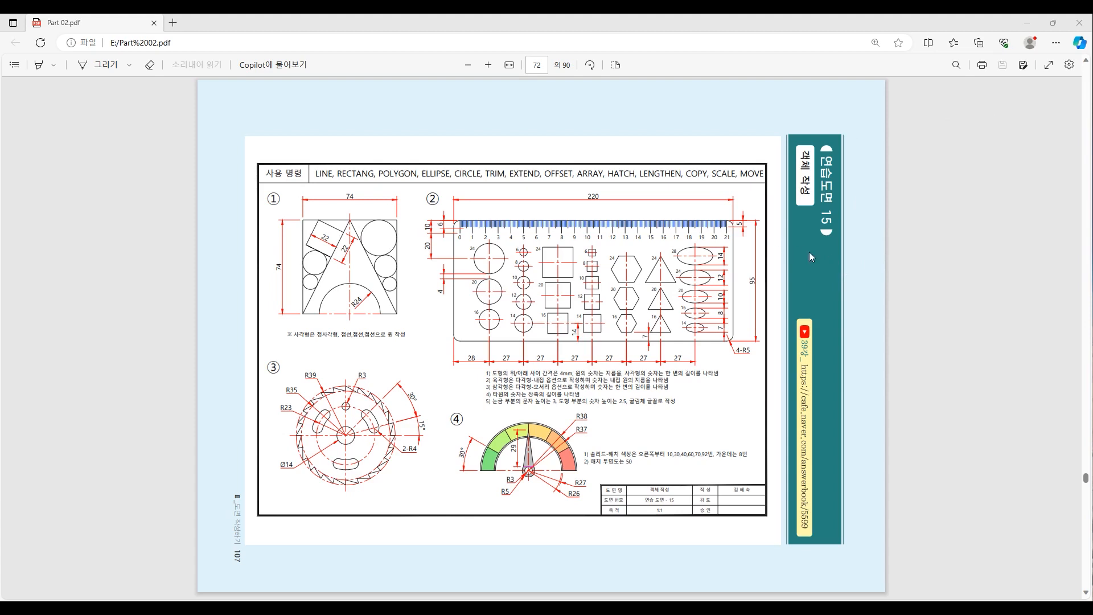
Step: Highlight POLYGON, ELLIPSE, HATCH and SCALE in the exercise sheet's command list and switch to AutoCAD
{"action": "left_click", "coordinate": [41, 66]}
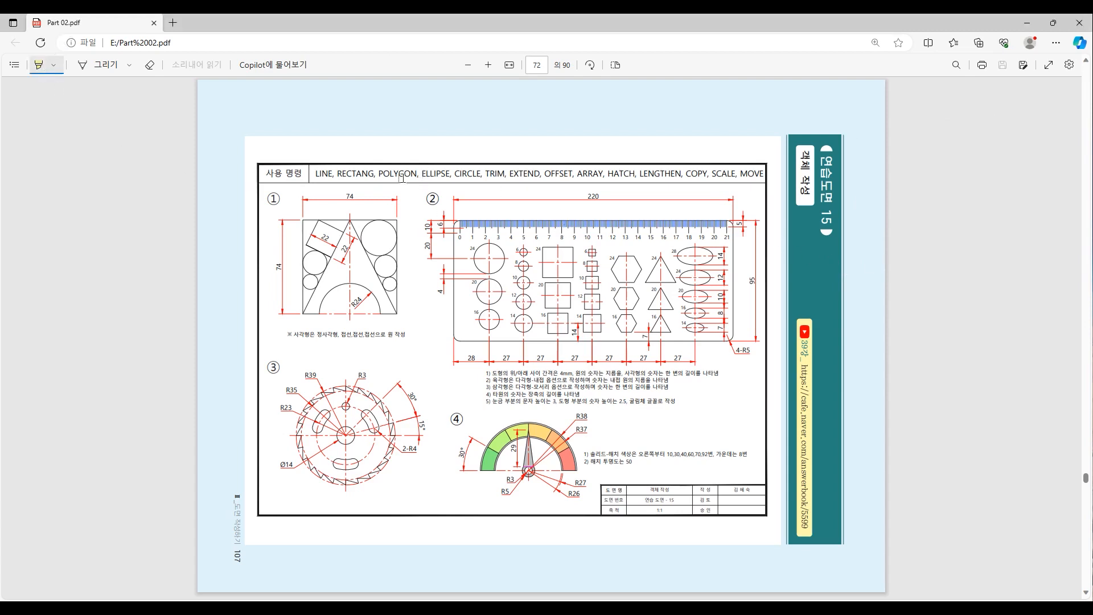
{"action": "left_click_drag", "start_coordinate": [367, 173], "coordinate": [414, 174]}
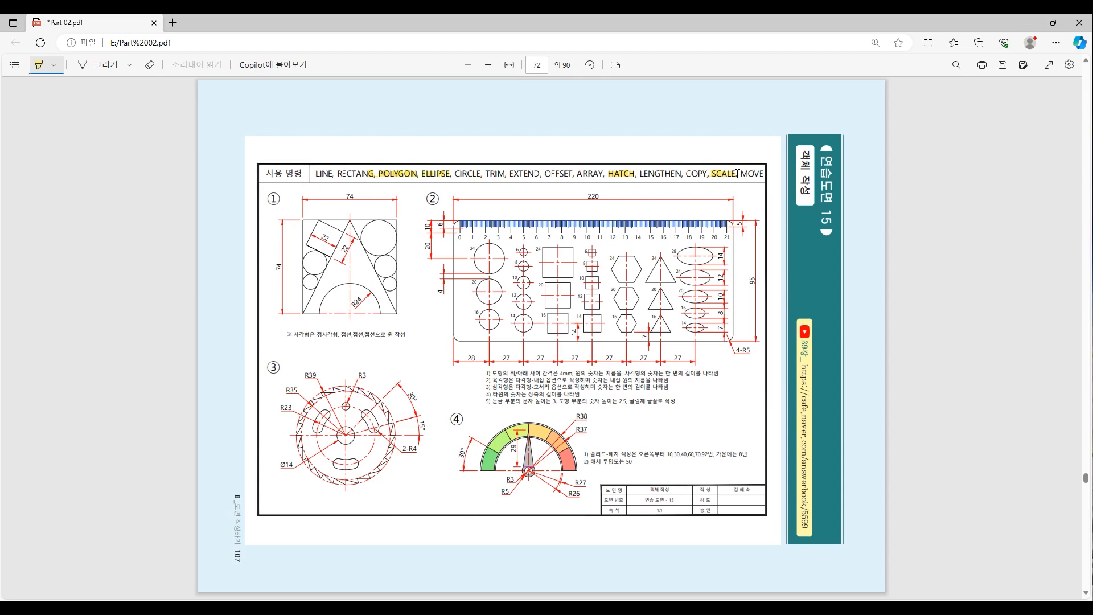
{"action": "key", "text": "alt+Tab"}
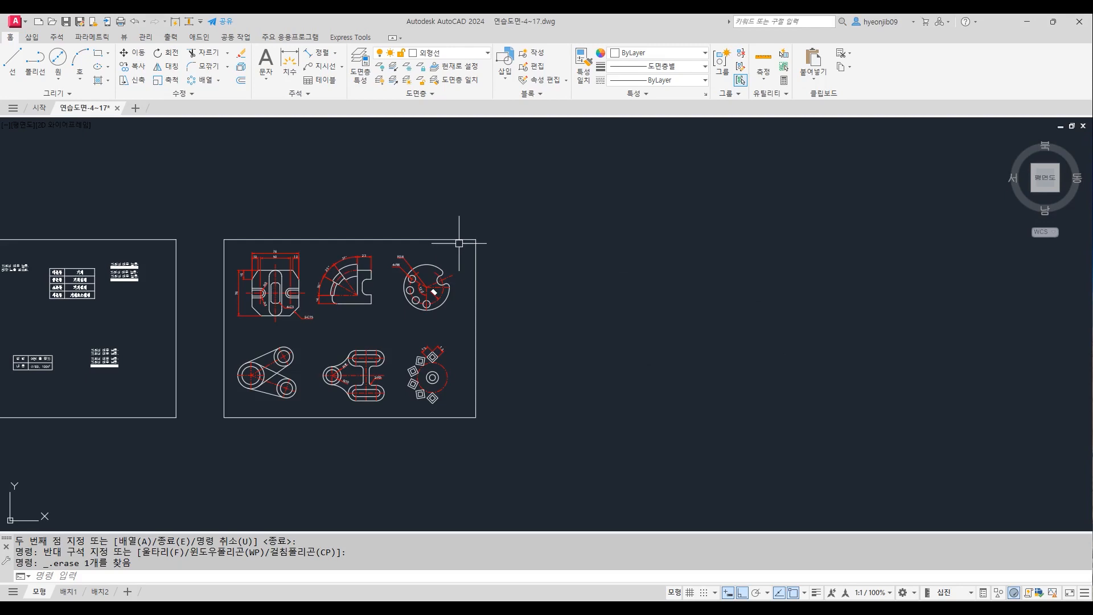
Step: Copy the last drawing frame five times to its right in an evenly spaced row, using the neighbouring frame's upper right corner as base point
{"action": "type", "text": "co"}
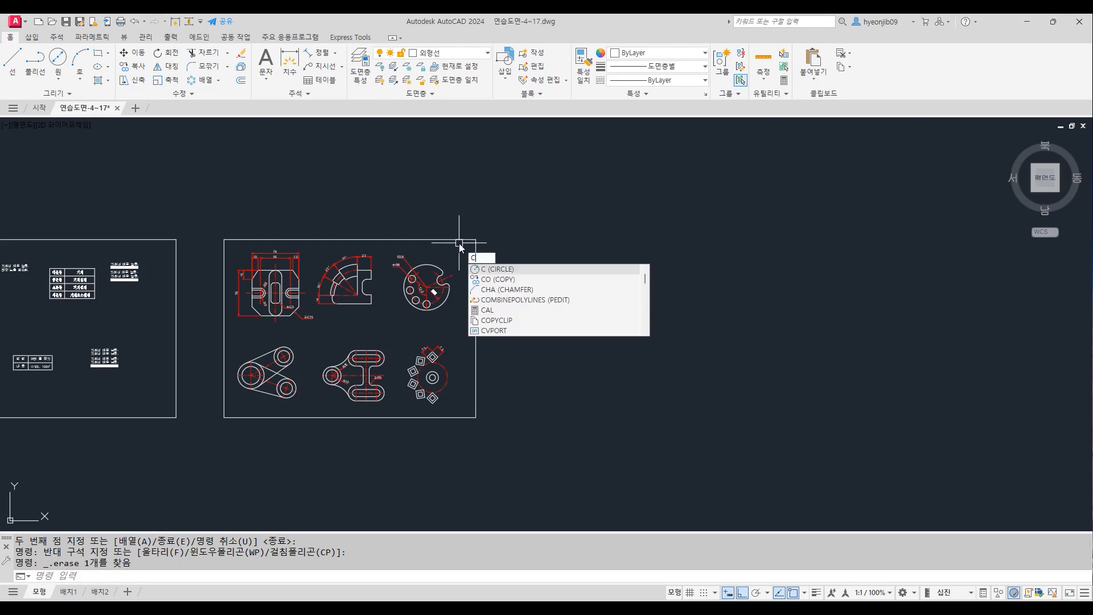
{"action": "key", "text": "Return"}
{"action": "left_click", "coordinate": [471, 238]}
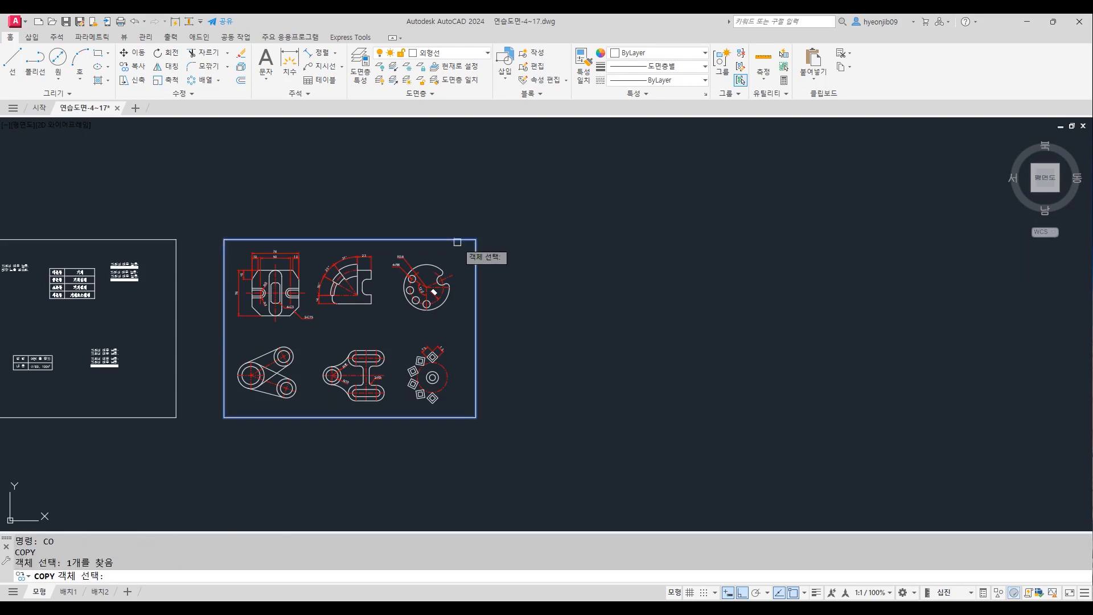
{"action": "key", "text": "Return"}
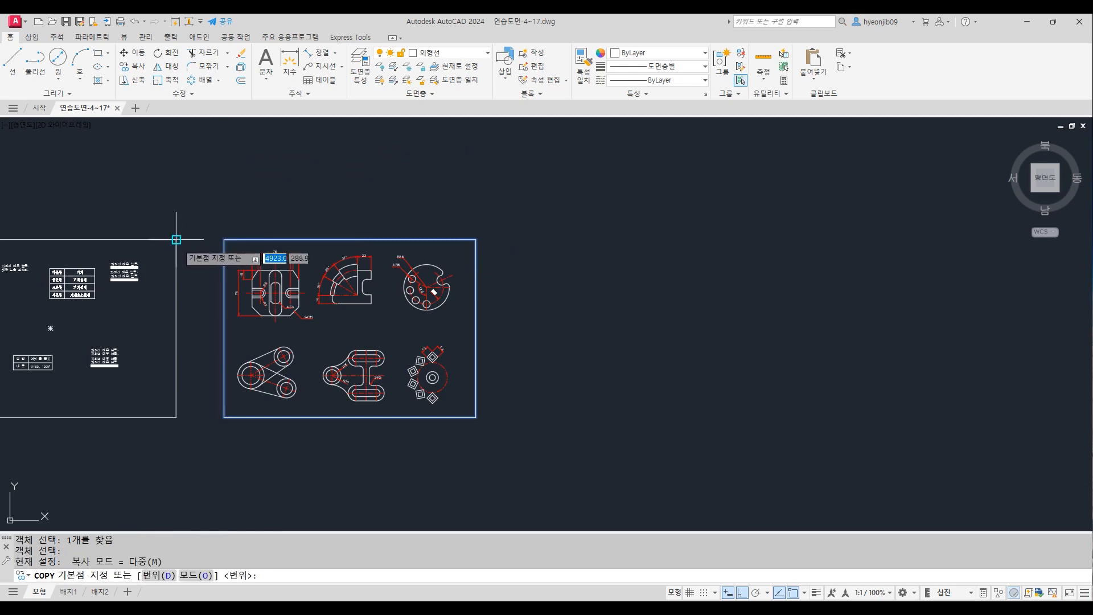
{"action": "left_click", "coordinate": [175, 240]}
{"action": "left_click", "coordinate": [475, 239]}
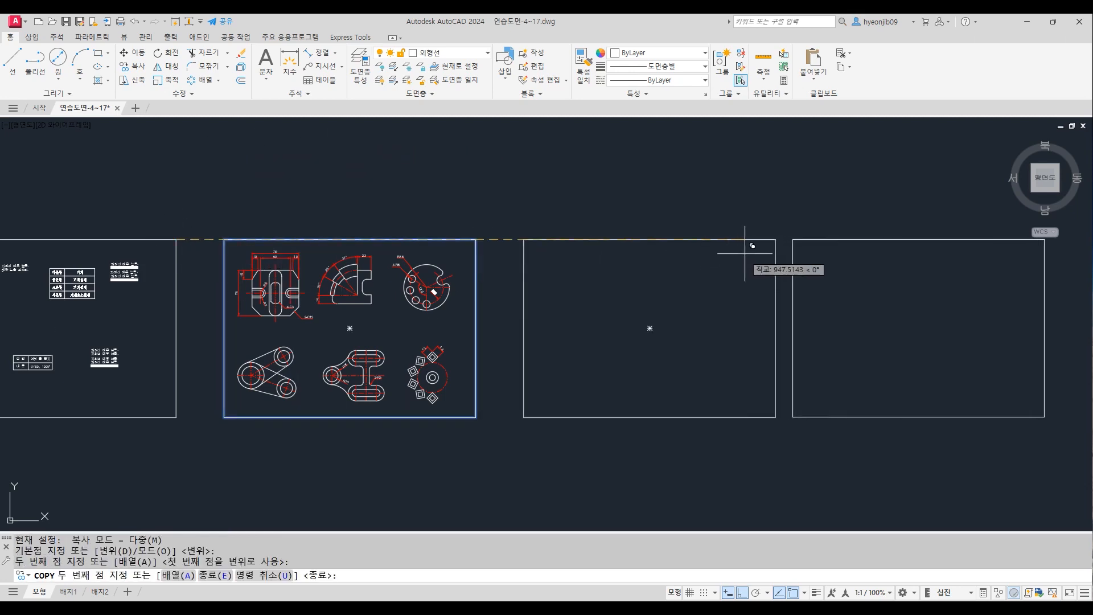
{"action": "left_click", "coordinate": [775, 239]}
{"action": "middle_click_drag", "start_coordinate": [867, 296], "coordinate": [298, 279]}
{"action": "scroll", "coordinate": [688, 220], "scroll_direction": "up", "scroll_amount": 2}
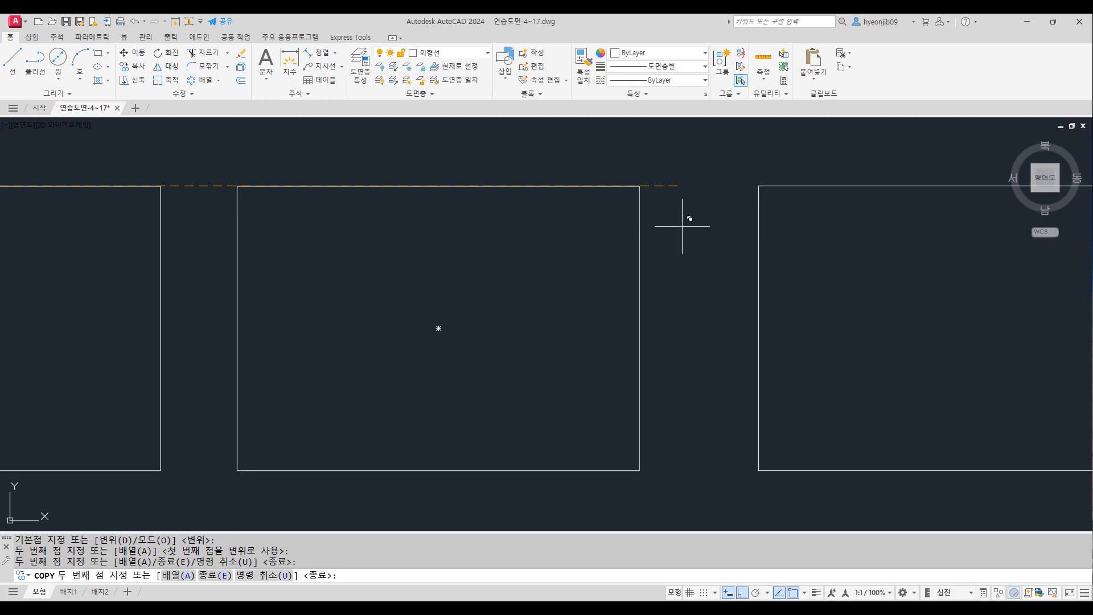
{"action": "scroll", "coordinate": [513, 234], "scroll_direction": "down", "scroll_amount": 5}
{"action": "left_click", "coordinate": [518, 229]}
{"action": "left_click", "coordinate": [635, 228]}
{"action": "left_click", "coordinate": [752, 229]}
{"action": "key", "text": "Return"}
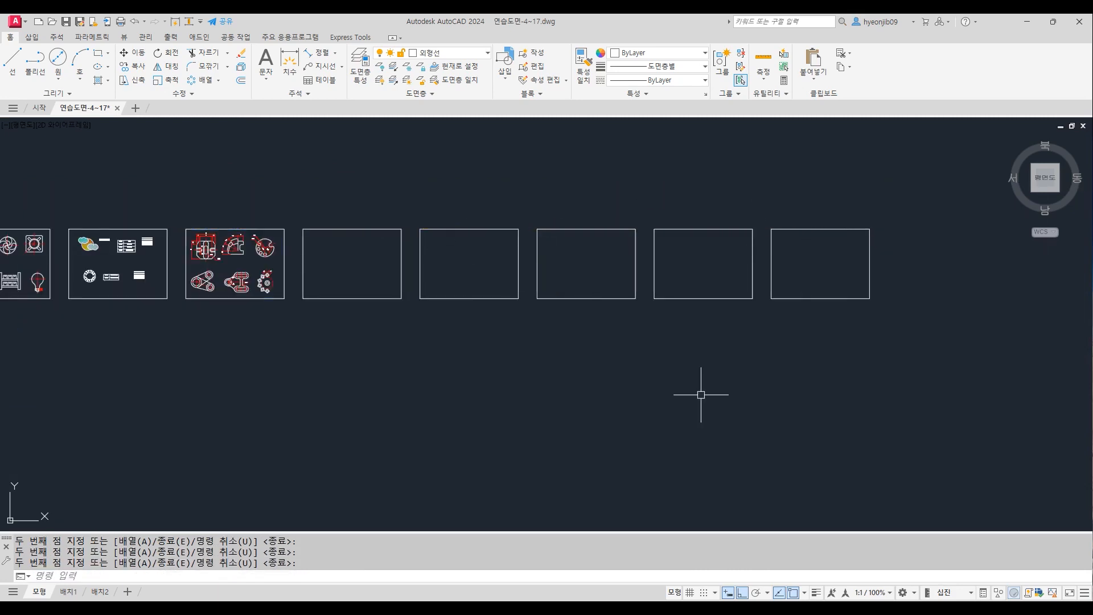
Step: Turn off the Geometric Center object snap
{"action": "left_click", "coordinate": [805, 593]}
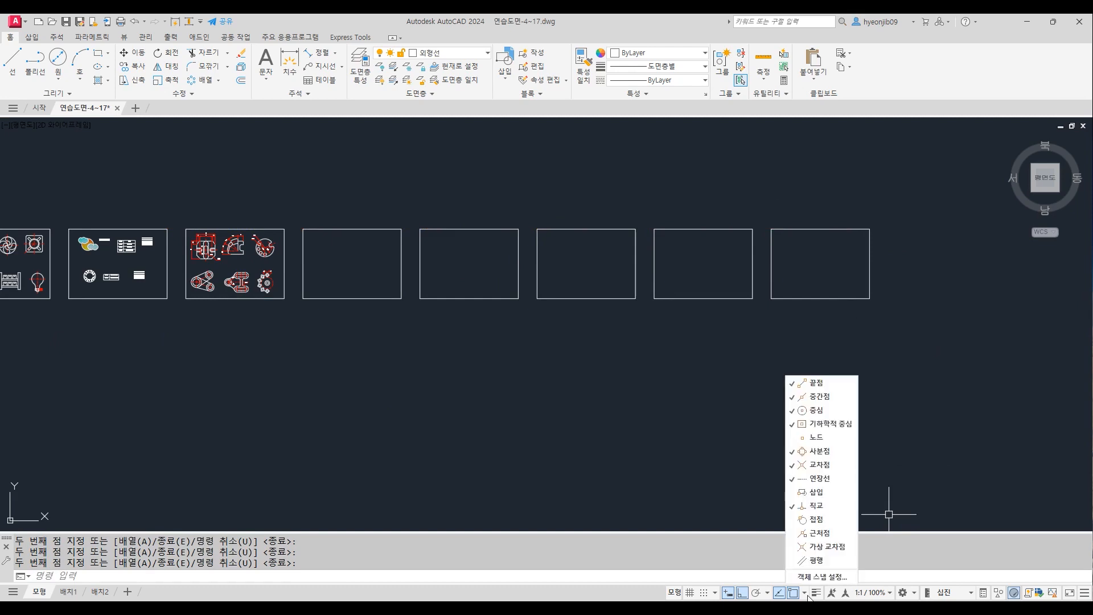
{"action": "left_click", "coordinate": [794, 429]}
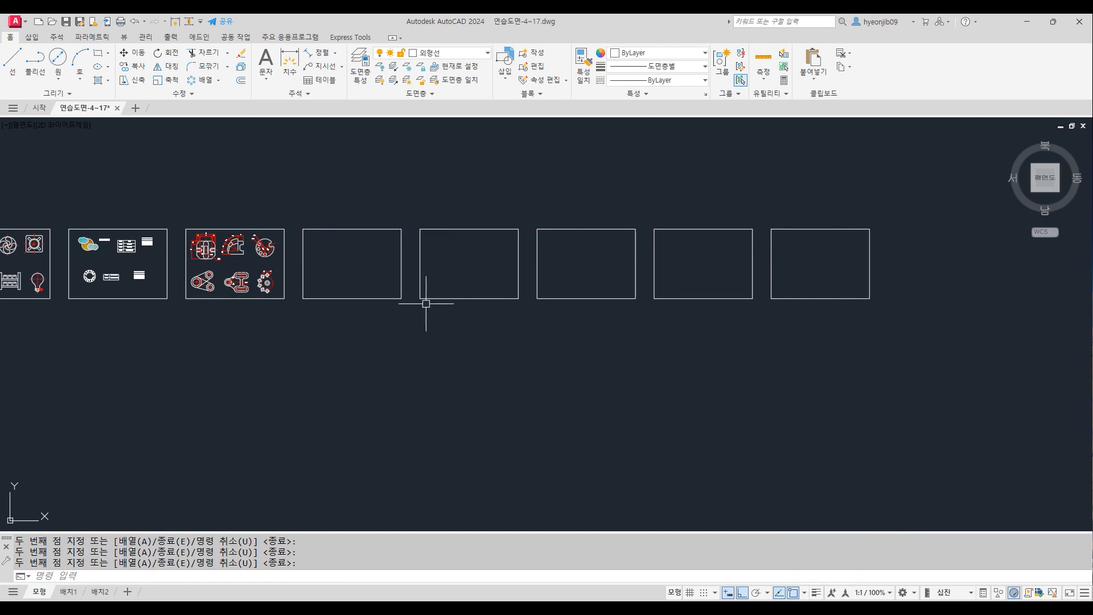
Step: Draw a 74 by 74 square in the upper left area of the first empty frame
{"action": "scroll", "coordinate": [427, 302], "scroll_direction": "up", "scroll_amount": 6}
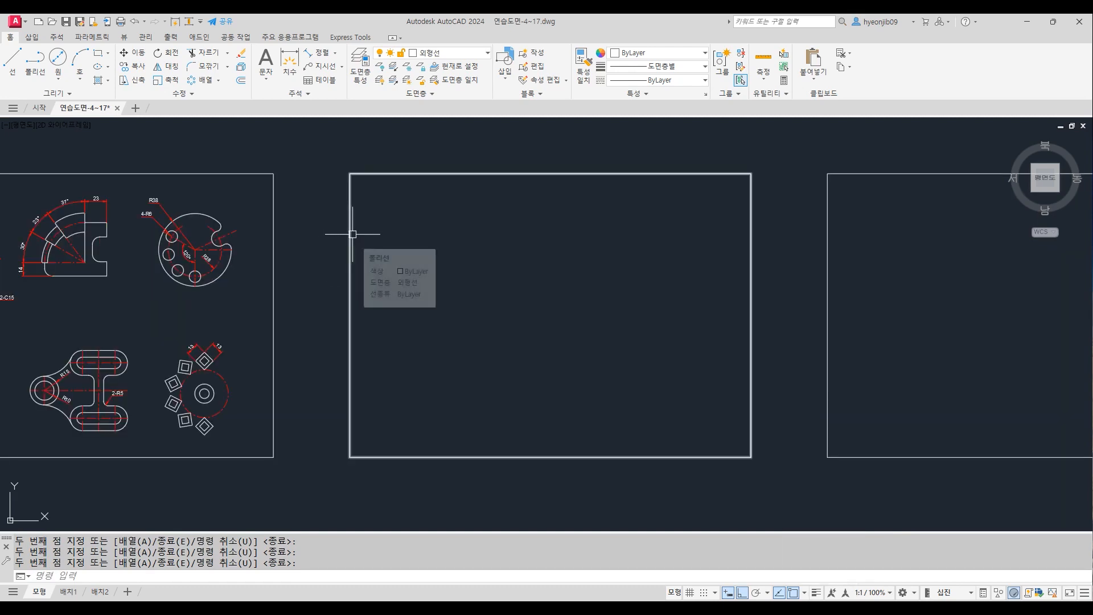
{"action": "scroll", "coordinate": [437, 223], "scroll_direction": "up", "scroll_amount": 2}
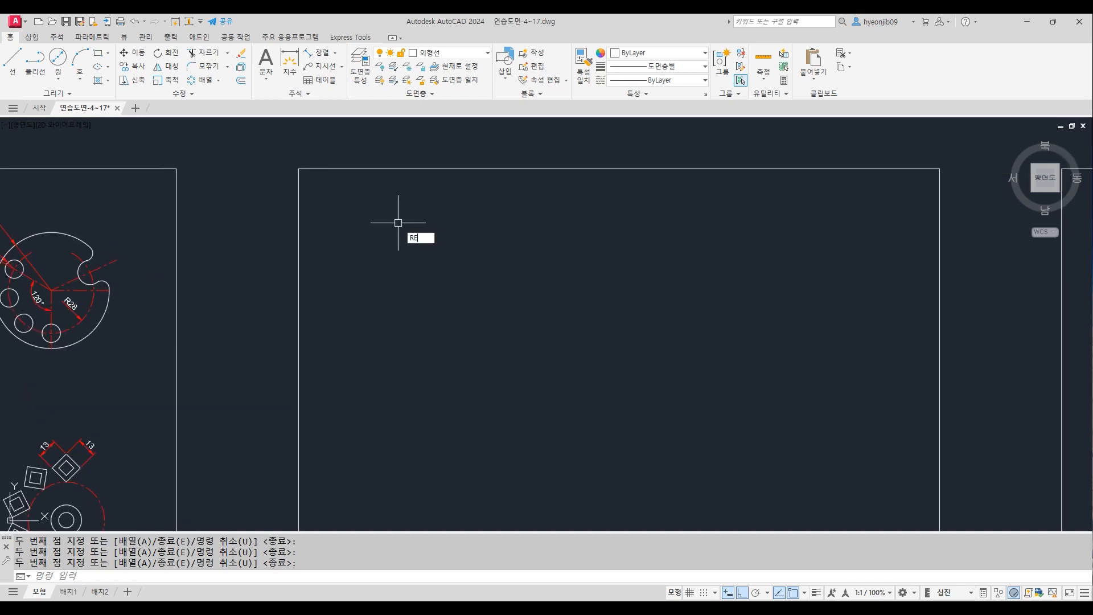
{"action": "type", "text": "C"}
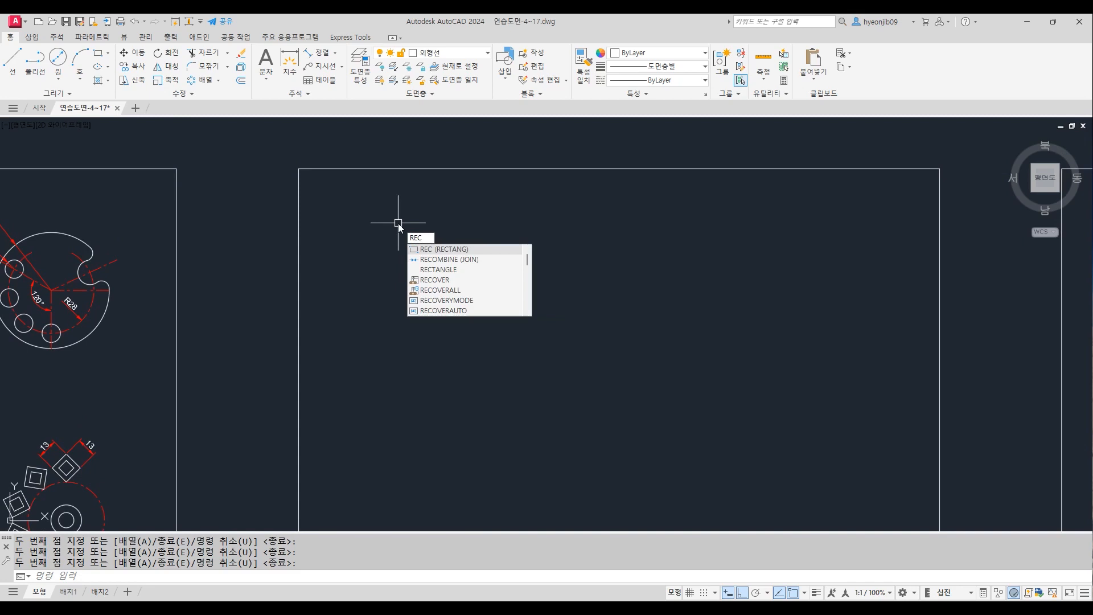
{"action": "key", "text": "Return"}
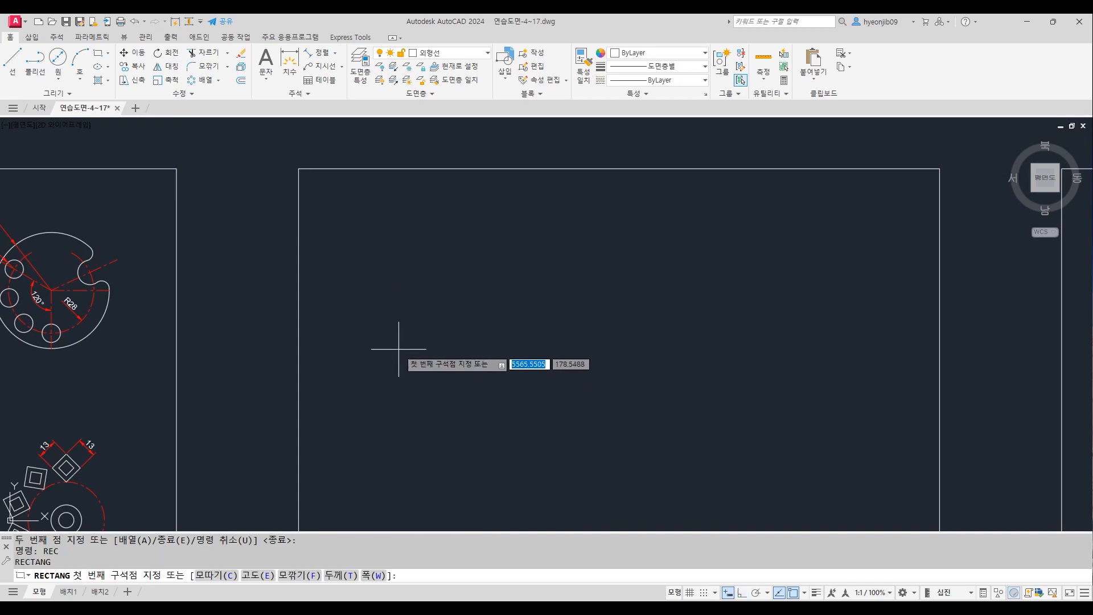
{"action": "left_click", "coordinate": [399, 349]}
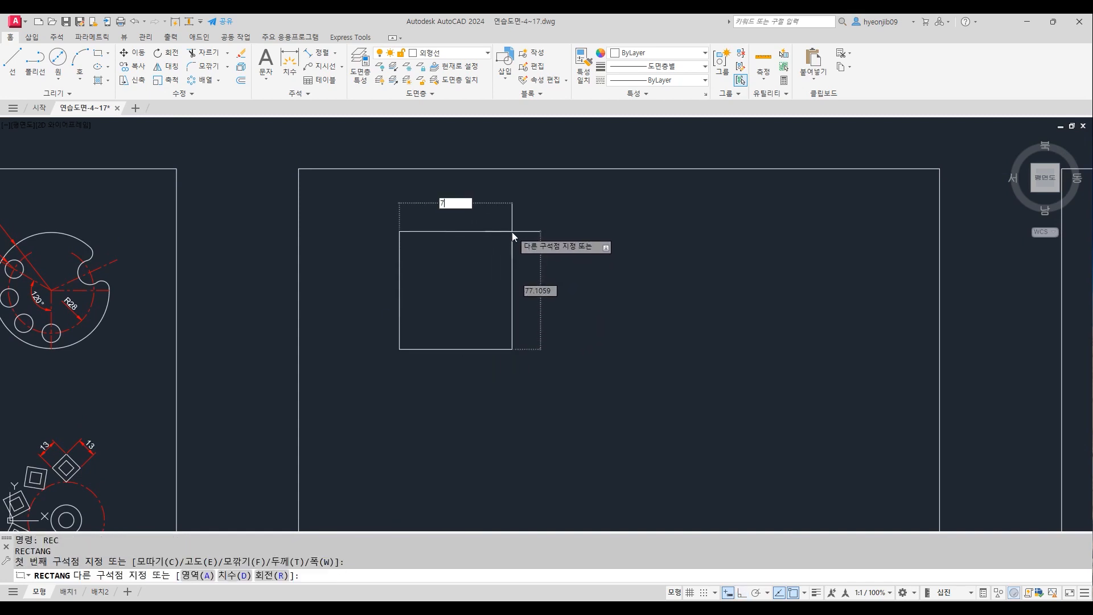
{"action": "type", "text": "74"}
{"action": "key", "text": "Tab"}
{"action": "type", "text": "74"}
{"action": "key", "text": "Return"}
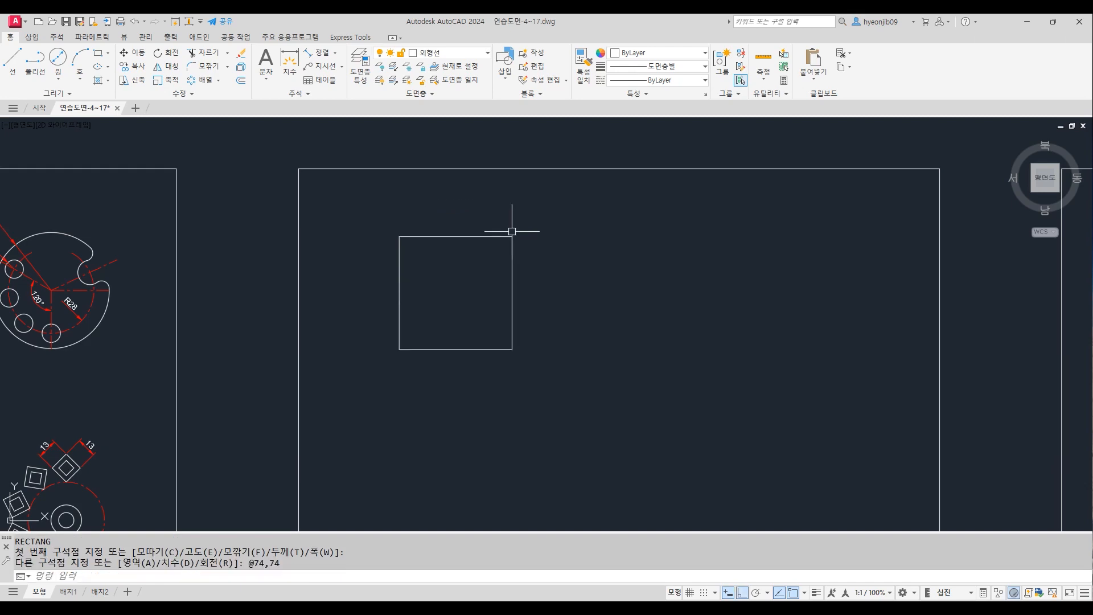
Step: Draw two connected lines from the square's lower left corner through its top edge midpoint to the lower right corner
{"action": "scroll", "coordinate": [415, 350], "scroll_direction": "up", "scroll_amount": 2}
{"action": "middle_click_drag", "start_coordinate": [463, 309], "coordinate": [441, 384]}
{"action": "key", "text": "Return"}
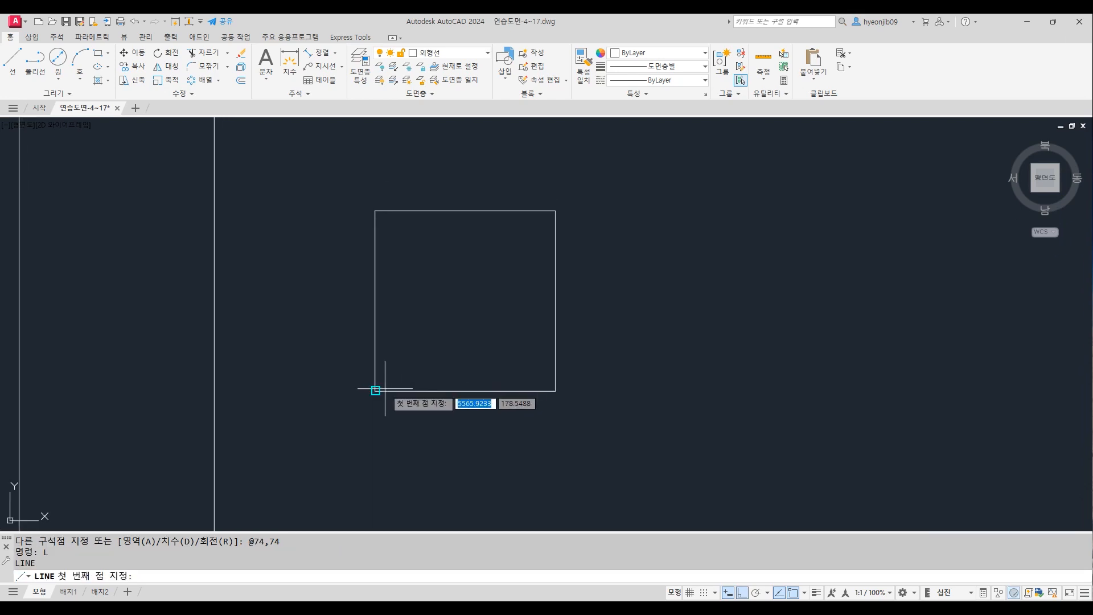
{"action": "left_click", "coordinate": [374, 391]}
{"action": "left_click", "coordinate": [465, 210]}
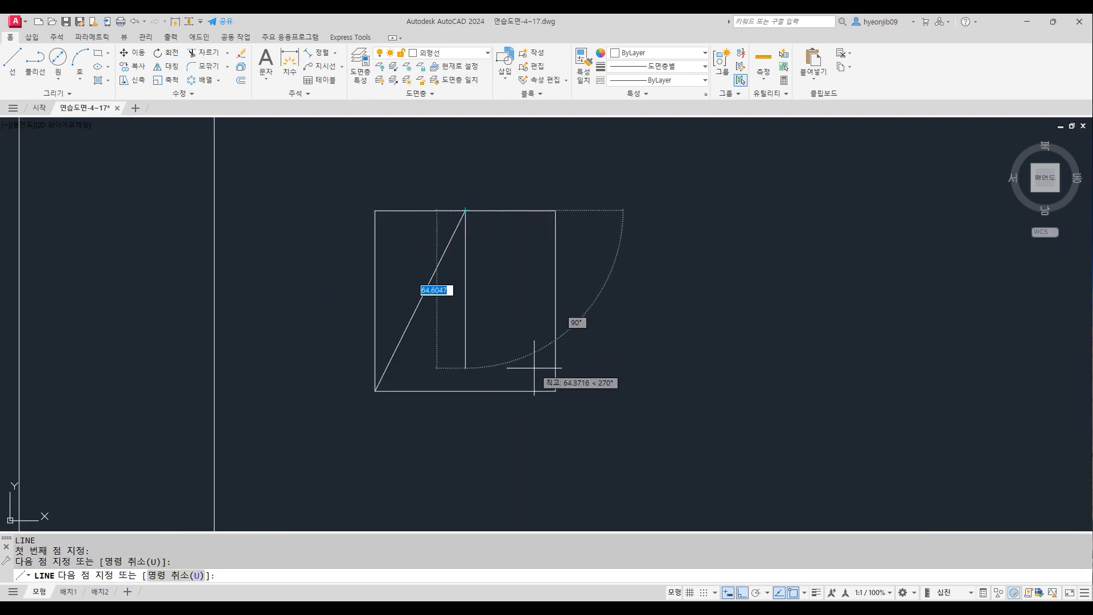
{"action": "left_click", "coordinate": [555, 390]}
{"action": "key", "text": "Return"}
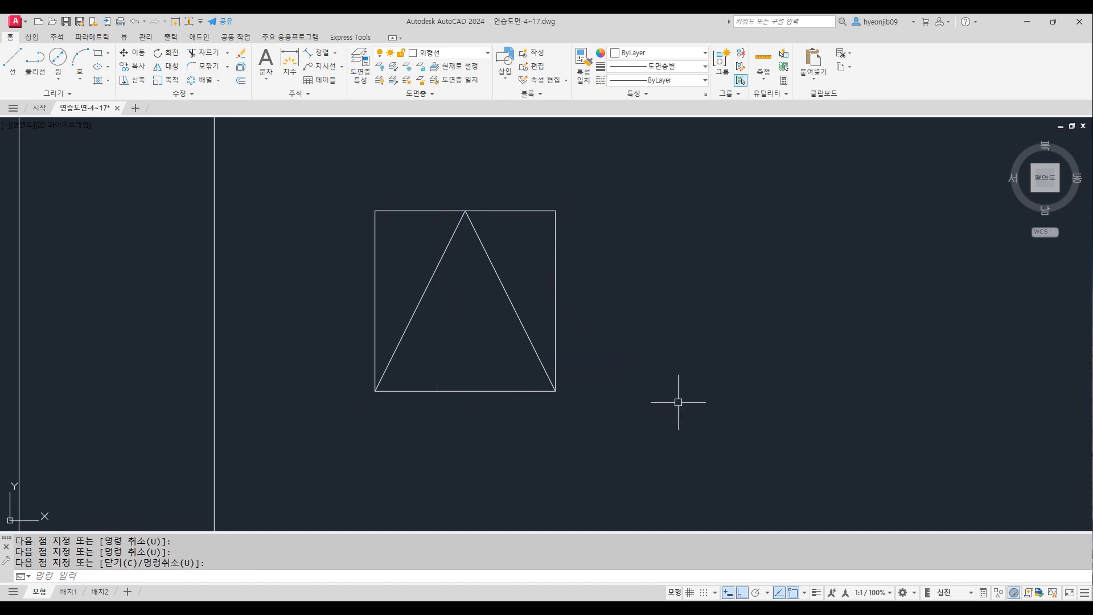
Step: Draw a circle of radius 24 centred on the midpoint of the square's bottom edge
{"action": "type", "text": "c"}
{"action": "key", "text": "Return"}
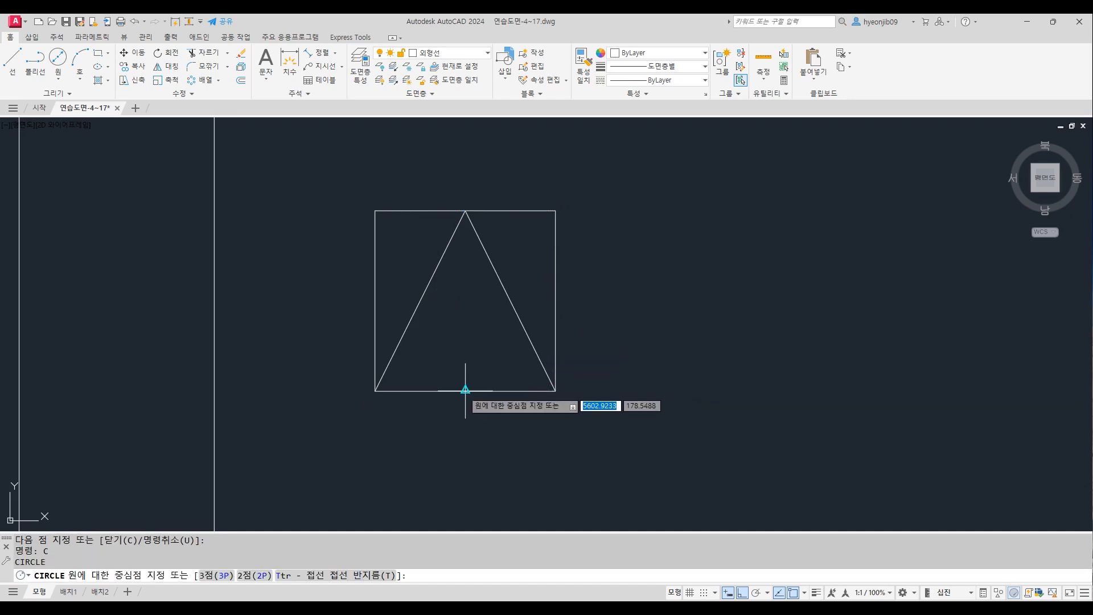
{"action": "left_click", "coordinate": [465, 391]}
{"action": "type", "text": "24"}
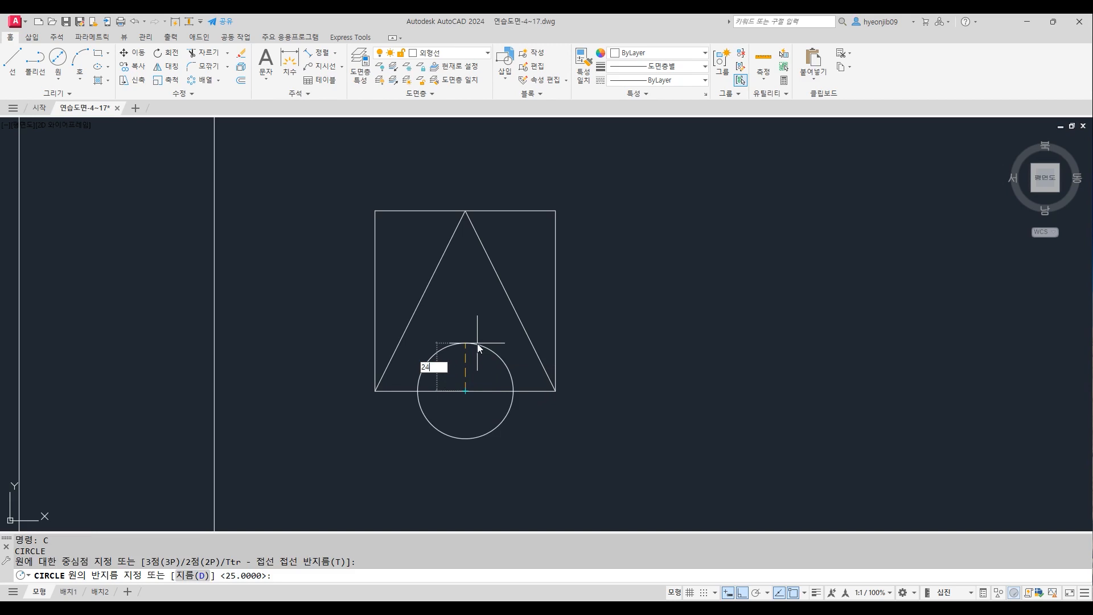
{"action": "key", "text": "Return"}
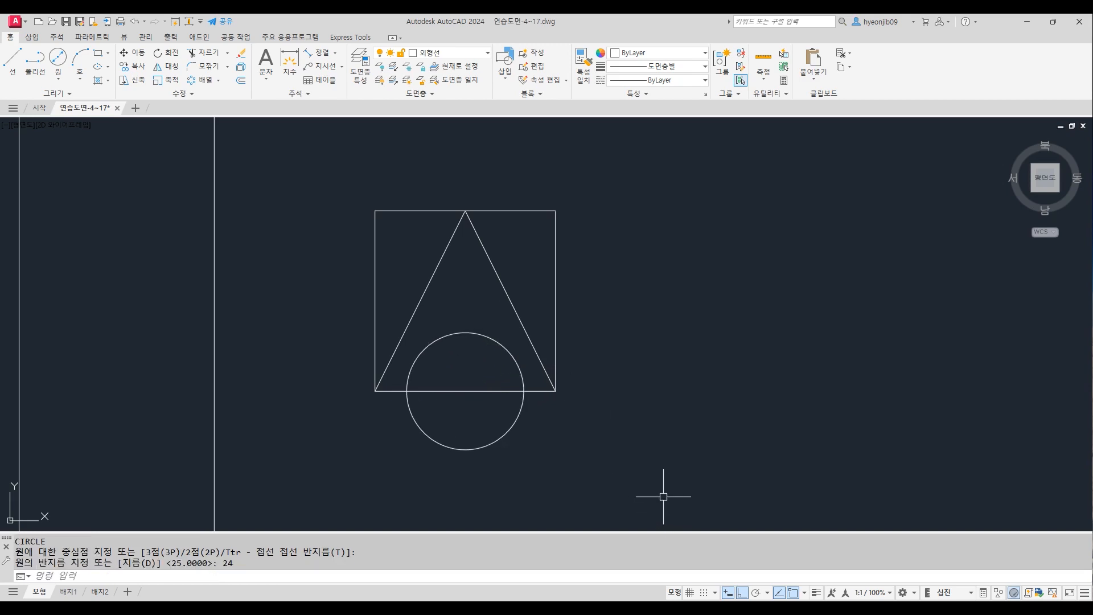
Step: Trim away the circle's lower half and the part of the square's bottom edge inside the circle
{"action": "key", "text": "Return"}
{"action": "left_click", "coordinate": [517, 423]}
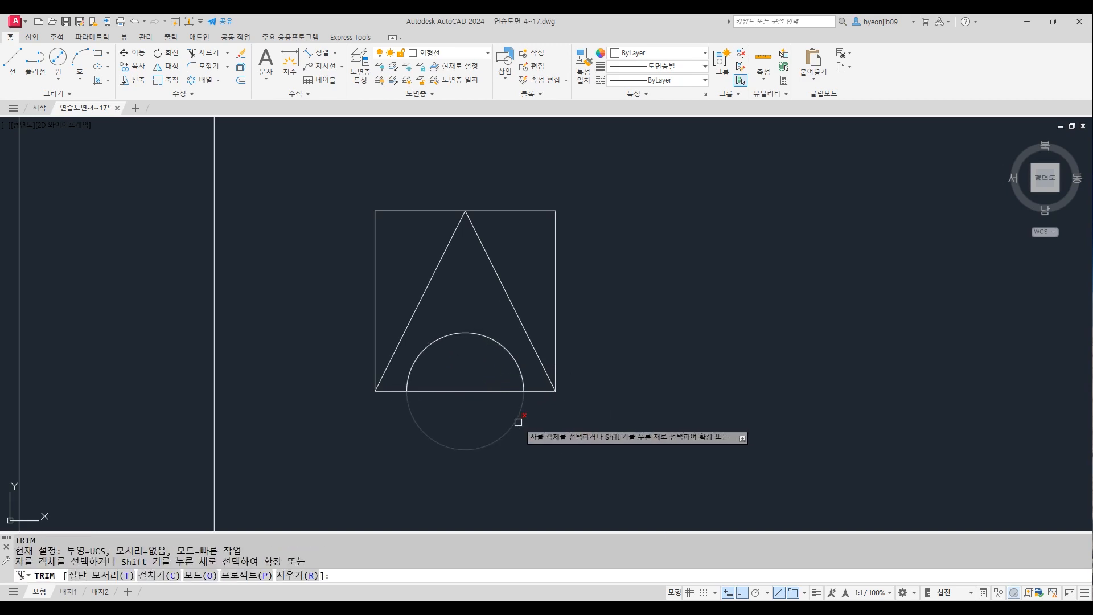
{"action": "left_click", "coordinate": [487, 391]}
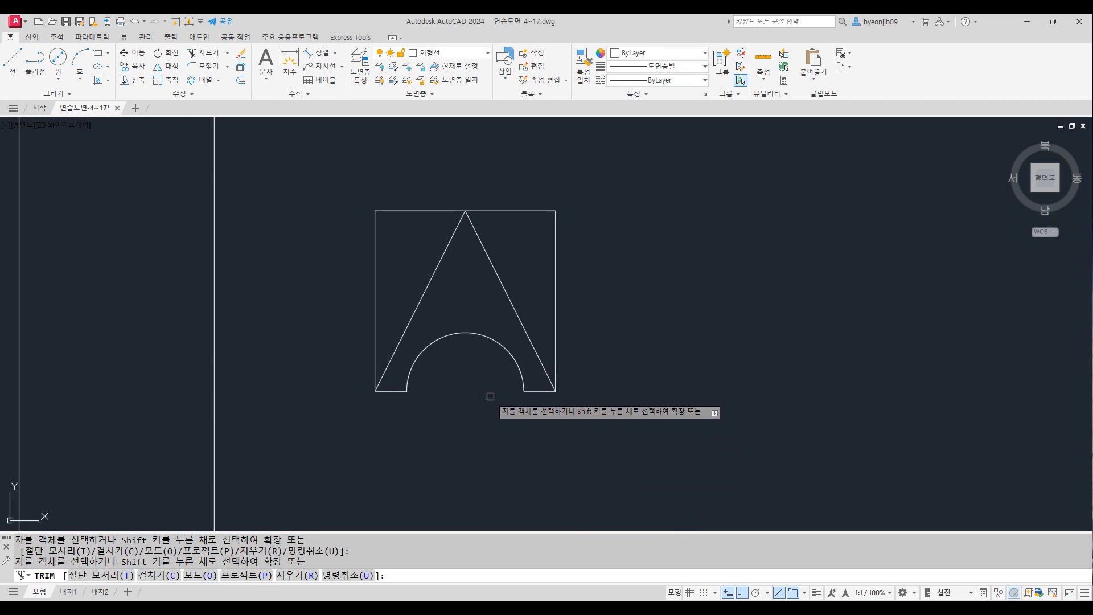
{"action": "key", "text": "Return"}
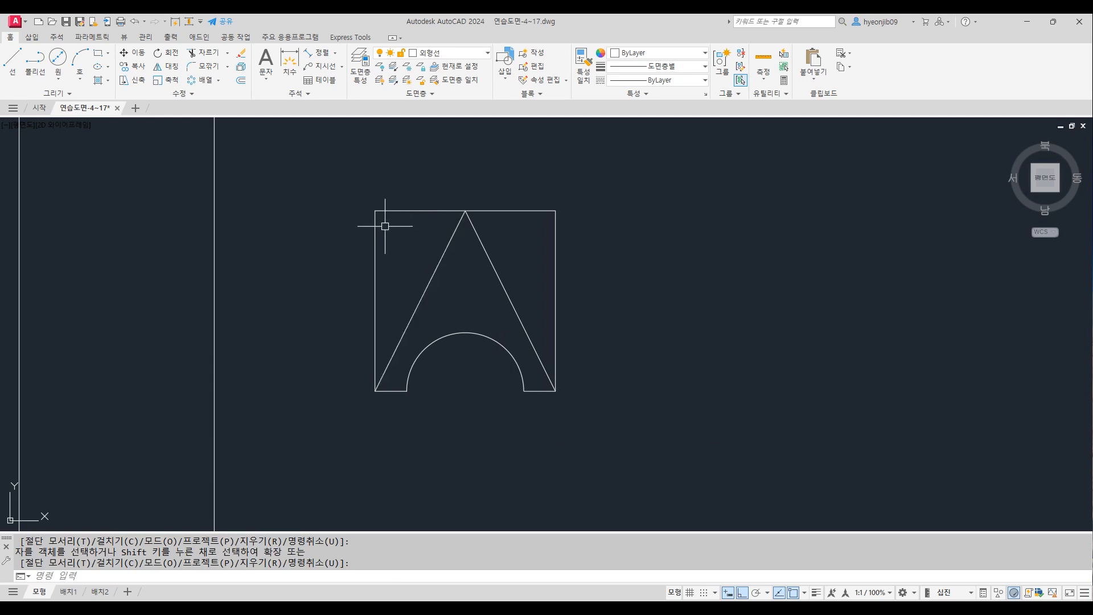
Step: Offset the left slanted line by 22 towards the square's upper left corner
{"action": "key", "text": "Return"}
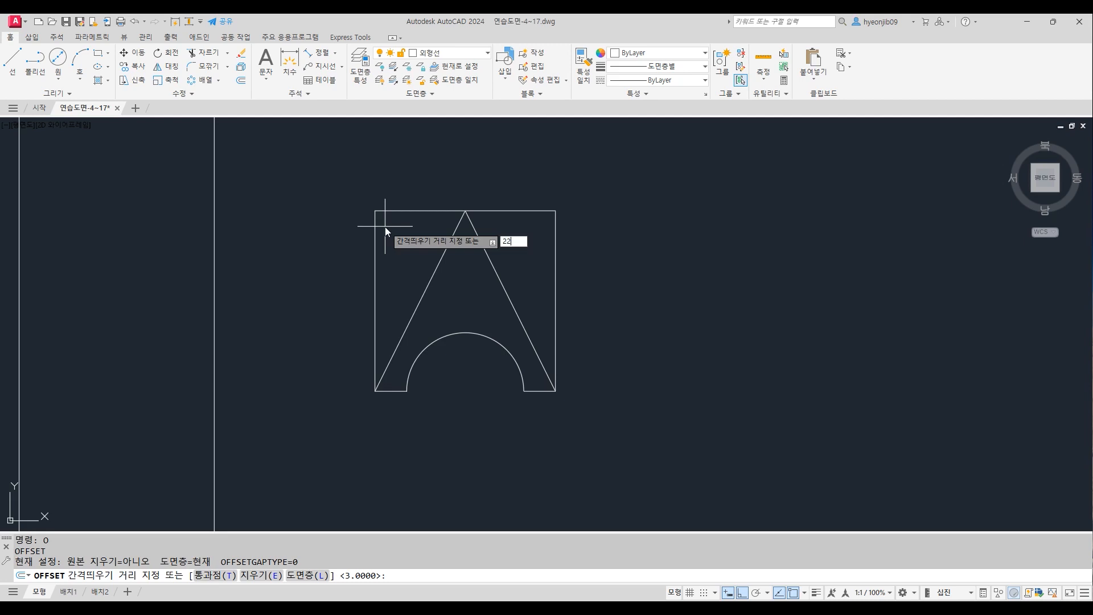
{"action": "key", "text": "Return"}
{"action": "left_click", "coordinate": [434, 275]}
{"action": "left_click", "coordinate": [412, 234]}
{"action": "key", "text": "Return"}
Step: Draw a perpendicular line from the offset line's intersection with the top edge to the left slanted line
{"action": "scroll", "coordinate": [391, 203], "scroll_direction": "up", "scroll_amount": 4}
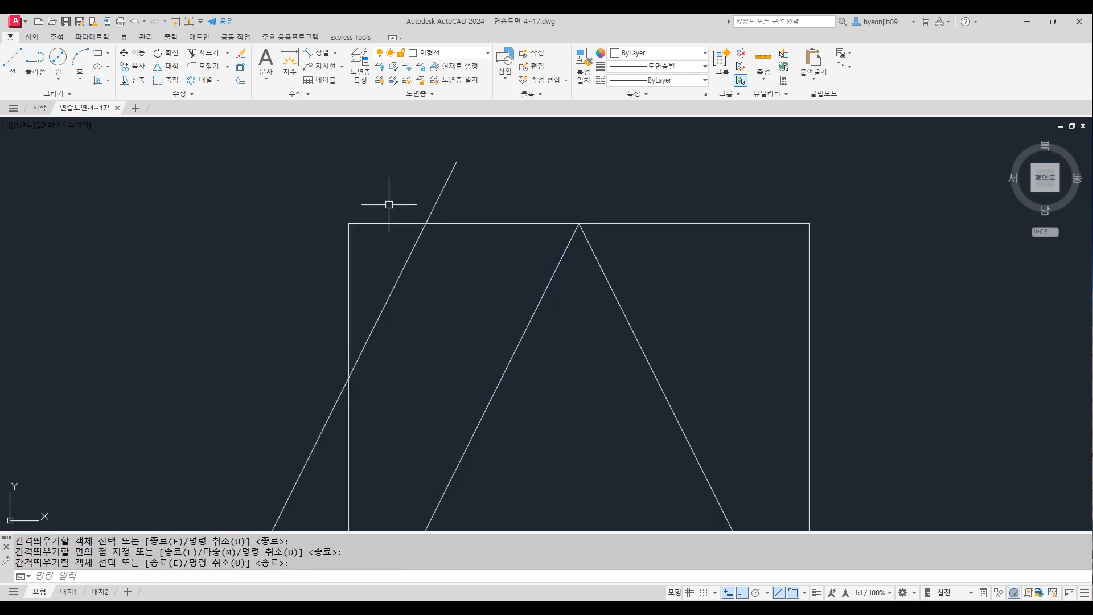
{"action": "type", "text": "l"}
{"action": "key", "text": "Return"}
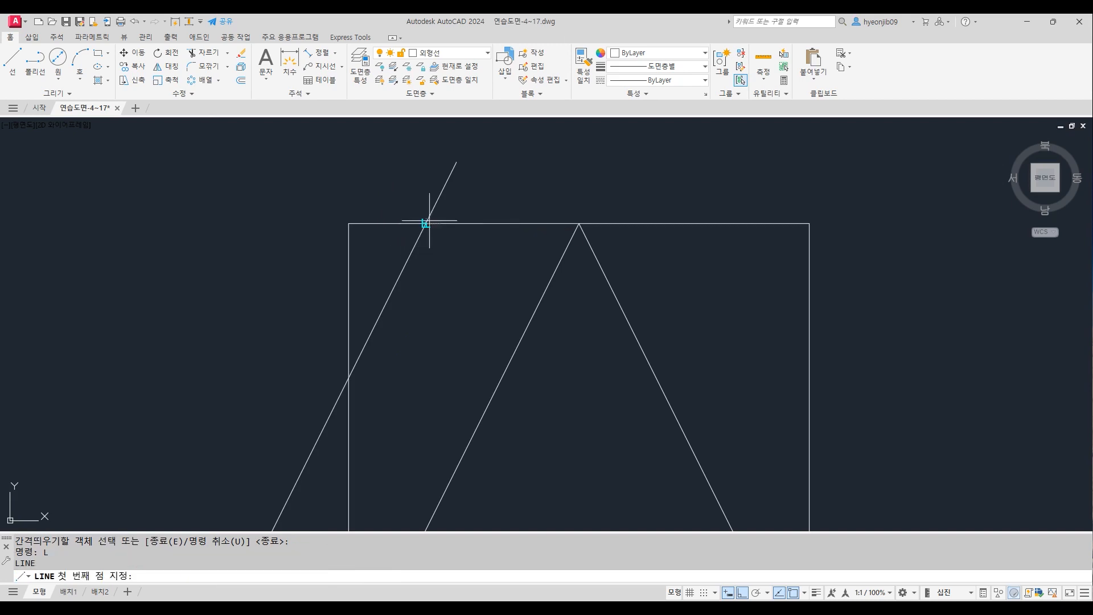
{"action": "left_click", "coordinate": [426, 224]}
{"action": "left_click", "coordinate": [547, 284]}
{"action": "key", "text": "Return"}
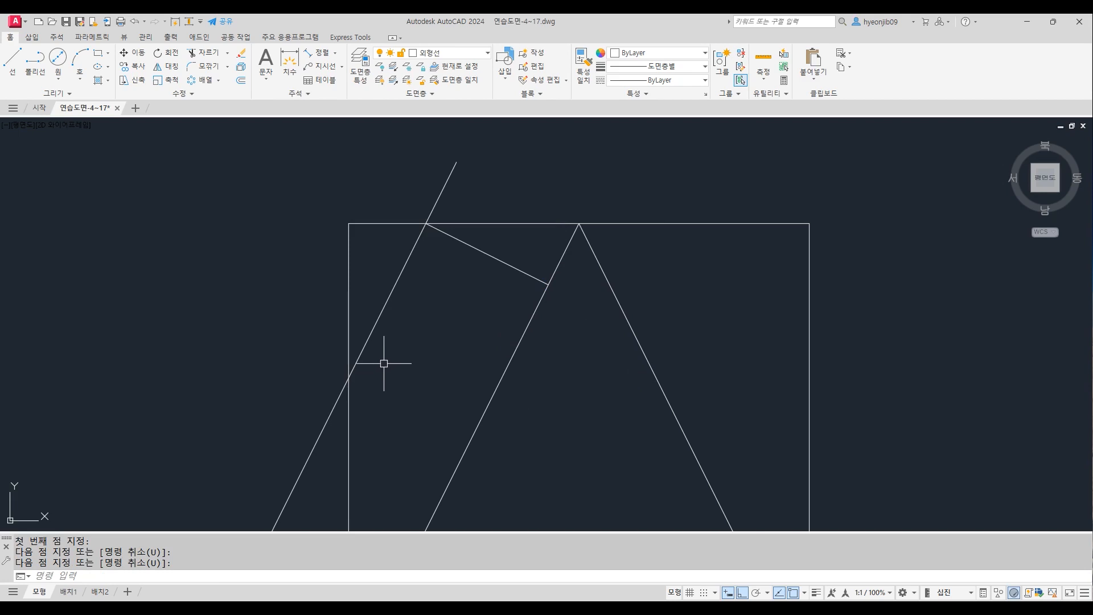
Step: Offset the short perpendicular line by 22 downwards to form the opposite side of the tilted square
{"action": "type", "text": "o"}
{"action": "key", "text": "Return"}
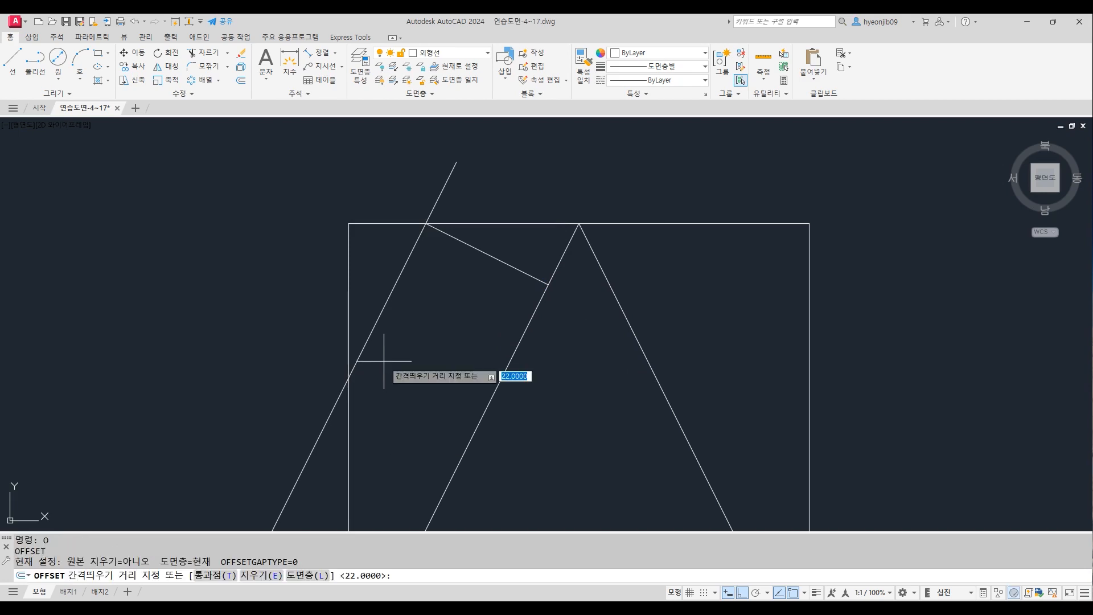
{"action": "key", "text": "Return"}
{"action": "left_click", "coordinate": [496, 258]}
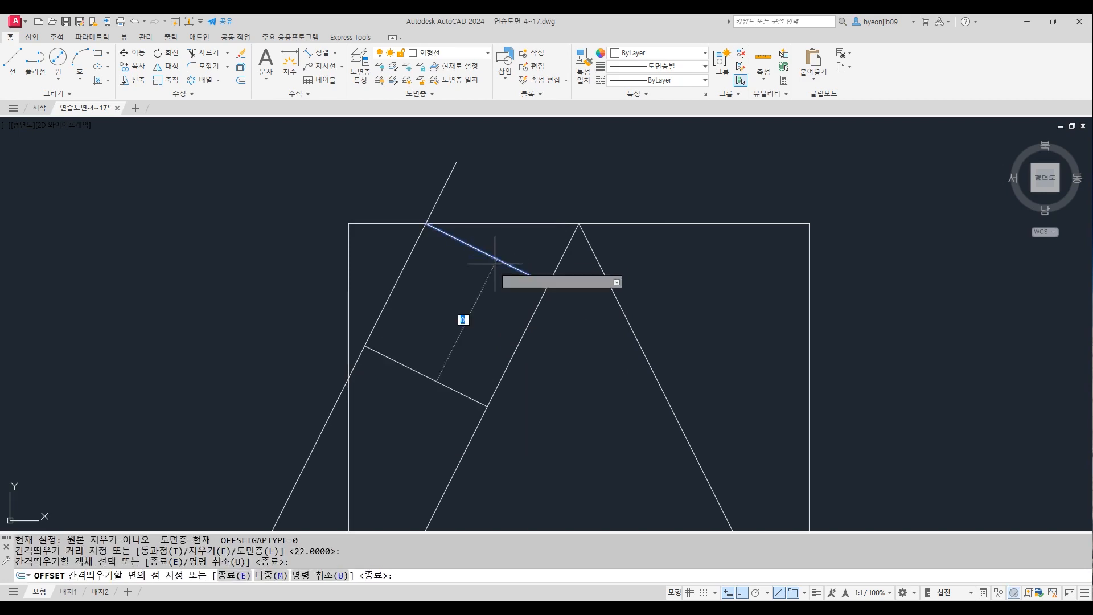
{"action": "left_click", "coordinate": [431, 325]}
{"action": "key", "text": "Return"}
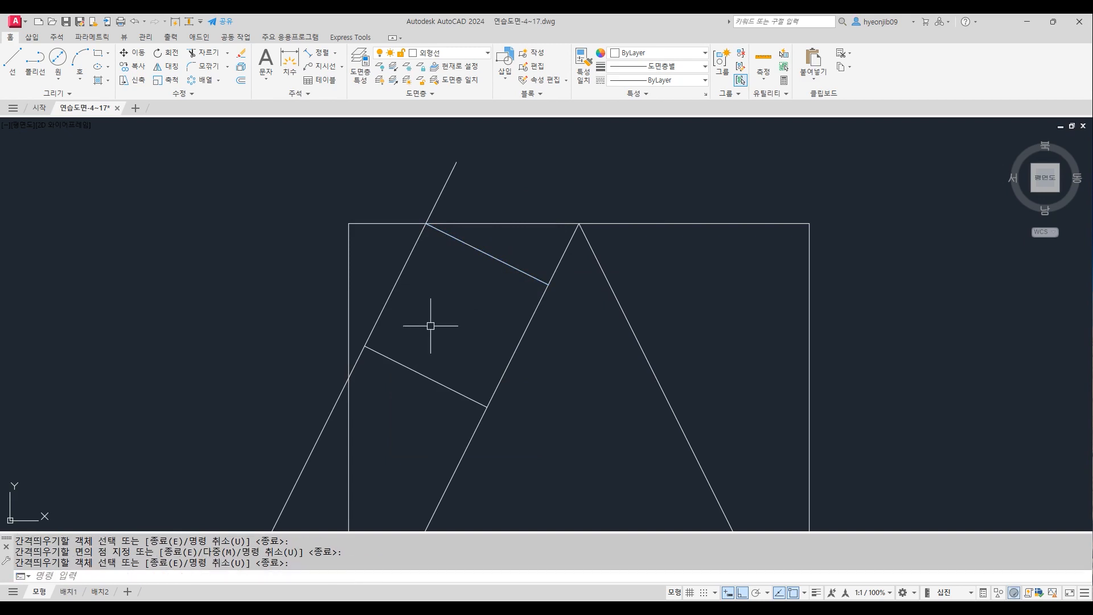
Step: Trim the offset slanted line above the top edge and below the tilted square's lower side
{"action": "type", "text": "tr"}
{"action": "key", "text": "Return"}
{"action": "left_click", "coordinate": [446, 183]}
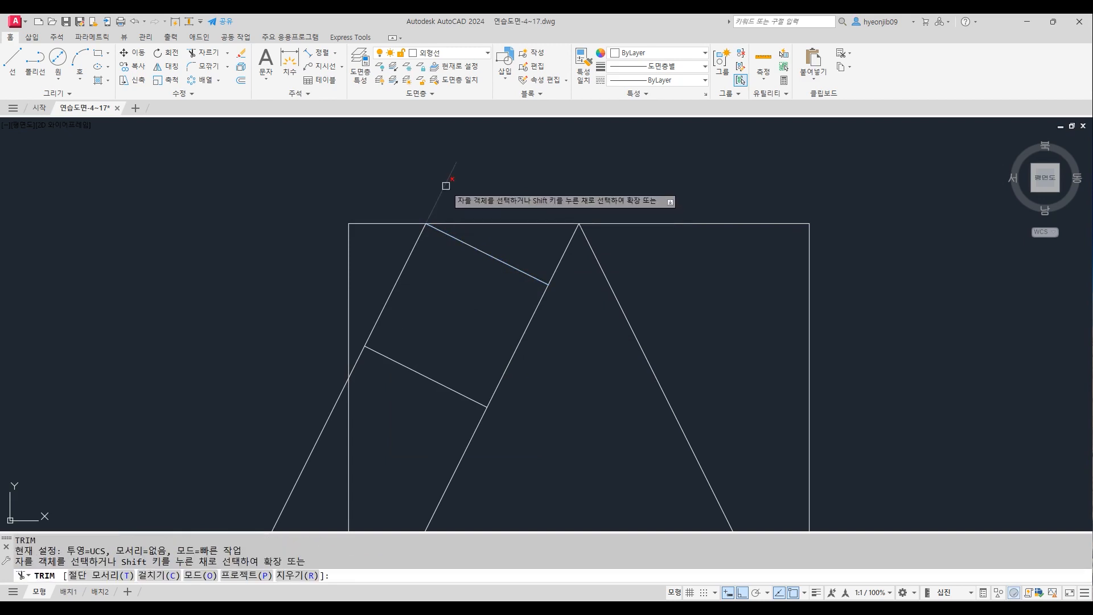
{"action": "left_click", "coordinate": [360, 359]}
{"action": "left_click", "coordinate": [337, 395]}
{"action": "scroll", "coordinate": [531, 195], "scroll_direction": "down", "scroll_amount": 4}
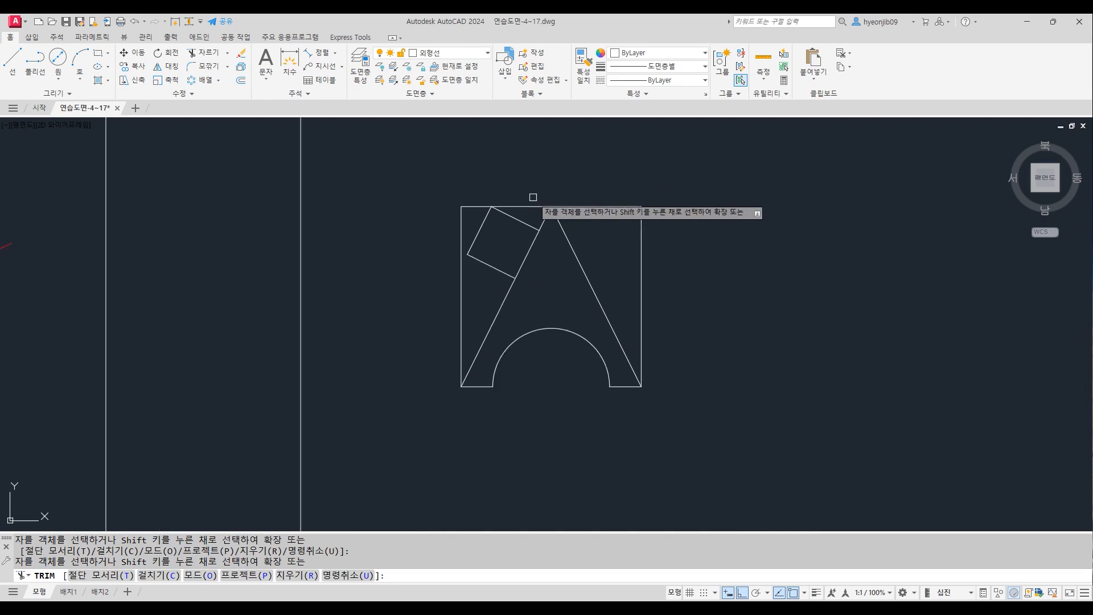
Step: Draw a circle tangent to the tilted square's lower side, the outer square's left edge and the left slanted line
{"action": "key", "text": "Return"}
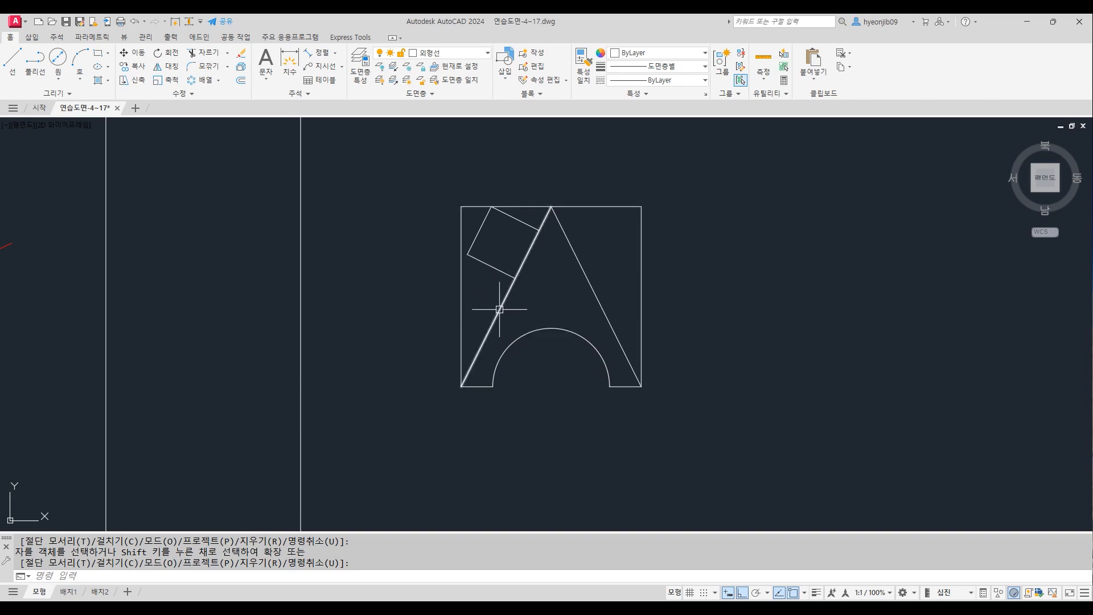
{"action": "left_click", "coordinate": [65, 80]}
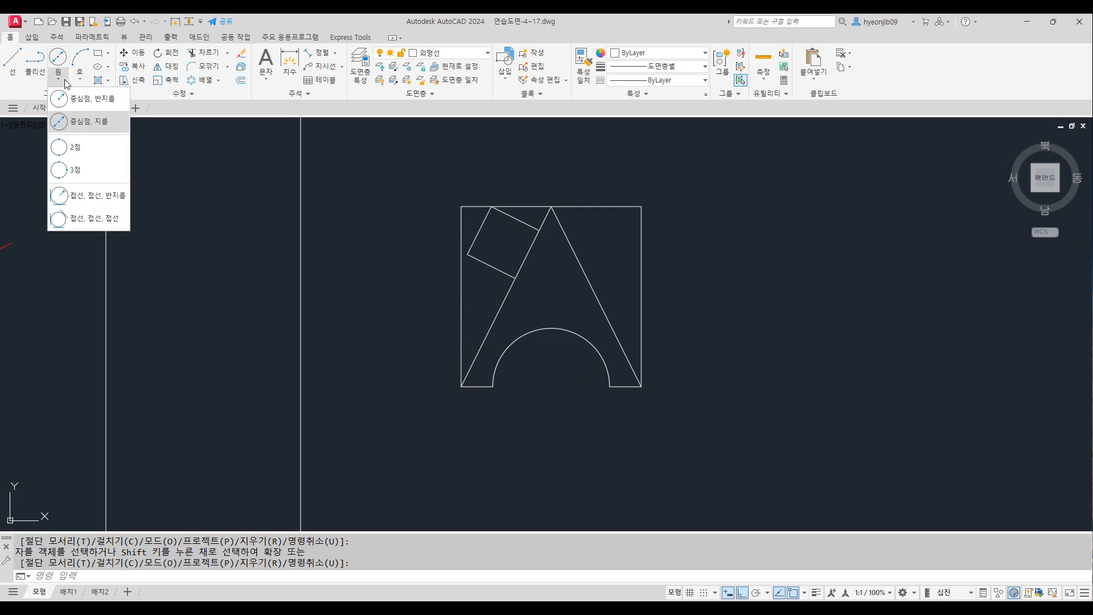
{"action": "left_click", "coordinate": [79, 220]}
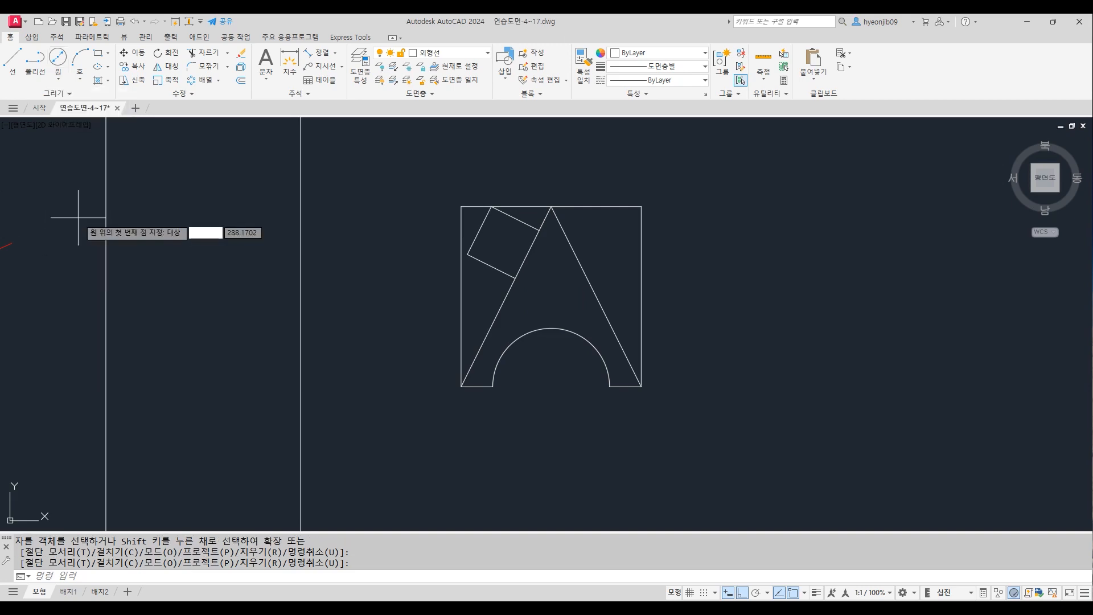
{"action": "left_click", "coordinate": [492, 266]}
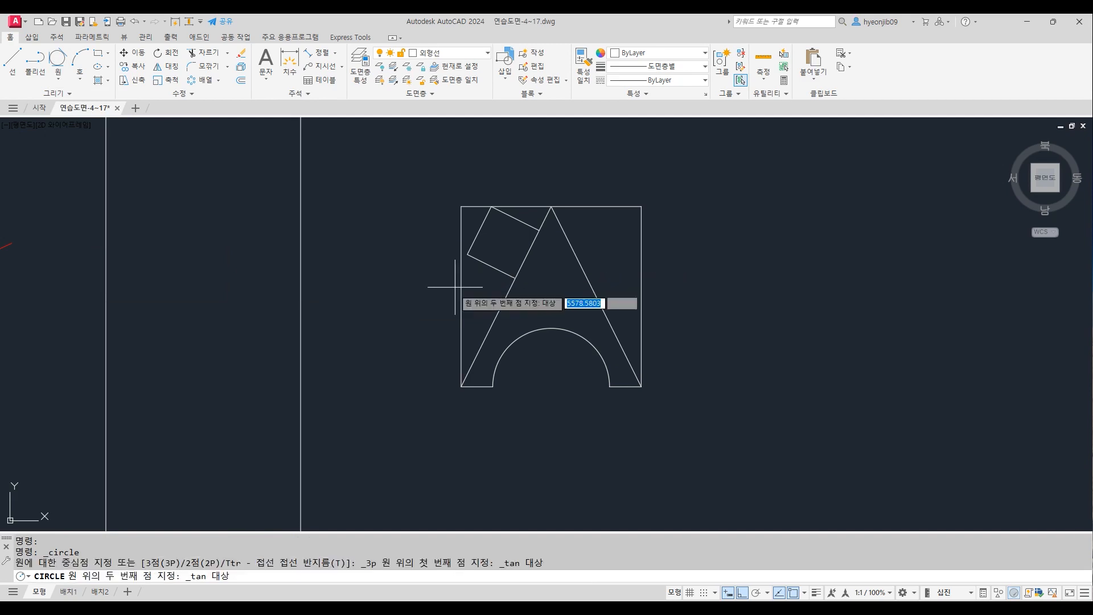
{"action": "left_click", "coordinate": [460, 296]}
{"action": "left_click", "coordinate": [499, 312]}
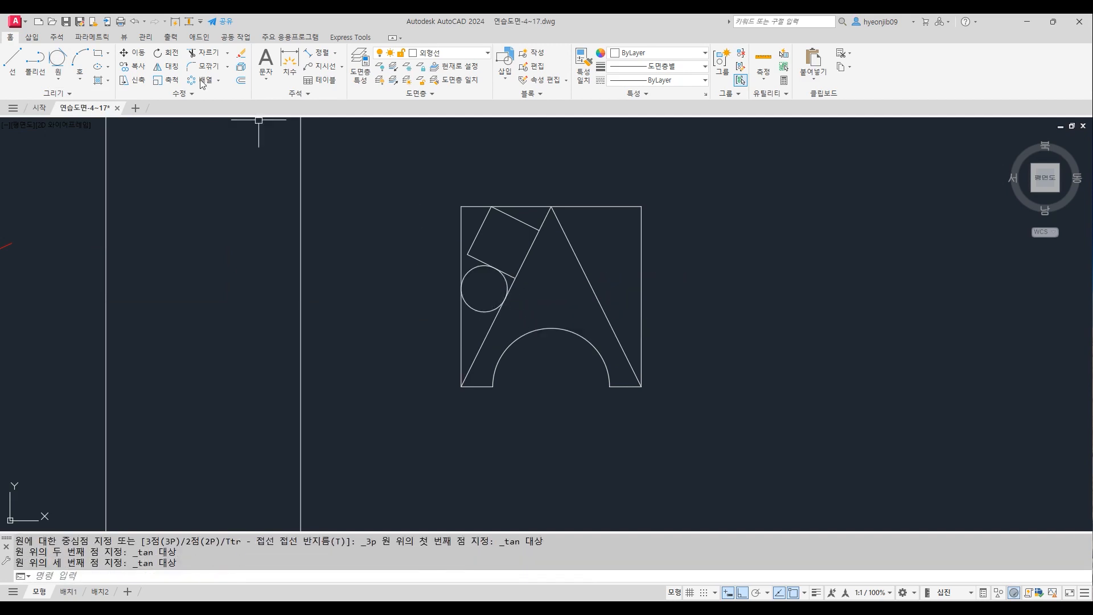
Step: Draw a smaller circle below it, tangent to the left edge, the circle above and the left slanted line
{"action": "left_click", "coordinate": [57, 58]}
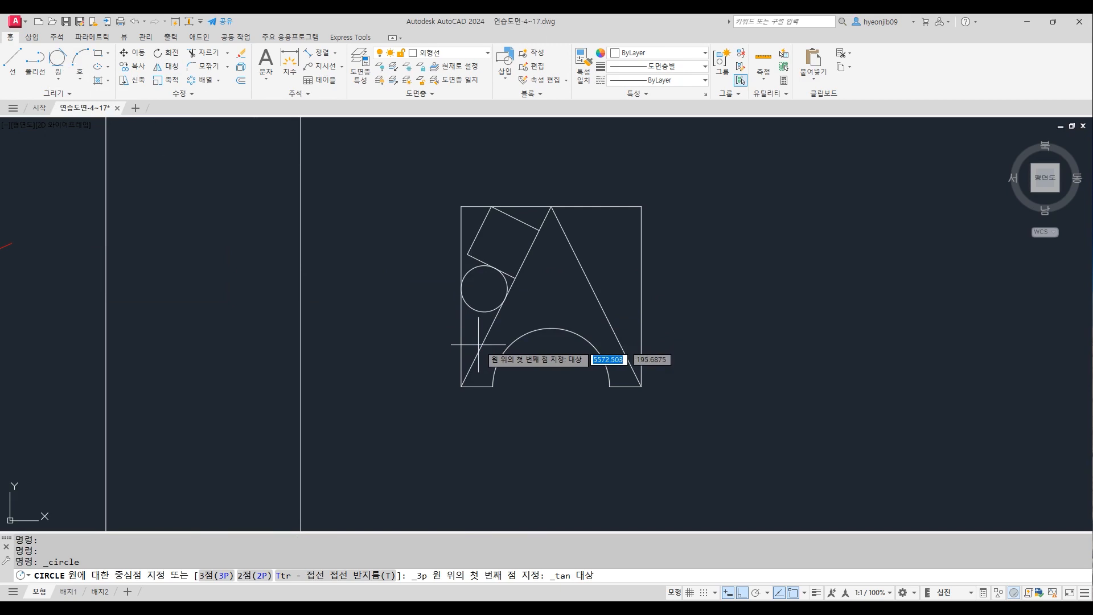
{"action": "left_click", "coordinate": [460, 325]}
{"action": "left_click", "coordinate": [472, 308]}
{"action": "left_click", "coordinate": [487, 332]}
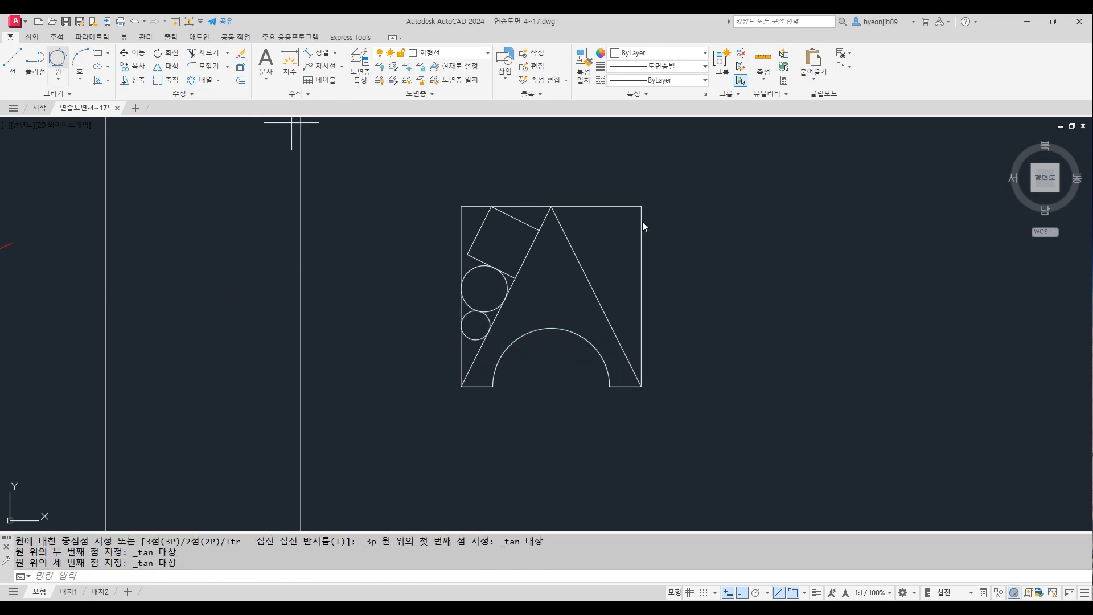
Step: Draw a circle in the upper right corner, tangent to the top edge, the right slanted line and the right edge
{"action": "key", "text": "Return"}
{"action": "left_click", "coordinate": [592, 207]}
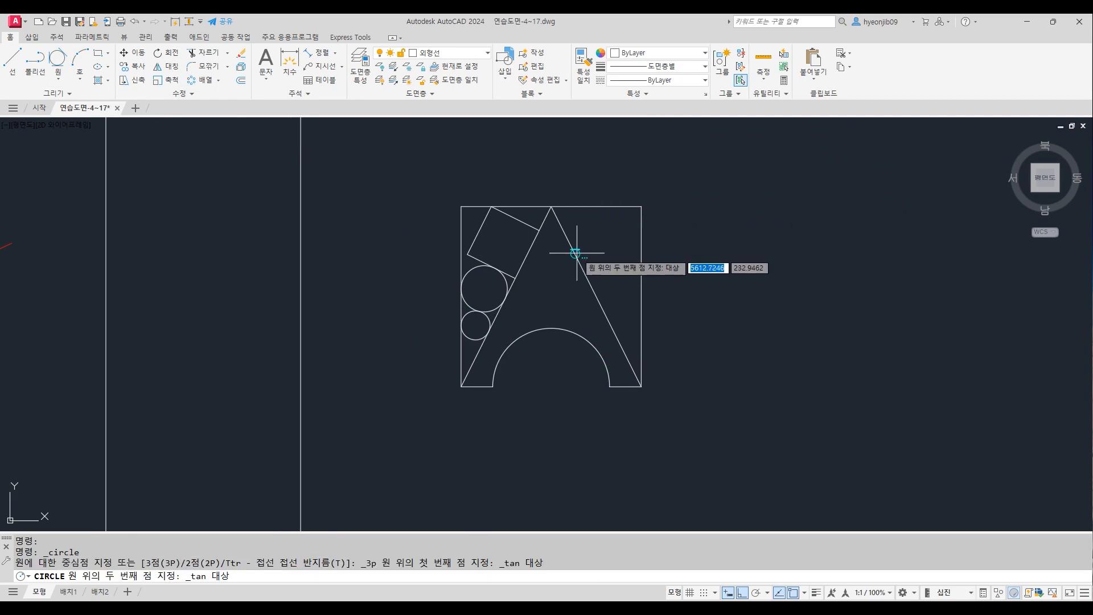
{"action": "left_click", "coordinate": [576, 253]}
{"action": "left_click", "coordinate": [641, 251]}
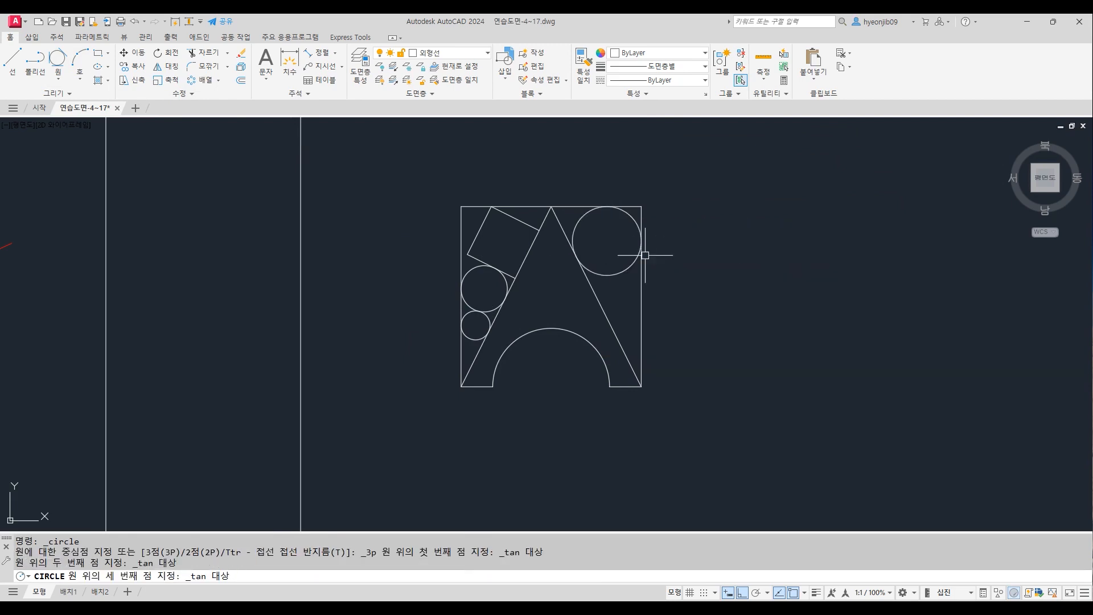
Step: Draw a second circle below the upper right one, tangent to that circle, the right slanted line and the right edge
{"action": "left_click", "coordinate": [58, 55]}
{"action": "left_click", "coordinate": [602, 306]}
{"action": "left_click", "coordinate": [602, 306]}
{"action": "left_click", "coordinate": [641, 313]}
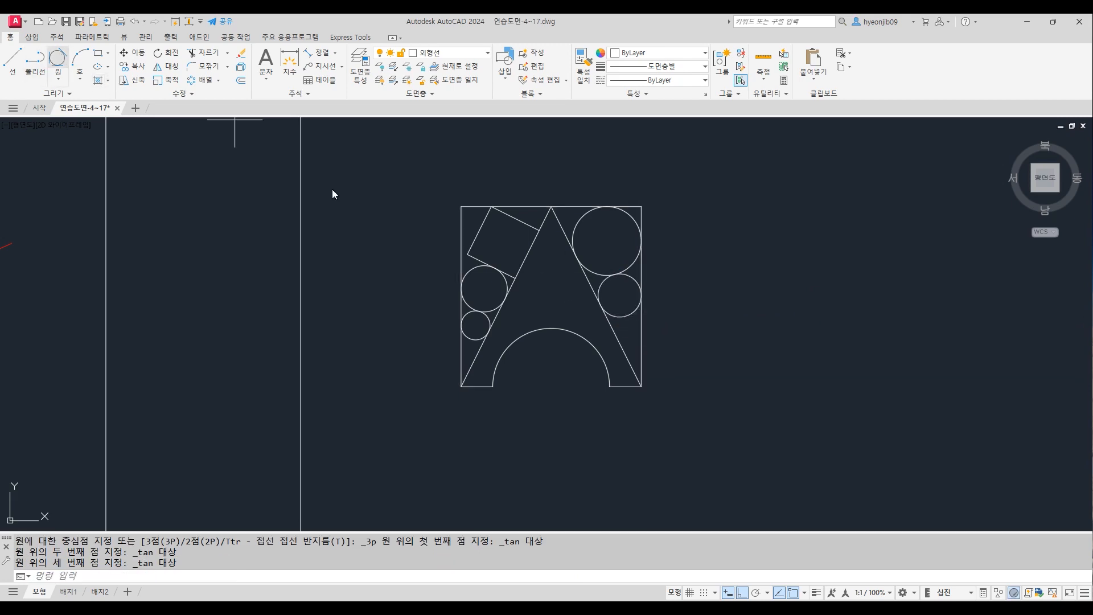
Step: Draw a third circle on the right side, tangent to the second circle, the right slanted line and the right edge
{"action": "left_click", "coordinate": [58, 56]}
{"action": "left_click", "coordinate": [622, 315]}
{"action": "left_click", "coordinate": [618, 333]}
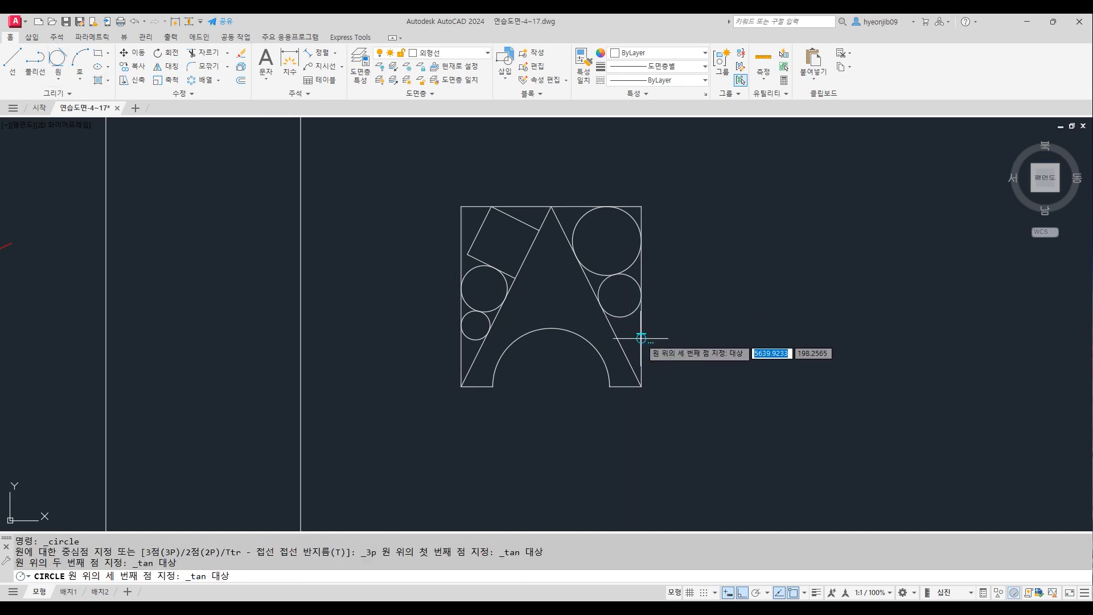
{"action": "left_click", "coordinate": [641, 338]}
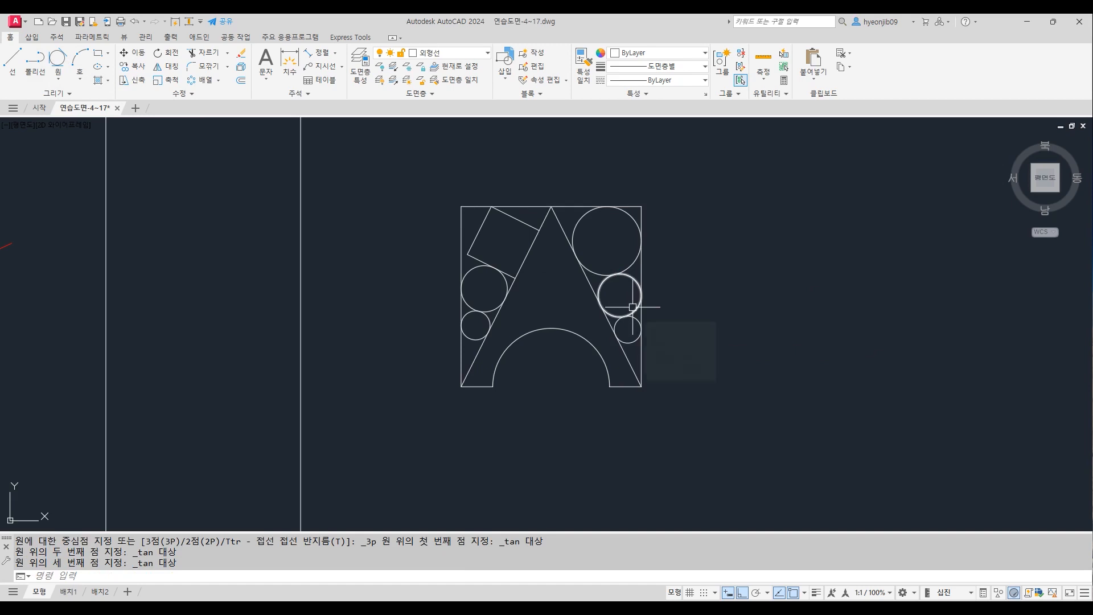
Step: Move the whole of figure 1 horizontally towards the left border of the drawing frame
{"action": "scroll", "coordinate": [578, 279], "scroll_direction": "down", "scroll_amount": 2}
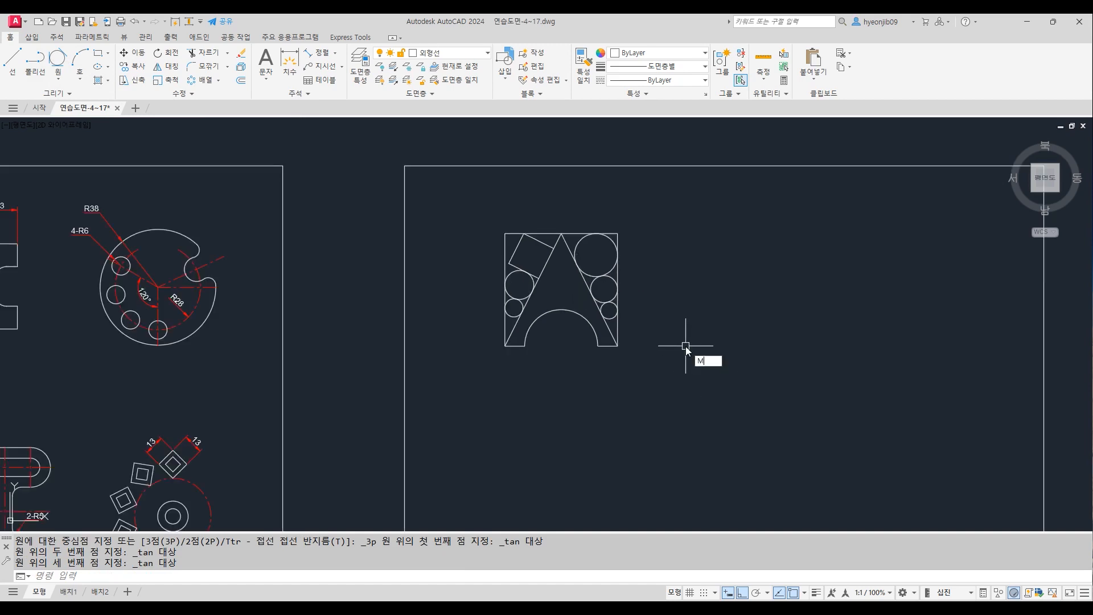
{"action": "type", "text": "m"}
{"action": "key", "text": "Return"}
{"action": "left_click", "coordinate": [478, 210]}
{"action": "left_click", "coordinate": [719, 385]}
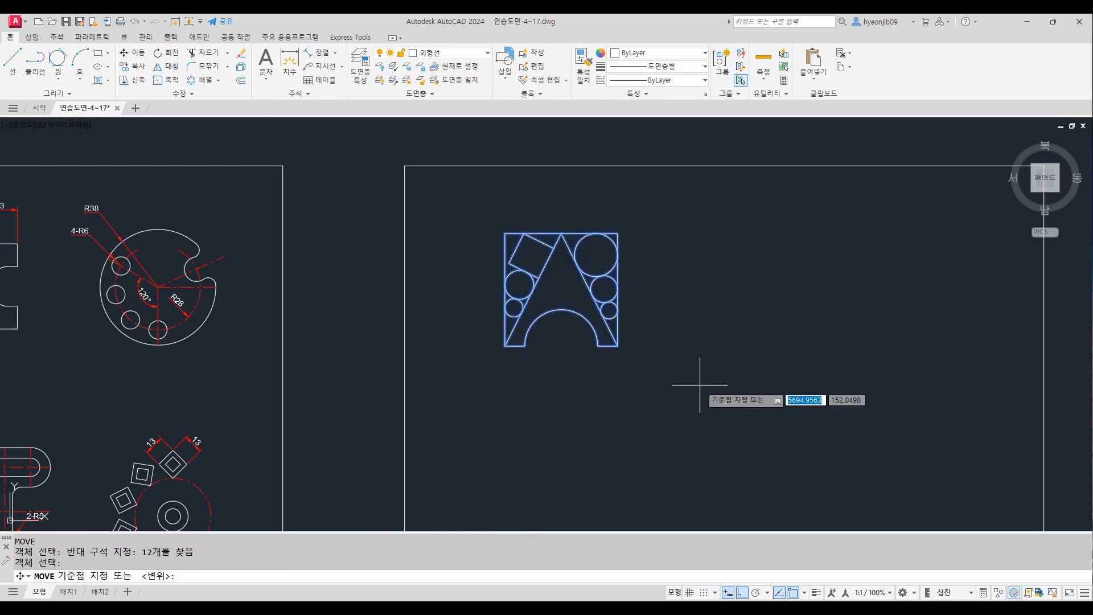
{"action": "key", "text": "Return"}
{"action": "left_click", "coordinate": [725, 378]}
{"action": "left_click", "coordinate": [681, 354]}
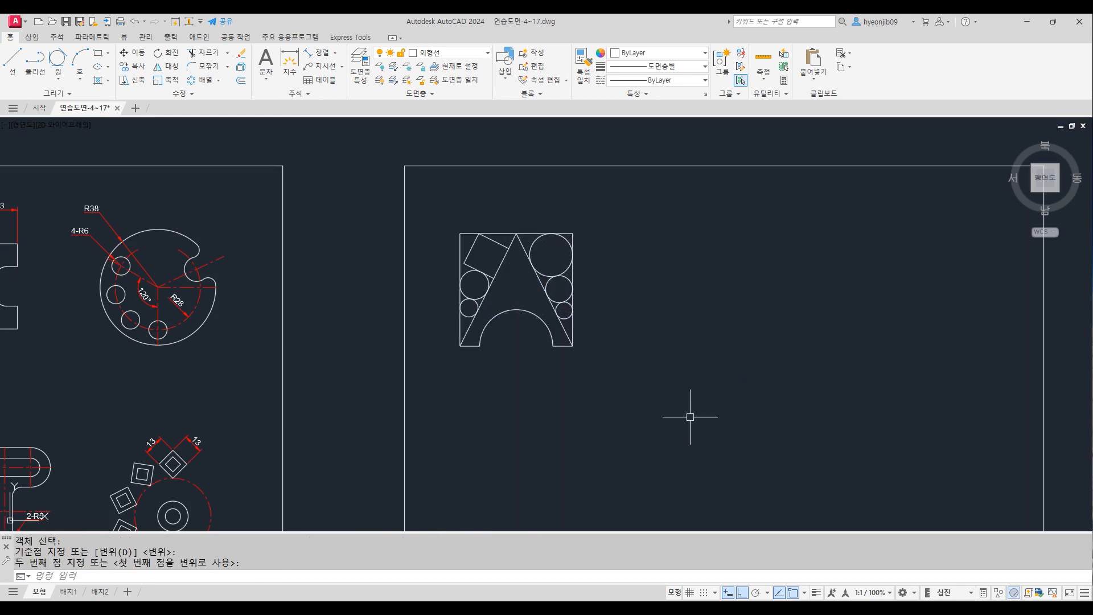
Step: Draw a circle of radius 39 in the empty area of the frame below figure 1
{"action": "middle_click_drag", "start_coordinate": [661, 402], "coordinate": [680, 222]}
{"action": "scroll", "coordinate": [558, 278], "scroll_direction": "up", "scroll_amount": 2}
{"action": "middle_click_drag", "start_coordinate": [621, 316], "coordinate": [553, 273]}
{"action": "scroll", "coordinate": [562, 308], "scroll_direction": "down", "scroll_amount": 2}
{"action": "type", "text": "c"}
{"action": "key", "text": "Return"}
{"action": "left_click", "coordinate": [496, 303]}
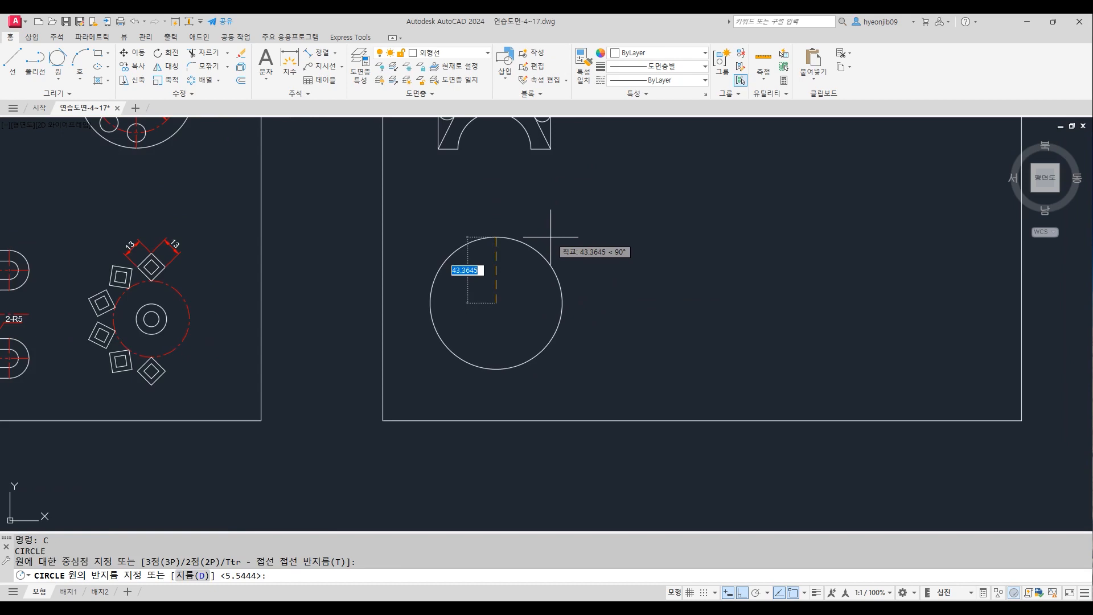
{"action": "type", "text": "39"}
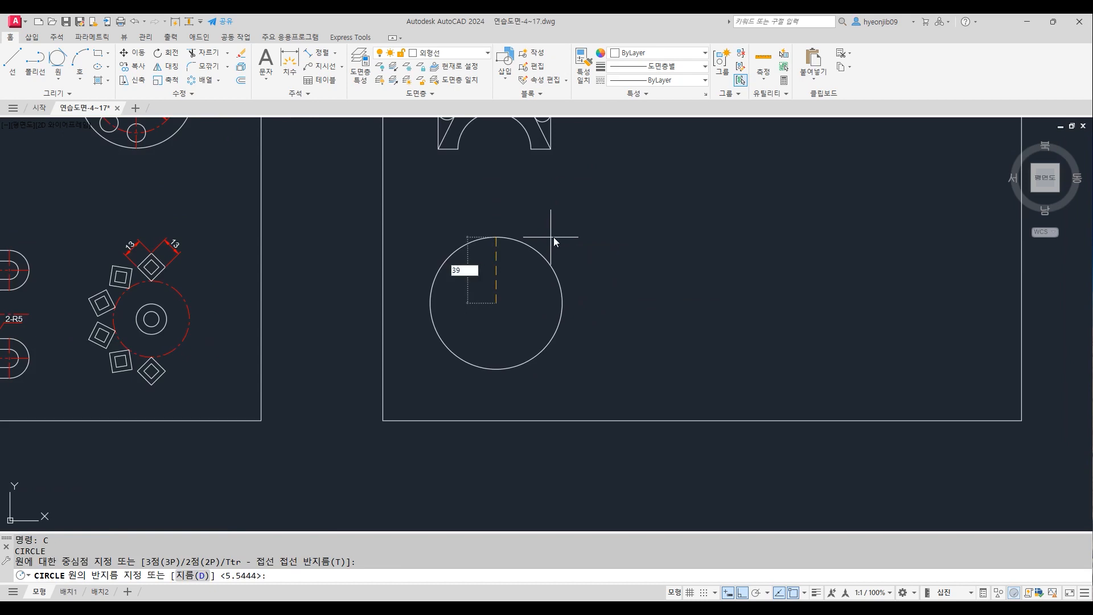
{"action": "key", "text": "Return"}
Step: Put the radius 39 circle on the 중심선 layer
{"action": "left_click", "coordinate": [497, 243]}
{"action": "left_click", "coordinate": [455, 53]}
{"action": "left_click", "coordinate": [433, 142]}
{"action": "key", "text": "Escape"}
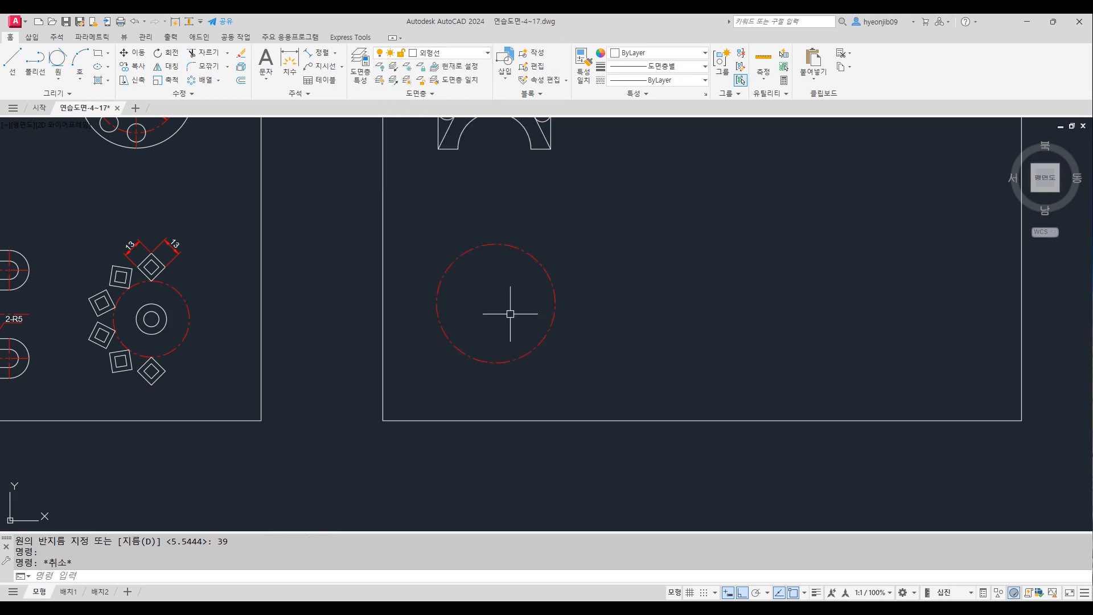
Step: Draw a concentric circle of radius 35 inside the radius 39 centerline circle
{"action": "scroll", "coordinate": [515, 315], "scroll_direction": "up", "scroll_amount": 2}
{"action": "type", "text": "c"}
{"action": "key", "text": "Return"}
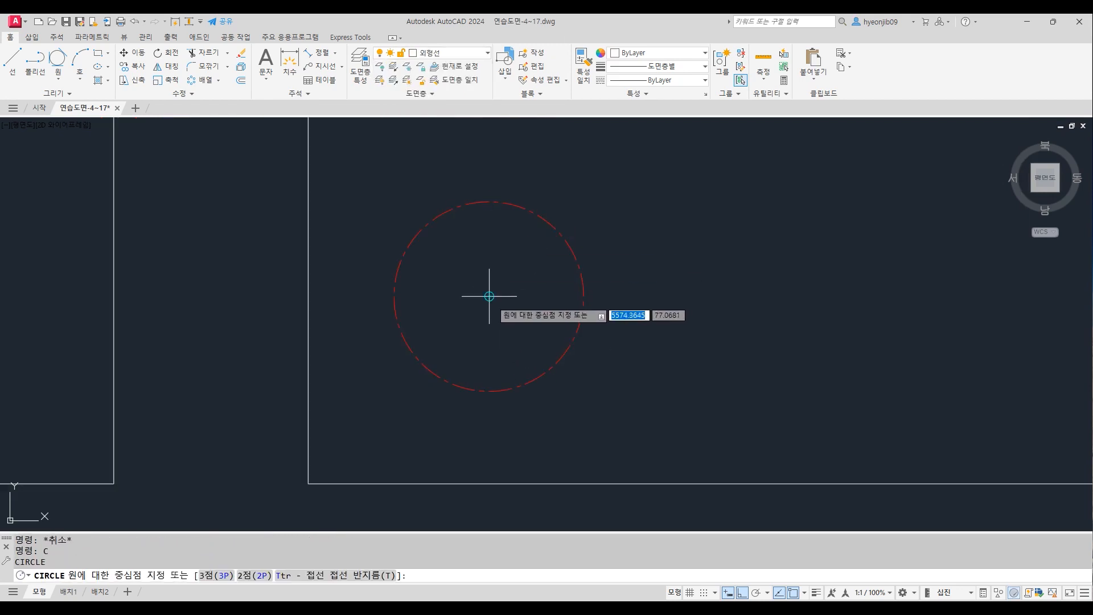
{"action": "left_click", "coordinate": [489, 296]}
{"action": "type", "text": "35"}
{"action": "key", "text": "Return"}
Step: Draw another concentric circle of radius 23 from the same center
{"action": "key", "text": "Return"}
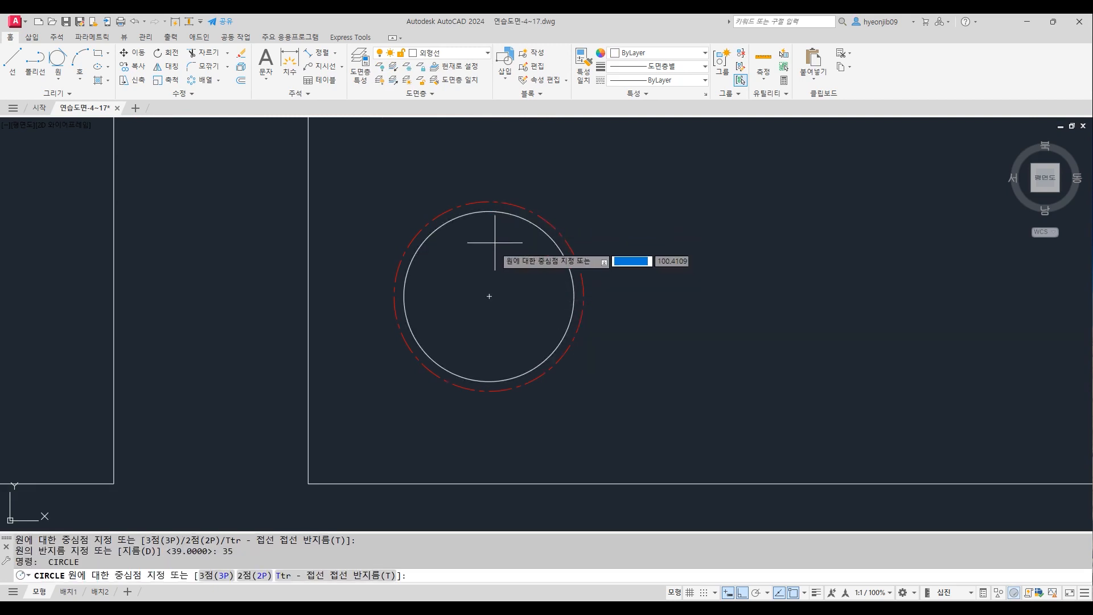
{"action": "left_click", "coordinate": [489, 296]}
{"action": "type", "text": "2"}
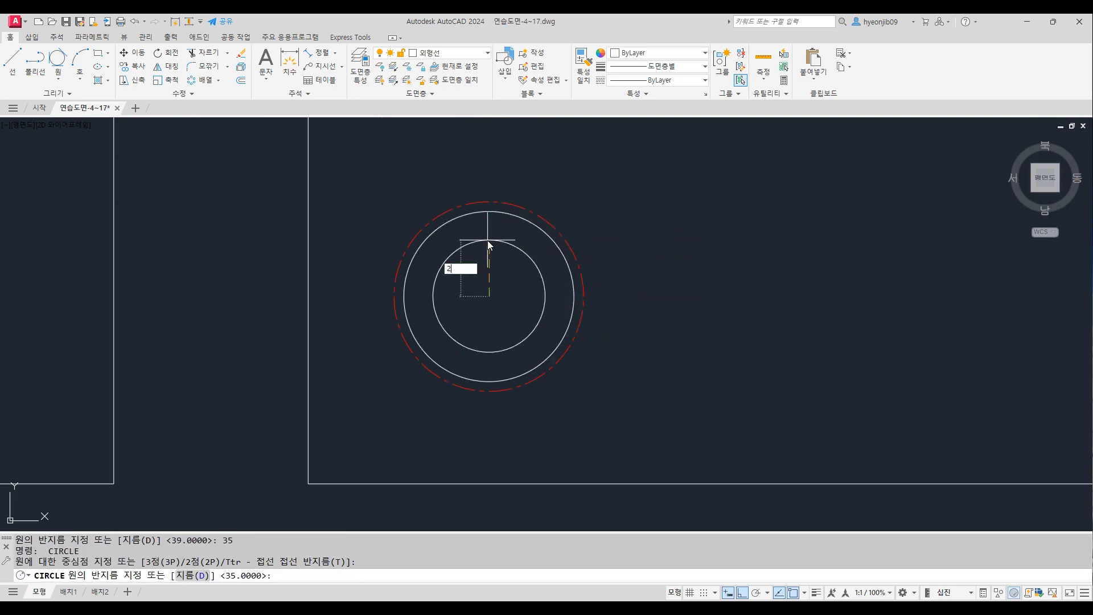
{"action": "type", "text": "3"}
{"action": "key", "text": "Return"}
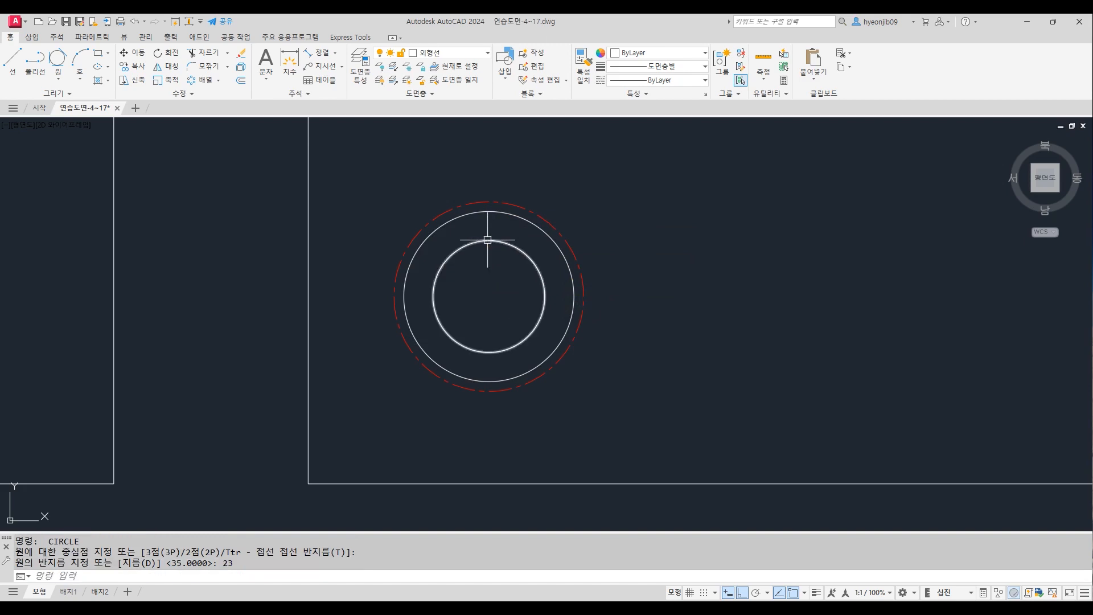
Step: Match the properties of the outer centerline circle to the radius 35 and radius 23 circles
{"action": "key", "text": "Return"}
{"action": "left_click", "coordinate": [534, 226]}
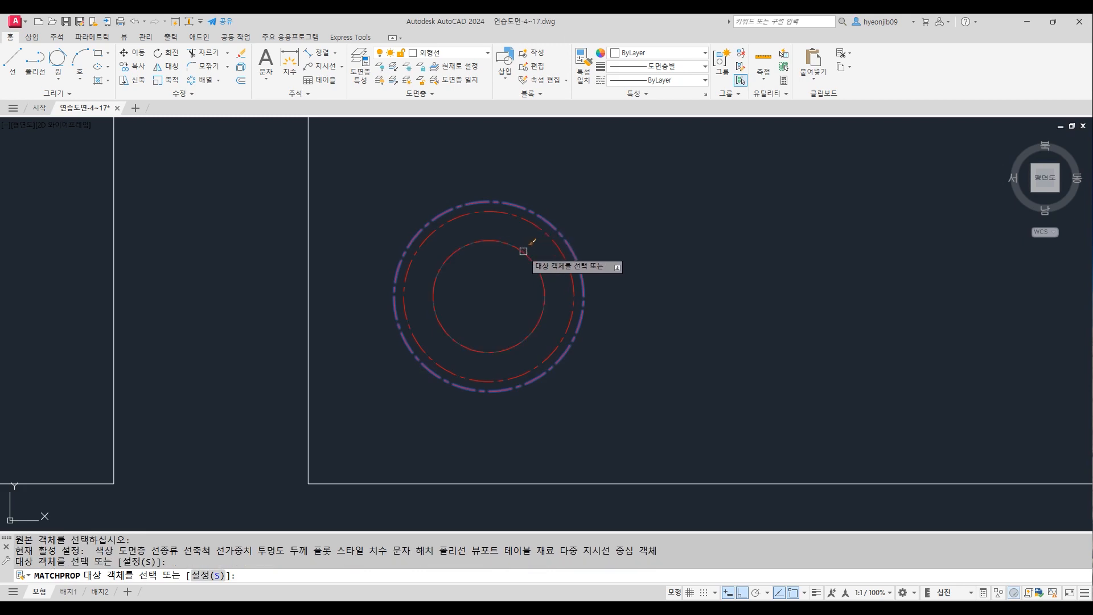
{"action": "left_click", "coordinate": [524, 246]}
{"action": "key", "text": "Return"}
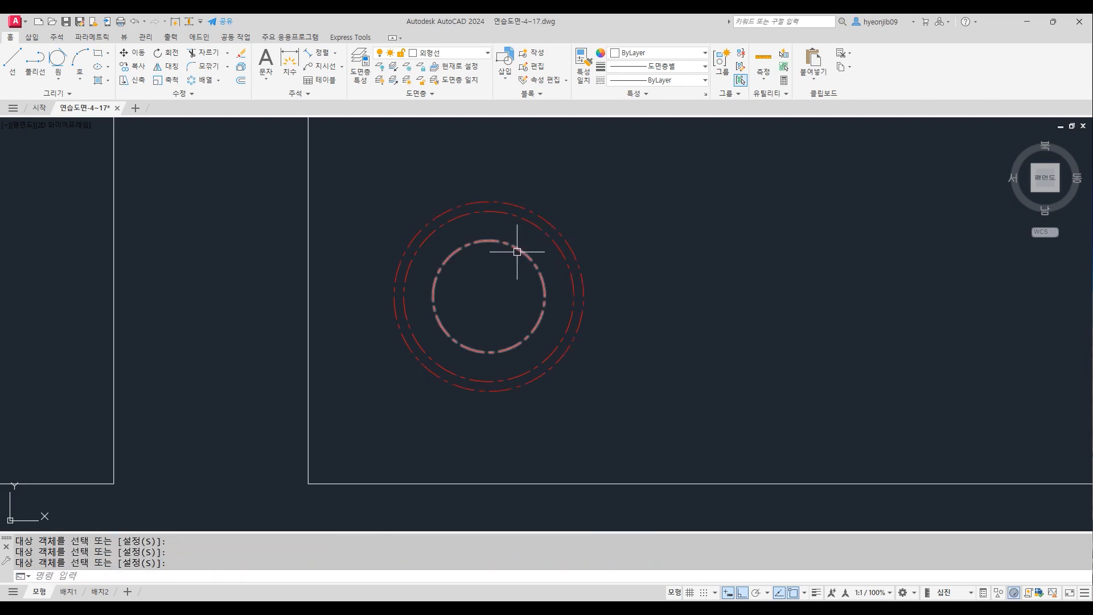
Step: Draw a circle of radius 7 at the common center of the centerline circles
{"action": "type", "text": "c"}
{"action": "key", "text": "Return"}
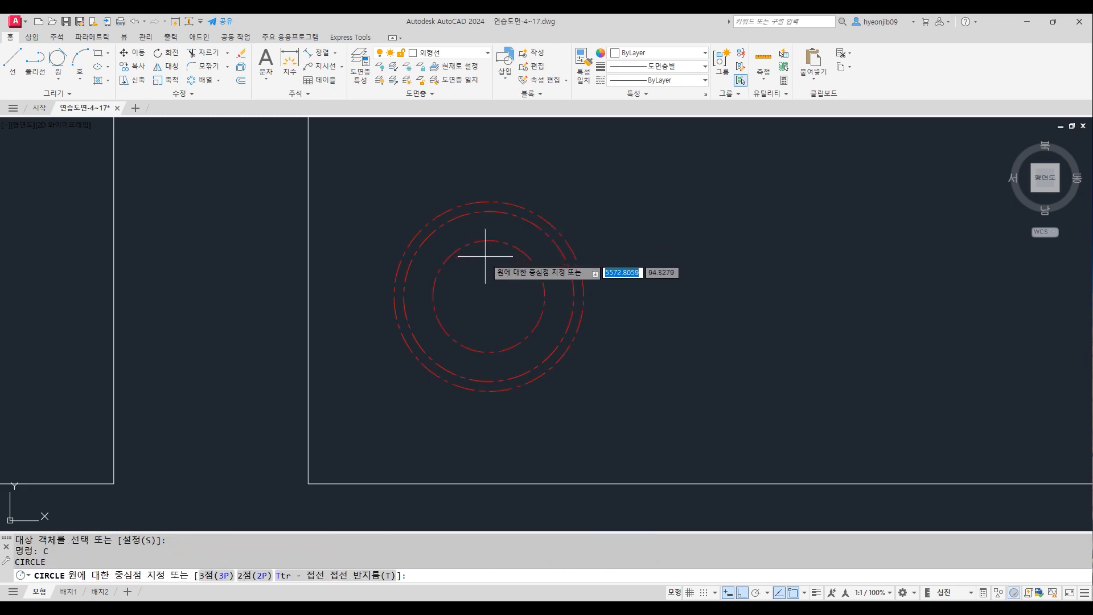
{"action": "left_click", "coordinate": [489, 296]}
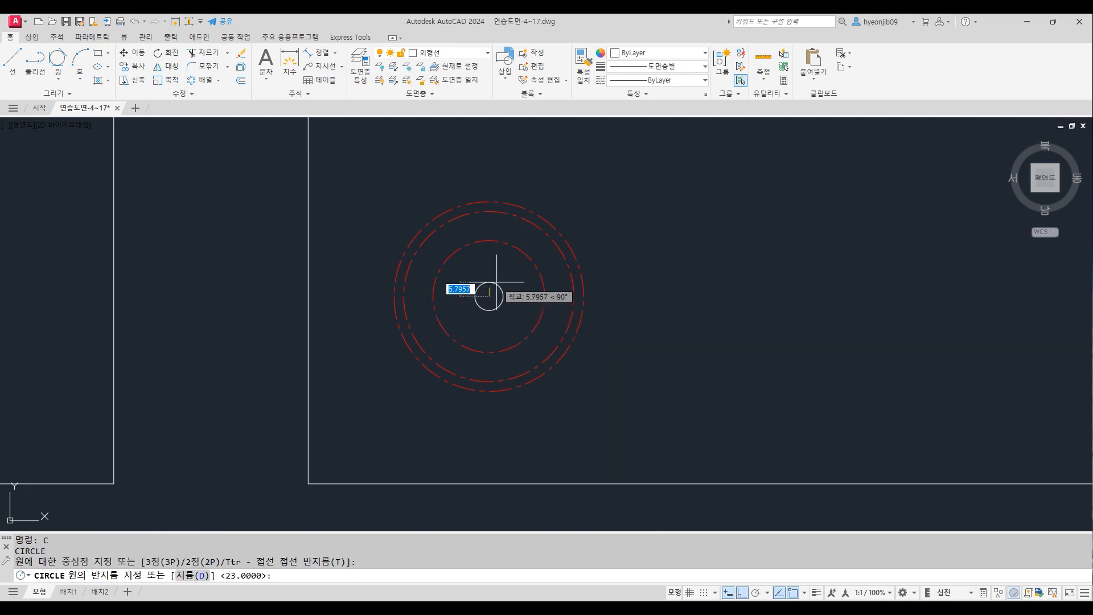
{"action": "type", "text": "7"}
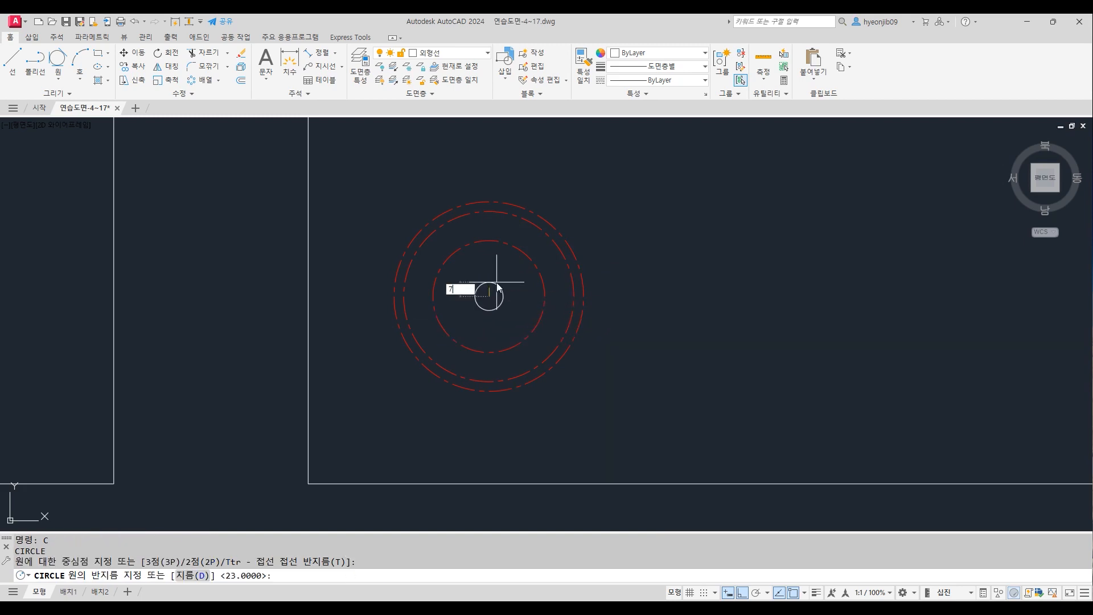
{"action": "key", "text": "Return"}
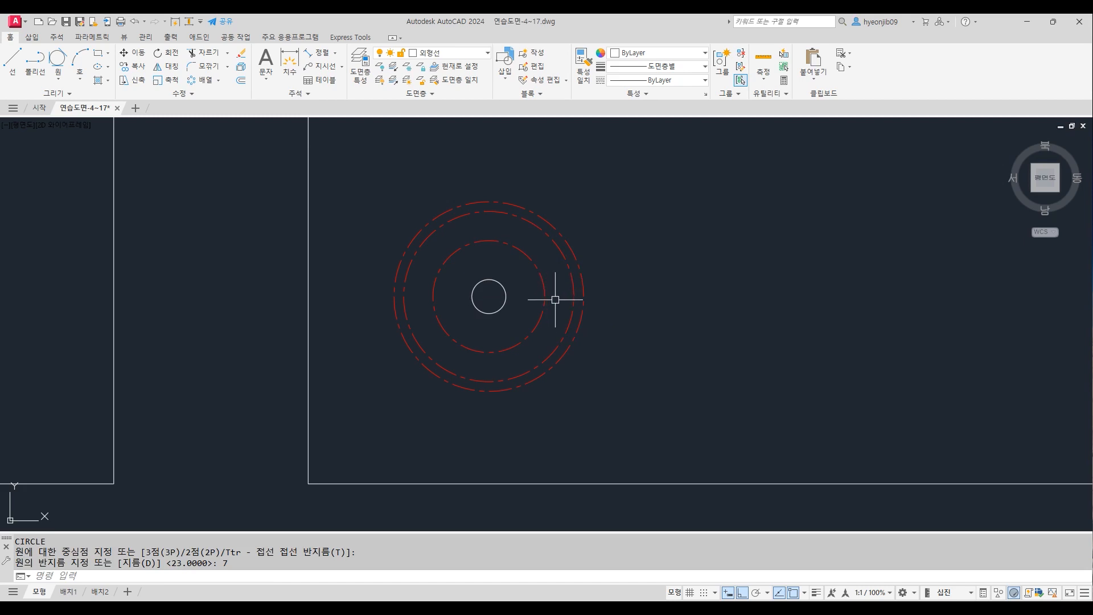
Step: Make 중심선 the current layer and draw a horizontal line across the radius 39 circle from its left to right quadrant
{"action": "left_click", "coordinate": [450, 52]}
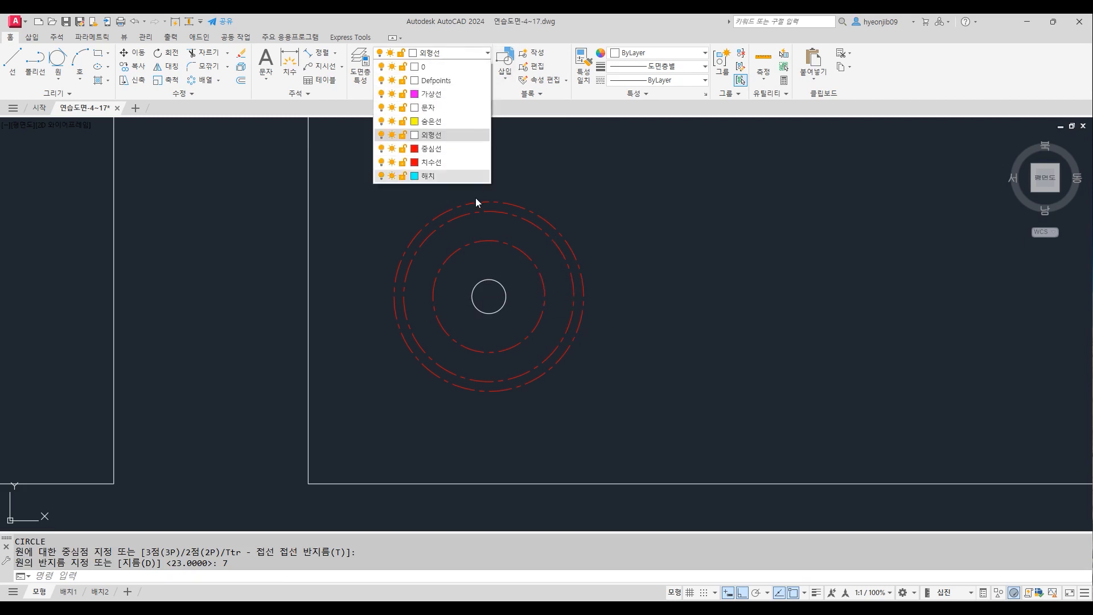
{"action": "left_click", "coordinate": [454, 149]}
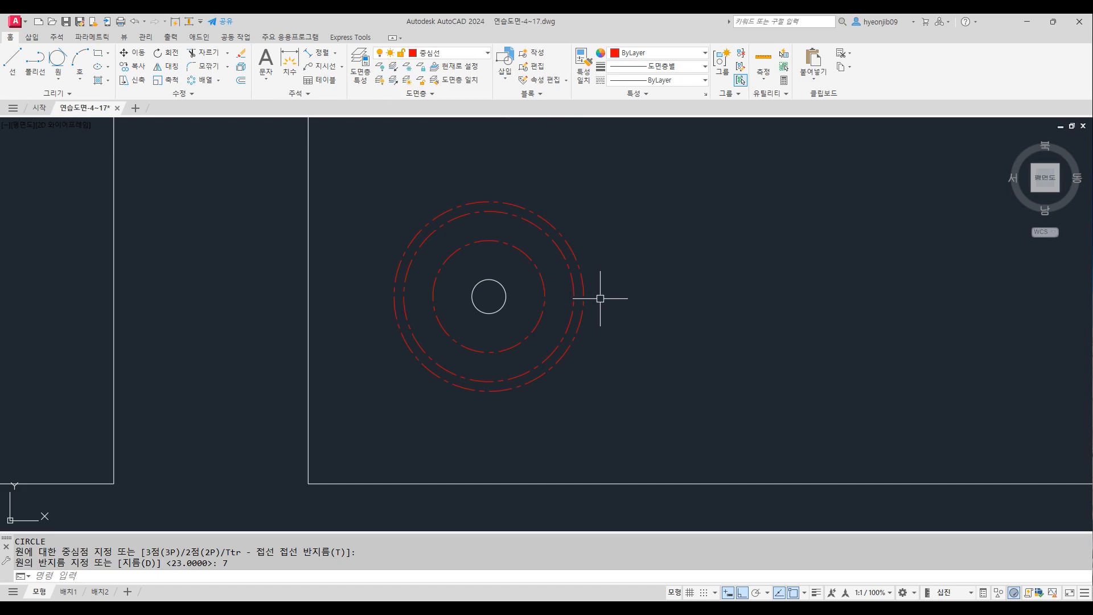
{"action": "type", "text": "L"}
{"action": "key", "text": "Return"}
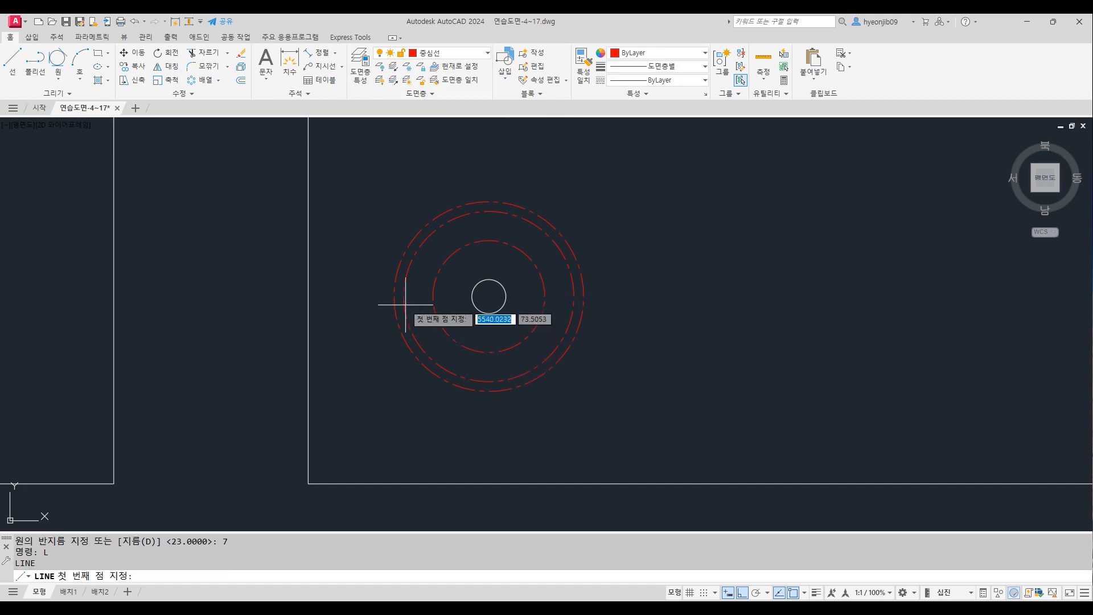
{"action": "left_click", "coordinate": [394, 296]}
{"action": "left_click", "coordinate": [583, 296]}
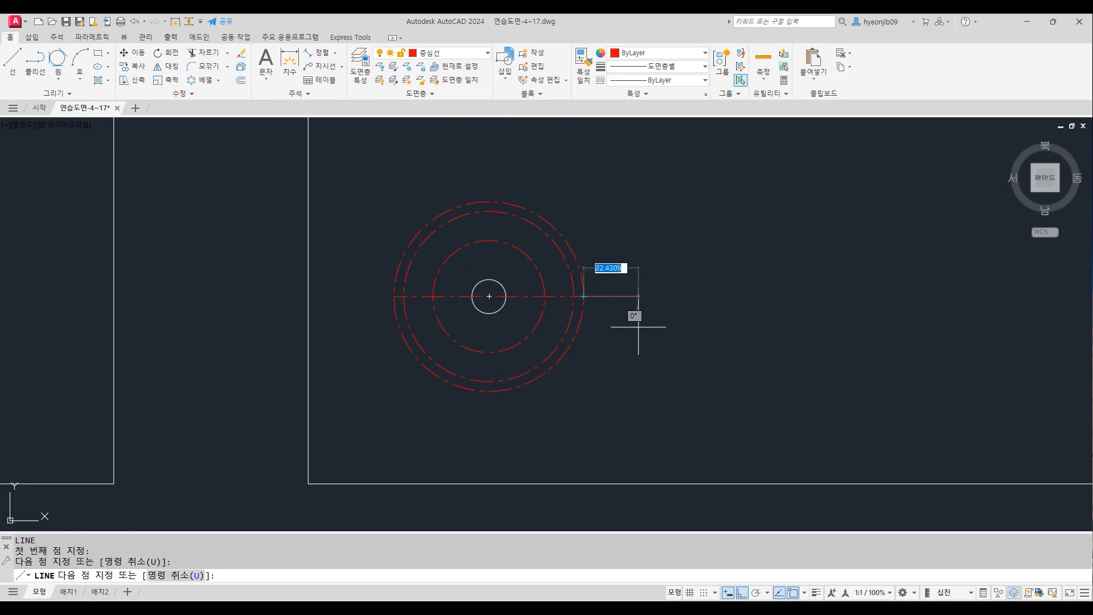
{"action": "key", "text": "Return"}
{"action": "scroll", "coordinate": [408, 261], "scroll_direction": "up", "scroll_amount": 2}
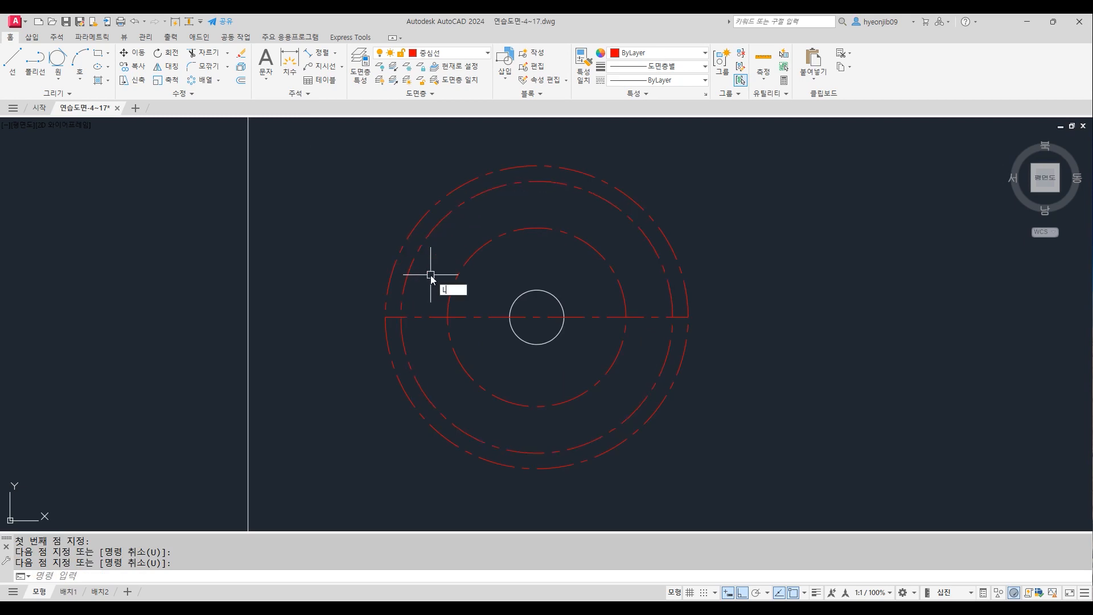
{"action": "key", "text": "Return"}
{"action": "left_click", "coordinate": [537, 316]}
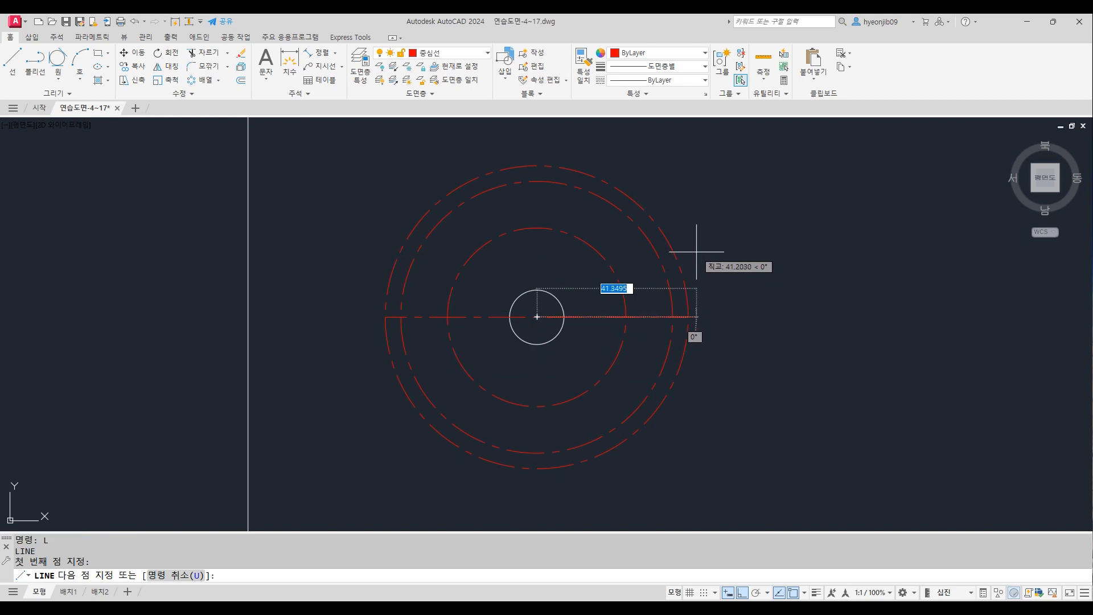
{"action": "key", "text": "F8"}
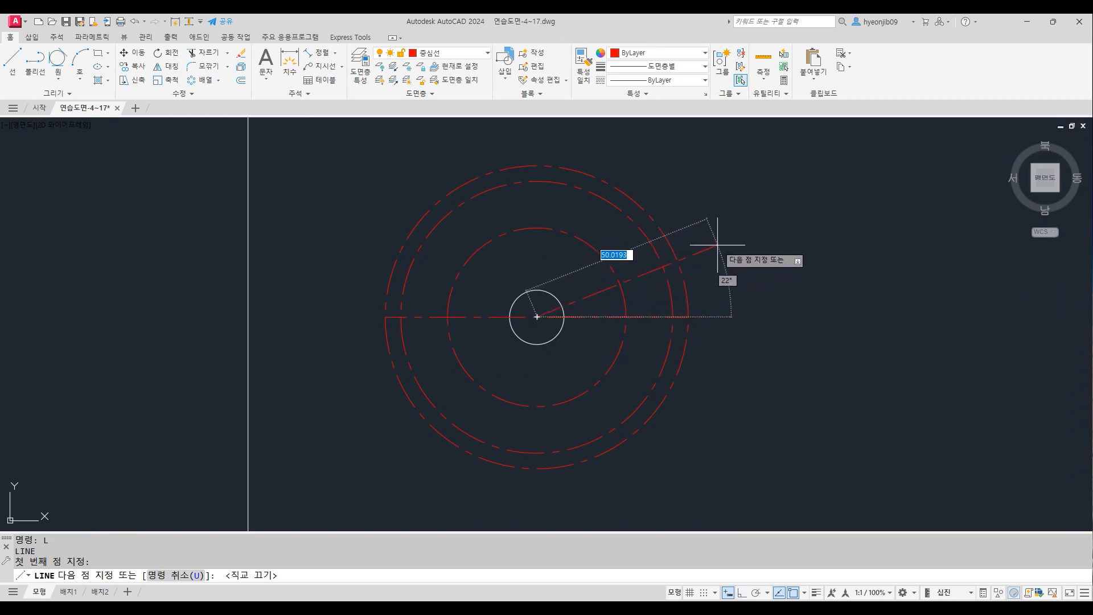
{"action": "key", "text": "Tab"}
{"action": "key", "text": "Escape"}
{"action": "key", "text": "Escape"}
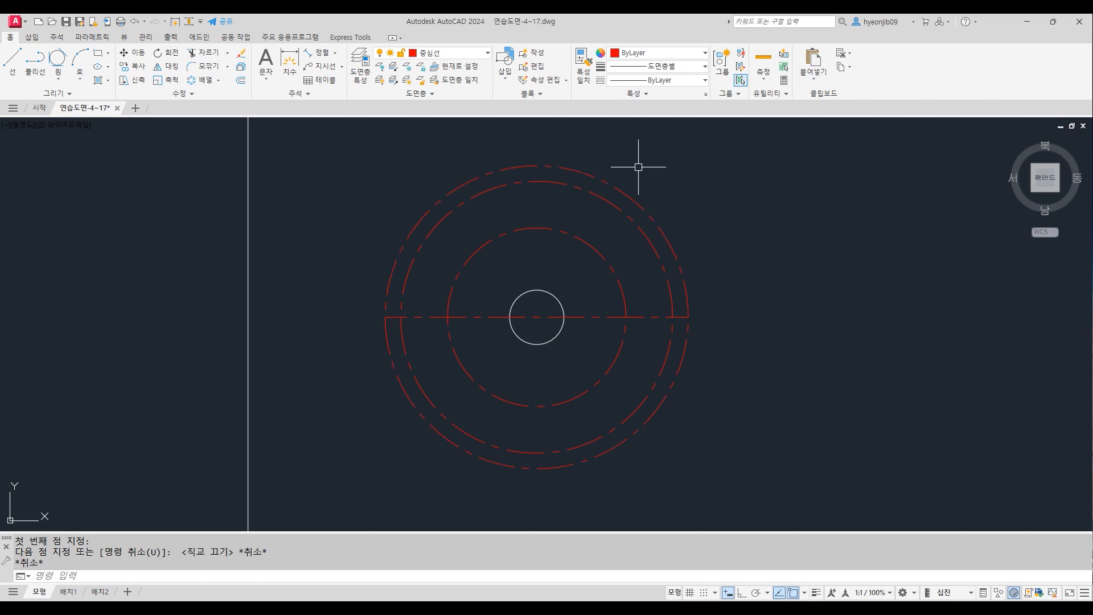
Step: Draw a centerline 39 long at 15° from the common center of the circles
{"action": "left_click", "coordinate": [16, 59]}
{"action": "left_click", "coordinate": [537, 317]}
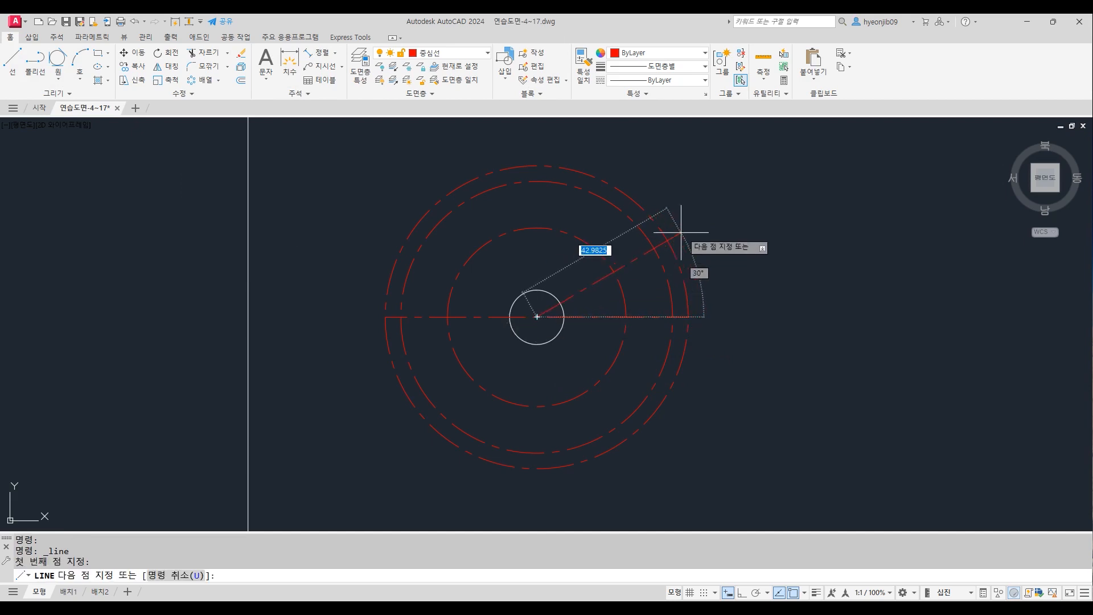
{"action": "type", "text": "39"}
{"action": "key", "text": "Tab"}
{"action": "type", "text": "15"}
{"action": "key", "text": "Return"}
{"action": "key", "text": "Return"}
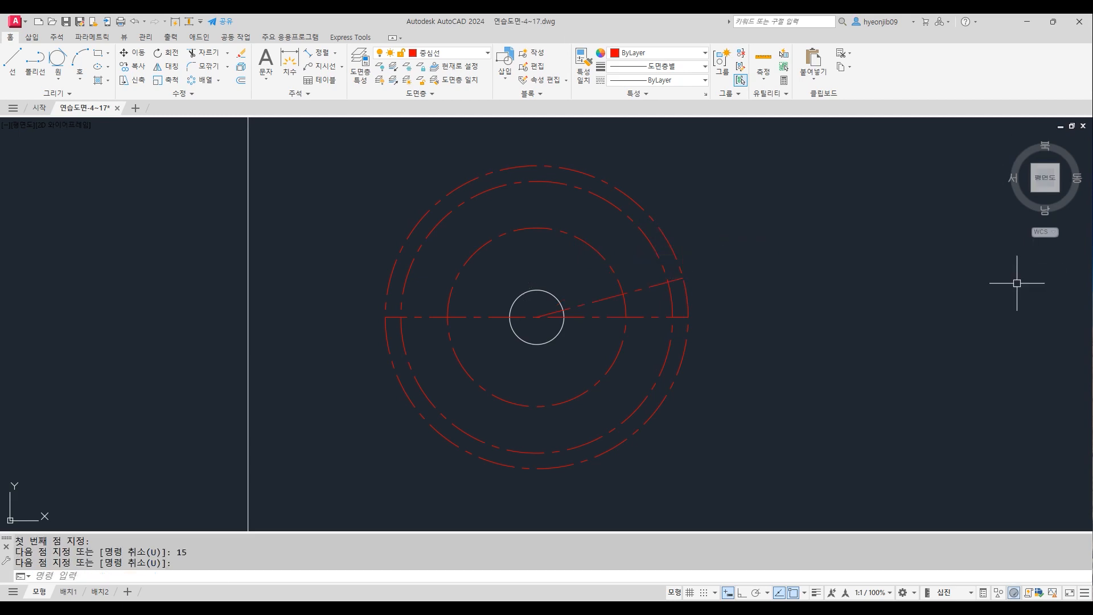
Step: Draw another centerline from the same center, 39 long at 45°
{"action": "type", "text": "L"}
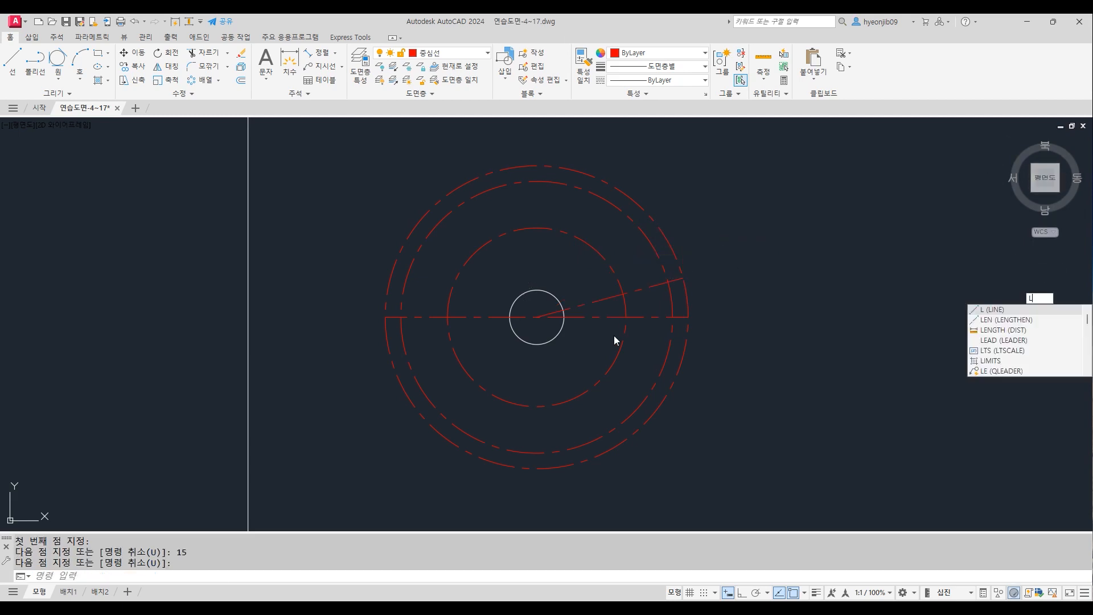
{"action": "key", "text": "Return"}
{"action": "left_click", "coordinate": [536, 316]}
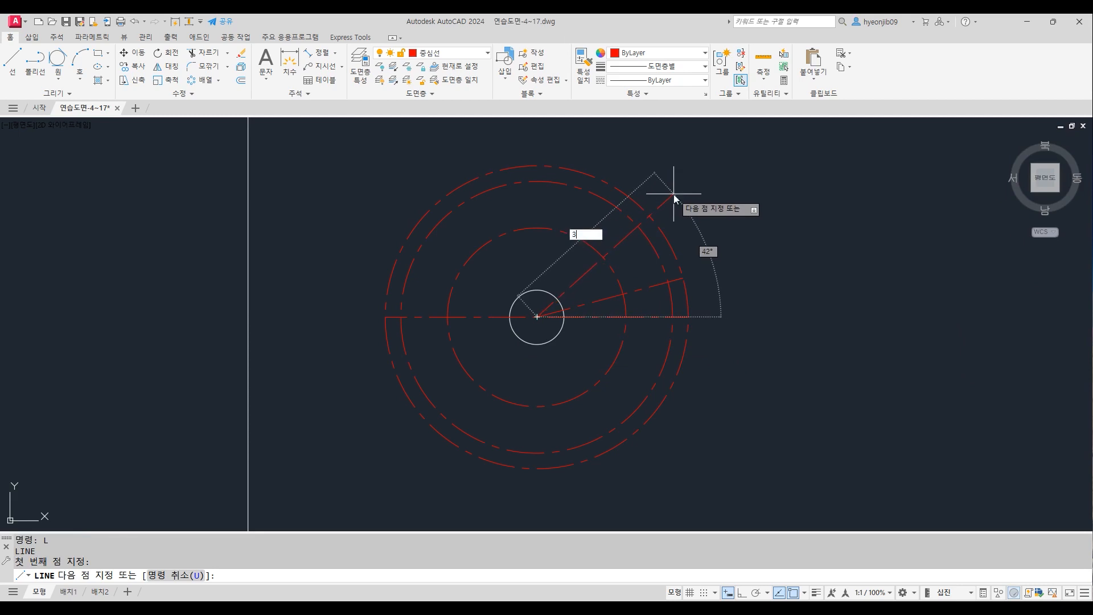
{"action": "type", "text": "39"}
{"action": "key", "text": "Tab"}
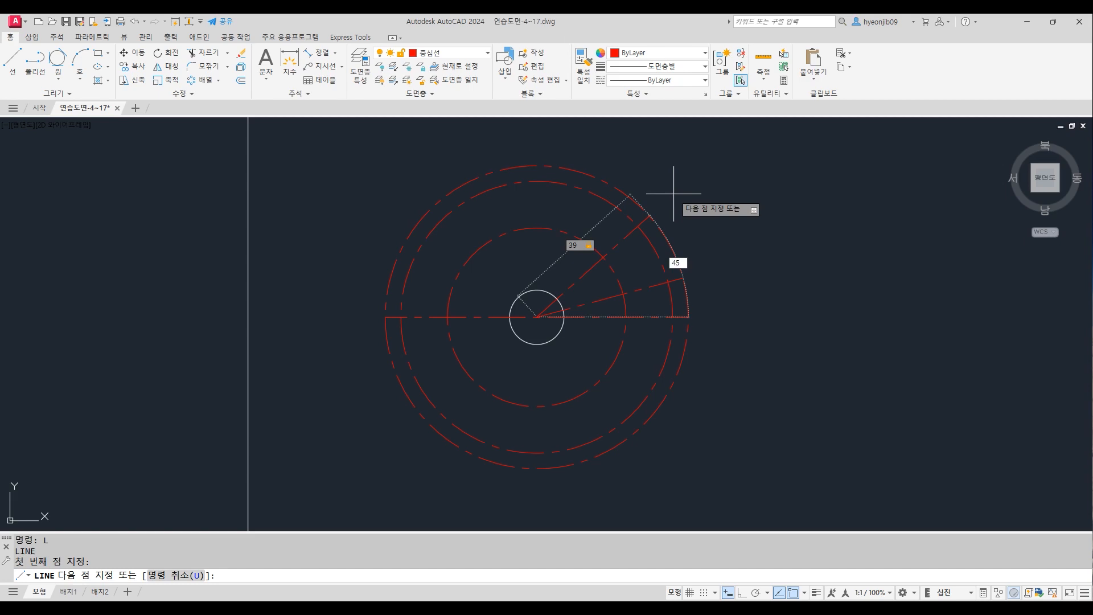
{"action": "key", "text": "Return"}
{"action": "key", "text": "Return"}
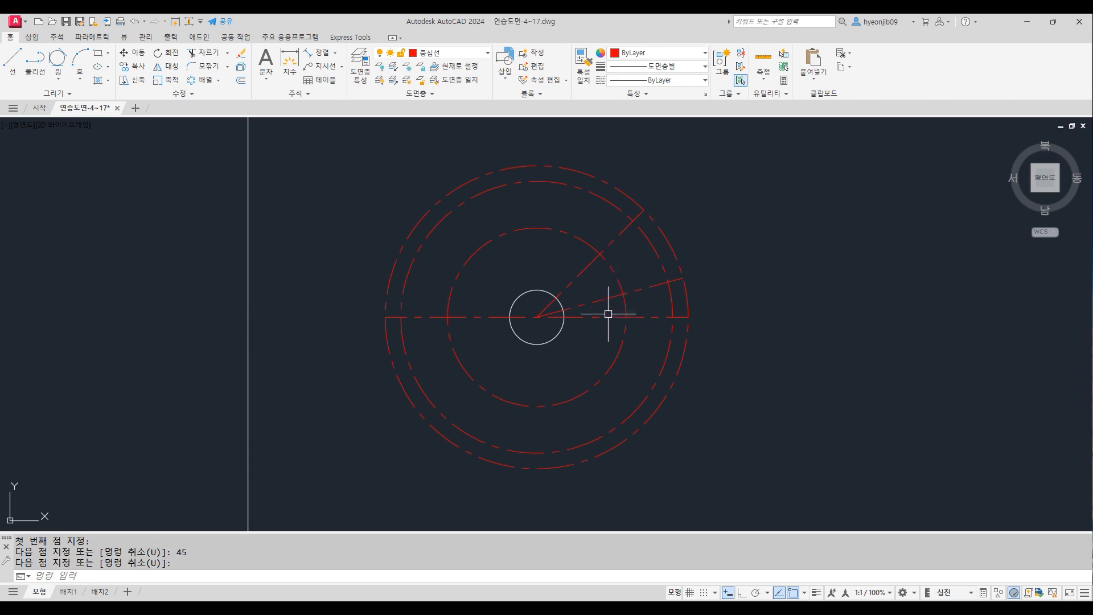
Step: Make 외형선 the current layer and draw radius 4 circles where the 15° and 45° lines cross the radius 23 circle
{"action": "left_click", "coordinate": [458, 62]}
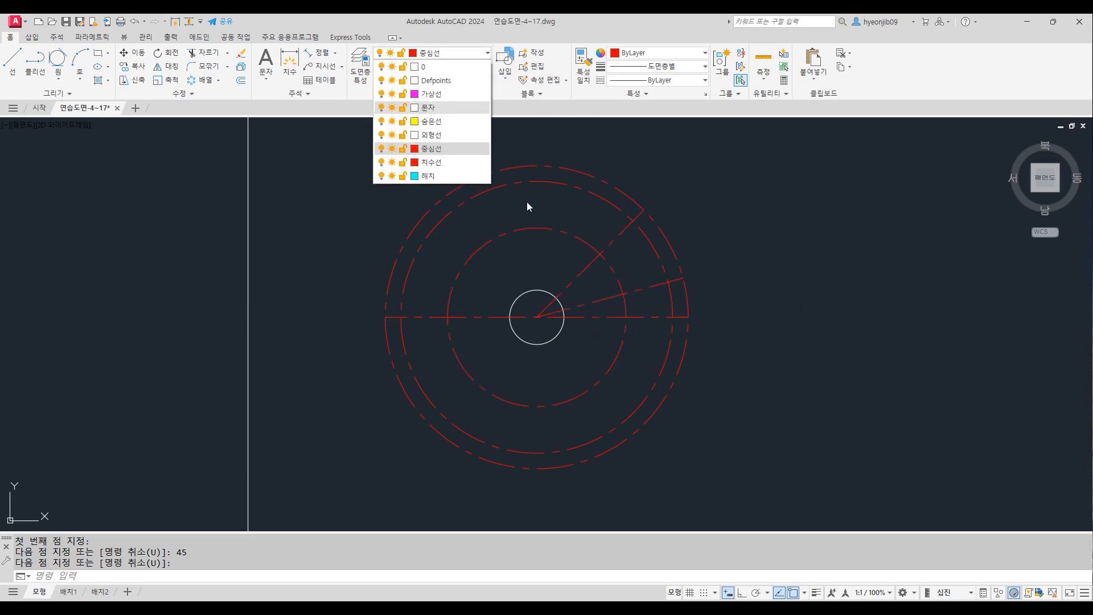
{"action": "left_click", "coordinate": [446, 140]}
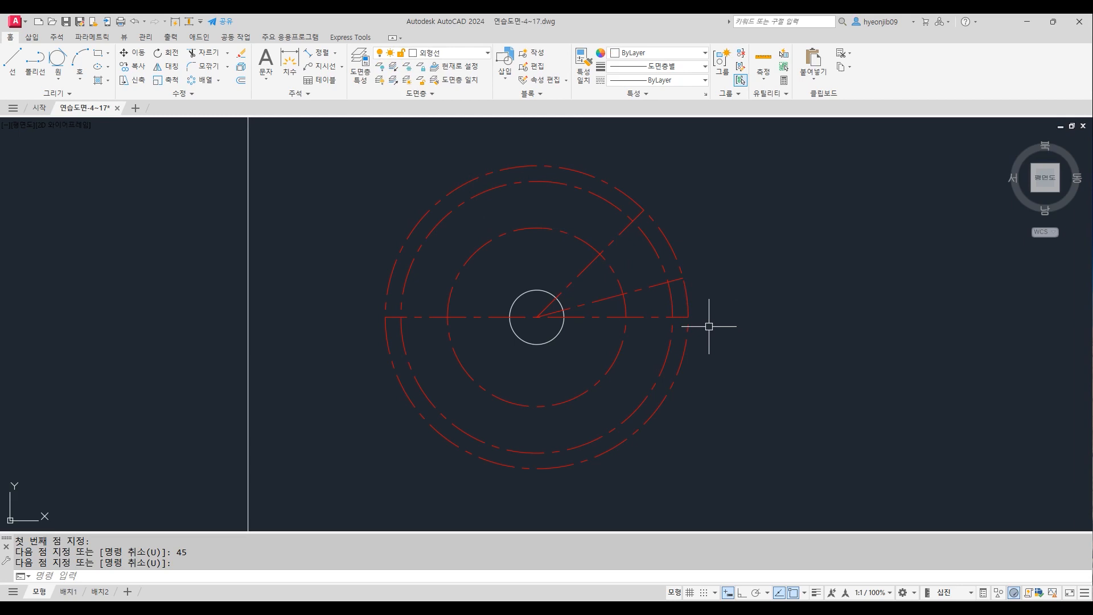
{"action": "type", "text": "c"}
{"action": "key", "text": "Return"}
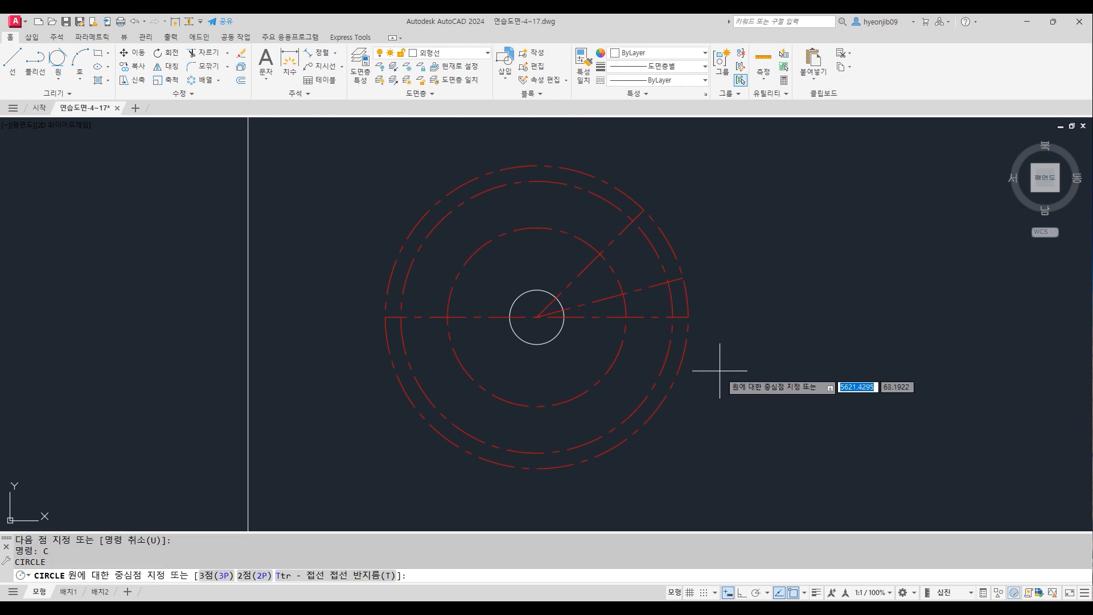
{"action": "left_click", "coordinate": [622, 294]}
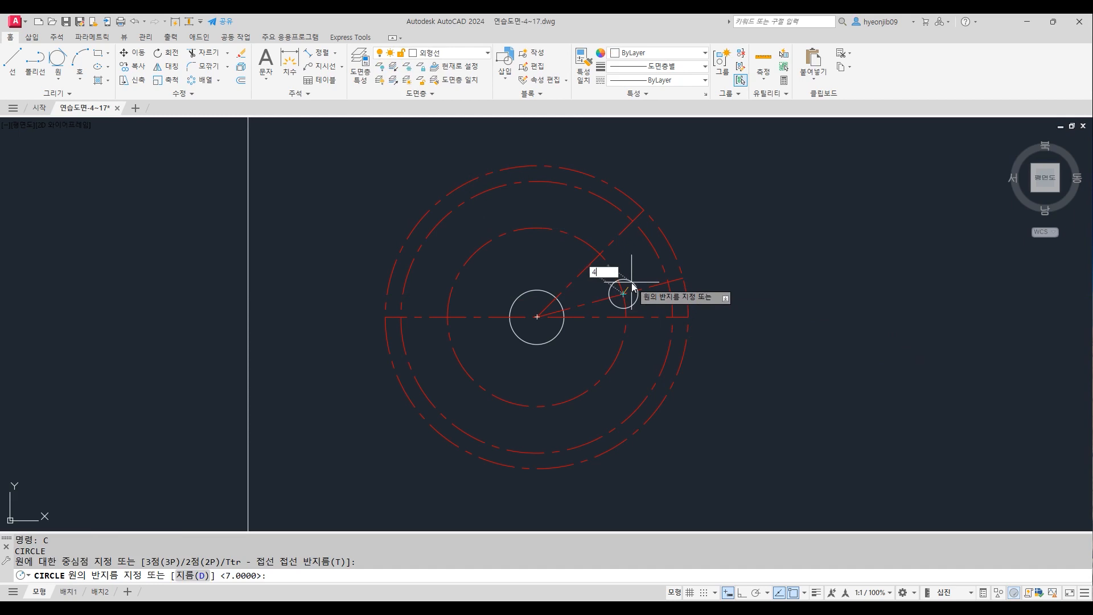
{"action": "type", "text": "4"}
{"action": "key", "text": "Return"}
{"action": "key", "text": "Return"}
{"action": "left_click", "coordinate": [599, 254]}
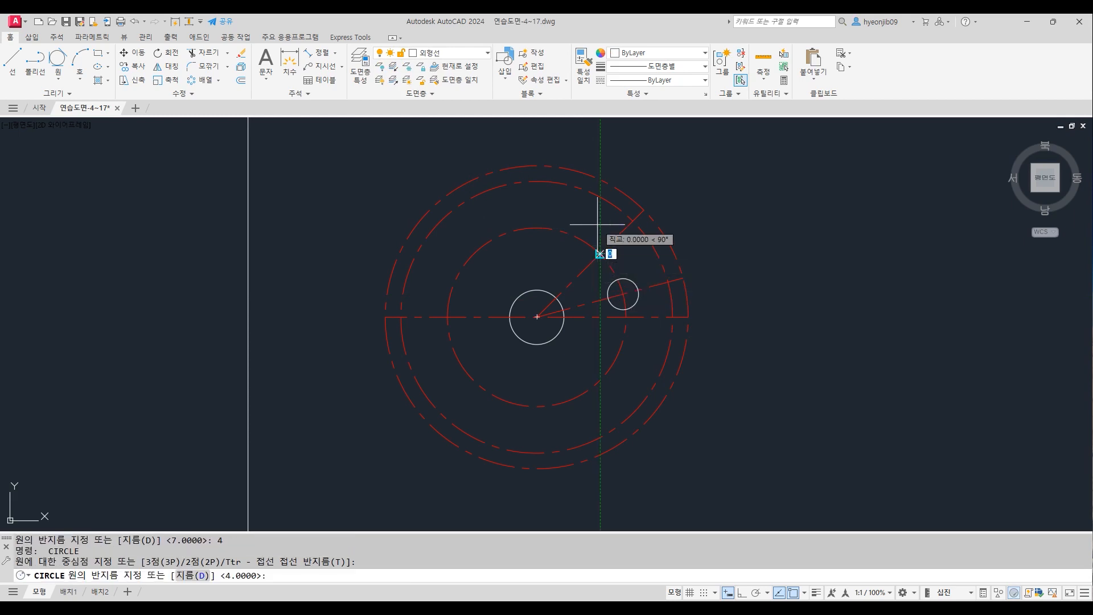
{"action": "key", "text": "Return"}
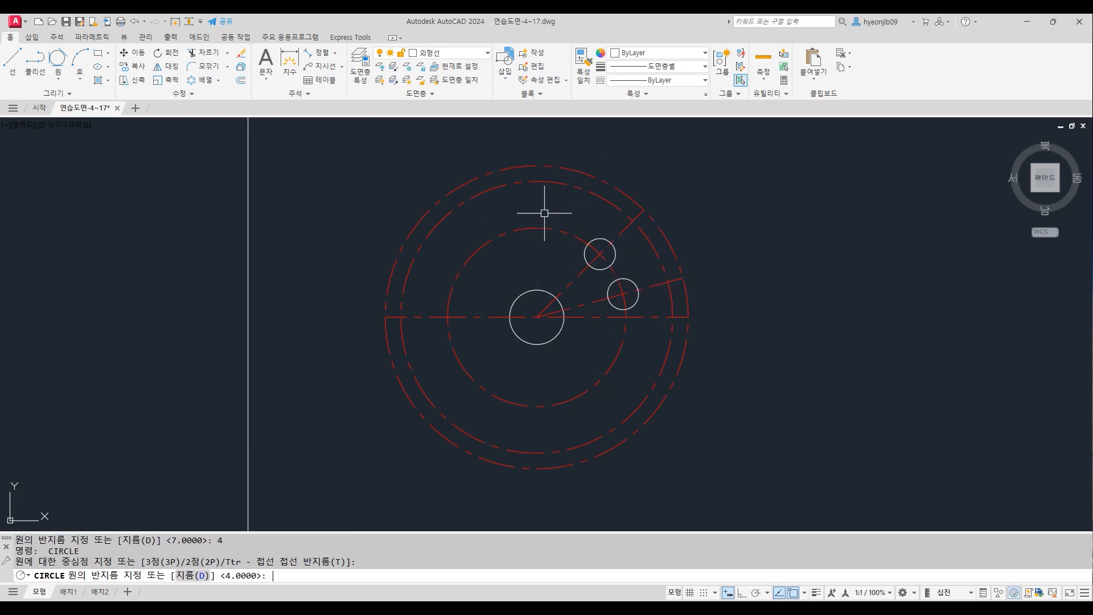
Step: Offset the radius 23 centerline circle by 4 both outward and inward
{"action": "scroll", "coordinate": [580, 261], "scroll_direction": "up", "scroll_amount": 2}
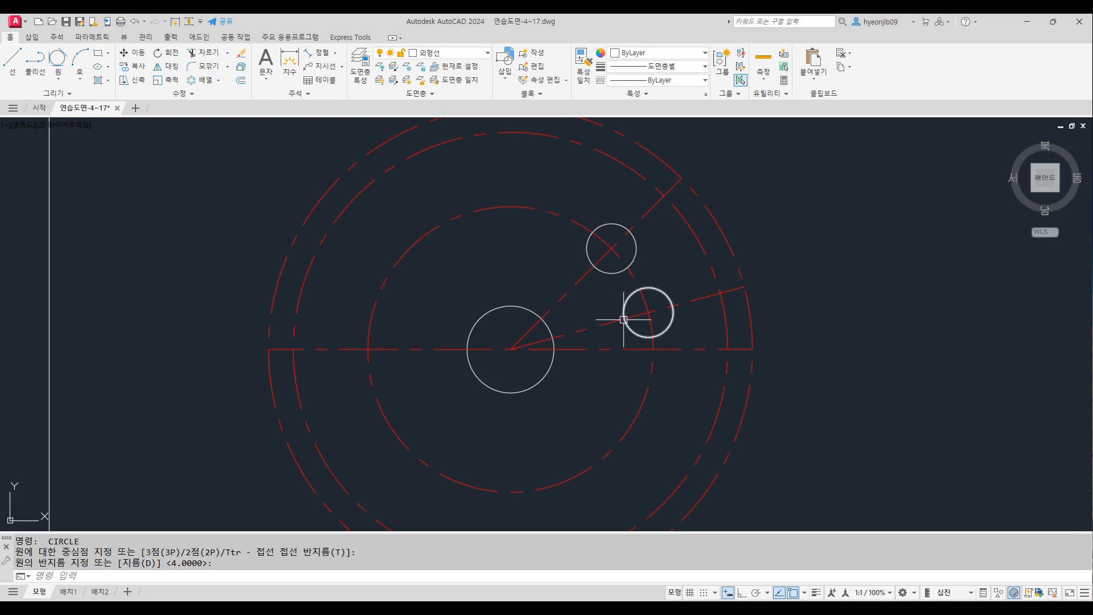
{"action": "scroll", "coordinate": [625, 249], "scroll_direction": "up", "scroll_amount": 2}
{"action": "type", "text": "o"}
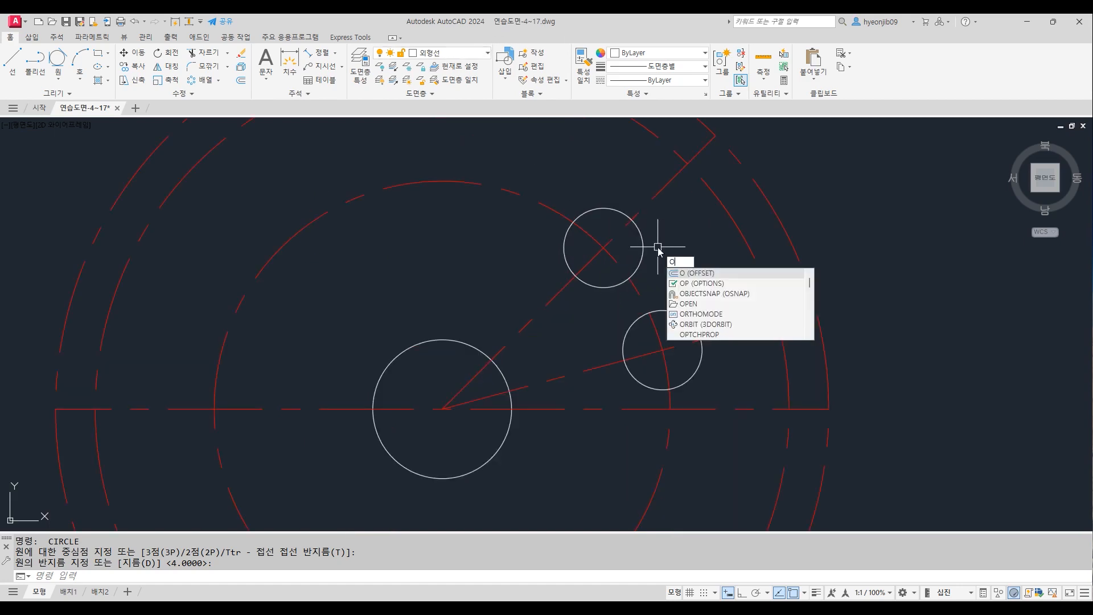
{"action": "key", "text": "Return"}
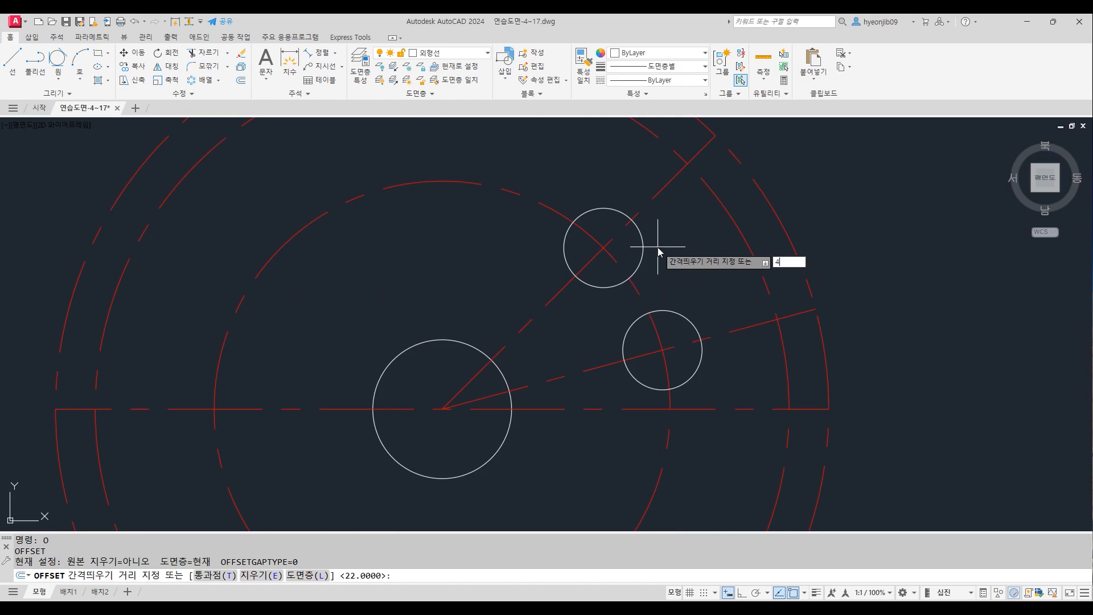
{"action": "key", "text": "Return"}
{"action": "left_click", "coordinate": [640, 296]}
{"action": "left_click", "coordinate": [667, 266]}
{"action": "left_click", "coordinate": [640, 296]}
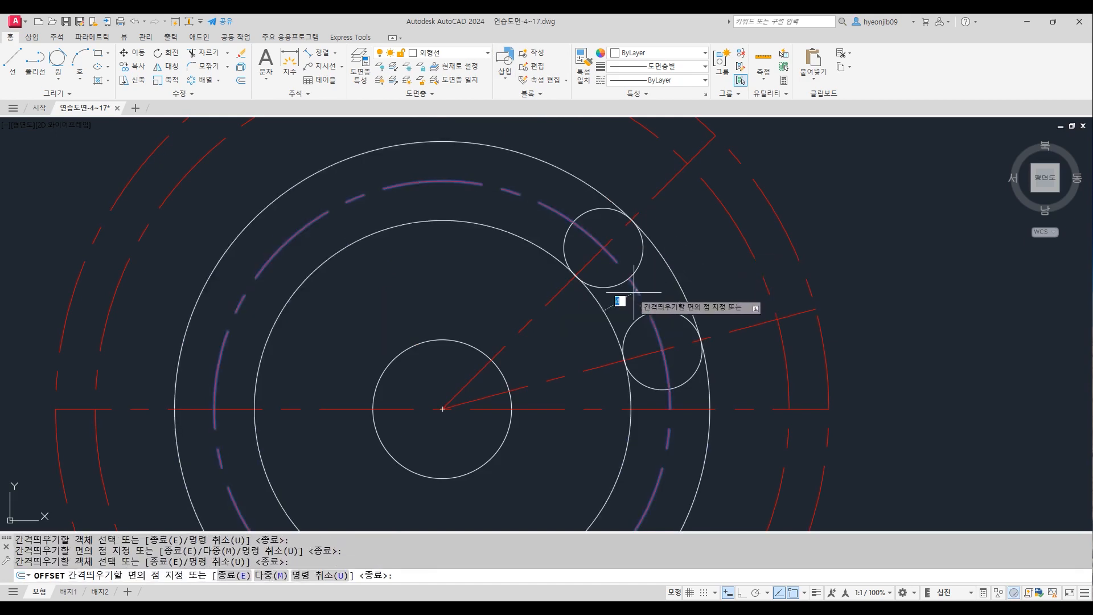
{"action": "left_click", "coordinate": [592, 309]}
{"action": "key", "text": "Return"}
Step: Trim the offset circles and the inner halves of the two radius 4 circles to form a curved slot between the 15° and 45° lines
{"action": "type", "text": "tr"}
{"action": "key", "text": "Return"}
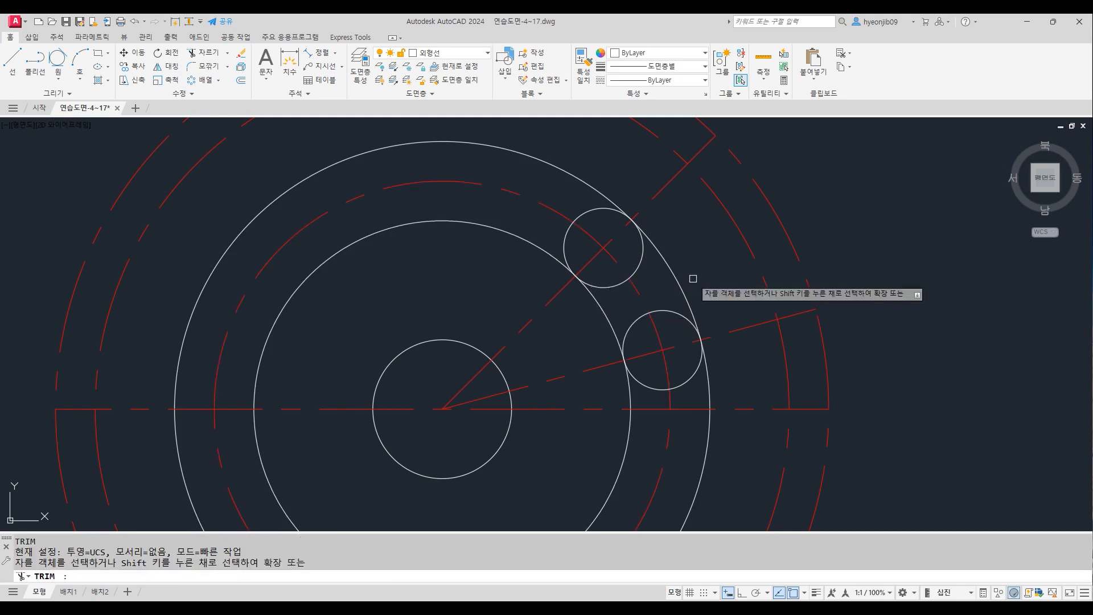
{"action": "left_click", "coordinate": [614, 199]}
{"action": "left_click_drag", "start_coordinate": [548, 245], "coordinate": [541, 263]}
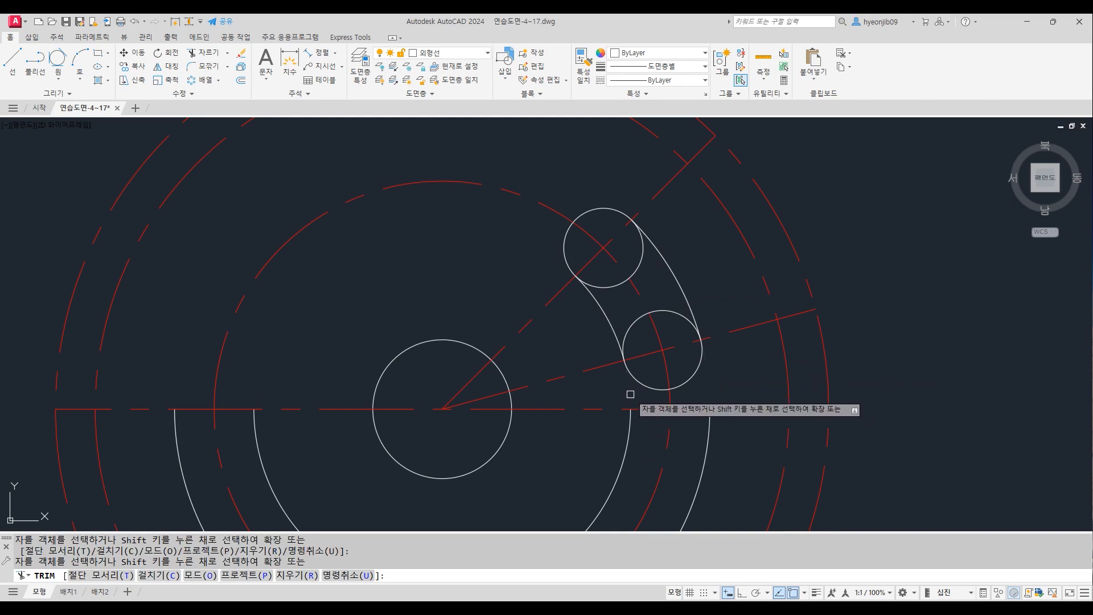
{"action": "left_click", "coordinate": [657, 313]}
{"action": "left_click", "coordinate": [638, 258]}
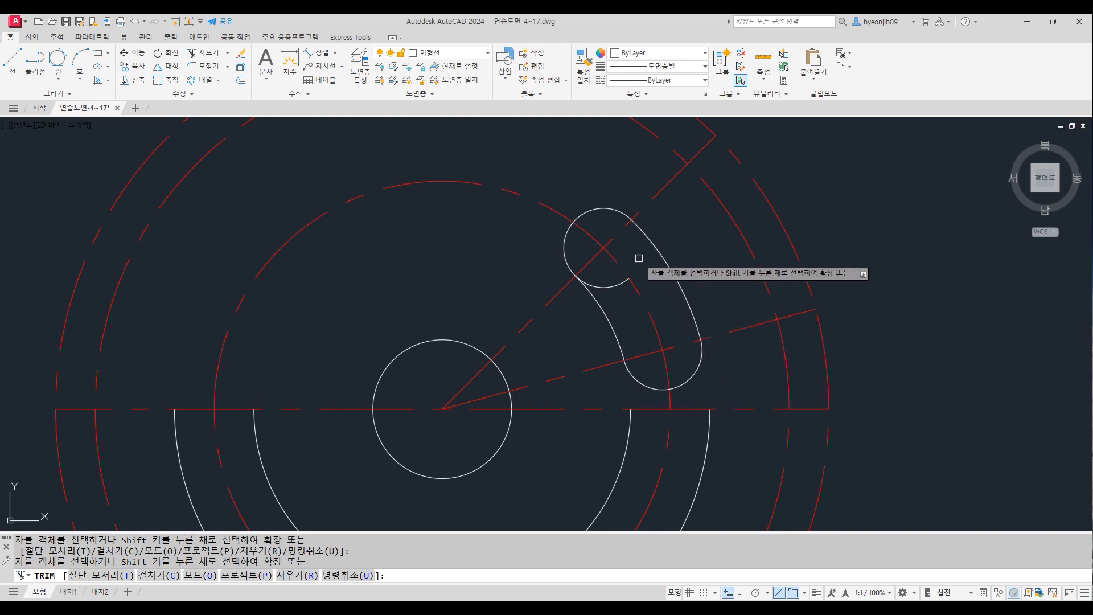
{"action": "key", "text": "Return"}
Step: Erase the two leftover offset arcs below the horizontal centerline
{"action": "scroll", "coordinate": [741, 231], "scroll_direction": "down", "scroll_amount": 2}
{"action": "scroll", "coordinate": [744, 233], "scroll_direction": "down", "scroll_amount": 2}
{"action": "type", "text": "e"}
{"action": "key", "text": "Return"}
{"action": "left_click", "coordinate": [664, 364]}
{"action": "left_click", "coordinate": [695, 386]}
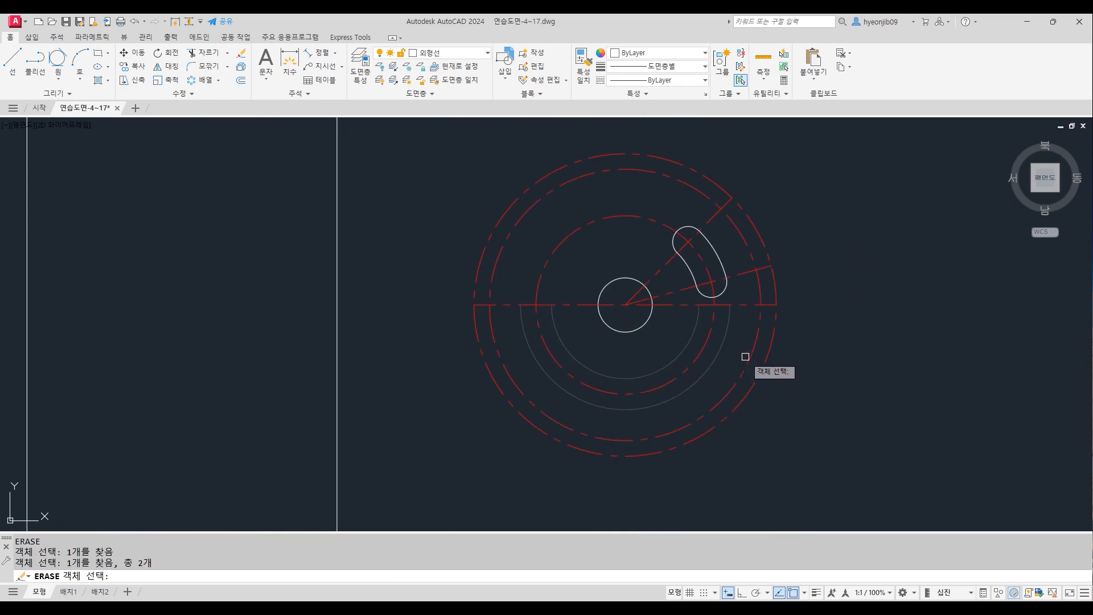
{"action": "key", "text": "Return"}
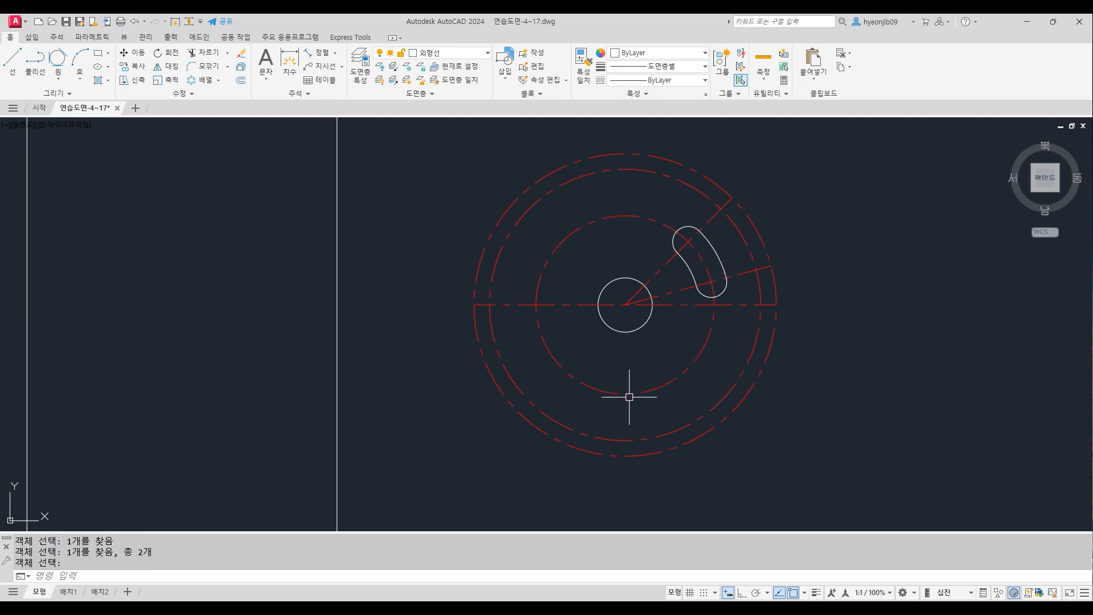
Step: Try to make a polar array of the curved slot with 3 items around the middle of the radius 7 circle
{"action": "left_click", "coordinate": [201, 80]}
{"action": "left_click", "coordinate": [679, 230]}
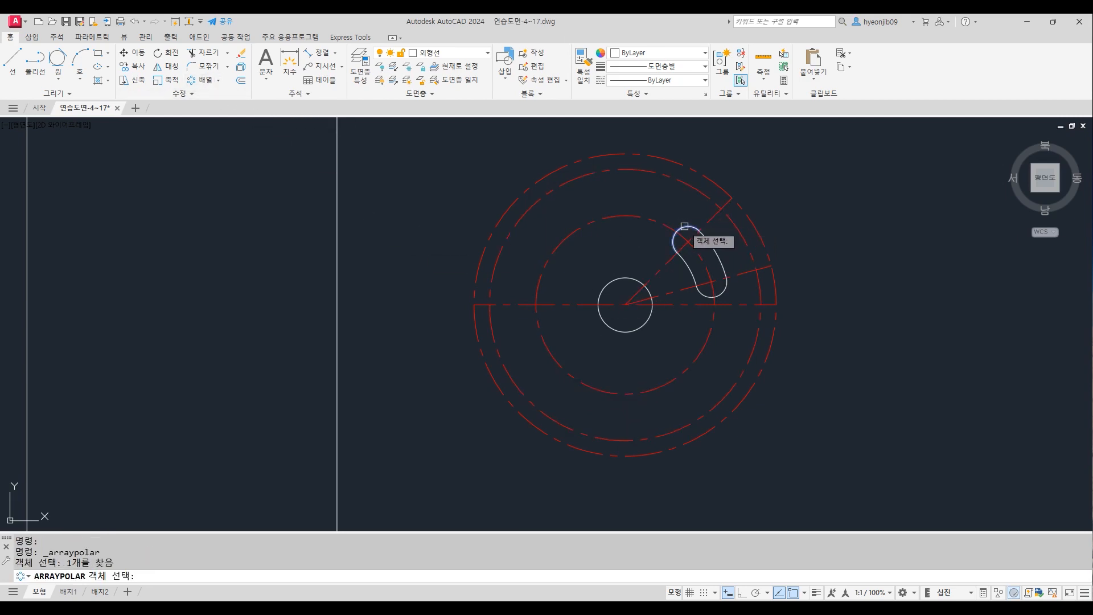
{"action": "left_click", "coordinate": [683, 257]}
{"action": "left_click", "coordinate": [670, 206]}
{"action": "left_click", "coordinate": [744, 327]}
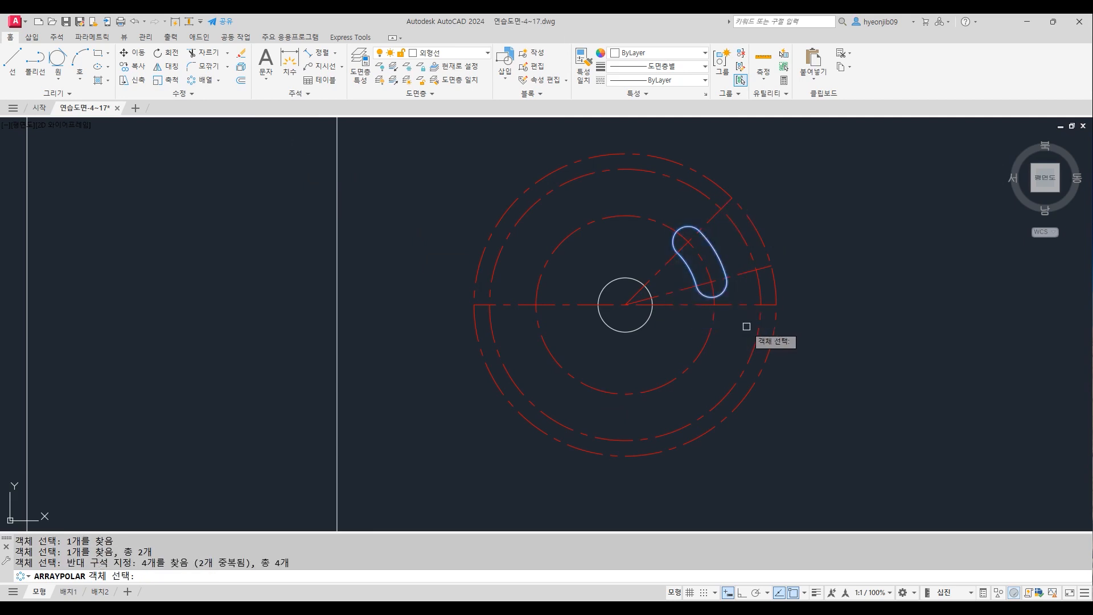
{"action": "key", "text": "Return"}
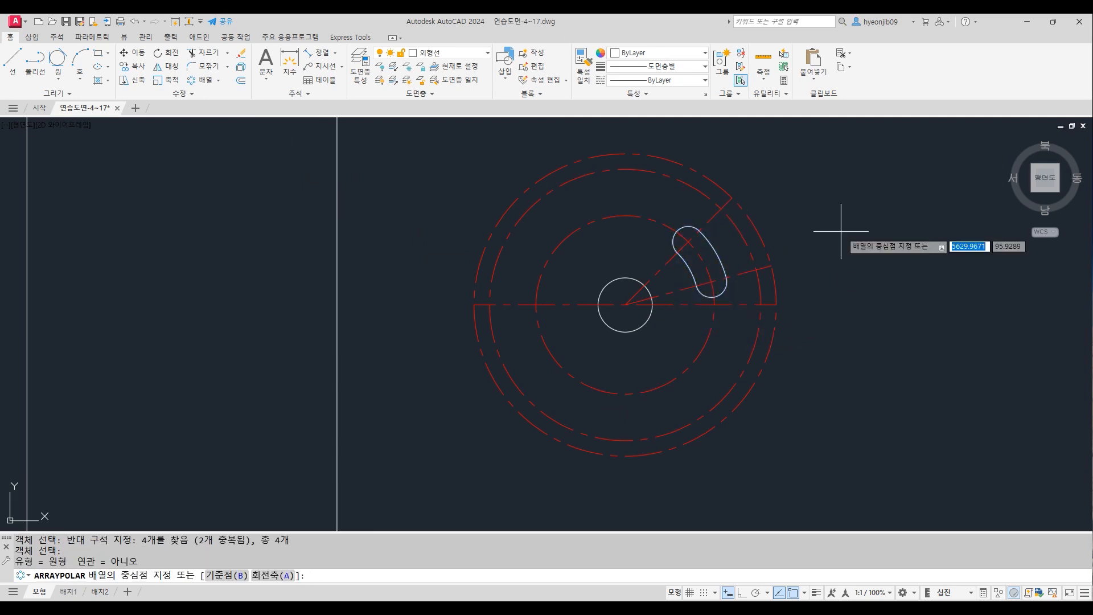
{"action": "left_click", "coordinate": [625, 305]}
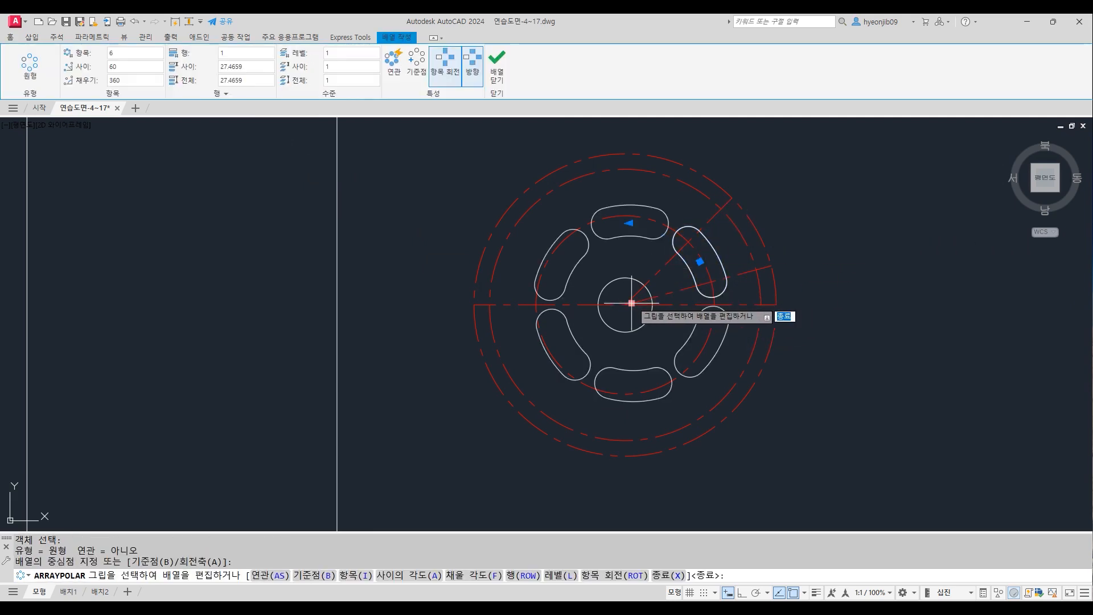
{"action": "left_click", "coordinate": [118, 53]}
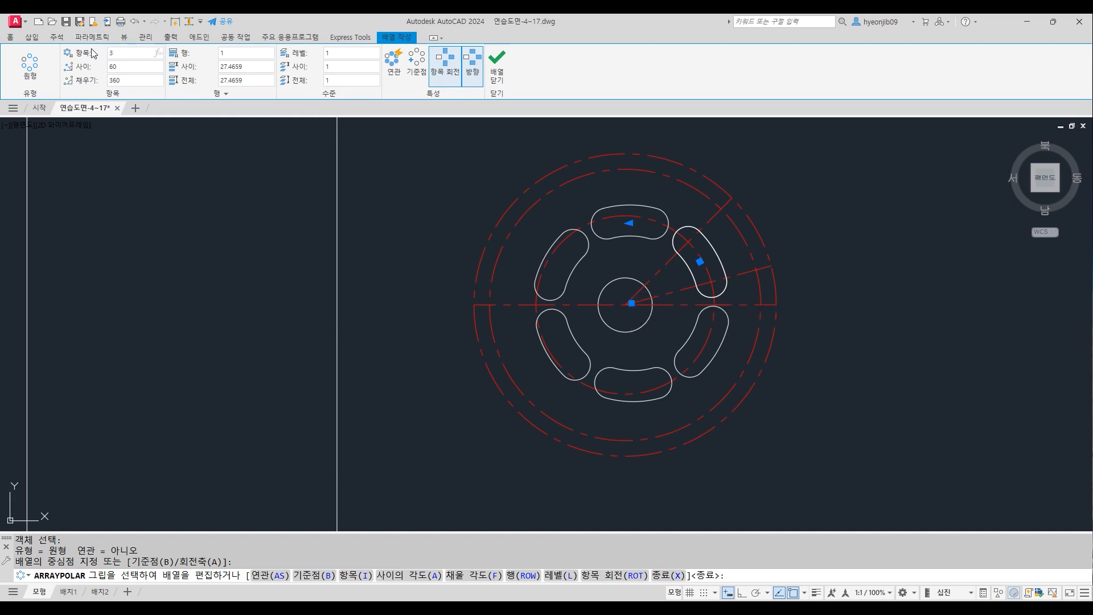
{"action": "key", "text": "Return"}
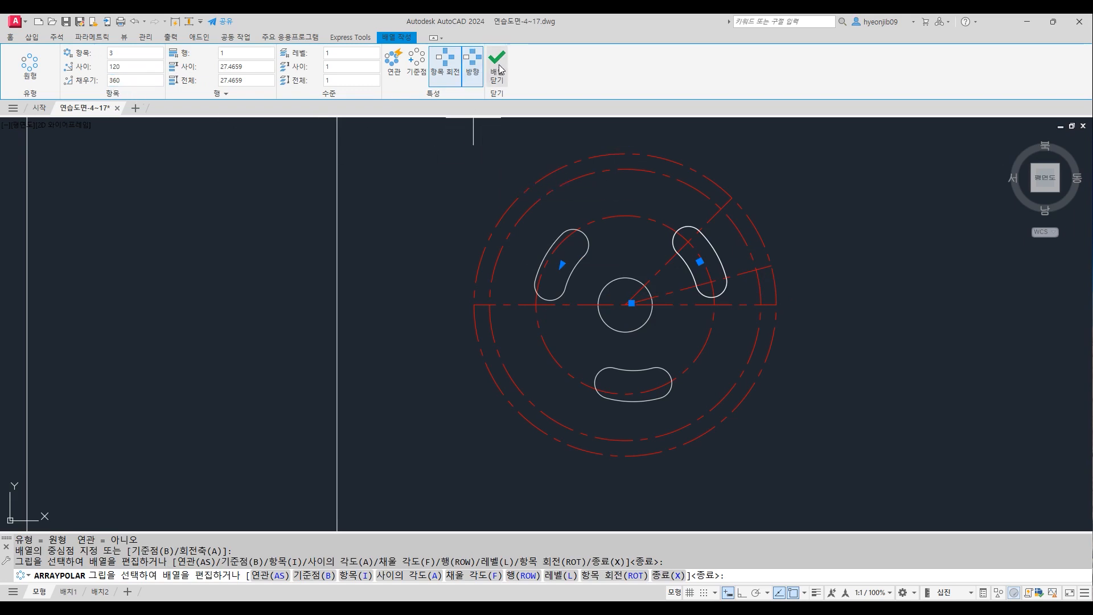
{"action": "key", "text": "Escape"}
{"action": "key", "text": "ctrl+z"}
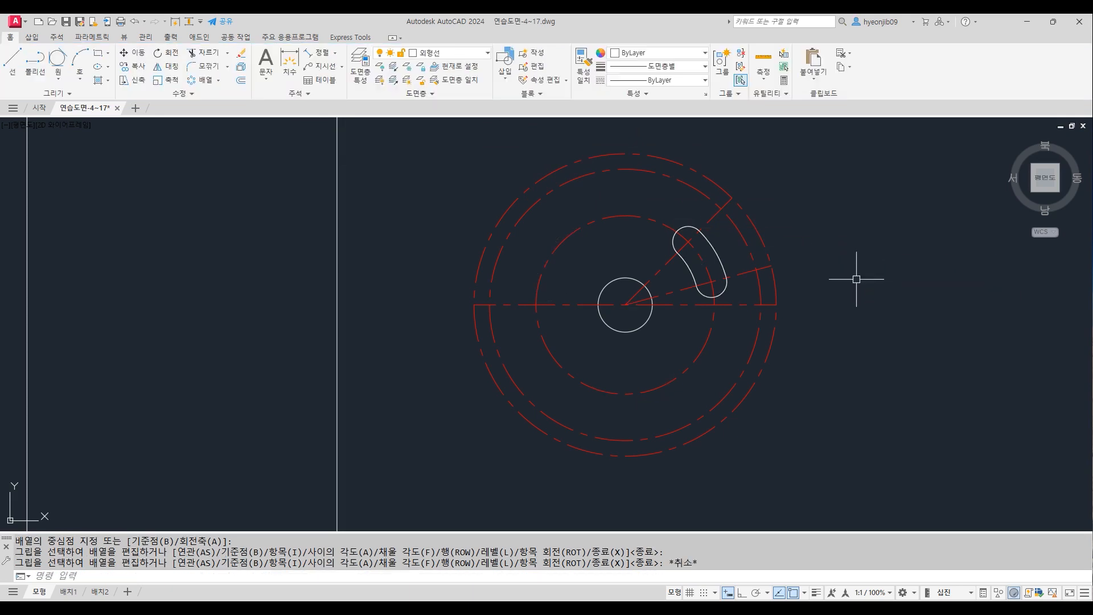
Step: Make a polar array of the curved slot with 3 items around the middle of the central circle
{"action": "left_click", "coordinate": [200, 80]}
{"action": "left_click", "coordinate": [656, 202]}
{"action": "left_click", "coordinate": [753, 315]}
{"action": "key", "text": "Return"}
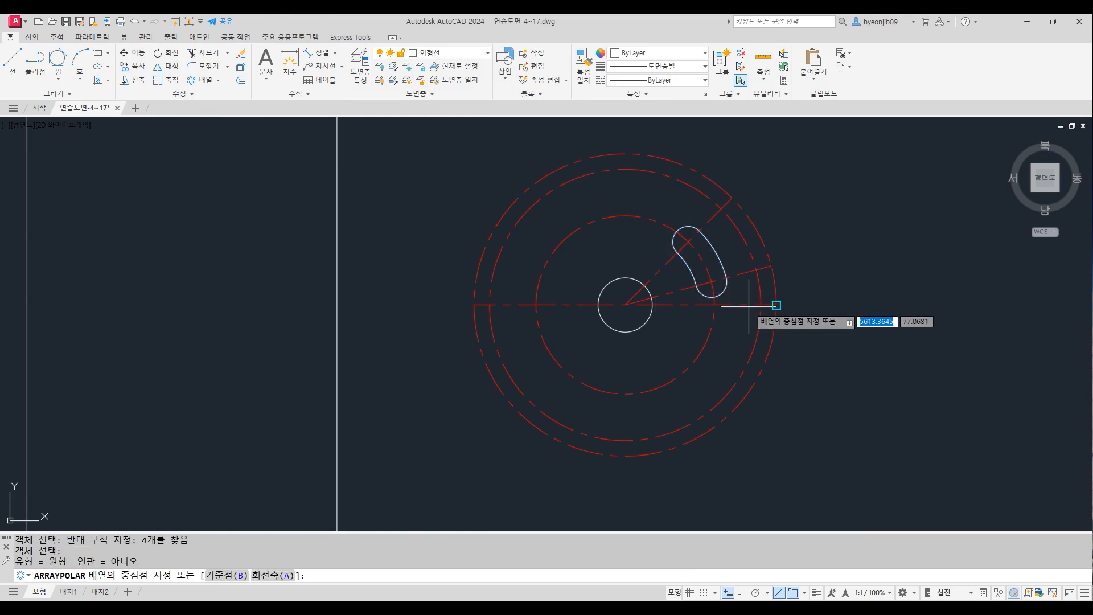
{"action": "left_click", "coordinate": [625, 305]}
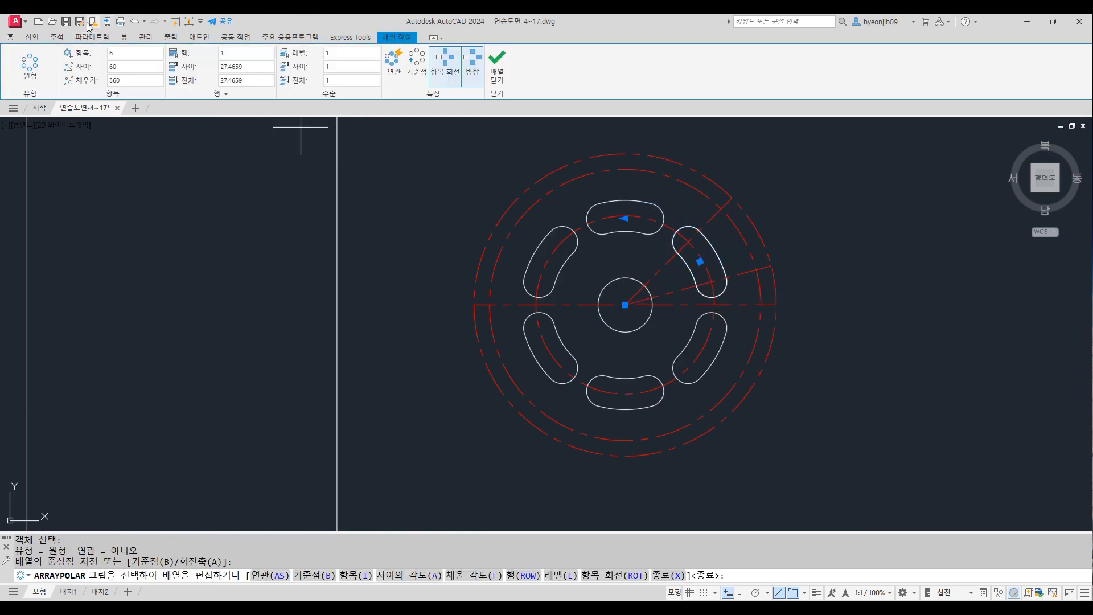
{"action": "left_click", "coordinate": [123, 55]}
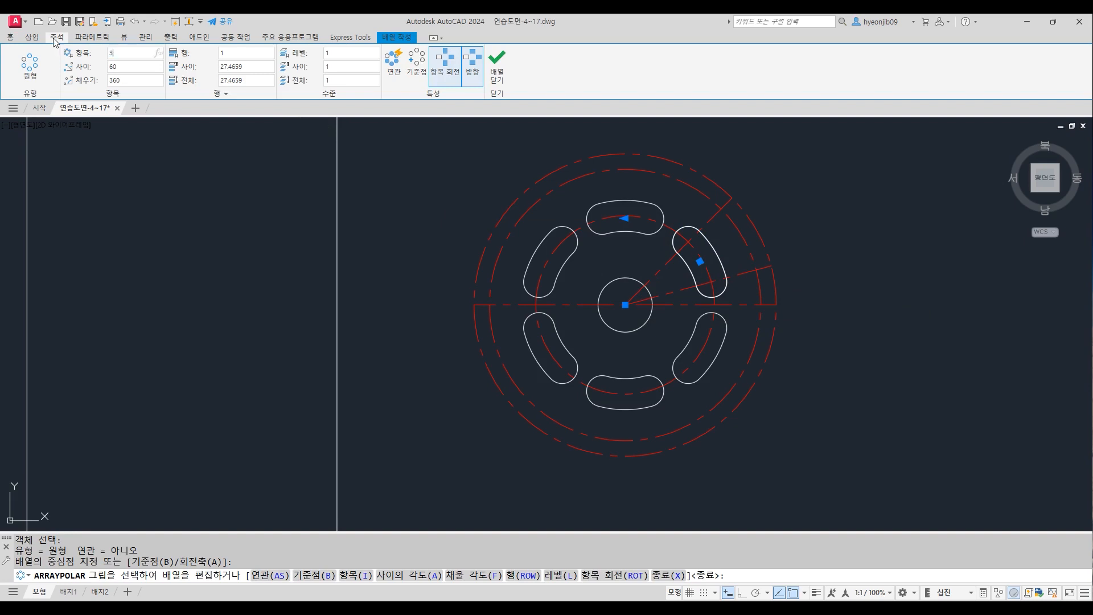
{"action": "key", "text": "Return"}
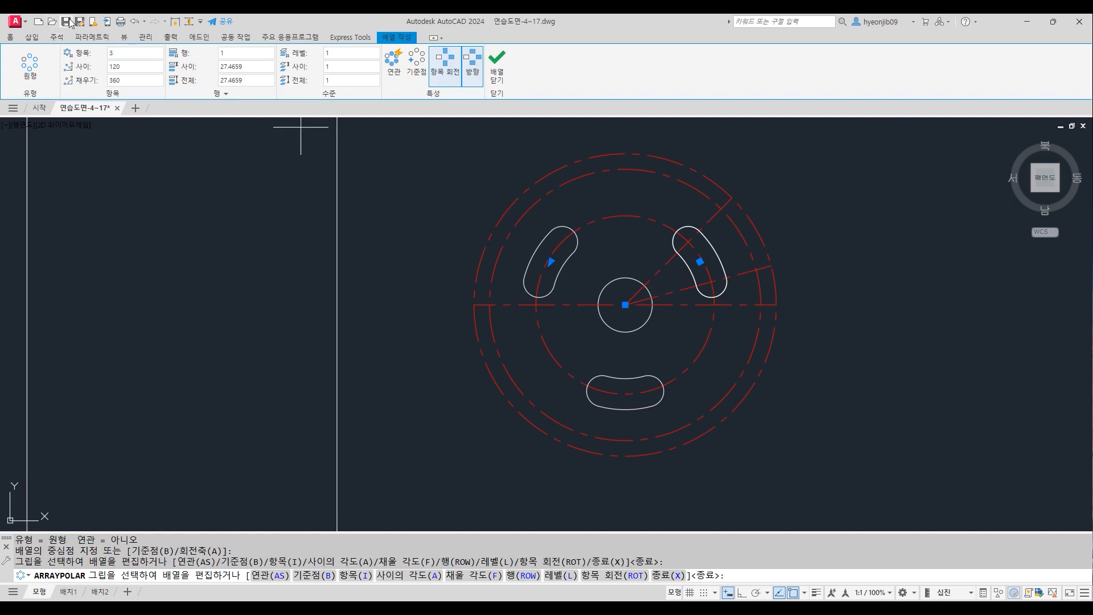
{"action": "left_click", "coordinate": [491, 67]}
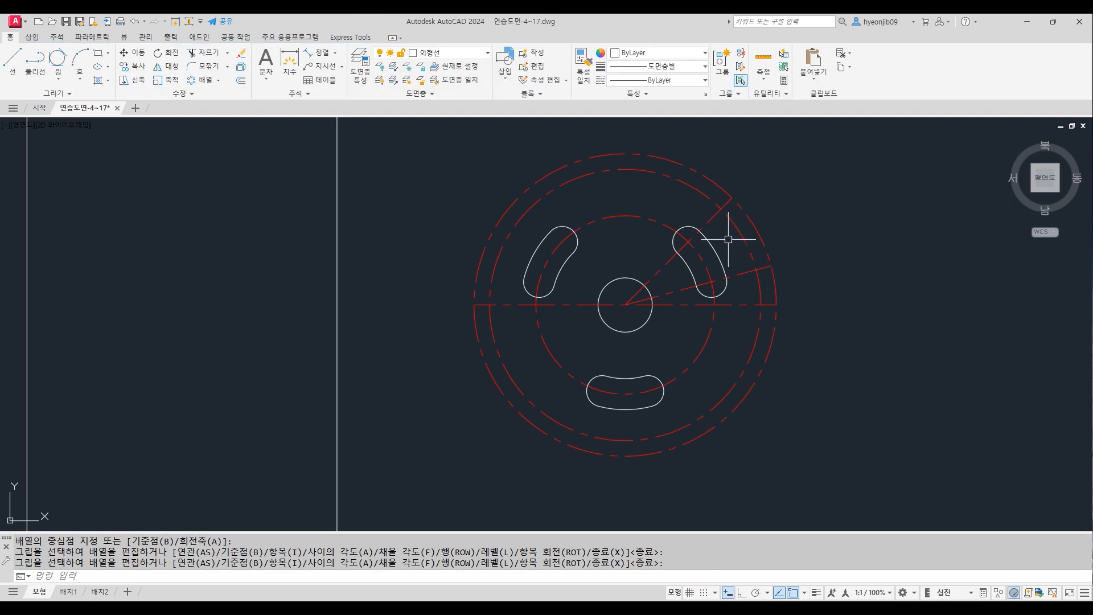
Step: Draw a radius 3 circle centred on the top quadrant of the smallest centerline circle
{"action": "key", "text": "Return"}
{"action": "left_click", "coordinate": [625, 215]}
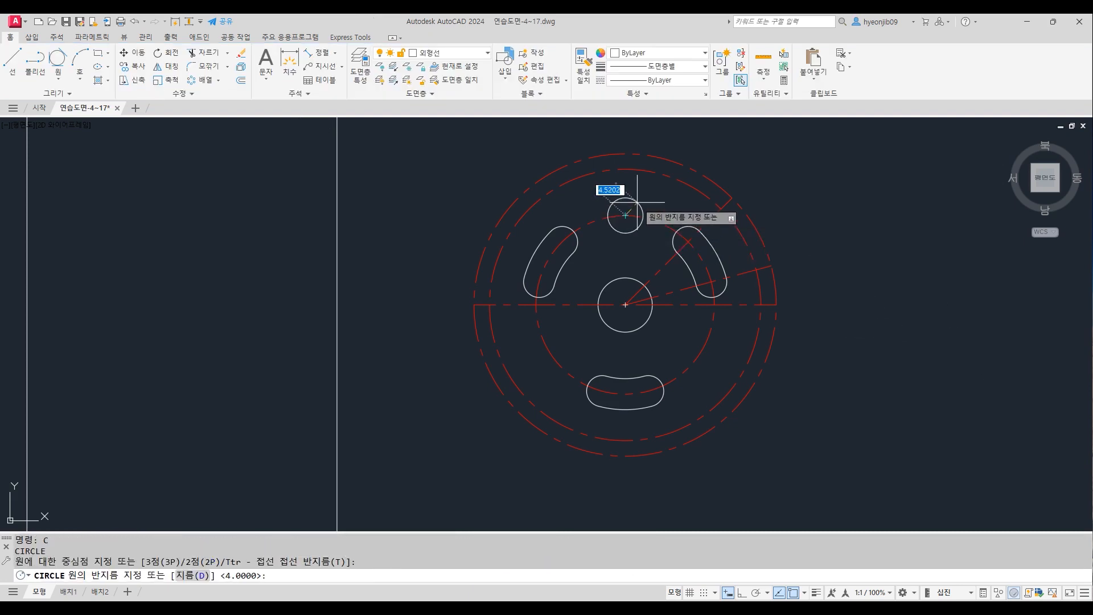
{"action": "key", "text": "Return"}
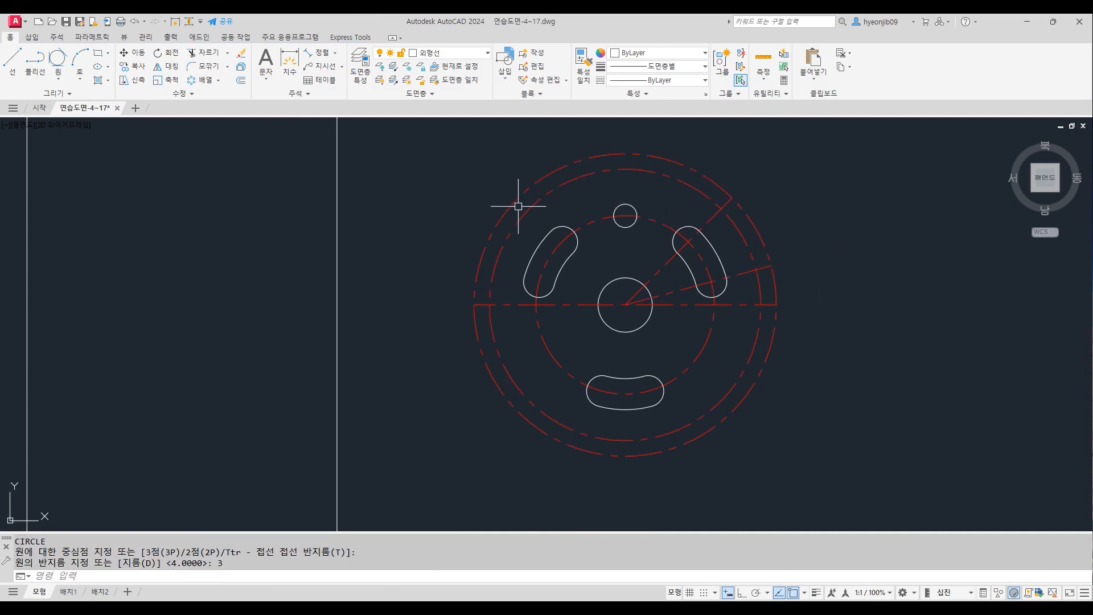
Step: Draw a two-line tooth from the radius 35 circle's crossing with the horizontal centerline to the 15° line's outer end, back along it to the radius 35 circle
{"action": "scroll", "coordinate": [850, 245], "scroll_direction": "up", "scroll_amount": 2}
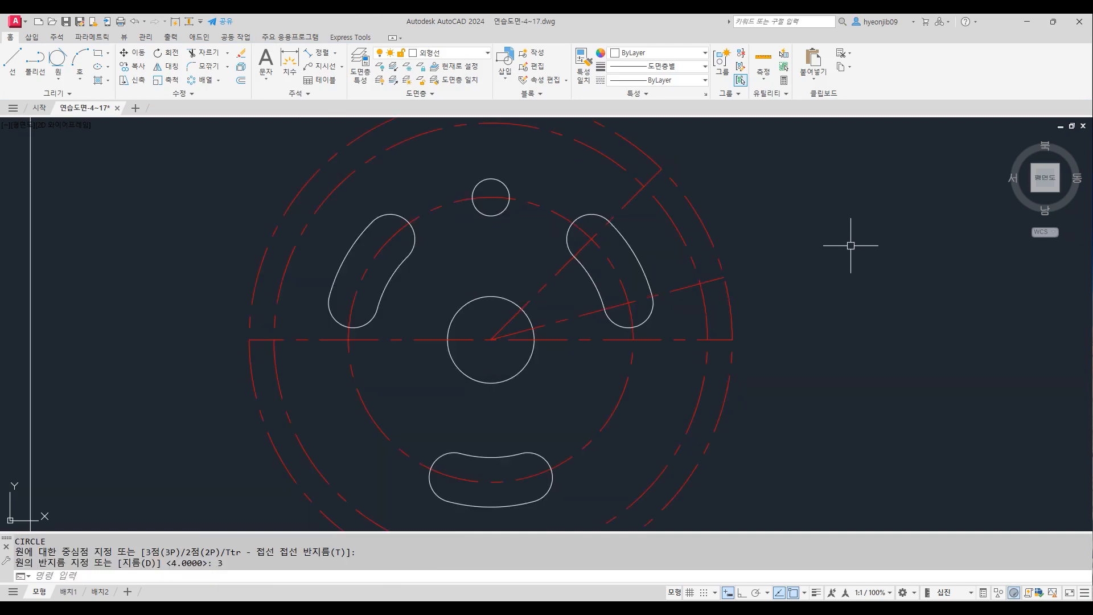
{"action": "type", "text": "l"}
{"action": "key", "text": "Return"}
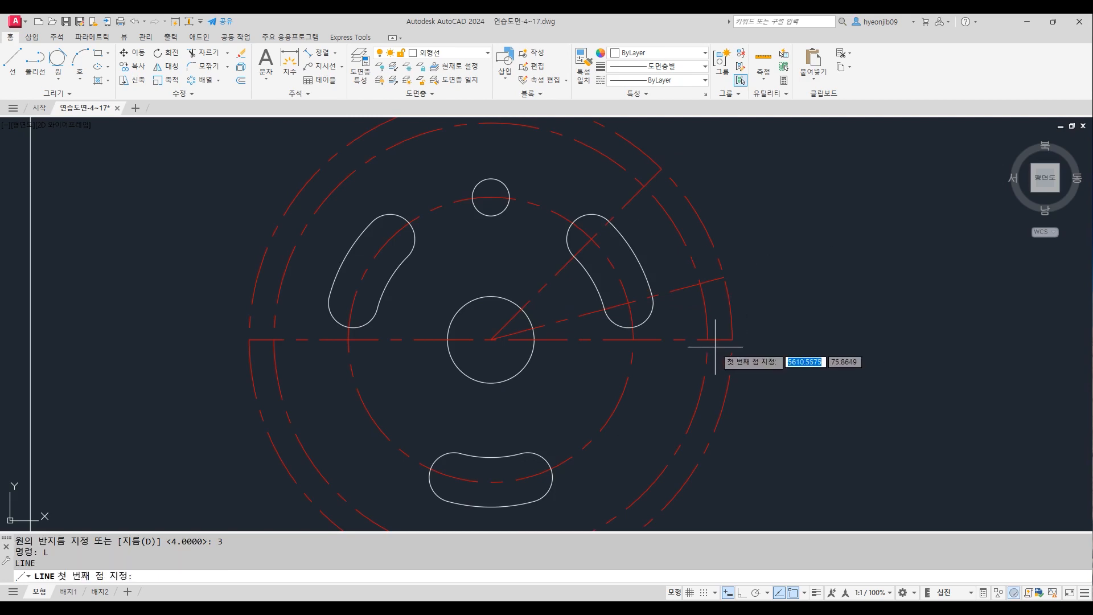
{"action": "left_click", "coordinate": [708, 340]}
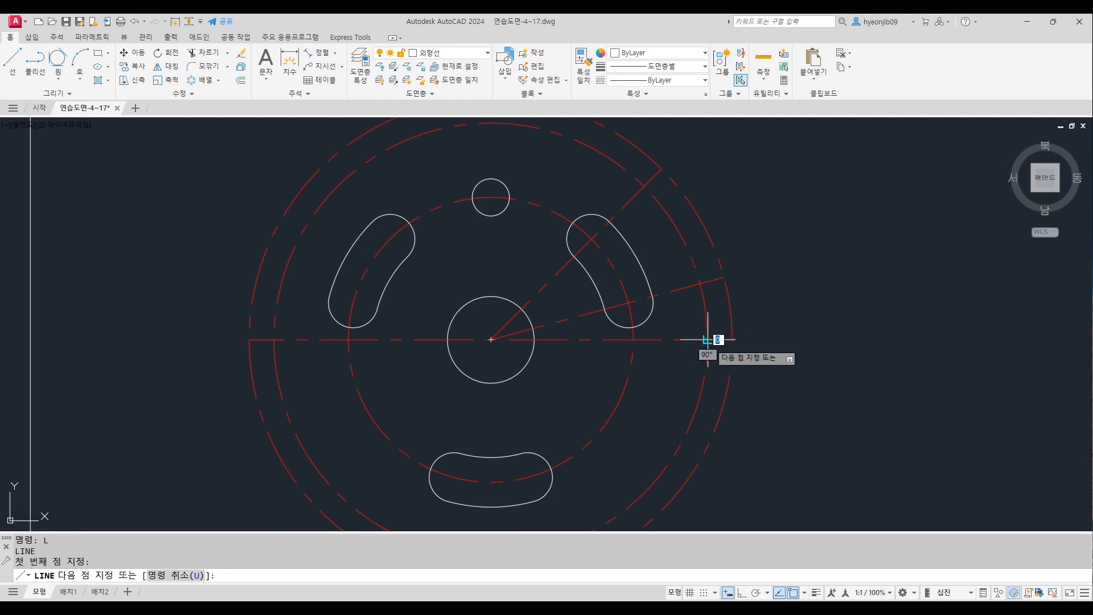
{"action": "left_click", "coordinate": [724, 277]}
{"action": "left_click", "coordinate": [699, 281]}
{"action": "key", "text": "Return"}
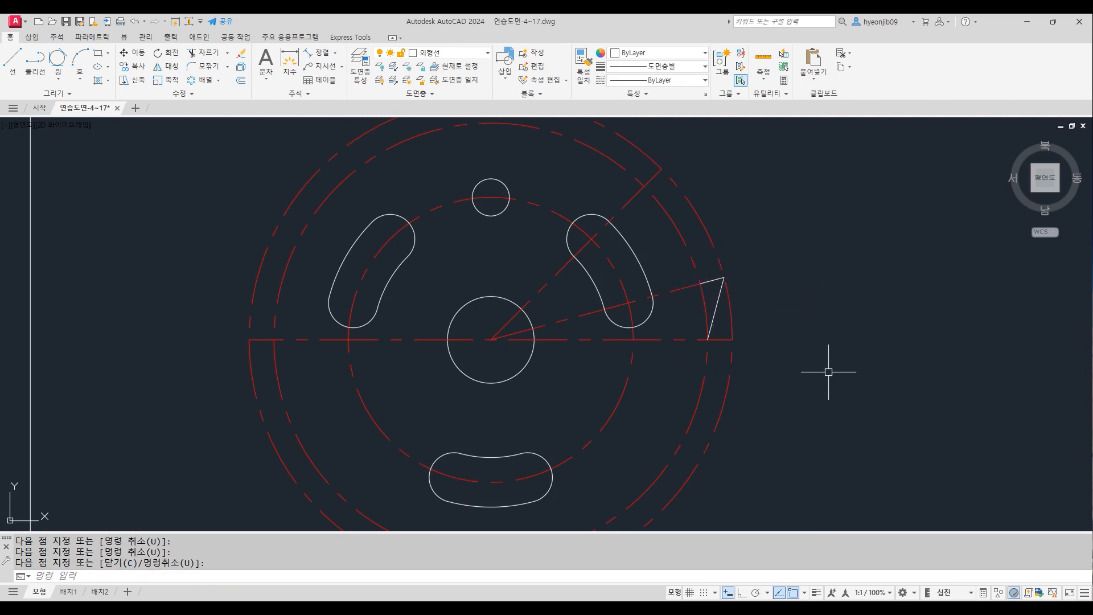
Step: Shorten the 15° centerline so its outer end sits on the radius 35 centerline circle
{"action": "scroll", "coordinate": [716, 276], "scroll_direction": "up", "scroll_amount": 6}
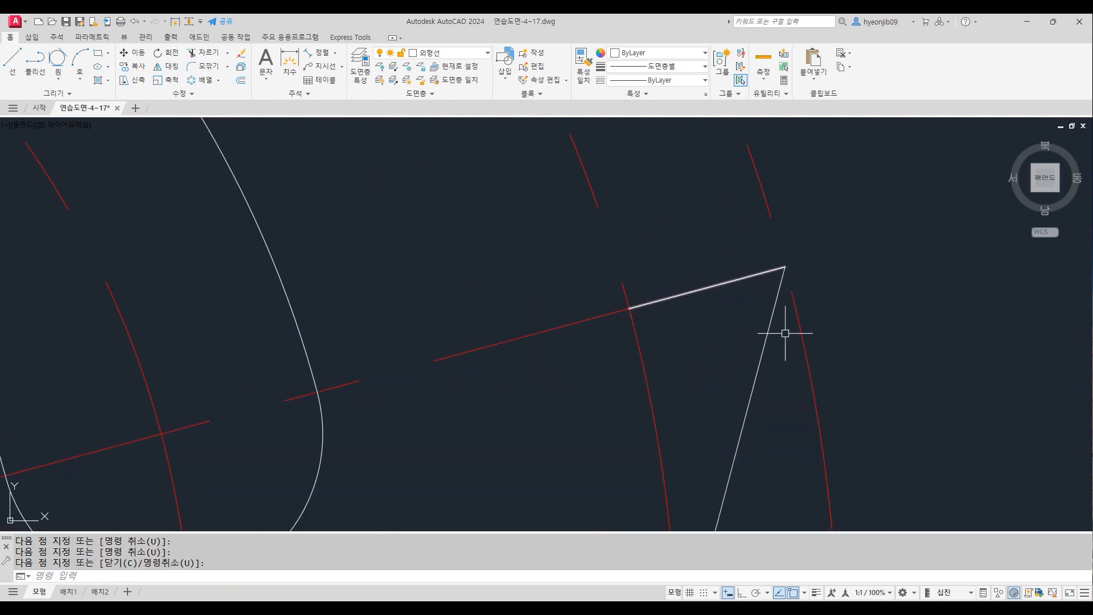
{"action": "left_click", "coordinate": [596, 317]}
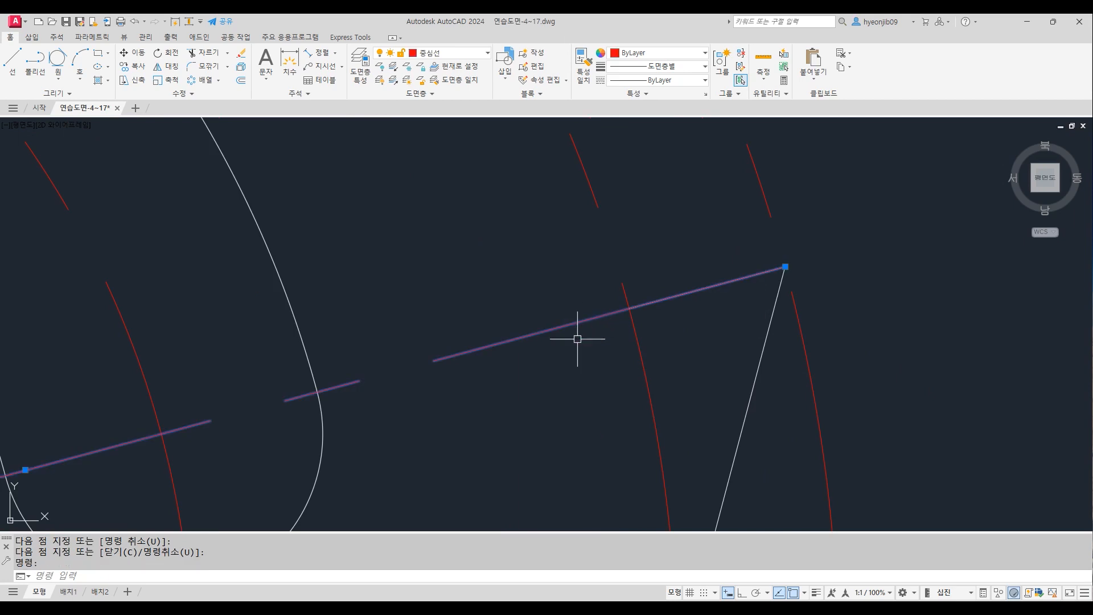
{"action": "left_click", "coordinate": [785, 266]}
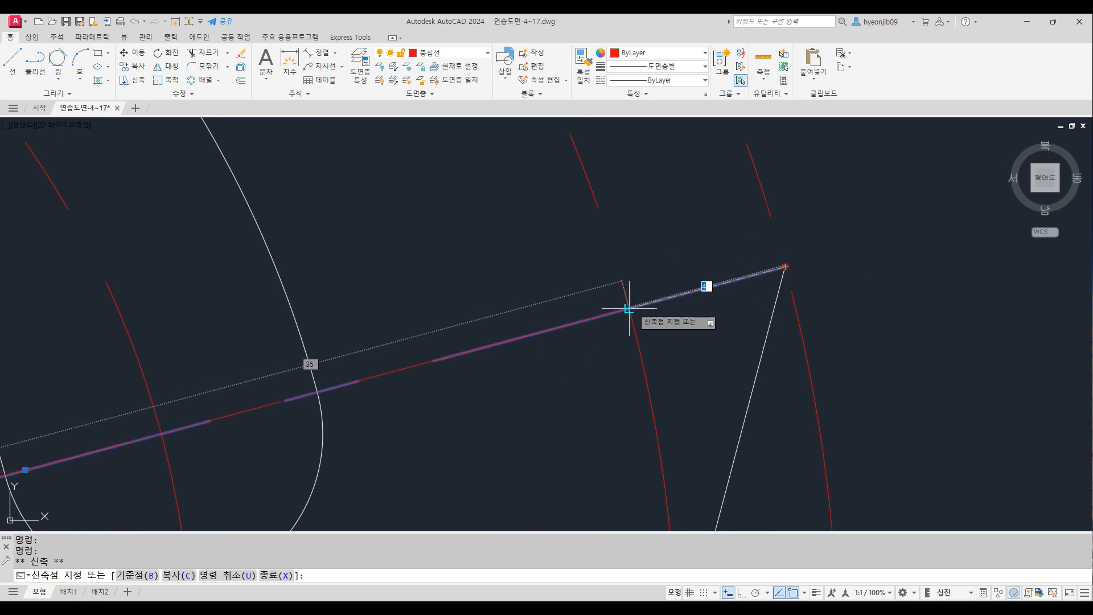
{"action": "left_click", "coordinate": [641, 293]}
{"action": "scroll", "coordinate": [702, 342], "scroll_direction": "down", "scroll_amount": 4}
{"action": "key", "text": "Escape"}
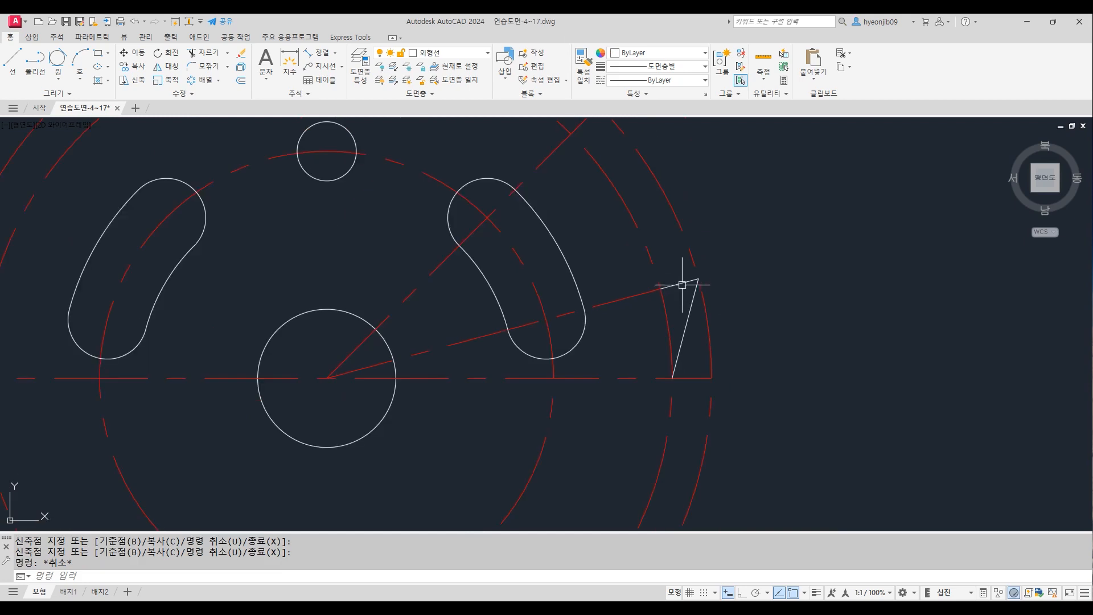
Step: Make a polar array of the two tooth lines with 24 items around the middle of the central circle
{"action": "scroll", "coordinate": [690, 274], "scroll_direction": "down", "scroll_amount": 4}
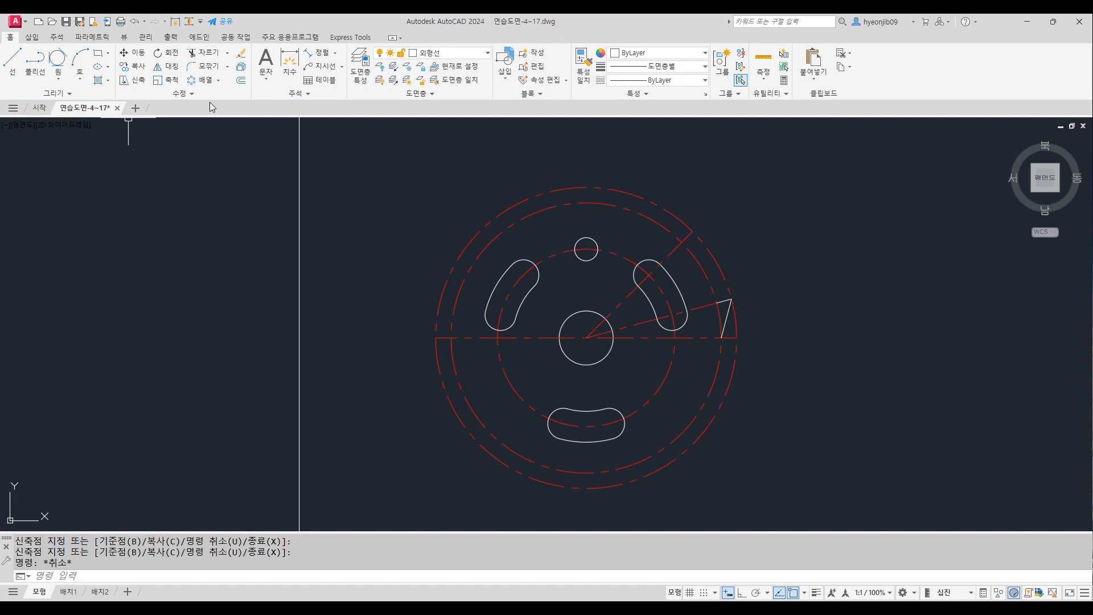
{"action": "left_click", "coordinate": [200, 79]}
{"action": "left_click", "coordinate": [688, 280]}
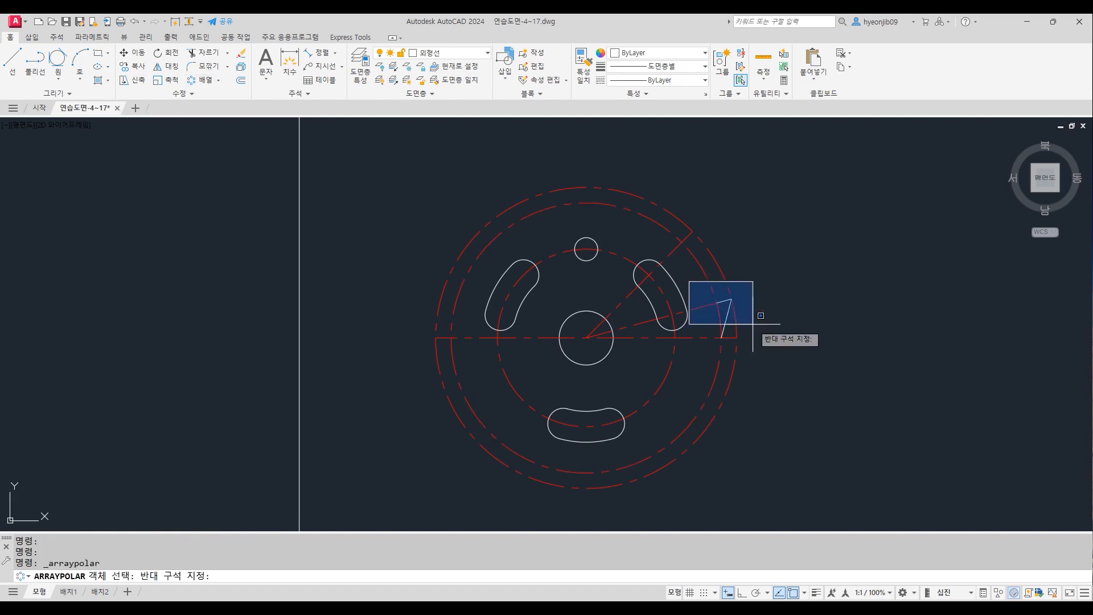
{"action": "left_click", "coordinate": [760, 375]}
{"action": "key", "text": "Return"}
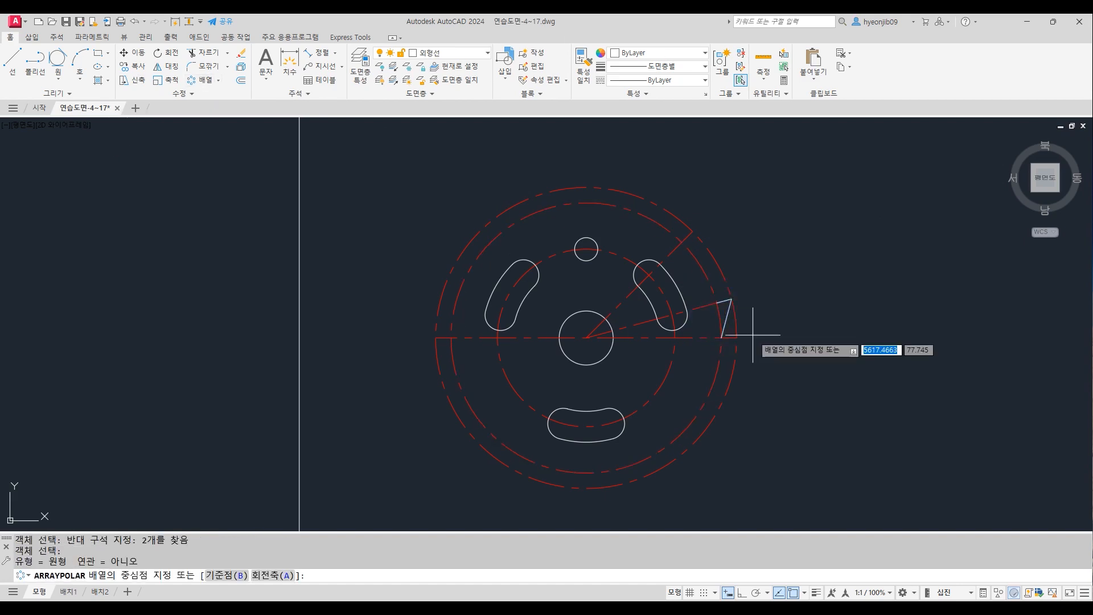
{"action": "left_click", "coordinate": [586, 338]}
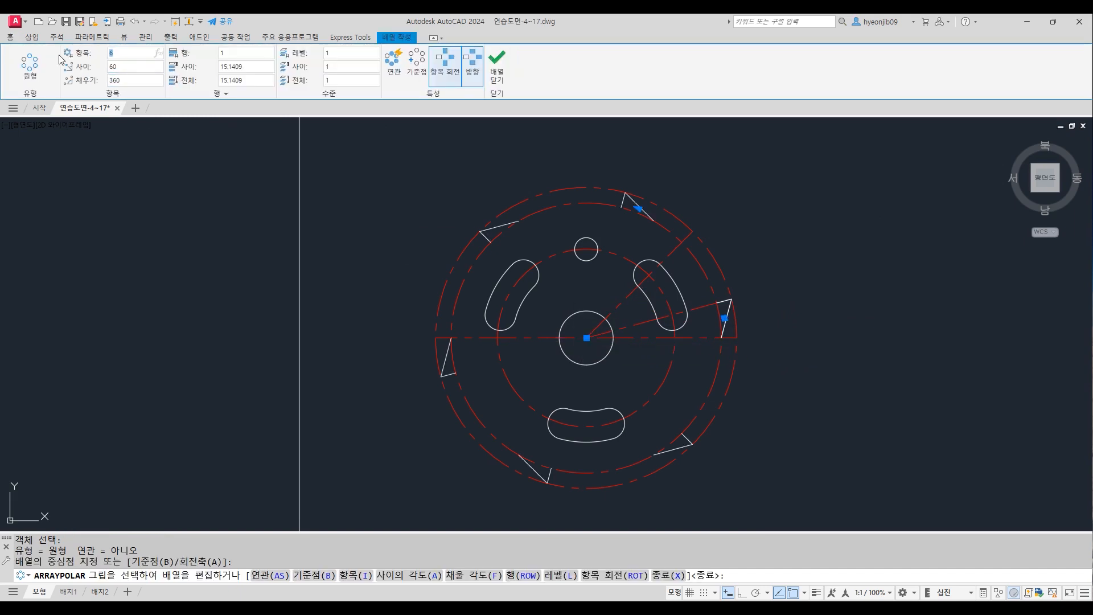
{"action": "key", "text": "Return"}
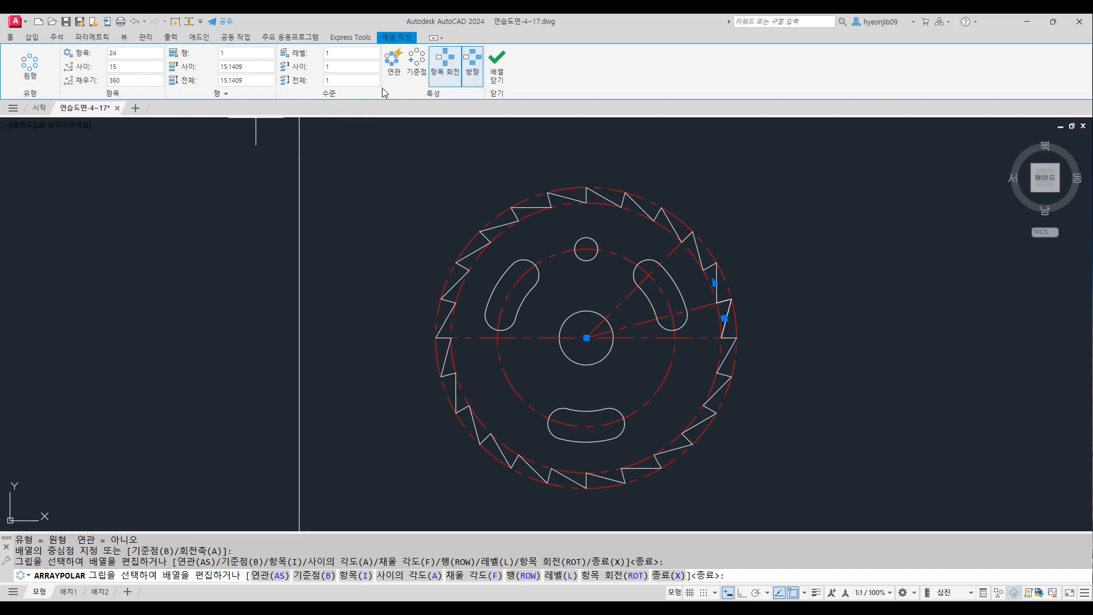
{"action": "left_click", "coordinate": [497, 66]}
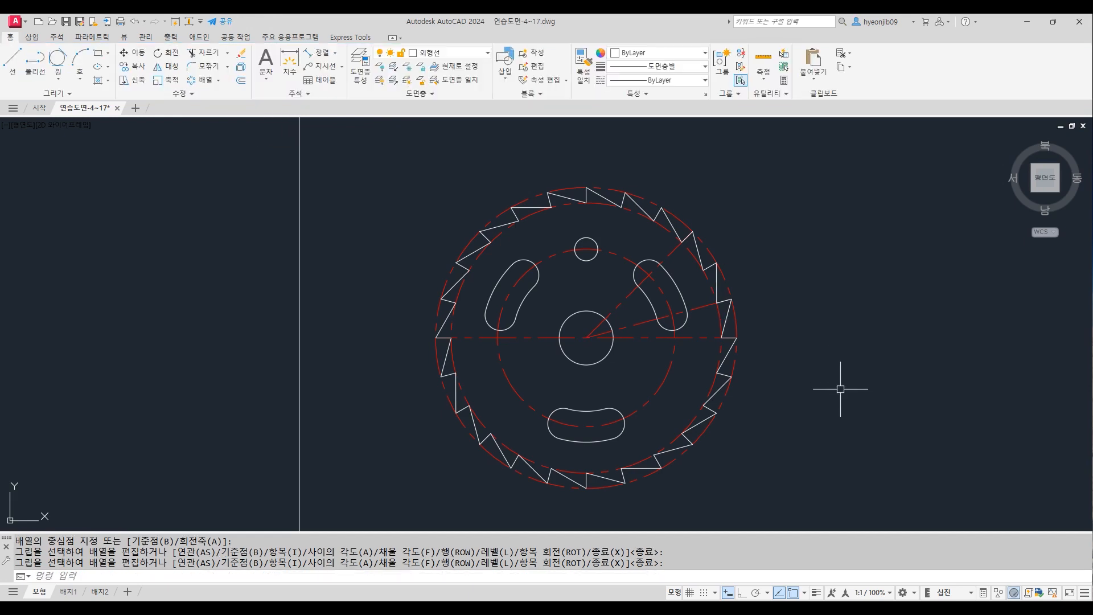
Step: Draw two concentric circles of radius 38 and 37 in the empty area beside the toothed wheel
{"action": "scroll", "coordinate": [480, 332], "scroll_direction": "down", "scroll_amount": 4}
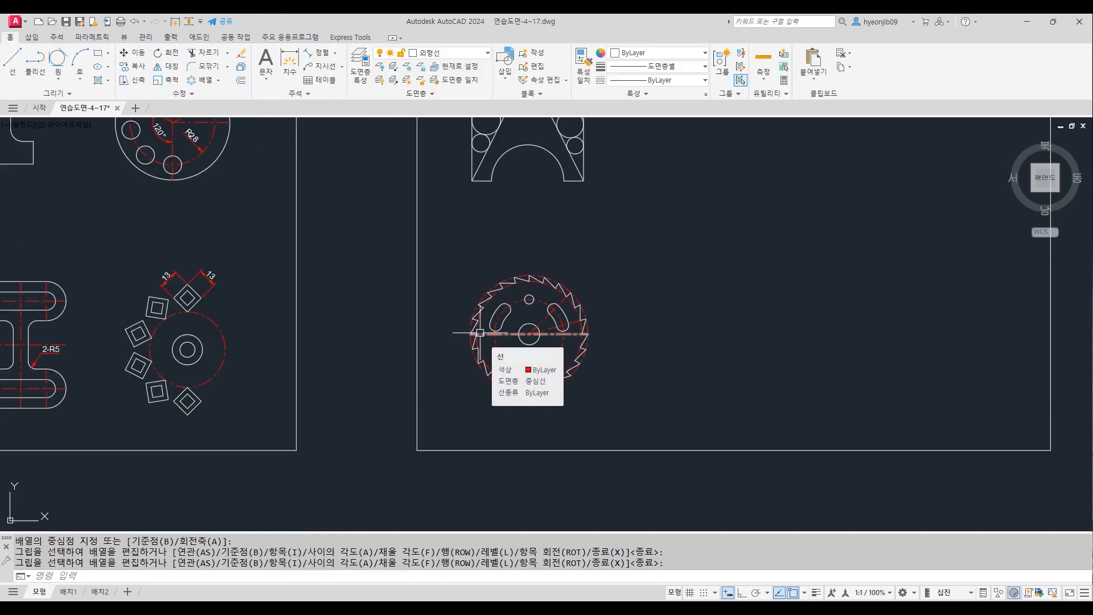
{"action": "middle_click_drag", "start_coordinate": [747, 383], "coordinate": [680, 399]}
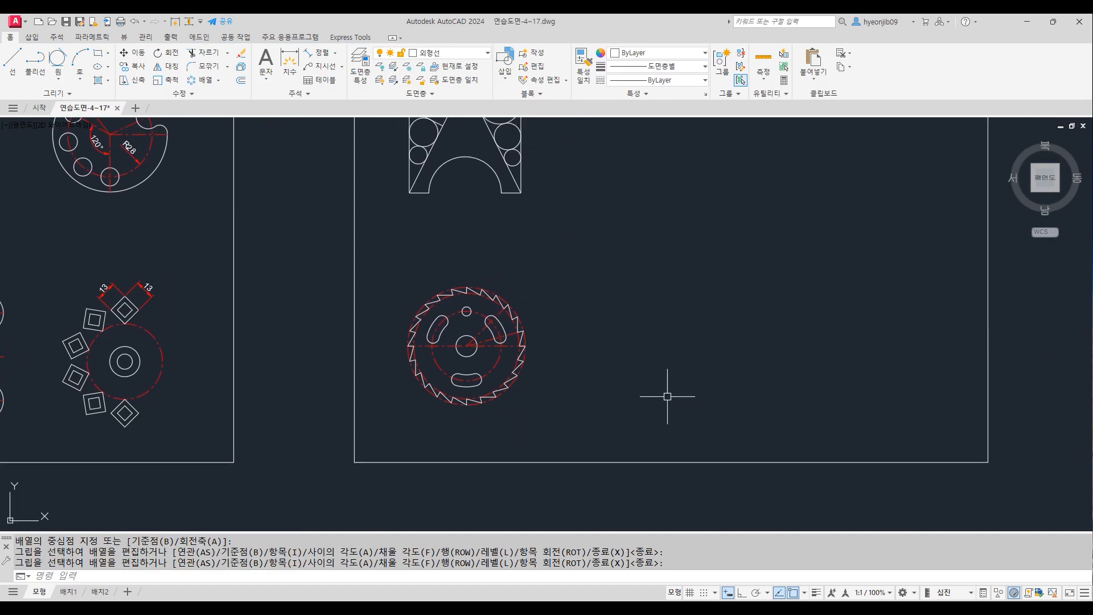
{"action": "scroll", "coordinate": [667, 396], "scroll_direction": "up", "scroll_amount": 2}
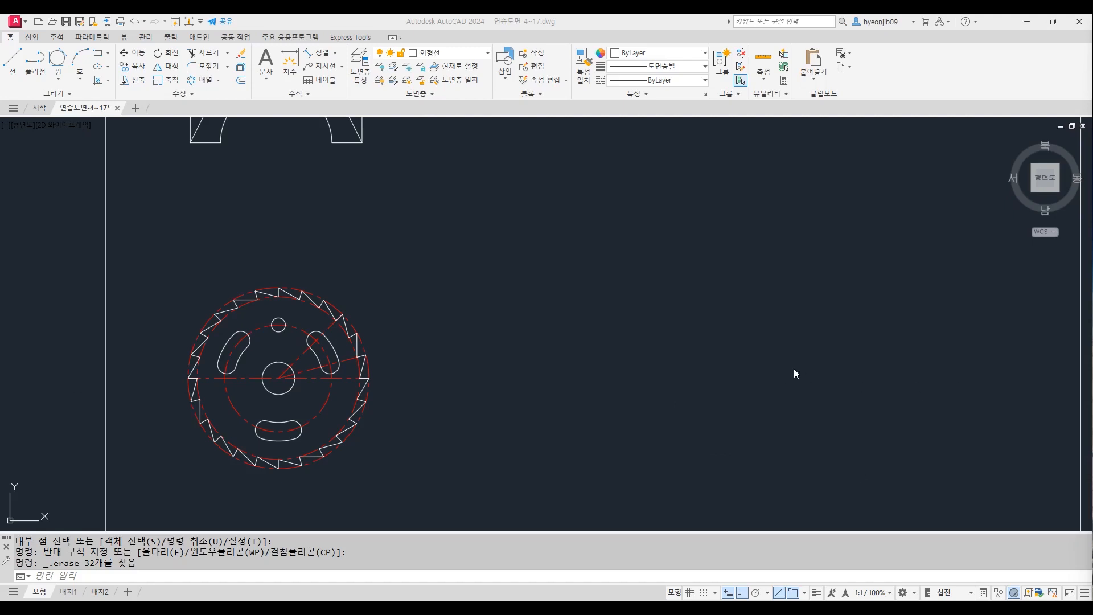
{"action": "left_click", "coordinate": [805, 363]}
{"action": "scroll", "coordinate": [523, 480], "scroll_direction": "up", "scroll_amount": 2}
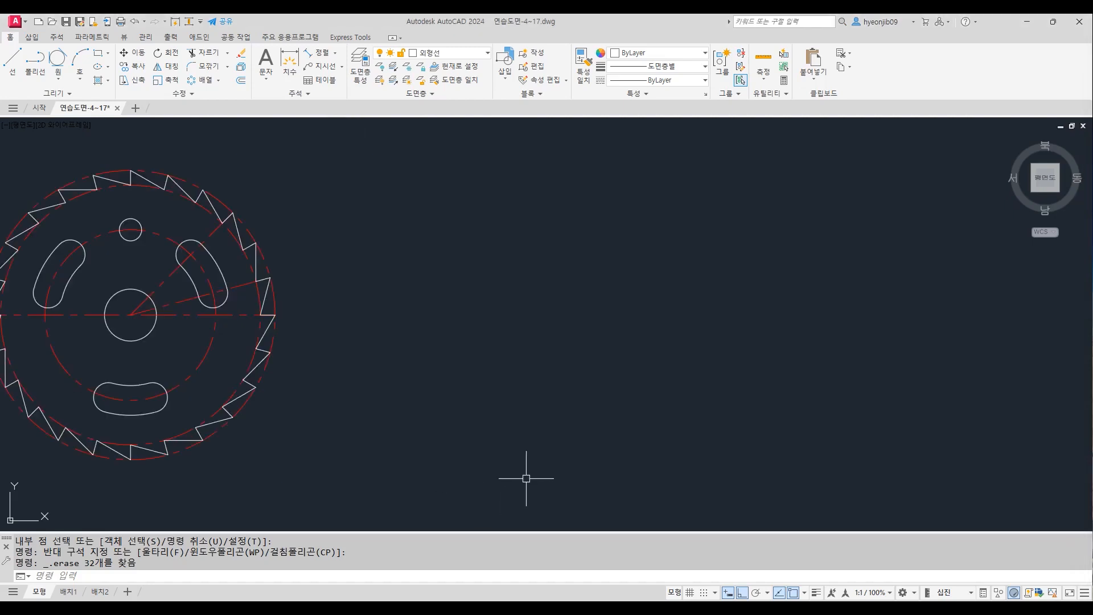
{"action": "mouse_move", "coordinate": [642, 459]}
{"action": "middle_mouse_down"}
{"action": "mouse_move", "coordinate": [602, 459]}
{"action": "mouse_move", "coordinate": [597, 448]}
{"action": "middle_mouse_up"}
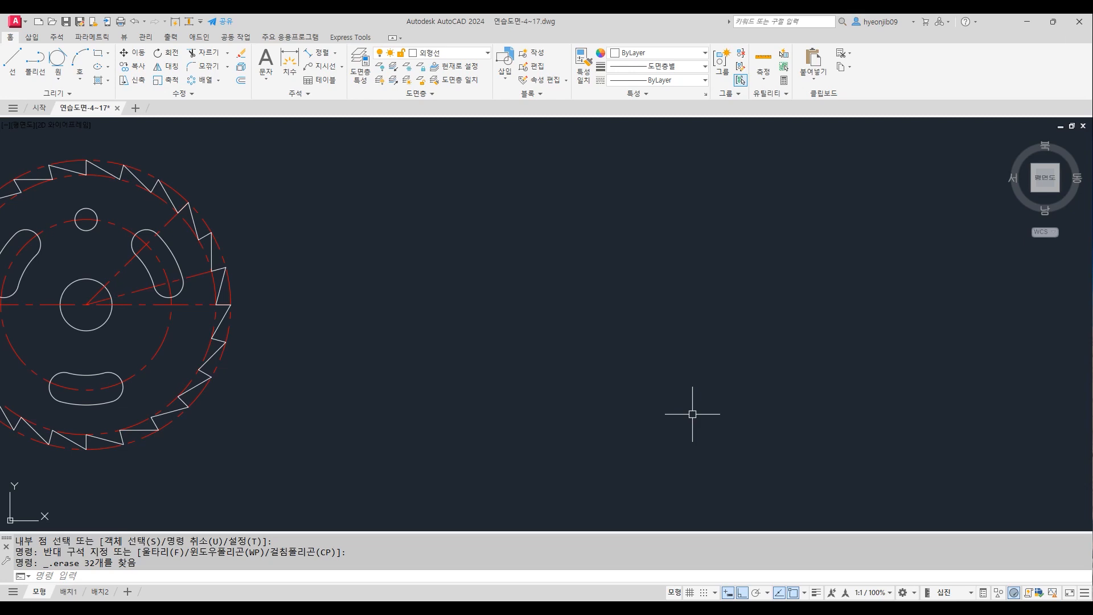
{"action": "type", "text": "c"}
{"action": "key", "text": "Return"}
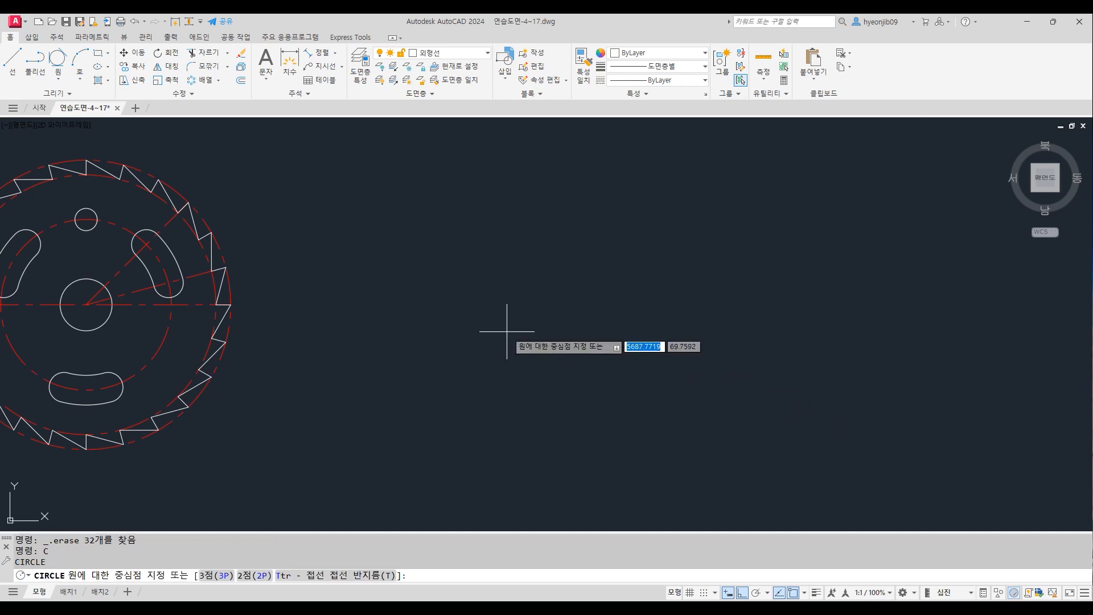
{"action": "left_click", "coordinate": [513, 343]}
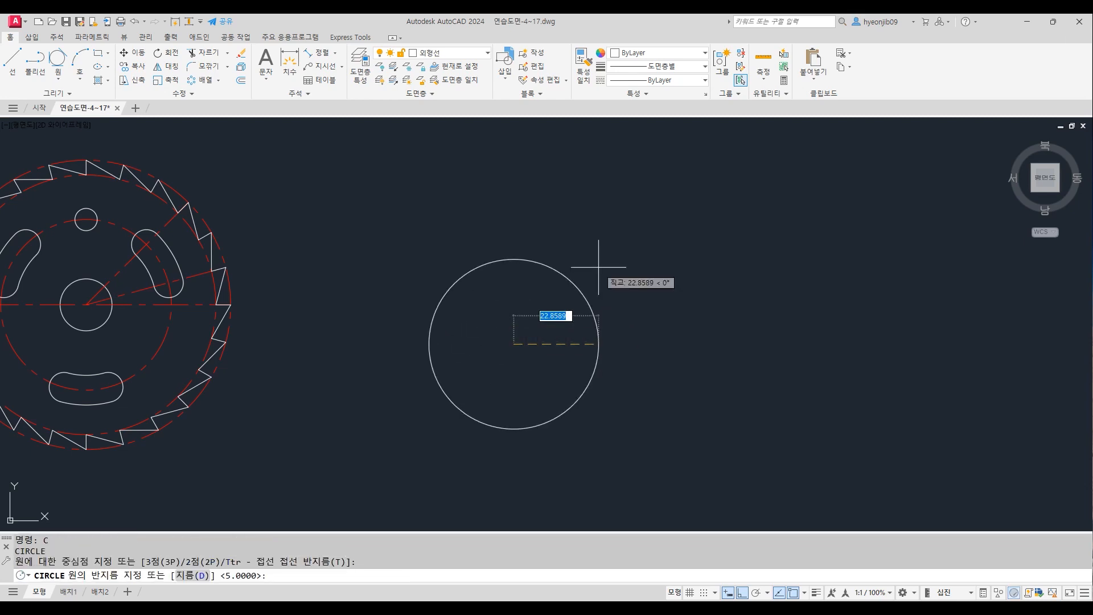
{"action": "type", "text": "38"}
{"action": "key", "text": "Return"}
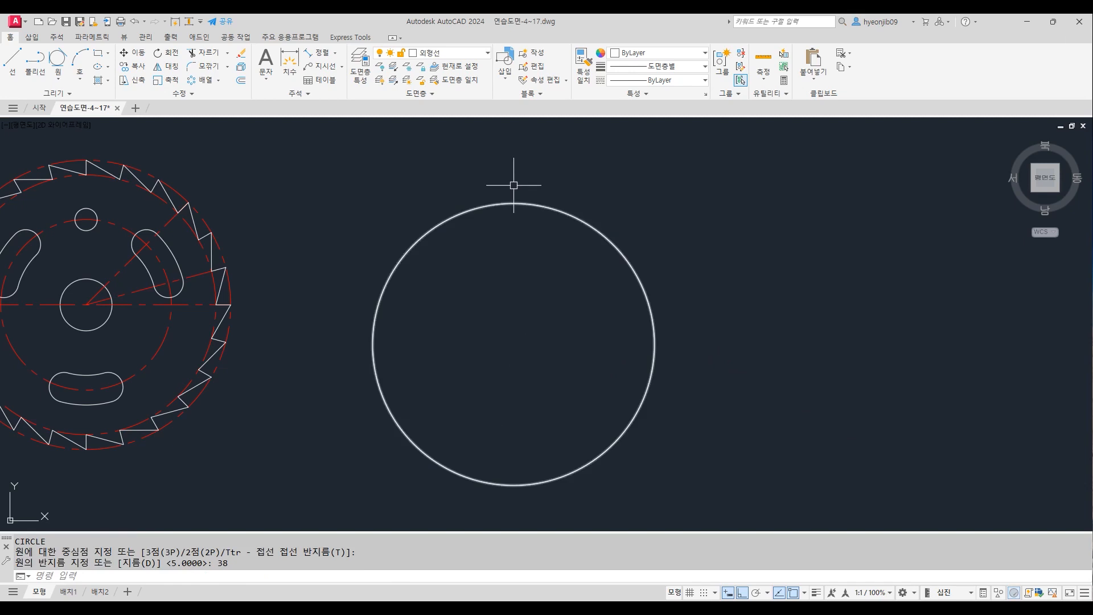
{"action": "key", "text": "Return"}
{"action": "left_click", "coordinate": [514, 343]}
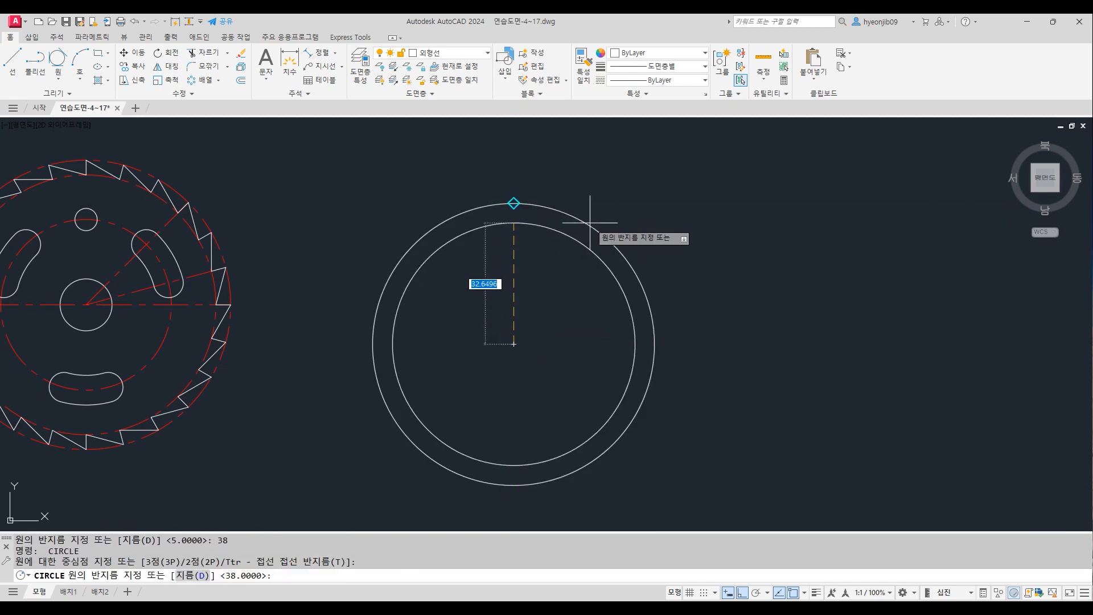
{"action": "type", "text": "37"}
{"action": "key", "text": "Return"}
Step: Add two more circles of radius 27 and 26 at the same centre as the radius 38 circle
{"action": "key", "text": "Return"}
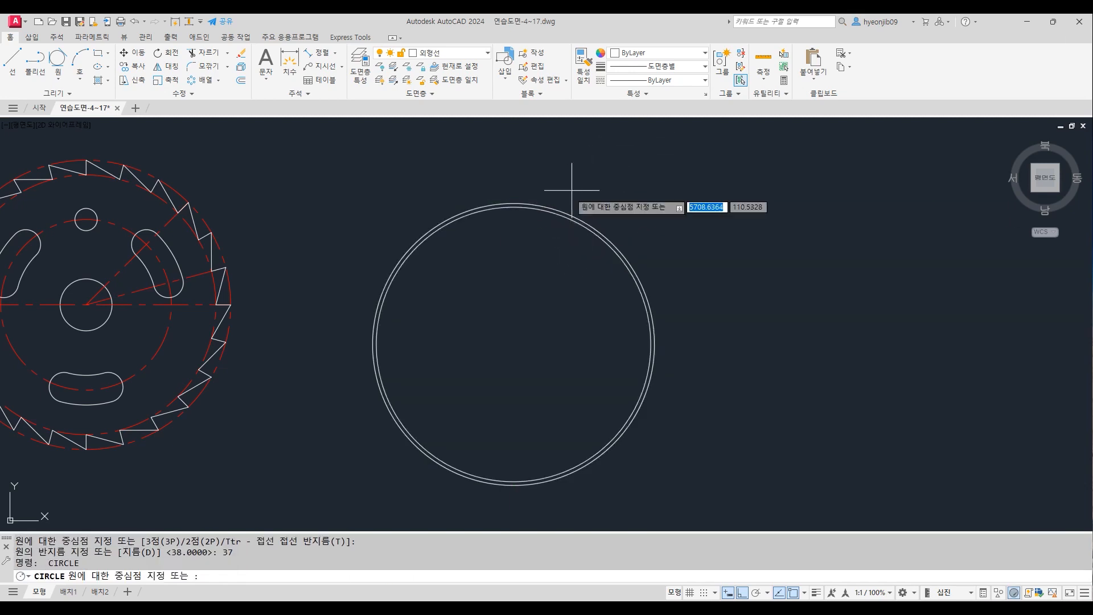
{"action": "left_click", "coordinate": [514, 344]}
{"action": "type", "text": "2"}
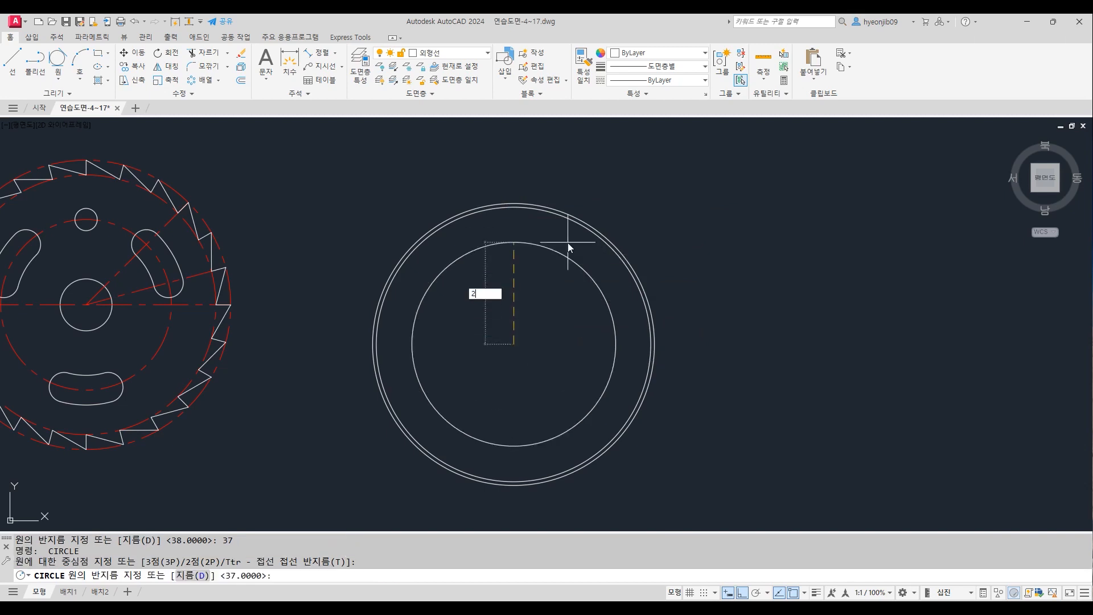
{"action": "key", "text": "Return"}
{"action": "key", "text": "Return"}
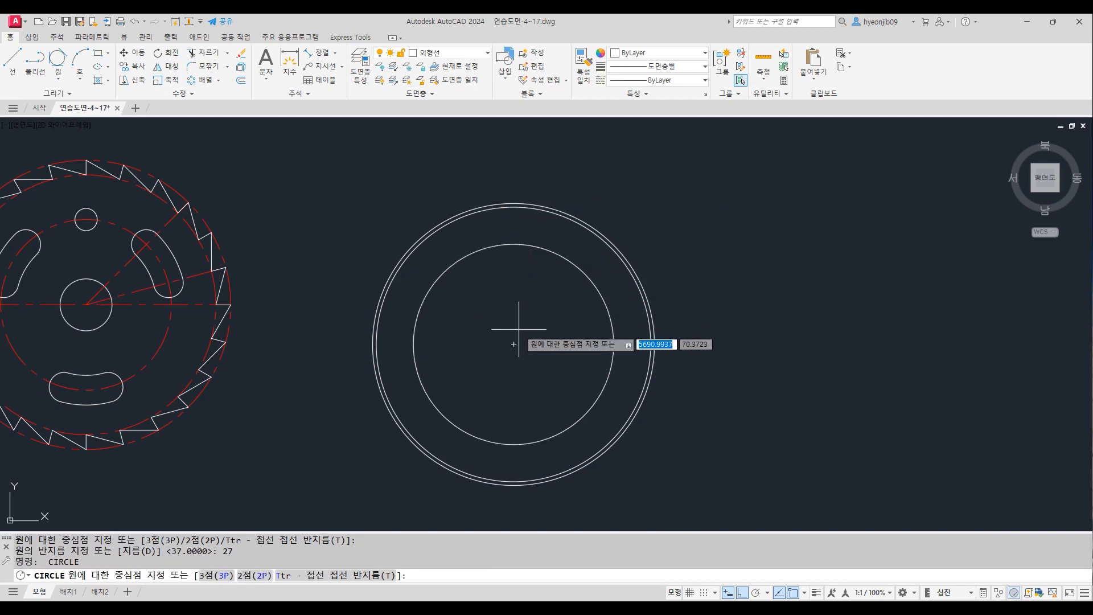
{"action": "left_click", "coordinate": [513, 343]}
{"action": "type", "text": "26"}
{"action": "key", "text": "Return"}
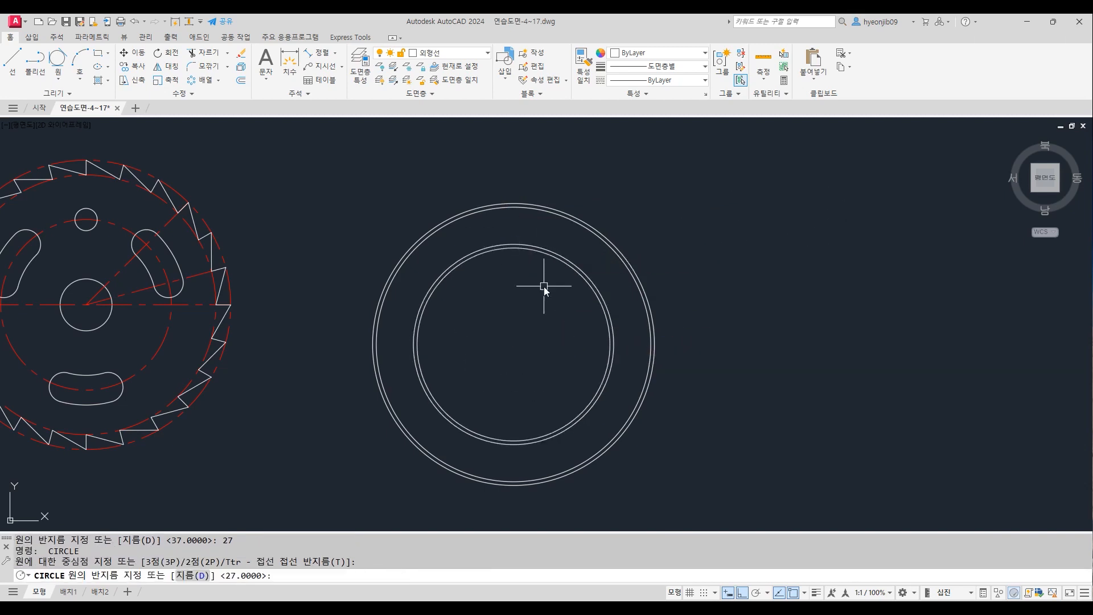
{"action": "key", "text": "Escape"}
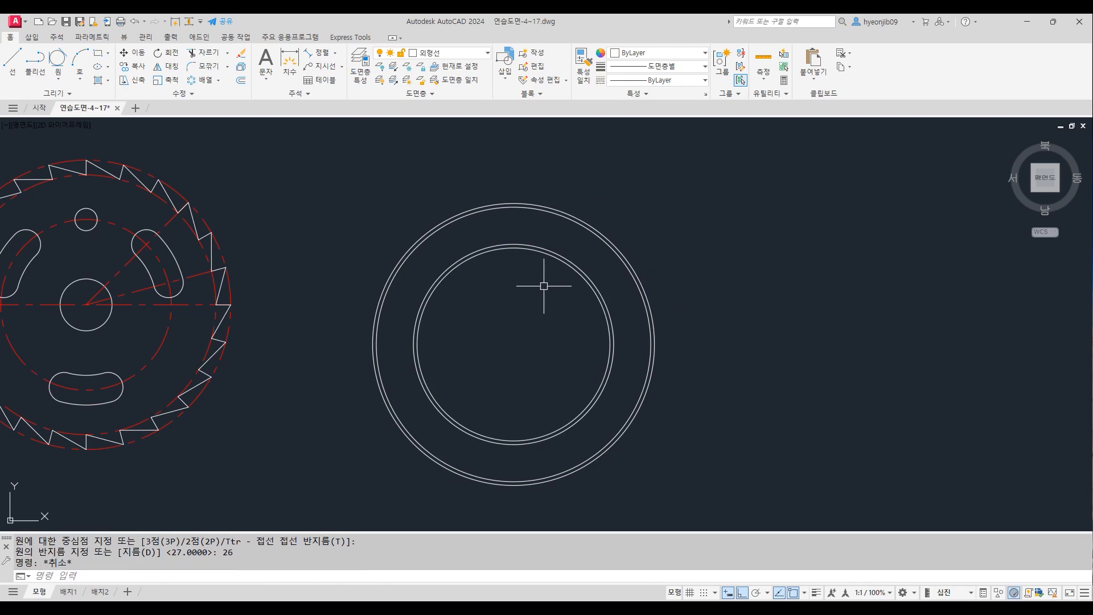
Step: Draw a horizontal line across the full diameter of the radius 38 circle, from its left quadrant to its right quadrant
{"action": "type", "text": "L"}
{"action": "key", "text": "Return"}
{"action": "left_click", "coordinate": [373, 343]}
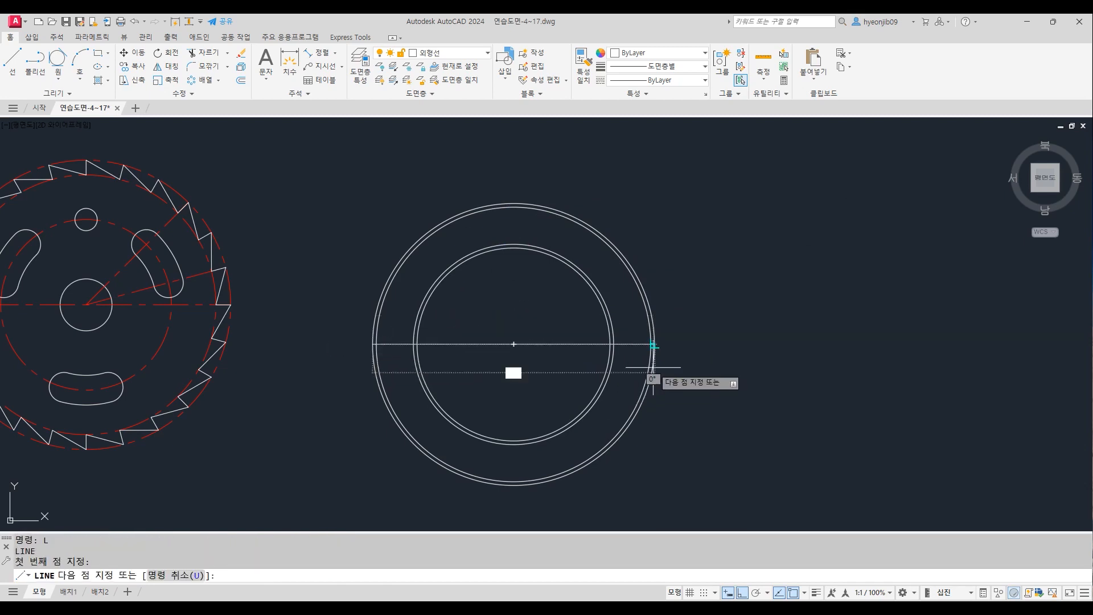
{"action": "left_click", "coordinate": [653, 344]}
{"action": "key", "text": "Return"}
Step: Trim away the lower halves of all four concentric circles below the horizontal line
{"action": "type", "text": "tr"}
{"action": "key", "text": "Return"}
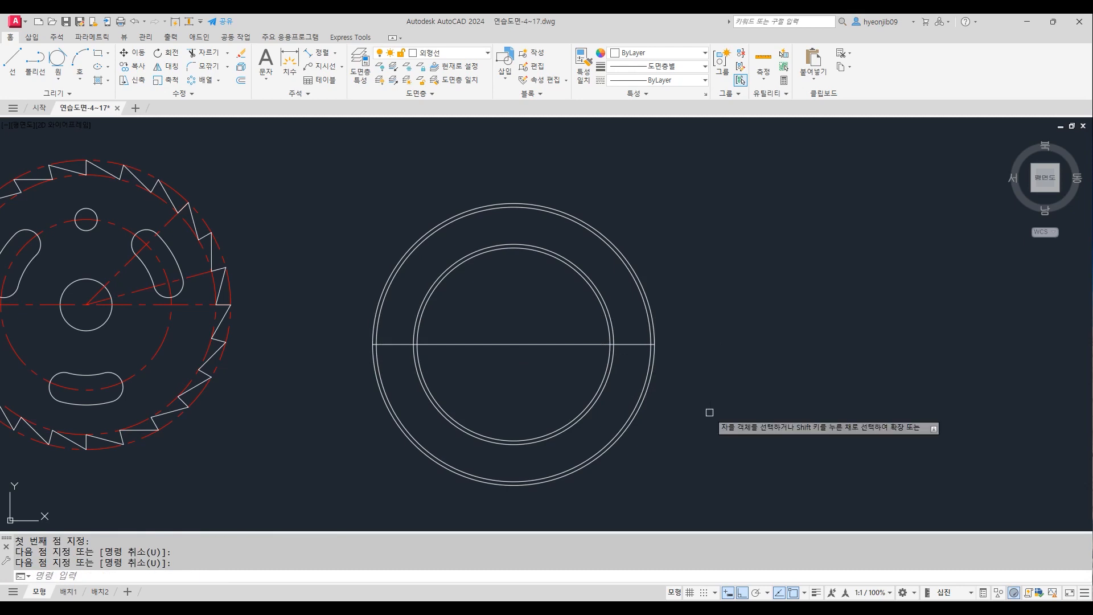
{"action": "left_click_drag", "start_coordinate": [698, 403], "coordinate": [359, 383]}
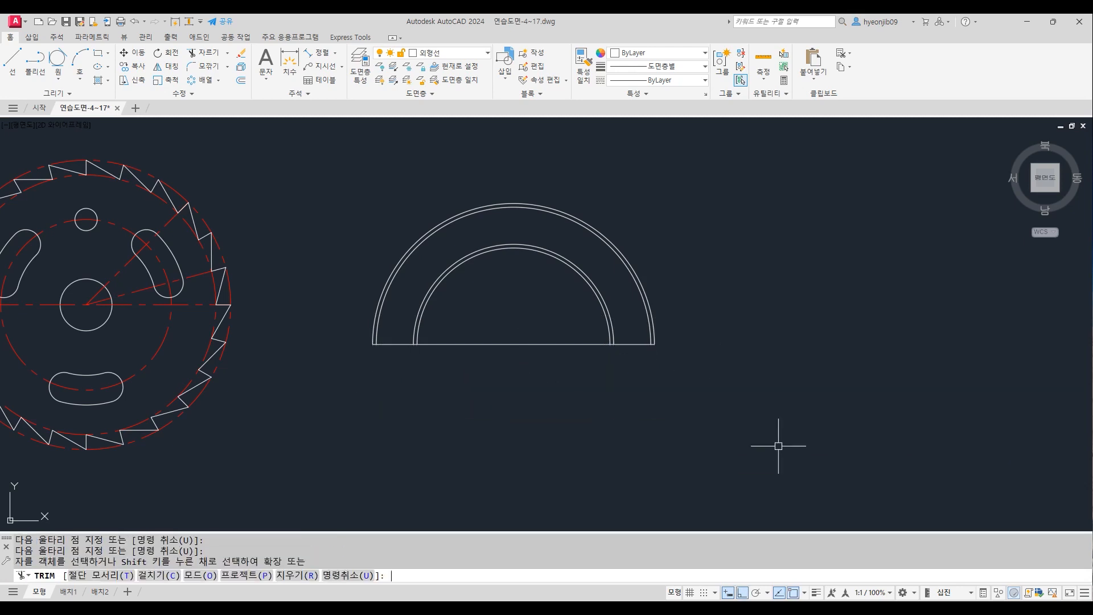
{"action": "key", "text": "Return"}
Step: Break the horizontal base line at both ends of the innermost radius 26 arc
{"action": "scroll", "coordinate": [278, 210], "scroll_direction": "up", "scroll_amount": 2}
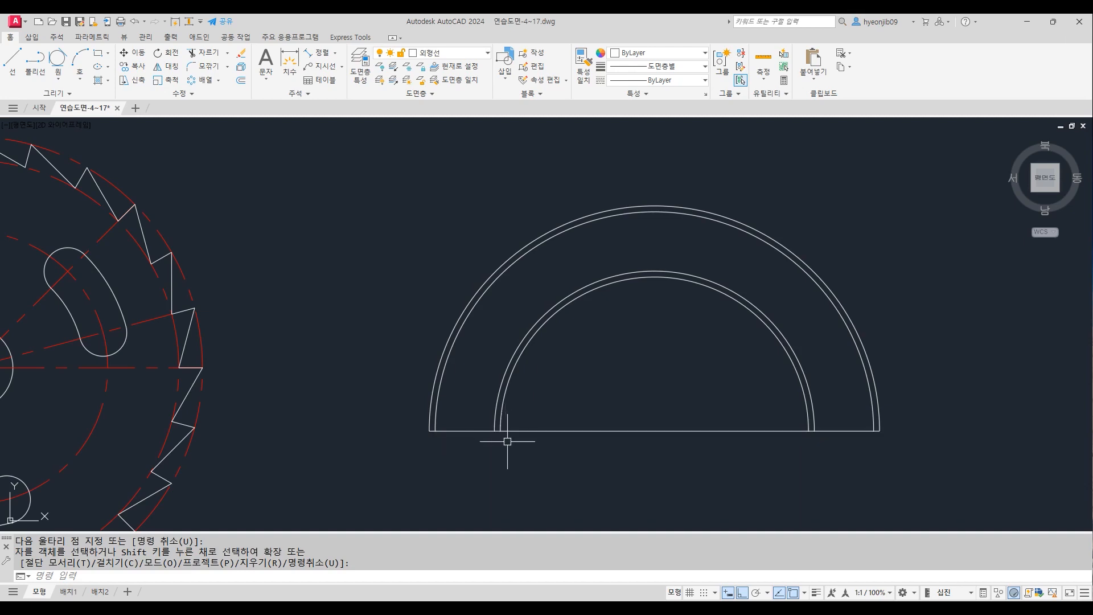
{"action": "key", "text": "Return"}
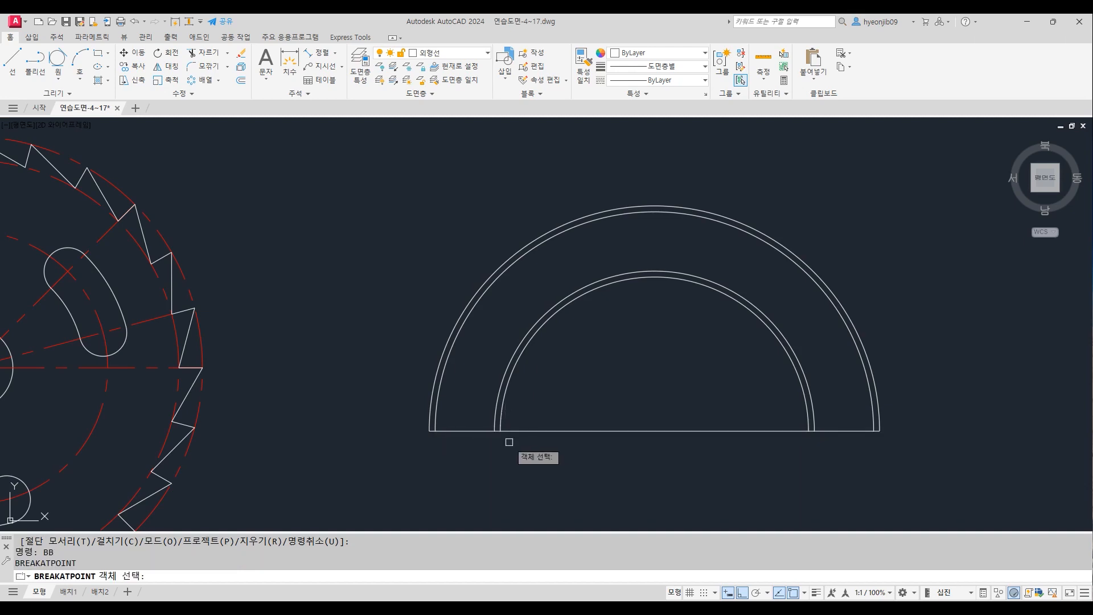
{"action": "left_click", "coordinate": [523, 430]}
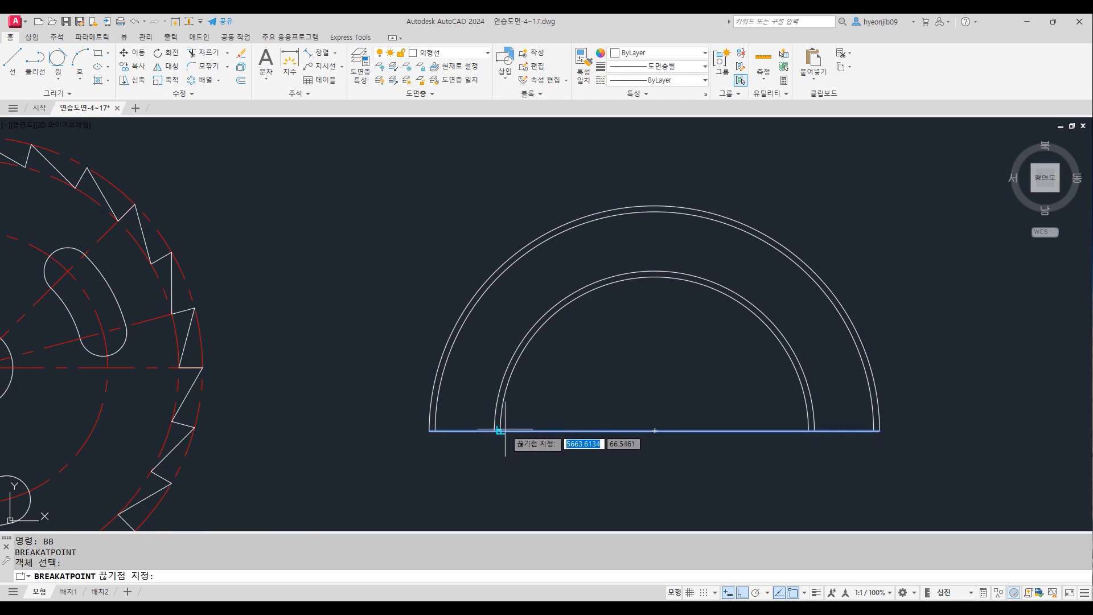
{"action": "left_click", "coordinate": [501, 430]}
{"action": "key", "text": "Return"}
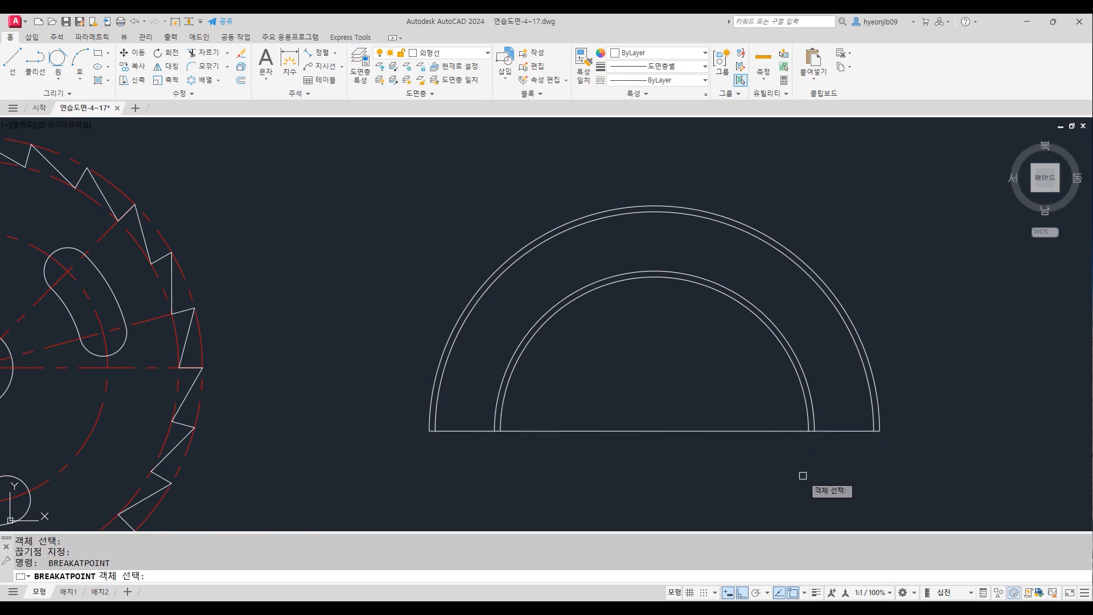
{"action": "left_click", "coordinate": [804, 431]}
{"action": "left_click", "coordinate": [807, 430]}
Step: Move the middle segment of the base line to the centerline layer 중심선
{"action": "left_click", "coordinate": [724, 399]}
{"action": "left_click", "coordinate": [666, 481]}
{"action": "left_click", "coordinate": [466, 59]}
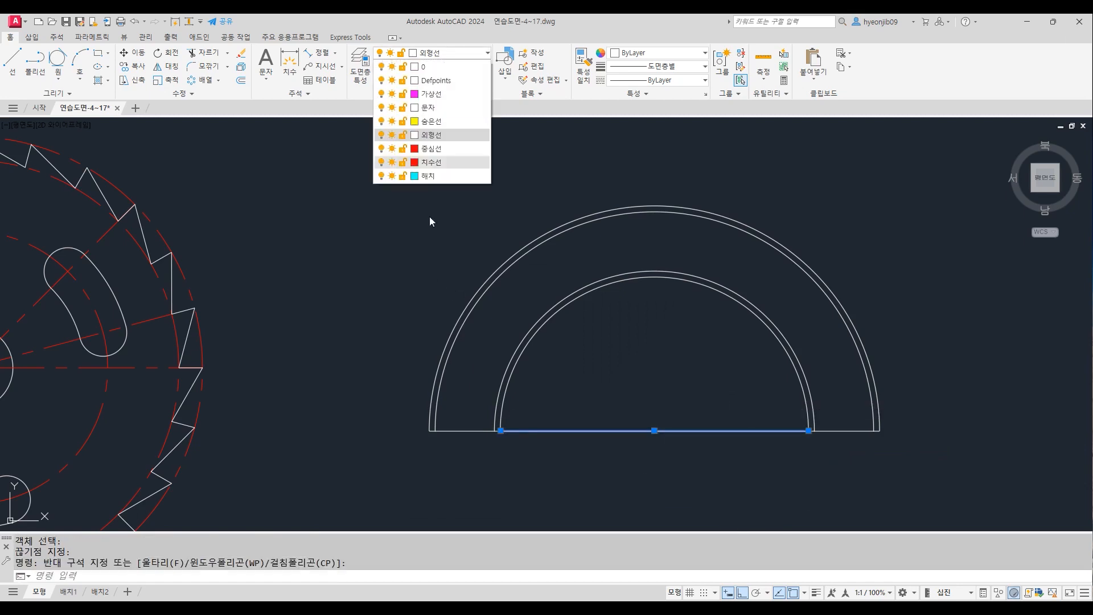
{"action": "left_click", "coordinate": [436, 146]}
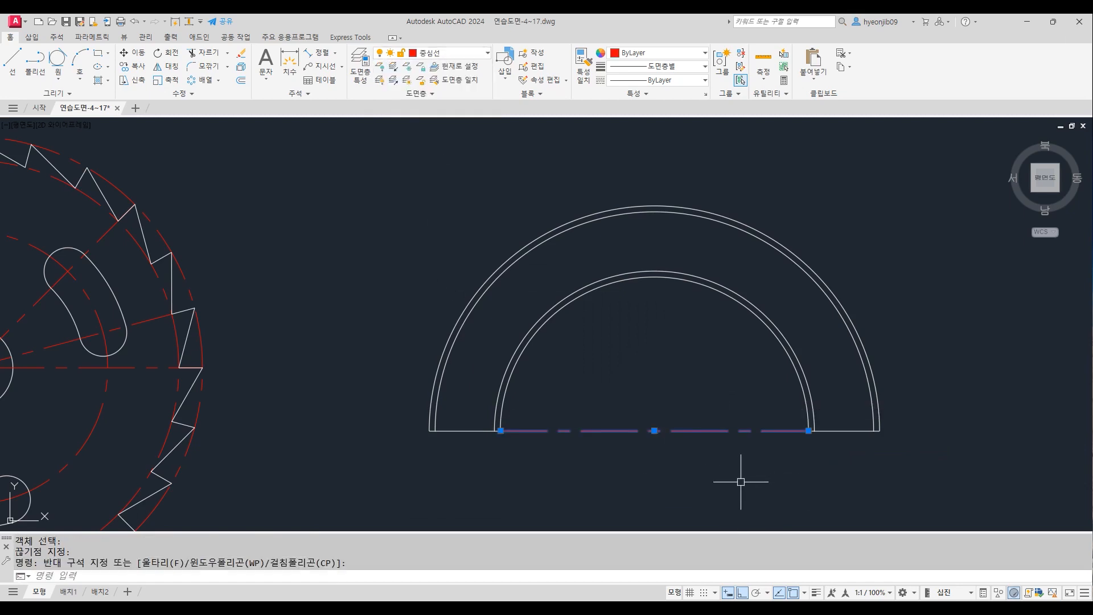
{"action": "key", "text": "Escape"}
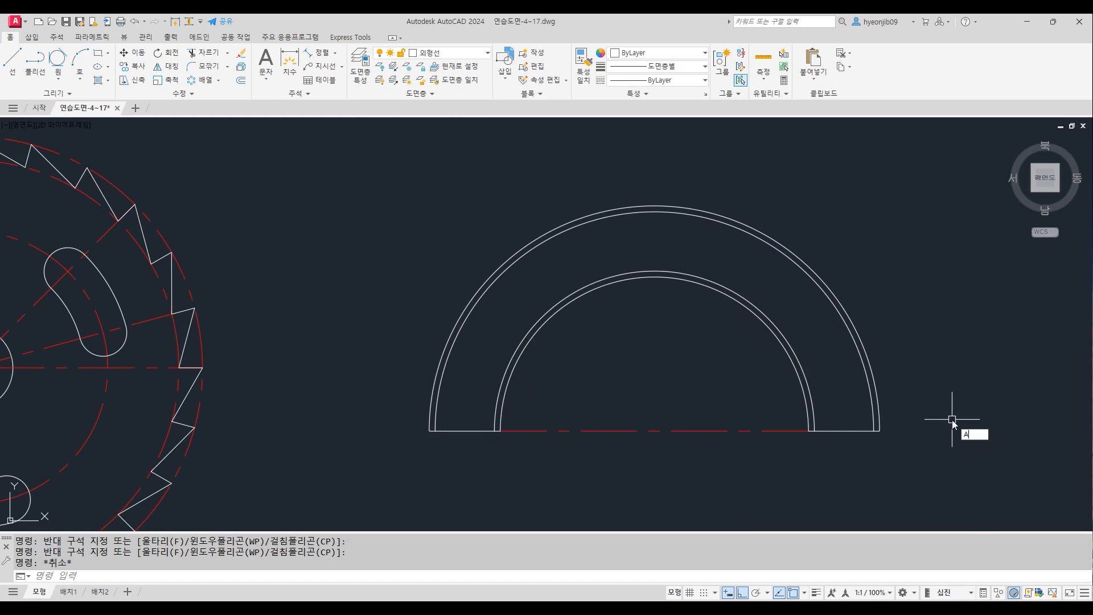
Step: Make a polar array of the right base segment about the arcs' centre with 6 items spaced 30° apart
{"action": "key", "text": "Return"}
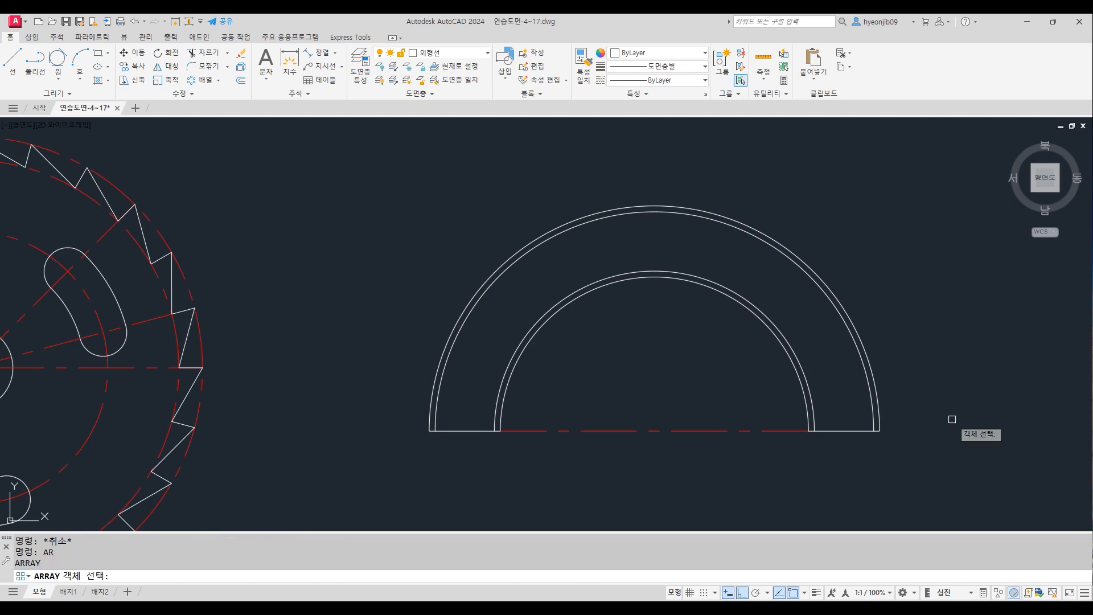
{"action": "left_click", "coordinate": [842, 431]}
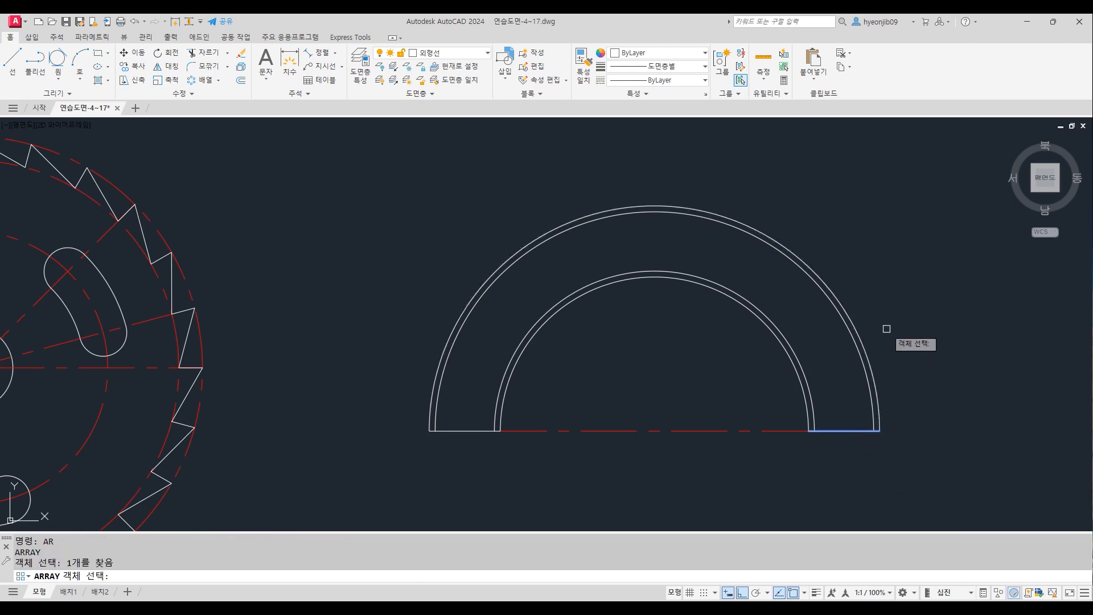
{"action": "key", "text": "Return"}
{"action": "left_click", "coordinate": [923, 380]}
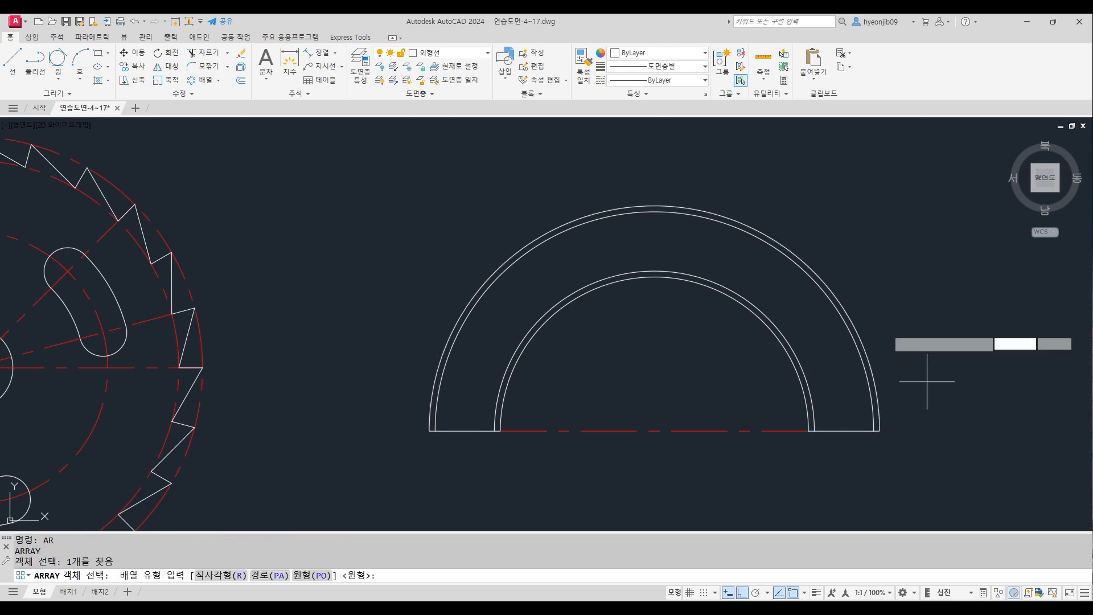
{"action": "left_click", "coordinate": [656, 431]}
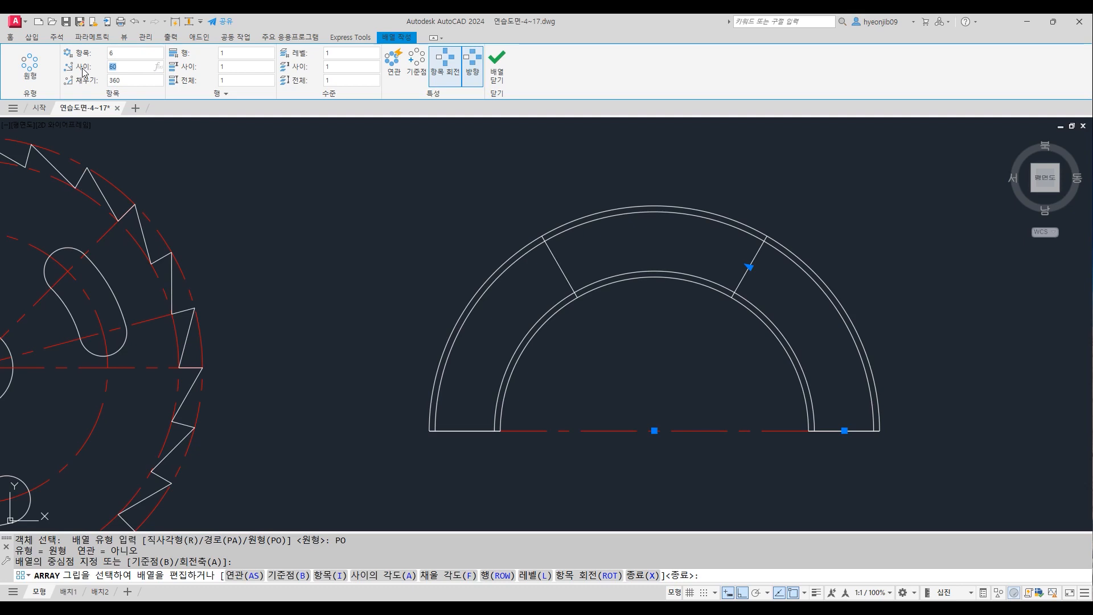
{"action": "key", "text": "Return"}
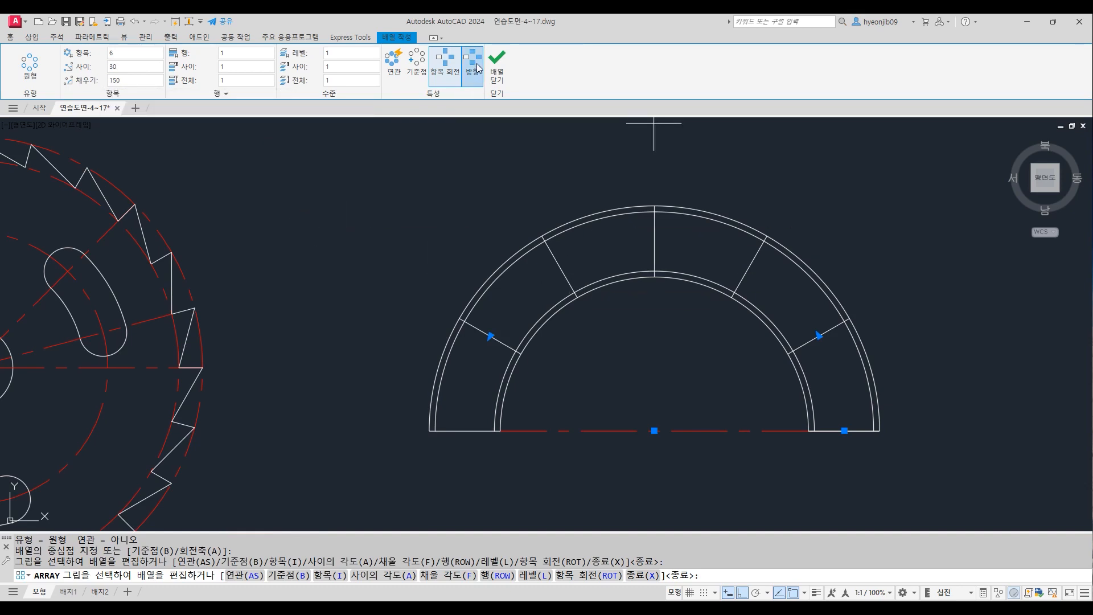
Step: Try the opposite array direction, switch back to the counterclockwise direction and finish the array
{"action": "left_click", "coordinate": [477, 67]}
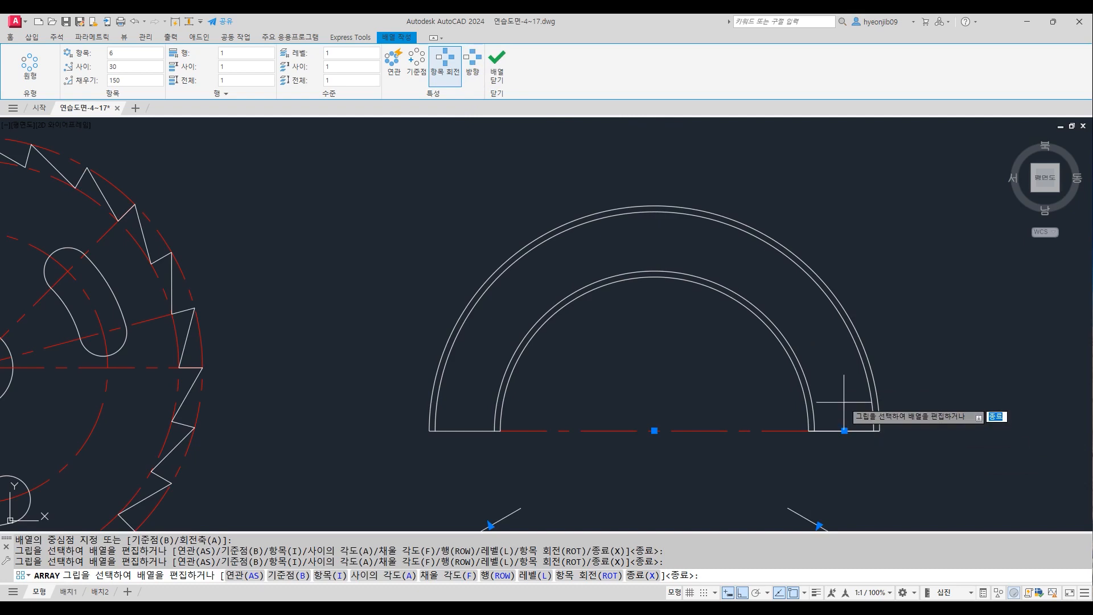
{"action": "scroll", "coordinate": [843, 401], "scroll_direction": "down", "scroll_amount": 2}
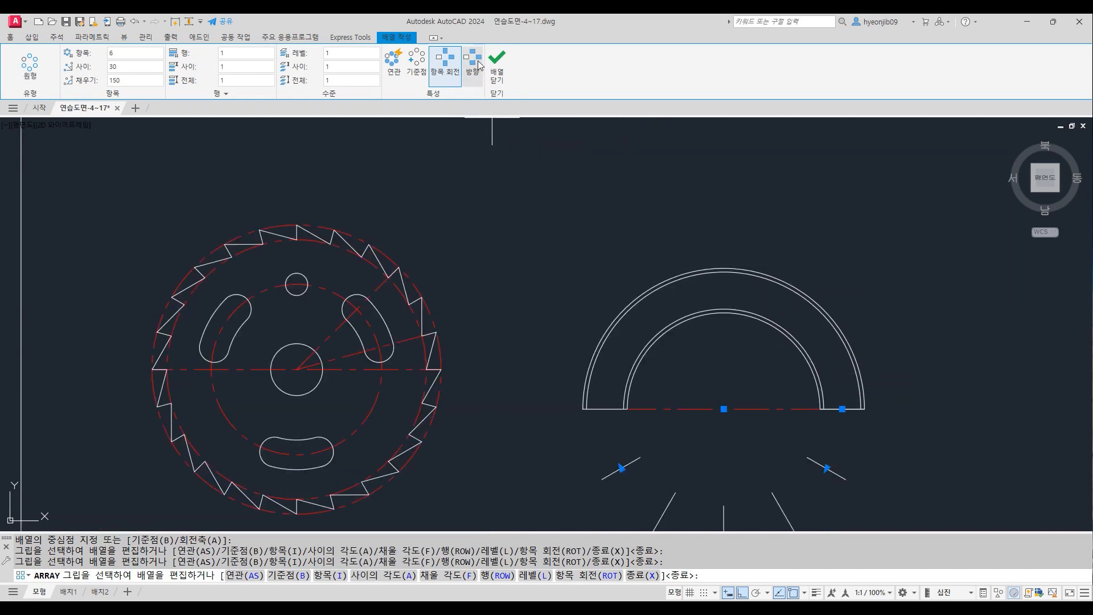
{"action": "left_click", "coordinate": [477, 67]}
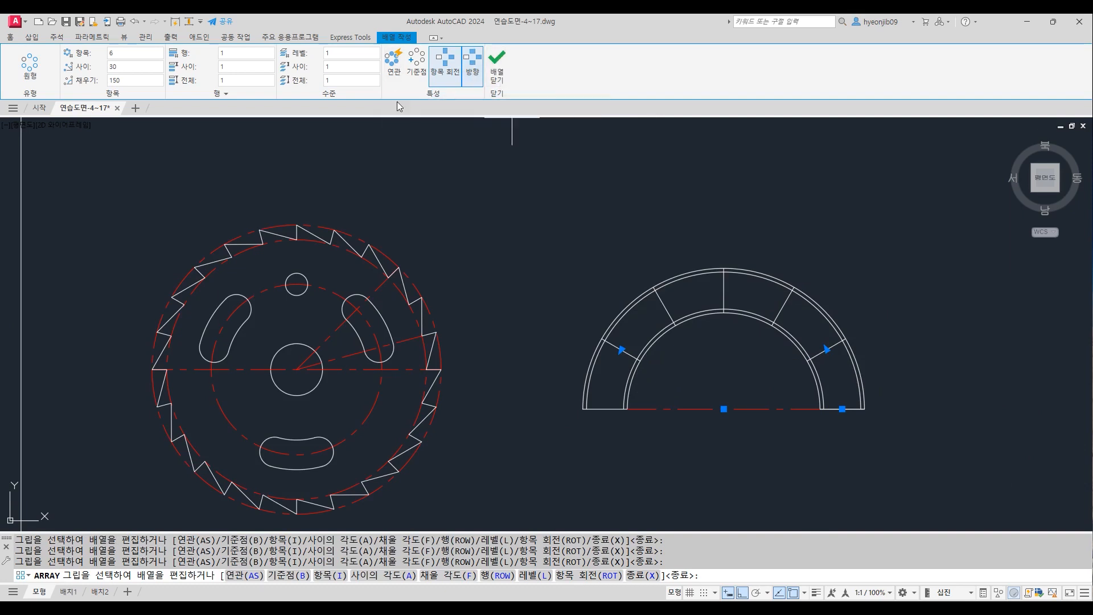
{"action": "left_click", "coordinate": [501, 82]}
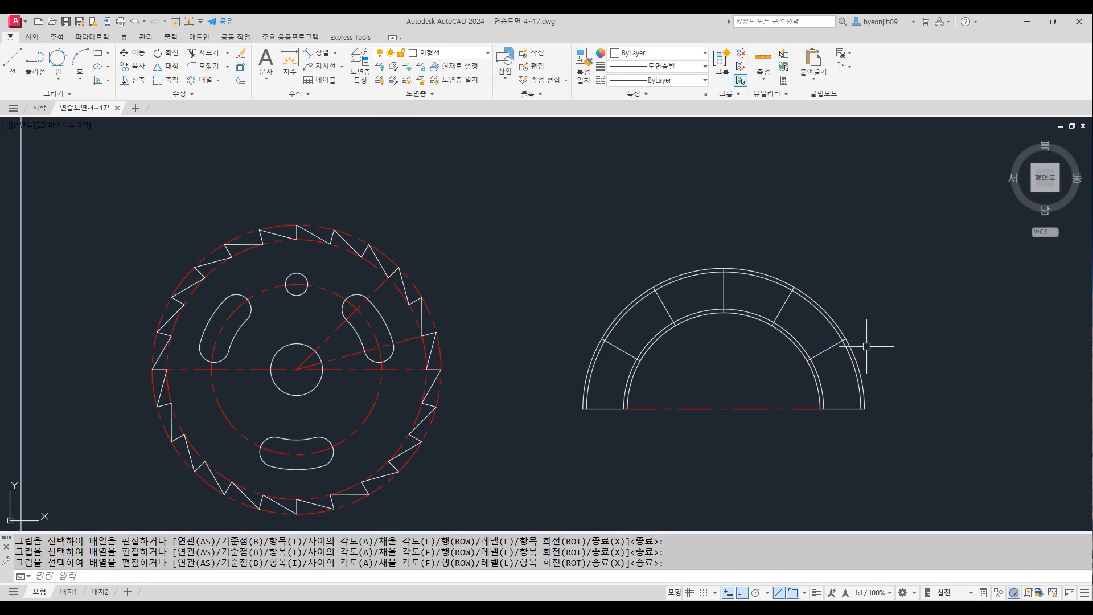
Step: Draw two concentric circles of radius 3 and 5 at the midpoint of the centerline
{"action": "scroll", "coordinate": [822, 350], "scroll_direction": "up", "scroll_amount": 2}
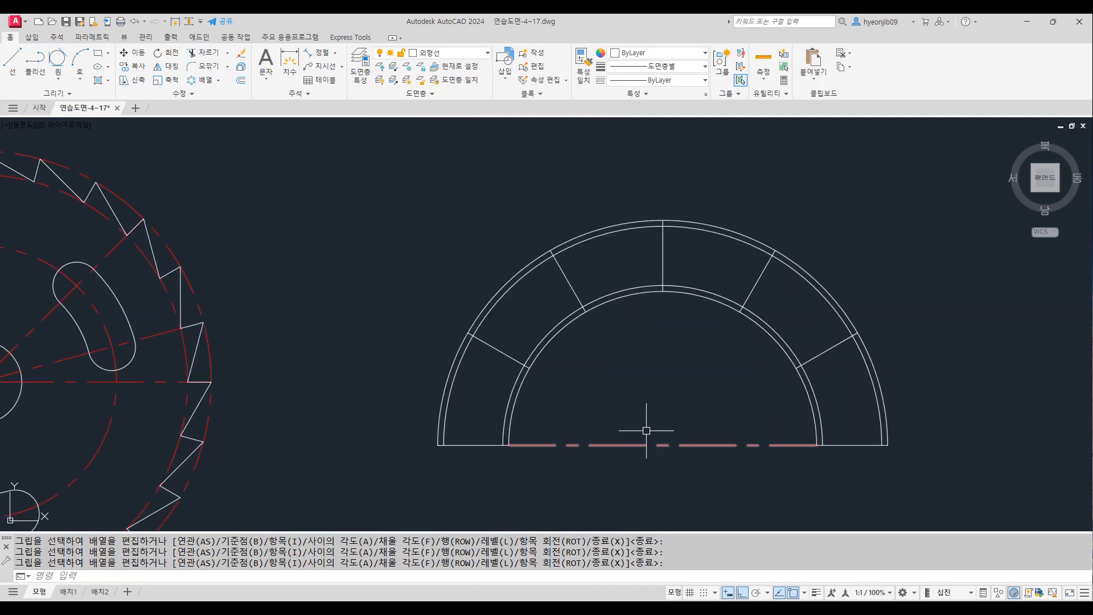
{"action": "type", "text": "c"}
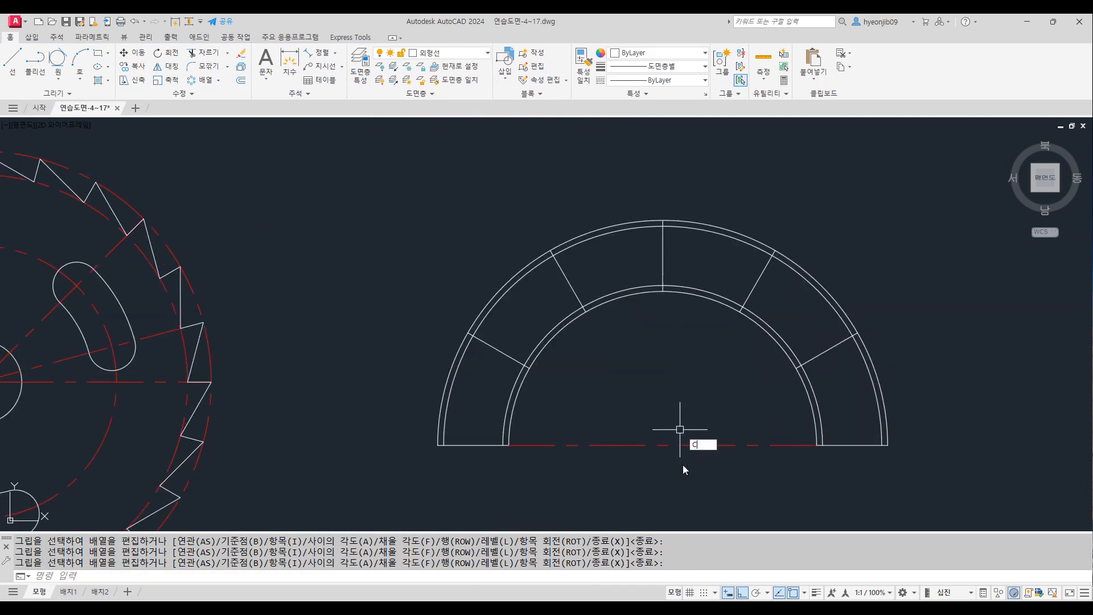
{"action": "key", "text": "Return"}
{"action": "left_click", "coordinate": [663, 444]}
{"action": "type", "text": "3"}
{"action": "key", "text": "Return"}
{"action": "key", "text": "Return"}
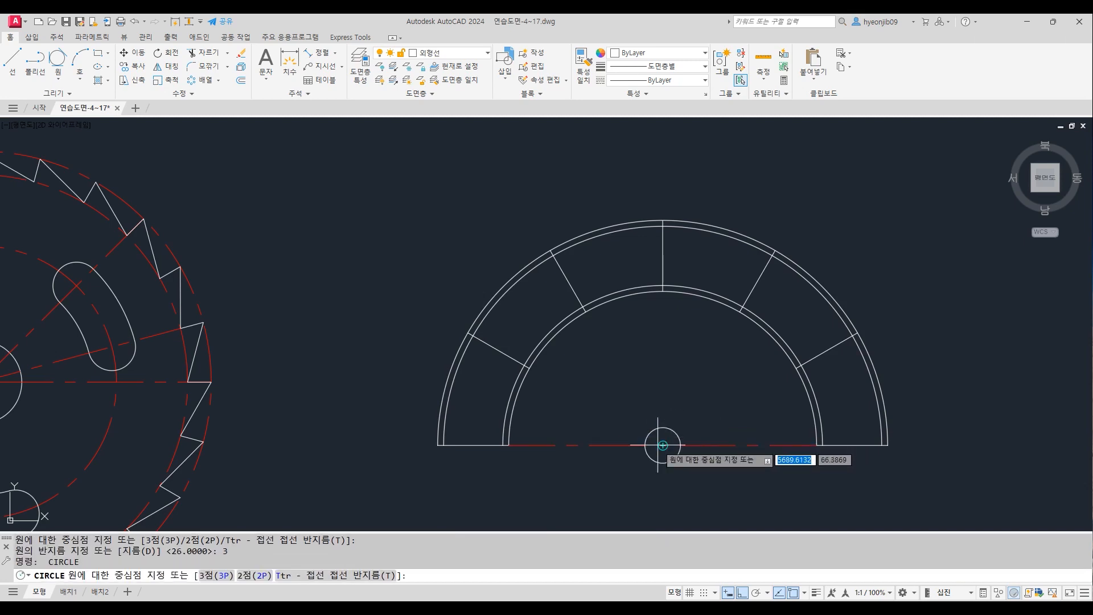
{"action": "left_click", "coordinate": [663, 444]}
{"action": "type", "text": "5"}
{"action": "key", "text": "Return"}
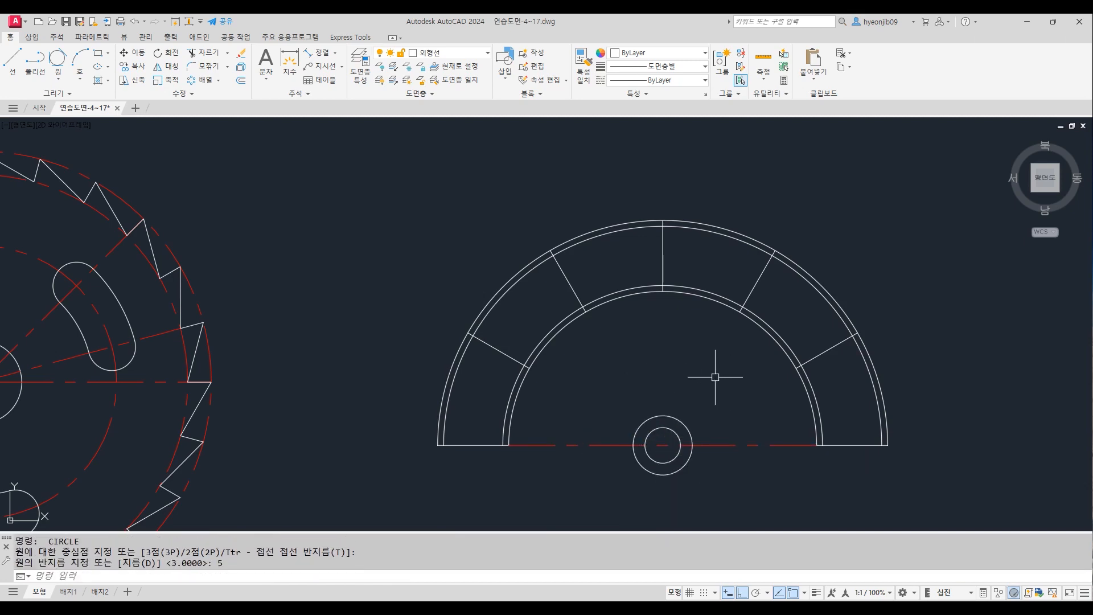
Step: Draw a vertical line 29 long upward from the top quadrant of the radius 3 circle
{"action": "scroll", "coordinate": [702, 379], "scroll_direction": "up", "scroll_amount": 2}
{"action": "key", "text": "Return"}
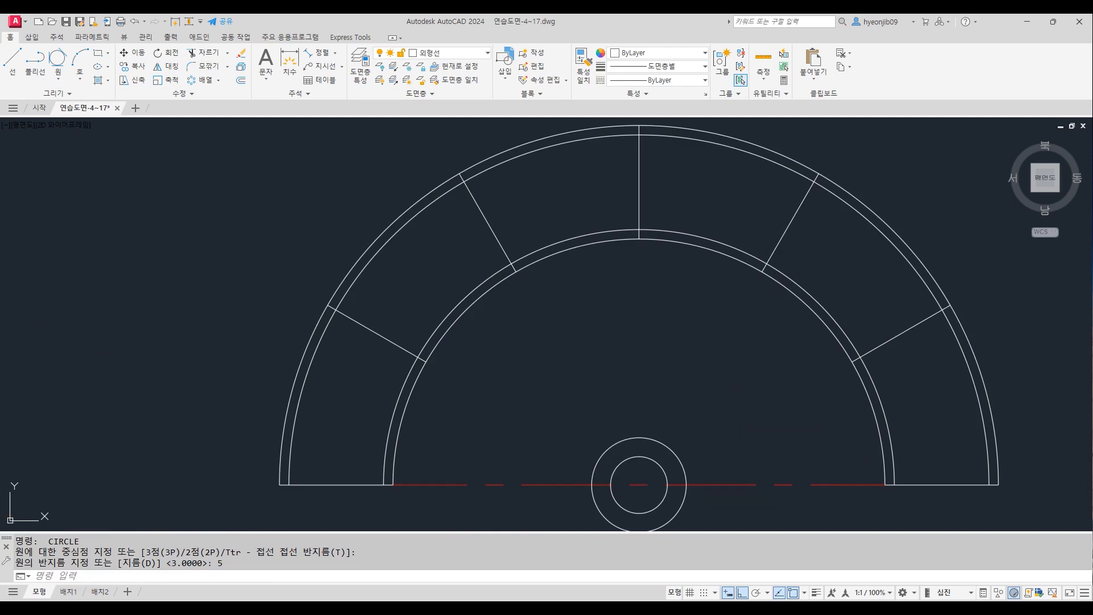
{"action": "left_click", "coordinate": [638, 456]}
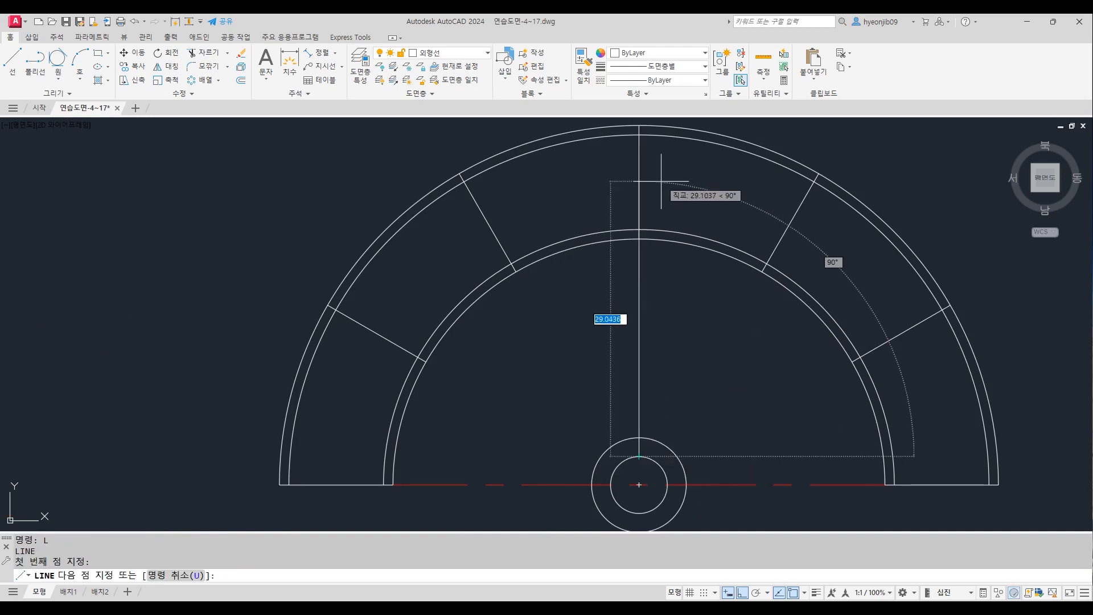
{"action": "type", "text": "29"}
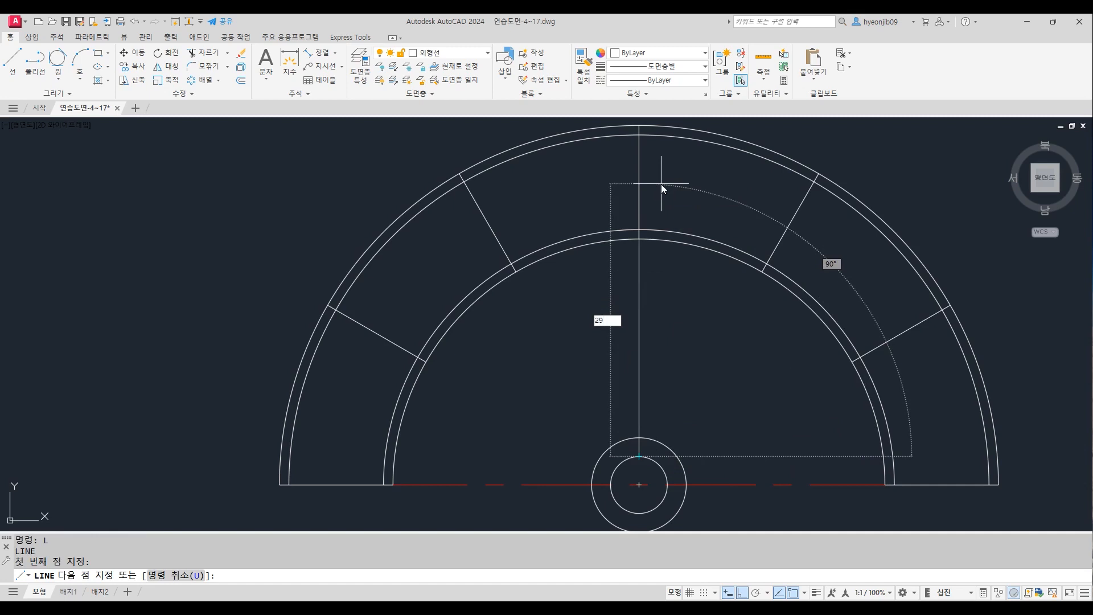
{"action": "key", "text": "Return"}
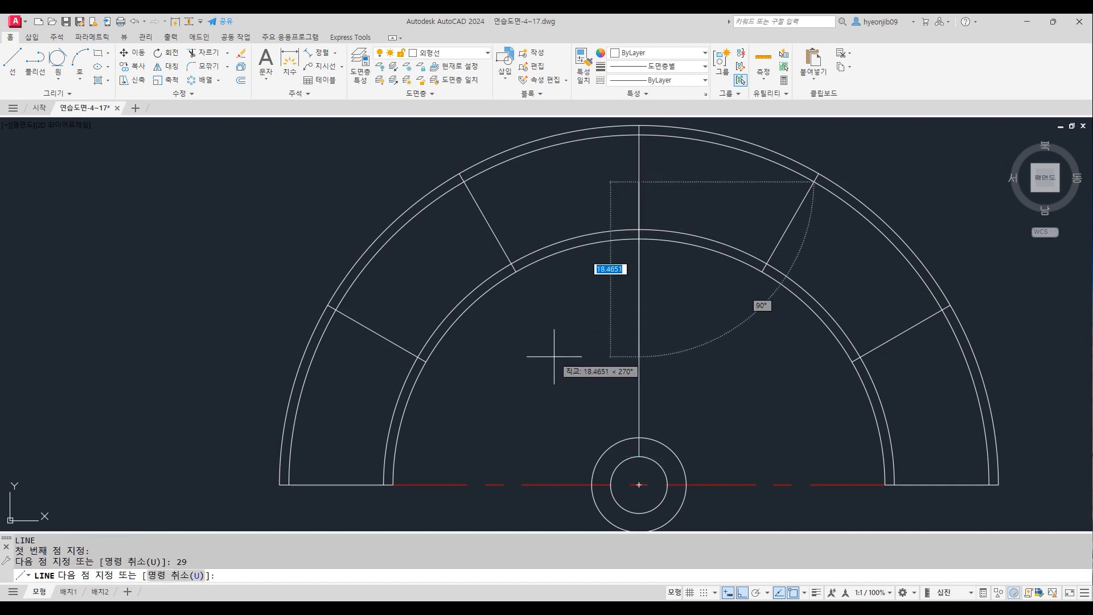
Step: With ortho off, continue from the vertical line's upper end with a slanted line down to the left, ending above the centerline
{"action": "key", "text": "F8"}
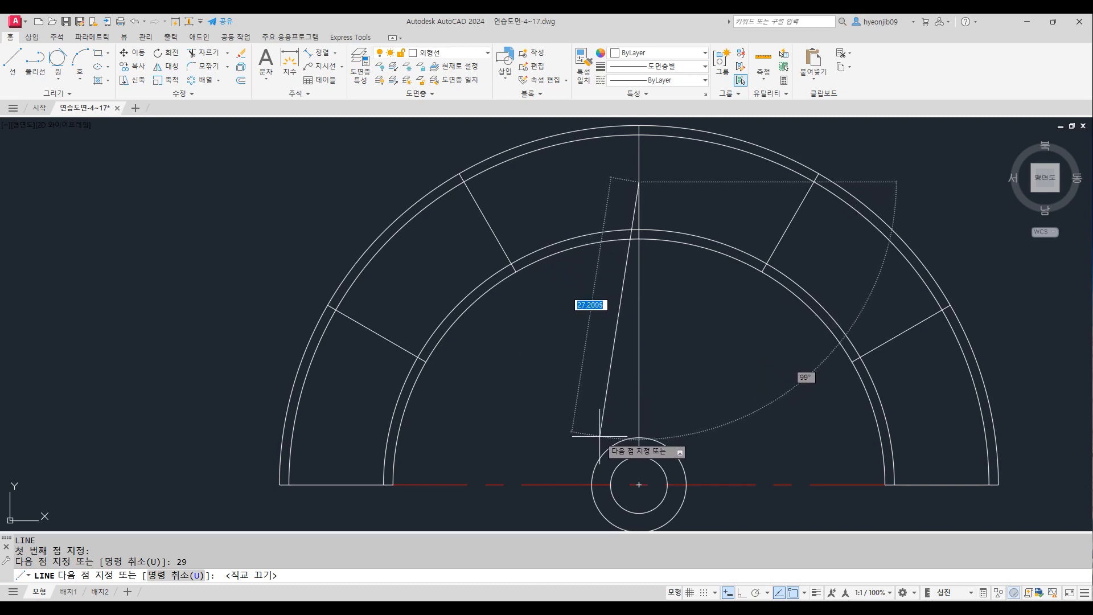
{"action": "left_click", "coordinate": [590, 418]}
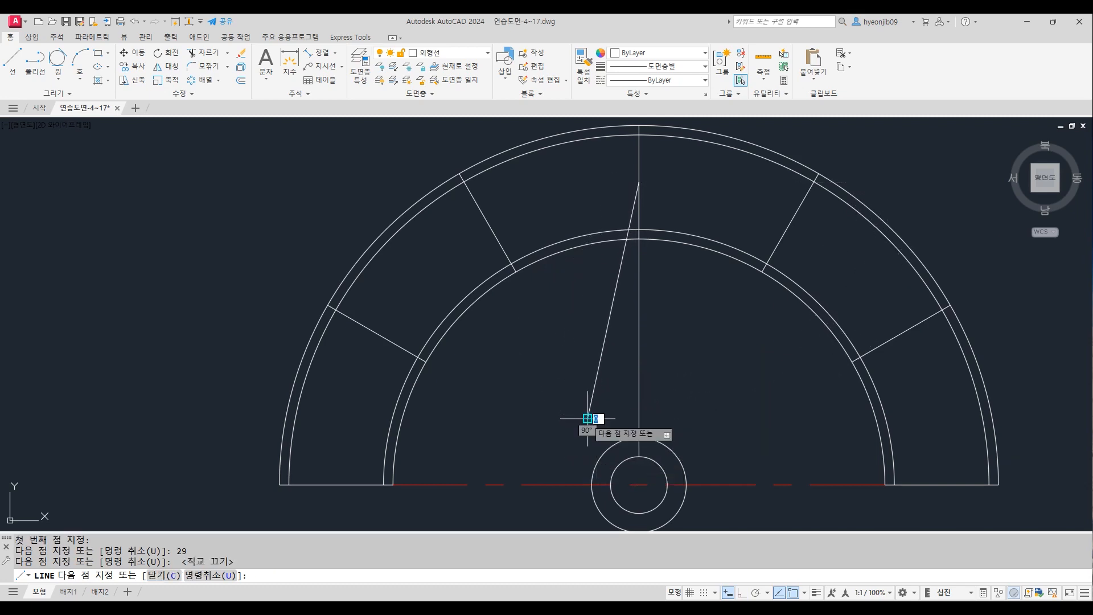
{"action": "key", "text": "Return"}
Step: With ortho on, draw a horizontal line to the left from the top quadrant of the radius 3 circle, past the radius 5 circle
{"action": "type", "text": "ㄴ"}
{"action": "key", "text": "Return"}
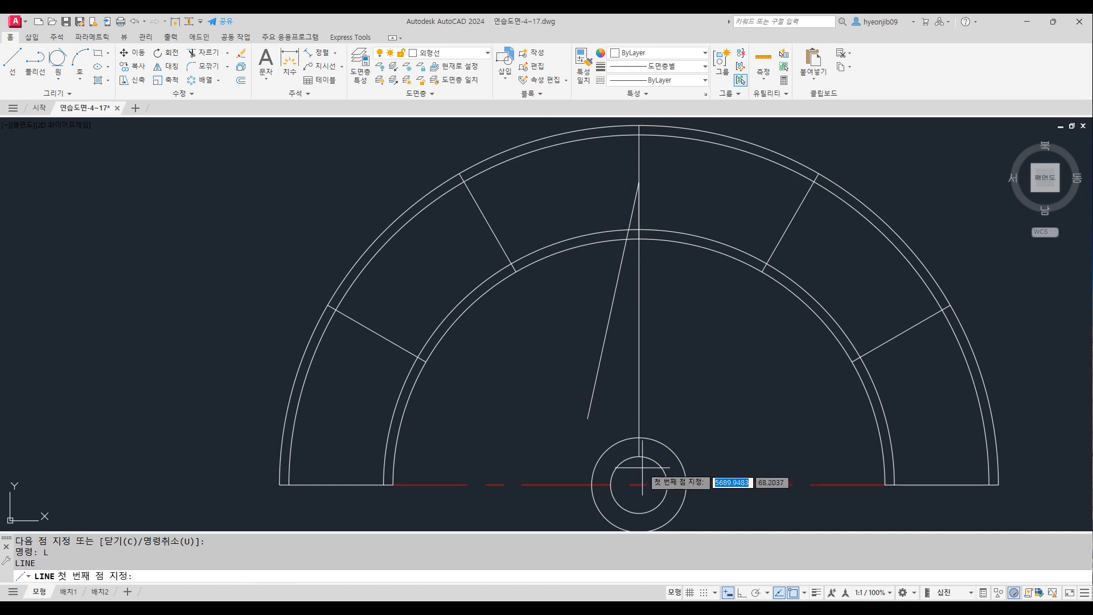
{"action": "left_click", "coordinate": [639, 484]}
{"action": "key", "text": "F8"}
{"action": "left_click", "coordinate": [553, 456]}
{"action": "key", "text": "Return"}
Step: Stretch the right end of the short horizontal line to the right, beyond the radius 5 circle
{"action": "left_click", "coordinate": [578, 456]}
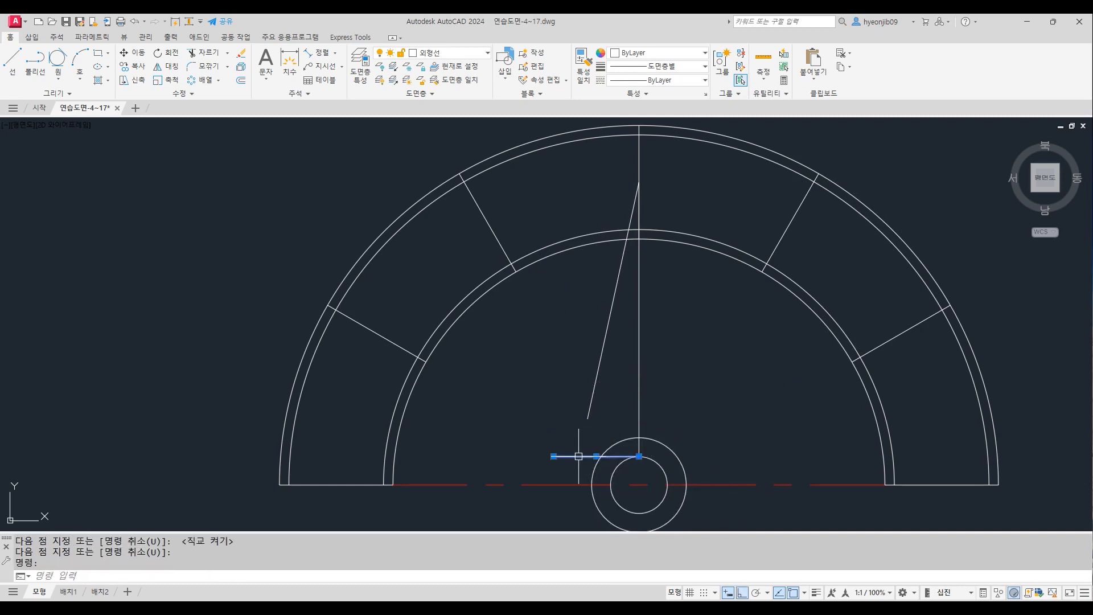
{"action": "left_click", "coordinate": [638, 456]}
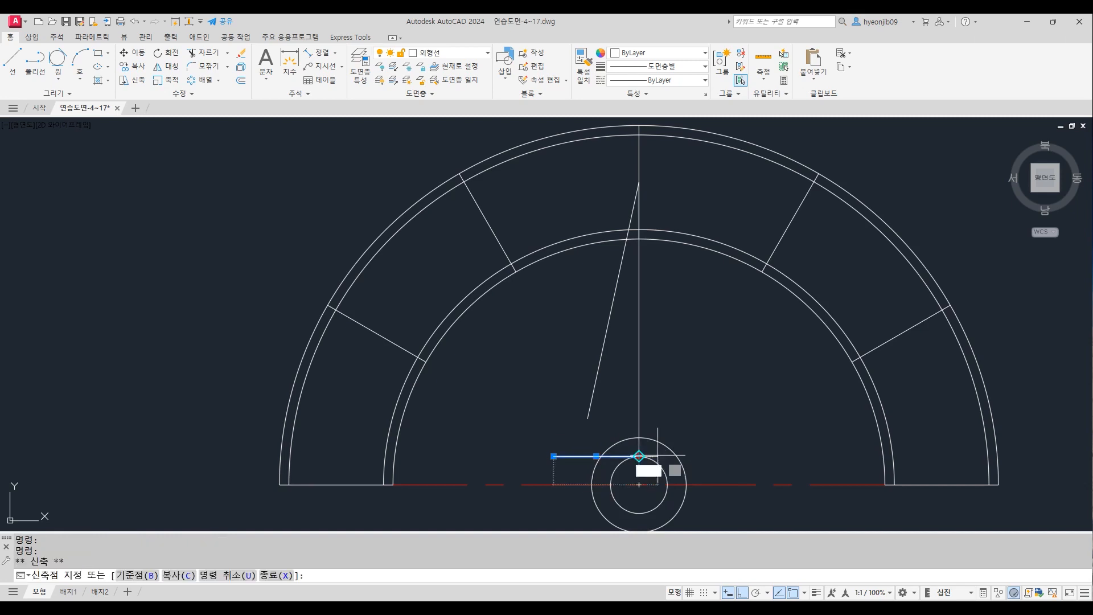
{"action": "left_click", "coordinate": [737, 461]}
{"action": "key", "text": "Escape"}
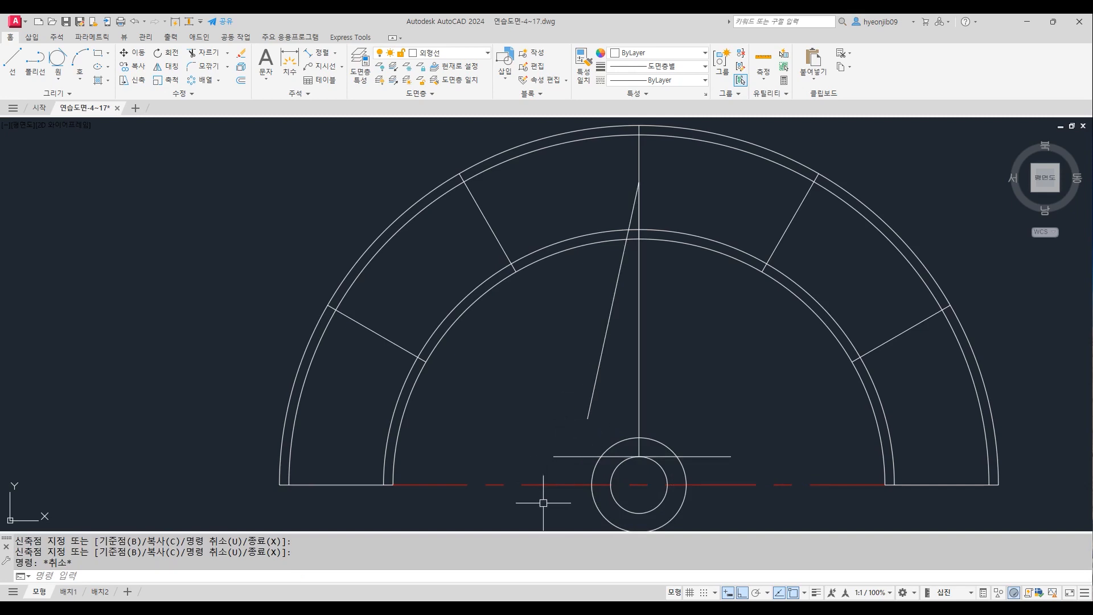
Step: Join the slanted line and the short horizontal line in a sharp corner with Fillet
{"action": "type", "text": "f"}
{"action": "key", "text": "Return"}
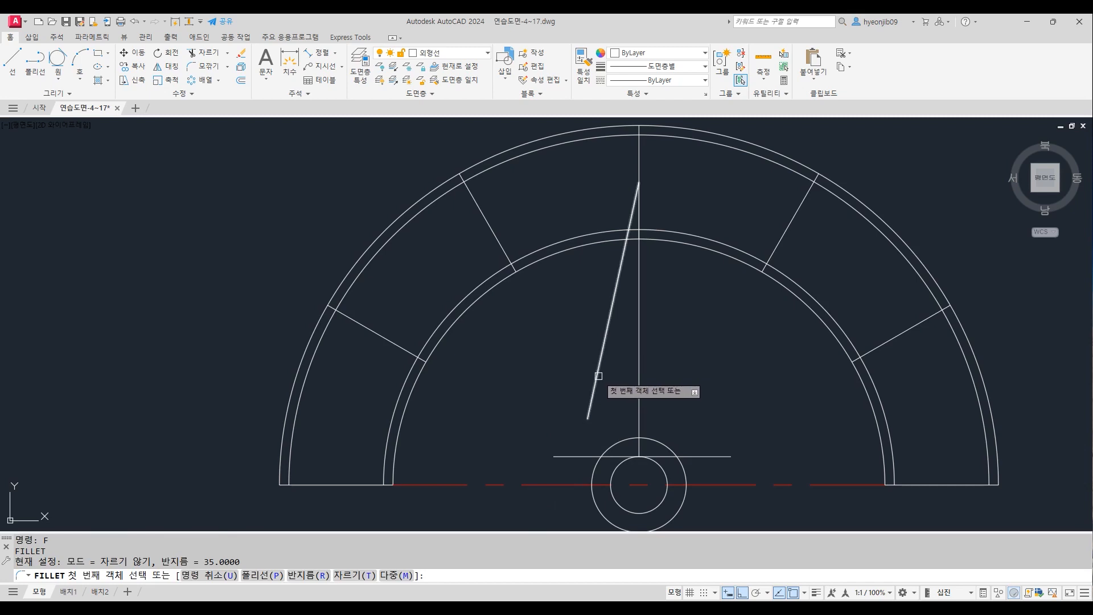
{"action": "left_click", "coordinate": [597, 378]}
{"action": "left_click", "coordinate": [618, 455]}
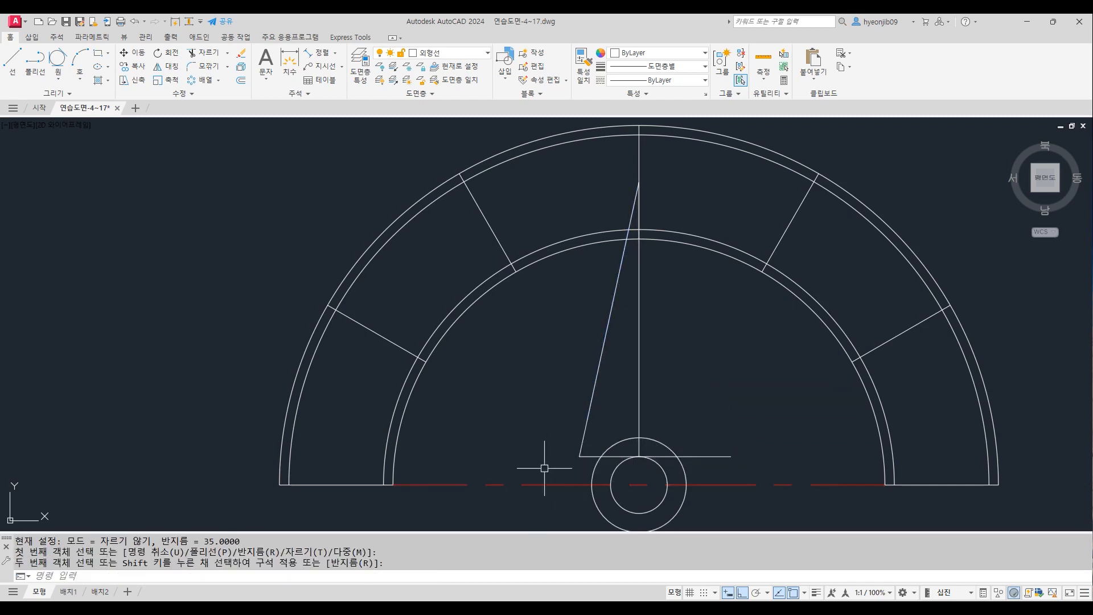
Step: Stretch the slanted line's lower end to where the short horizontal line crosses the radius 5 circle, on the needle's left side
{"action": "left_click", "coordinate": [597, 376]}
{"action": "left_click", "coordinate": [568, 399]}
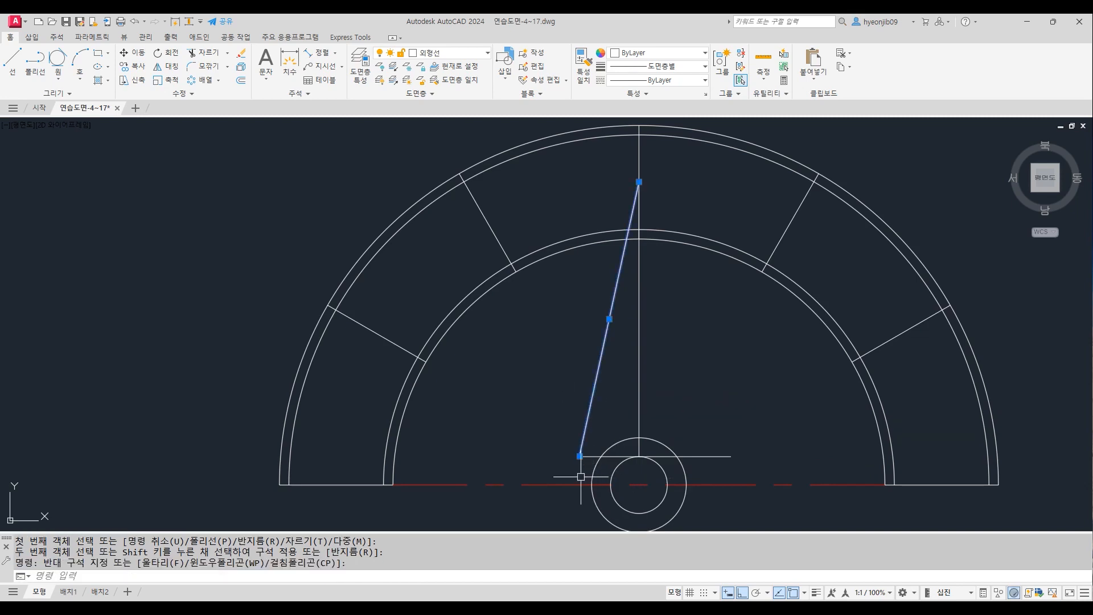
{"action": "left_click", "coordinate": [579, 456]}
{"action": "left_click", "coordinate": [602, 456]}
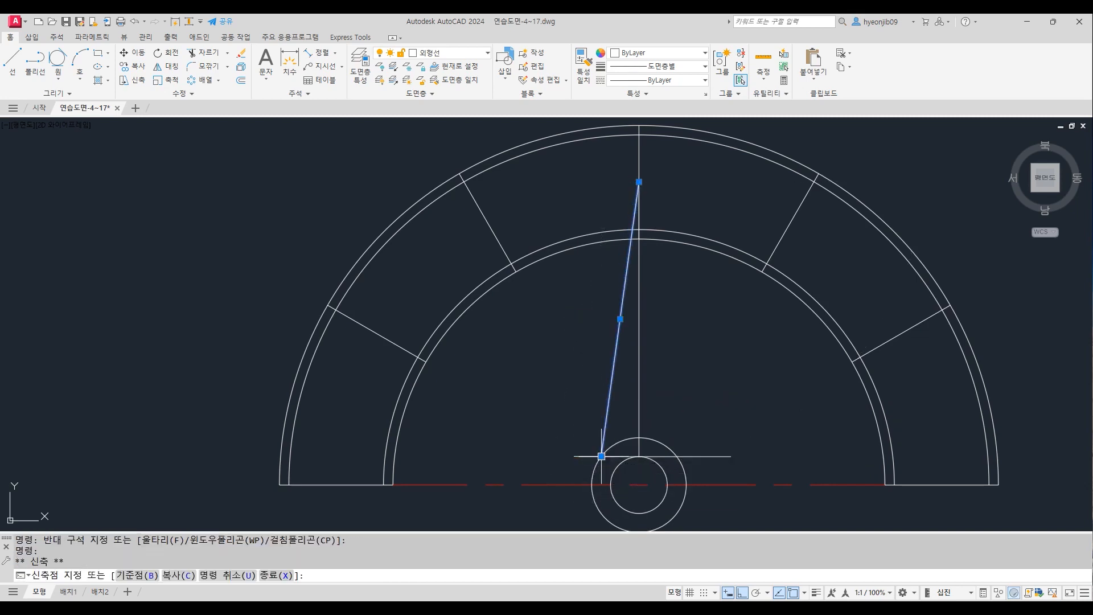
{"action": "key", "text": "Escape"}
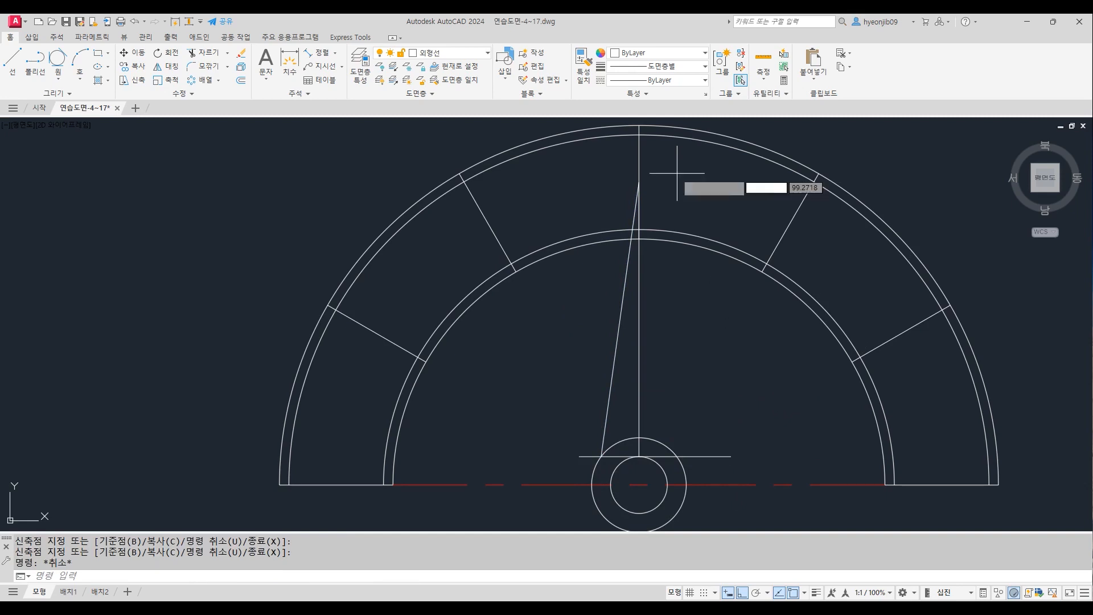
Step: Draw the needle's right side from the tip to the horizontal line's right crossing with the radius 5 circle, and erase that horizontal line
{"action": "key", "text": "Return"}
{"action": "left_click", "coordinate": [639, 181]}
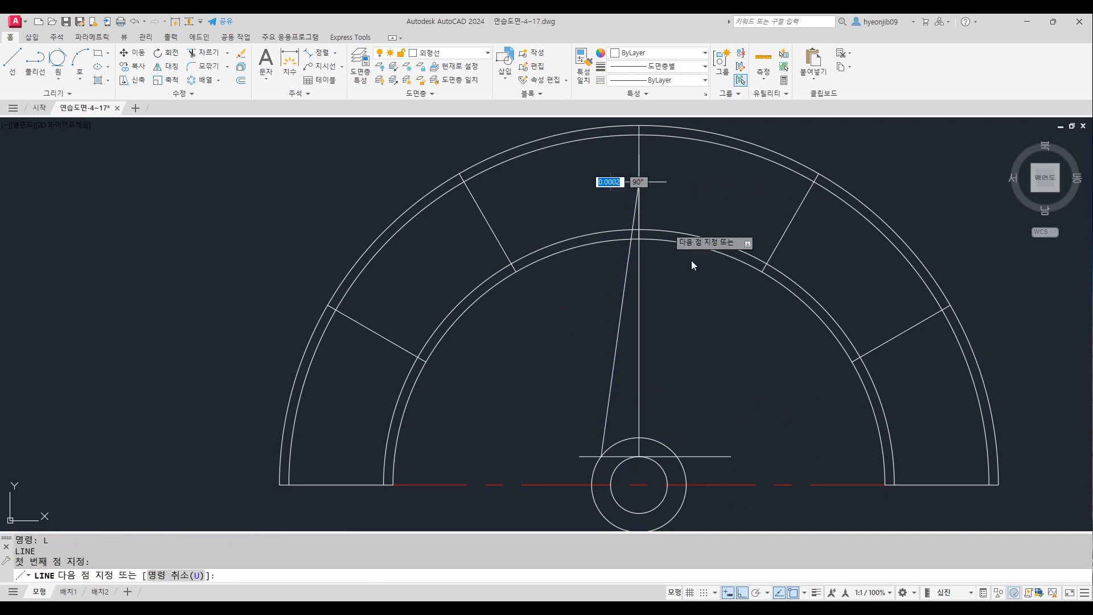
{"action": "left_click", "coordinate": [676, 456]}
{"action": "key", "text": "Return"}
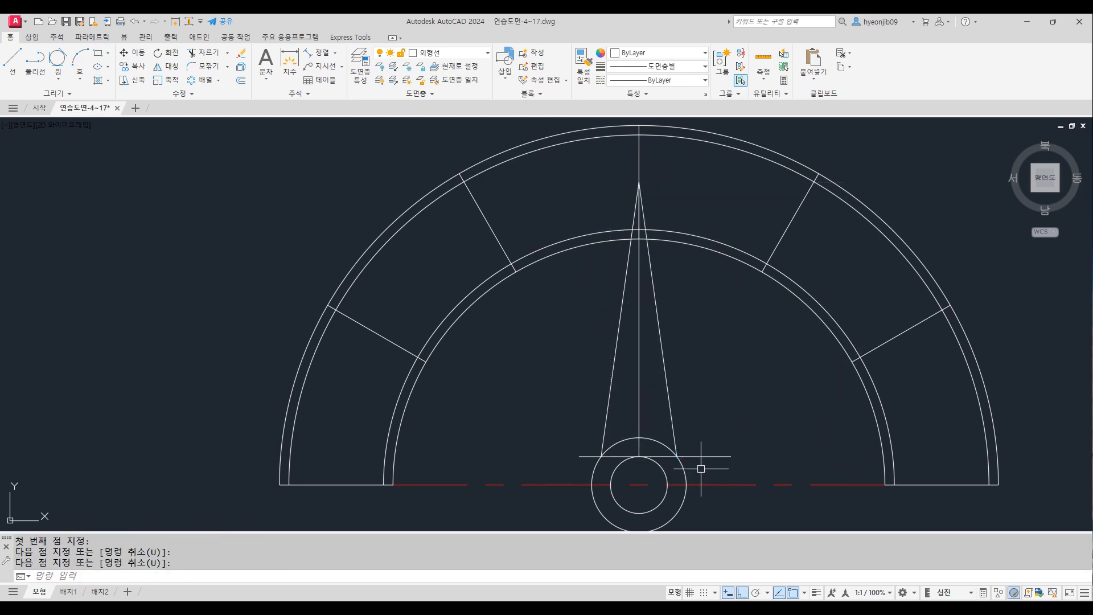
{"action": "left_click", "coordinate": [709, 456]}
{"action": "key", "text": "Delete"}
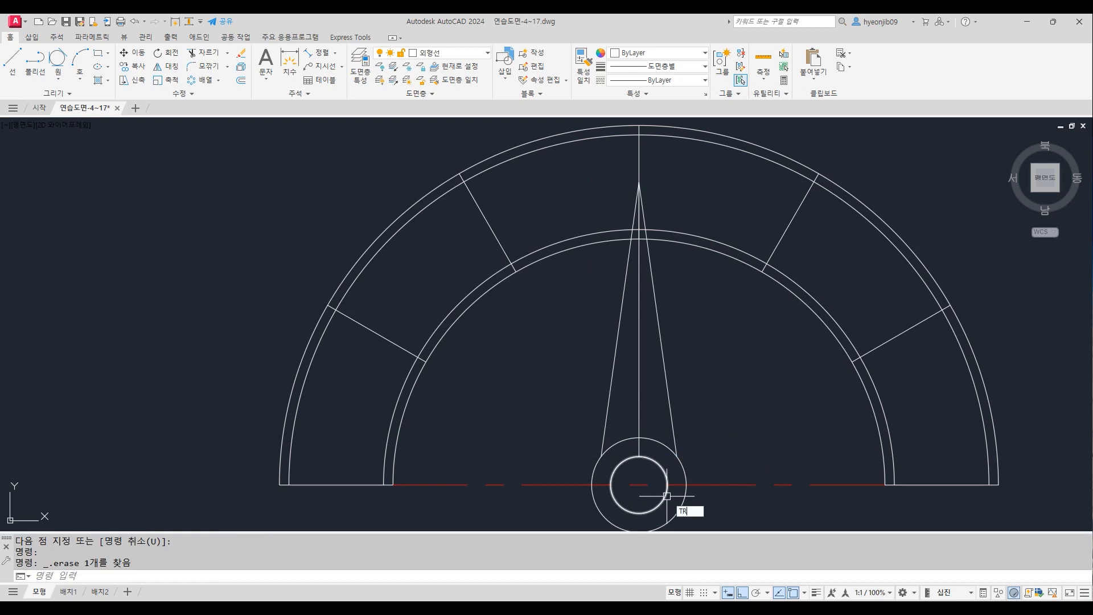
Step: Trim the radius 5 circle's upper arc between the needle's sides and erase the vertical construction line down the needle's middle
{"action": "key", "text": "Return"}
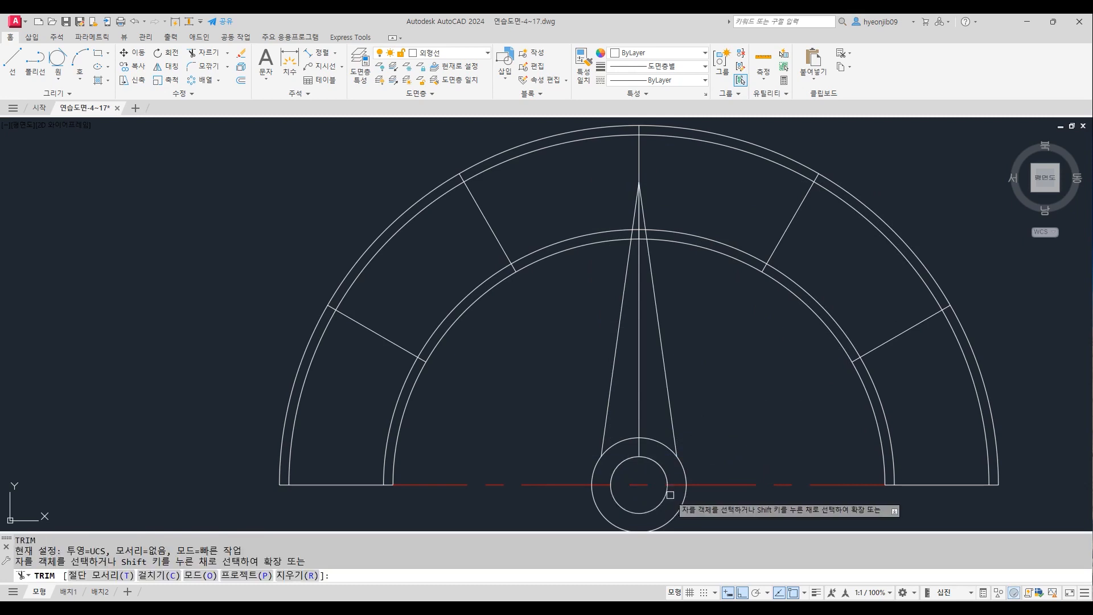
{"action": "left_click", "coordinate": [662, 444]}
{"action": "left_click", "coordinate": [622, 442]}
{"action": "key", "text": "Escape"}
{"action": "left_click", "coordinate": [640, 348]}
{"action": "key", "text": "Delete"}
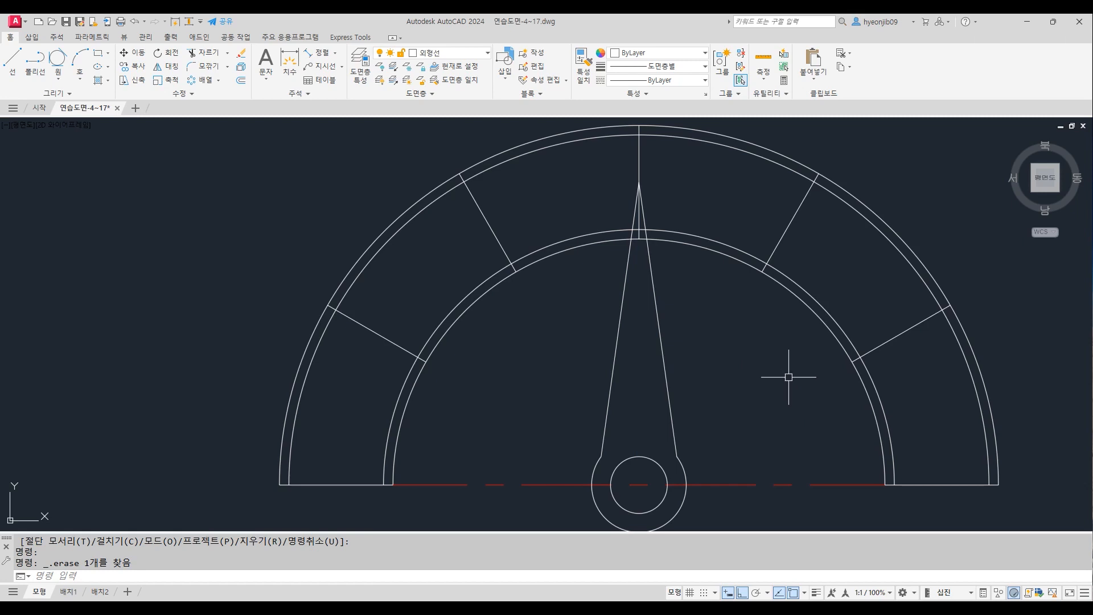
Step: Trim the ends of the two right radial division lines so they span only between the two middle arcs of the gauge
{"action": "scroll", "coordinate": [782, 378], "scroll_direction": "down", "scroll_amount": 1}
{"action": "scroll", "coordinate": [770, 383], "scroll_direction": "up", "scroll_amount": 1}
{"action": "scroll", "coordinate": [954, 338], "scroll_direction": "up", "scroll_amount": 2}
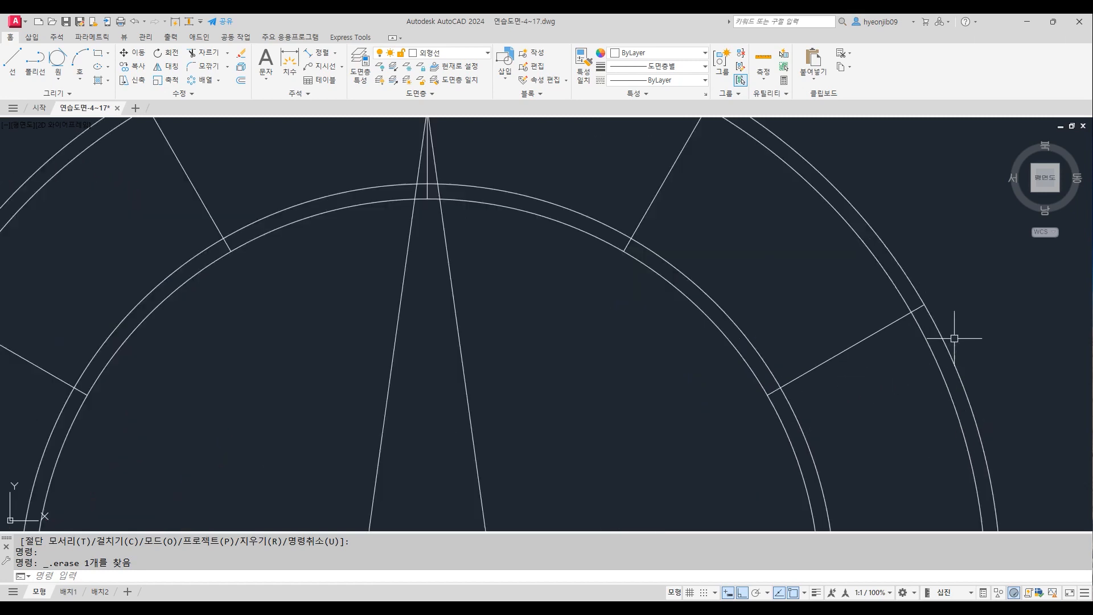
{"action": "scroll", "coordinate": [950, 306], "scroll_direction": "up", "scroll_amount": 2}
{"action": "type", "text": "tr"}
{"action": "key", "text": "Return"}
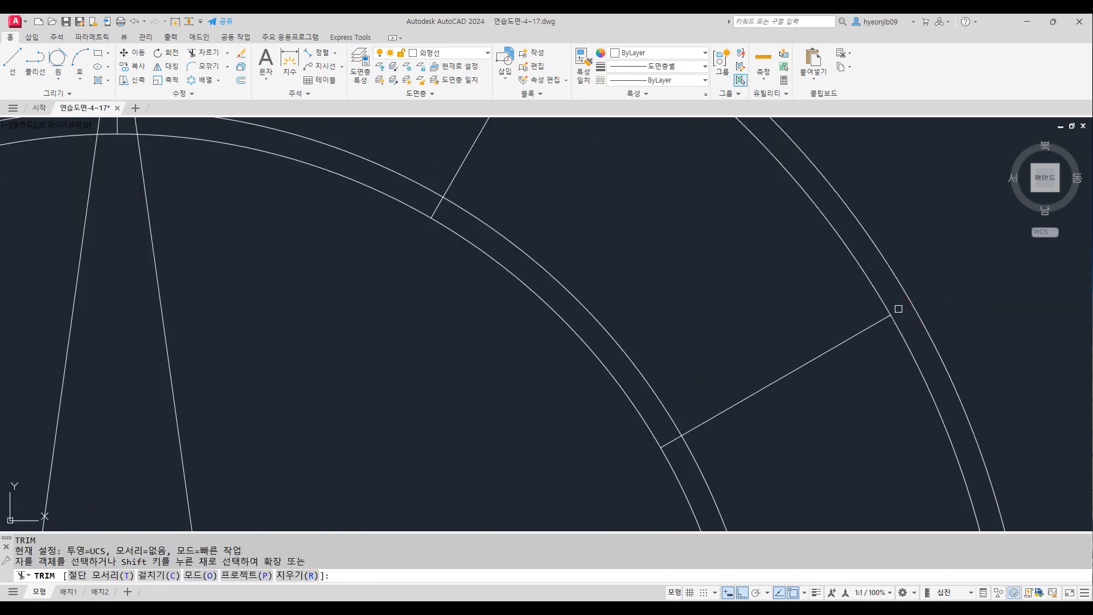
{"action": "scroll", "coordinate": [786, 481], "scroll_direction": "down", "scroll_amount": 2}
{"action": "scroll", "coordinate": [737, 281], "scroll_direction": "down", "scroll_amount": 1}
{"action": "scroll", "coordinate": [669, 289], "scroll_direction": "up", "scroll_amount": 4}
{"action": "scroll", "coordinate": [740, 279], "scroll_direction": "down", "scroll_amount": 2}
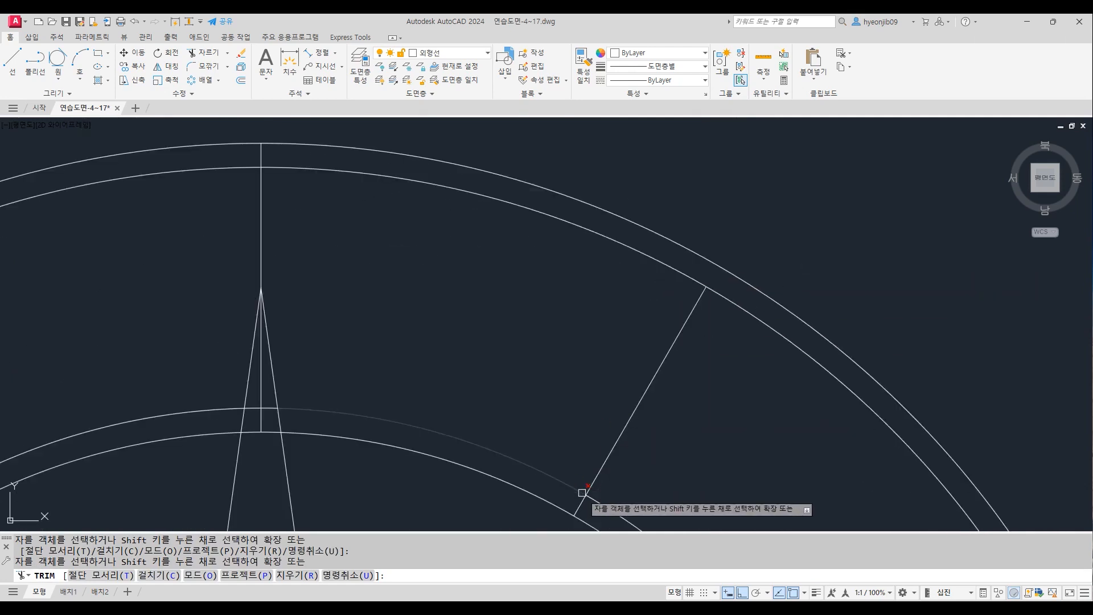
Step: Trim the vertical division line's outer end, and cut away the line and arc pieces lying inside the needle
{"action": "left_click", "coordinate": [261, 154]}
{"action": "left_click", "coordinate": [260, 385]}
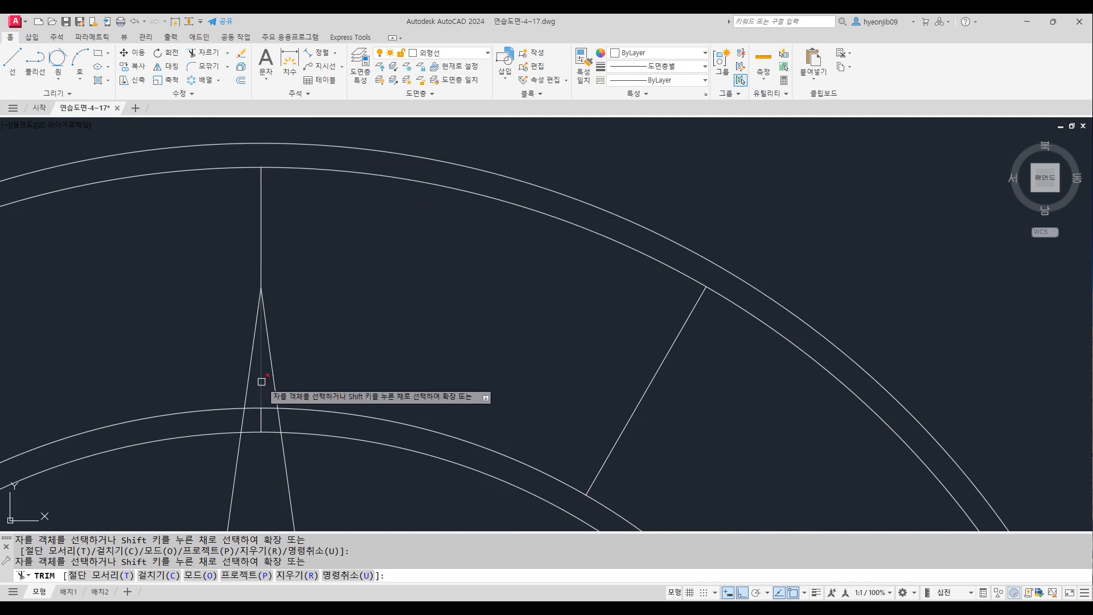
{"action": "scroll", "coordinate": [640, 312], "scroll_direction": "down", "scroll_amount": 3}
{"action": "scroll", "coordinate": [464, 369], "scroll_direction": "up", "scroll_amount": 3}
{"action": "left_click", "coordinate": [504, 324]}
{"action": "left_click", "coordinate": [500, 348]}
{"action": "left_click", "coordinate": [514, 348]}
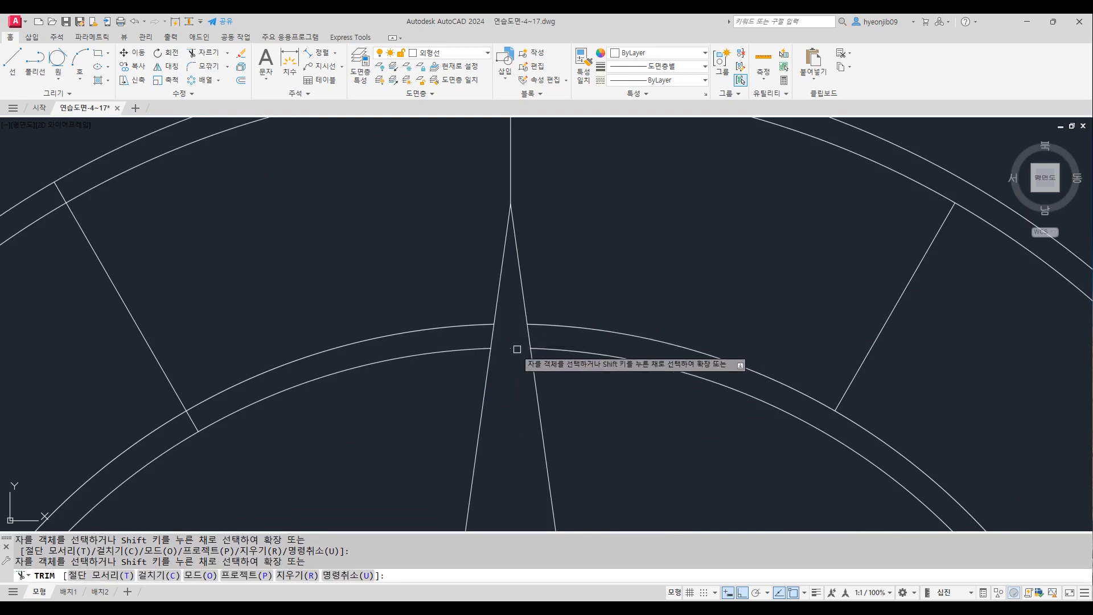
Step: Erase the leftover fragment inside the needle near the inner arcs
{"action": "scroll", "coordinate": [507, 351], "scroll_direction": "up", "scroll_amount": 5}
{"action": "key", "text": "Escape"}
{"action": "left_click", "coordinate": [539, 320]}
{"action": "left_click", "coordinate": [507, 378]}
{"action": "key", "text": "Delete"}
{"action": "scroll", "coordinate": [817, 314], "scroll_direction": "down", "scroll_amount": 9}
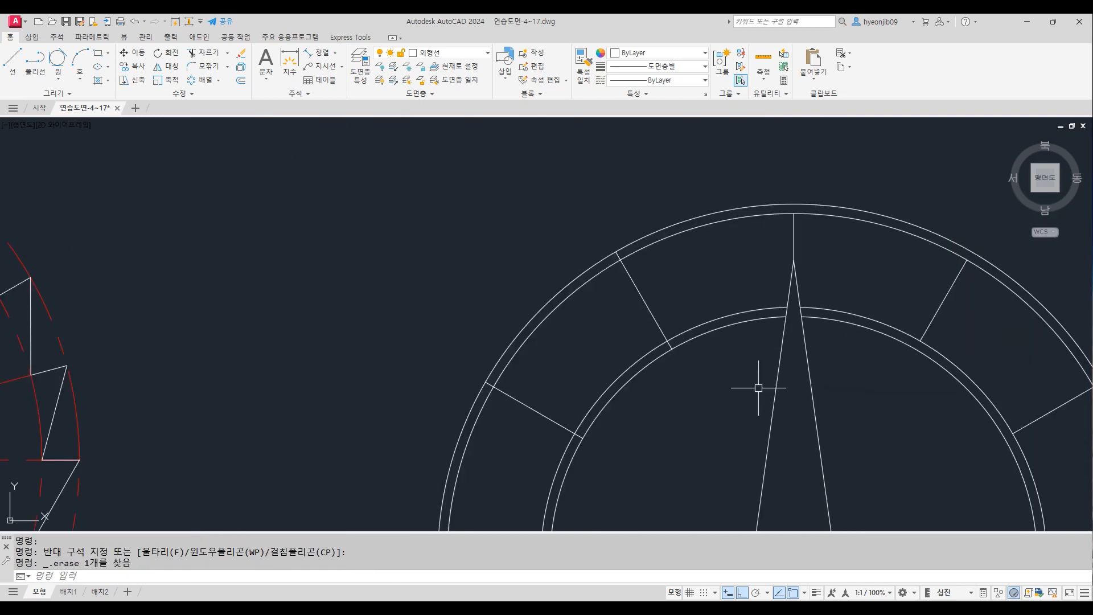
Step: Trim the ends of the two left radial division lines back to the two middle arcs of the gauge
{"action": "scroll", "coordinate": [761, 385], "scroll_direction": "up", "scroll_amount": 1}
{"action": "scroll", "coordinate": [629, 214], "scroll_direction": "up", "scroll_amount": 3}
{"action": "type", "text": "tr"}
{"action": "key", "text": "Return"}
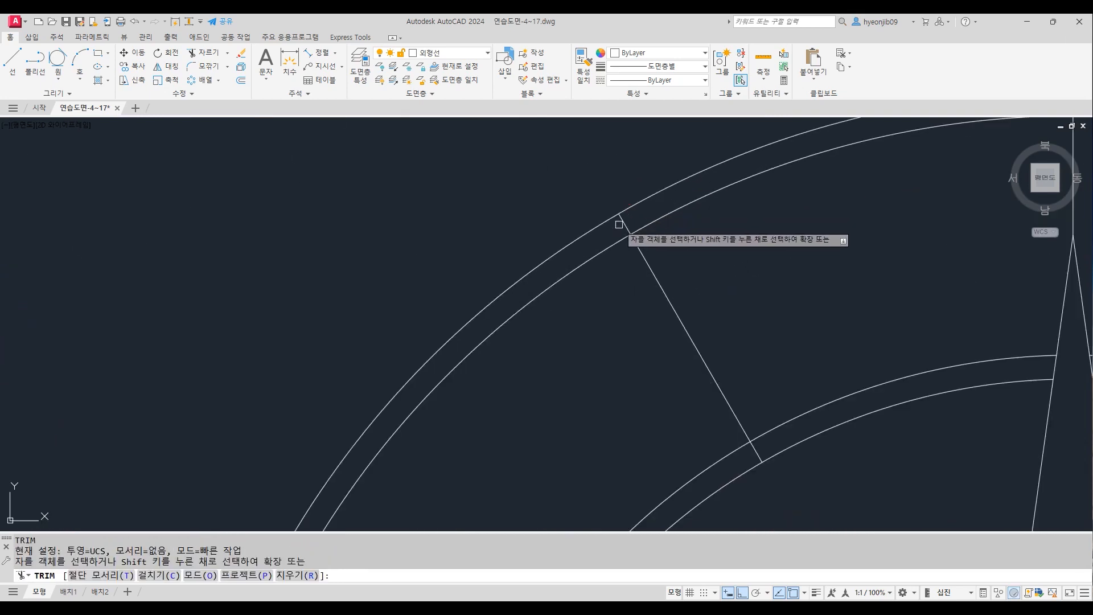
{"action": "left_click", "coordinate": [621, 225]}
{"action": "left_click", "coordinate": [756, 453]}
{"action": "scroll", "coordinate": [823, 250], "scroll_direction": "down", "scroll_amount": 3}
{"action": "scroll", "coordinate": [633, 370], "scroll_direction": "up", "scroll_amount": 4}
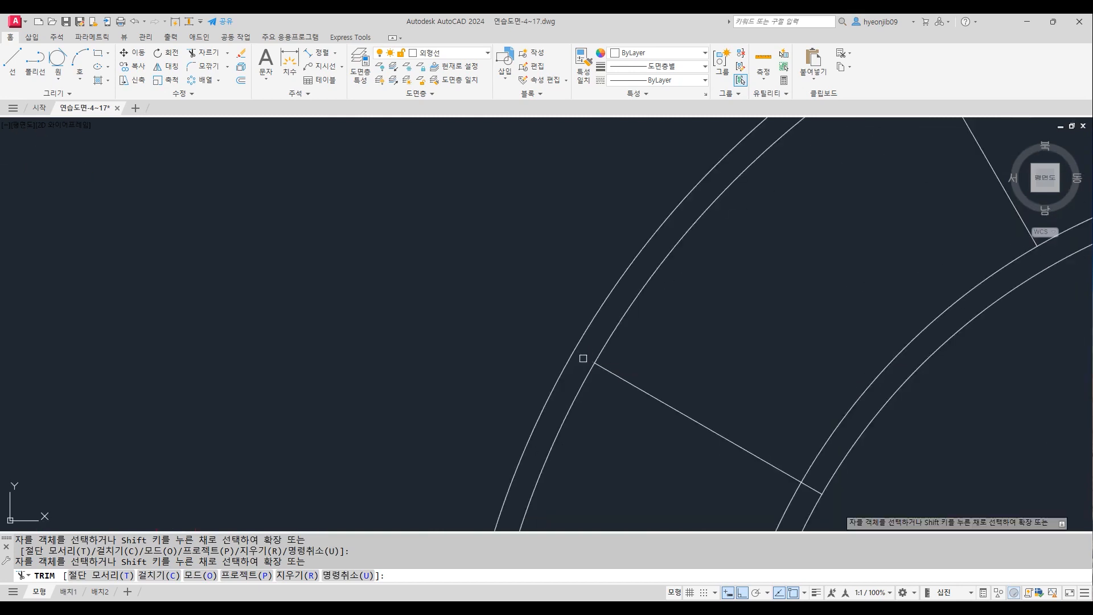
{"action": "scroll", "coordinate": [755, 378], "scroll_direction": "down", "scroll_amount": 5}
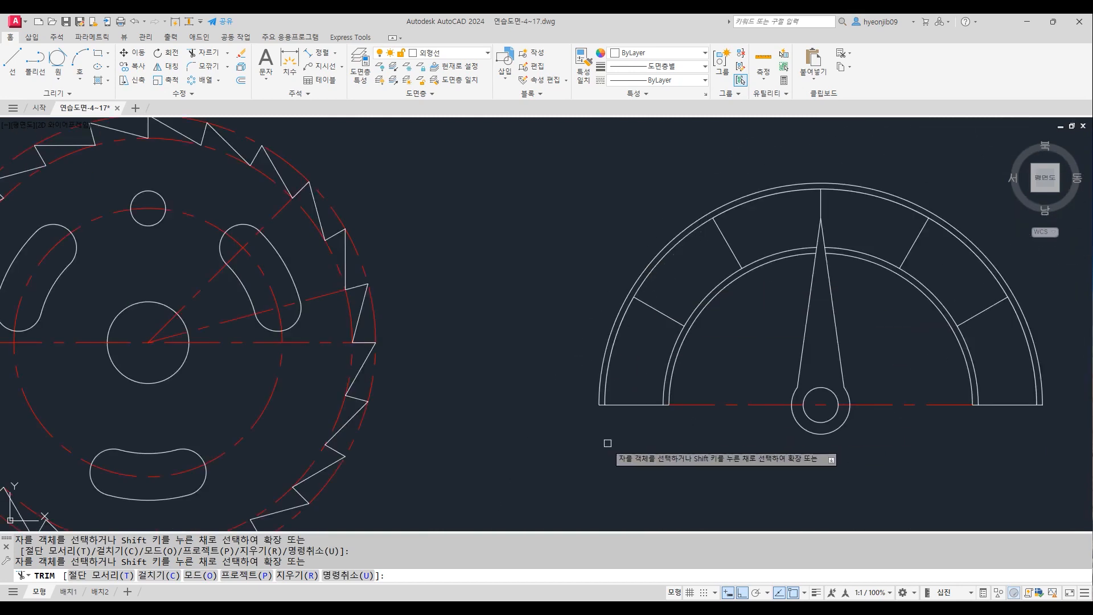
{"action": "key", "text": "Return"}
{"action": "middle_click_drag", "start_coordinate": [785, 442], "coordinate": [658, 457]}
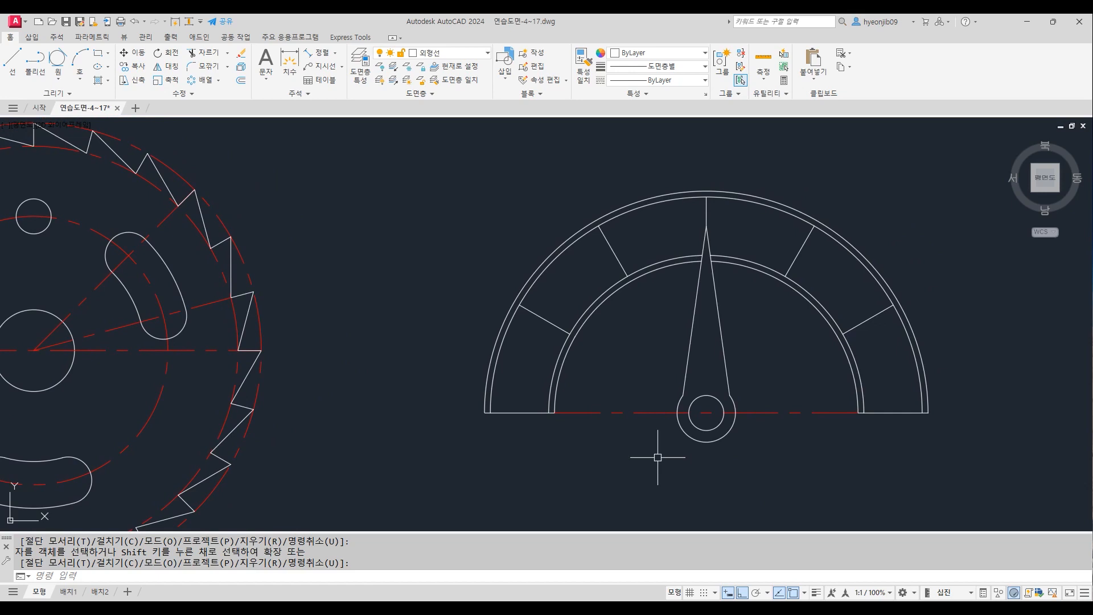
Step: Hatch the needle and the ring around its hub hole with the SOLID pattern in color 8
{"action": "left_click", "coordinate": [98, 80]}
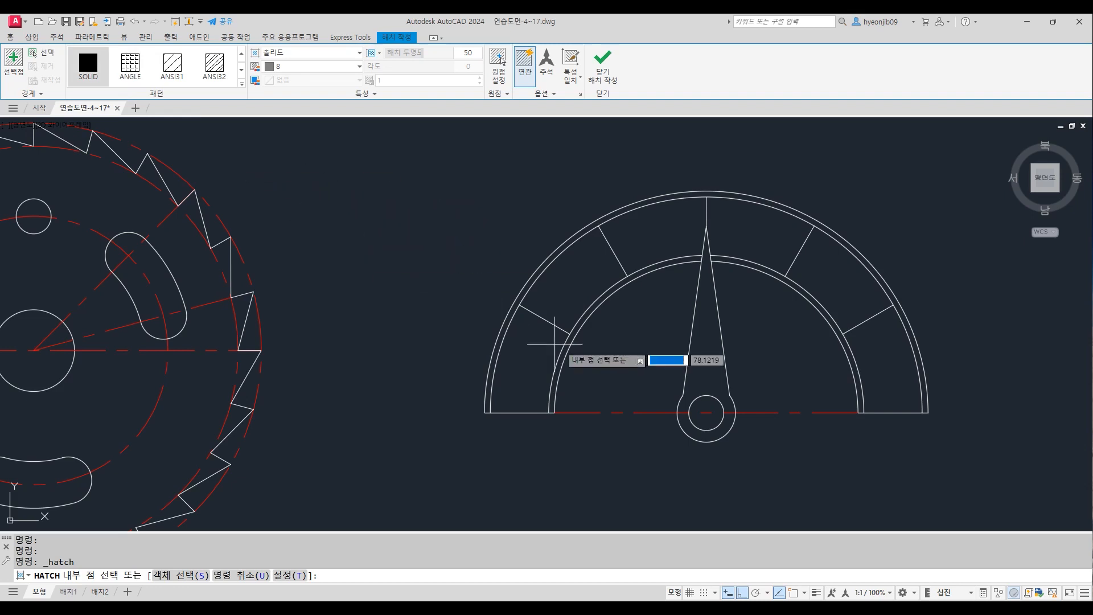
{"action": "left_click", "coordinate": [710, 376]}
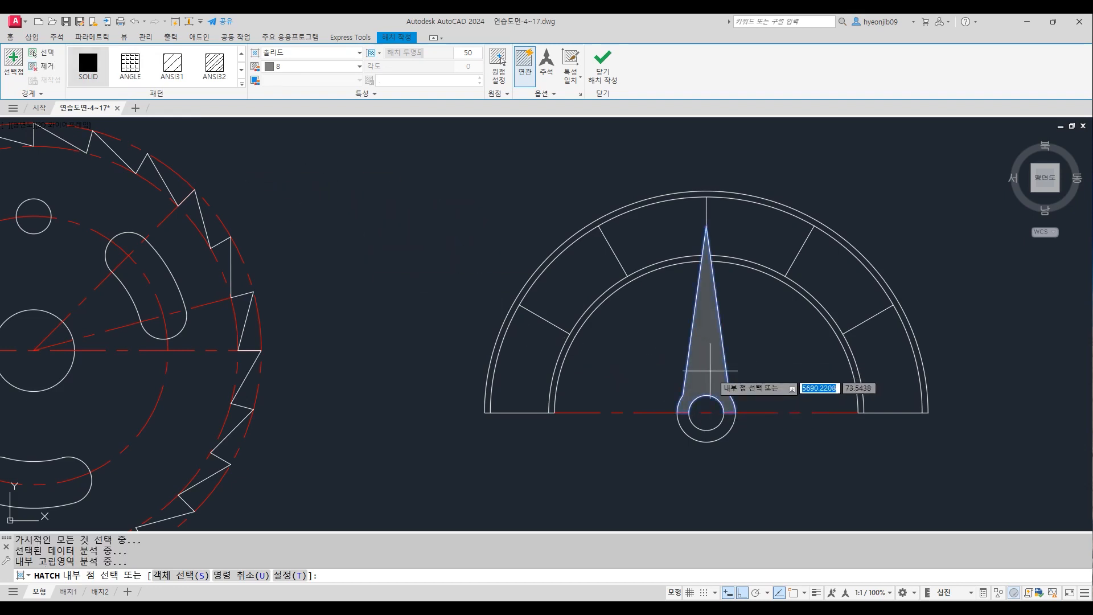
{"action": "scroll", "coordinate": [702, 441], "scroll_direction": "up", "scroll_amount": 4}
{"action": "left_click", "coordinate": [706, 428]}
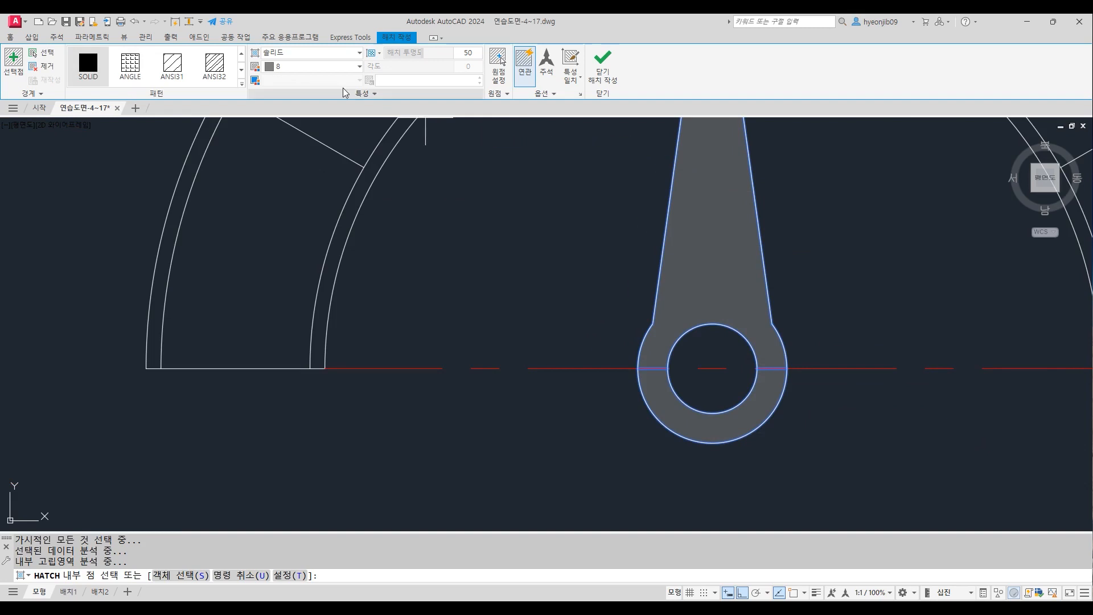
{"action": "left_click", "coordinate": [360, 67]}
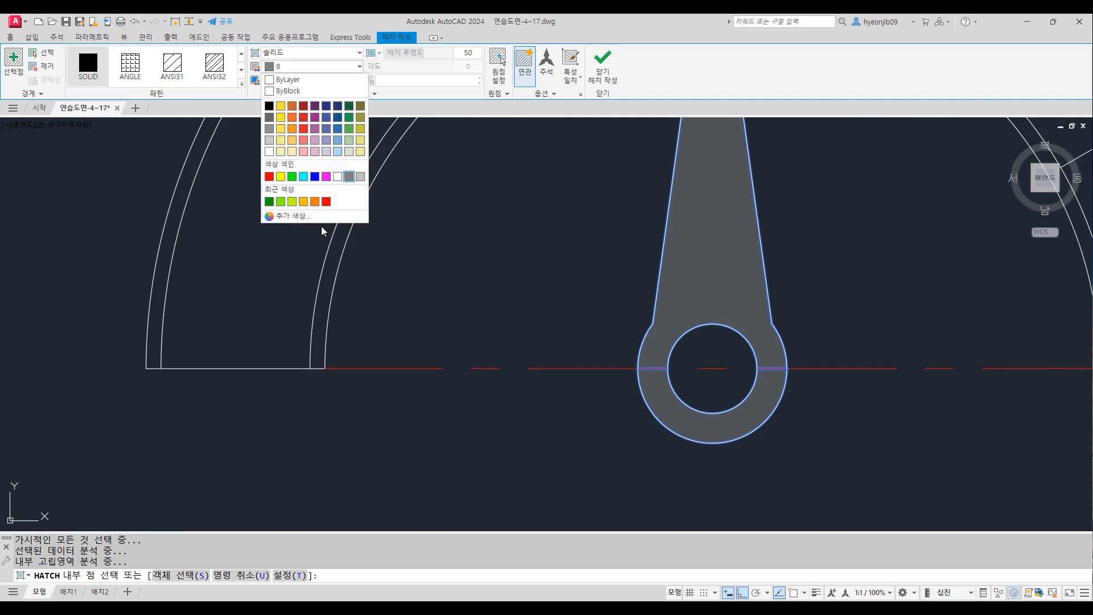
{"action": "left_click", "coordinate": [349, 177]}
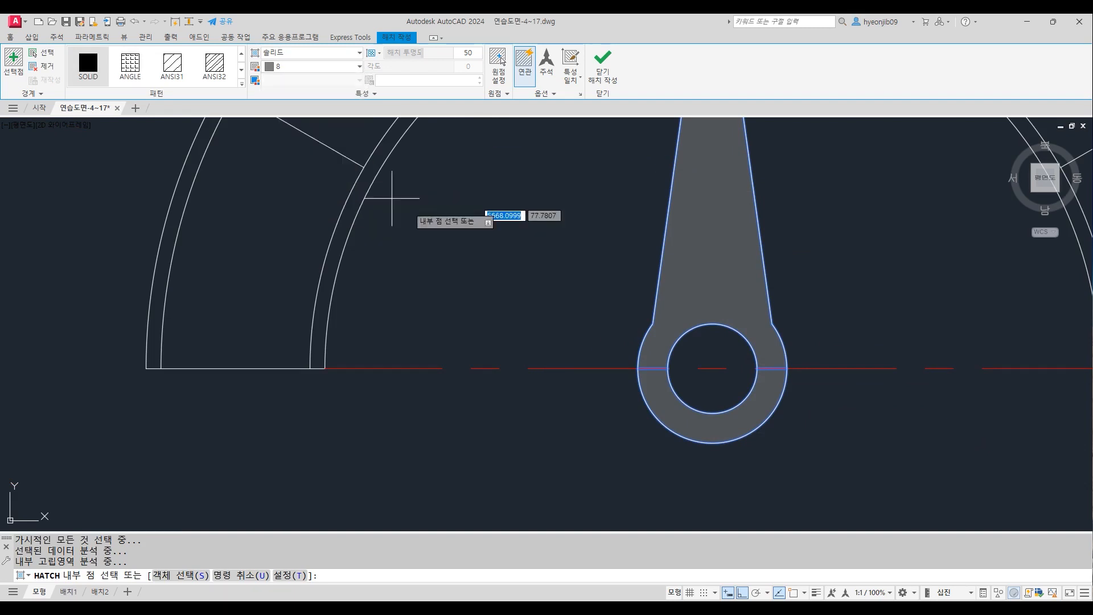
{"action": "scroll", "coordinate": [563, 336], "scroll_direction": "down", "scroll_amount": 4}
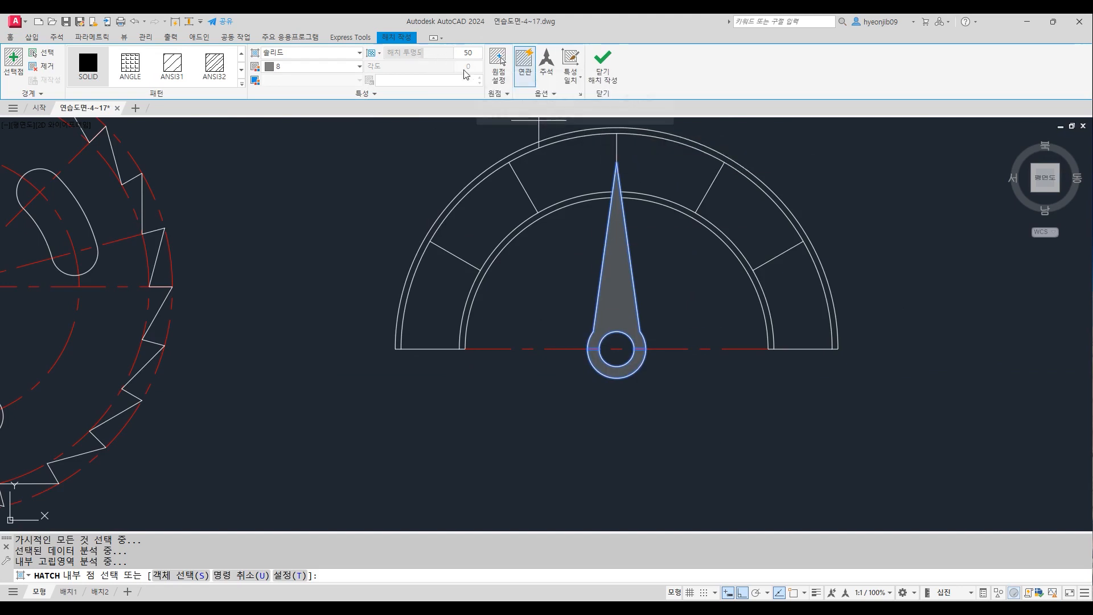
{"action": "left_click", "coordinate": [603, 63]}
{"action": "middle_click_drag", "start_coordinate": [692, 275], "coordinate": [662, 320]}
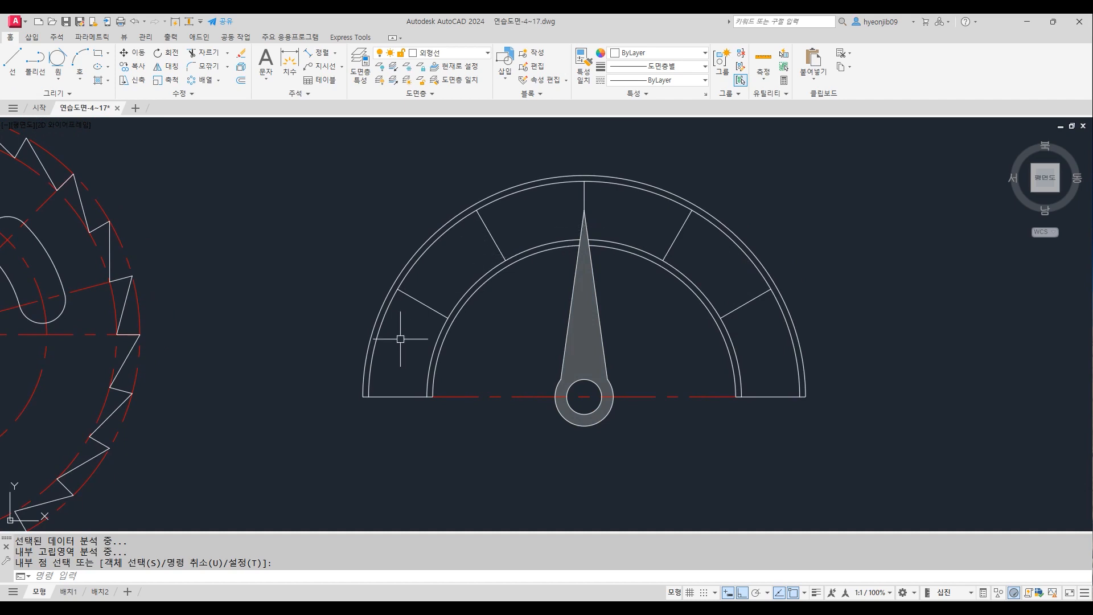
Step: Fill all six segments of the gauge band with a SOLID hatch in color 8
{"action": "left_click", "coordinate": [98, 83]}
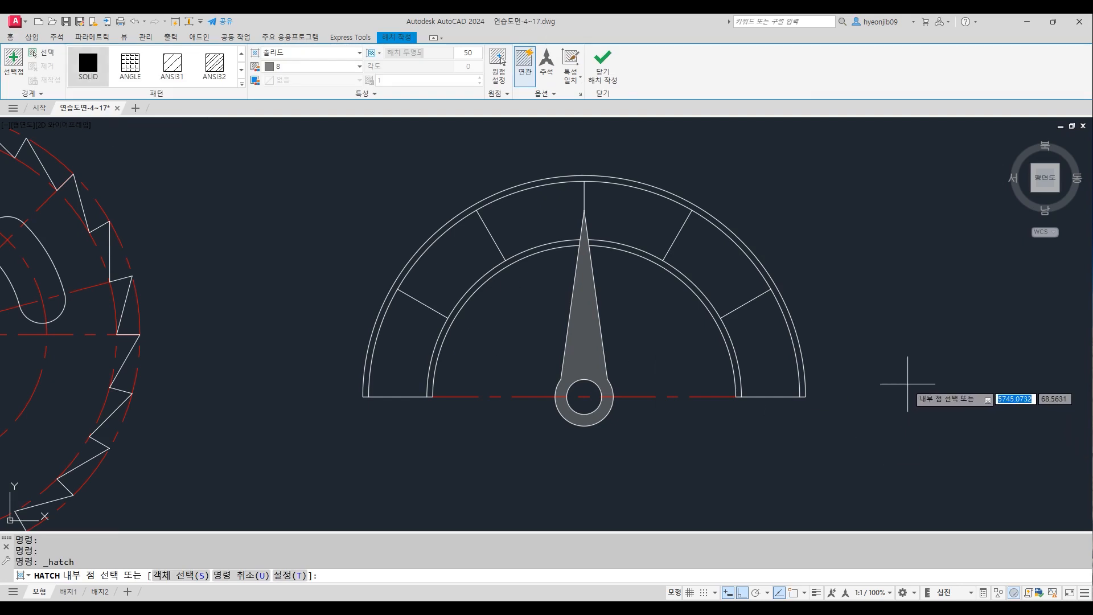
{"action": "left_click", "coordinate": [780, 350]}
{"action": "left_click", "coordinate": [703, 259]}
{"action": "left_click", "coordinate": [632, 219]}
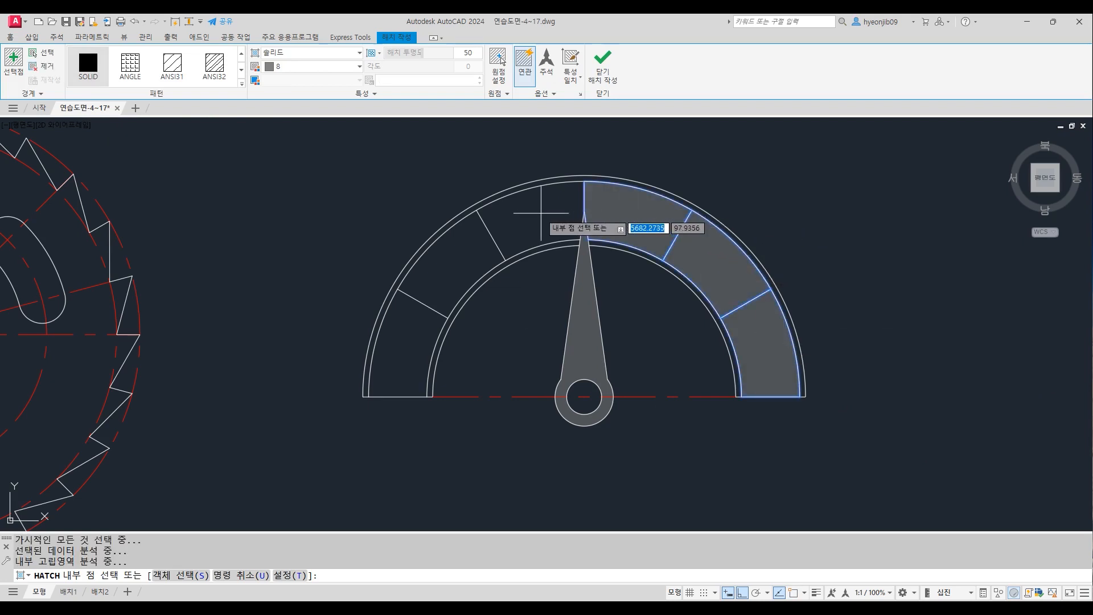
{"action": "left_click", "coordinate": [521, 225]}
{"action": "left_click", "coordinate": [450, 256]}
{"action": "left_click", "coordinate": [378, 341]}
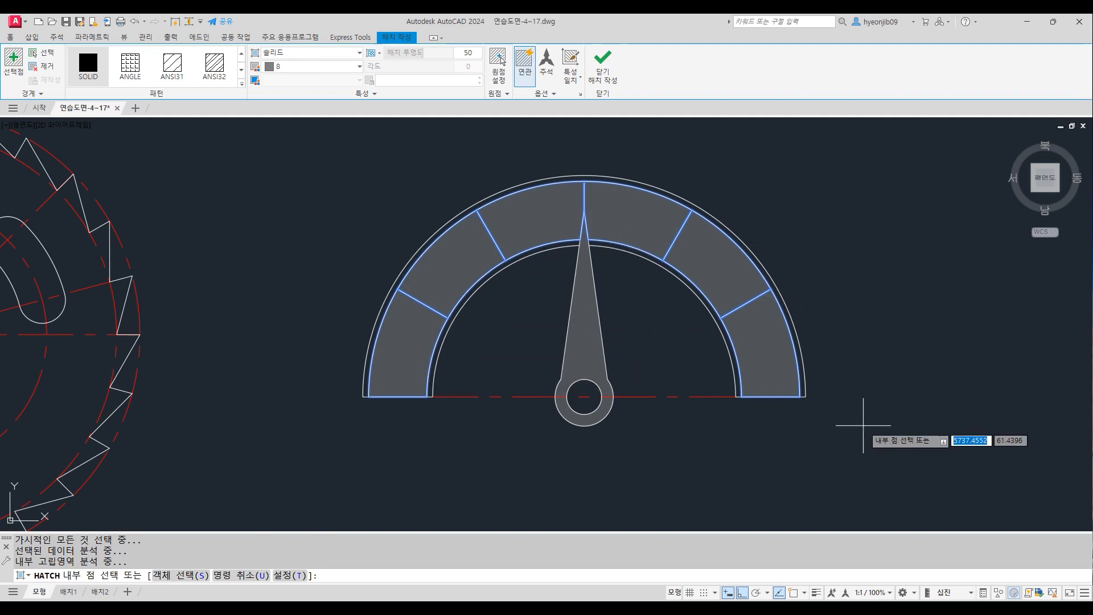
{"action": "left_click", "coordinate": [620, 81]}
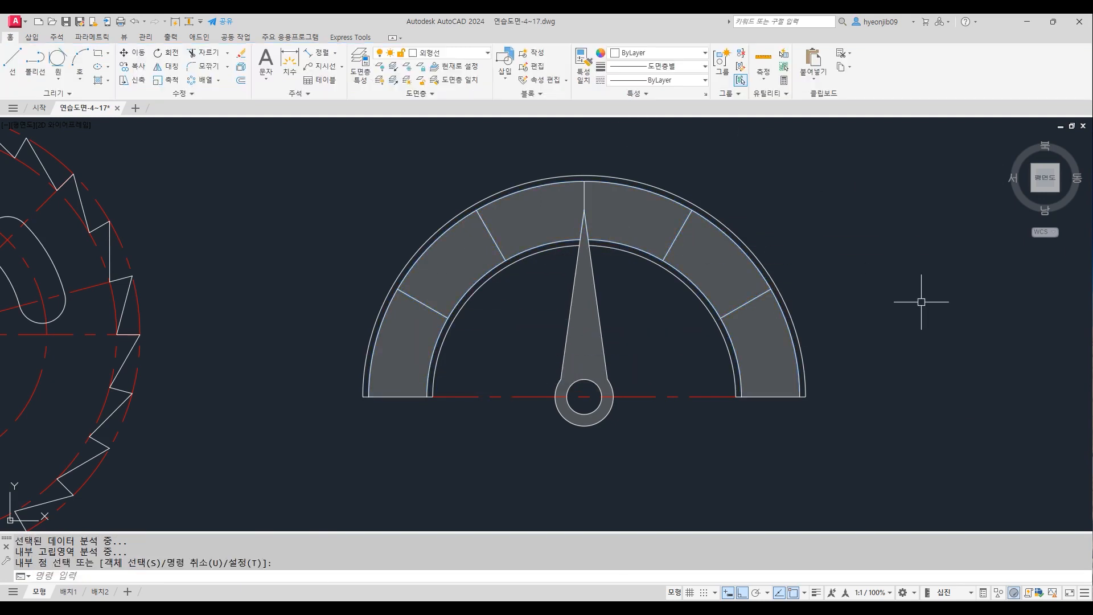
Step: Split the gauge band's hatch into separate hatches, one for each segment
{"action": "left_click", "coordinate": [726, 252]}
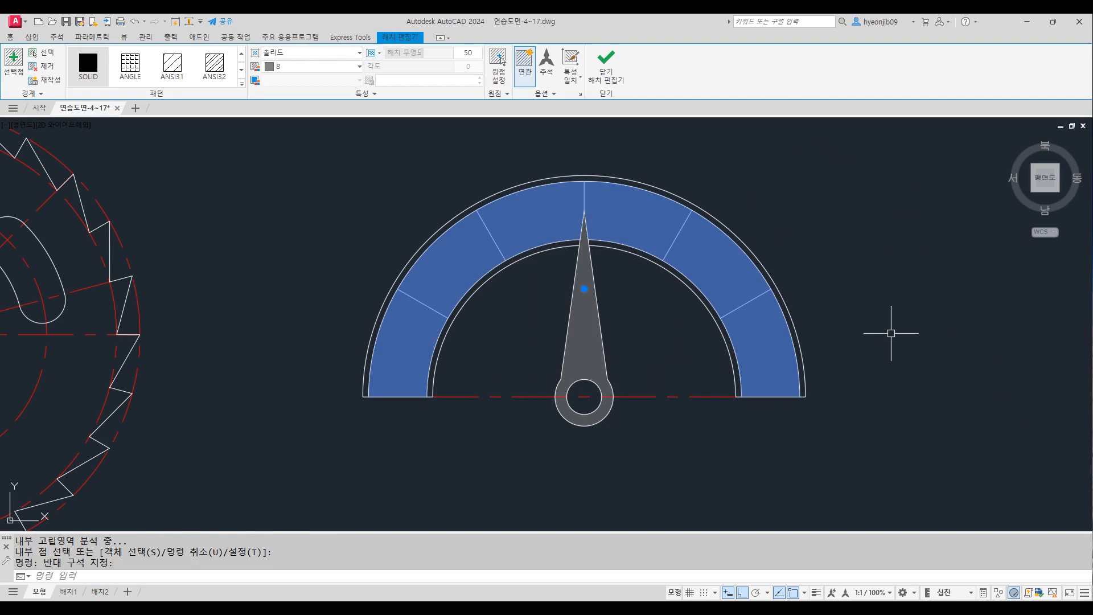
{"action": "left_click", "coordinate": [554, 94]}
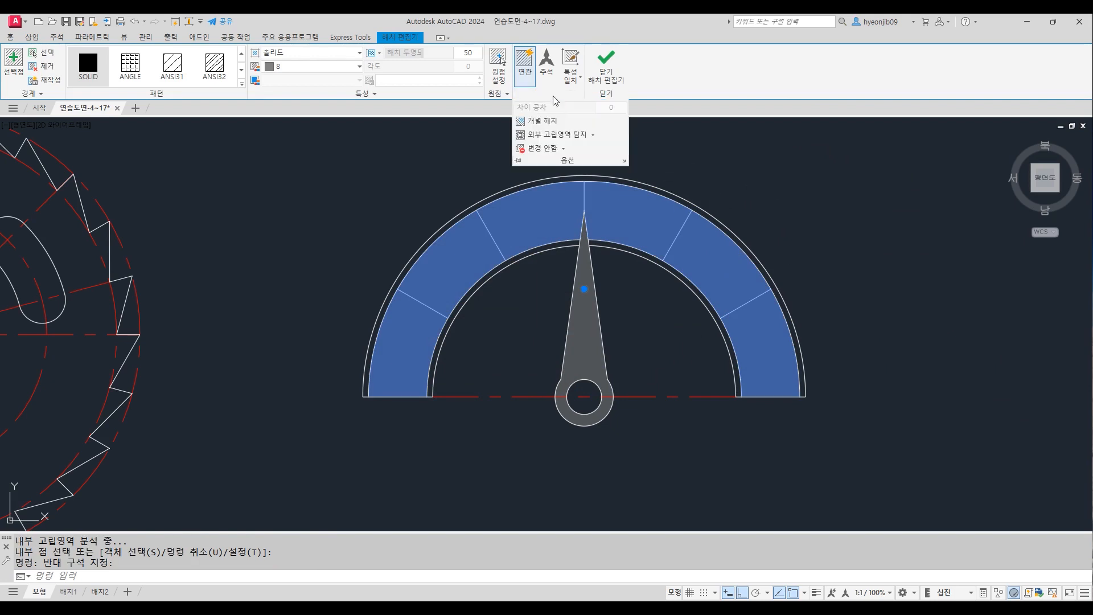
{"action": "left_click", "coordinate": [544, 121]}
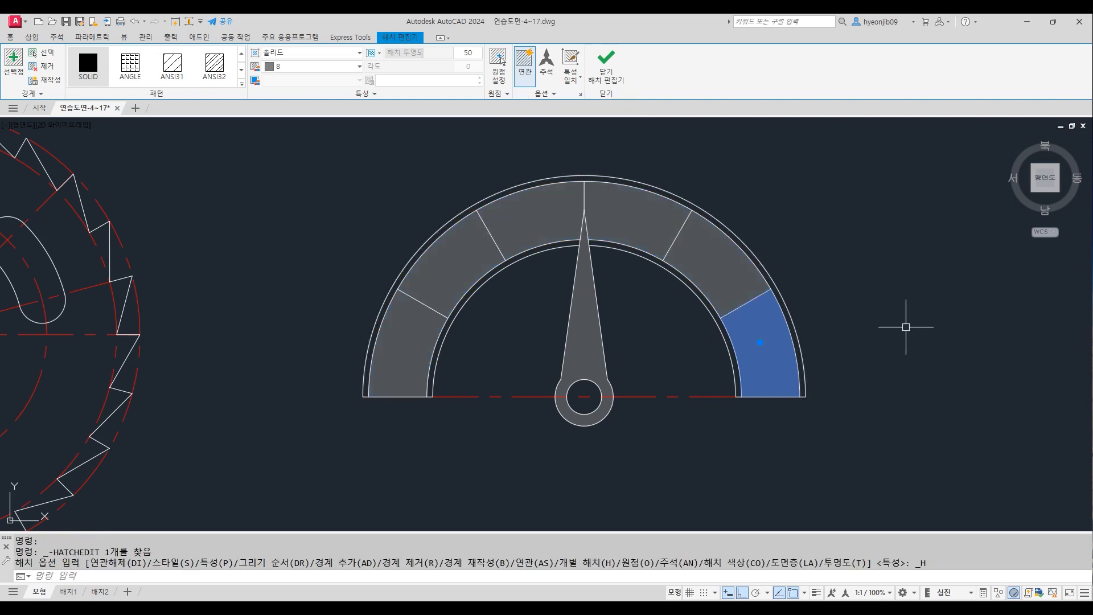
{"action": "key", "text": "Escape"}
Step: Check the gauge band segment by segment to see whether each hatch is an individual object
{"action": "left_click", "coordinate": [753, 316]}
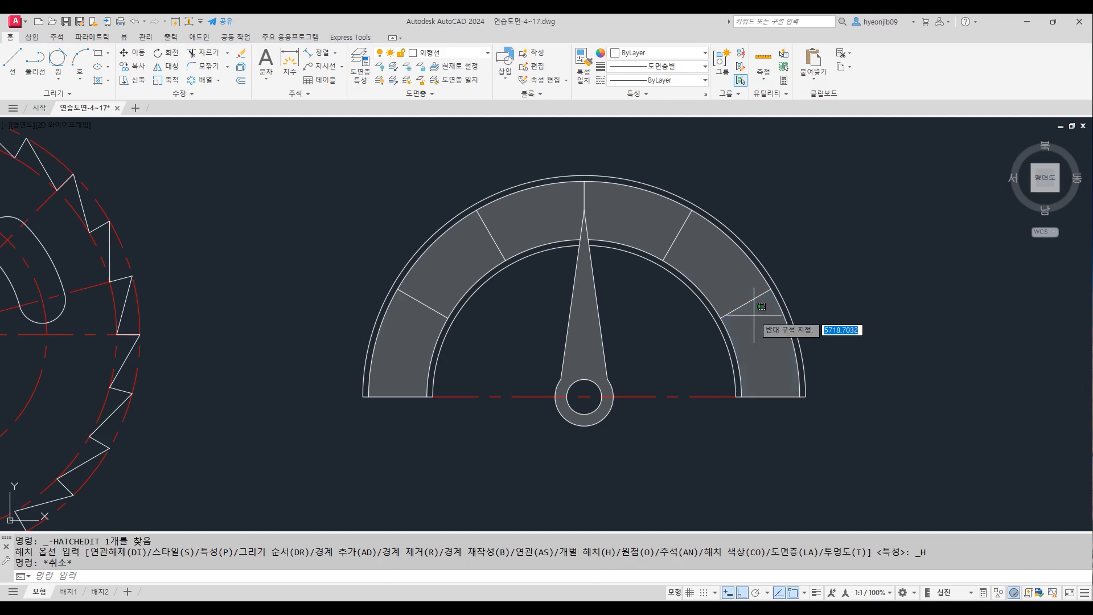
{"action": "key", "text": "Escape"}
{"action": "left_click", "coordinate": [718, 267]}
{"action": "left_click", "coordinate": [632, 214]}
{"action": "left_click", "coordinate": [538, 208]}
{"action": "left_click", "coordinate": [468, 245]}
{"action": "key", "text": "Escape"}
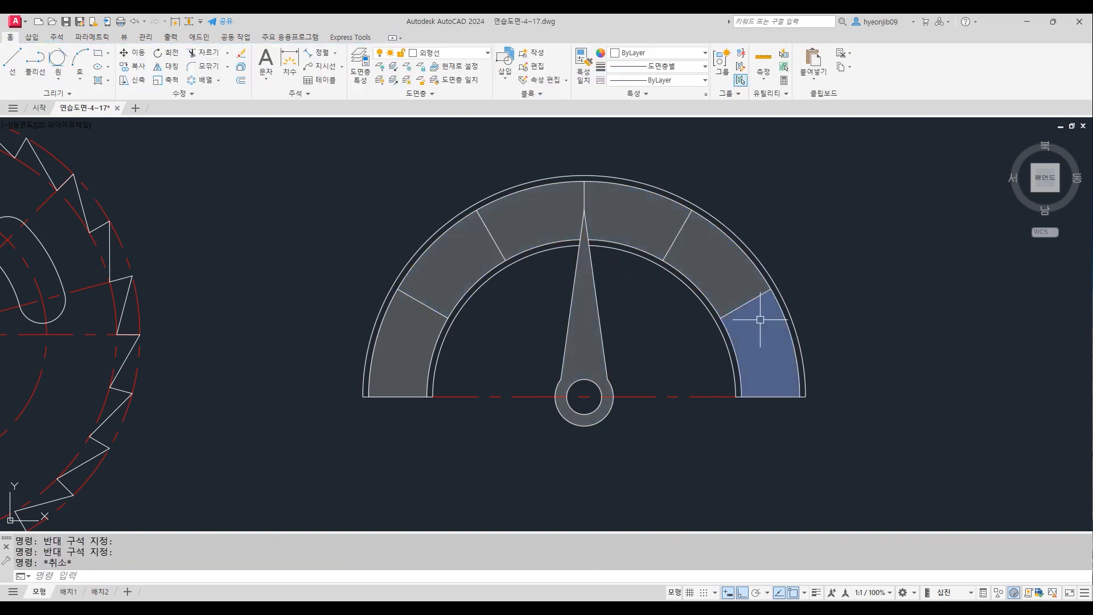
{"action": "middle_click_drag", "start_coordinate": [883, 266], "coordinate": [717, 280]}
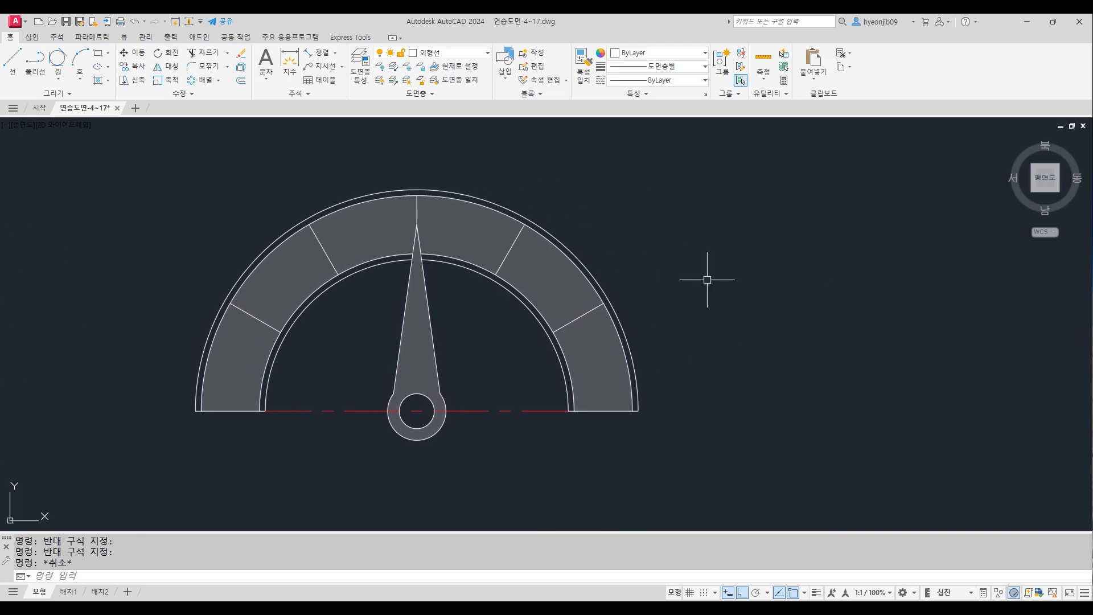
Step: Set the hatch color of the gauge band's lowest right segment to color 10
{"action": "key", "text": "ctrl+1"}
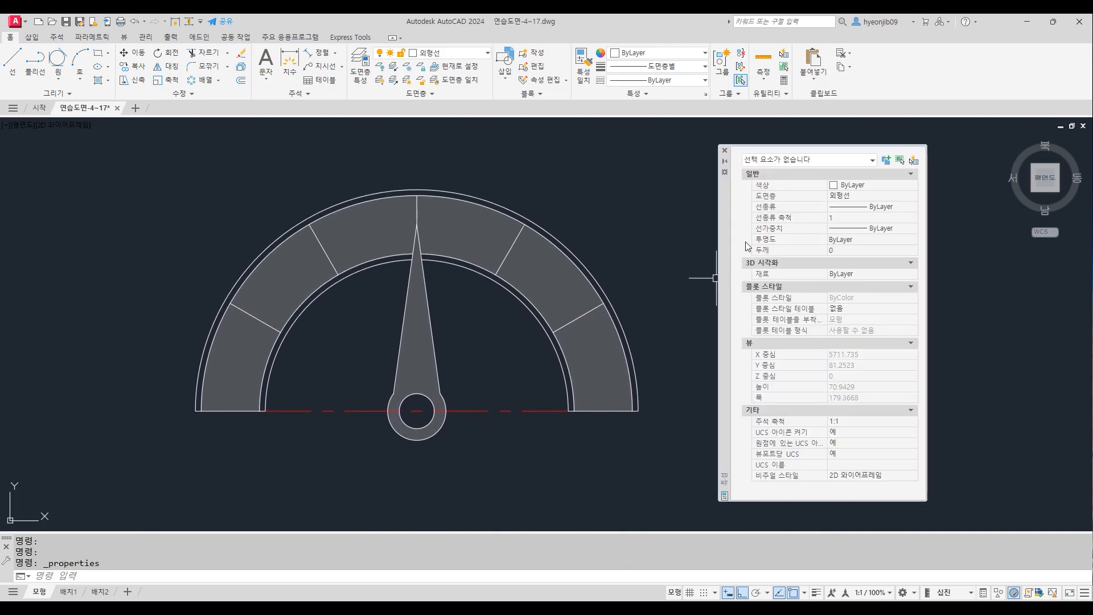
{"action": "left_click_drag", "start_coordinate": [725, 242], "coordinate": [711, 216]}
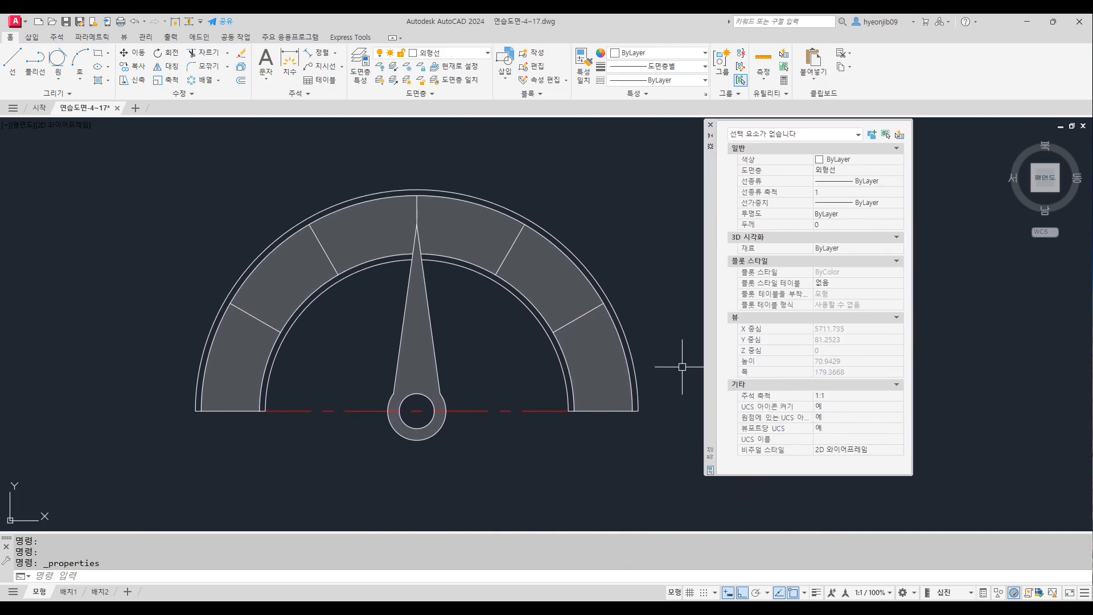
{"action": "left_click", "coordinate": [595, 350]}
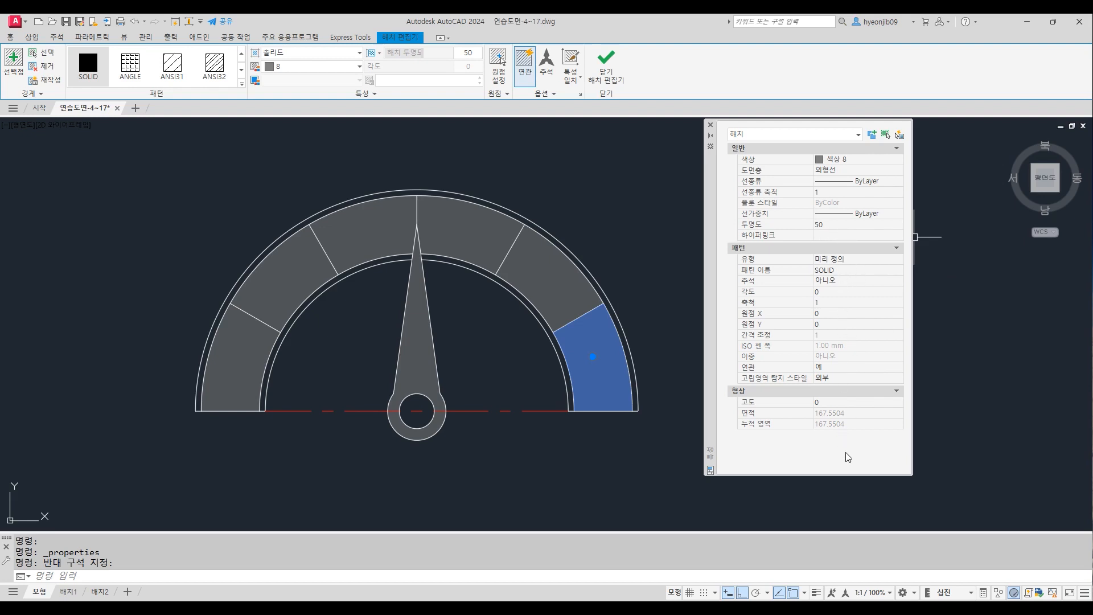
{"action": "left_click", "coordinate": [865, 161]}
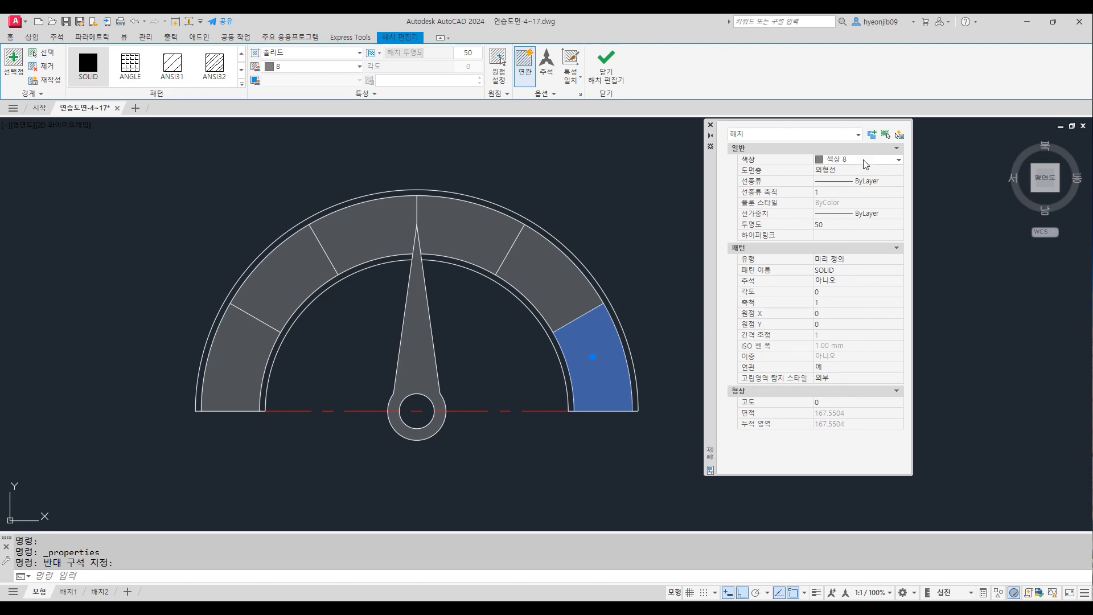
{"action": "left_click", "coordinate": [867, 161]}
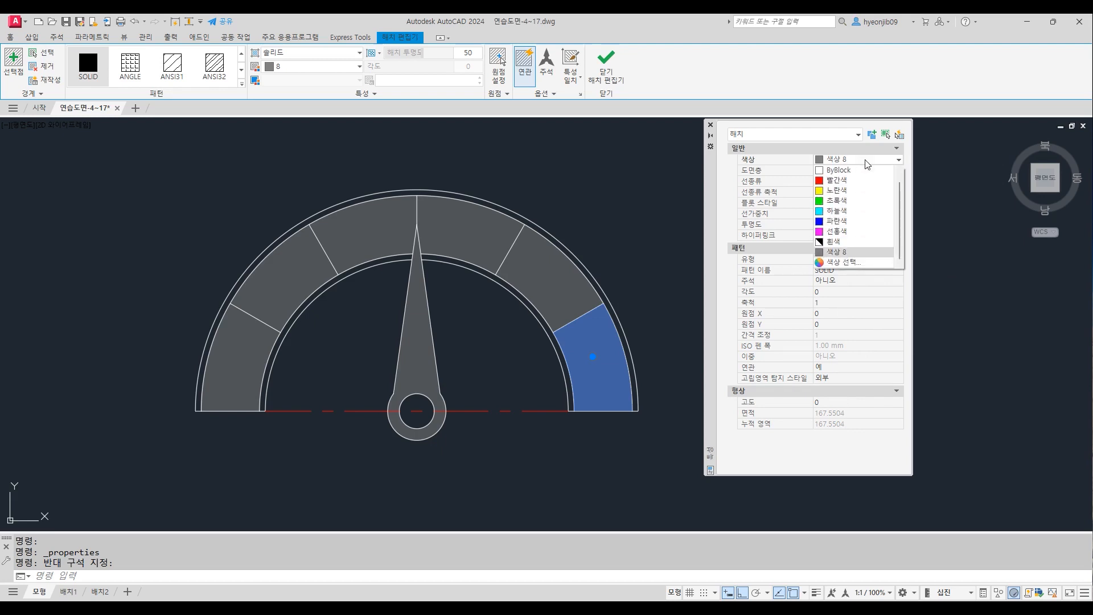
{"action": "left_click", "coordinate": [857, 263]}
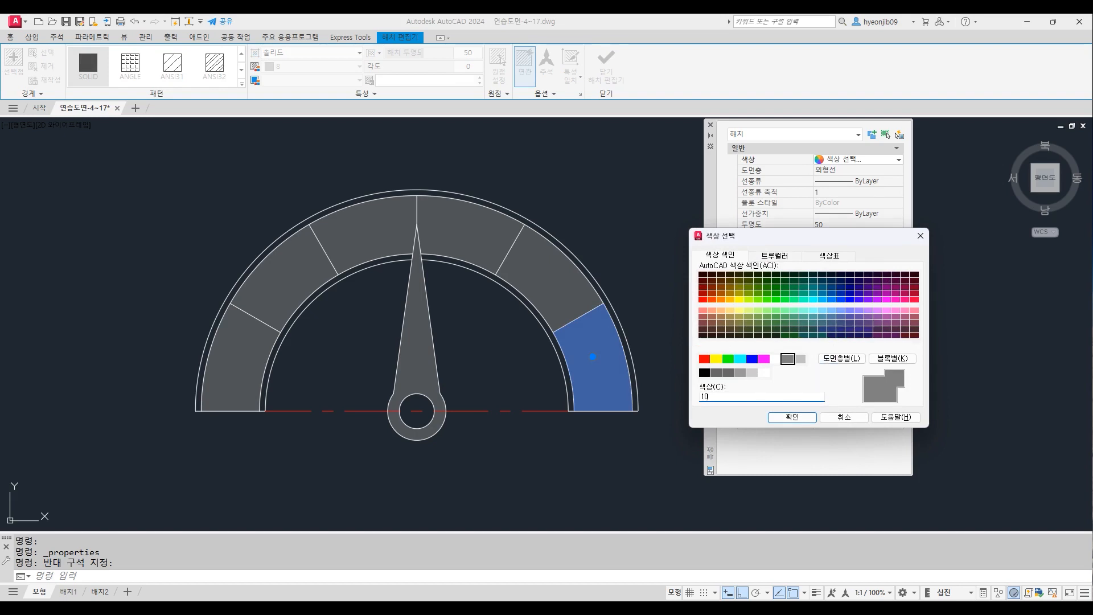
{"action": "type", "text": "10"}
{"action": "key", "text": "Return"}
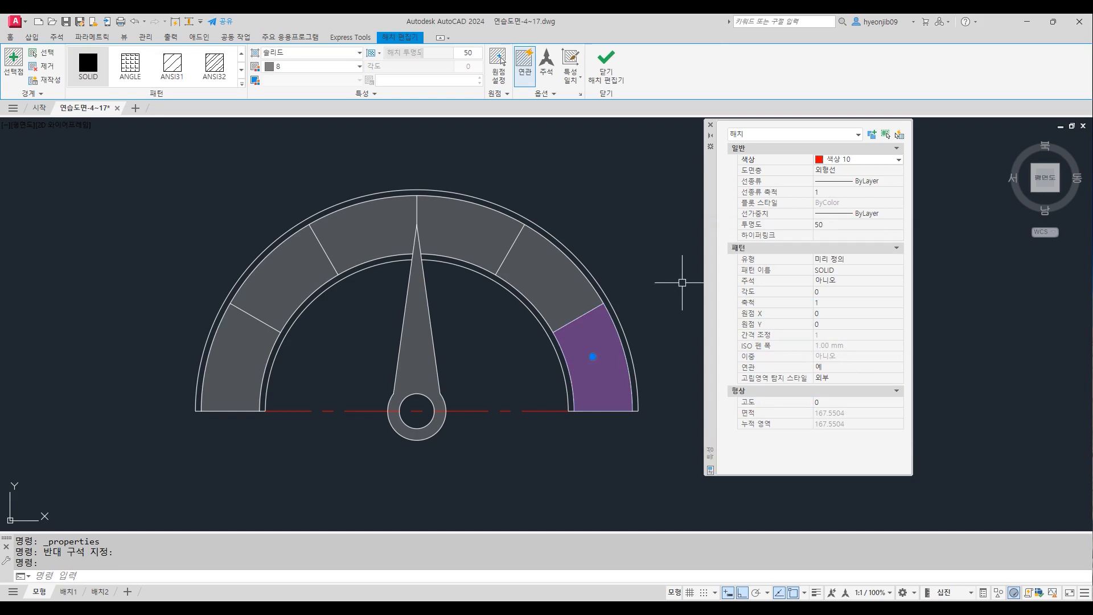
{"action": "key", "text": "Escape"}
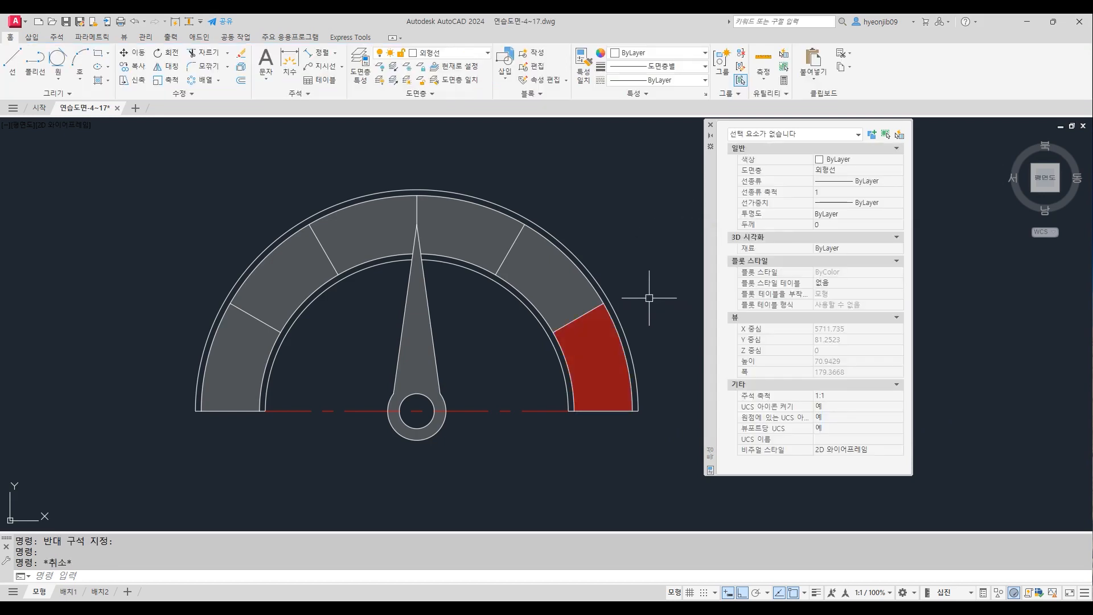
Step: Change the hatch of the middle segment on the gauge band's right half to color 30
{"action": "left_click", "coordinate": [562, 278]}
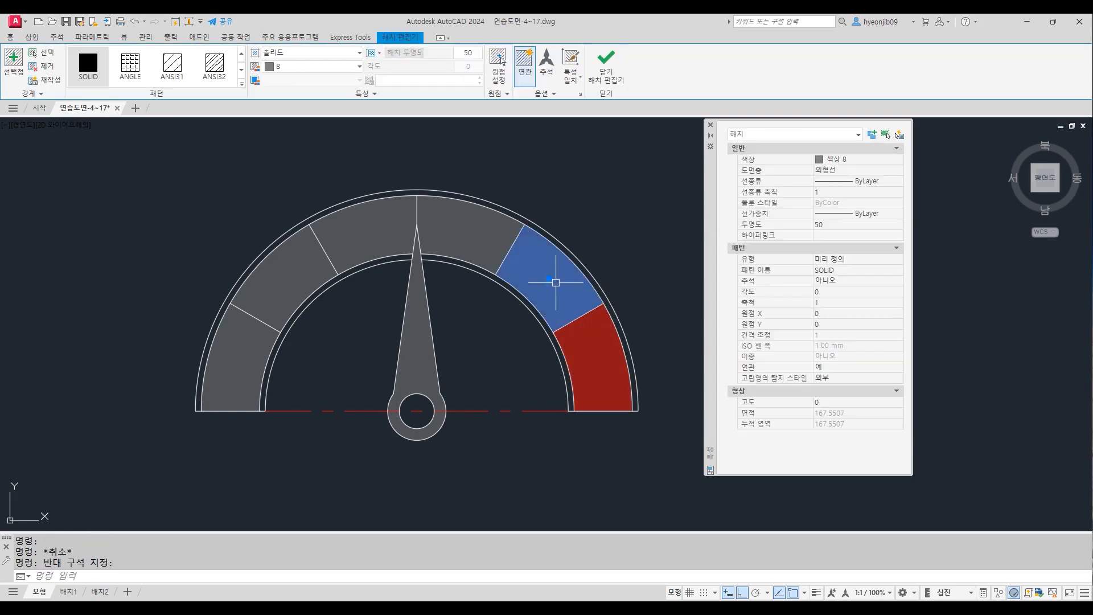
{"action": "left_click", "coordinate": [857, 161]}
{"action": "left_click", "coordinate": [870, 164]}
{"action": "left_click", "coordinate": [873, 264]}
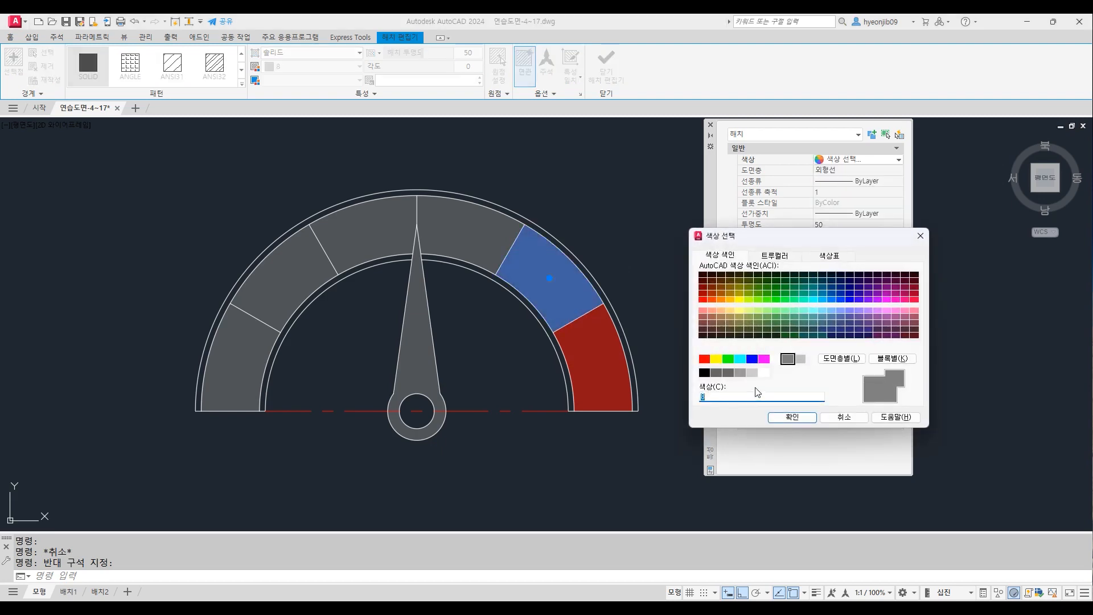
{"action": "type", "text": "30"}
{"action": "key", "text": "Return"}
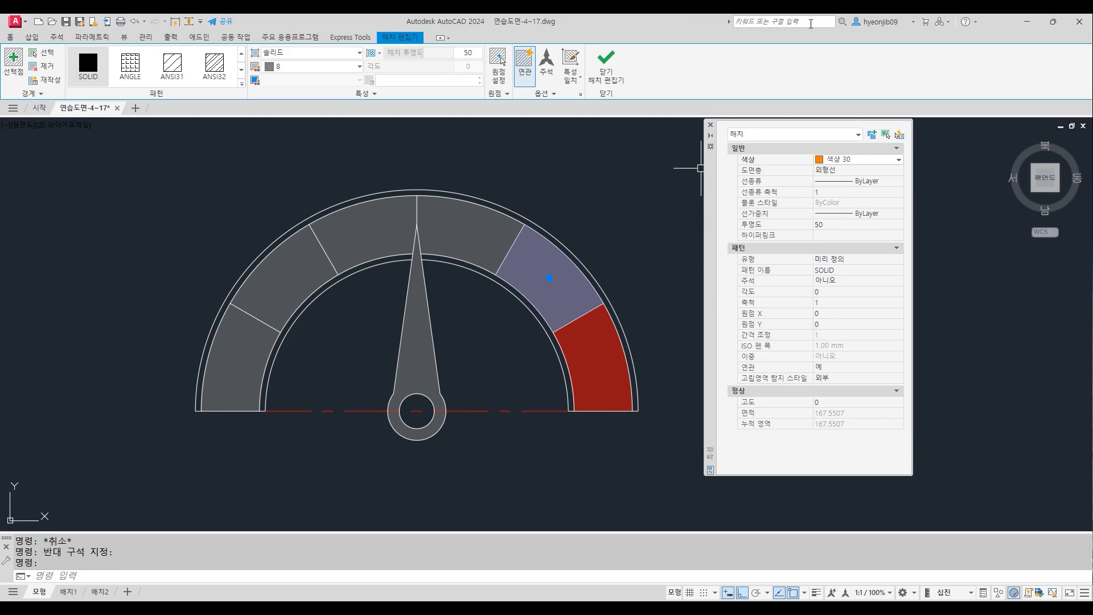
{"action": "key", "text": "Escape"}
Step: Change the hatch of the segment just right of the needle tip to color 40
{"action": "left_click", "coordinate": [486, 215]}
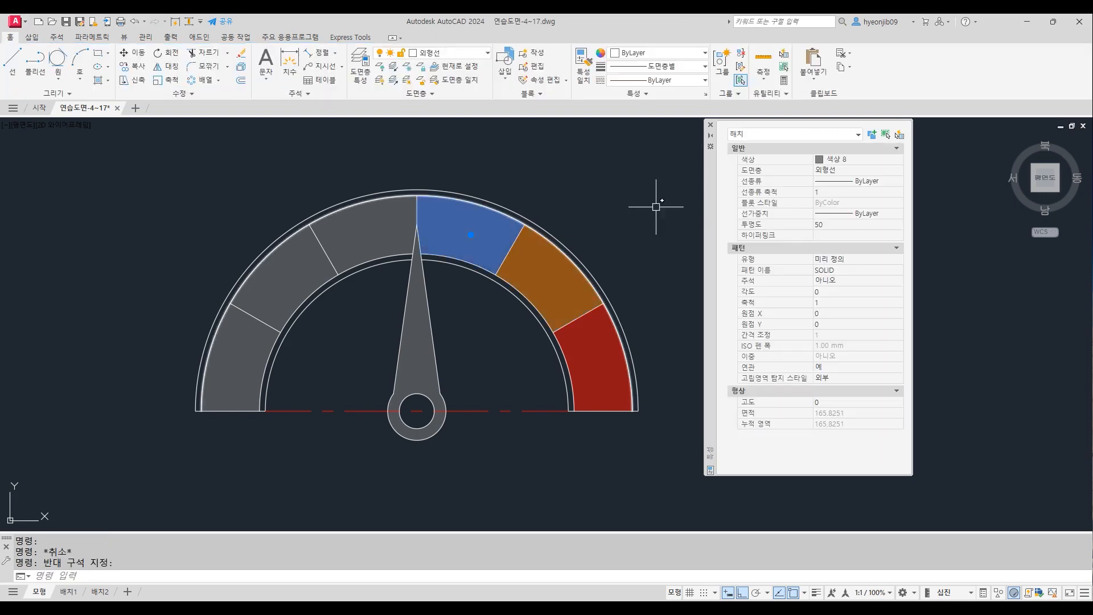
{"action": "left_click", "coordinate": [898, 160]}
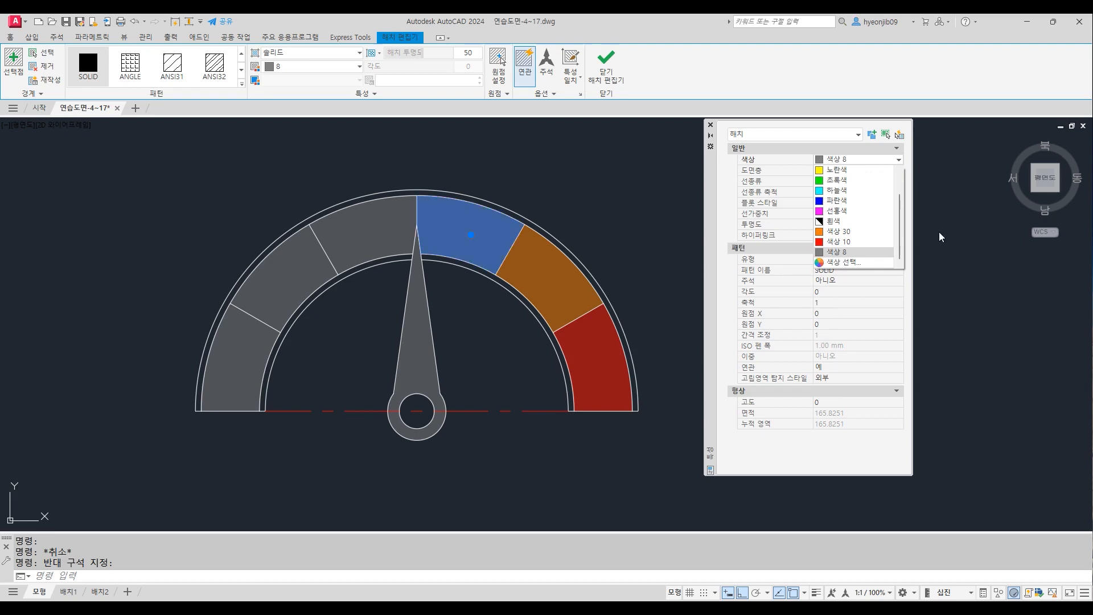
{"action": "left_click", "coordinate": [845, 262]}
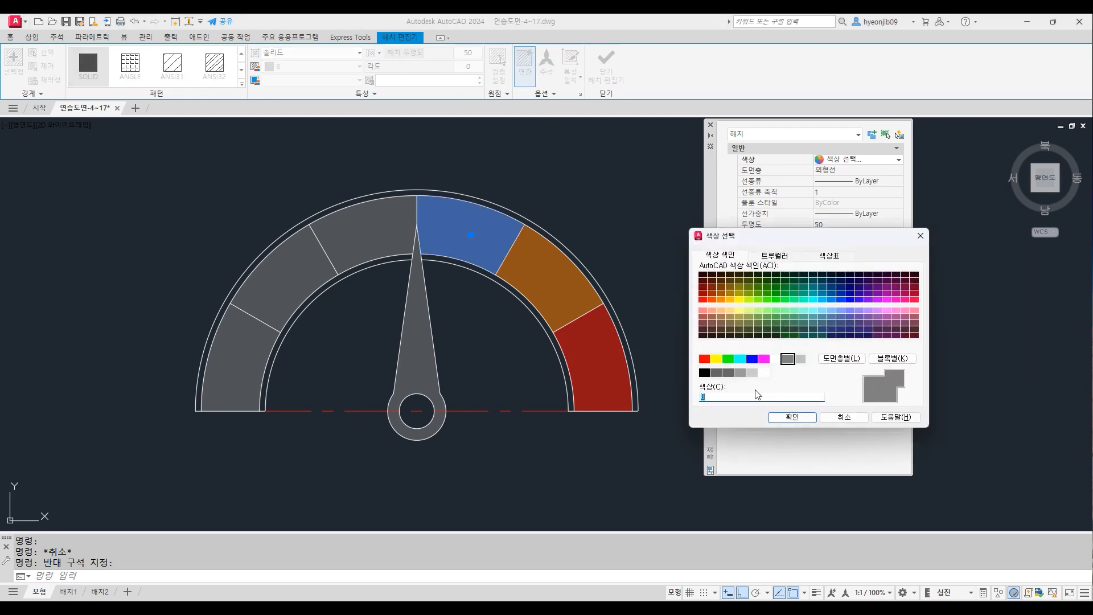
{"action": "key", "text": "Return"}
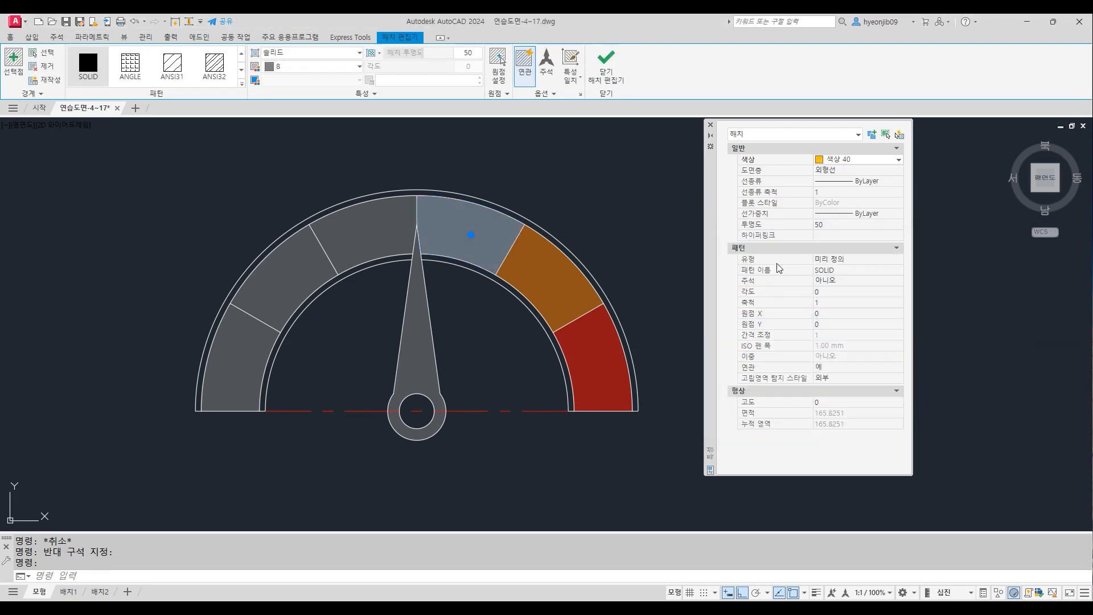
{"action": "key", "text": "Escape"}
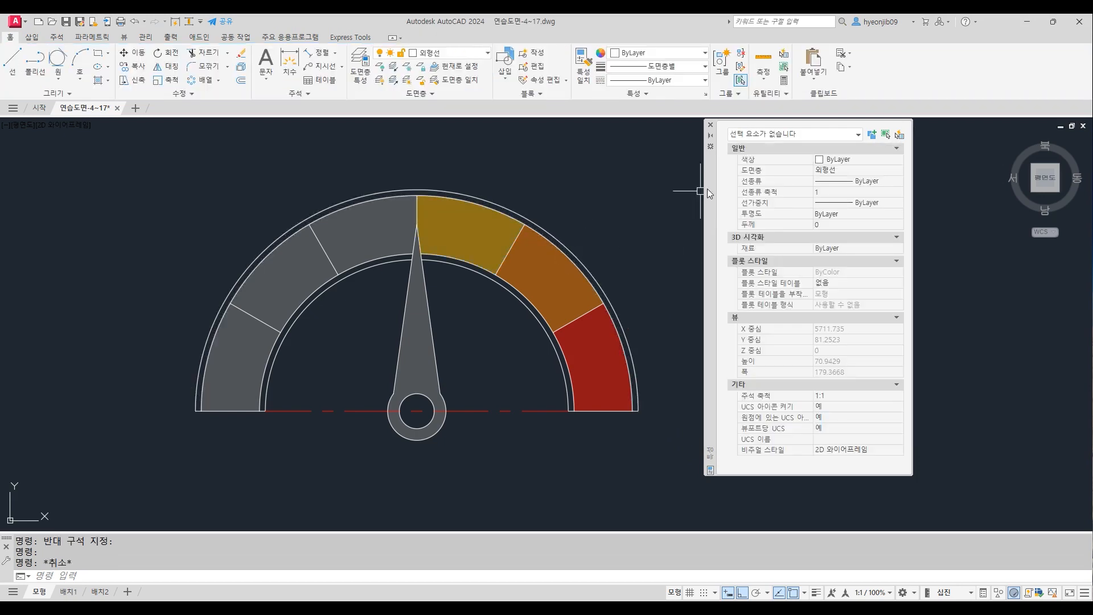
Step: Change the hatch of the segment just left of the needle tip to color 60
{"action": "left_click", "coordinate": [373, 226]}
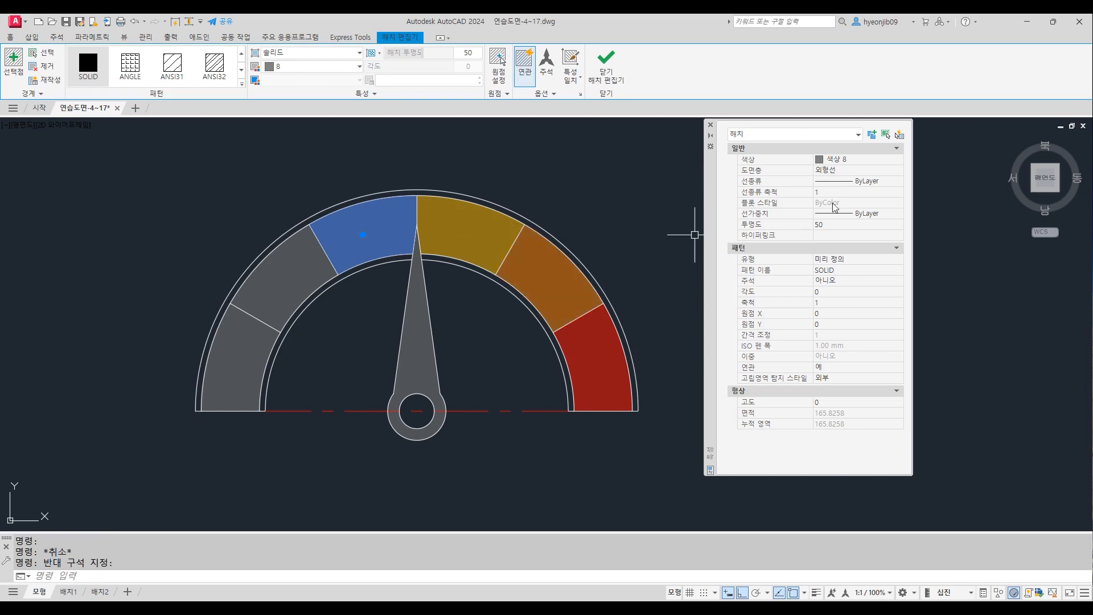
{"action": "left_click", "coordinate": [359, 67]}
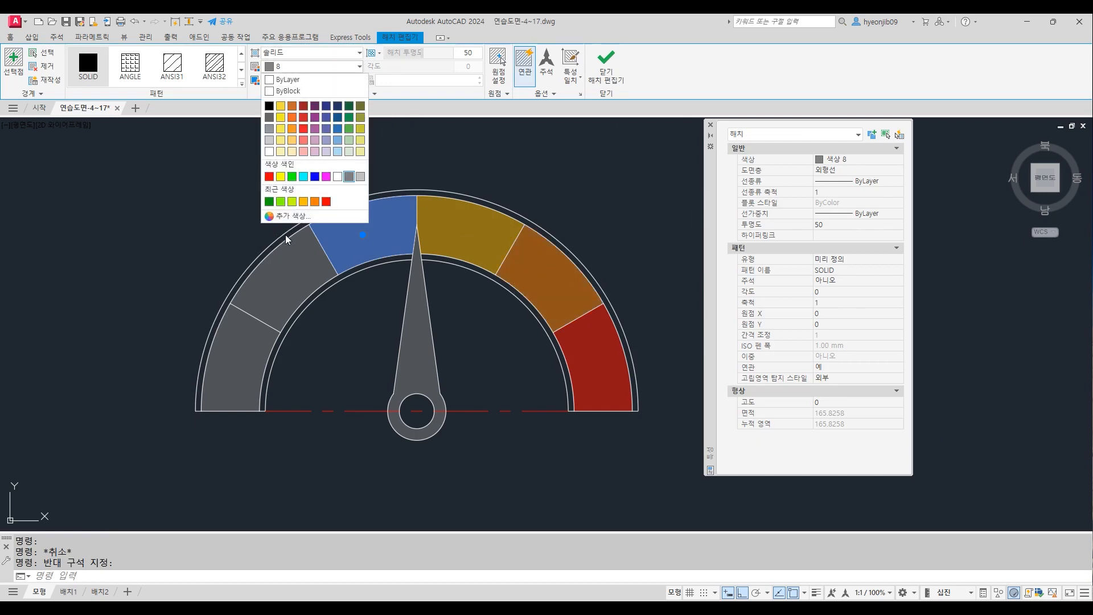
{"action": "left_click", "coordinate": [292, 202]}
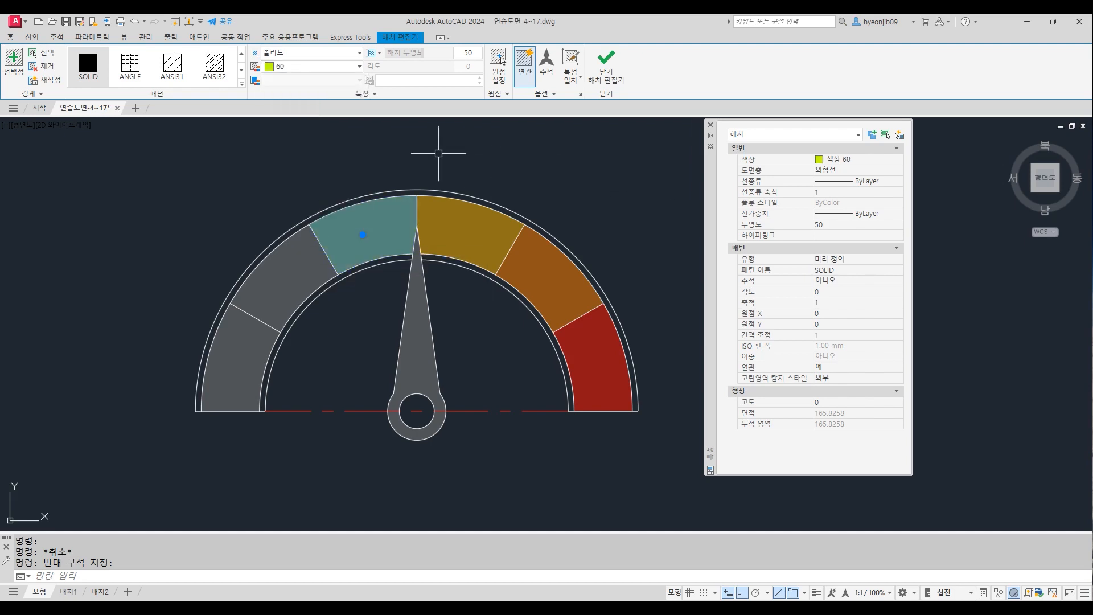
{"action": "key", "text": "Escape"}
Step: Change the hatch of the middle segment on the gauge band's left half to color 70
{"action": "left_click", "coordinate": [301, 276]}
{"action": "left_click", "coordinate": [499, 311]}
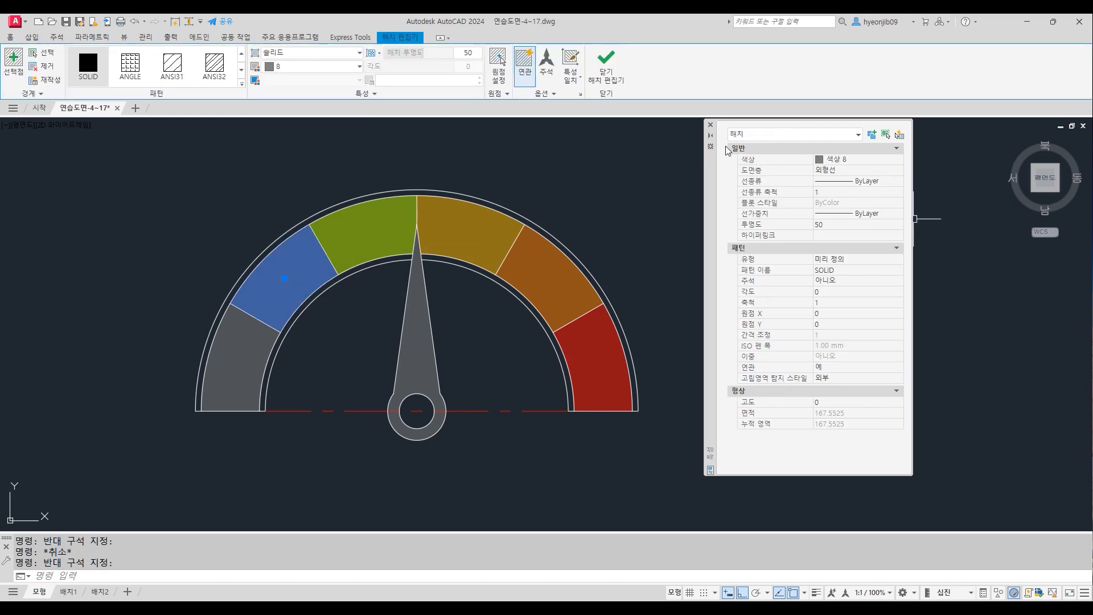
{"action": "left_click", "coordinate": [333, 67]}
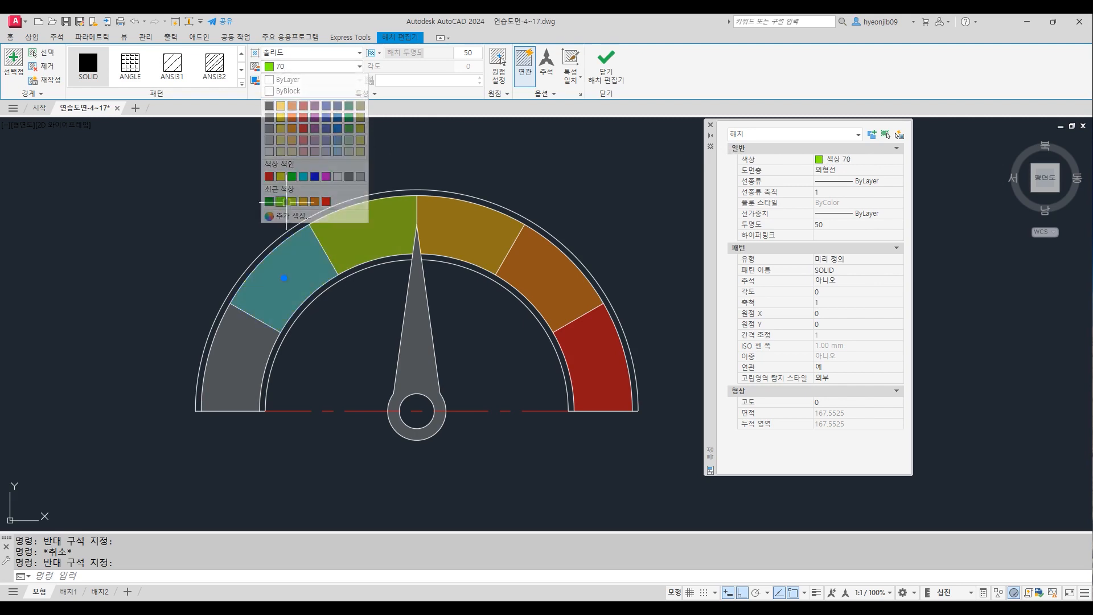
{"action": "left_click", "coordinate": [281, 202]}
{"action": "key", "text": "Escape"}
Step: Set the hatch color of the gauge band's lowest left segment to color 92
{"action": "left_click", "coordinate": [234, 364]}
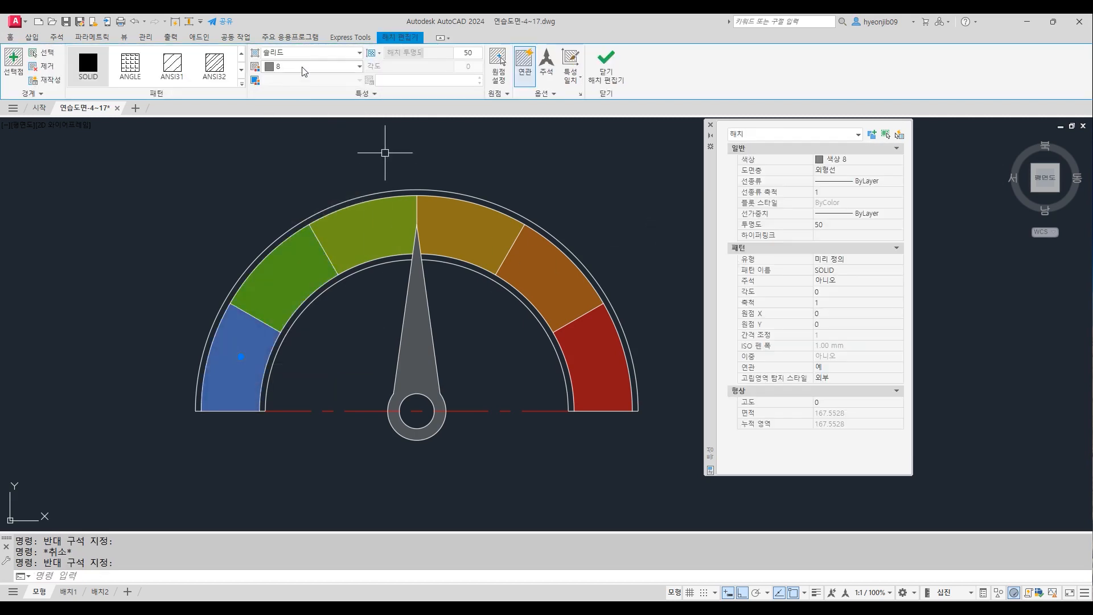
{"action": "left_click", "coordinate": [333, 66]}
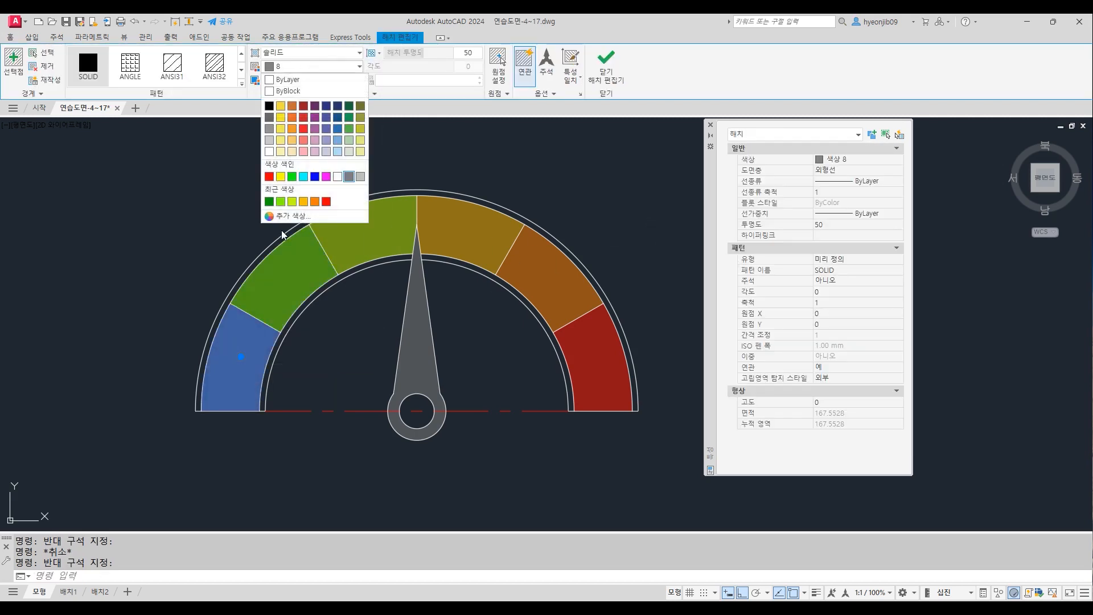
{"action": "left_click", "coordinate": [269, 202]}
{"action": "key", "text": "Escape"}
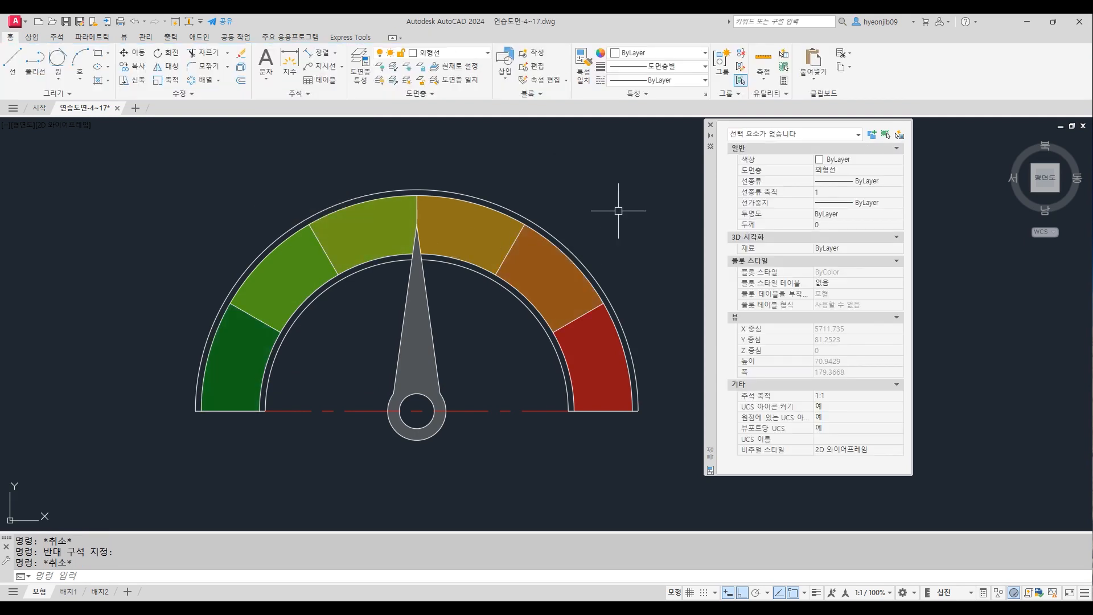
Step: Check the color index assigned to the hatch of the gauge band's lowest left segment
{"action": "left_click", "coordinate": [256, 349]}
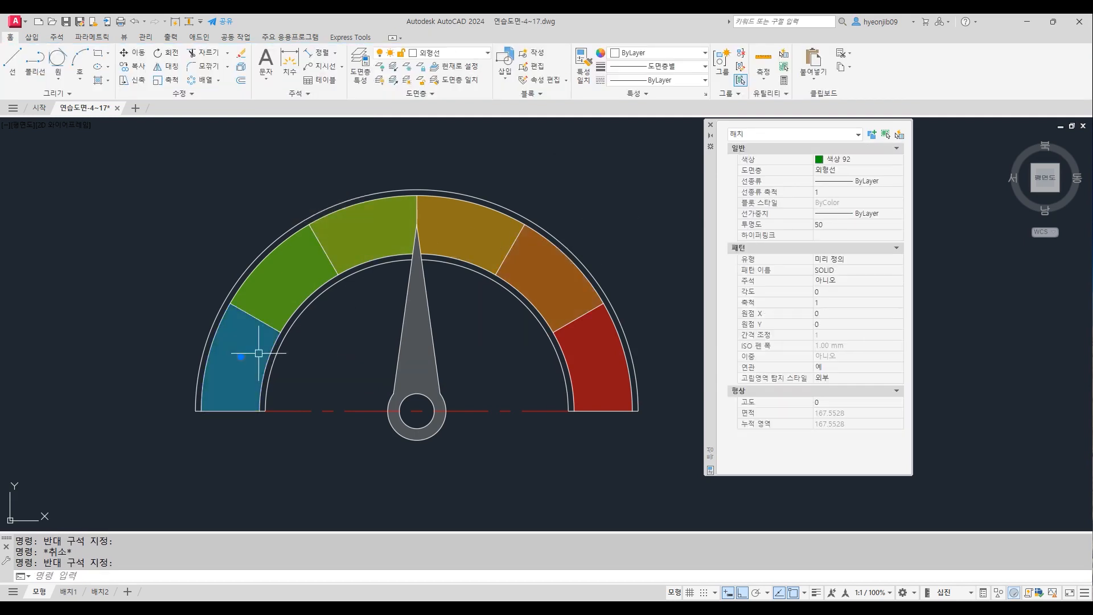
{"action": "left_click", "coordinate": [872, 158]}
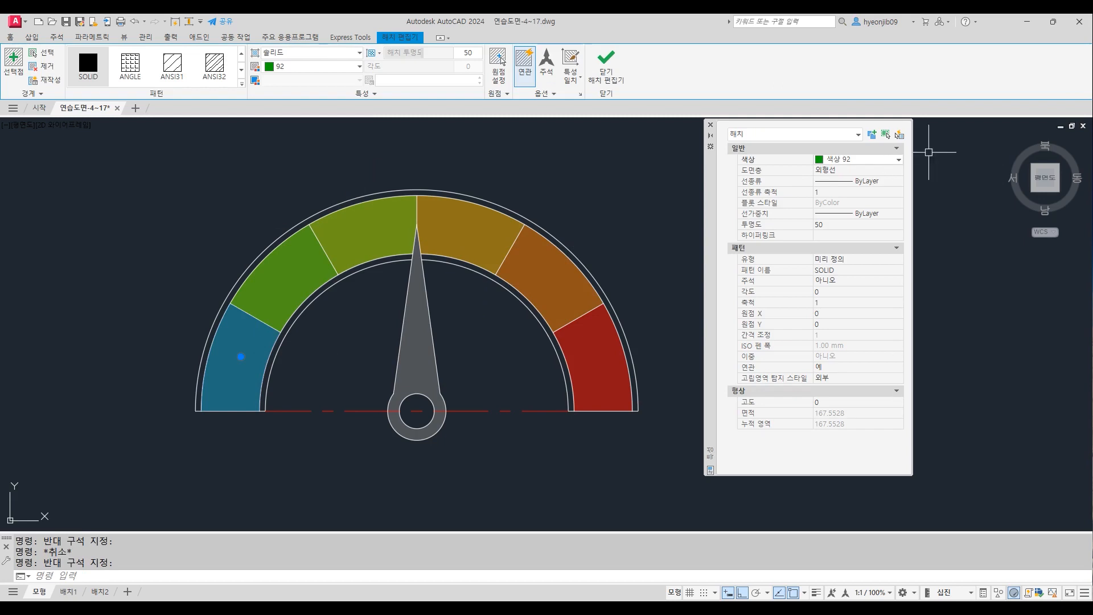
{"action": "left_click", "coordinate": [899, 159]}
{"action": "left_click", "coordinate": [855, 266]}
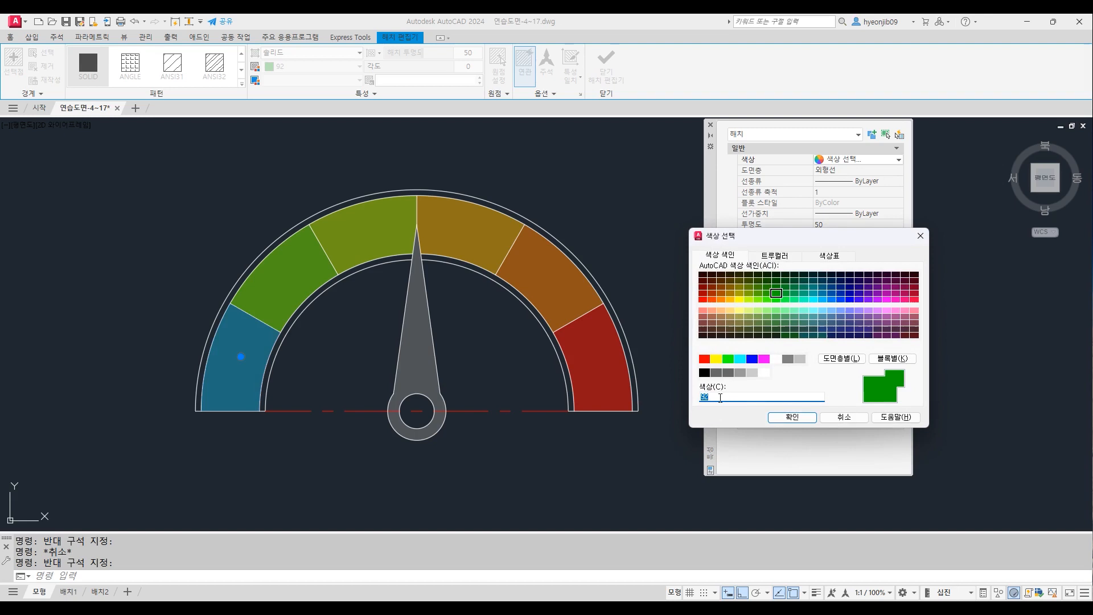
{"action": "left_click", "coordinate": [792, 417]}
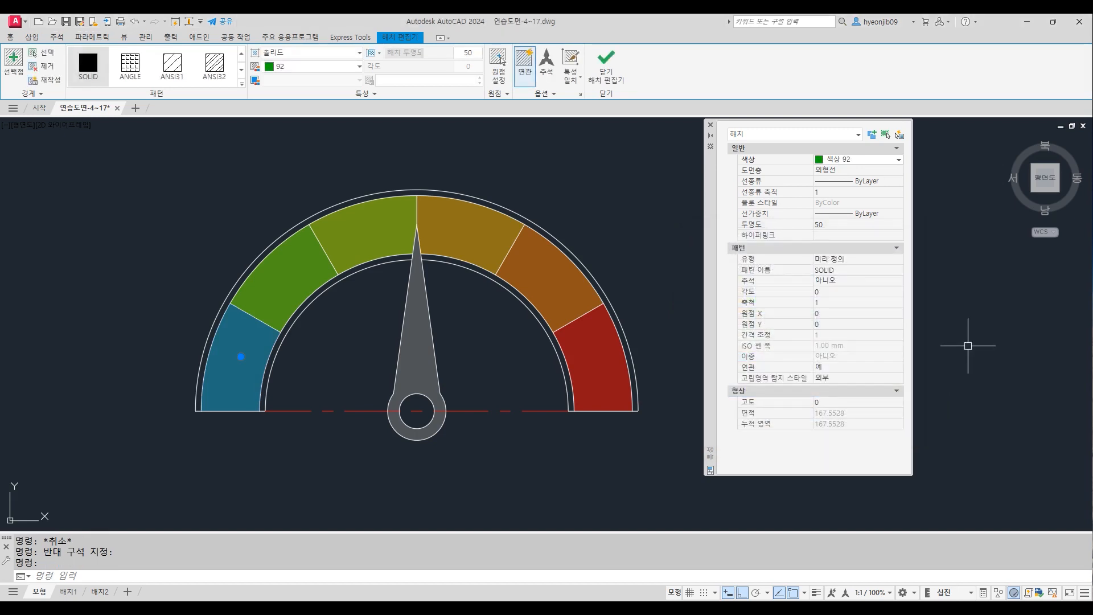
{"action": "key", "text": "Escape"}
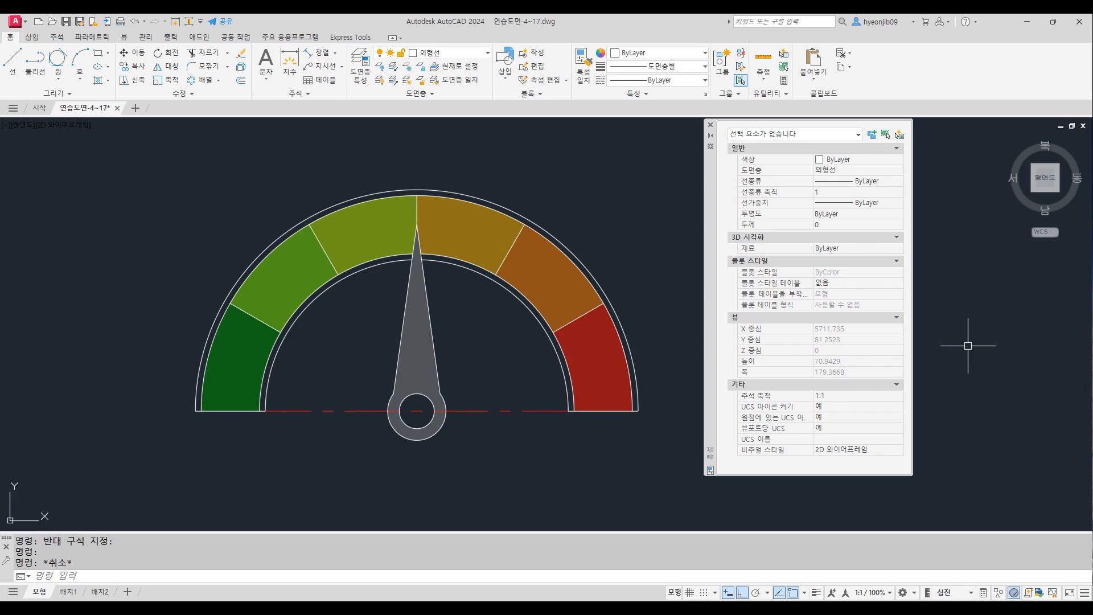
Step: Undo the last rectangle along with the view changes made after it
{"action": "key", "text": "ctrl+z"}
{"action": "key", "text": "ctrl+z"}
{"action": "key", "text": "ctrl+z"}
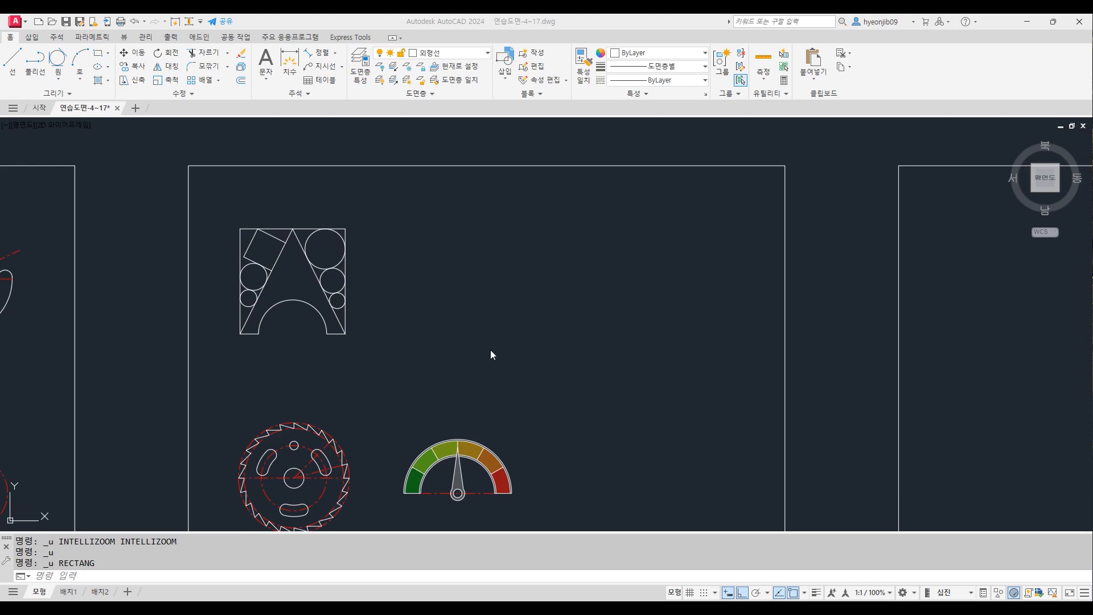
Step: Draw a 220 by 95 rectangle in the empty area above the gauge, inside the sheet frame
{"action": "type", "text": "REC"}
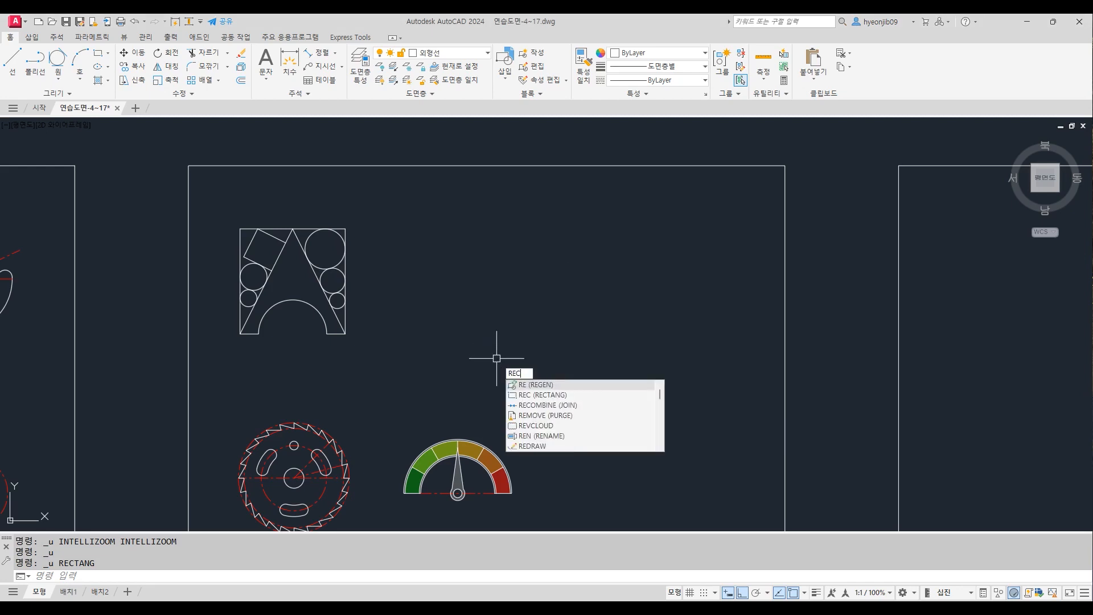
{"action": "key", "text": "Return"}
{"action": "left_click", "coordinate": [456, 362]}
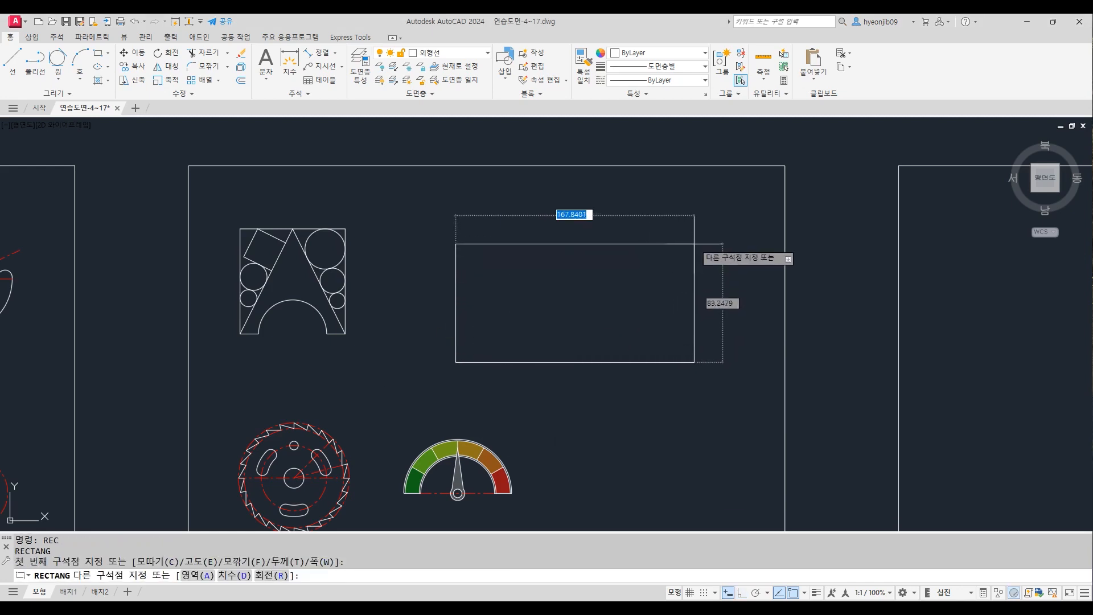
{"action": "type", "text": "220"}
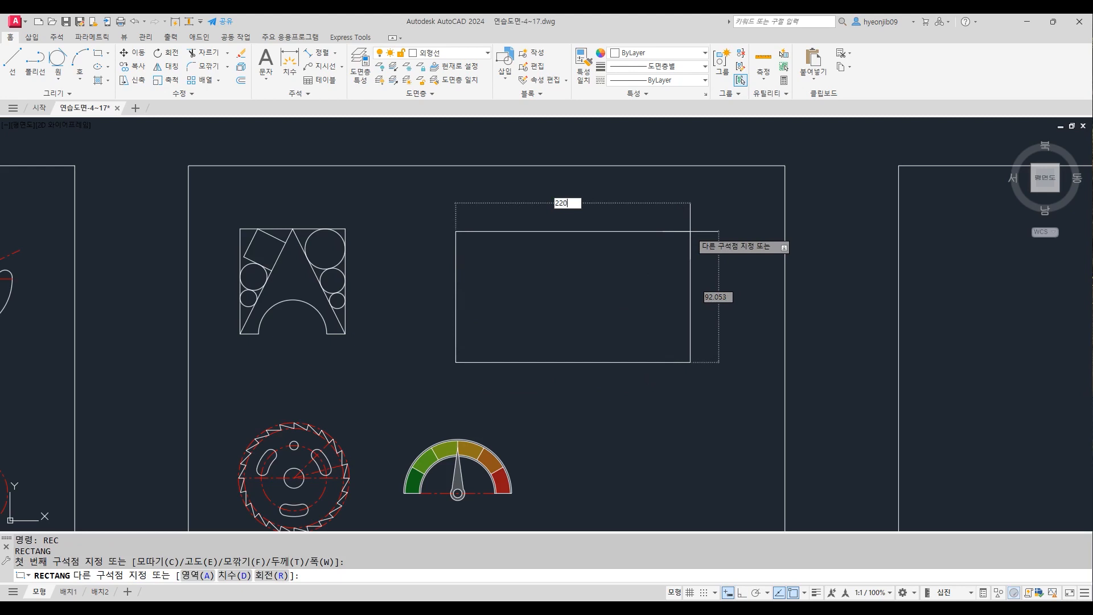
{"action": "key", "text": "Tab"}
{"action": "type", "text": "95"}
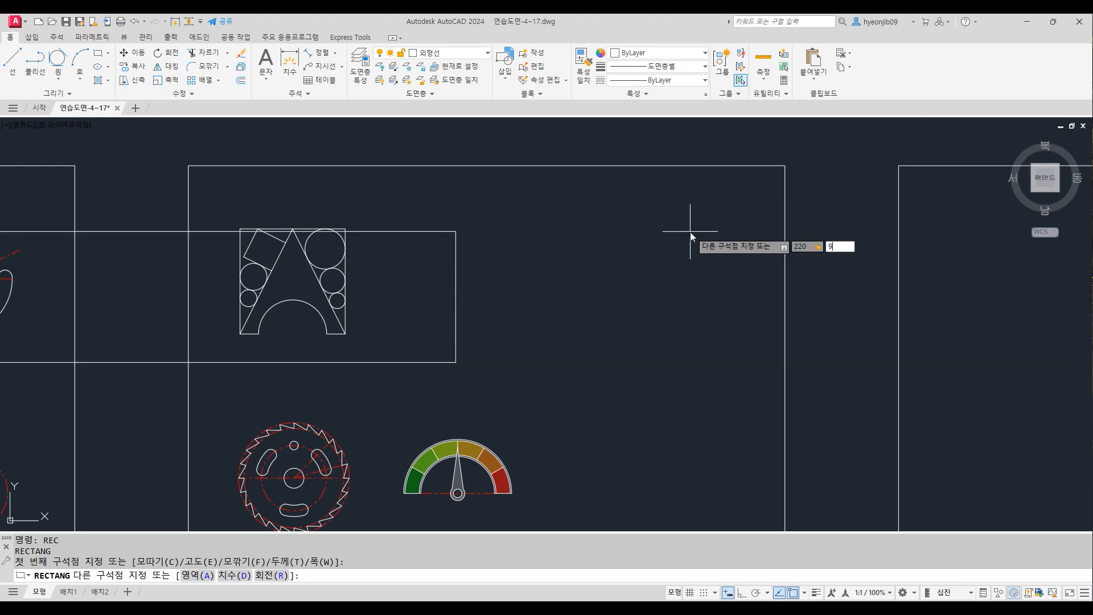
{"action": "key", "text": "Return"}
Step: Move the 220 by 95 rectangle slightly left and up within the empty area of the sheet frame
{"action": "type", "text": "m"}
{"action": "key", "text": "Return"}
{"action": "left_click", "coordinate": [666, 228]}
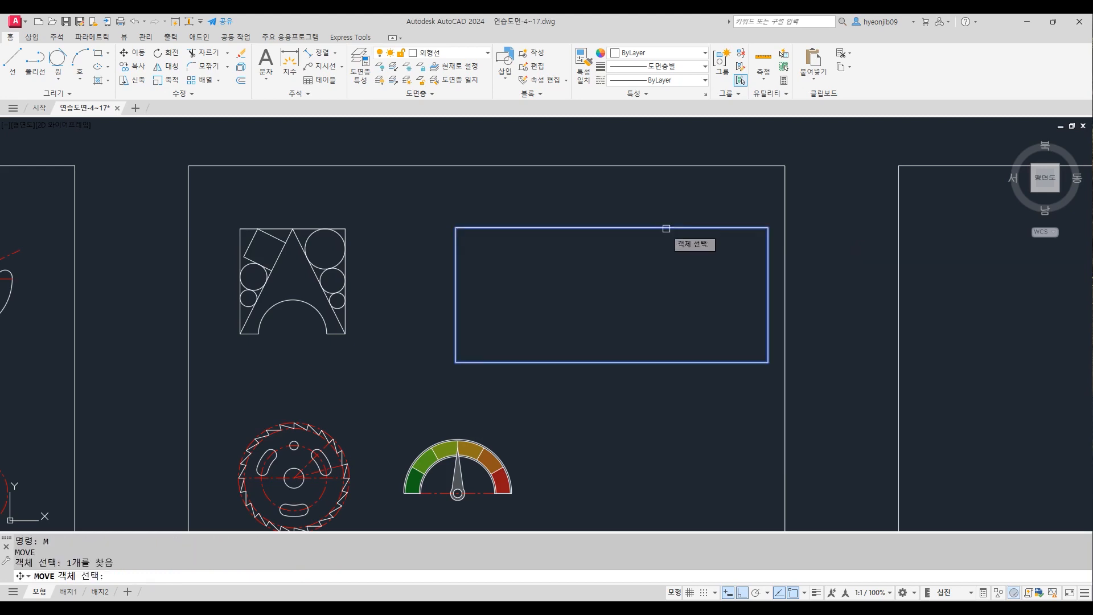
{"action": "key", "text": "Return"}
{"action": "left_click", "coordinate": [659, 288]}
{"action": "left_click", "coordinate": [620, 279]}
Step: Fillet all four corners of the rectangle as a polyline with radius 5 and trim mode on
{"action": "scroll", "coordinate": [596, 294], "scroll_direction": "up", "scroll_amount": 2}
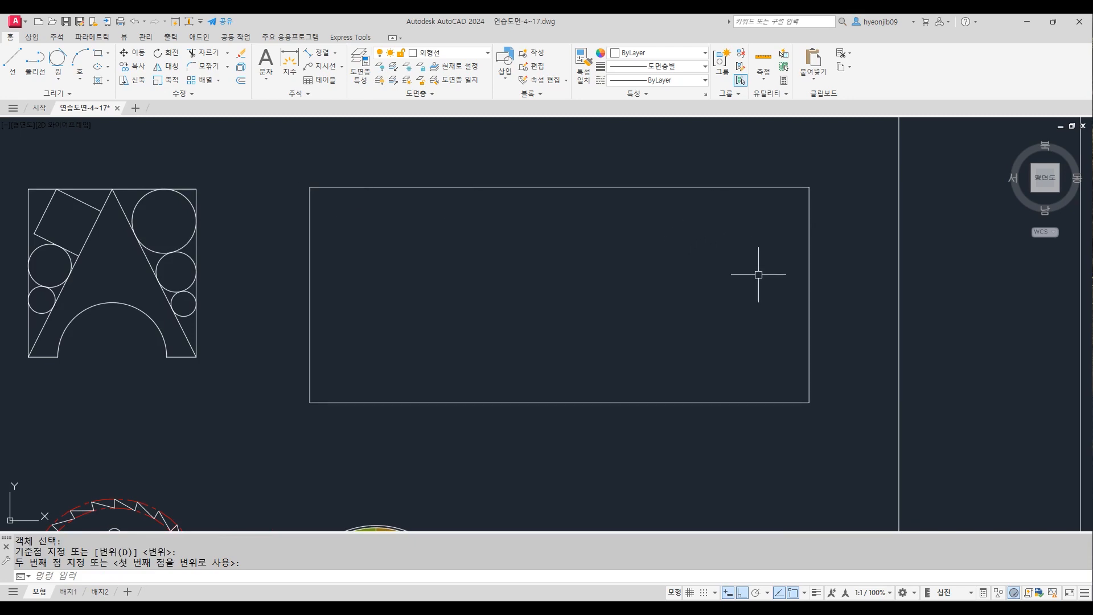
{"action": "key", "text": "Return"}
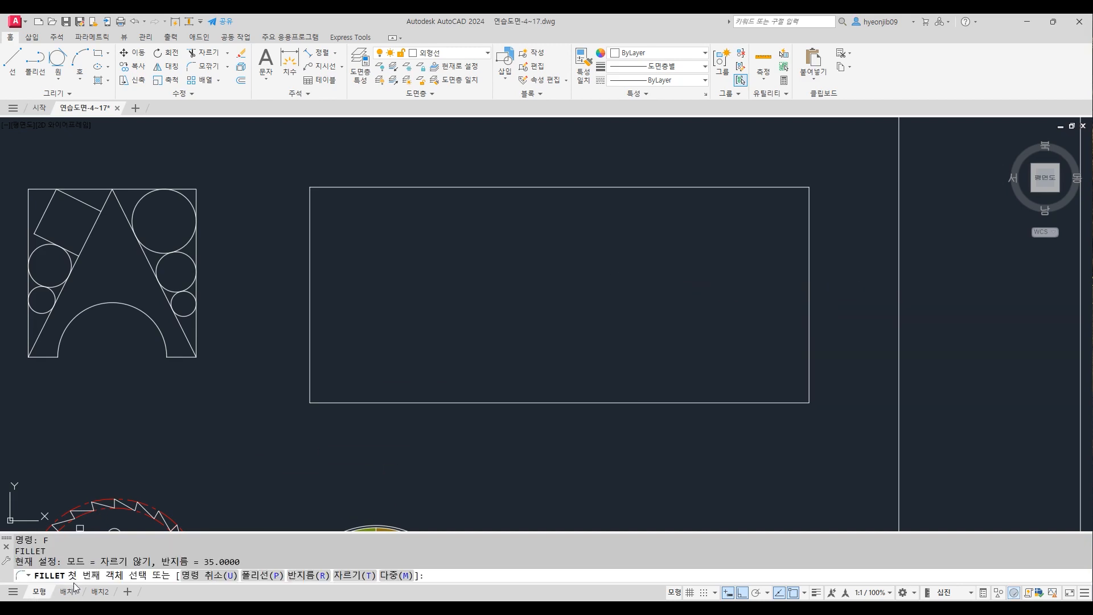
{"action": "left_click_drag", "start_coordinate": [67, 566], "coordinate": [243, 564]}
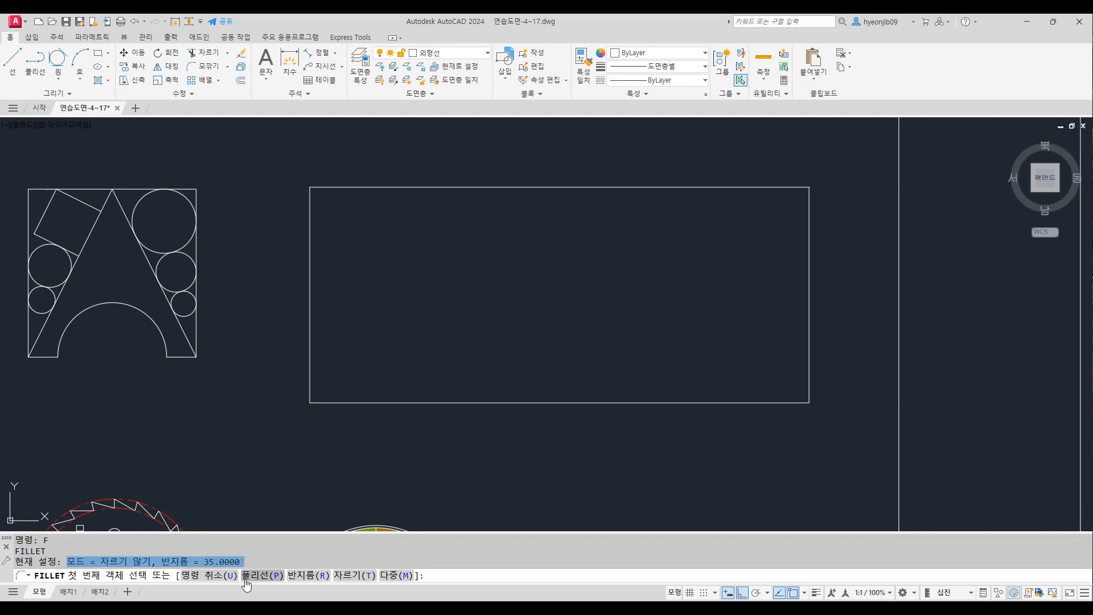
{"action": "left_click", "coordinate": [278, 559]}
{"action": "left_click", "coordinate": [348, 576]}
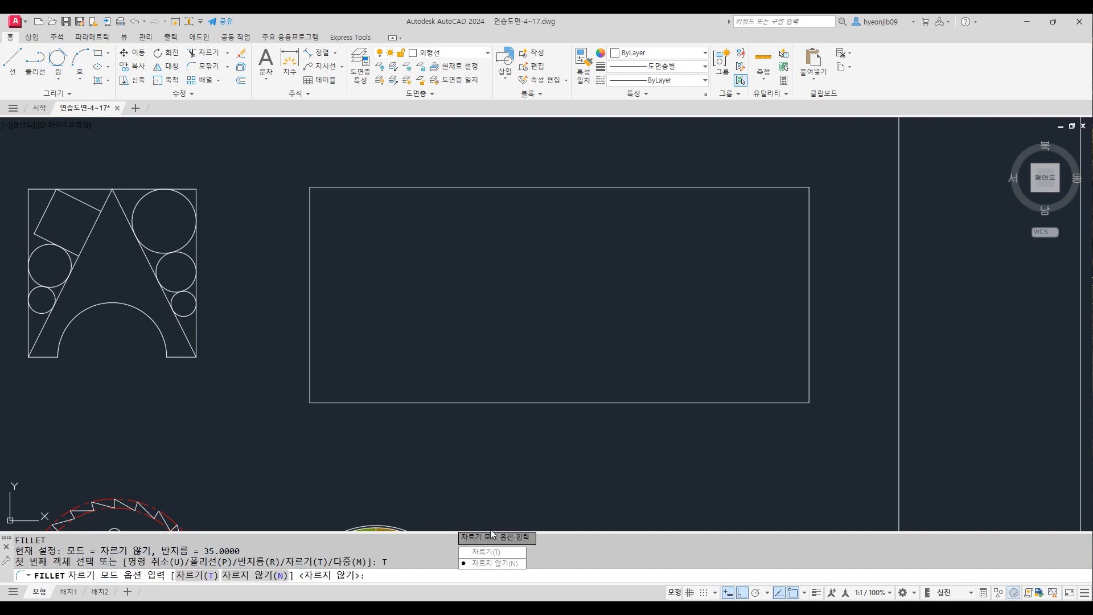
{"action": "left_click", "coordinate": [489, 552]}
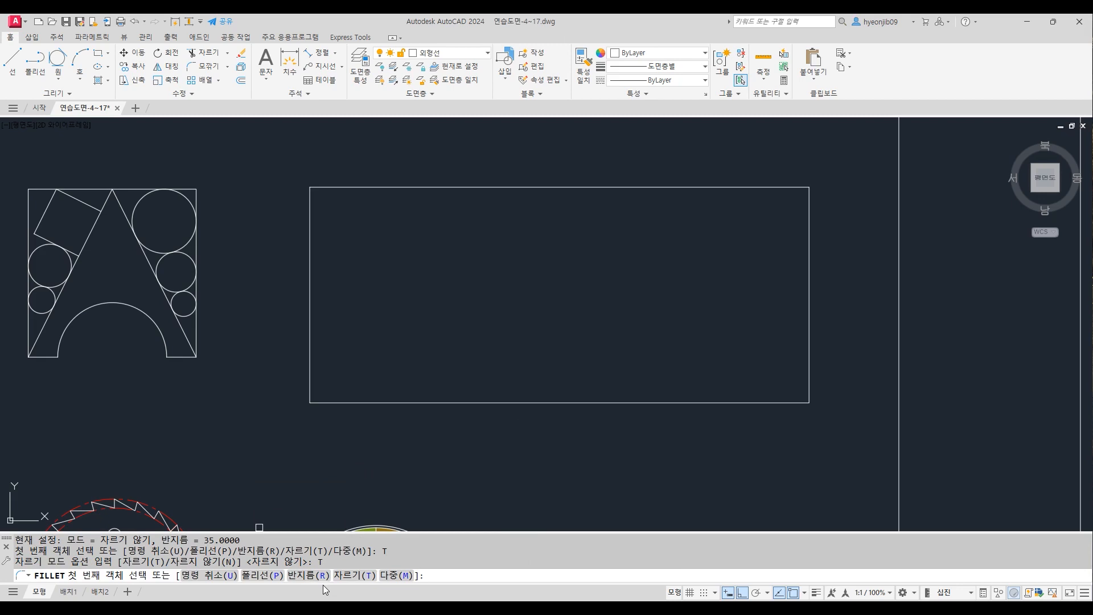
{"action": "left_click", "coordinate": [310, 577]}
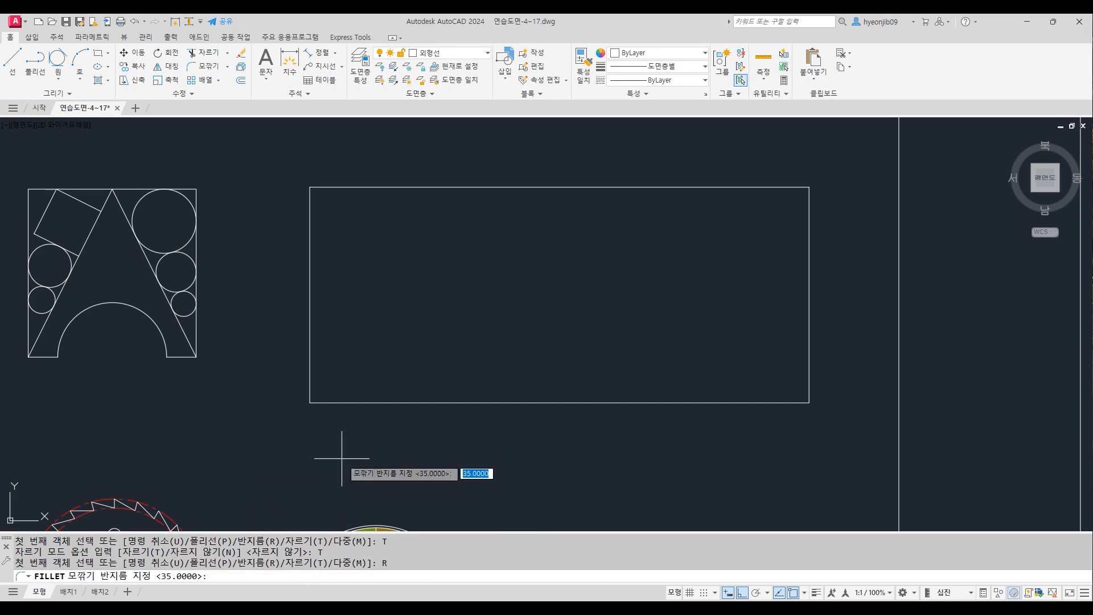
{"action": "type", "text": "5"}
{"action": "key", "text": "Return"}
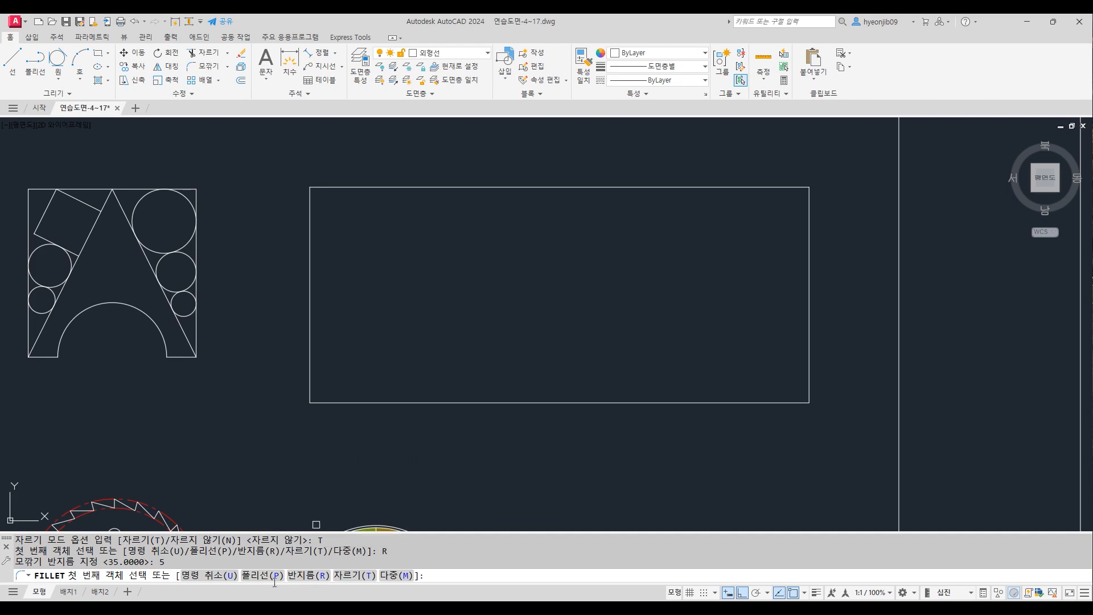
{"action": "left_click", "coordinate": [275, 576]}
{"action": "left_click", "coordinate": [524, 187]}
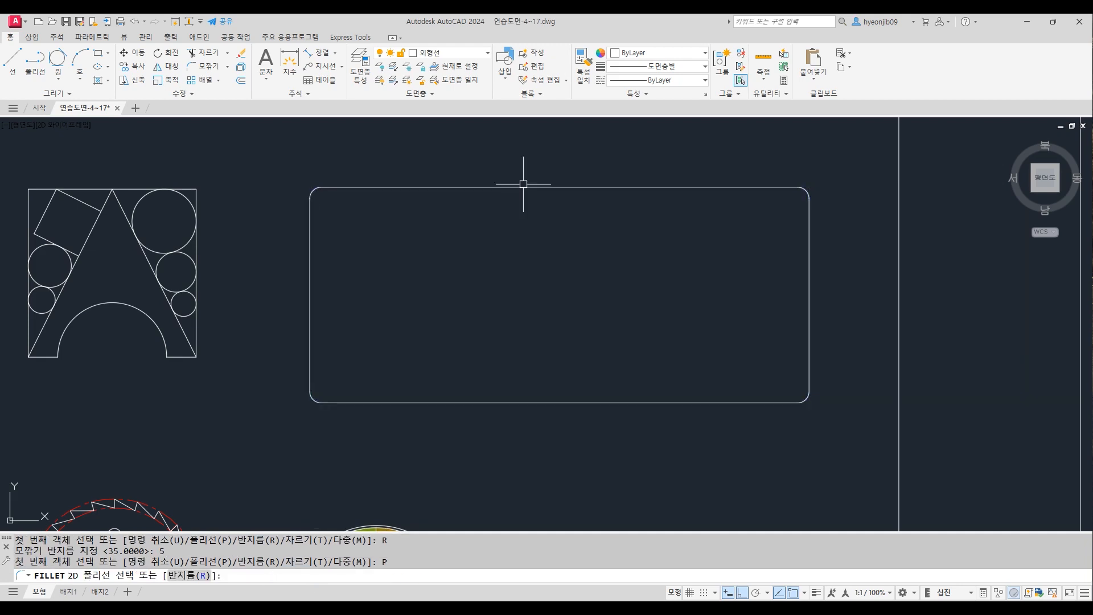
{"action": "left_click", "coordinate": [523, 183]}
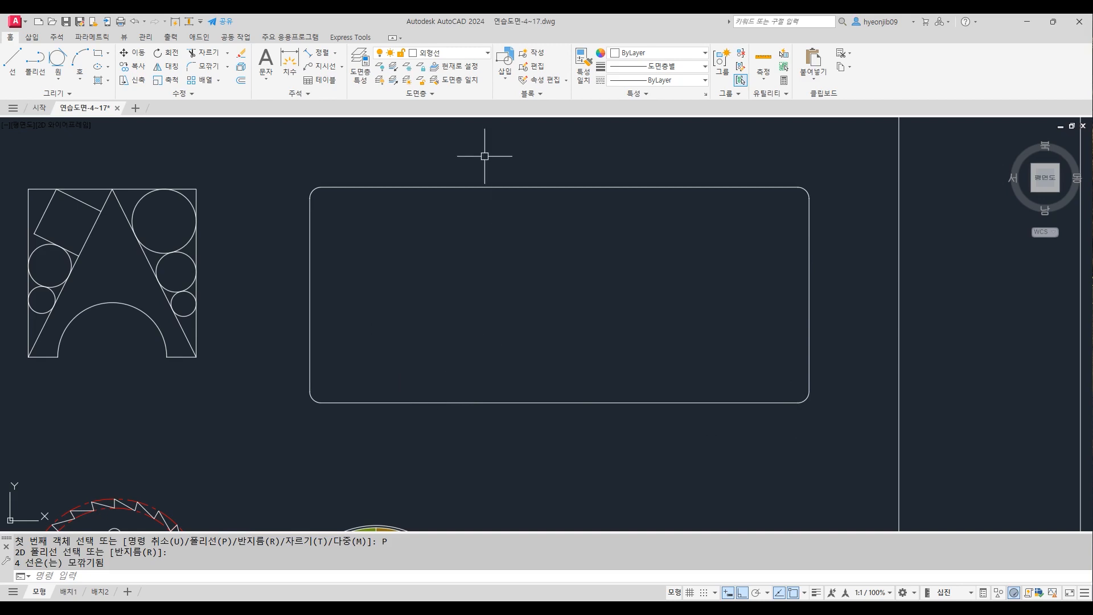
Step: Explode the rounded rectangle into separate lines and arcs
{"action": "type", "text": "x"}
{"action": "key", "text": "Return"}
{"action": "left_click", "coordinate": [446, 188]}
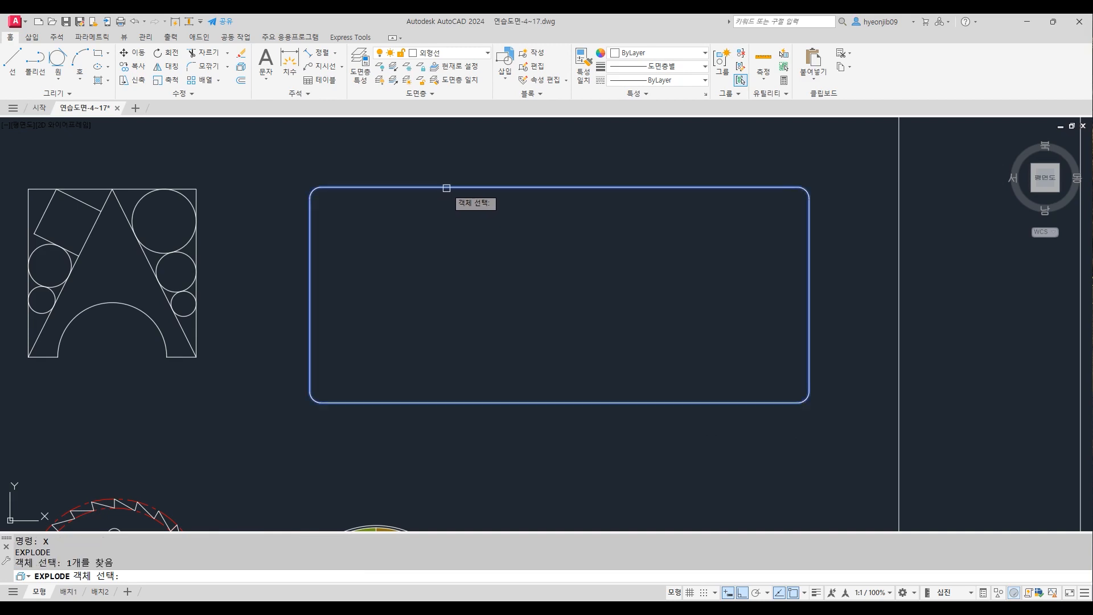
{"action": "key", "text": "Return"}
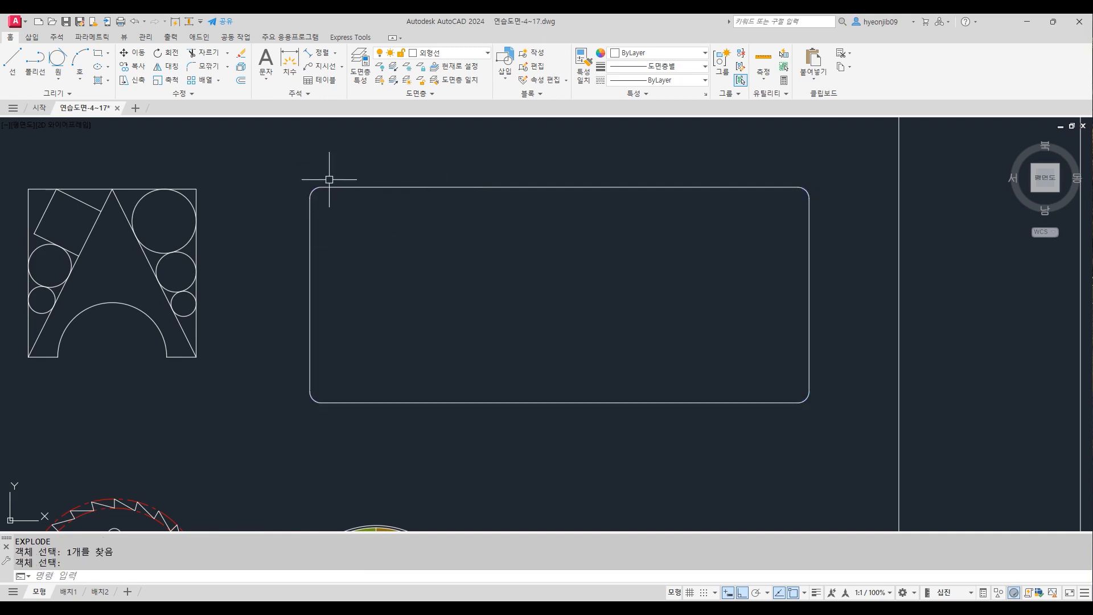
Step: Offset the rounded rectangle's upper edge 10 downward
{"action": "scroll", "coordinate": [306, 165], "scroll_direction": "up", "scroll_amount": 5}
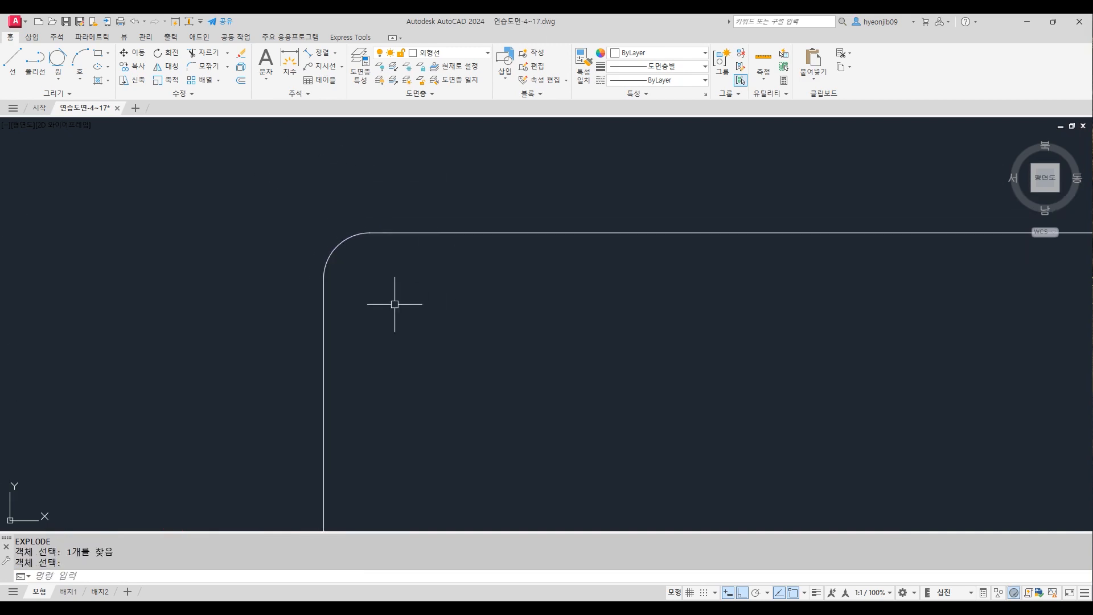
{"action": "type", "text": "O"}
{"action": "key", "text": "Return"}
{"action": "type", "text": "10"}
{"action": "key", "text": "Return"}
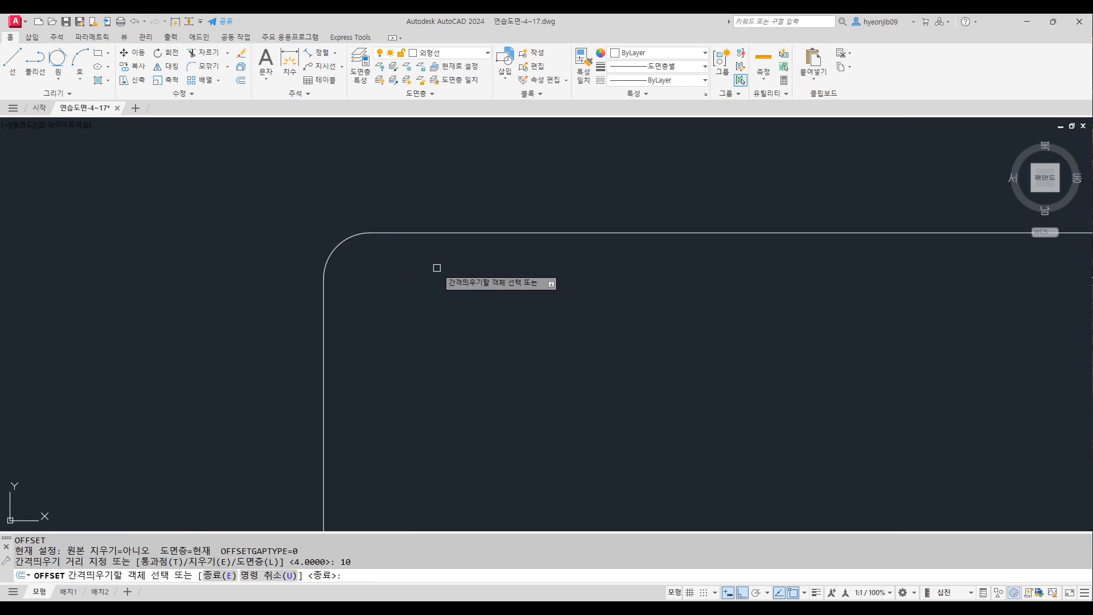
{"action": "left_click", "coordinate": [457, 233]}
{"action": "left_click", "coordinate": [460, 310]}
{"action": "key", "text": "Return"}
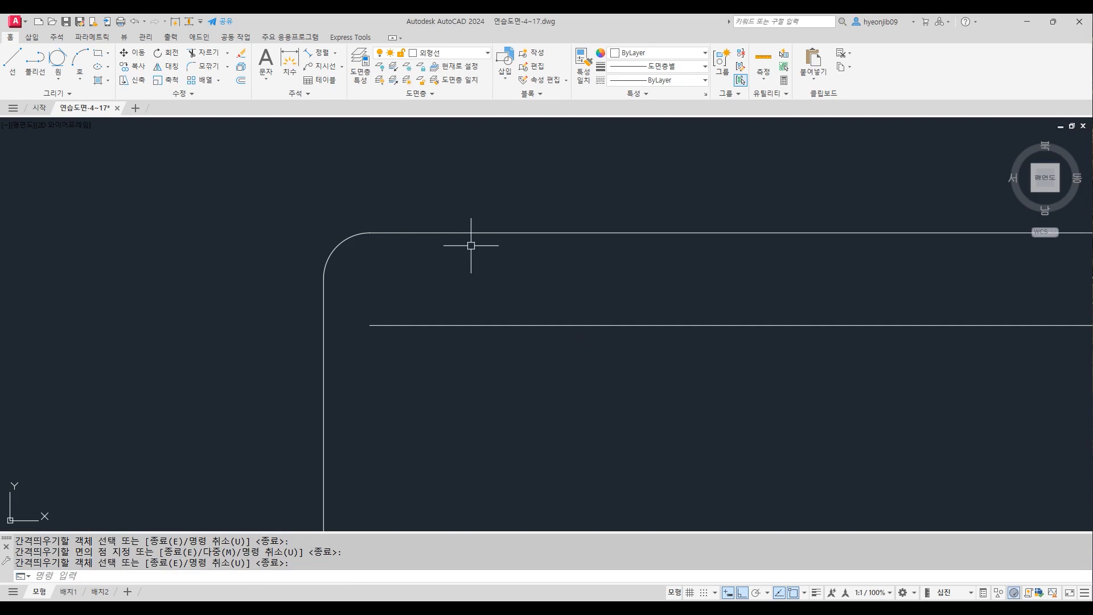
Step: Offset the rounded rectangle's upper edge downward by 6 and by 5 as guide lines
{"action": "key", "text": "Return"}
{"action": "type", "text": "6"}
{"action": "key", "text": "Return"}
{"action": "left_click", "coordinate": [470, 233]}
{"action": "left_click", "coordinate": [481, 237]}
{"action": "left_click", "coordinate": [481, 233]}
{"action": "type", "text": "5"}
{"action": "key", "text": "Return"}
{"action": "key", "text": "Return"}
Step: Draw a vertical line from the left end of the upper edge down to the guide line offset by 10
{"action": "scroll", "coordinate": [324, 266], "scroll_direction": "up", "scroll_amount": 2}
{"action": "type", "text": "l"}
{"action": "key", "text": "Return"}
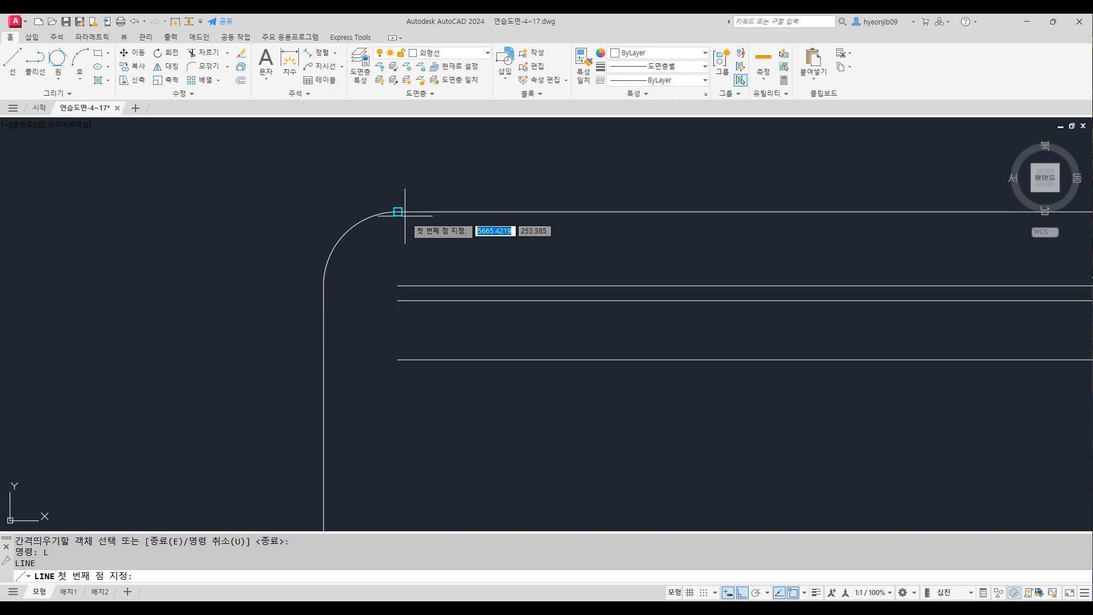
{"action": "left_click", "coordinate": [397, 212]}
{"action": "left_click", "coordinate": [397, 359]}
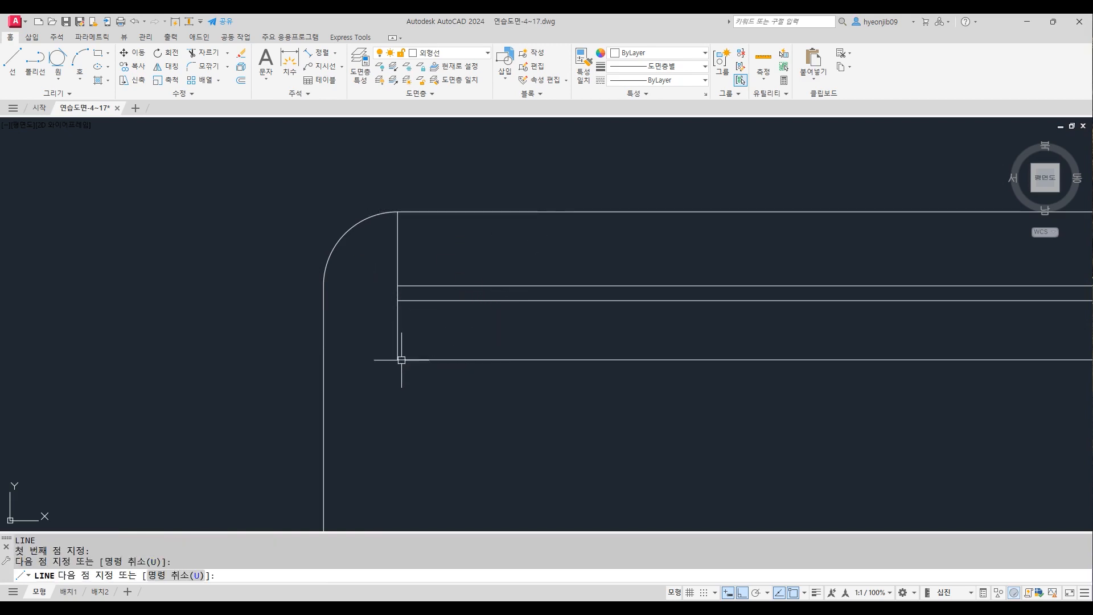
{"action": "key", "text": "Return"}
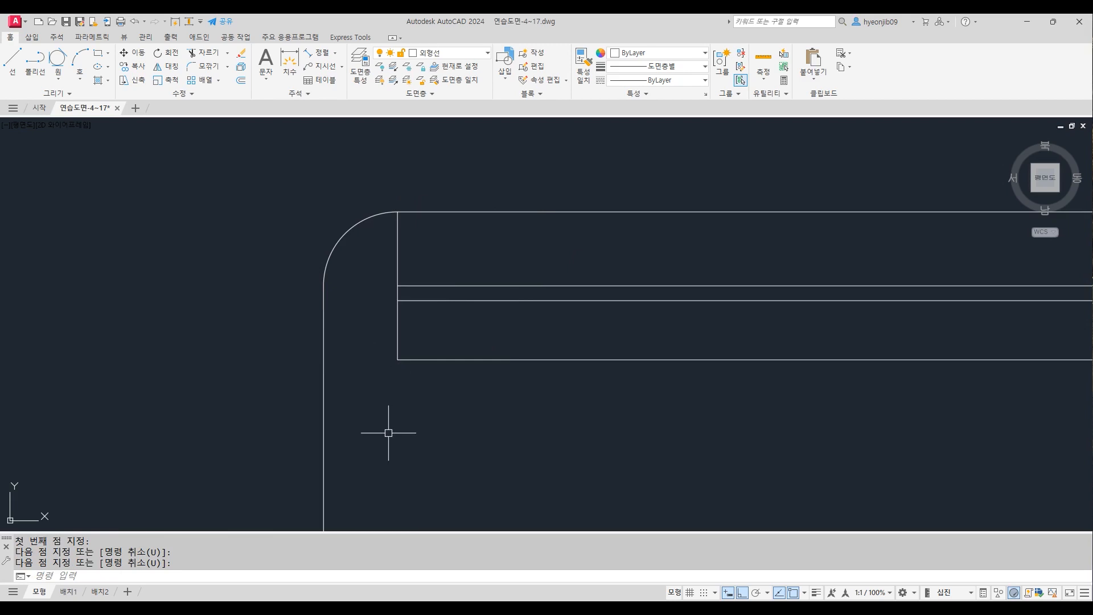
Step: Offset the vertical line 1 to the right five times in succession to lay out the tick marks
{"action": "type", "text": "o"}
{"action": "key", "text": "Return"}
{"action": "type", "text": "1"}
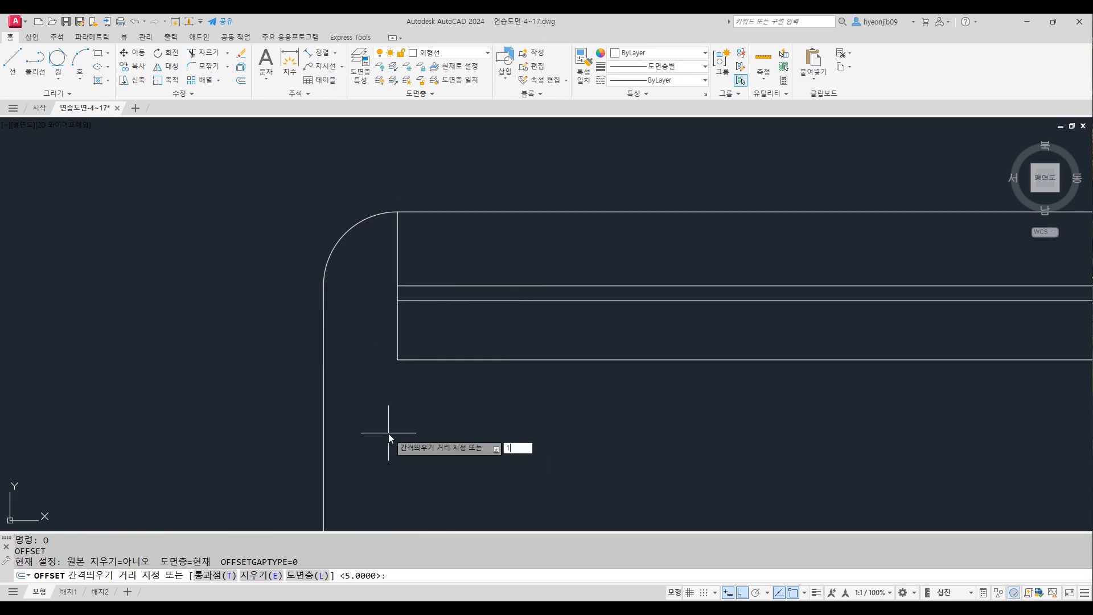
{"action": "key", "text": "Return"}
{"action": "left_click", "coordinate": [398, 267]}
{"action": "left_click", "coordinate": [435, 252]}
{"action": "left_click", "coordinate": [412, 256]}
{"action": "left_click", "coordinate": [446, 254]}
{"action": "left_click", "coordinate": [427, 260]}
{"action": "left_click", "coordinate": [446, 257]}
{"action": "left_click", "coordinate": [442, 259]}
{"action": "left_click", "coordinate": [481, 259]}
{"action": "left_click", "coordinate": [456, 259]}
{"action": "left_click", "coordinate": [504, 255]}
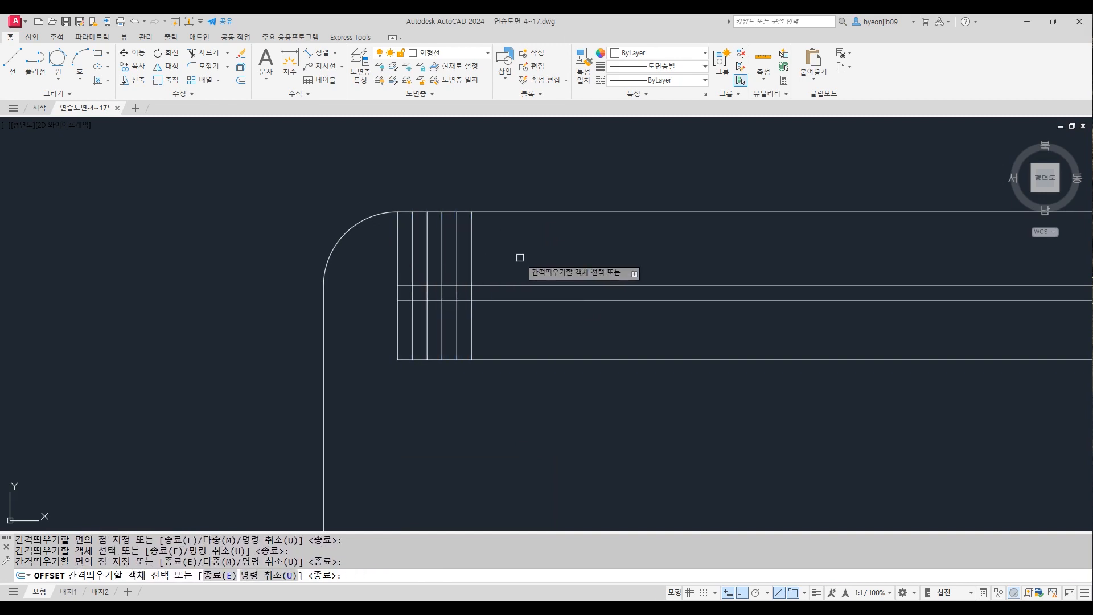
{"action": "key", "text": "Escape"}
Step: Trim the fifth offset tick at the 6 guide line and the four ticks before it at the 5 guide line
{"action": "type", "text": "tr"}
{"action": "key", "text": "Return"}
{"action": "left_click", "coordinate": [472, 329]}
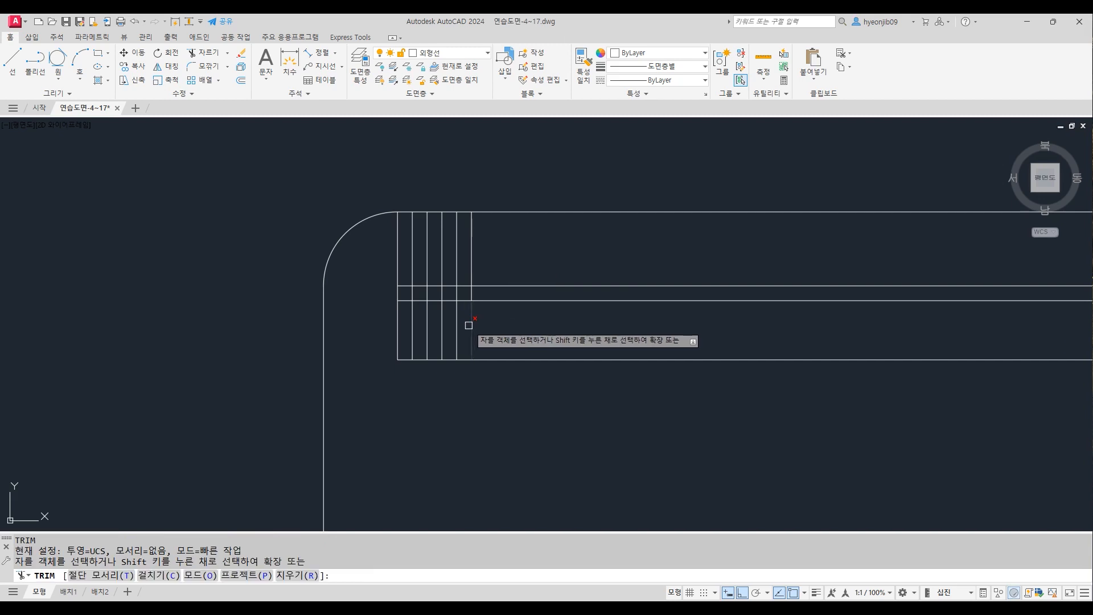
{"action": "left_click", "coordinate": [456, 325]}
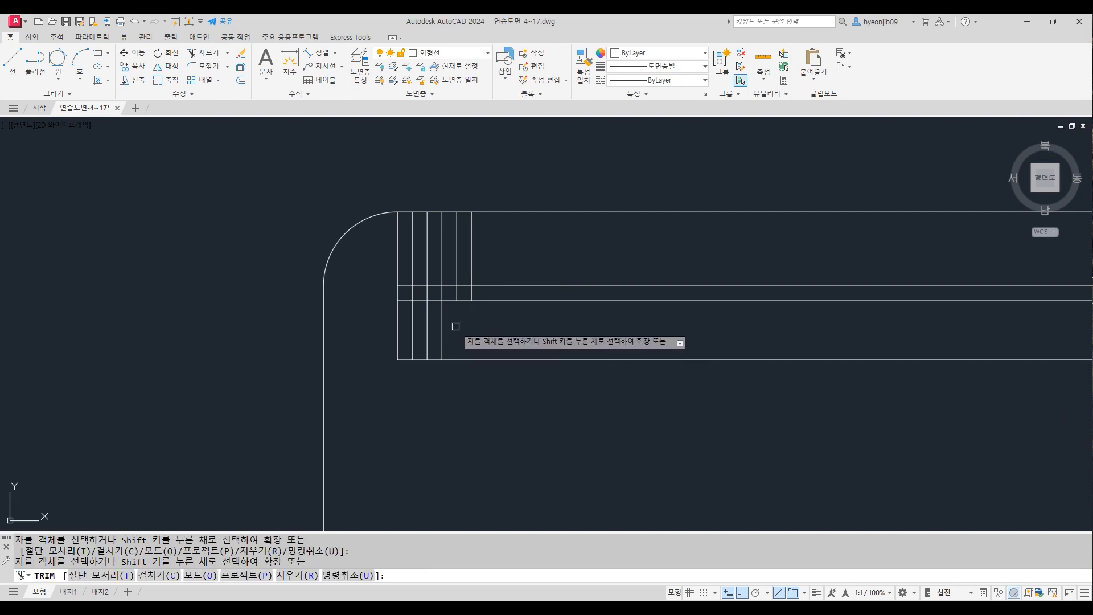
{"action": "left_click", "coordinate": [431, 322]}
{"action": "left_click_drag", "start_coordinate": [426, 328], "coordinate": [406, 333]}
{"action": "left_click", "coordinate": [413, 295]}
{"action": "left_click", "coordinate": [427, 295]}
{"action": "left_click", "coordinate": [442, 295]}
{"action": "left_click", "coordinate": [455, 295]}
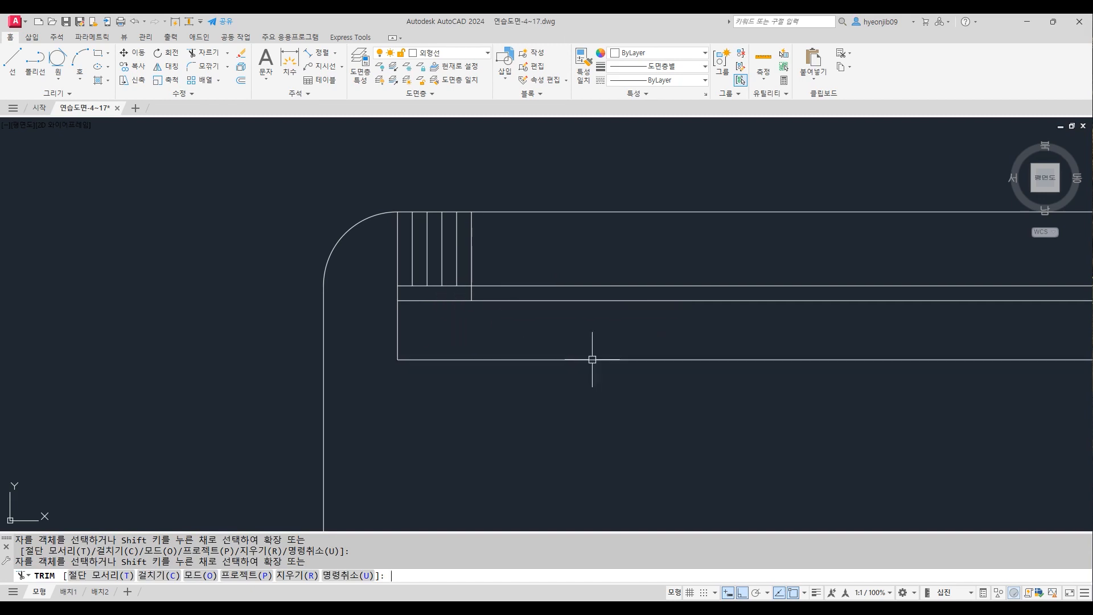
Step: Delete the three horizontal guide lines below the upper edge
{"action": "left_click", "coordinate": [590, 358]}
{"action": "left_click", "coordinate": [612, 240]}
{"action": "left_click", "coordinate": [565, 408]}
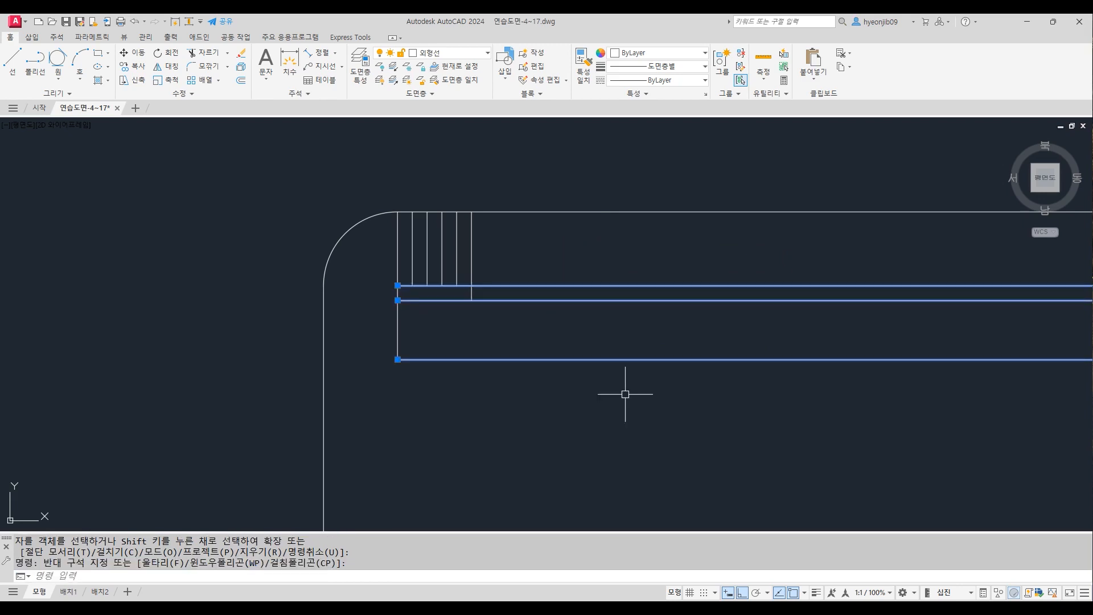
{"action": "key", "text": "Delete"}
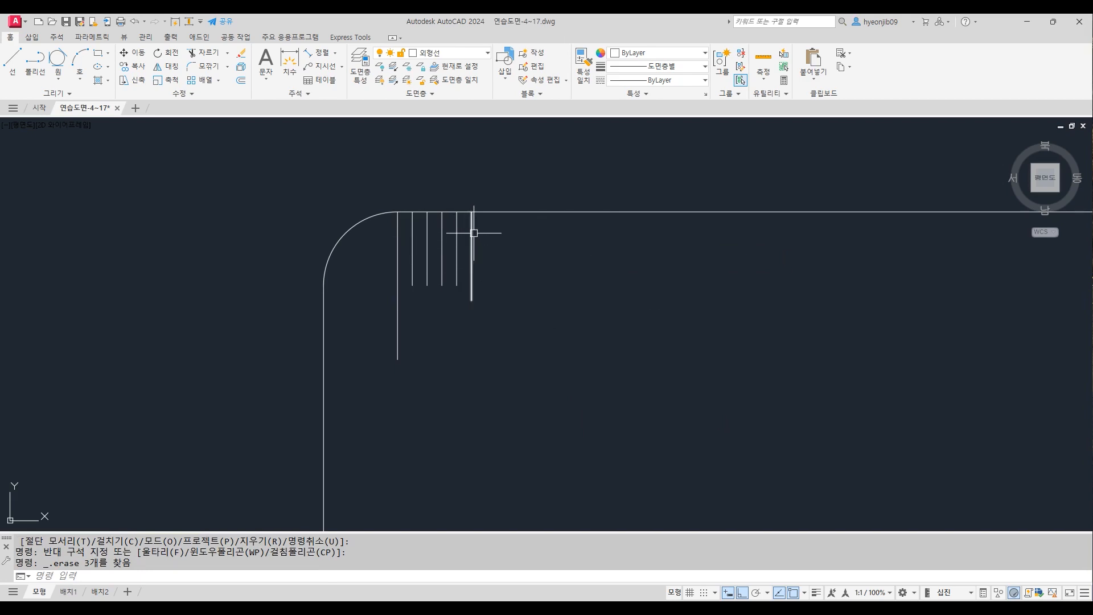
Step: Mirror the long first tick and the four short ticks about the medium-length fifth tick, keeping the originals
{"action": "type", "text": "MI"}
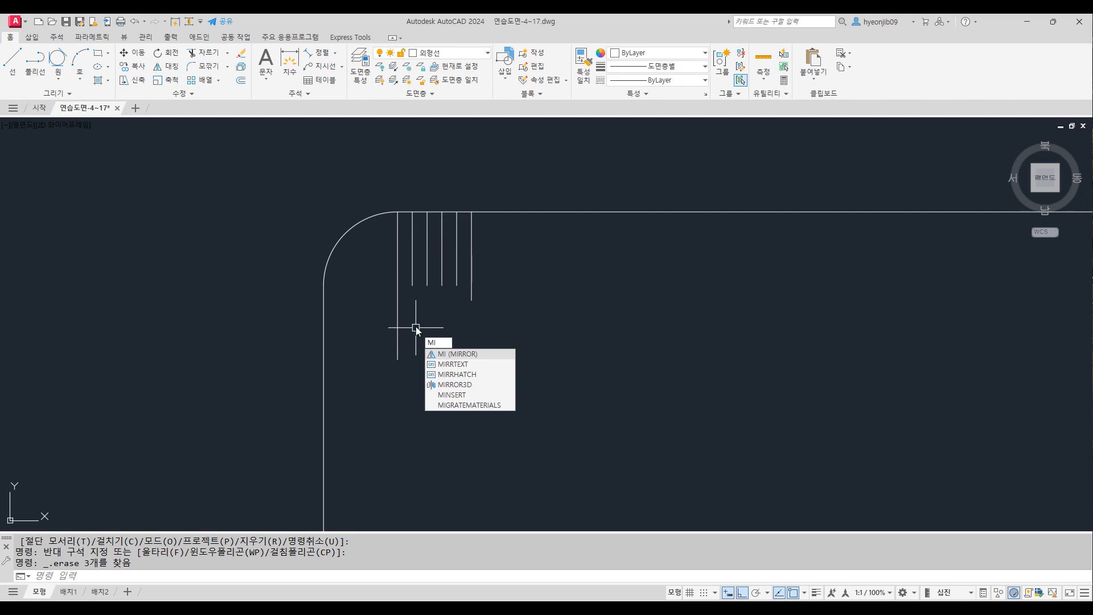
{"action": "key", "text": "Return"}
{"action": "left_click", "coordinate": [464, 299]}
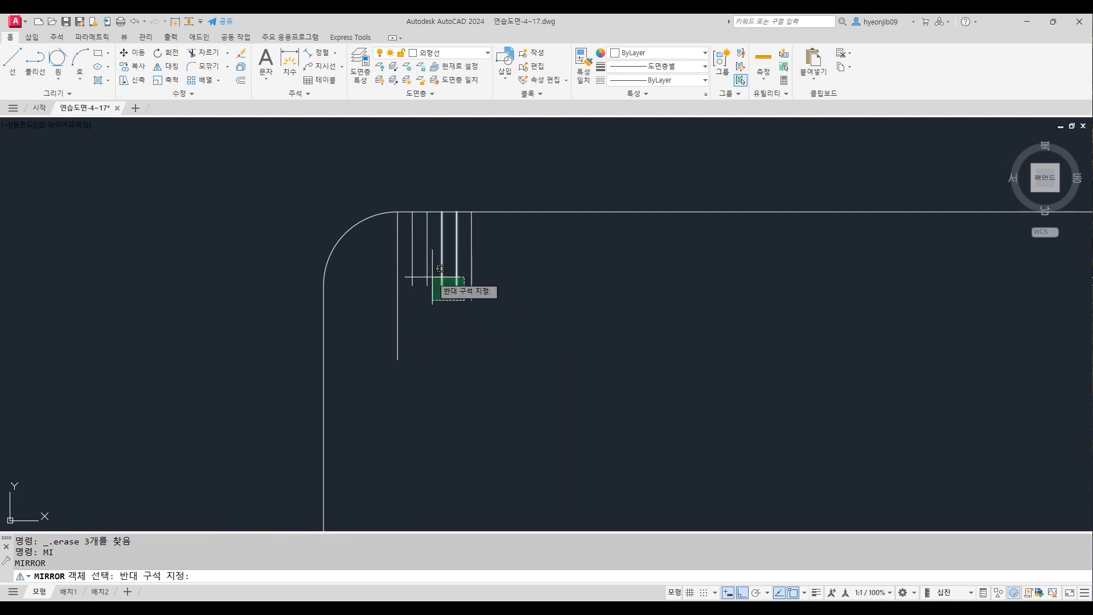
{"action": "left_click", "coordinate": [388, 246]}
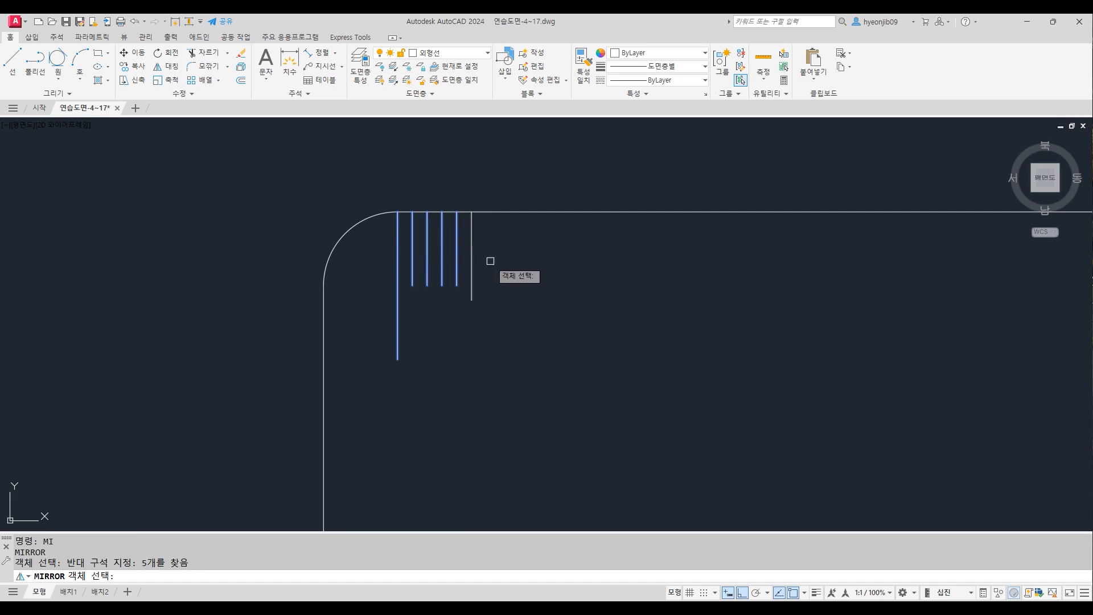
{"action": "key", "text": "Return"}
{"action": "scroll", "coordinate": [478, 214], "scroll_direction": "up", "scroll_amount": 2}
{"action": "left_click", "coordinate": [468, 220]}
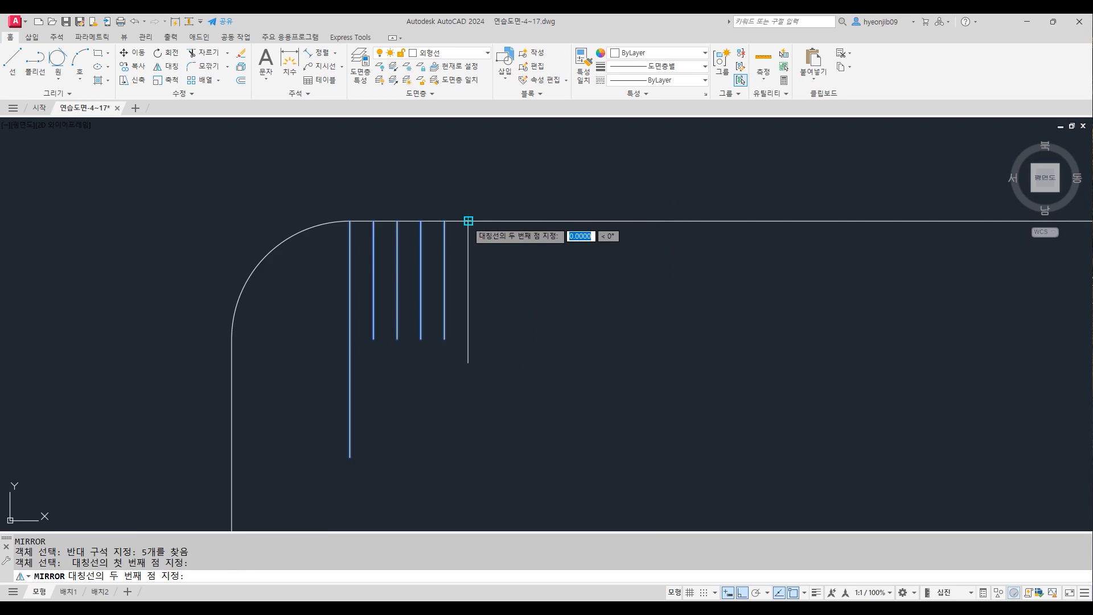
{"action": "left_click", "coordinate": [465, 366]}
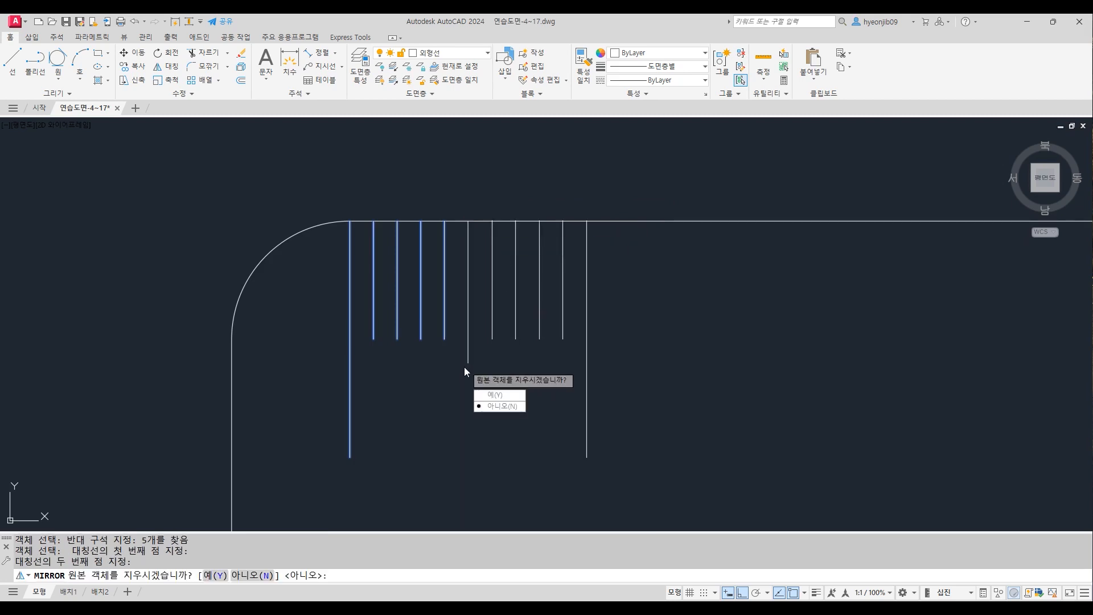
{"action": "key", "text": "Return"}
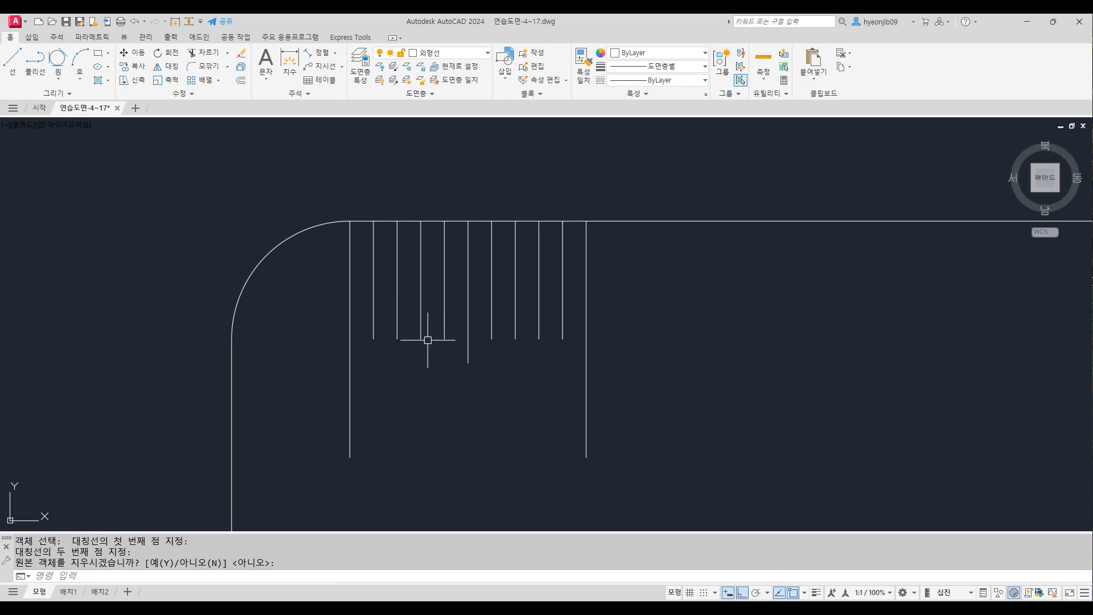
Step: Set the color of the eight short ticks on both sides of the medium tick to cyan
{"action": "left_click", "coordinate": [453, 353]}
{"action": "left_click", "coordinate": [391, 291]}
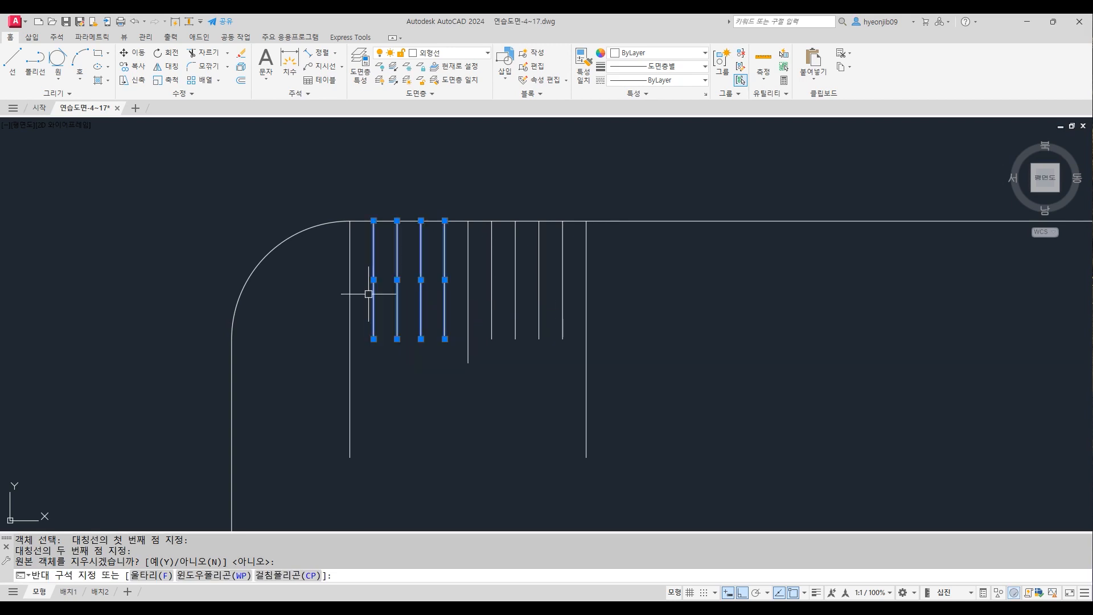
{"action": "left_click", "coordinate": [564, 356]}
{"action": "left_click", "coordinate": [484, 310]}
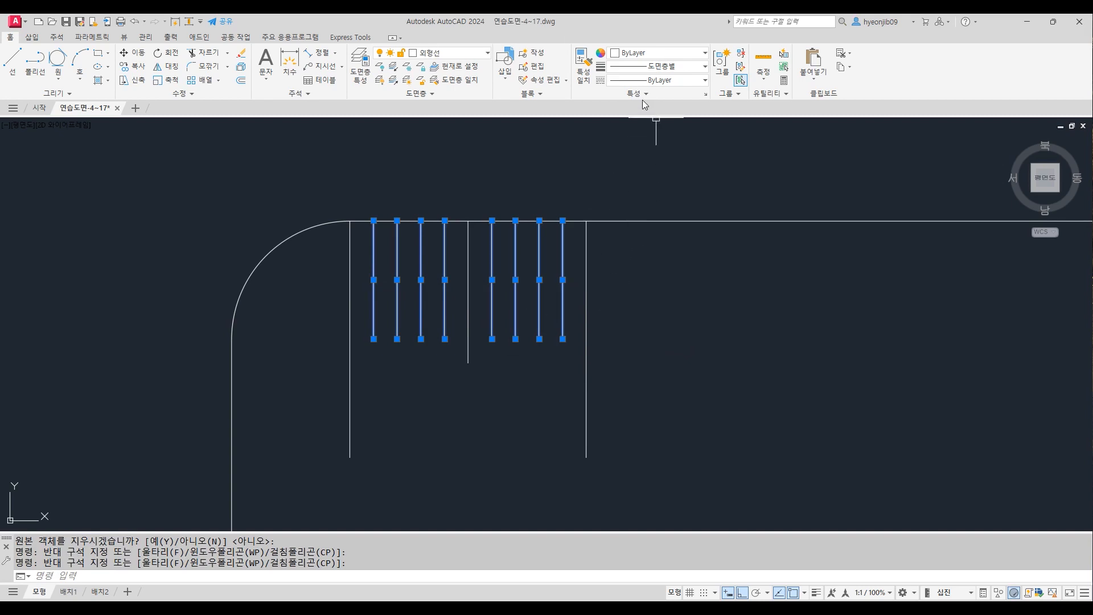
{"action": "left_click", "coordinate": [658, 52]}
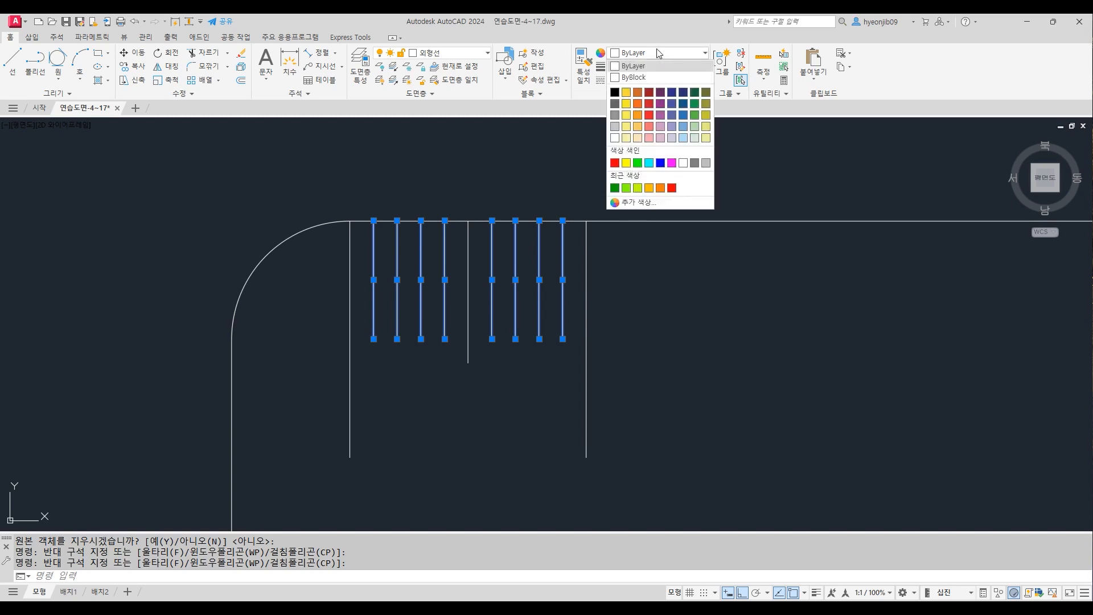
{"action": "left_click", "coordinate": [649, 162]}
{"action": "key", "text": "Escape"}
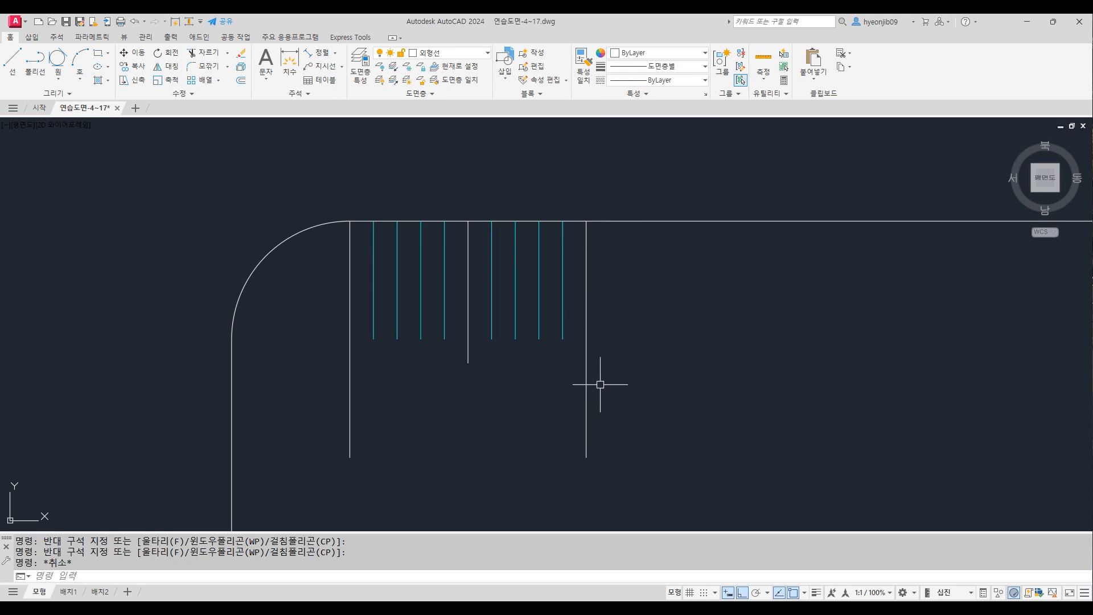
Step: Start a rectangular array of the eight cyan ticks, the medium tick and the second long tick, leaving out the first long tick
{"action": "scroll", "coordinate": [520, 230], "scroll_direction": "down", "scroll_amount": 2}
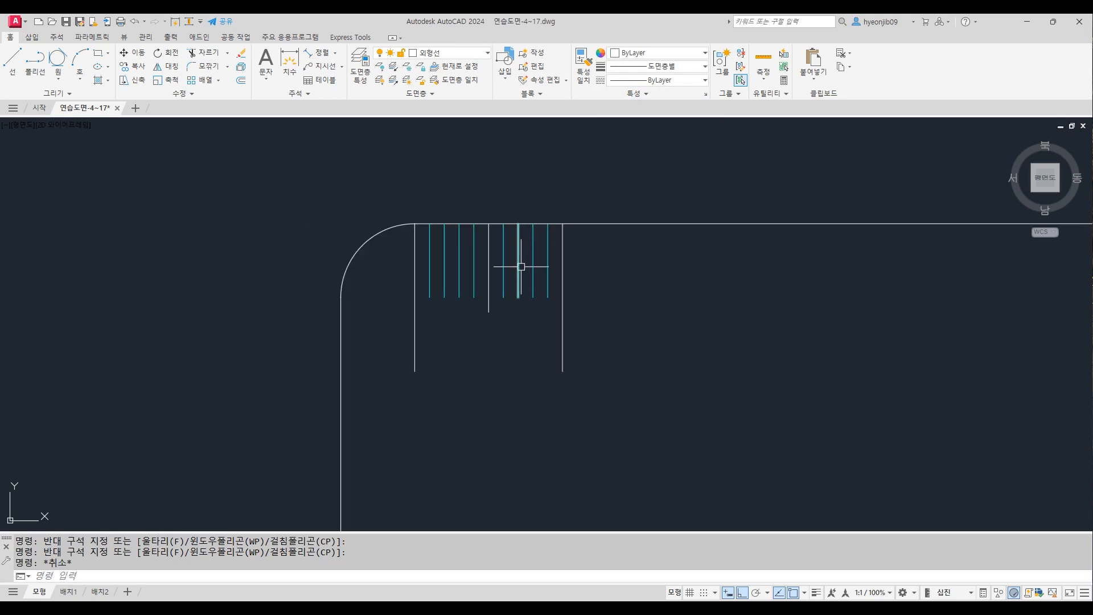
{"action": "scroll", "coordinate": [520, 279], "scroll_direction": "down", "scroll_amount": 2}
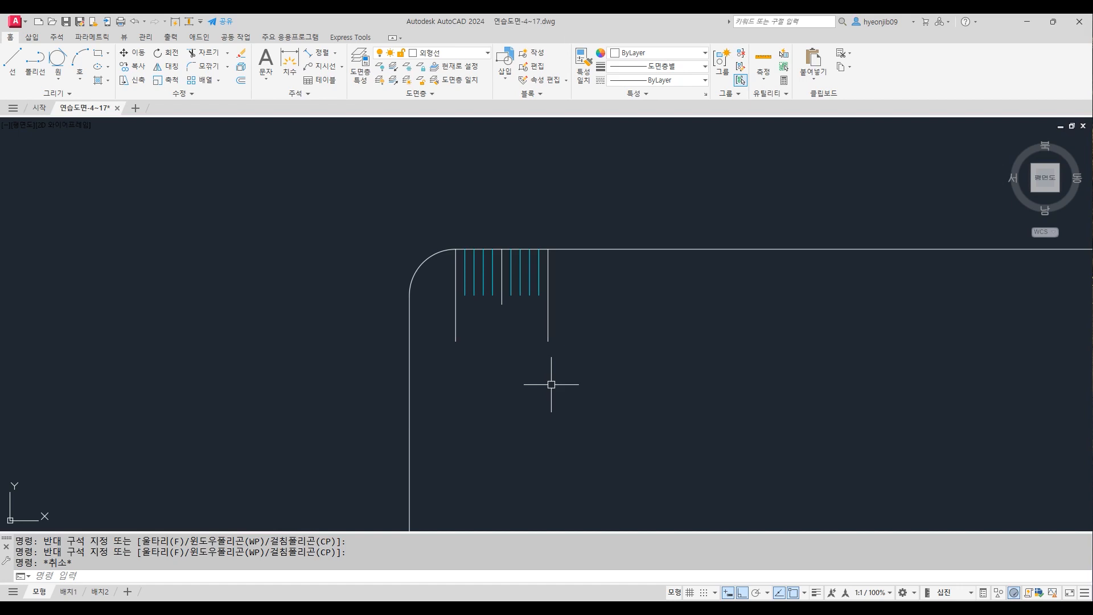
{"action": "scroll", "coordinate": [609, 267], "scroll_direction": "up", "scroll_amount": 2}
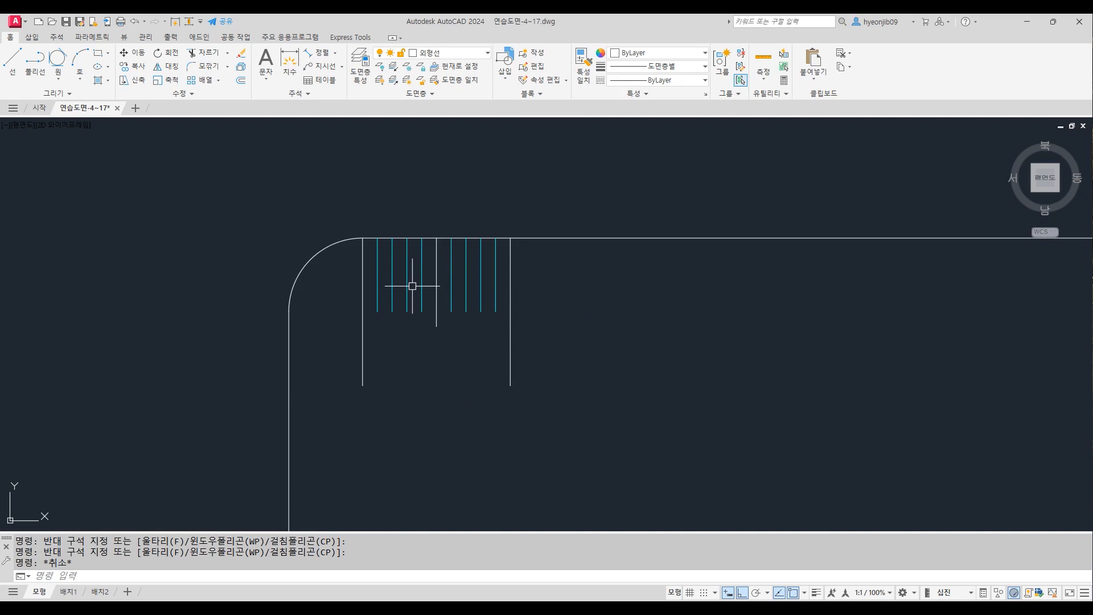
{"action": "scroll", "coordinate": [336, 282], "scroll_direction": "down", "scroll_amount": 2}
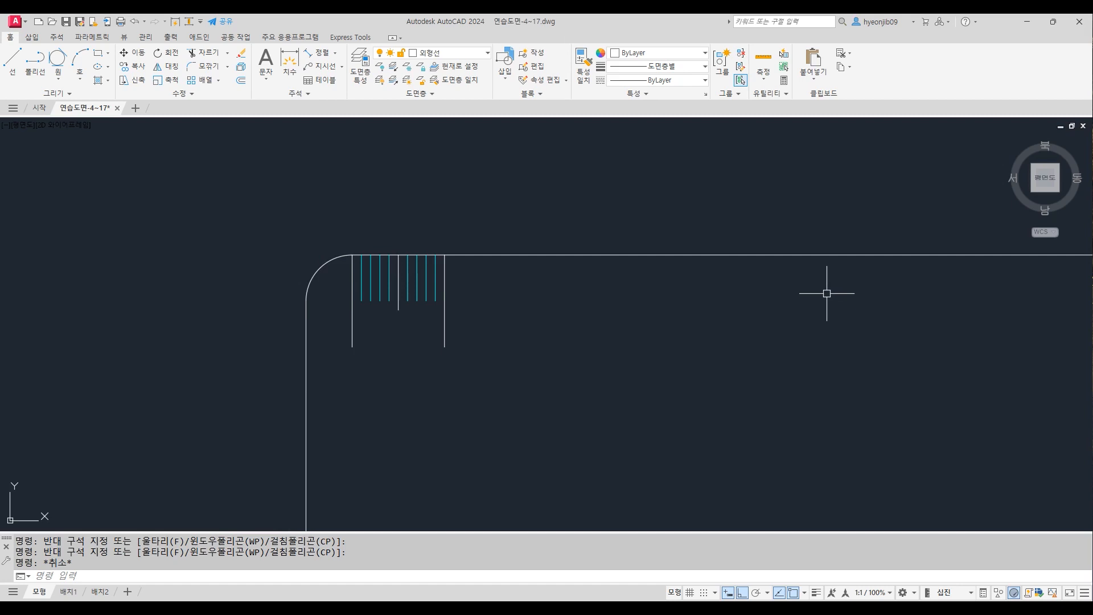
{"action": "scroll", "coordinate": [359, 275], "scroll_direction": "up", "scroll_amount": 1}
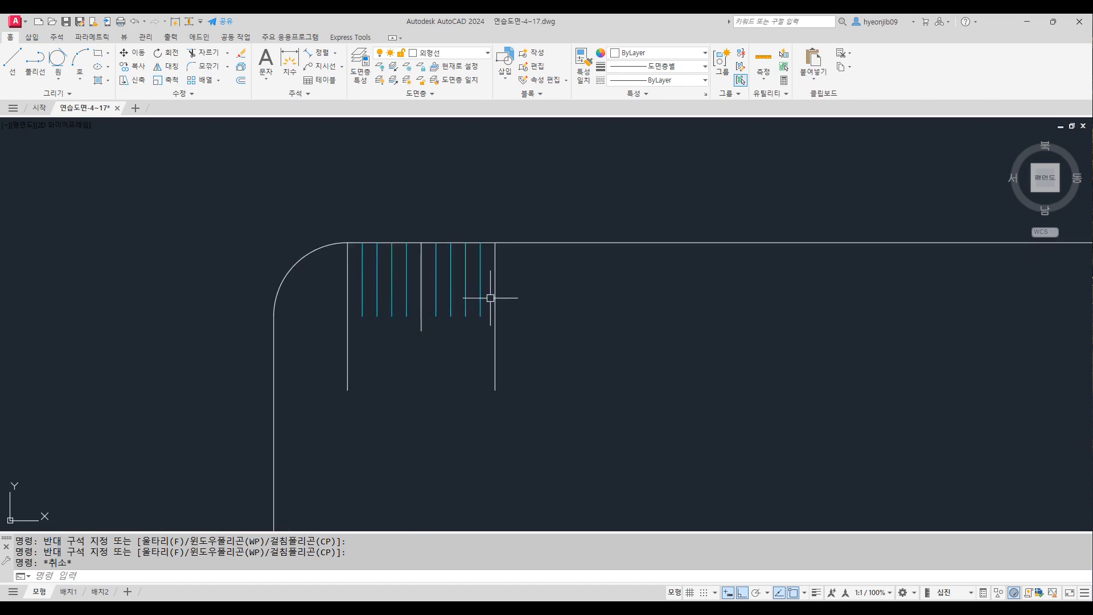
{"action": "left_click", "coordinate": [204, 81]}
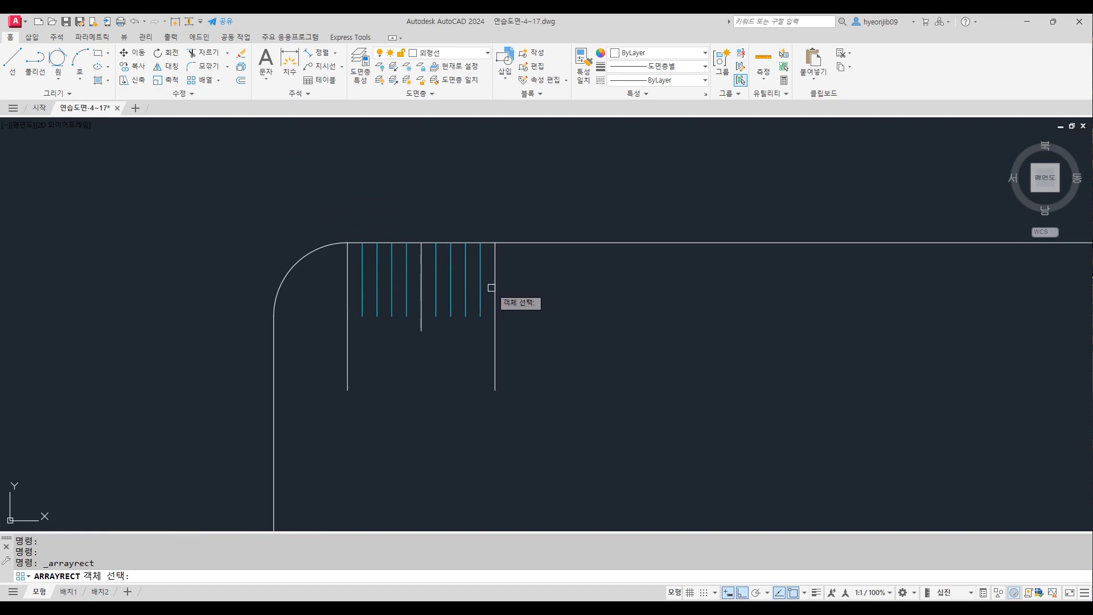
{"action": "left_click", "coordinate": [354, 204]}
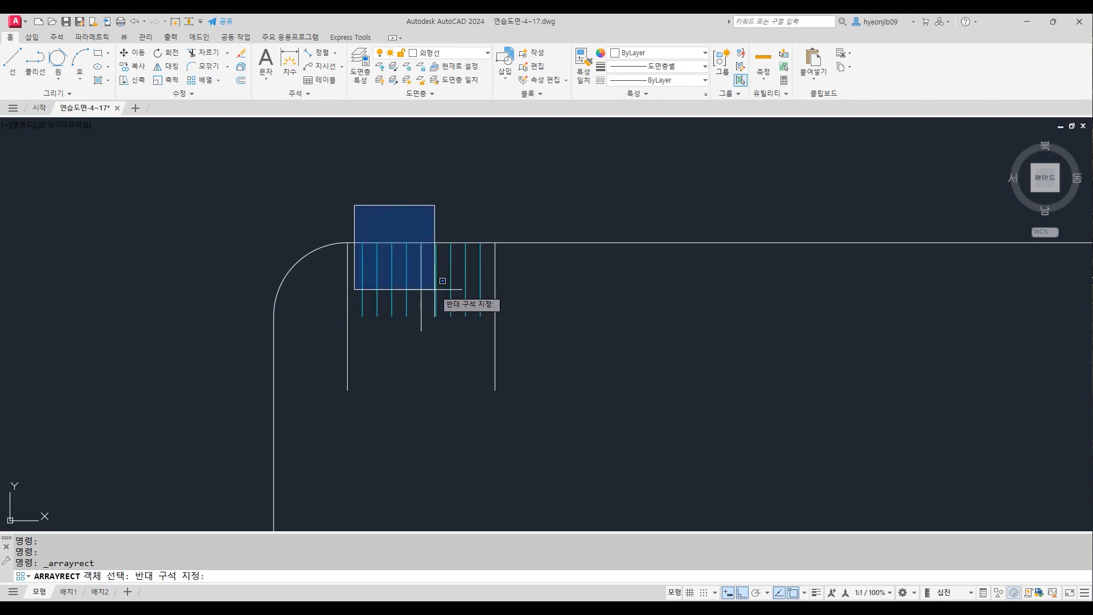
{"action": "left_click", "coordinate": [575, 434]}
{"action": "key", "text": "Return"}
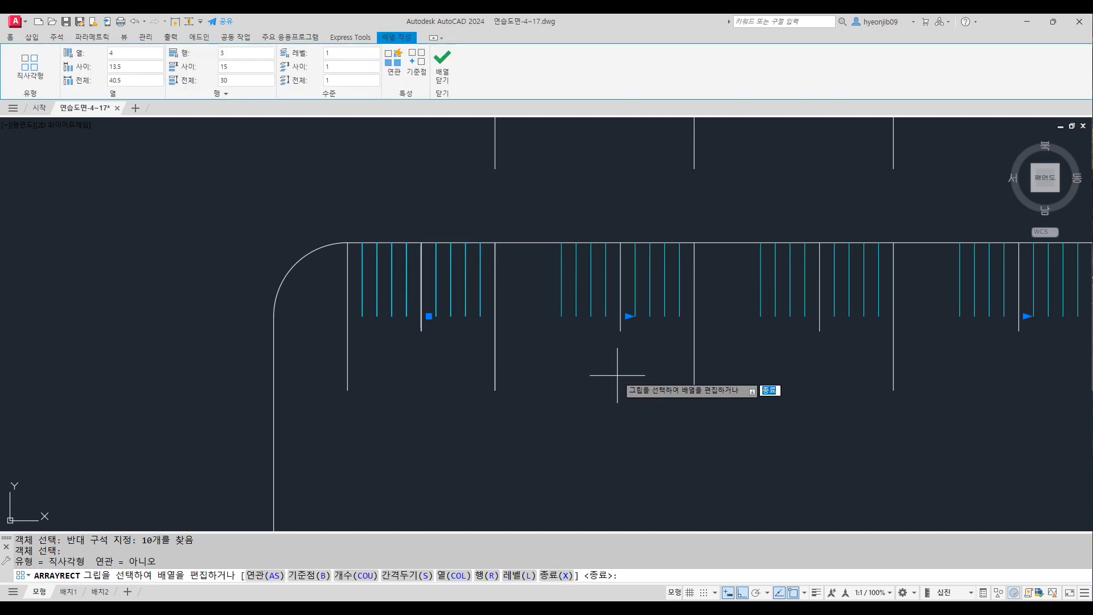
Step: Set the tick array to 1 row and 21 columns
{"action": "scroll", "coordinate": [617, 375], "scroll_direction": "down", "scroll_amount": 6}
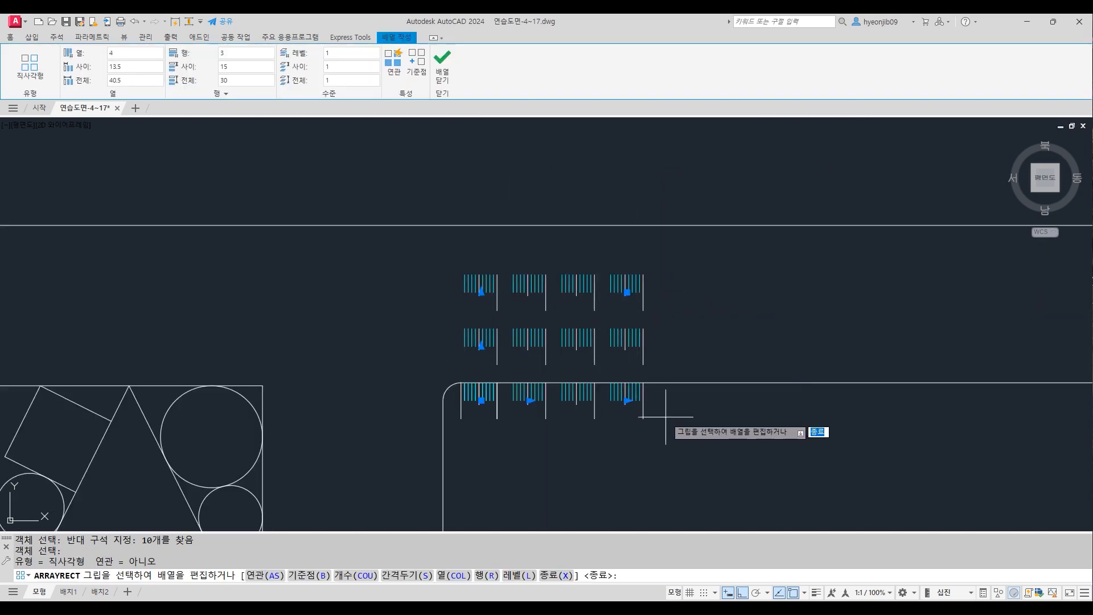
{"action": "left_click", "coordinate": [220, 54]}
{"action": "double_click", "coordinate": [215, 54]}
{"action": "type", "text": "1"}
{"action": "left_click", "coordinate": [133, 54]}
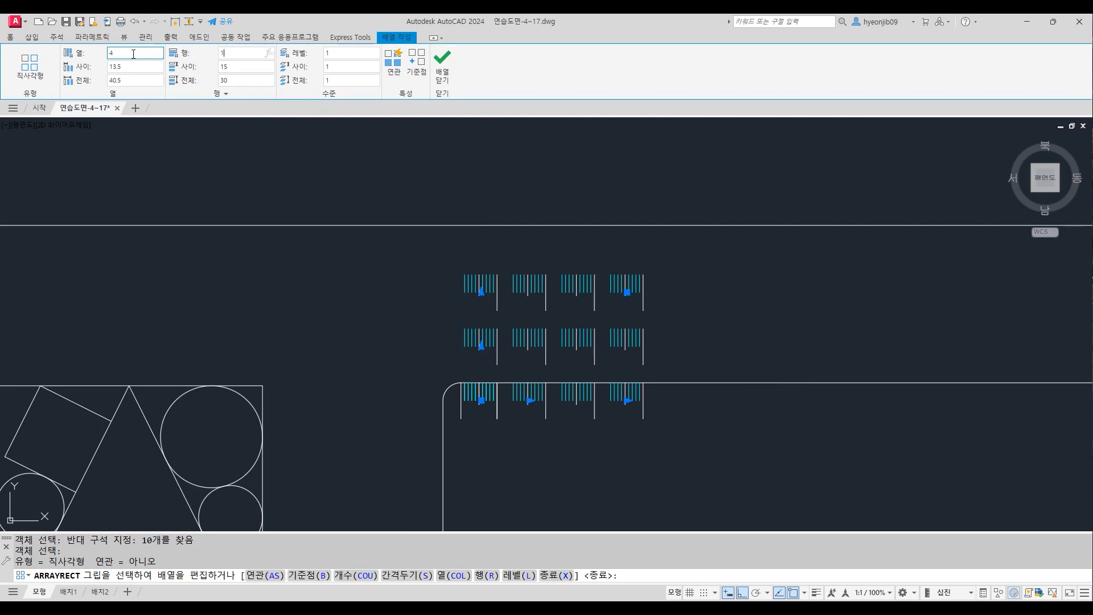
{"action": "double_click", "coordinate": [133, 53]}
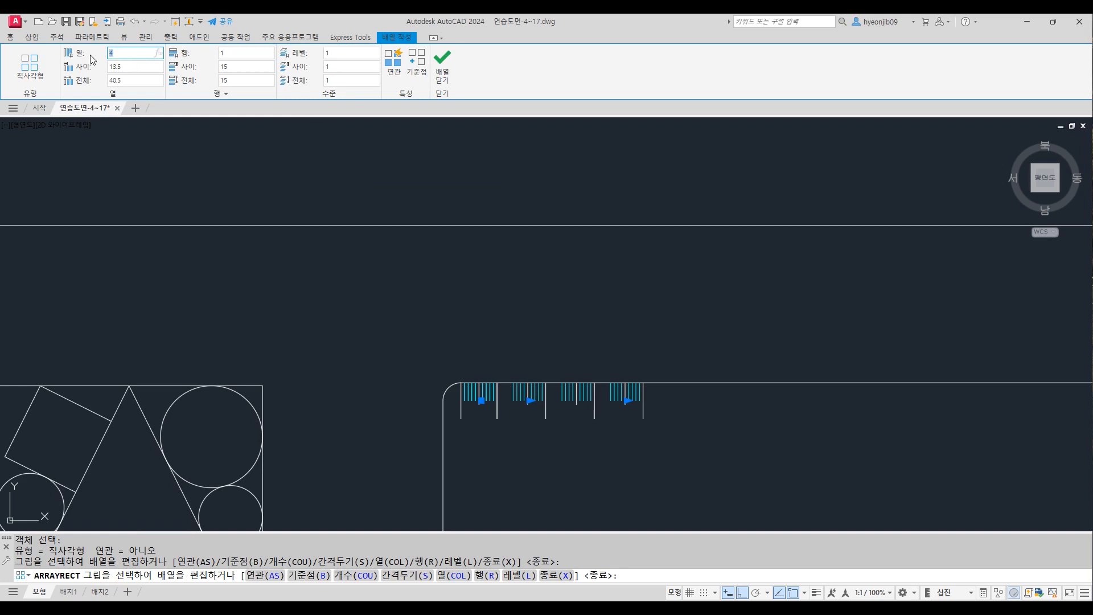
{"action": "type", "text": "21"}
Step: Set the column spacing of the tick array to 10 and finish the array along the upper edge
{"action": "left_click", "coordinate": [141, 68]}
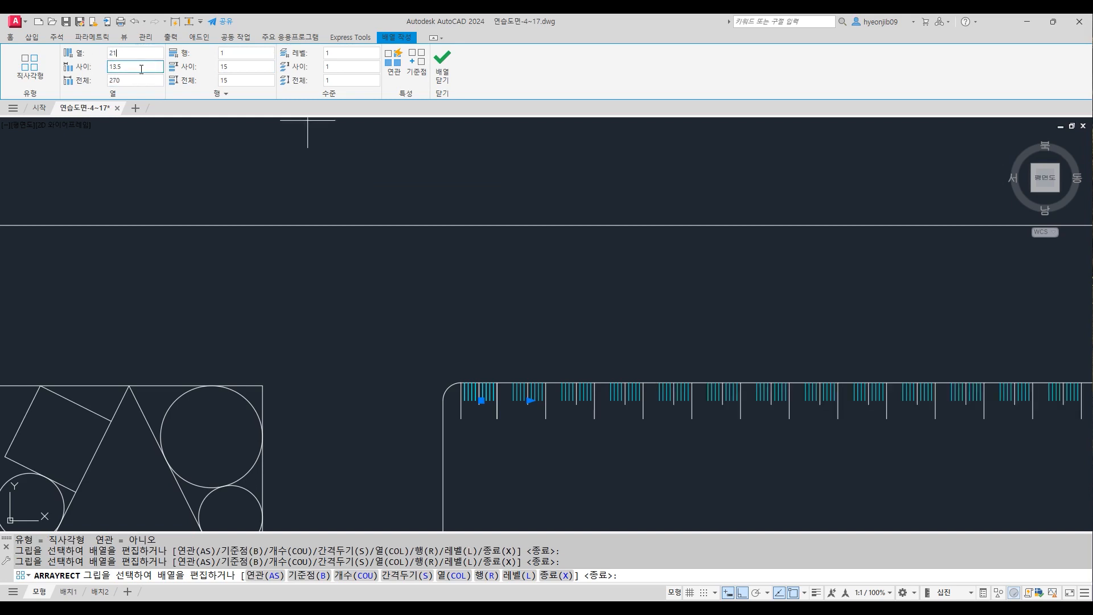
{"action": "double_click", "coordinate": [133, 68]}
{"action": "key", "text": "Return"}
{"action": "scroll", "coordinate": [293, 268], "scroll_direction": "down", "scroll_amount": 3}
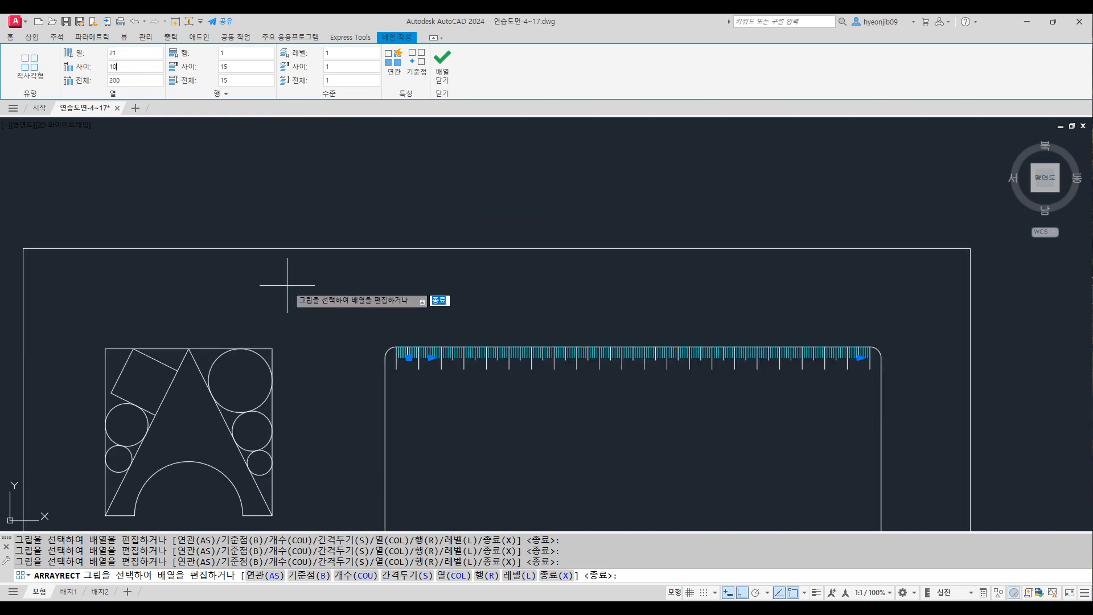
{"action": "scroll", "coordinate": [858, 383], "scroll_direction": "up", "scroll_amount": 5}
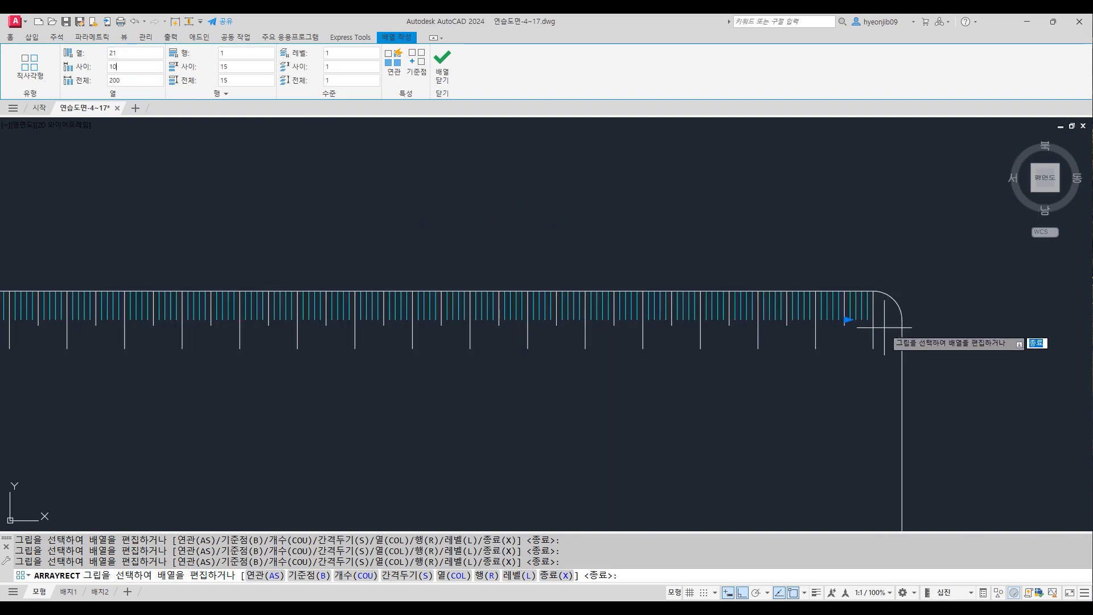
{"action": "scroll", "coordinate": [893, 313], "scroll_direction": "down", "scroll_amount": 2}
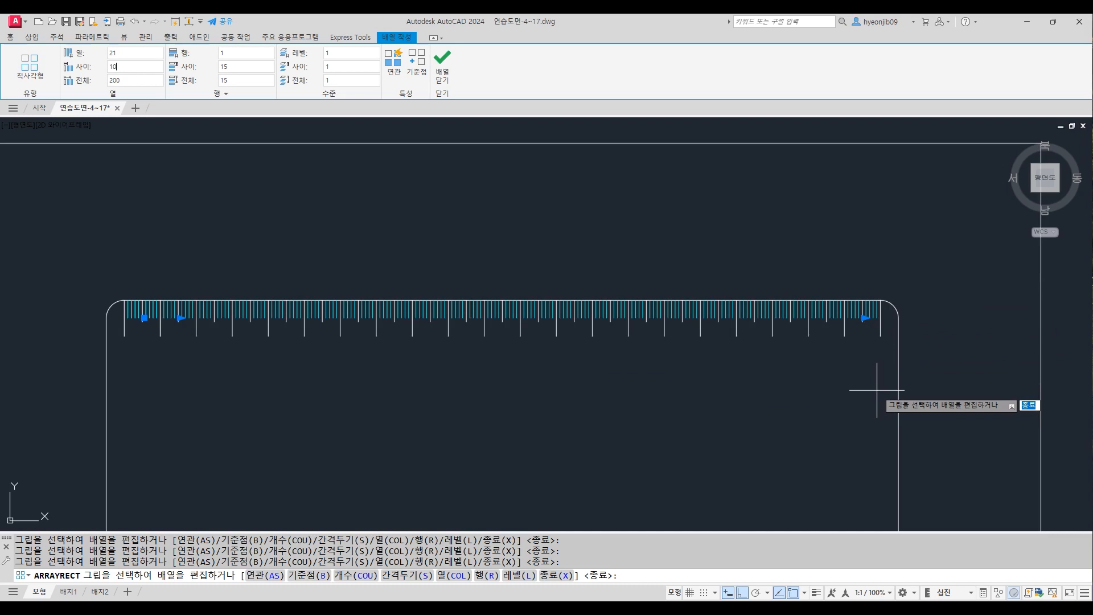
{"action": "left_click", "coordinate": [444, 68]}
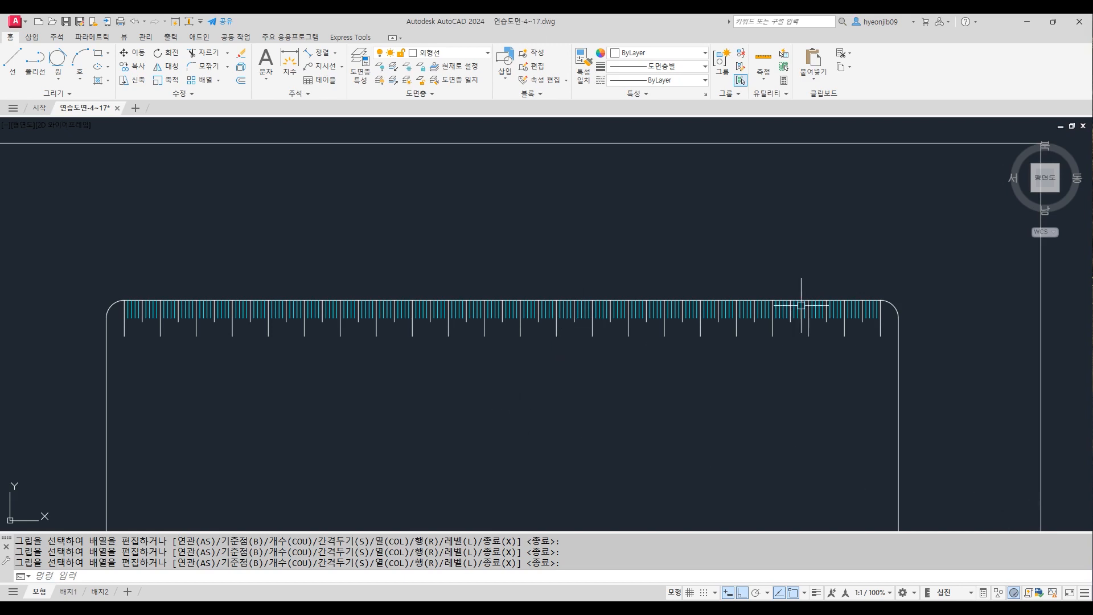
Step: Start the single-line text command for the area below the ruler's first long ticks
{"action": "scroll", "coordinate": [802, 307], "scroll_direction": "down", "scroll_amount": 1}
{"action": "scroll", "coordinate": [373, 350], "scroll_direction": "up", "scroll_amount": 1}
{"action": "scroll", "coordinate": [439, 355], "scroll_direction": "up", "scroll_amount": 1}
{"action": "scroll", "coordinate": [312, 293], "scroll_direction": "up", "scroll_amount": 1}
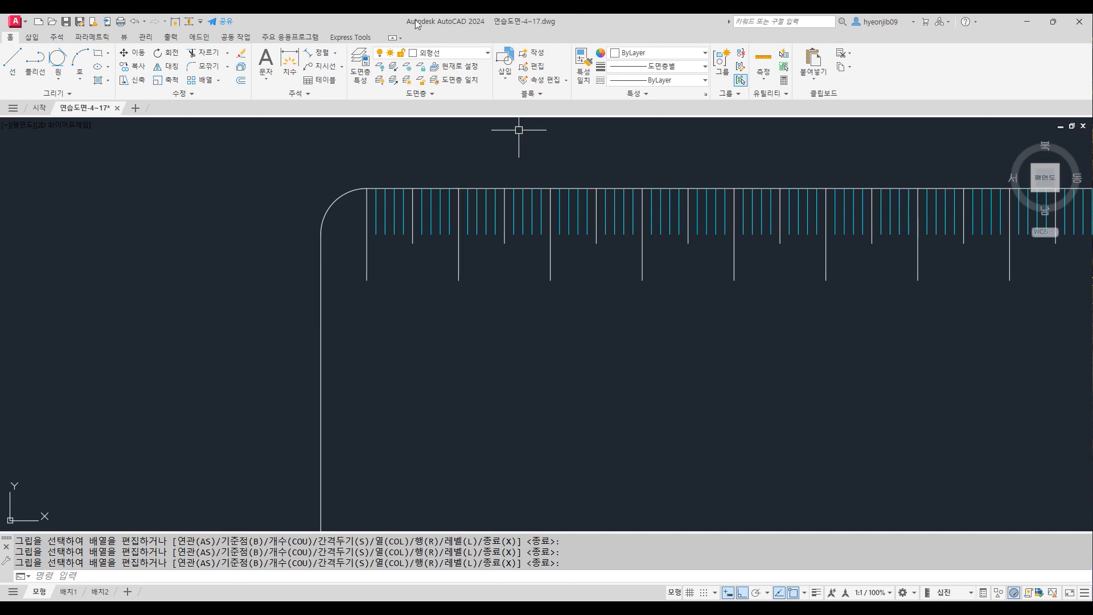
{"action": "left_click", "coordinate": [56, 37]}
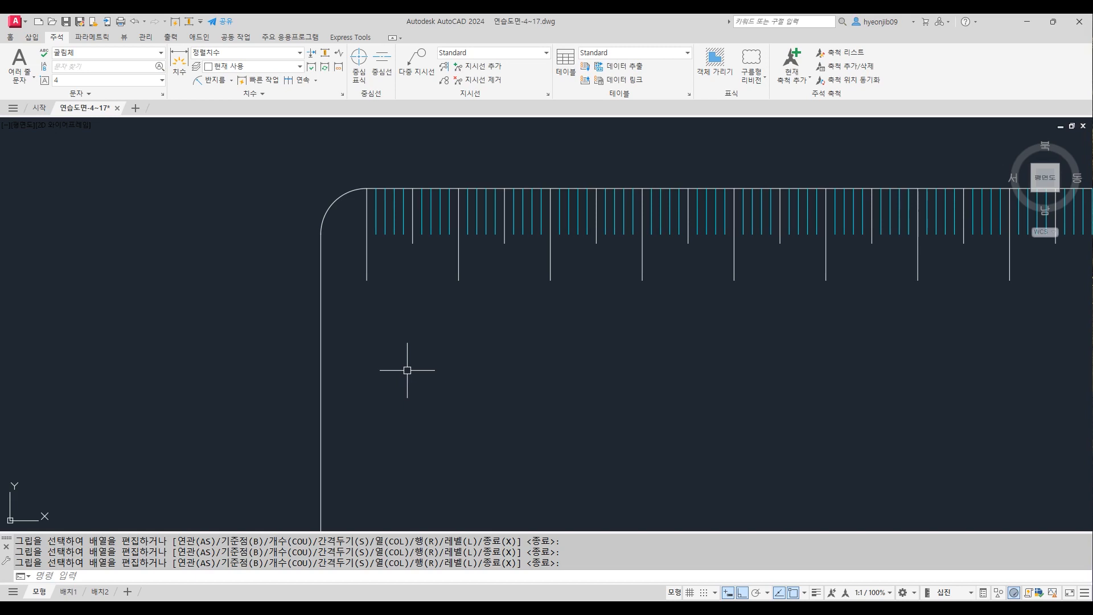
{"action": "type", "text": "D"}
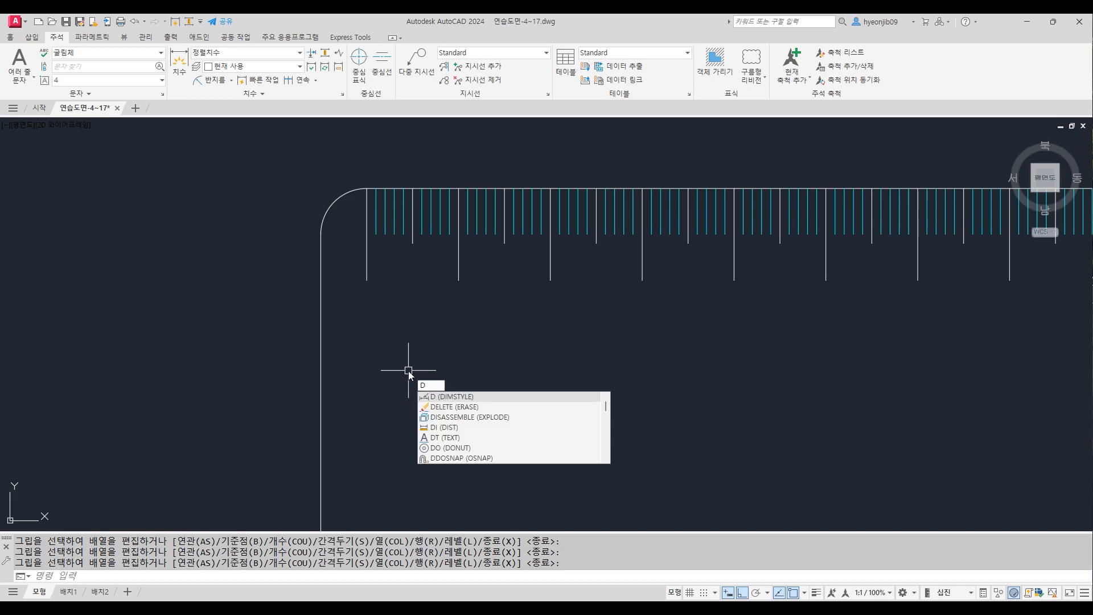
{"action": "type", "text": "T"}
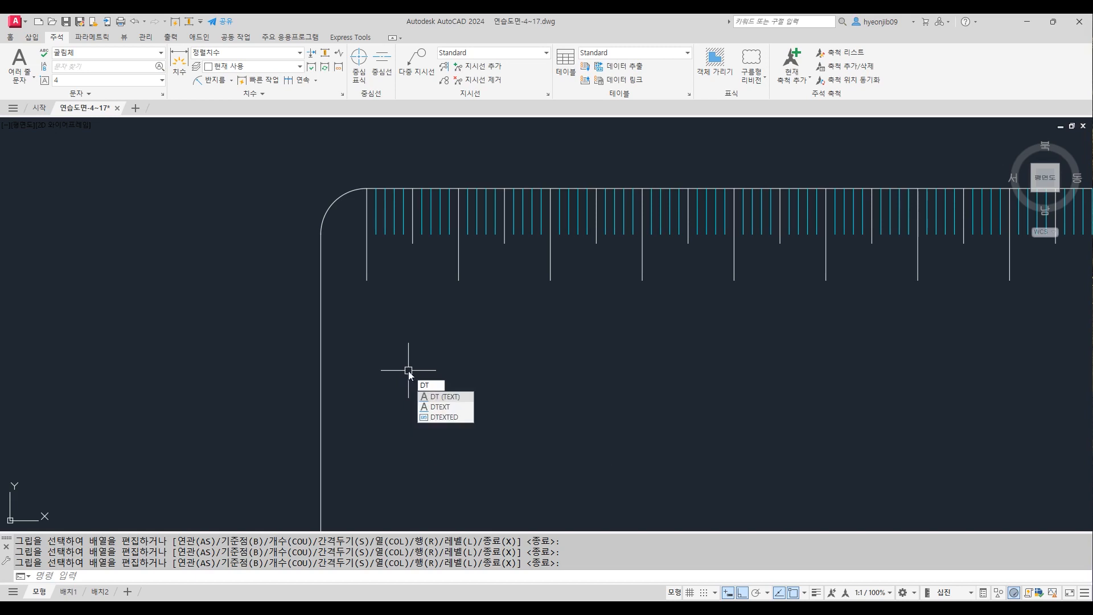
{"action": "key", "text": "Return"}
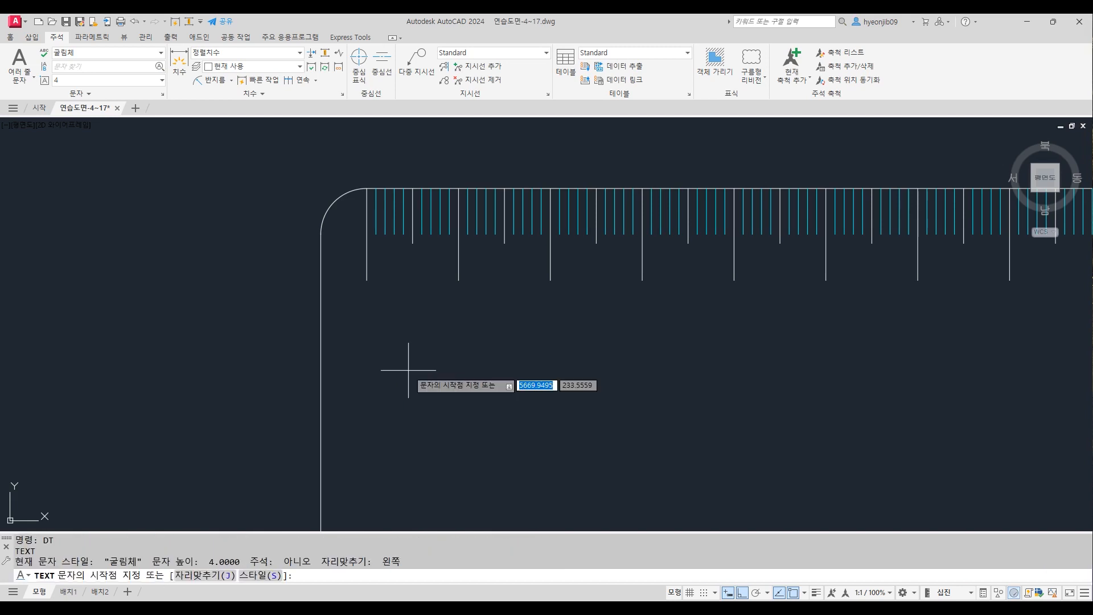
Step: Place the single-line text "0" with no rotation below the ruler's first long tick mark
{"action": "left_click", "coordinate": [373, 357]}
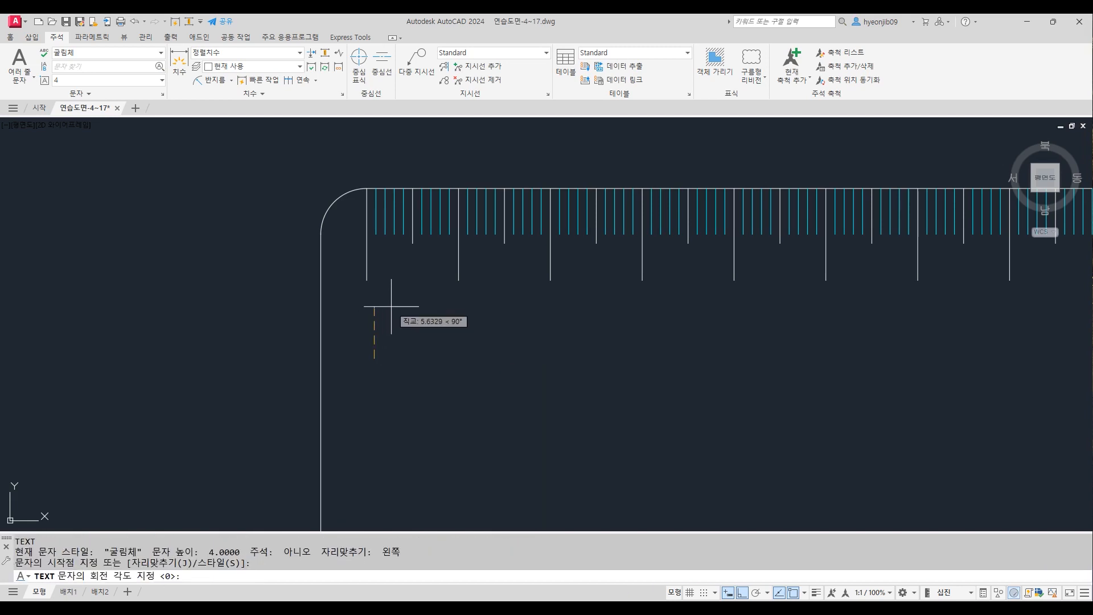
{"action": "key", "text": "Return"}
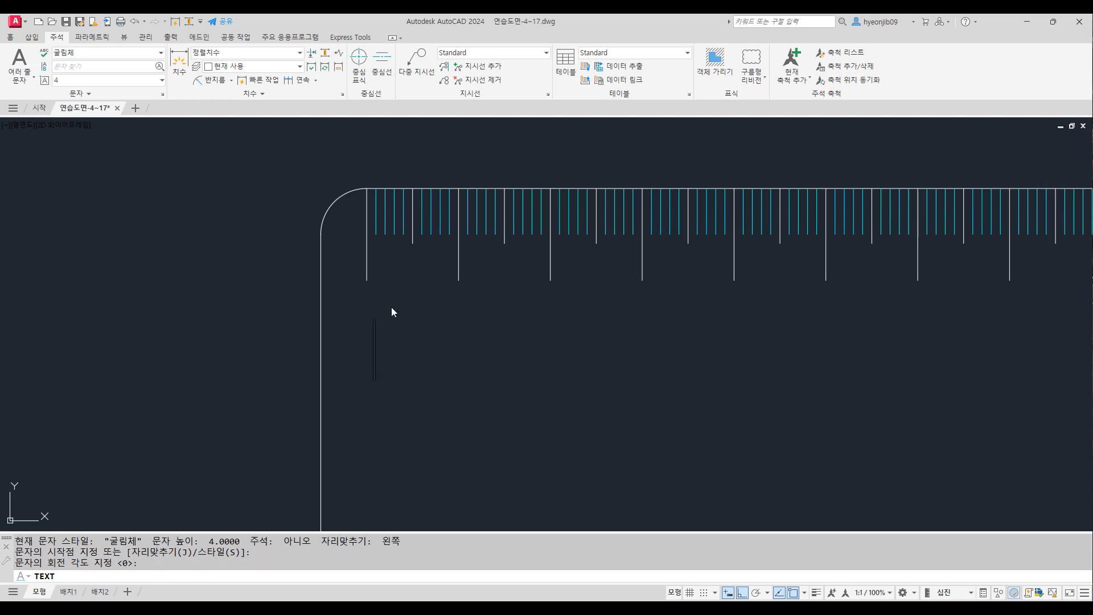
{"action": "type", "text": "0"}
{"action": "key", "text": "Return"}
{"action": "key", "text": "Return"}
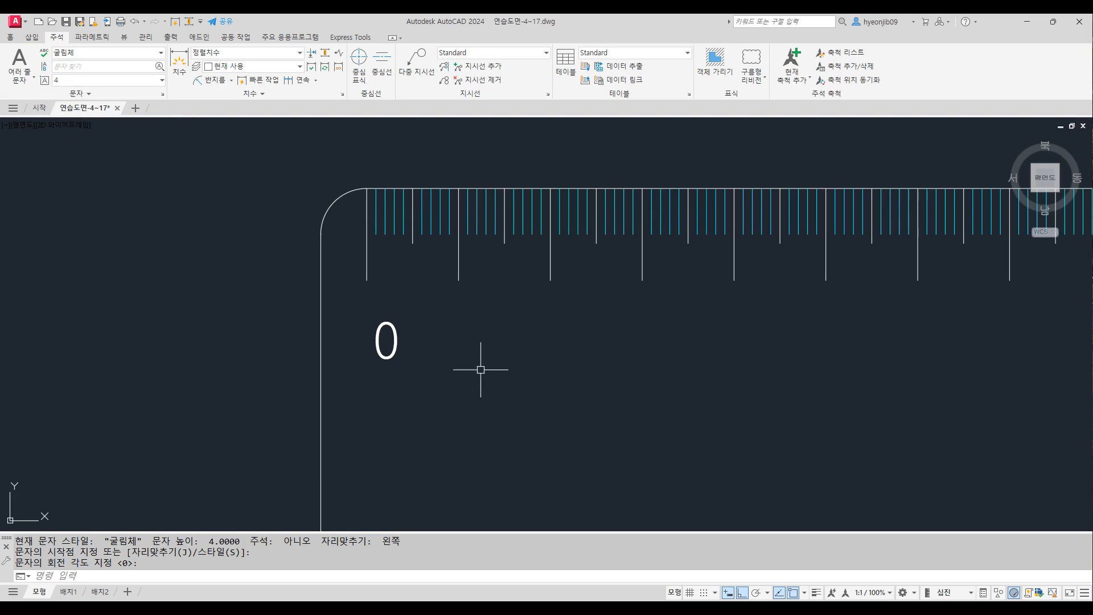
{"action": "key", "text": "Escape"}
Step: Set the text height of the "0" label to 3
{"action": "left_click", "coordinate": [392, 335]}
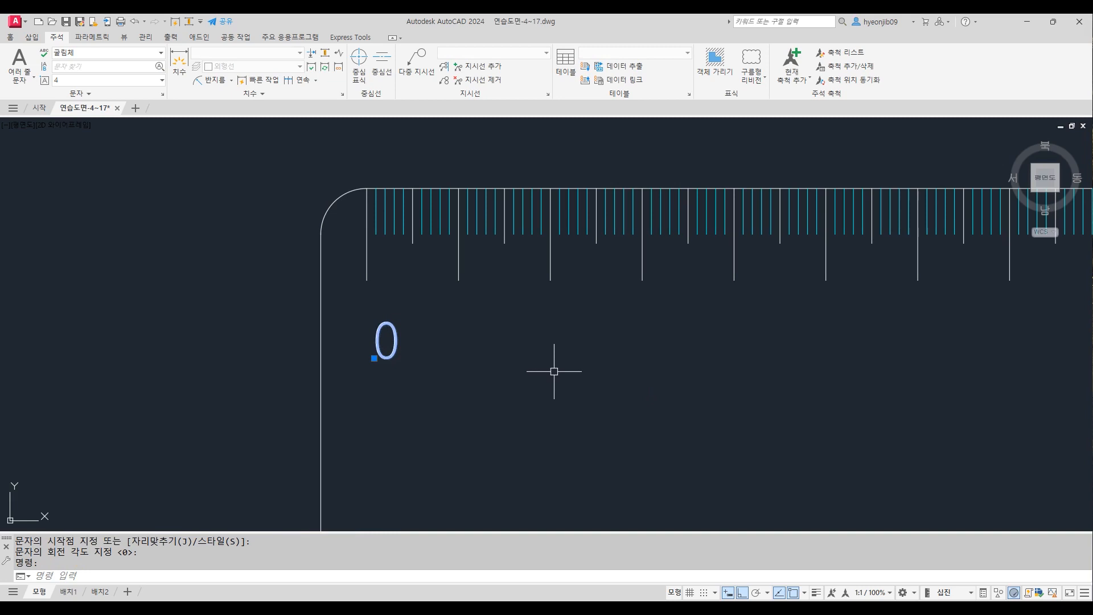
{"action": "key", "text": "ctrl+1"}
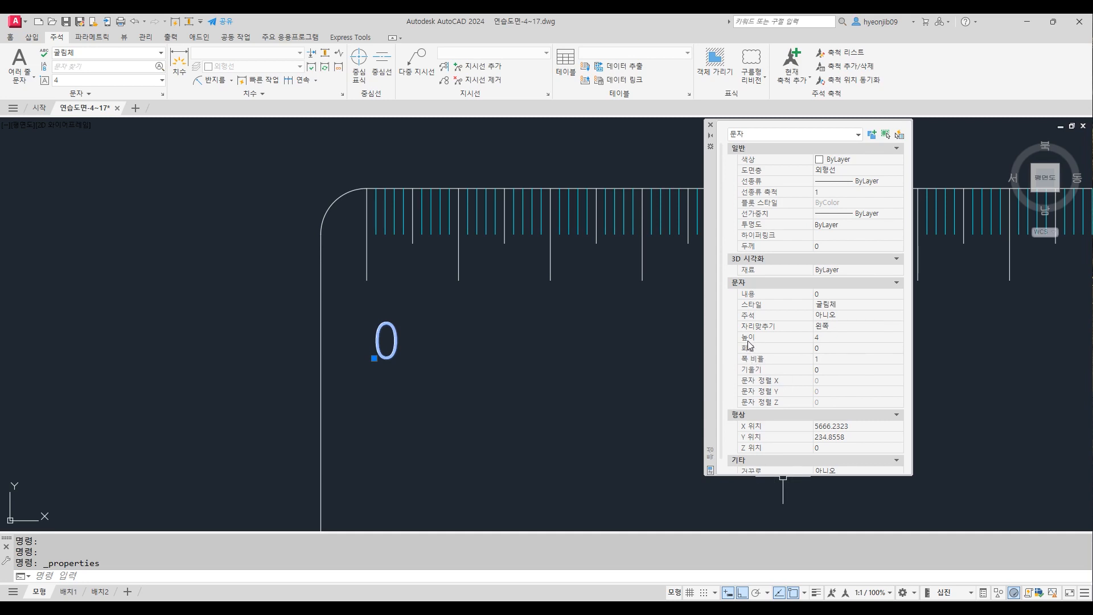
{"action": "left_click", "coordinate": [836, 338]}
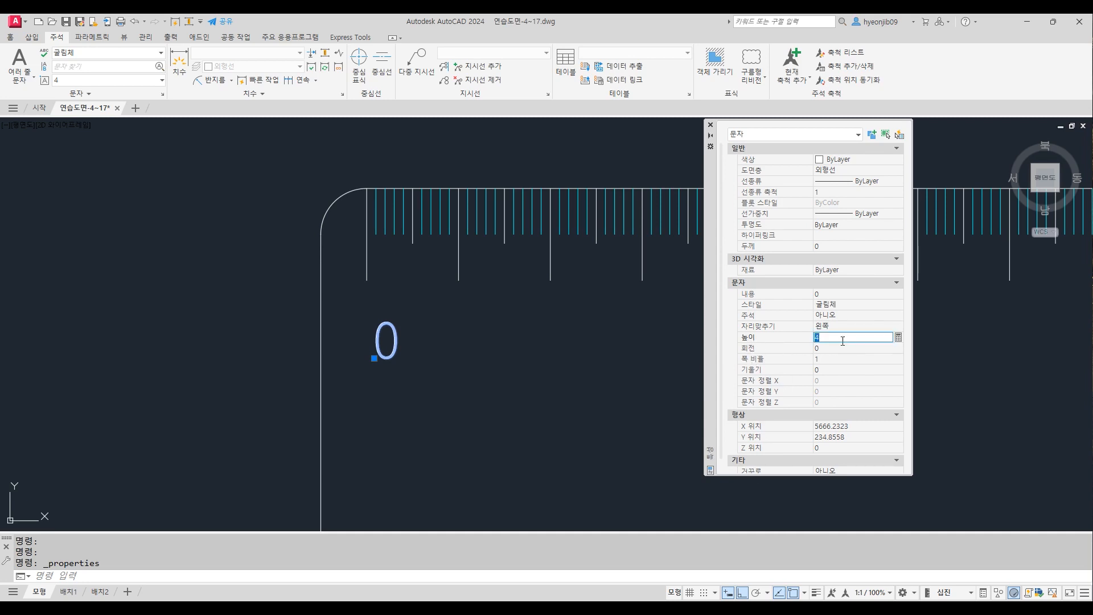
{"action": "key", "text": "Return"}
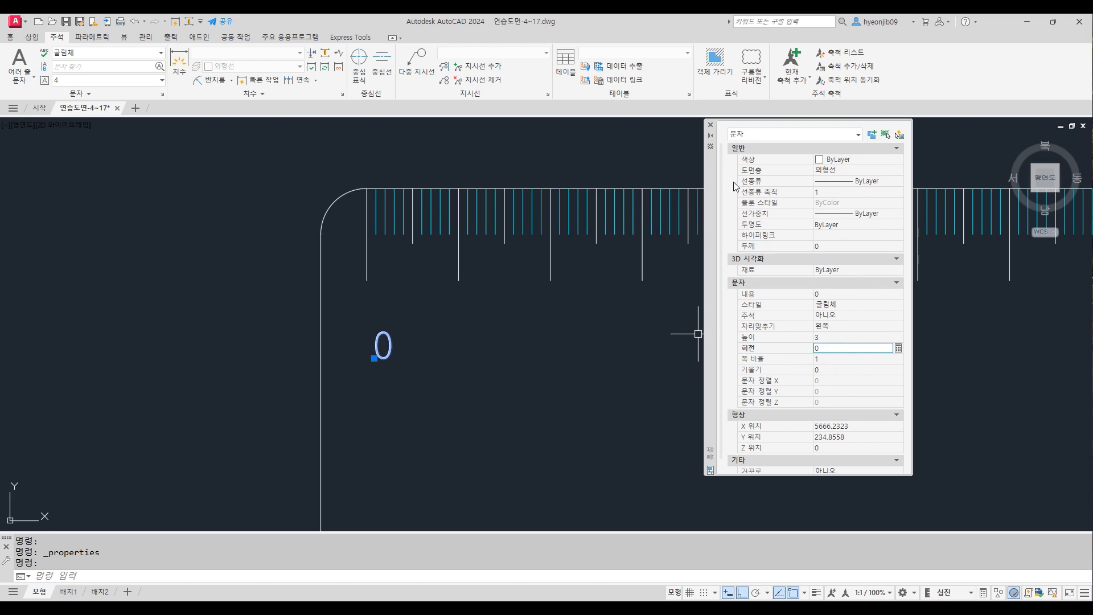
{"action": "left_click", "coordinate": [711, 125]}
{"action": "key", "text": "Escape"}
Step: Move the "0" label so it sits centred just beneath the first long tick, with ortho mode off
{"action": "type", "text": "M"}
{"action": "key", "text": "Return"}
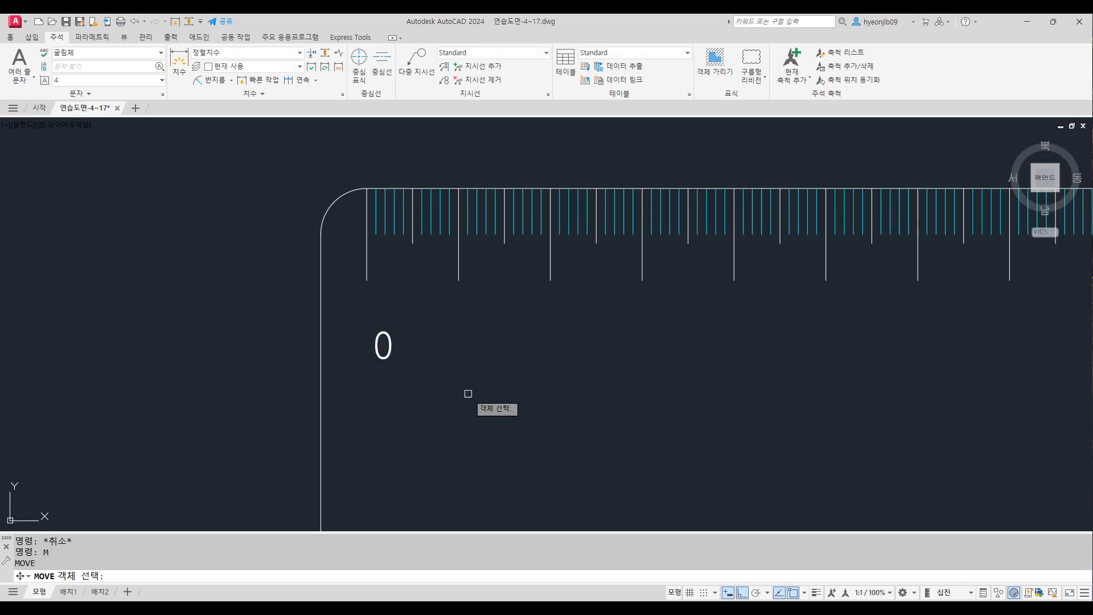
{"action": "left_click", "coordinate": [383, 344]}
{"action": "key", "text": "Return"}
{"action": "left_click", "coordinate": [641, 445]}
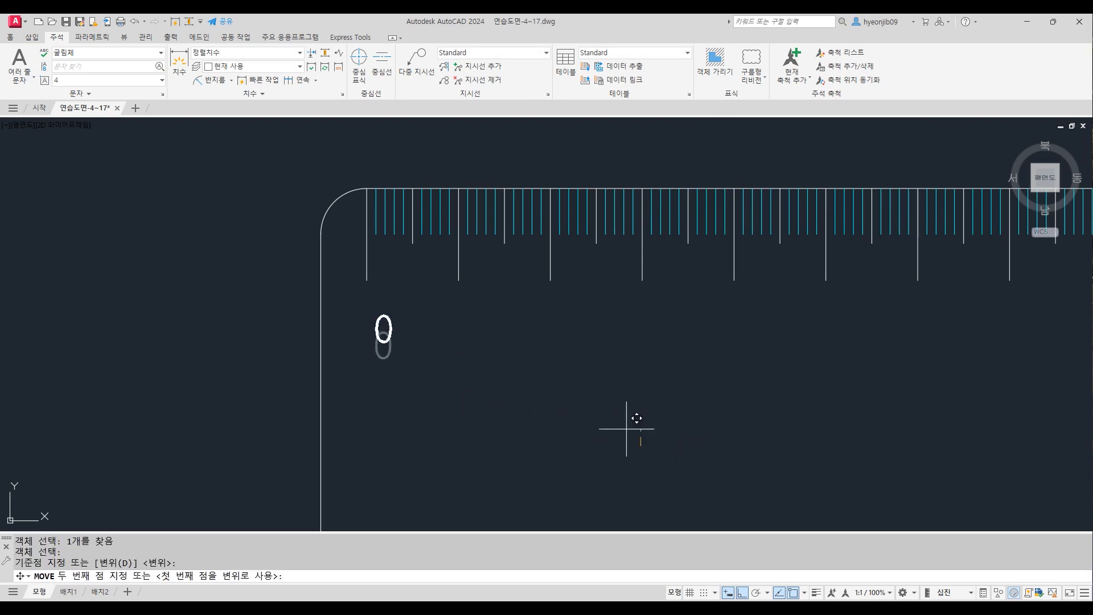
{"action": "key", "text": "F8"}
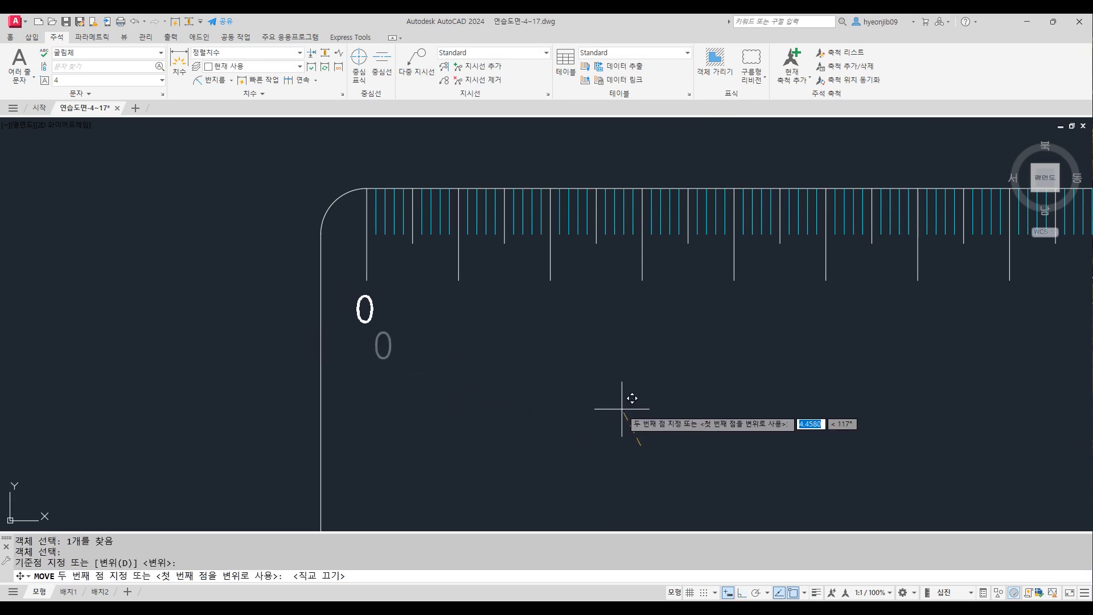
{"action": "left_click", "coordinate": [624, 405]}
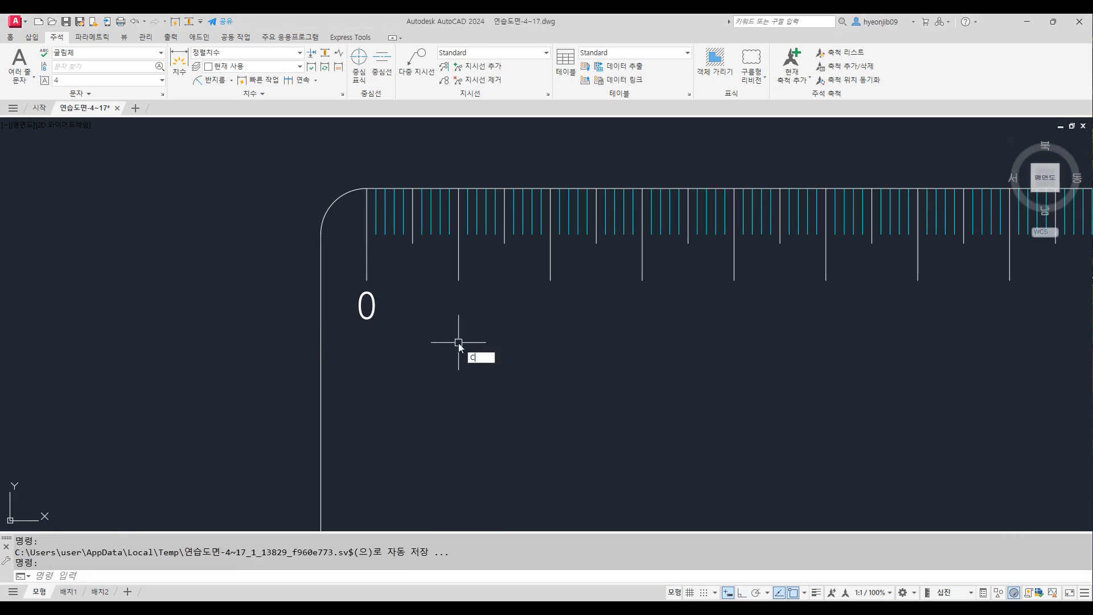
Step: Copy the "0" label from the first long tick's end to the second's, and change the copy to 1
{"action": "type", "text": "p"}
{"action": "key", "text": "Return"}
{"action": "left_click", "coordinate": [367, 306]}
{"action": "key", "text": "Return"}
{"action": "left_click", "coordinate": [367, 279]}
{"action": "left_click", "coordinate": [458, 279]}
{"action": "key", "text": "Return"}
{"action": "double_click", "coordinate": [459, 306]}
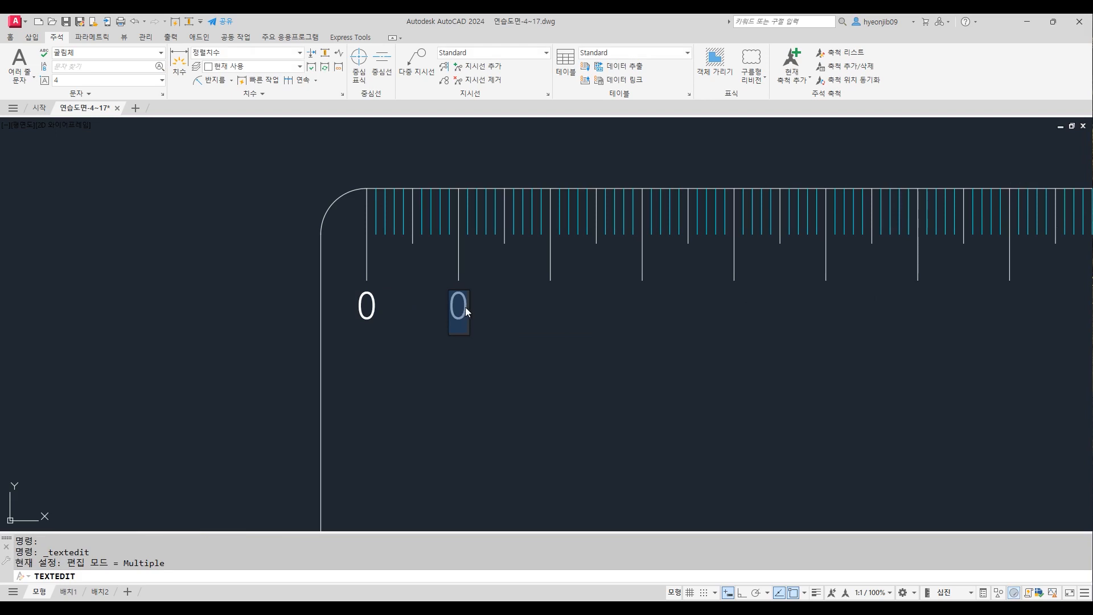
{"action": "type", "text": "1"}
{"action": "left_click", "coordinate": [509, 344]}
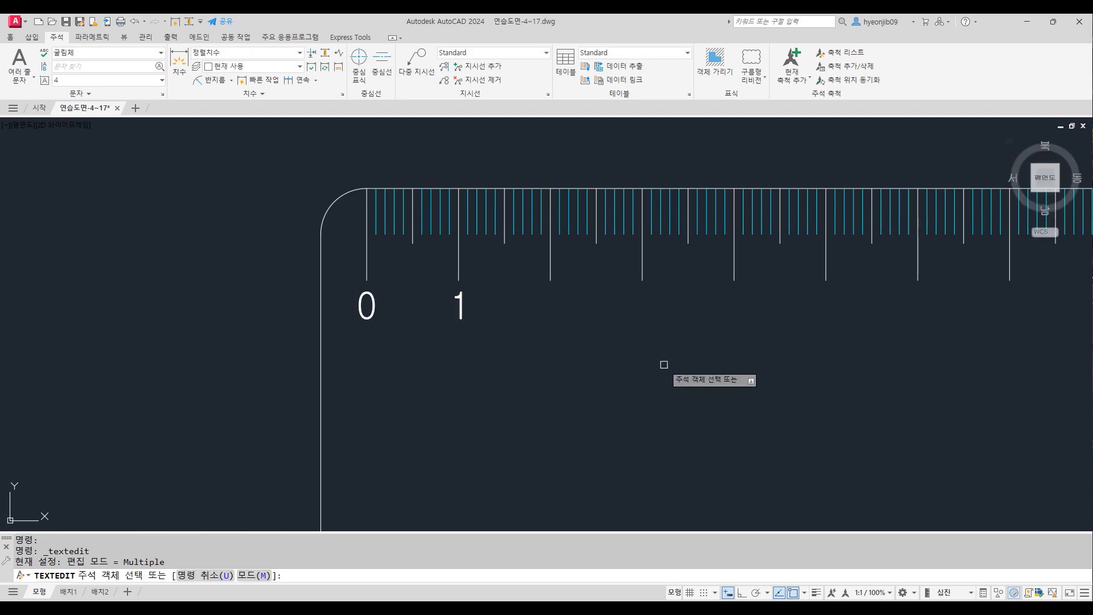
{"action": "key", "text": "Return"}
Step: Copy the "1" label from the second long tick's end to the third's, and change the copy to 2
{"action": "type", "text": "co"}
{"action": "key", "text": "Return"}
{"action": "left_click", "coordinate": [463, 306]}
{"action": "key", "text": "Return"}
{"action": "left_click", "coordinate": [459, 280]}
{"action": "left_click", "coordinate": [551, 279]}
{"action": "key", "text": "Return"}
{"action": "double_click", "coordinate": [555, 316]}
{"action": "type", "text": "2"}
{"action": "key", "text": "Return"}
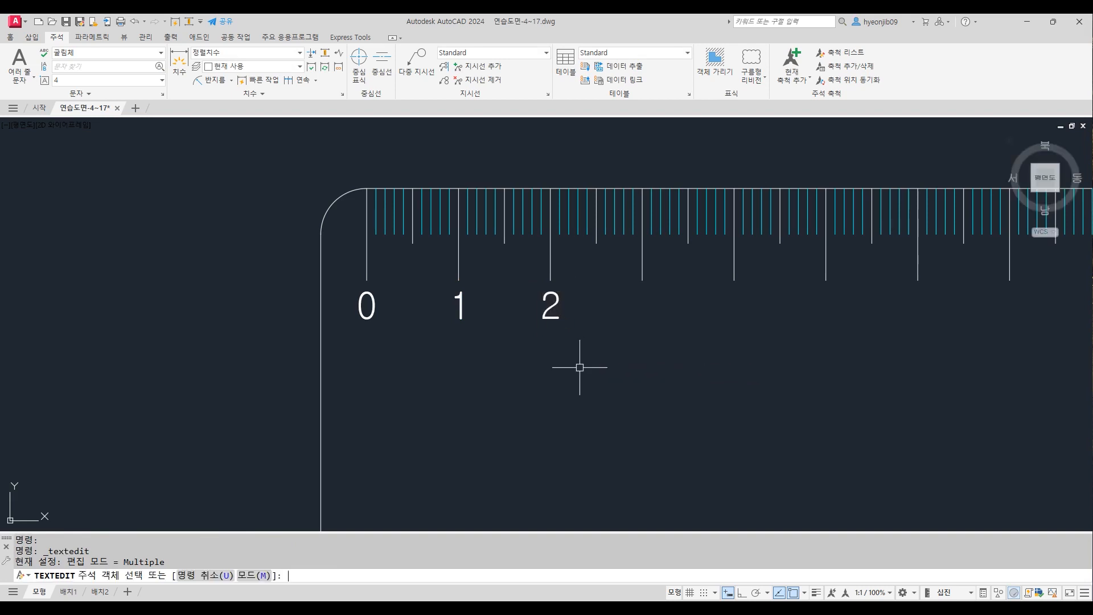
{"action": "key", "text": "Return"}
Step: Start a rectangular array of the "2" label with 20 columns and 1 row
{"action": "scroll", "coordinate": [459, 307], "scroll_direction": "down", "scroll_amount": 2}
{"action": "mouse_move", "coordinate": [629, 343]}
{"action": "middle_mouse_down"}
{"action": "mouse_move", "coordinate": [529, 342]}
{"action": "mouse_move", "coordinate": [476, 317]}
{"action": "mouse_move", "coordinate": [442, 324]}
{"action": "mouse_move", "coordinate": [400, 307]}
{"action": "middle_mouse_up"}
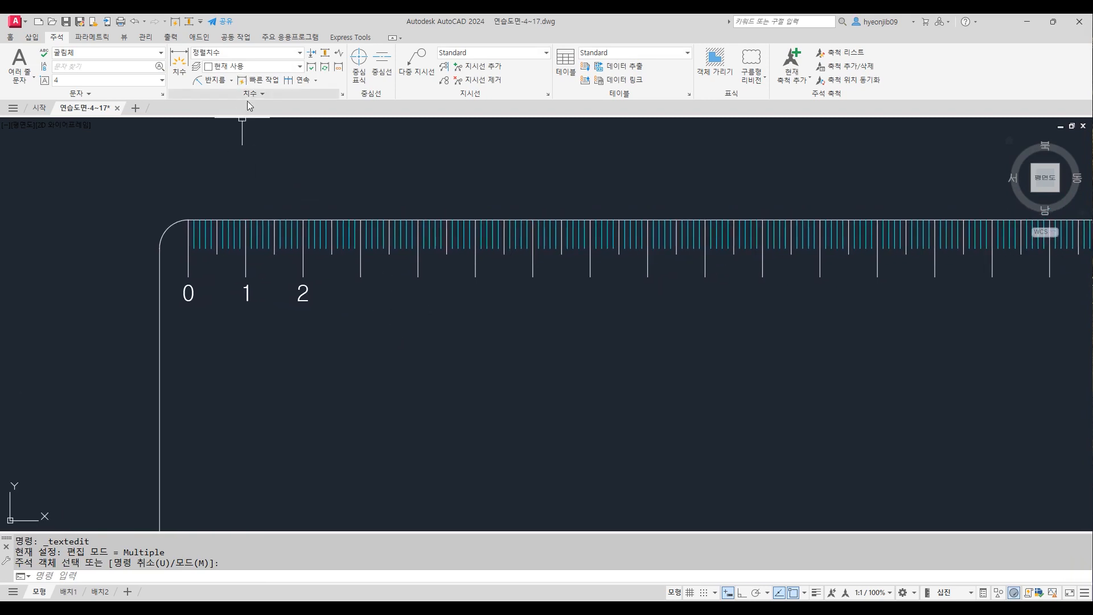
{"action": "left_click", "coordinate": [11, 37]}
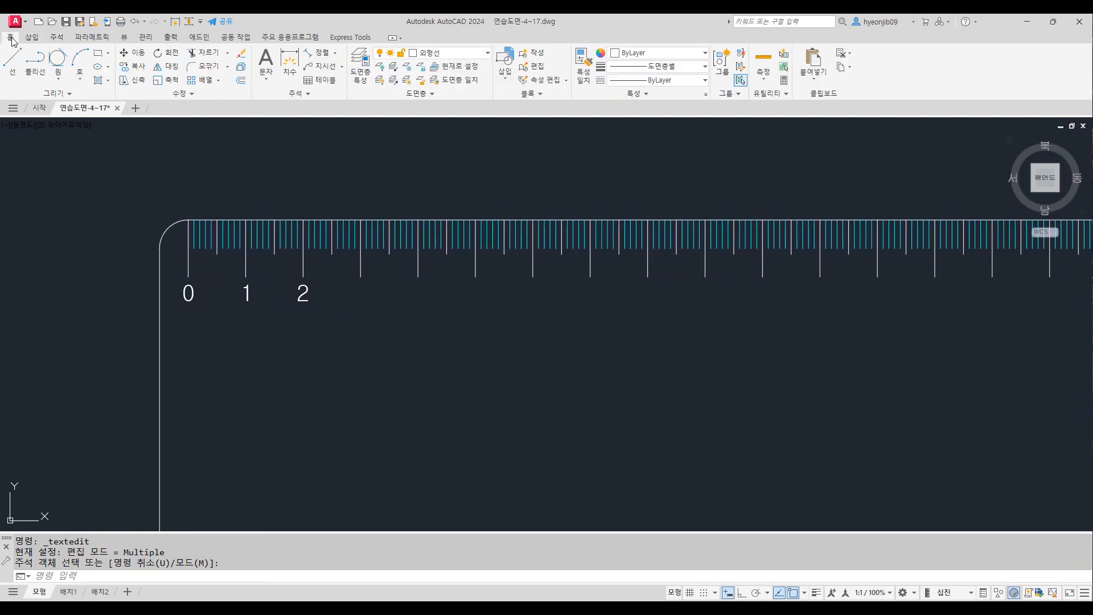
{"action": "left_click", "coordinate": [205, 80]}
{"action": "left_click", "coordinate": [301, 295]}
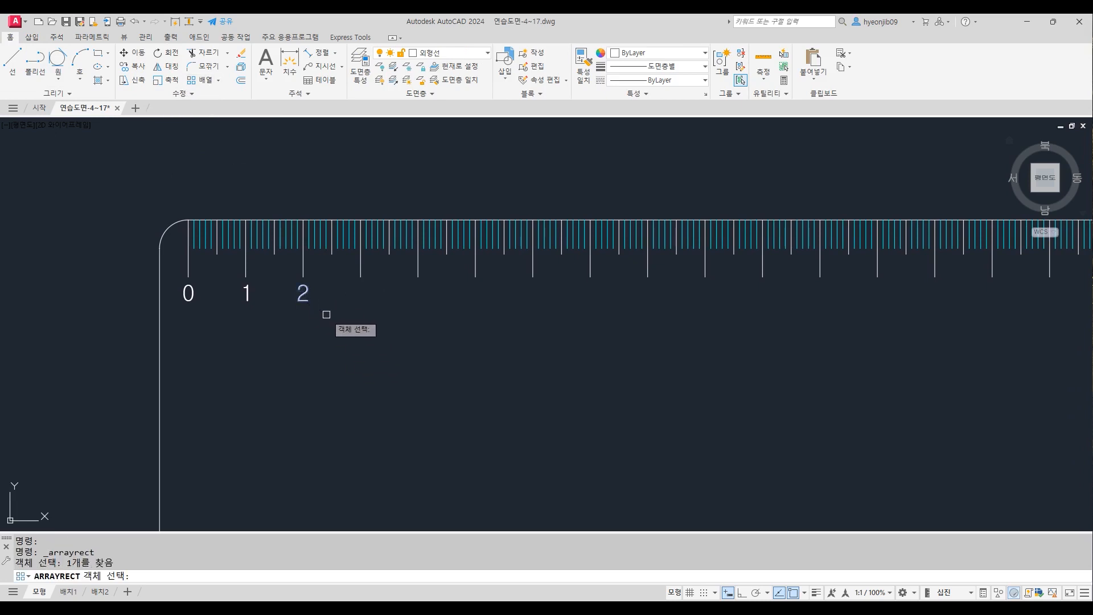
{"action": "key", "text": "Return"}
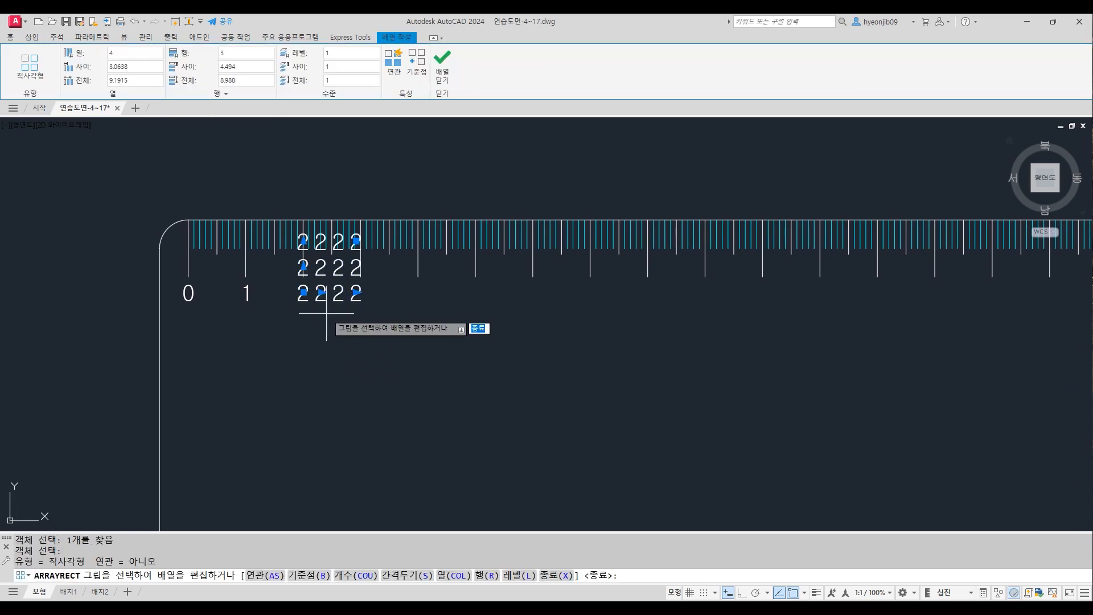
{"action": "left_click", "coordinate": [99, 52]}
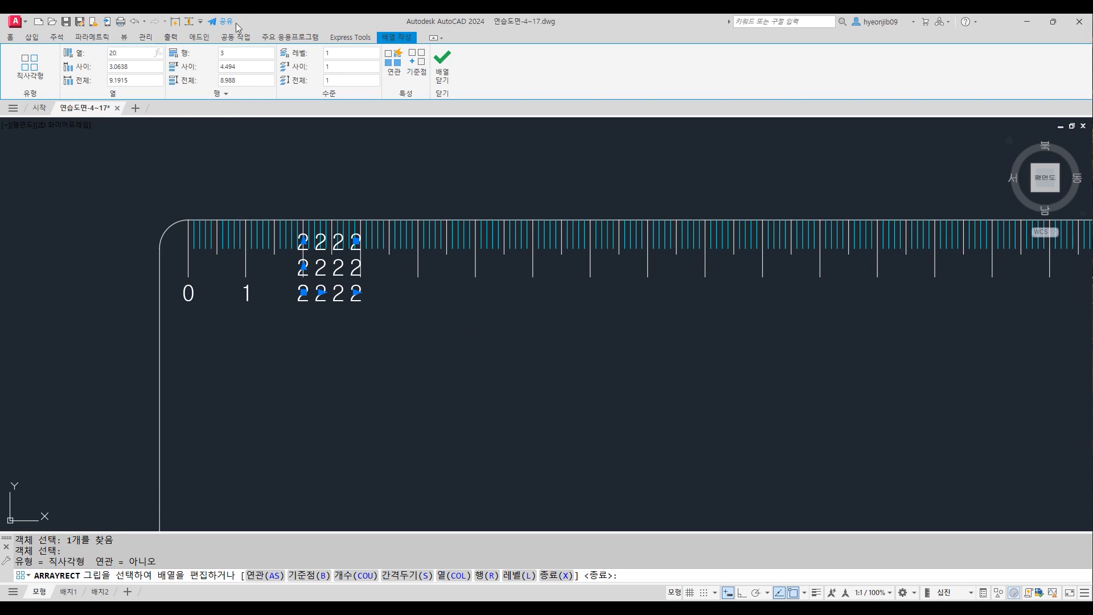
{"action": "left_click_drag", "start_coordinate": [237, 53], "coordinate": [209, 56]}
{"action": "type", "text": "1"}
Step: Set the label array's column spacing to 10 and finish the array
{"action": "left_click", "coordinate": [141, 66]}
{"action": "left_click_drag", "start_coordinate": [140, 66], "coordinate": [93, 69]}
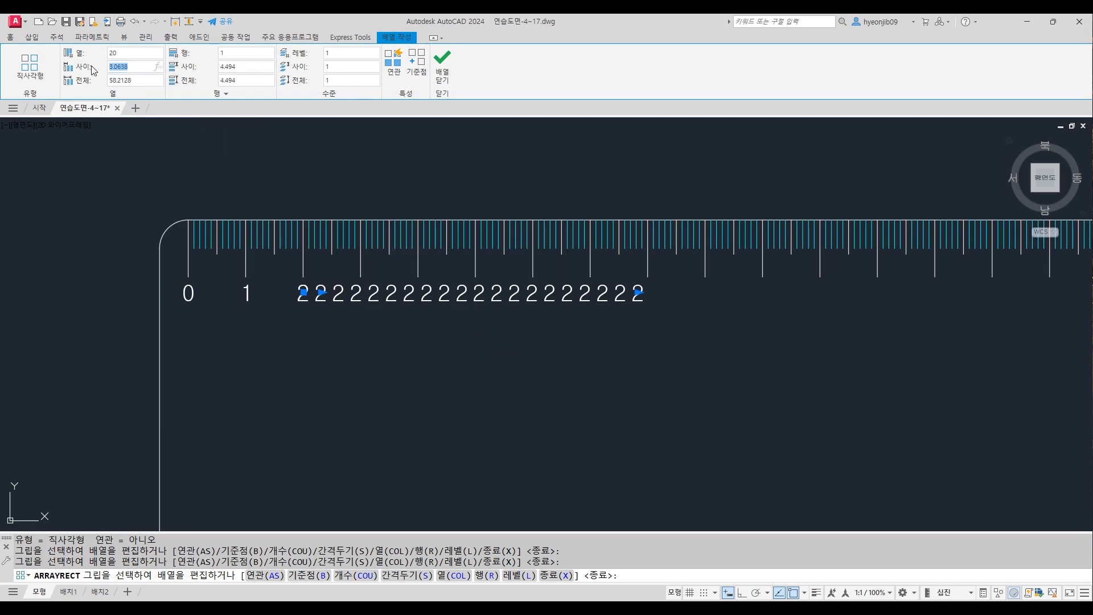
{"action": "type", "text": "10"}
{"action": "key", "text": "Return"}
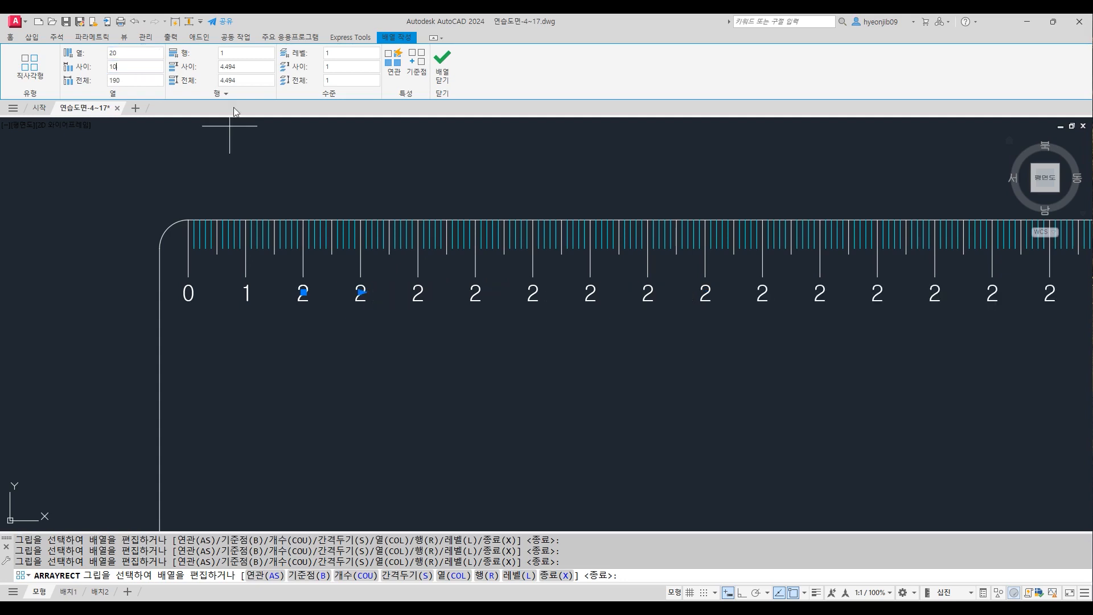
{"action": "scroll", "coordinate": [231, 237], "scroll_direction": "down", "scroll_amount": 4}
{"action": "scroll", "coordinate": [461, 279], "scroll_direction": "up", "scroll_amount": 2}
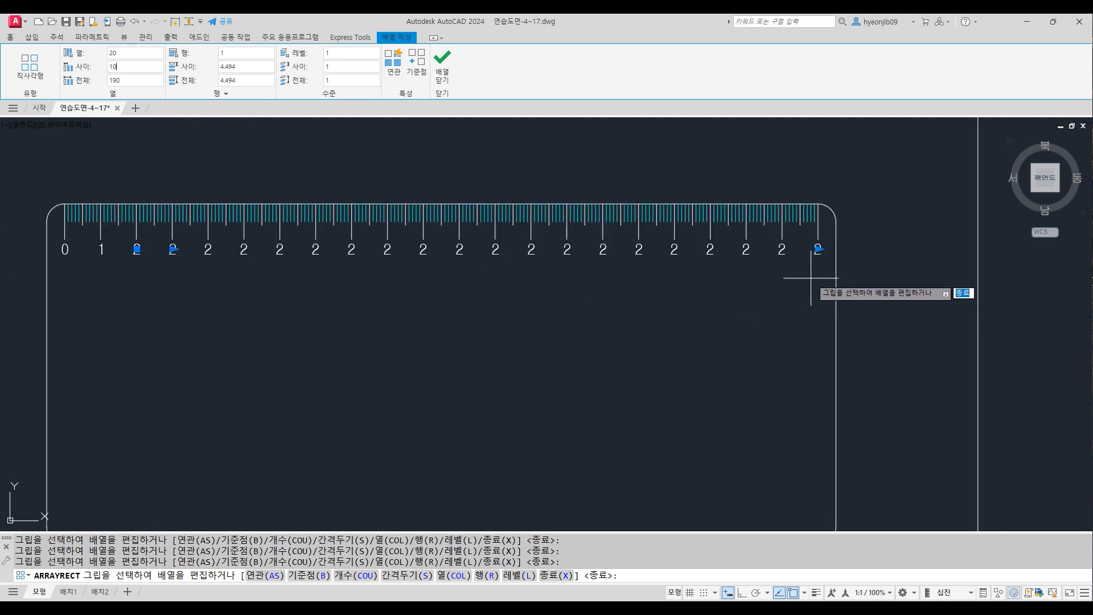
{"action": "key", "text": "Return"}
Step: Change the three labels following the "2" on the ruler to 3, 4 and 5
{"action": "scroll", "coordinate": [132, 258], "scroll_direction": "up", "scroll_amount": 2}
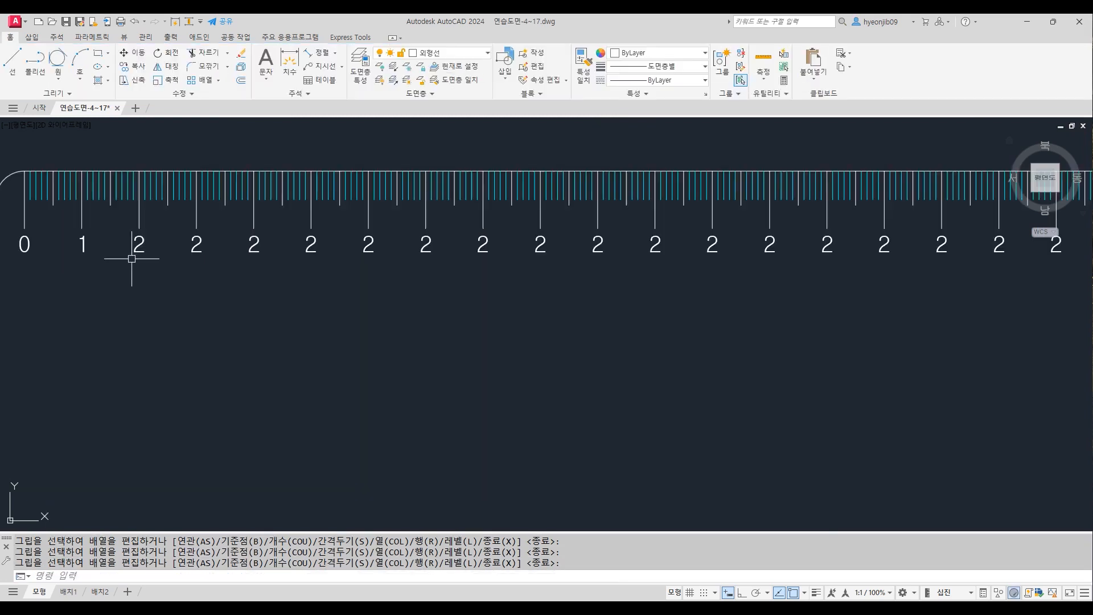
{"action": "double_click", "coordinate": [196, 245]}
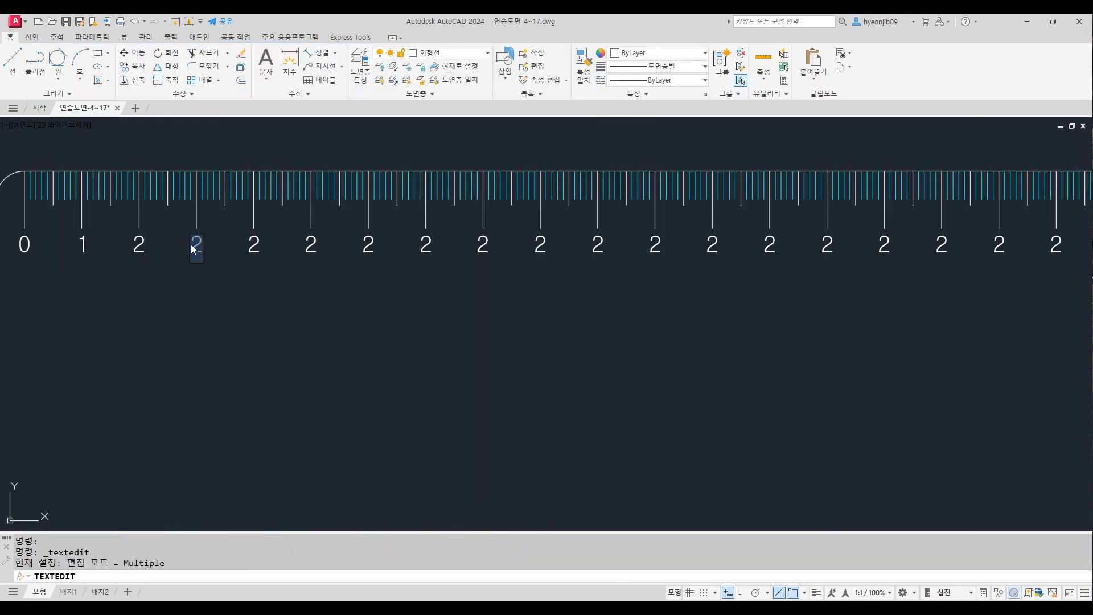
{"action": "type", "text": "3"}
{"action": "left_click", "coordinate": [250, 260]}
{"action": "left_click", "coordinate": [255, 249]}
{"action": "left_click", "coordinate": [312, 261]}
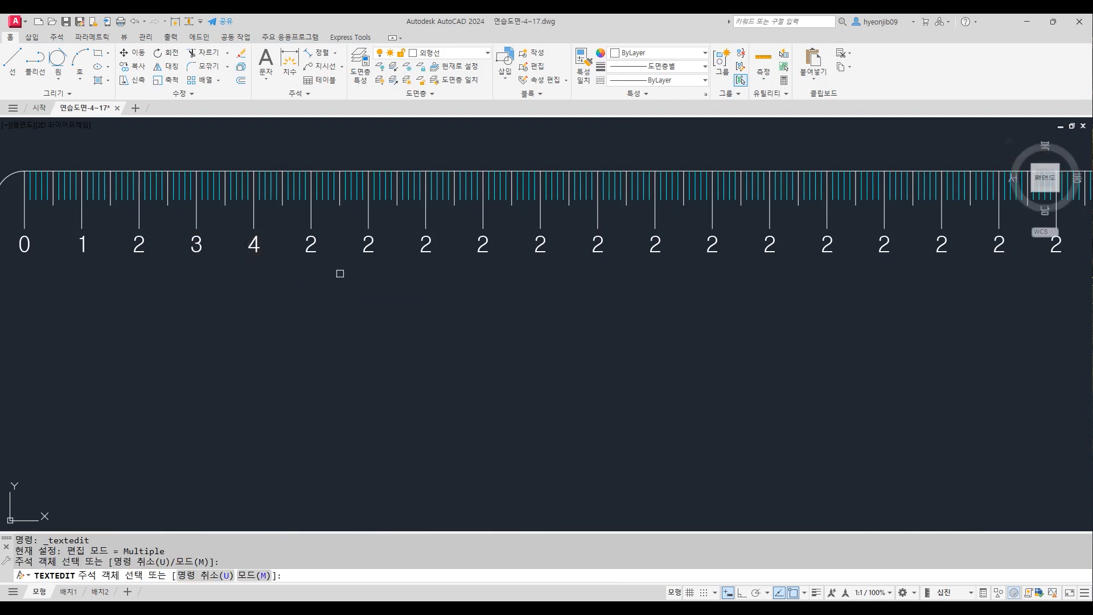
{"action": "left_click", "coordinate": [314, 256]}
{"action": "type", "text": "5"}
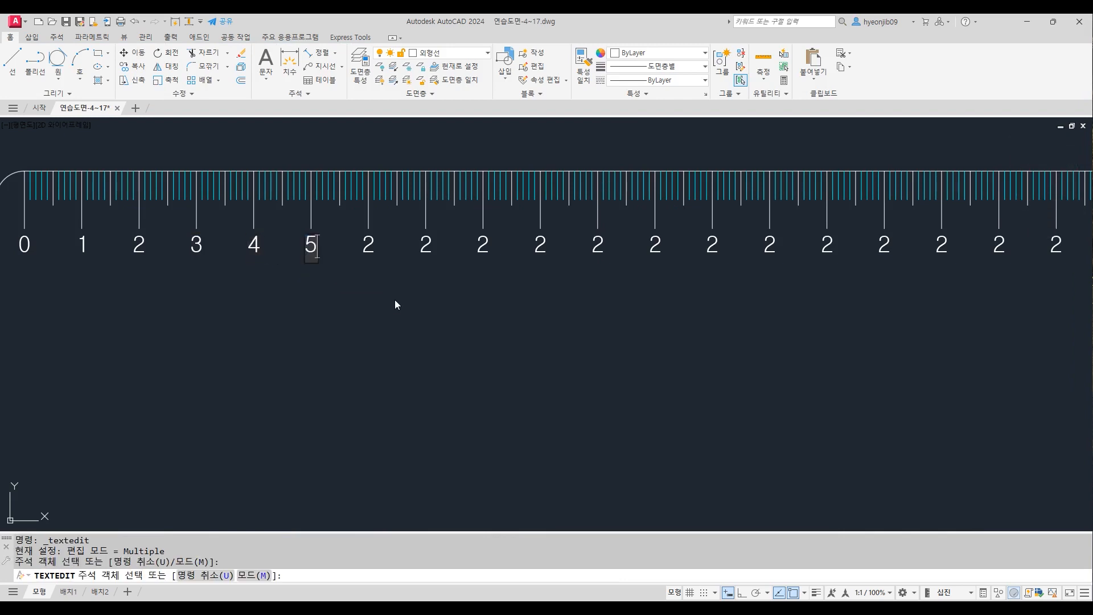
{"action": "left_click", "coordinate": [395, 300]}
Step: Change the three labels following the "5" to 6, 7 and 8
{"action": "left_click", "coordinate": [369, 250]}
{"action": "type", "text": "6"}
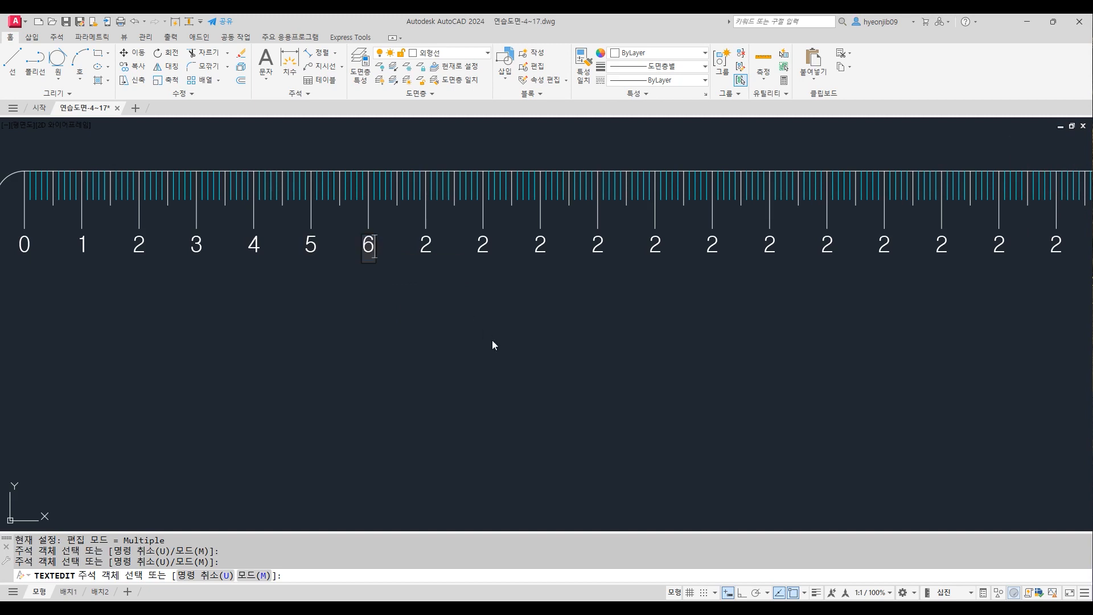
{"action": "left_click", "coordinate": [492, 341]}
{"action": "left_click", "coordinate": [428, 255]}
{"action": "type", "text": "7"}
{"action": "left_click", "coordinate": [462, 289]}
{"action": "left_click", "coordinate": [485, 255]}
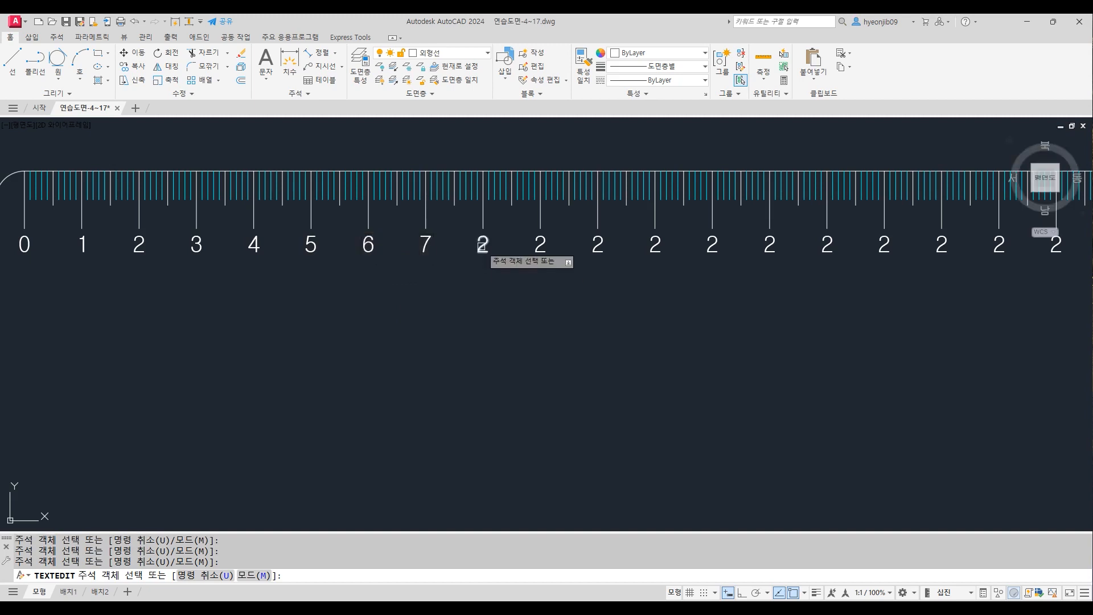
{"action": "type", "text": "8"}
{"action": "left_click", "coordinate": [529, 284]}
Step: Change the two labels following the "8" to 9 and 10
{"action": "left_click", "coordinate": [541, 251]}
{"action": "type", "text": "9"}
{"action": "left_click", "coordinate": [602, 308]}
{"action": "left_click", "coordinate": [602, 250]}
{"action": "type", "text": "10"}
{"action": "left_click", "coordinate": [661, 308]}
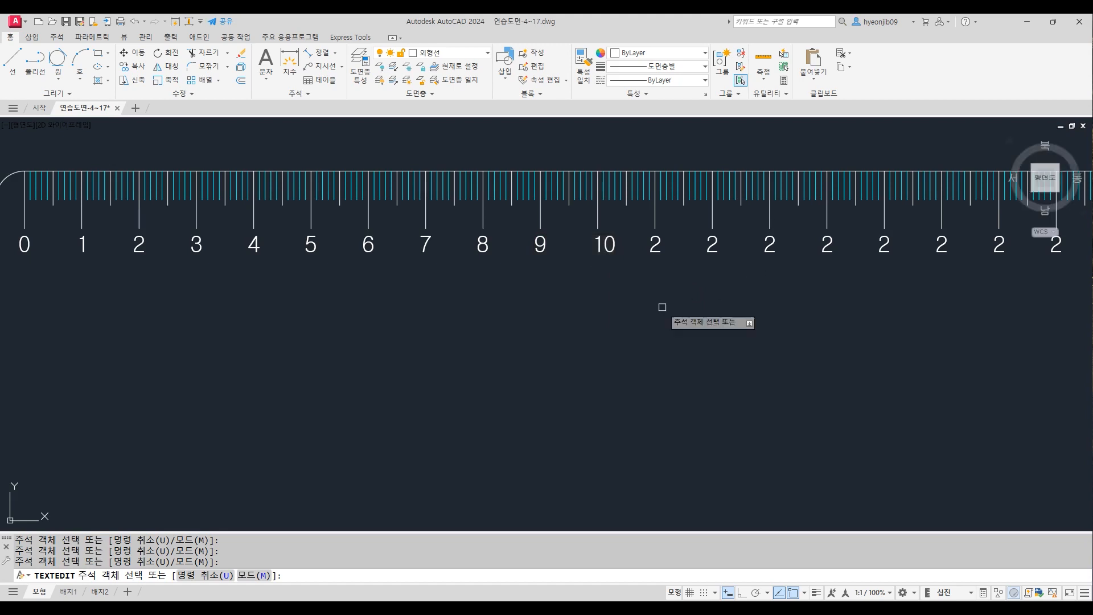
Step: Change the three labels following the "10" to 11, 12 and 13
{"action": "left_click", "coordinate": [655, 244]}
{"action": "type", "text": "11"}
{"action": "left_click", "coordinate": [709, 267]}
{"action": "left_click", "coordinate": [712, 245]}
{"action": "type", "text": "12"}
{"action": "left_click", "coordinate": [788, 293]}
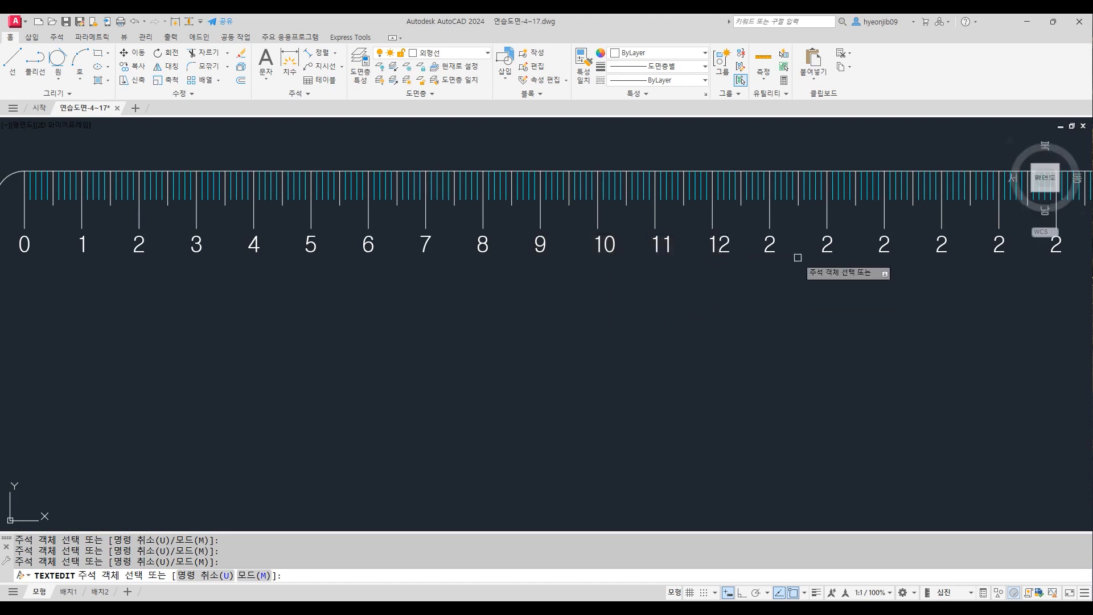
{"action": "left_click", "coordinate": [775, 249]}
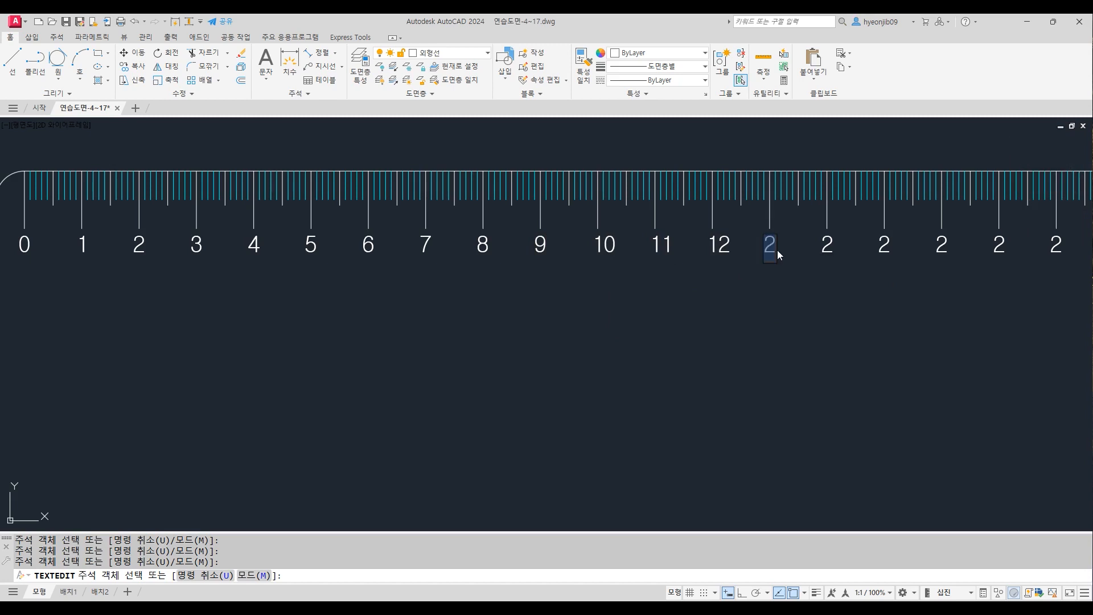
{"action": "left_click", "coordinate": [832, 306]}
Step: Change the two labels following the "13" to 14 and 15
{"action": "left_click", "coordinate": [826, 245]}
{"action": "type", "text": "14"}
{"action": "left_click", "coordinate": [896, 311]}
{"action": "middle_click_drag", "start_coordinate": [896, 311], "coordinate": [568, 306]}
{"action": "scroll", "coordinate": [568, 307], "scroll_direction": "up", "scroll_amount": 2}
{"action": "left_click", "coordinate": [536, 228]}
{"action": "type", "text": "15"}
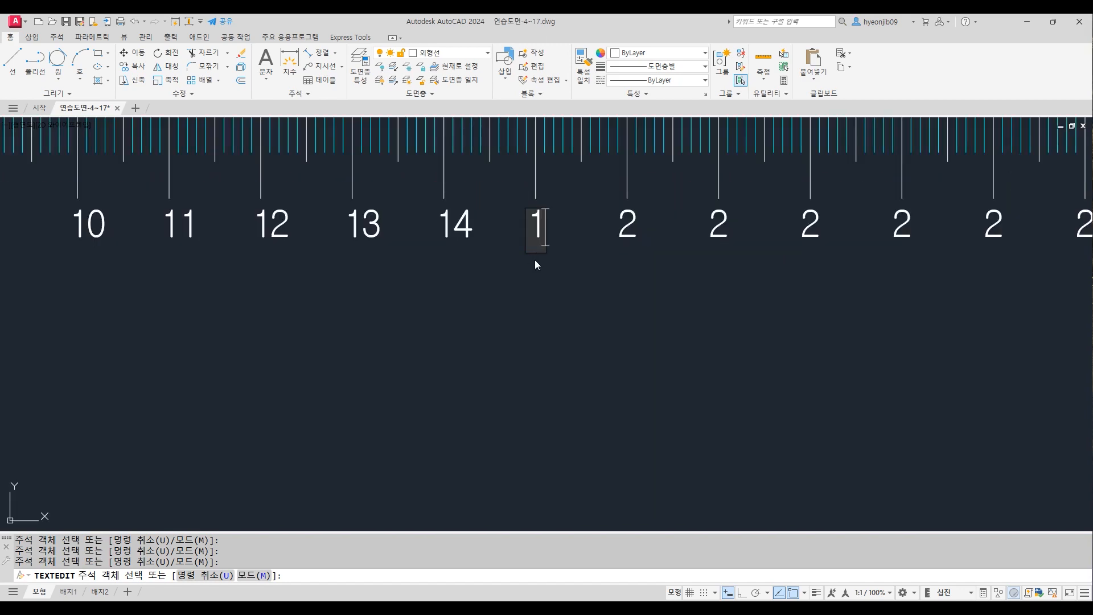
{"action": "left_click", "coordinate": [637, 266]}
Step: Change the two labels following the "15" to 16 and 17
{"action": "left_click", "coordinate": [629, 228]}
{"action": "type", "text": "16"}
{"action": "left_click", "coordinate": [653, 299]}
{"action": "scroll", "coordinate": [563, 309], "scroll_direction": "down", "scroll_amount": 2}
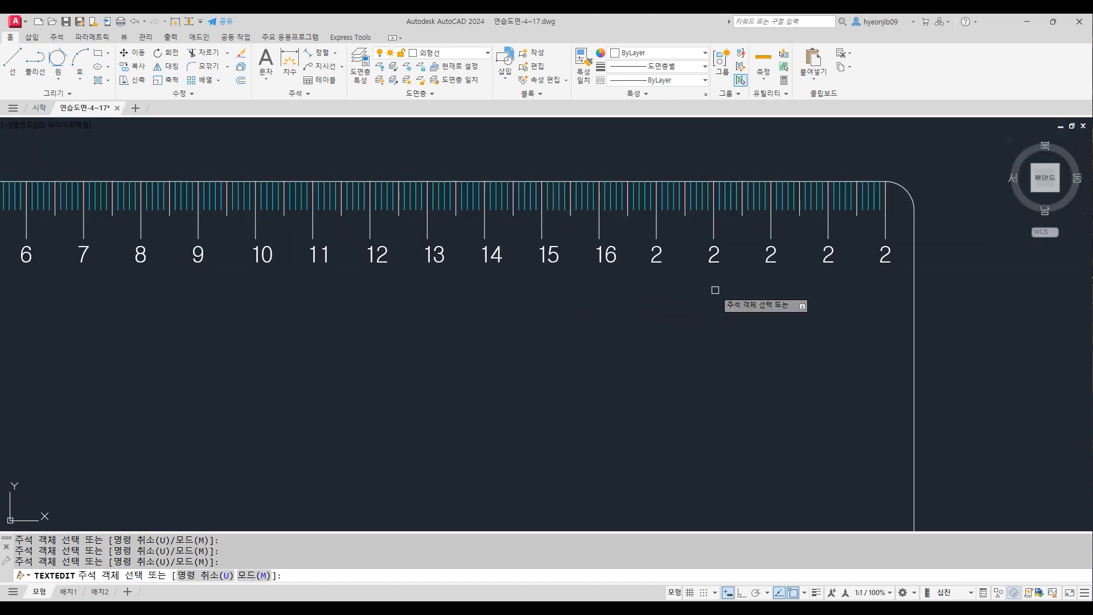
{"action": "left_click", "coordinate": [656, 254]}
{"action": "type", "text": "17"}
{"action": "left_click", "coordinate": [736, 299]}
Step: Change the three labels following the "17" to 18, 19 and 20
{"action": "left_click", "coordinate": [713, 254]}
{"action": "type", "text": "18"}
{"action": "left_click", "coordinate": [765, 287]}
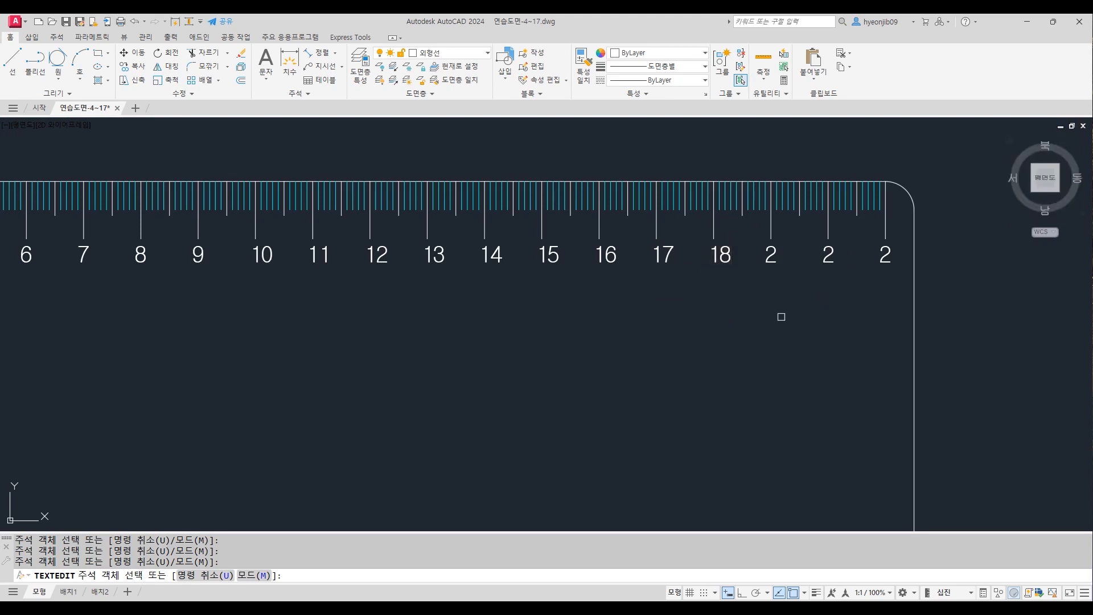
{"action": "left_click", "coordinate": [771, 254]}
{"action": "type", "text": "19"}
{"action": "left_click", "coordinate": [790, 282]}
{"action": "left_click", "coordinate": [828, 254]}
{"action": "type", "text": "20"}
{"action": "left_click", "coordinate": [865, 299]}
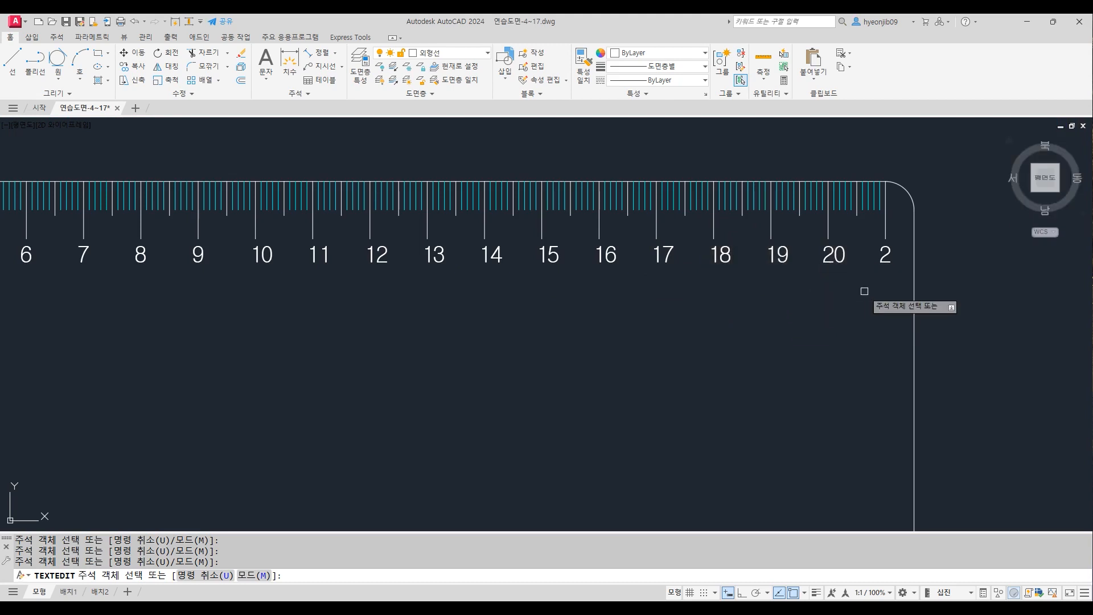
Step: Change the label under the ruler's last long tick mark to 21 and finish editing the labels
{"action": "left_click", "coordinate": [886, 254]}
{"action": "type", "text": "21"}
{"action": "left_click", "coordinate": [825, 316]}
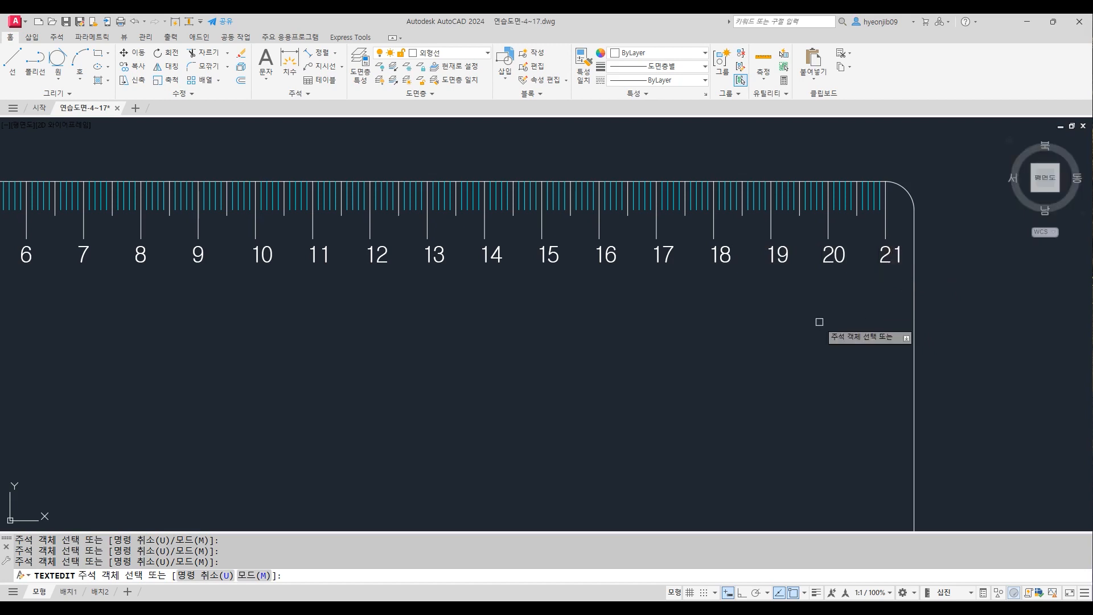
{"action": "key", "text": "Escape"}
{"action": "scroll", "coordinate": [891, 326], "scroll_direction": "down", "scroll_amount": 2}
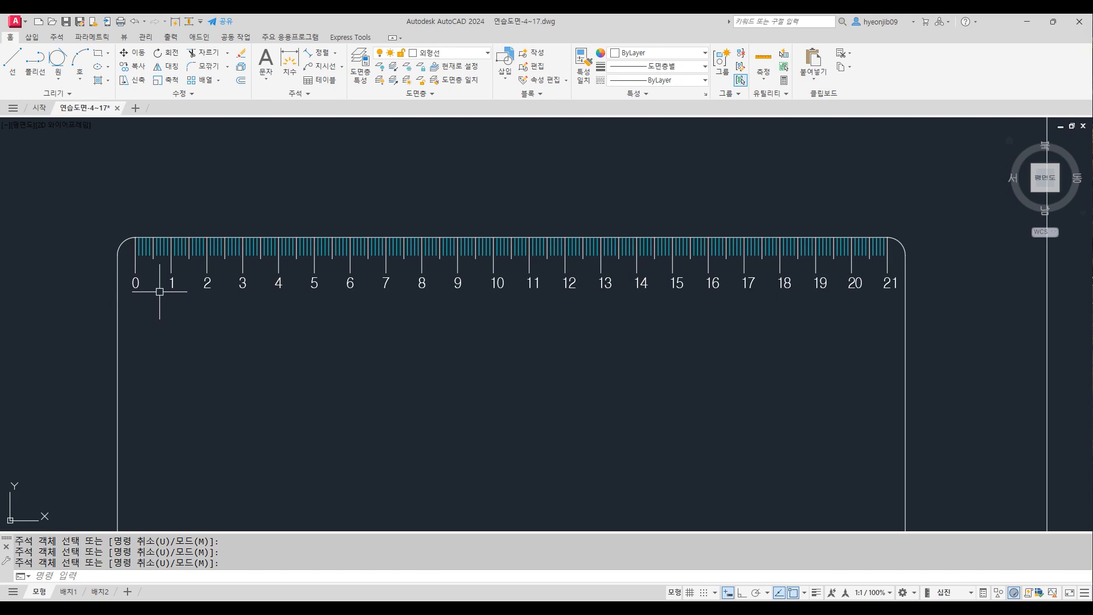
Step: Move labels 10 to 21 together about 1.1 units straight left with Ortho mode on, centring them under their tick marks
{"action": "left_click", "coordinate": [1086, 489]}
{"action": "scroll", "coordinate": [820, 283], "scroll_direction": "up", "scroll_amount": 2}
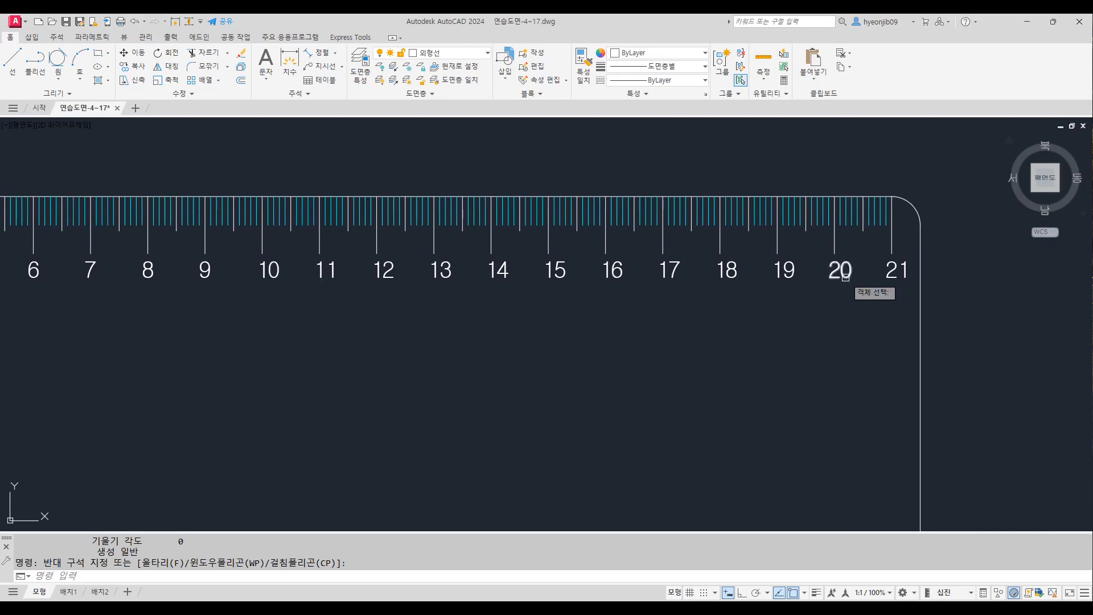
{"action": "key", "text": "Return"}
{"action": "left_click", "coordinate": [904, 310]}
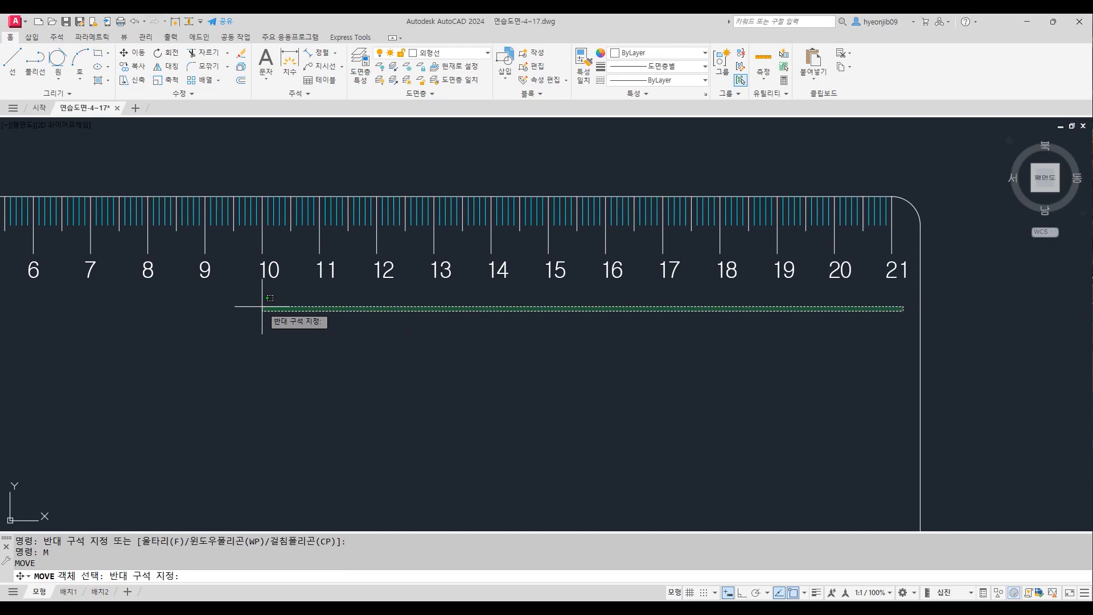
{"action": "left_click", "coordinate": [263, 271]}
{"action": "key", "text": "Return"}
{"action": "left_click", "coordinate": [676, 404]}
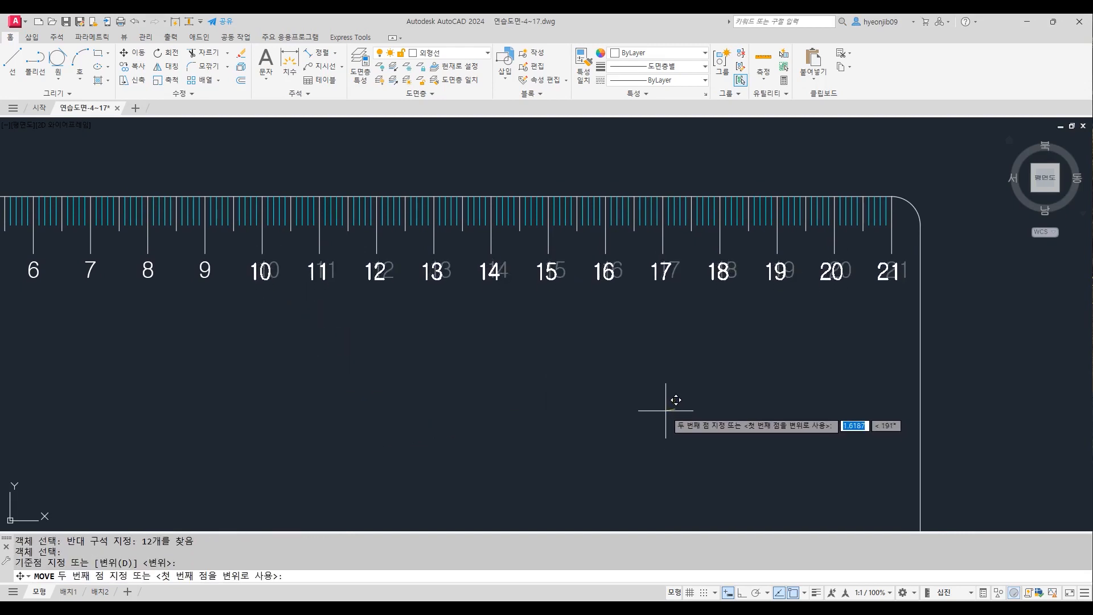
{"action": "left_click", "coordinate": [741, 592]}
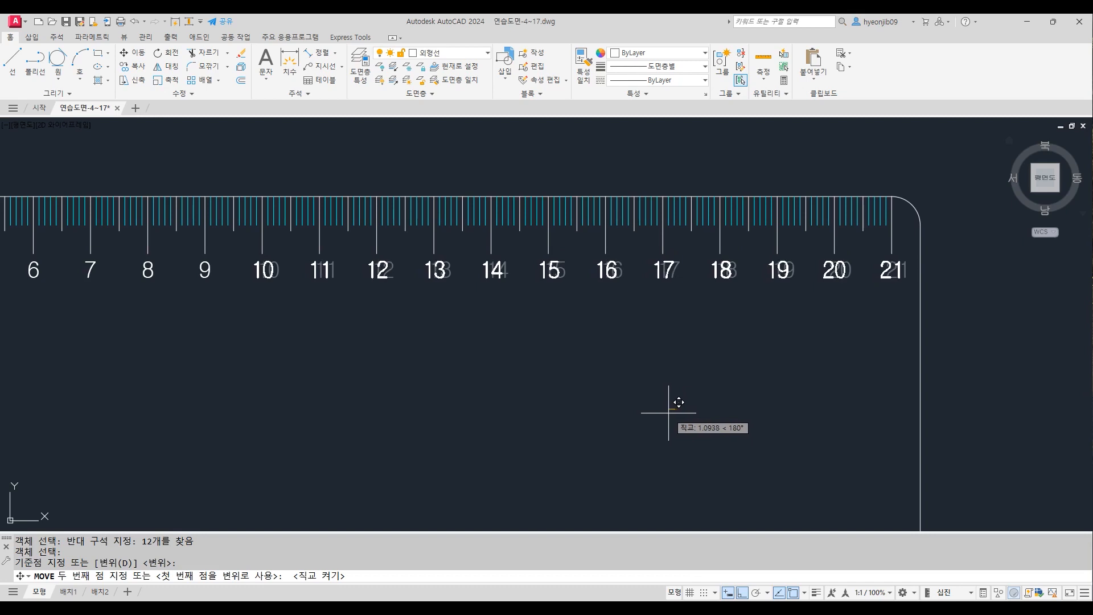
{"action": "left_click", "coordinate": [669, 412]}
{"action": "scroll", "coordinate": [831, 351], "scroll_direction": "down", "scroll_amount": 2}
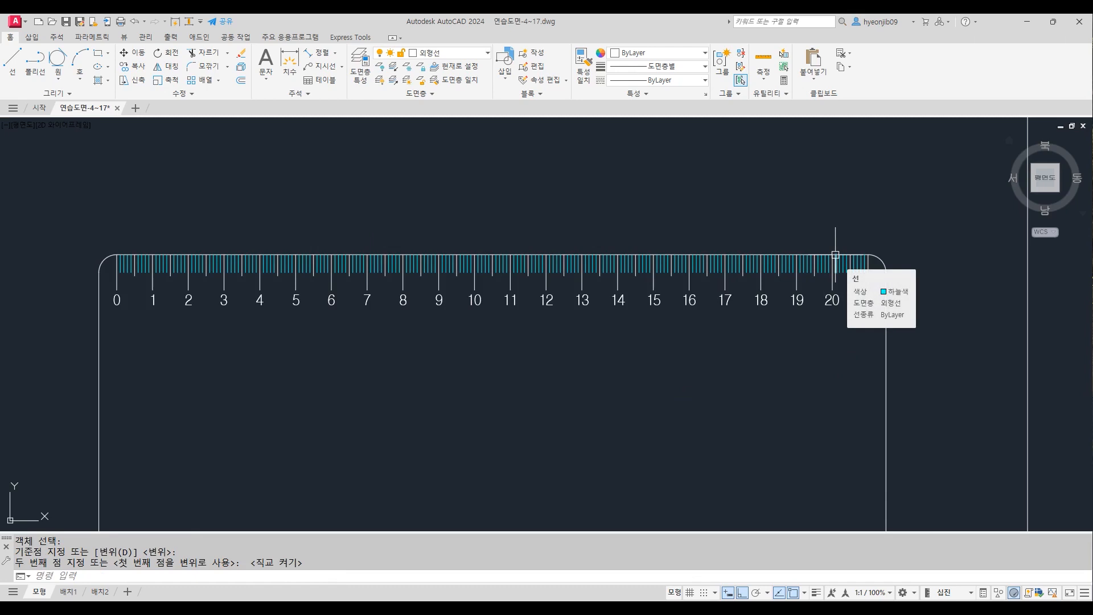
{"action": "scroll", "coordinate": [835, 255], "scroll_direction": "down", "scroll_amount": 2}
{"action": "scroll", "coordinate": [759, 378], "scroll_direction": "up", "scroll_amount": 2}
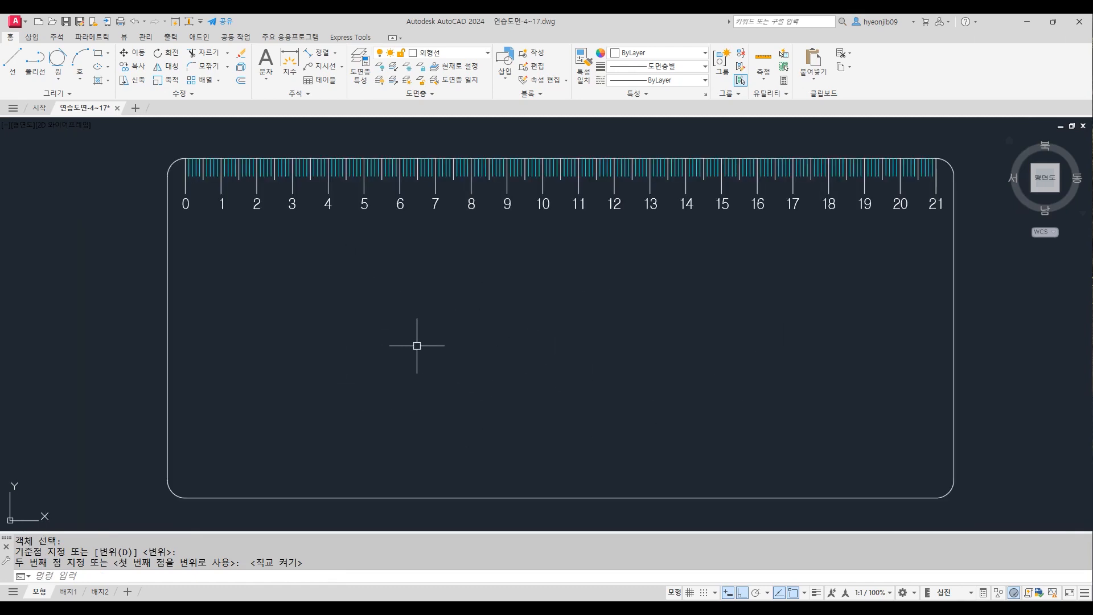
Step: Offset the ruler's left vertical edge 28 to the inside of the ruler
{"action": "key", "text": "Return"}
{"action": "type", "text": "28"}
{"action": "key", "text": "Return"}
{"action": "left_click", "coordinate": [168, 318]}
{"action": "left_click", "coordinate": [304, 345]}
{"action": "key", "text": "Return"}
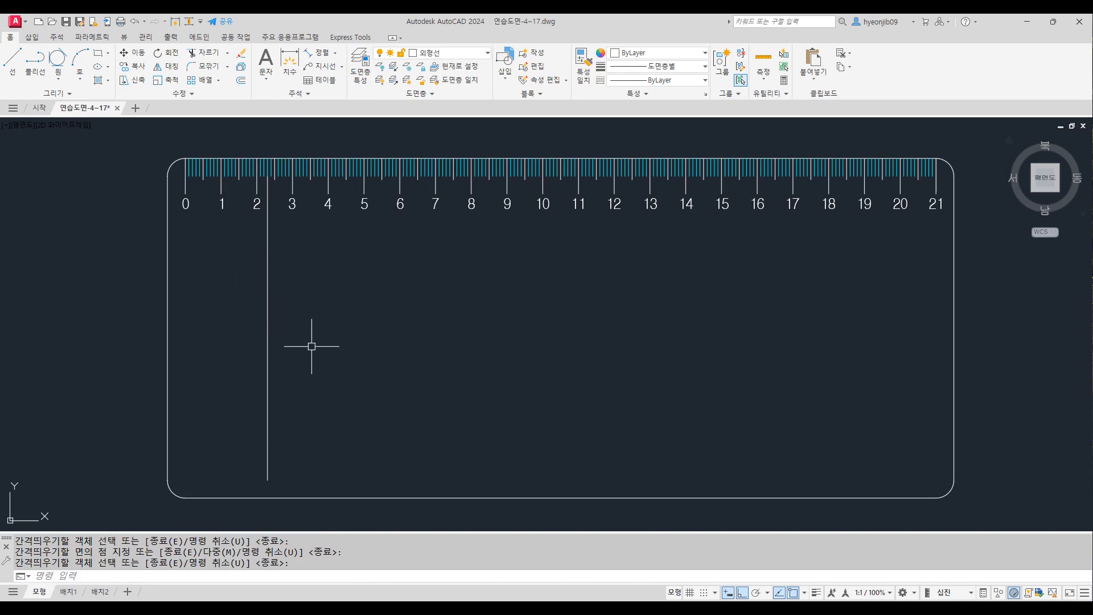
Step: Offset the ruler's top edge 30 downward to the inside of the ruler
{"action": "type", "text": "O"}
{"action": "key", "text": "Return"}
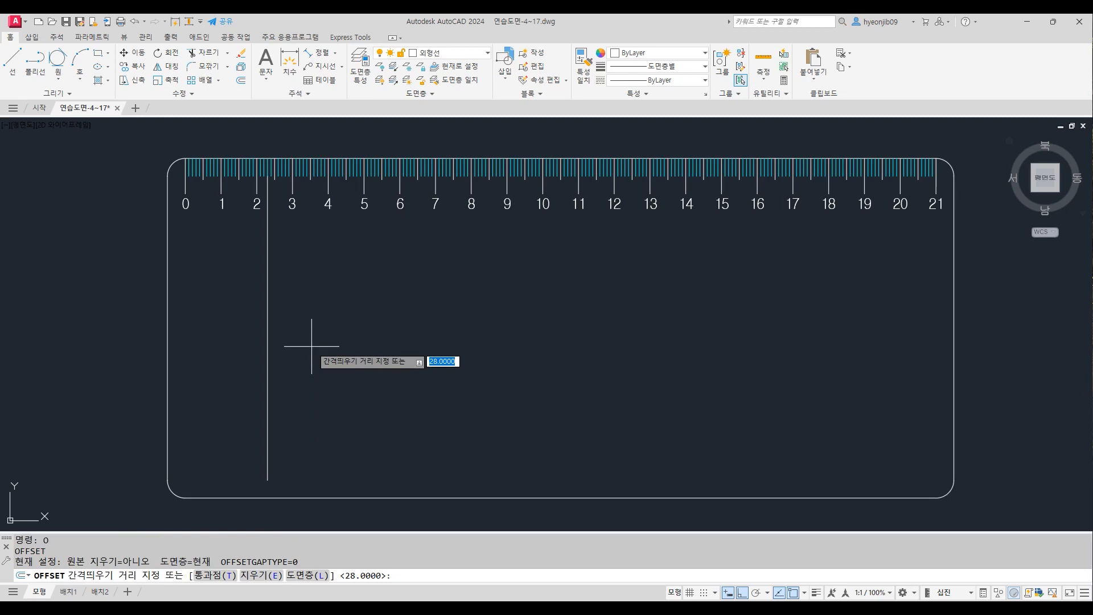
{"action": "type", "text": "30"}
{"action": "key", "text": "Return"}
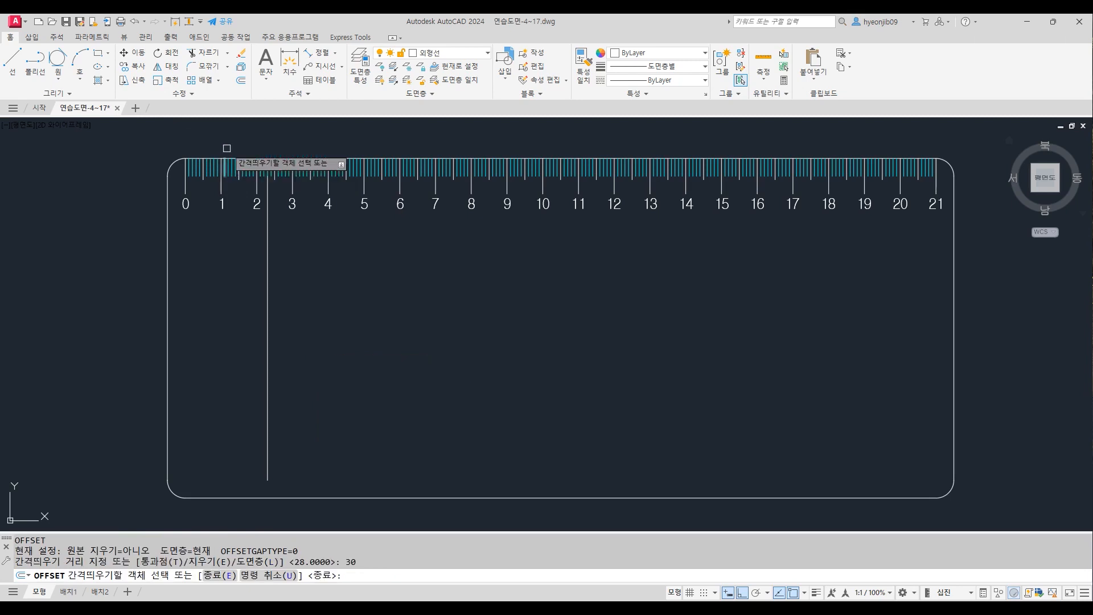
{"action": "scroll", "coordinate": [237, 152], "scroll_direction": "up", "scroll_amount": 10}
{"action": "left_click", "coordinate": [420, 249]}
{"action": "scroll", "coordinate": [508, 166], "scroll_direction": "down", "scroll_amount": 8}
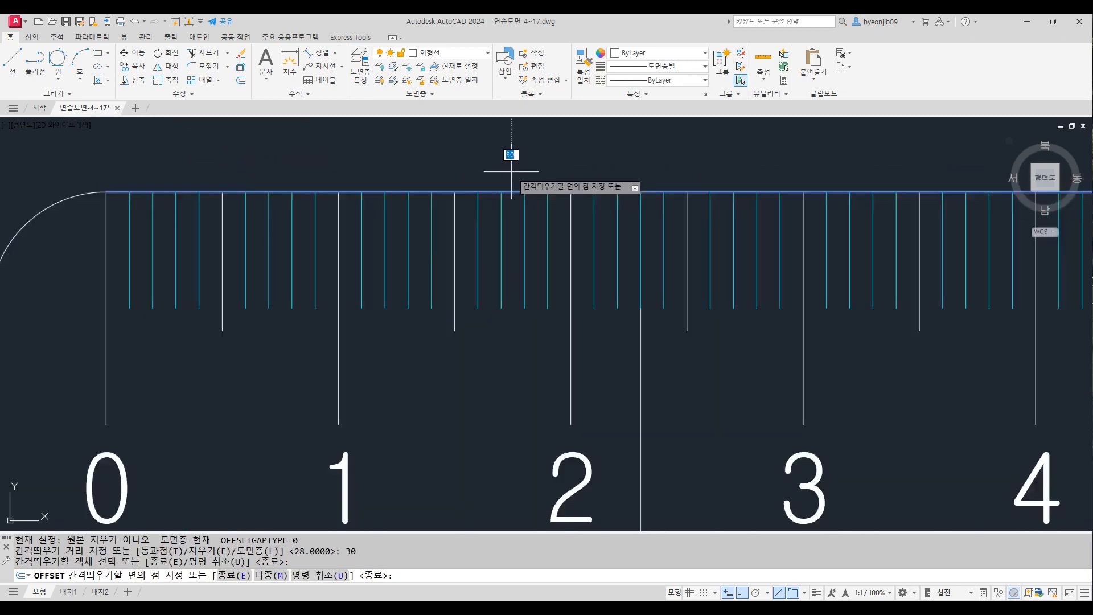
{"action": "scroll", "coordinate": [585, 357], "scroll_direction": "down", "scroll_amount": 6}
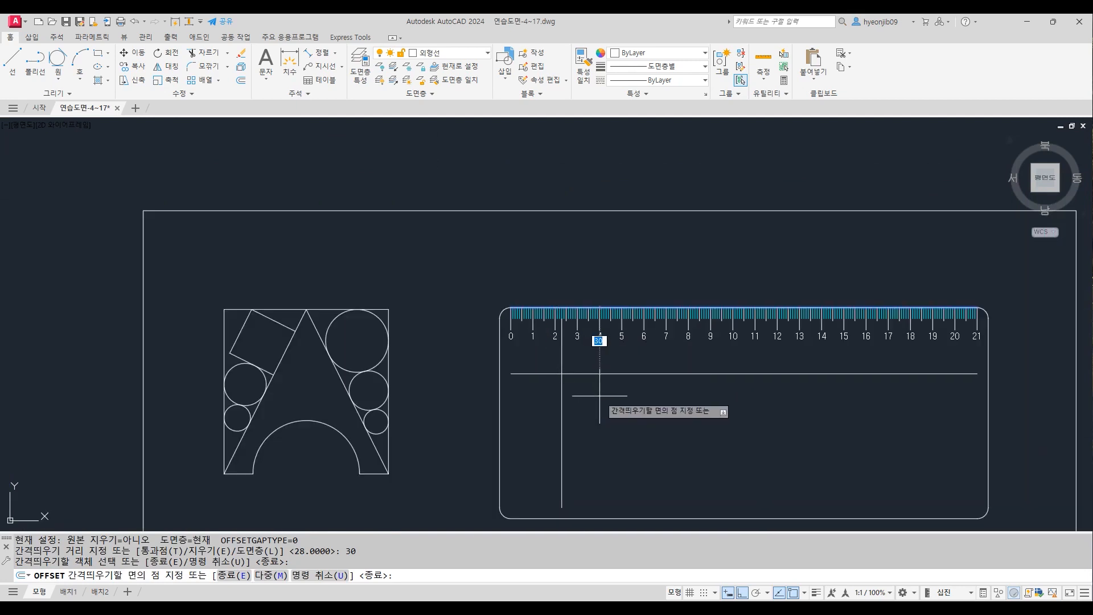
{"action": "left_click", "coordinate": [595, 392]}
{"action": "key", "text": "Return"}
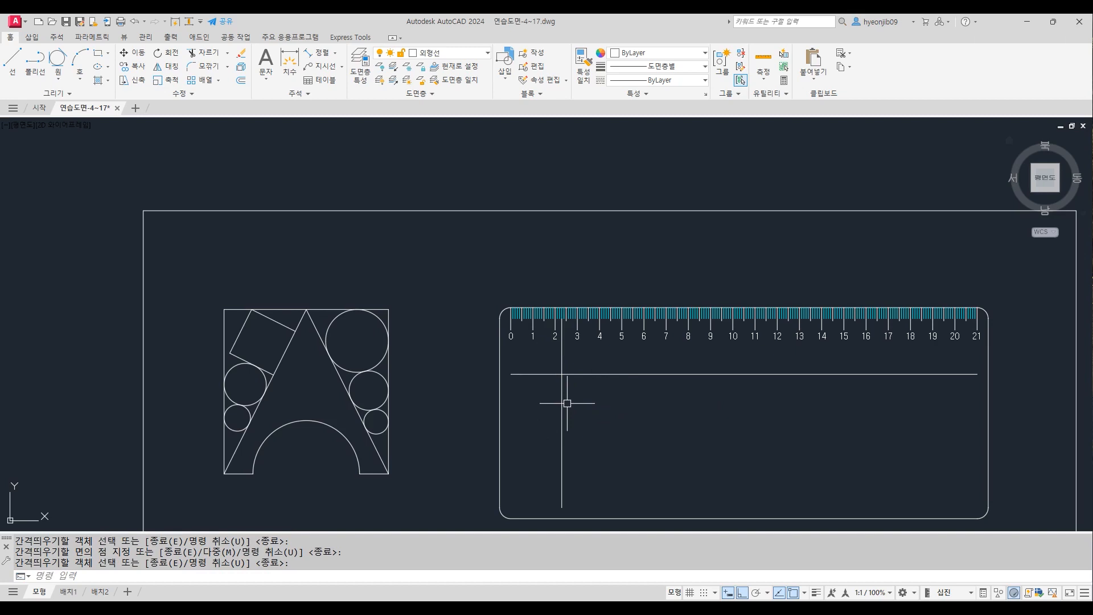
Step: Draw a circle of radius 12 centred on the intersection of the two offset lines
{"action": "key", "text": "Return"}
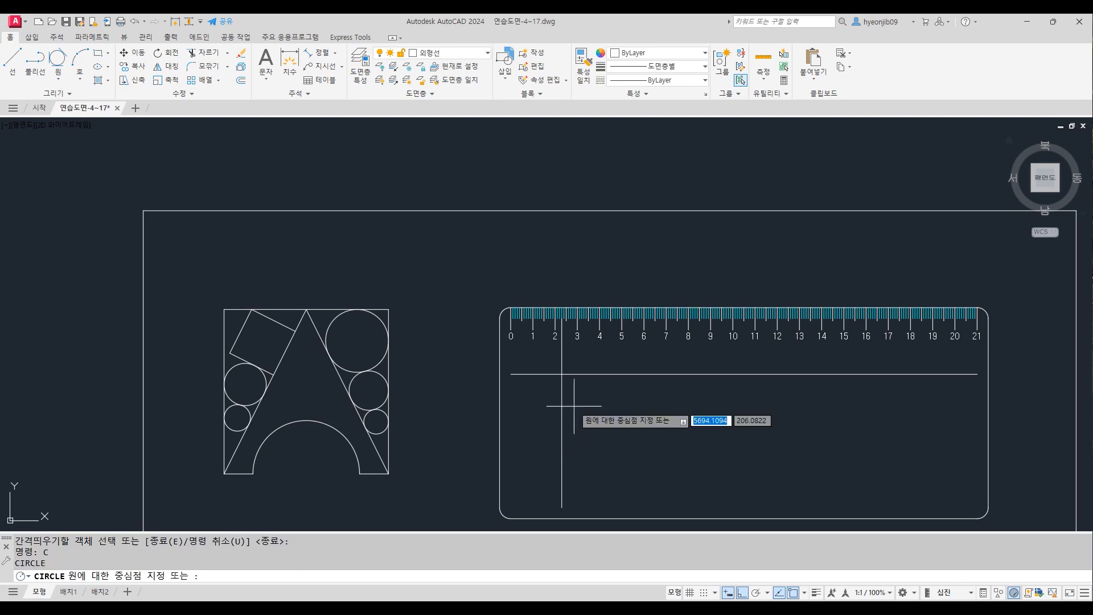
{"action": "left_click", "coordinate": [562, 374]}
{"action": "type", "text": "1"}
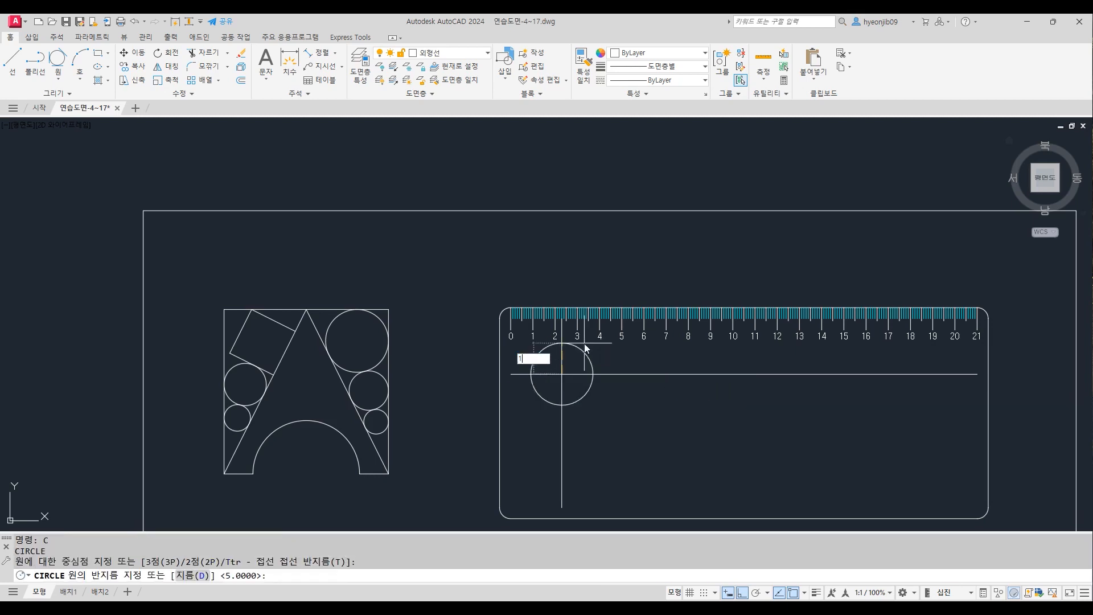
{"action": "type", "text": "2"}
{"action": "key", "text": "Return"}
{"action": "middle_click_drag", "start_coordinate": [648, 396], "coordinate": [651, 335]}
{"action": "scroll", "coordinate": [586, 317], "scroll_direction": "up", "scroll_amount": 2}
{"action": "scroll", "coordinate": [541, 305], "scroll_direction": "up", "scroll_amount": 2}
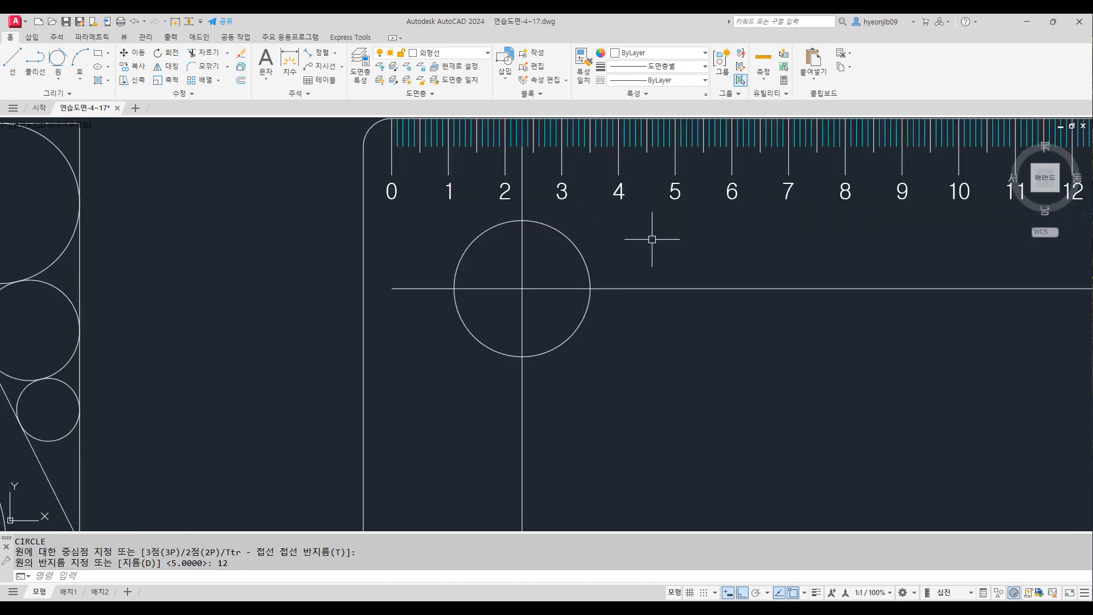
{"action": "scroll", "coordinate": [651, 237], "scroll_direction": "down", "scroll_amount": 2}
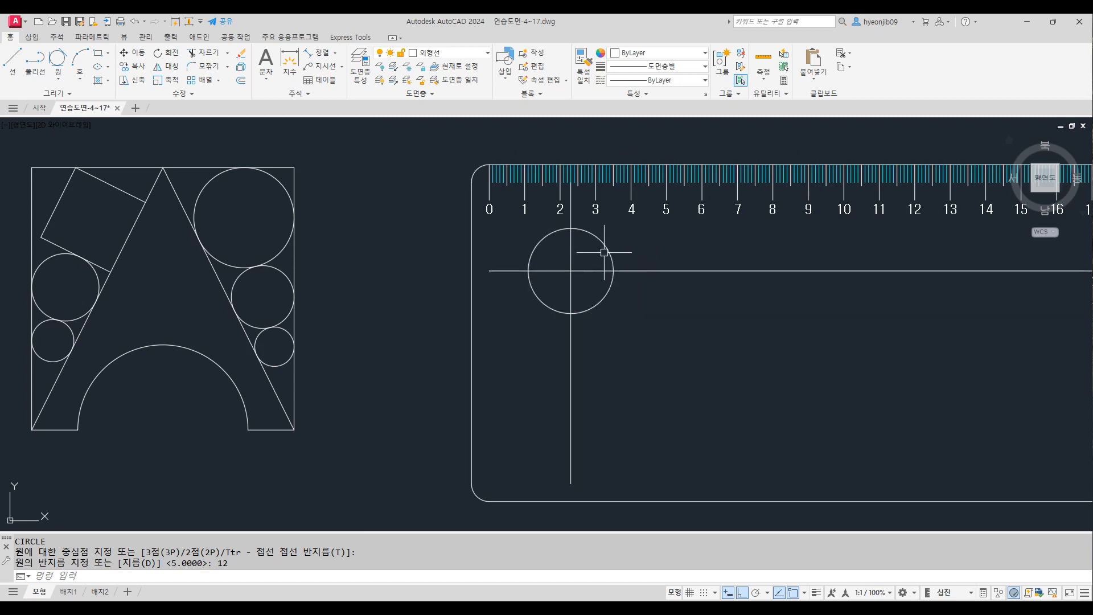
Step: Make a scaled copy of the circle about its centre with a scale factor of 20/24
{"action": "mouse_move", "coordinate": [570, 357]}
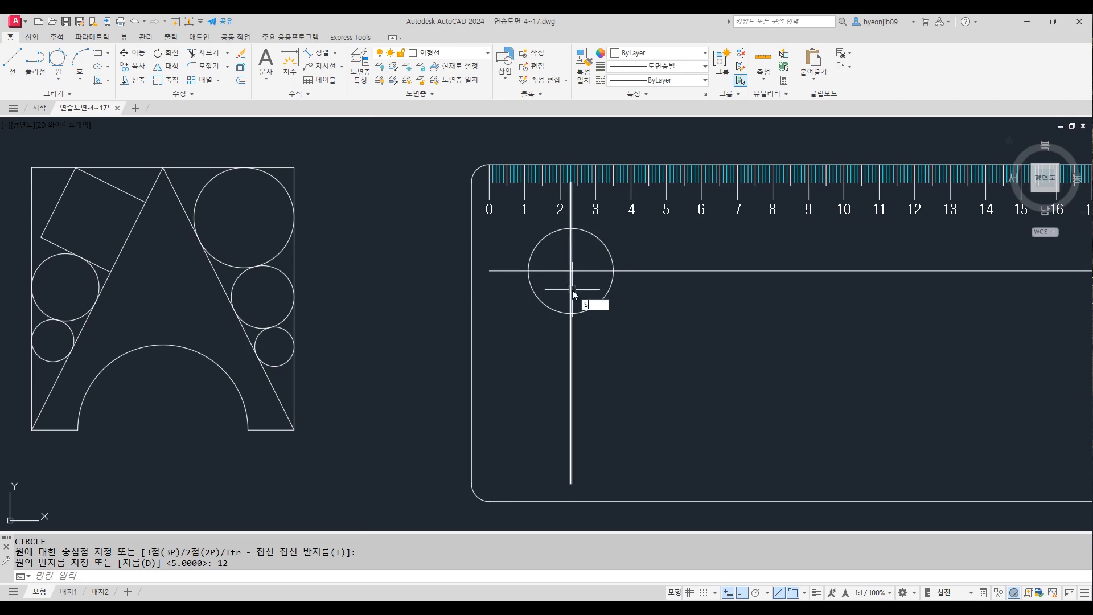
{"action": "type", "text": "sc"}
{"action": "key", "text": "Return"}
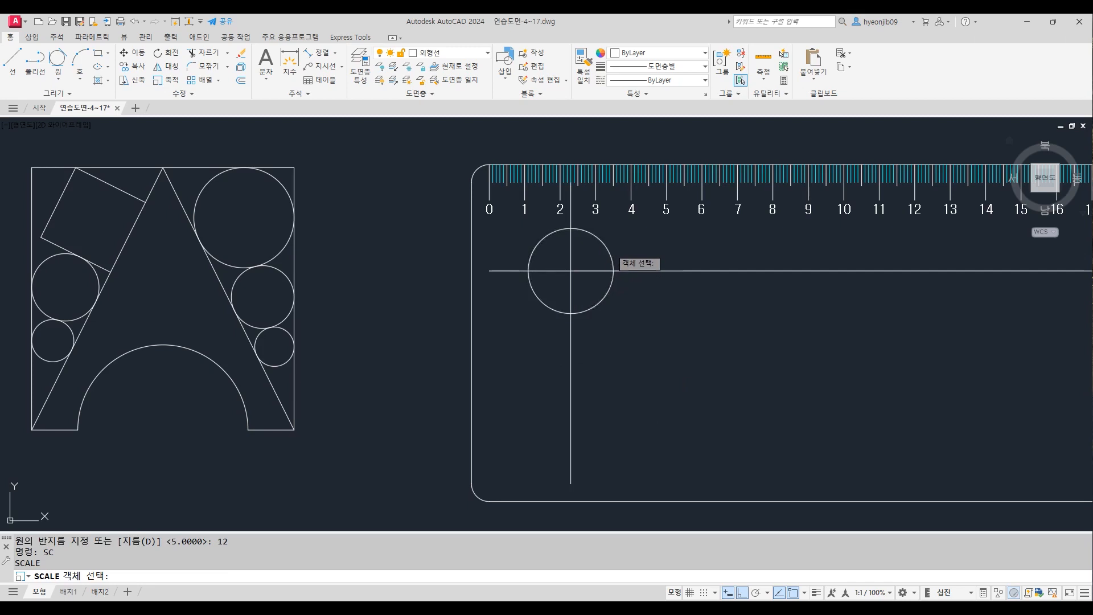
{"action": "left_click", "coordinate": [610, 248]}
{"action": "key", "text": "Return"}
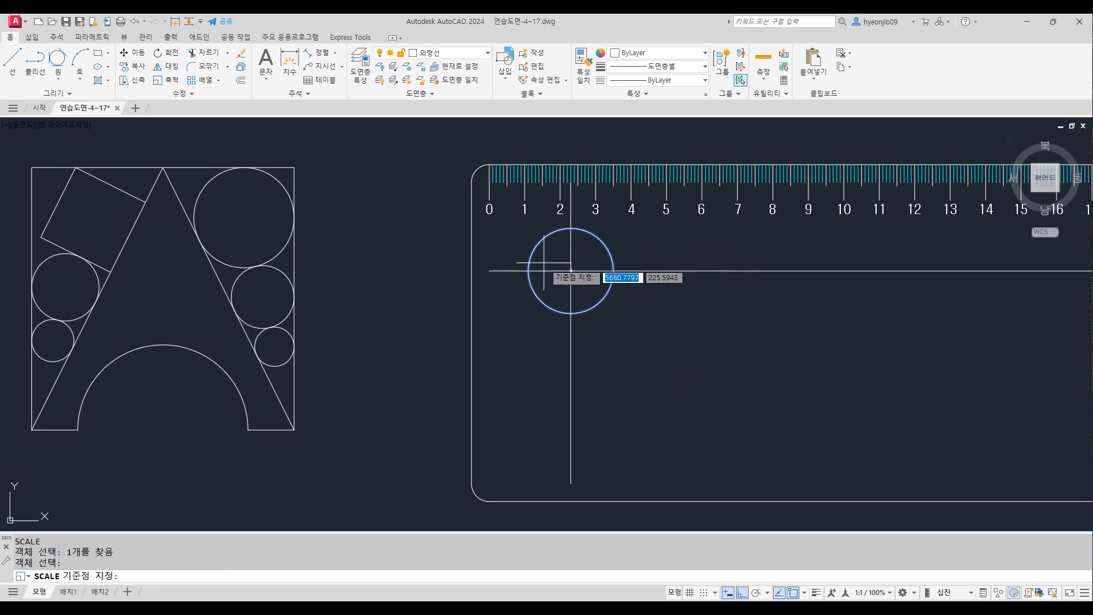
{"action": "left_click", "coordinate": [571, 271]}
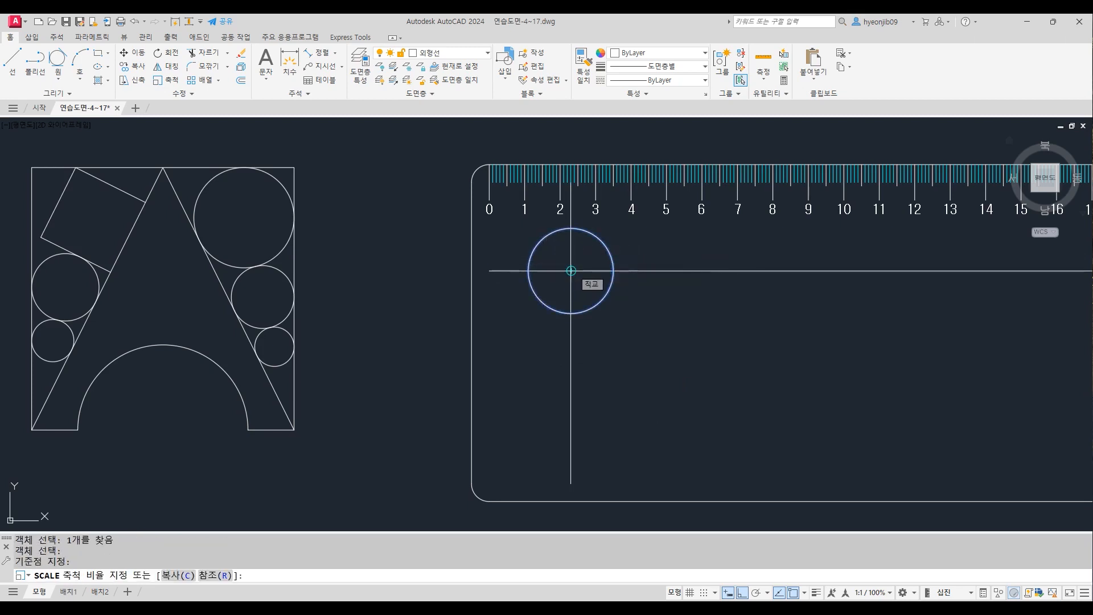
{"action": "type", "text": "c"}
{"action": "key", "text": "Return"}
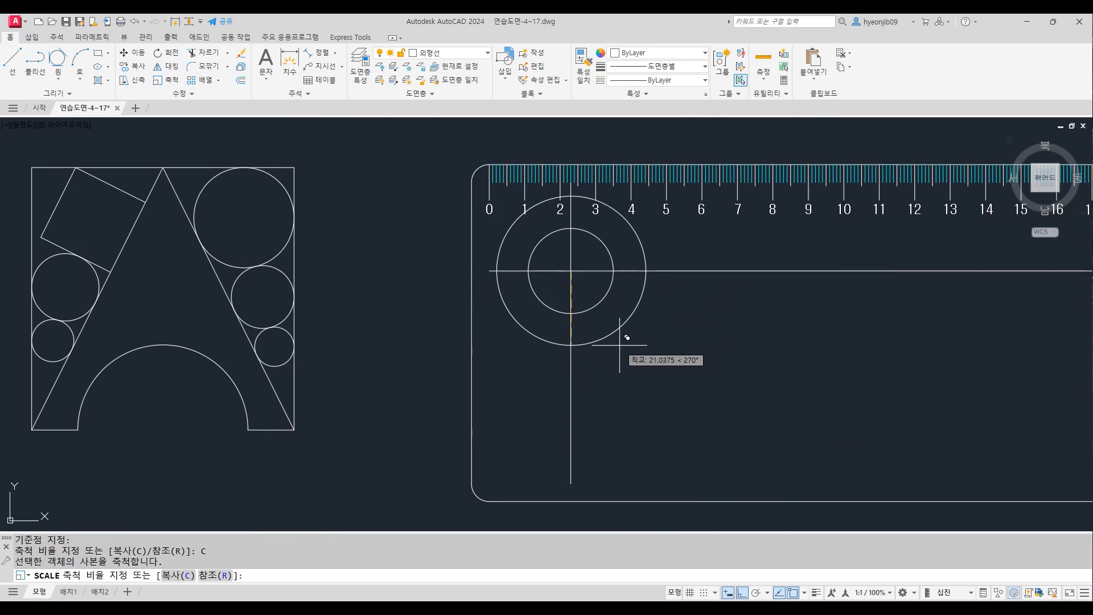
{"action": "type", "text": "20/24"}
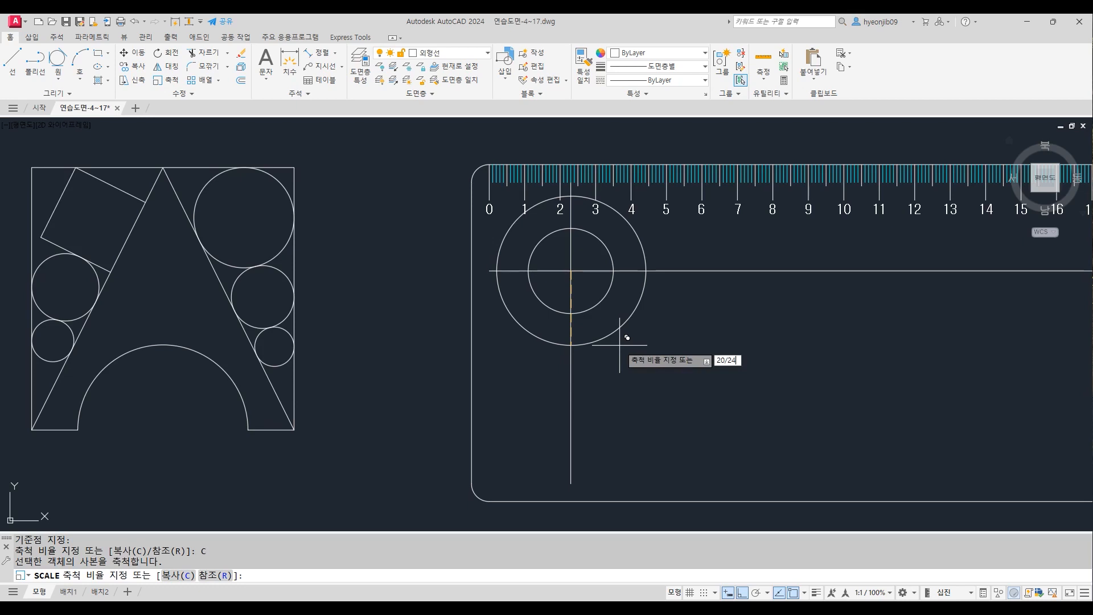
{"action": "key", "text": "Return"}
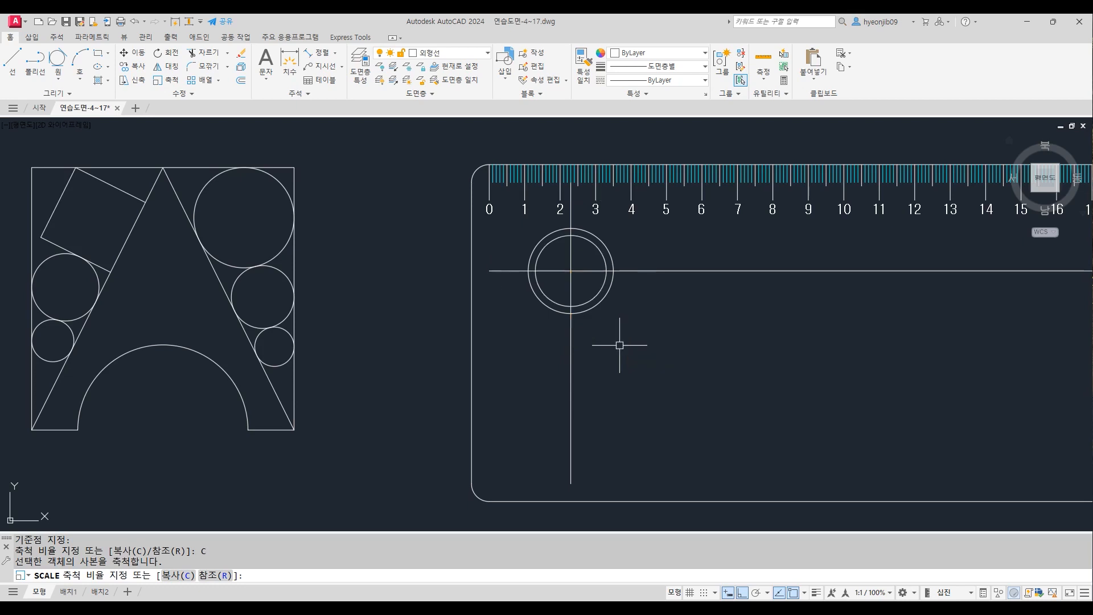
Step: Move the smaller circle straight down by its own diameter, using its top quadrant as the base point
{"action": "type", "text": "m"}
{"action": "key", "text": "Return"}
{"action": "scroll", "coordinate": [587, 341], "scroll_direction": "up", "scroll_amount": 2}
{"action": "left_click", "coordinate": [591, 186]}
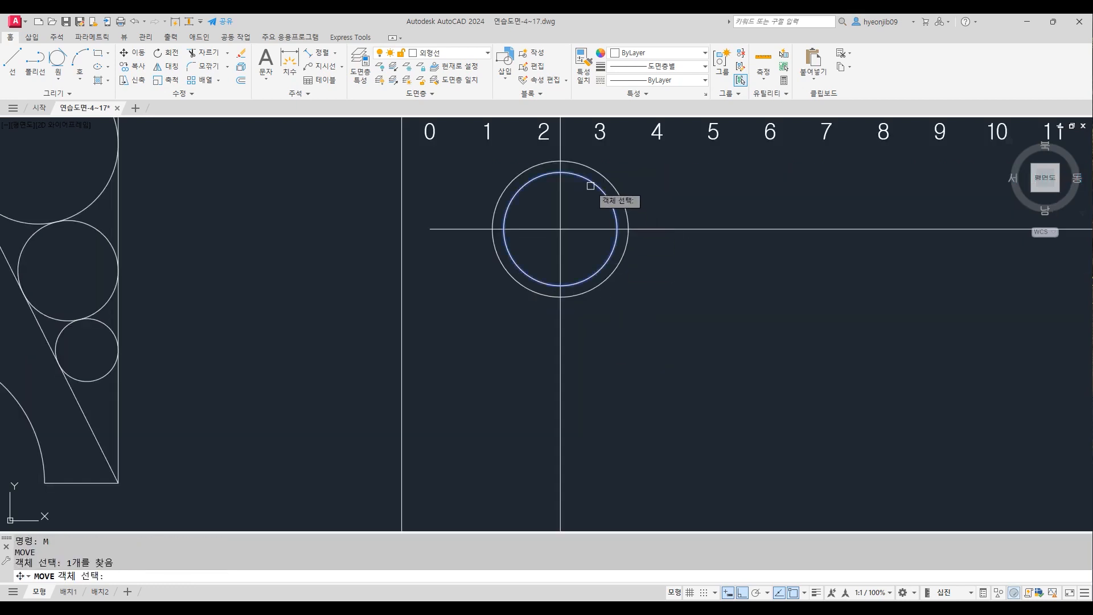
{"action": "key", "text": "Return"}
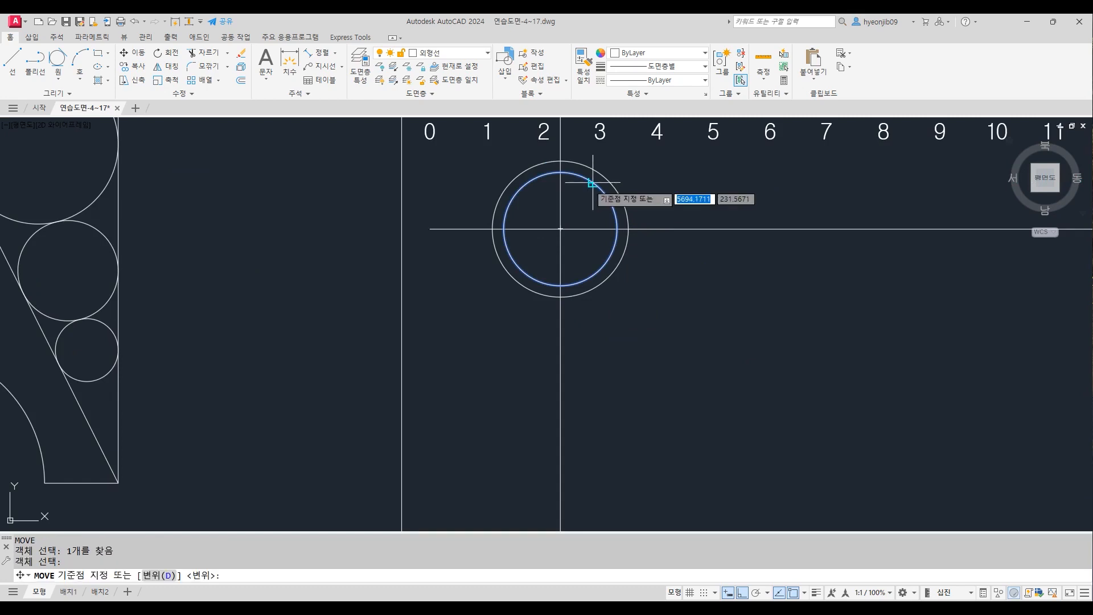
{"action": "left_click", "coordinate": [560, 172]}
{"action": "left_click", "coordinate": [560, 297]}
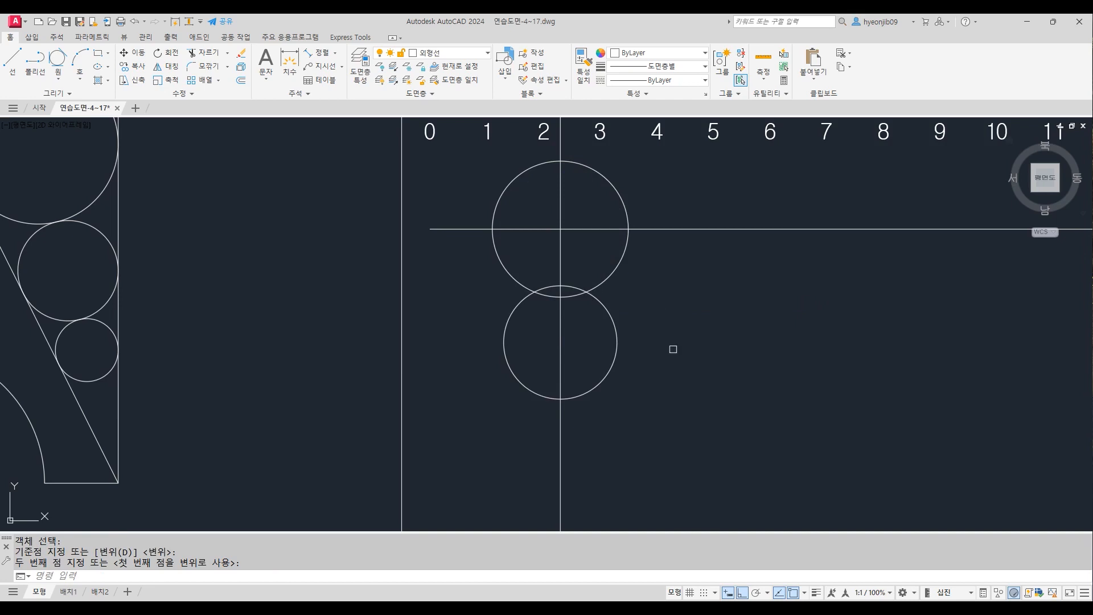
Step: Move the same circle again so its top quadrant touches the larger circle's bottom quadrant
{"action": "key", "text": "Return"}
{"action": "type", "text": "p"}
{"action": "key", "text": "Return"}
{"action": "key", "text": "Return"}
{"action": "left_click", "coordinate": [560, 285]}
{"action": "left_click", "coordinate": [560, 297]}
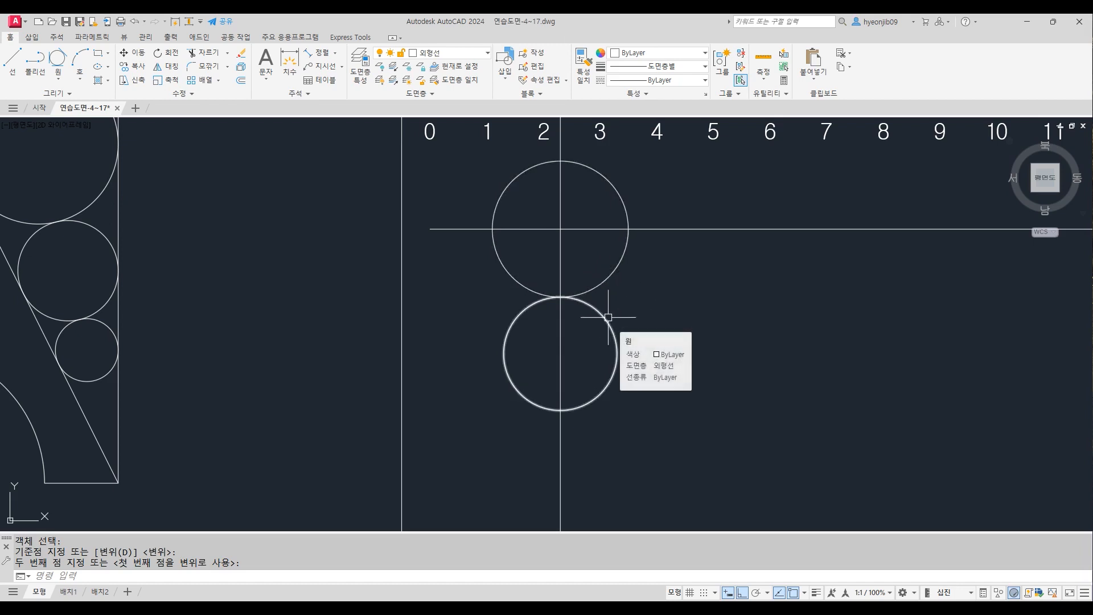
Step: Move the smaller circle 4 straight down to leave a gap below the larger circle
{"action": "type", "text": "m"}
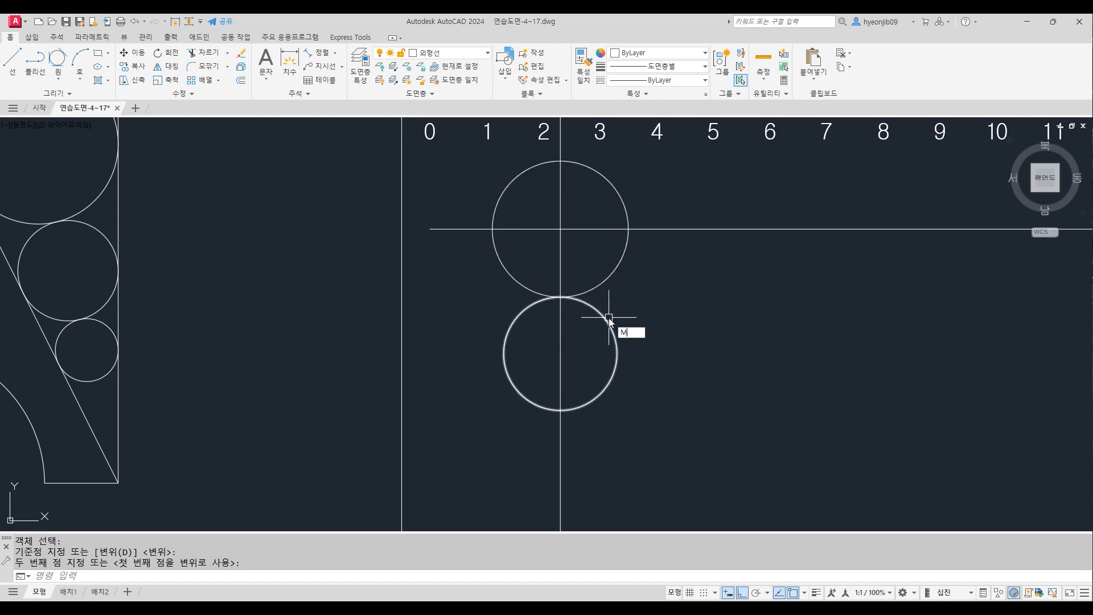
{"action": "key", "text": "Return"}
{"action": "left_click", "coordinate": [609, 318]}
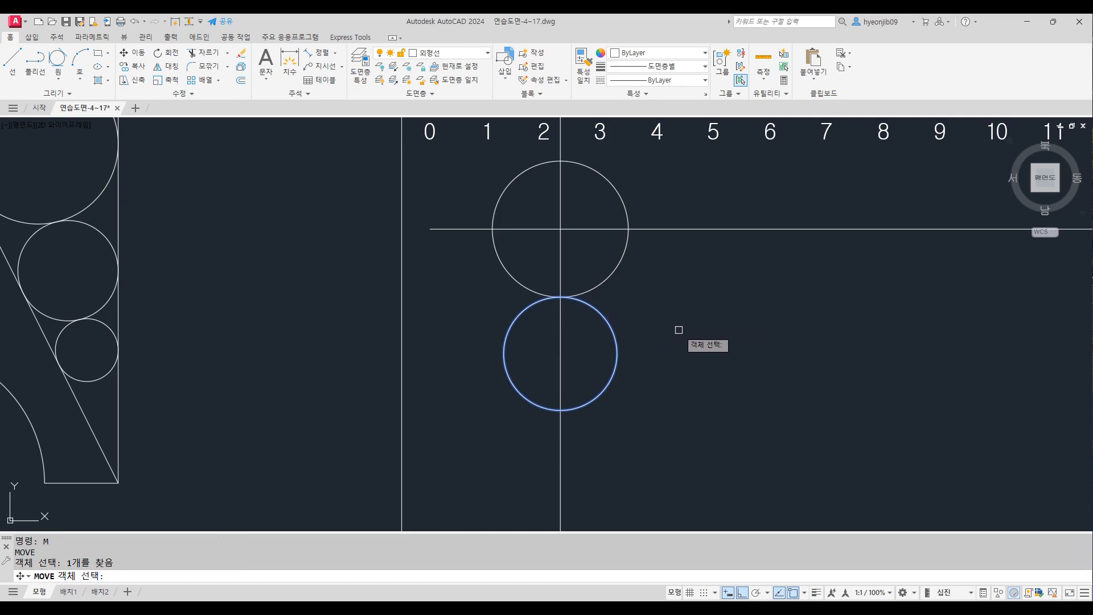
{"action": "key", "text": "Return"}
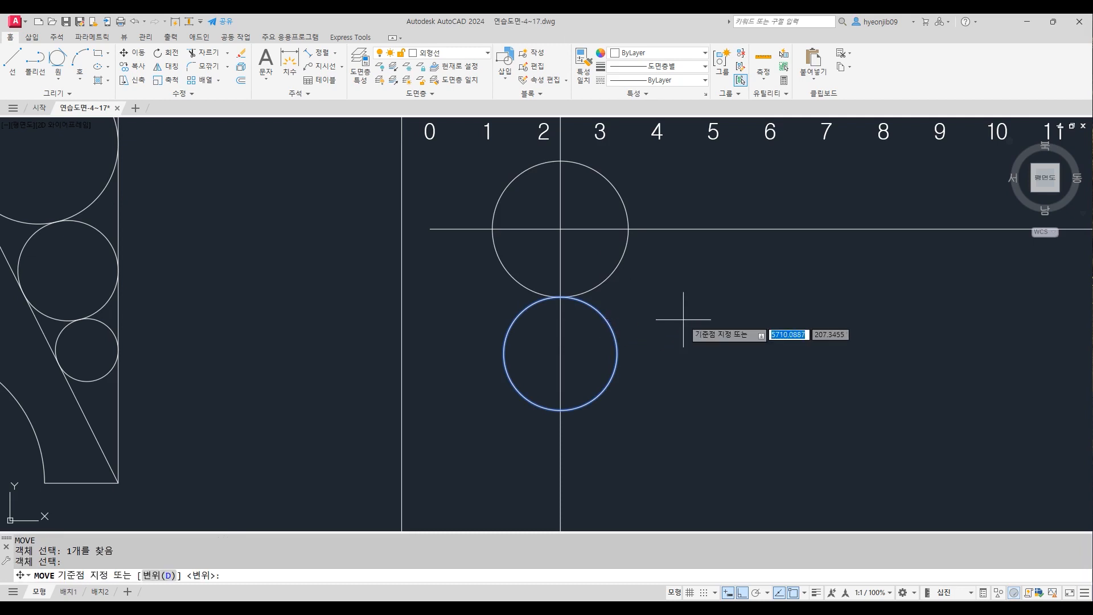
{"action": "left_click", "coordinate": [685, 288]}
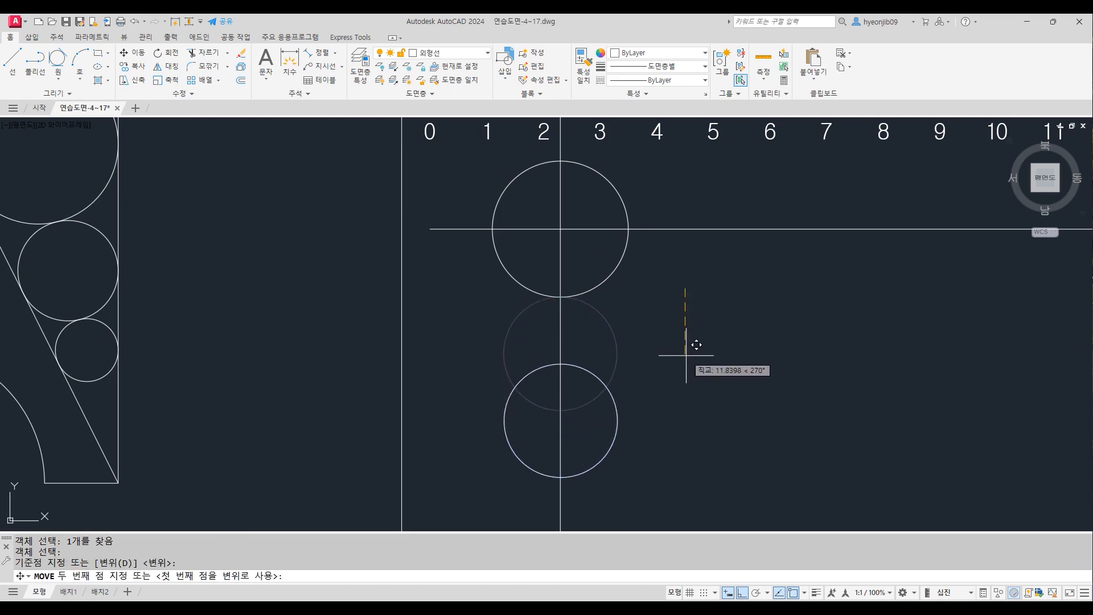
{"action": "type", "text": "4"}
{"action": "key", "text": "Return"}
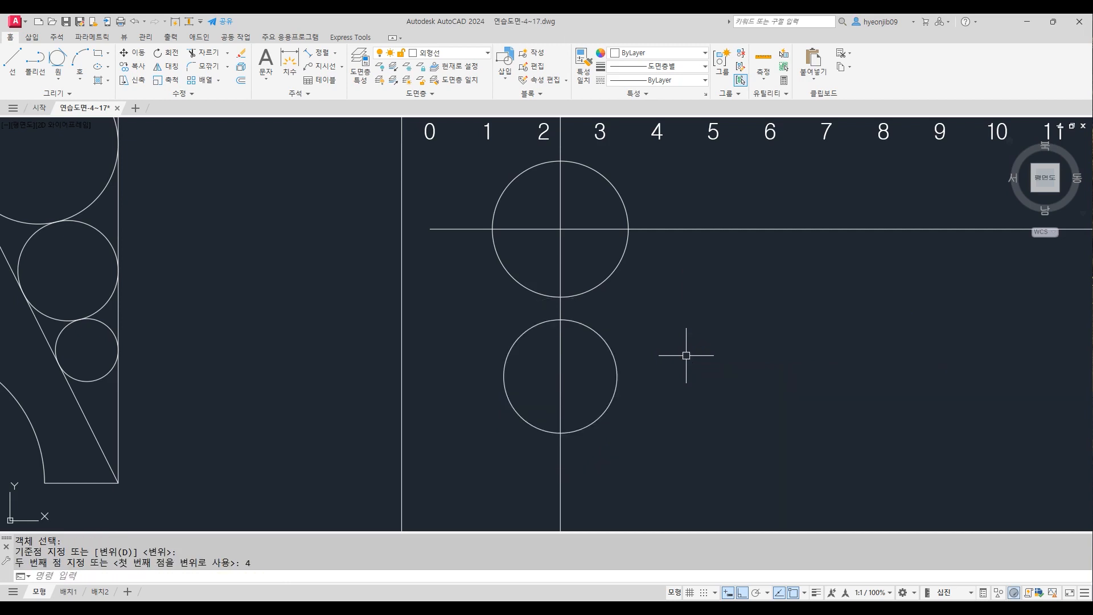
{"action": "scroll", "coordinate": [704, 234], "scroll_direction": "down", "scroll_amount": 2}
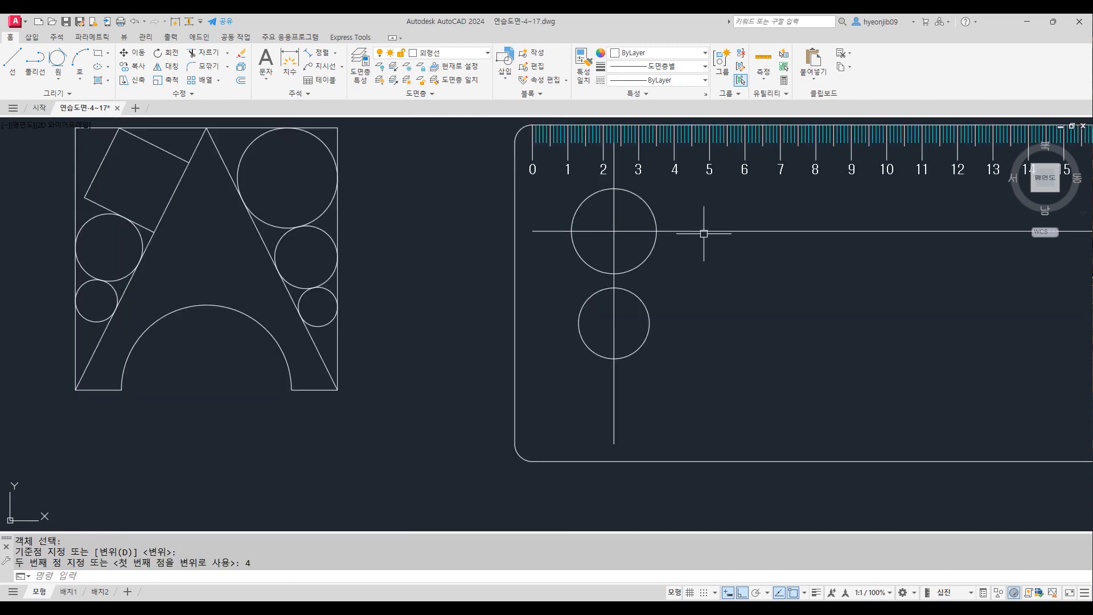
Step: Make a scaled copy of the second circle in the column about its centre with a scale factor of 16/20
{"action": "scroll", "coordinate": [646, 387], "scroll_direction": "up", "scroll_amount": 2}
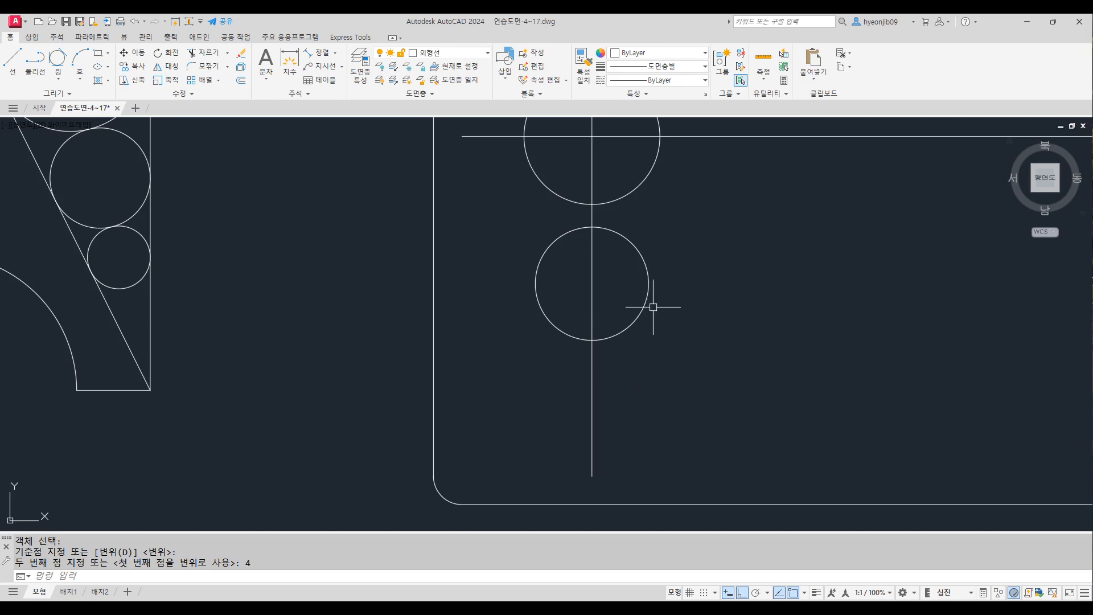
{"action": "key", "text": "Return"}
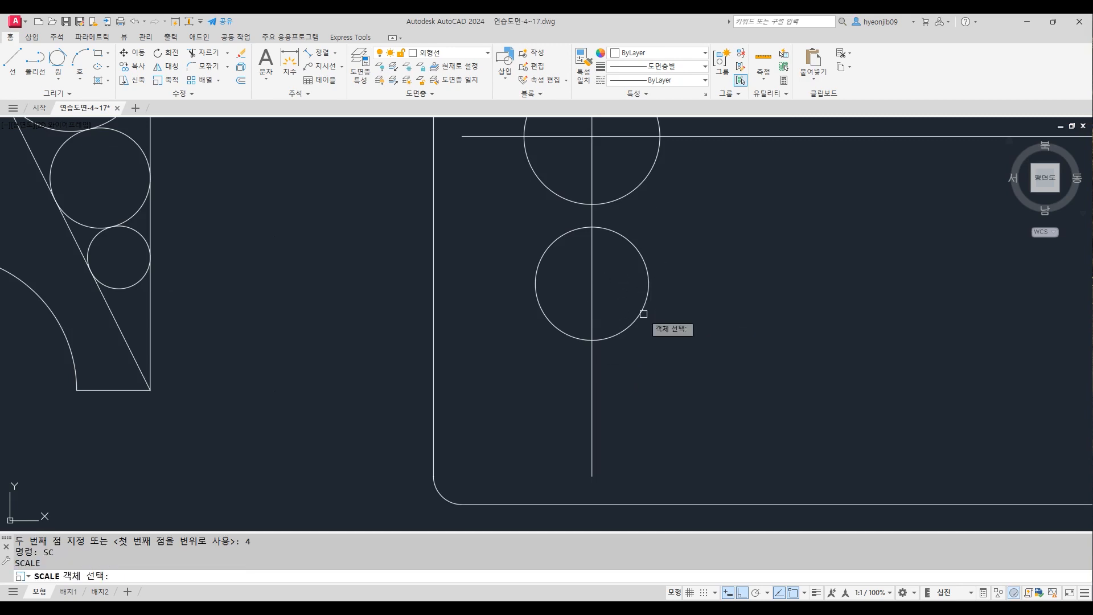
{"action": "left_click", "coordinate": [642, 315]}
{"action": "key", "text": "Return"}
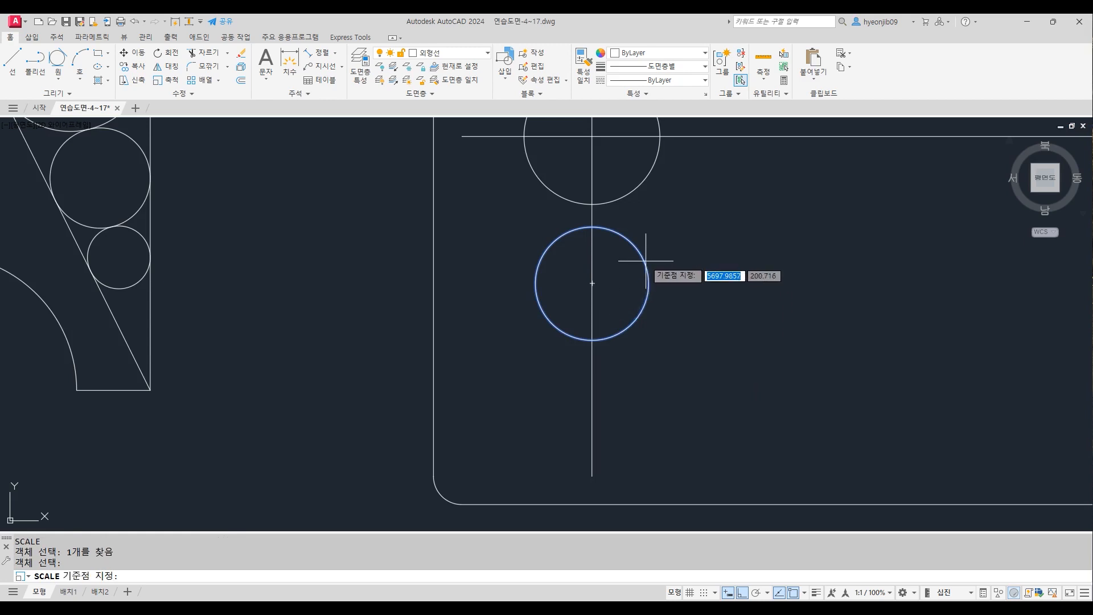
{"action": "left_click", "coordinate": [592, 283]}
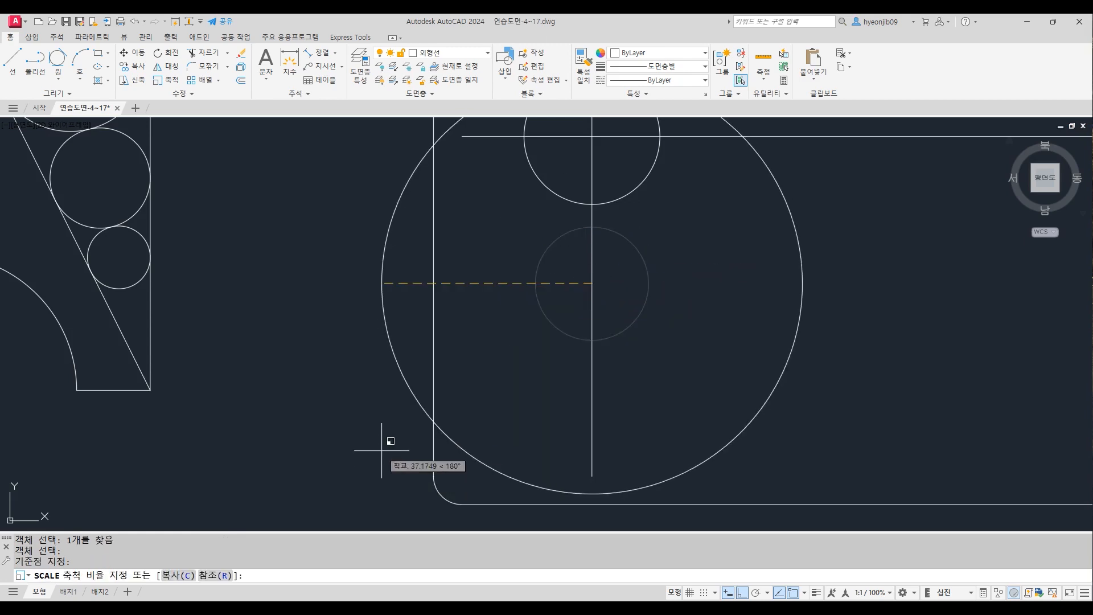
{"action": "type", "text": "C"}
{"action": "key", "text": "Return"}
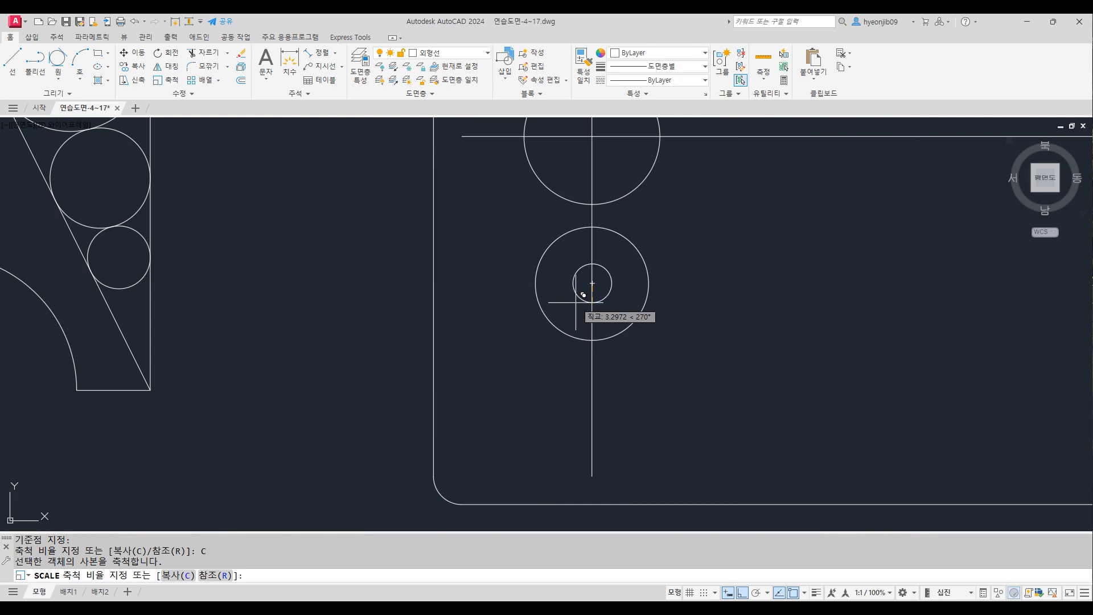
{"action": "type", "text": "16"}
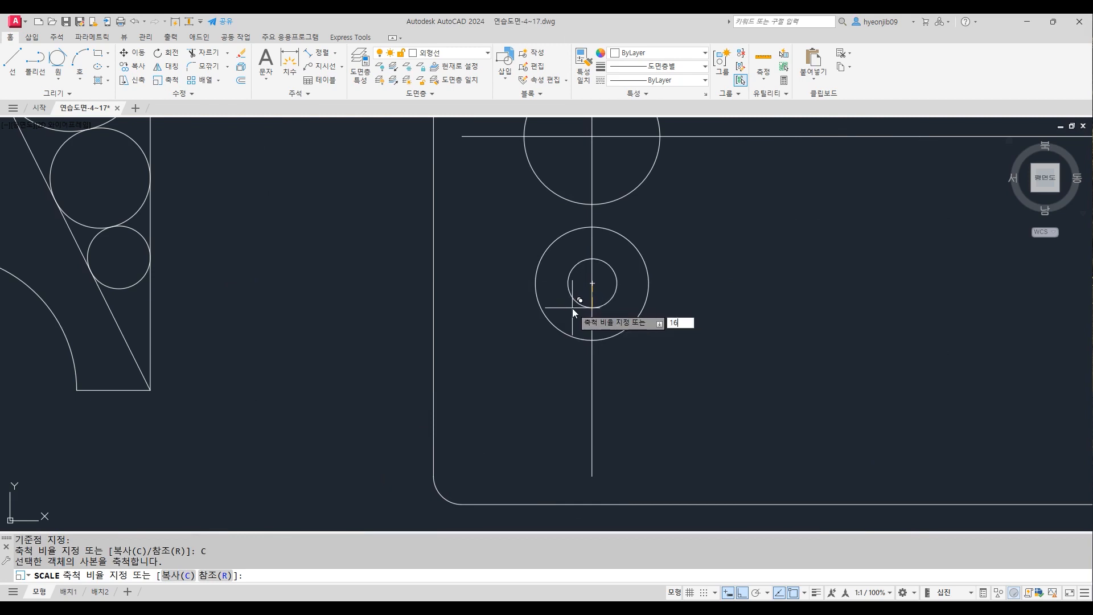
{"action": "type", "text": "/20"}
{"action": "key", "text": "Return"}
Step: Move the smaller concentric circle down so its top quadrant touches the bottom quadrant of the circle it was copied from
{"action": "type", "text": "M"}
{"action": "key", "text": "Return"}
{"action": "left_click", "coordinate": [623, 250]}
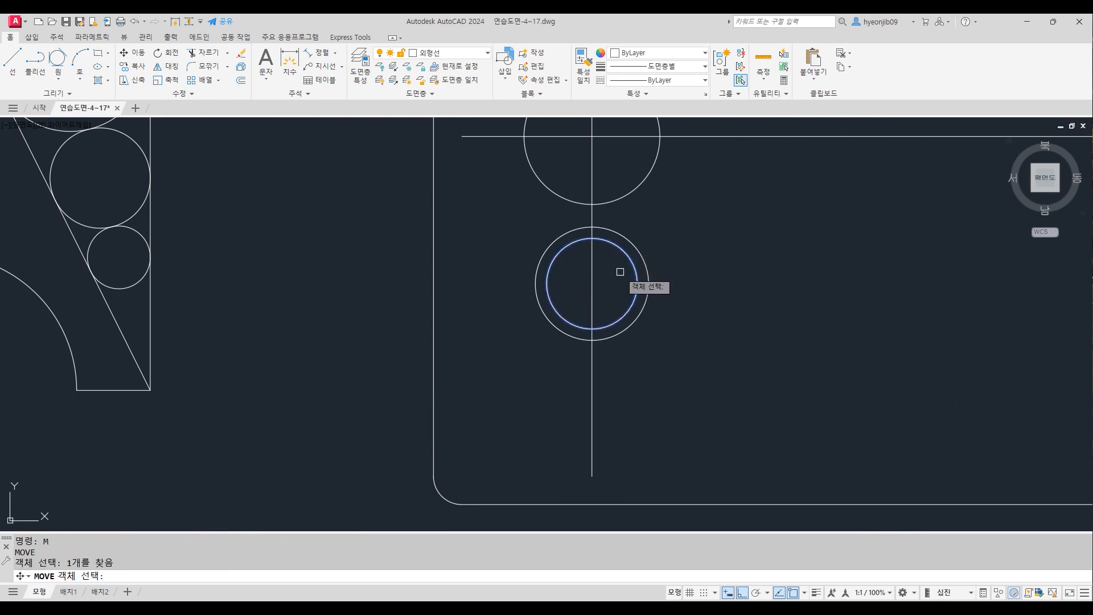
{"action": "key", "text": "Return"}
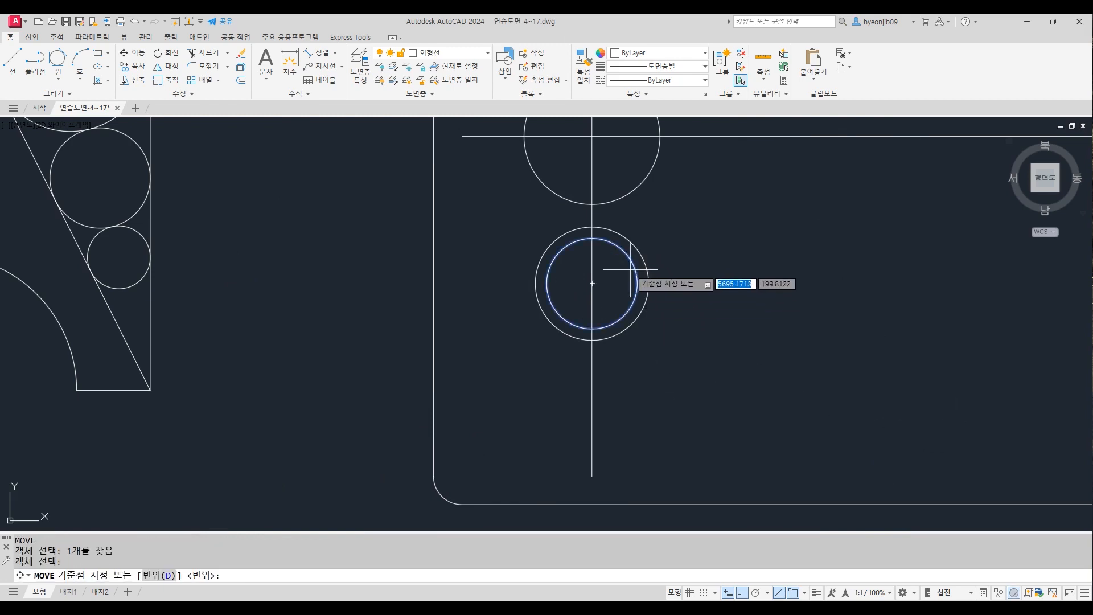
{"action": "left_click", "coordinate": [592, 237]}
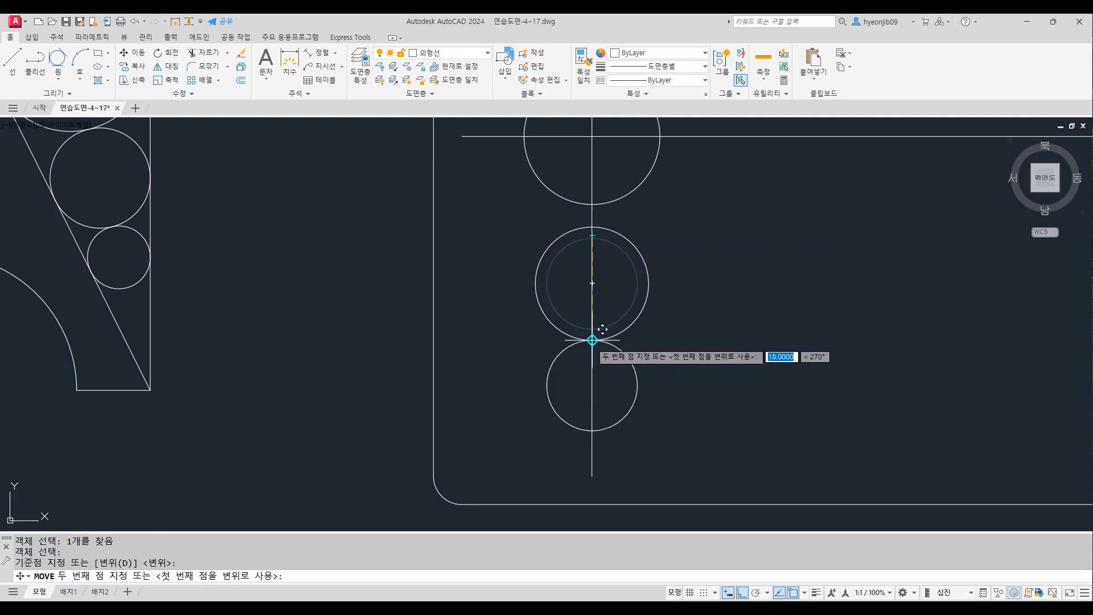
{"action": "left_click", "coordinate": [590, 342]}
Step: Move the lowest circle 4 straight down to leave a gap below the middle circle
{"action": "type", "text": "m"}
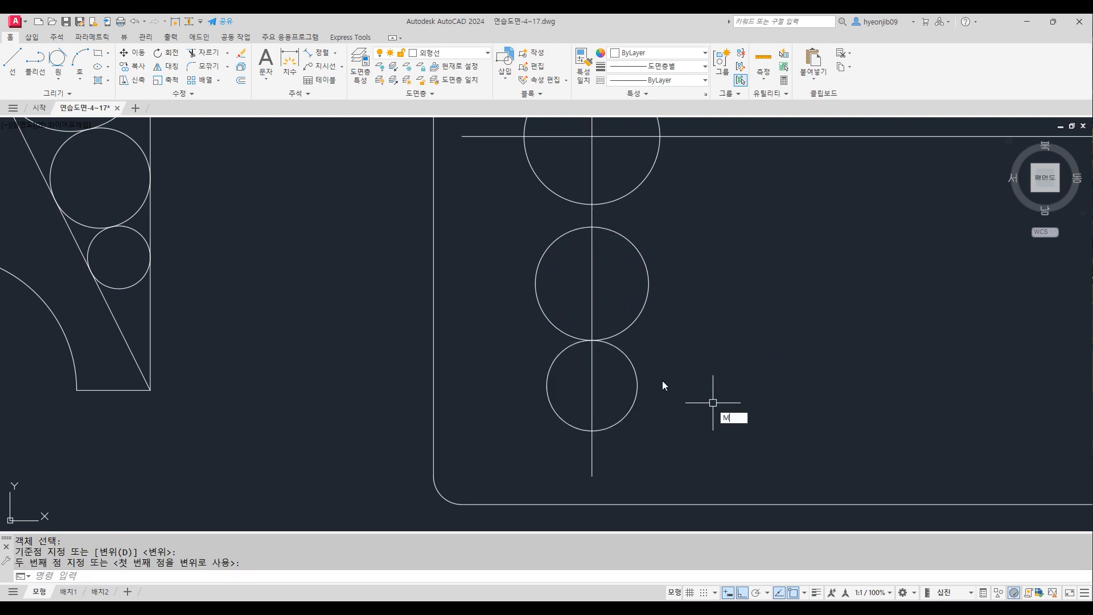
{"action": "key", "text": "Return"}
{"action": "left_click", "coordinate": [636, 369]}
{"action": "key", "text": "Return"}
{"action": "left_click", "coordinate": [741, 308]}
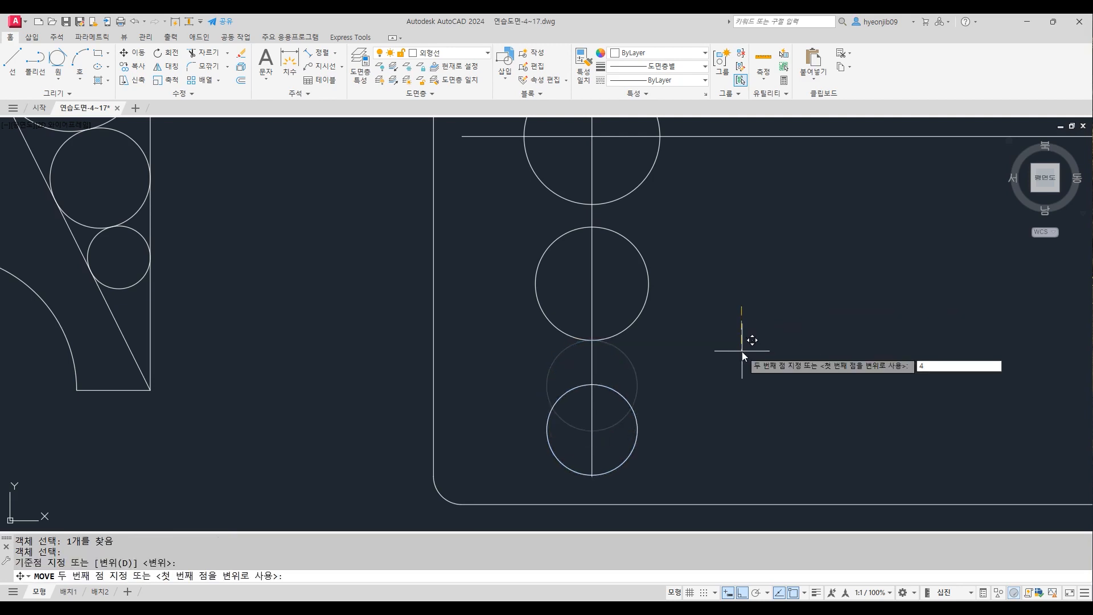
{"action": "key", "text": "Return"}
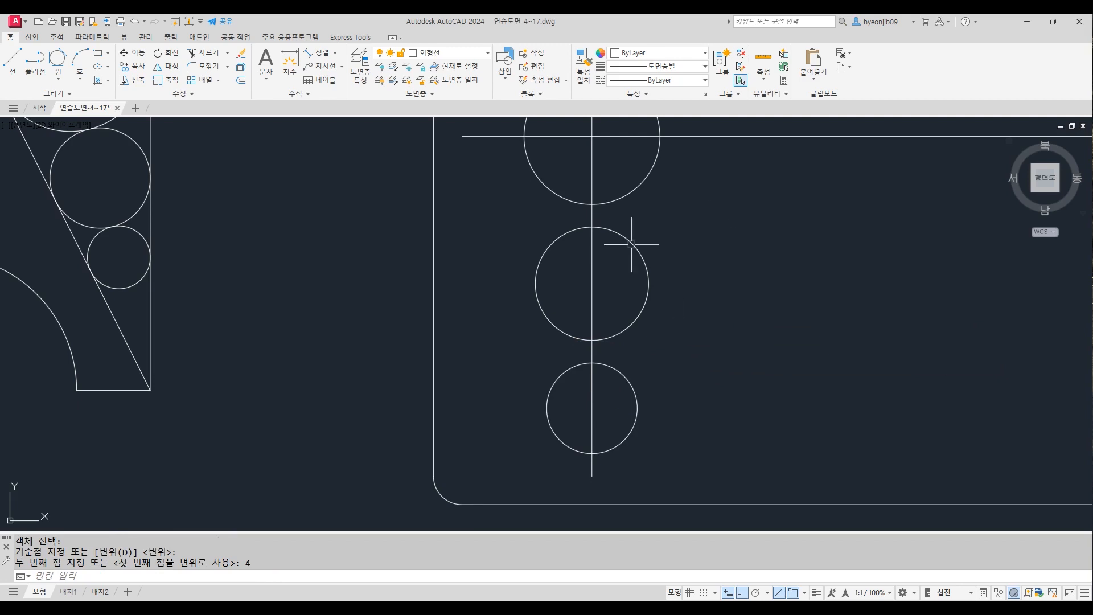
Step: Offset the vertical centre line of the circle column by 27 towards the ruler's interior
{"action": "scroll", "coordinate": [501, 370], "scroll_direction": "down", "scroll_amount": 2}
{"action": "middle_click_drag", "start_coordinate": [610, 366], "coordinate": [546, 381]}
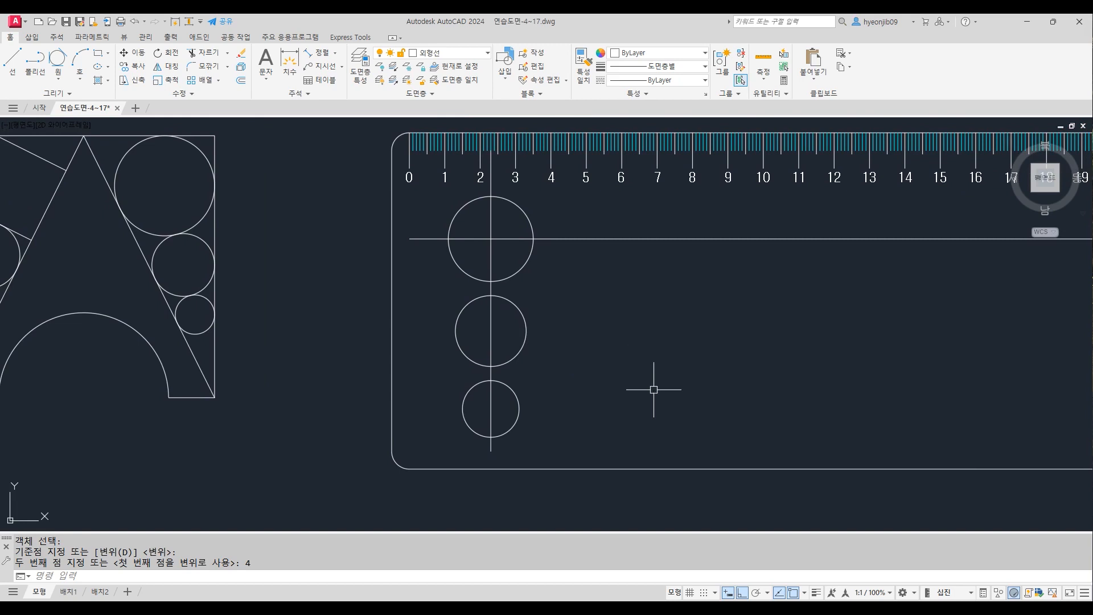
{"action": "type", "text": "o"}
{"action": "key", "text": "Return"}
{"action": "type", "text": "27"}
{"action": "key", "text": "Return"}
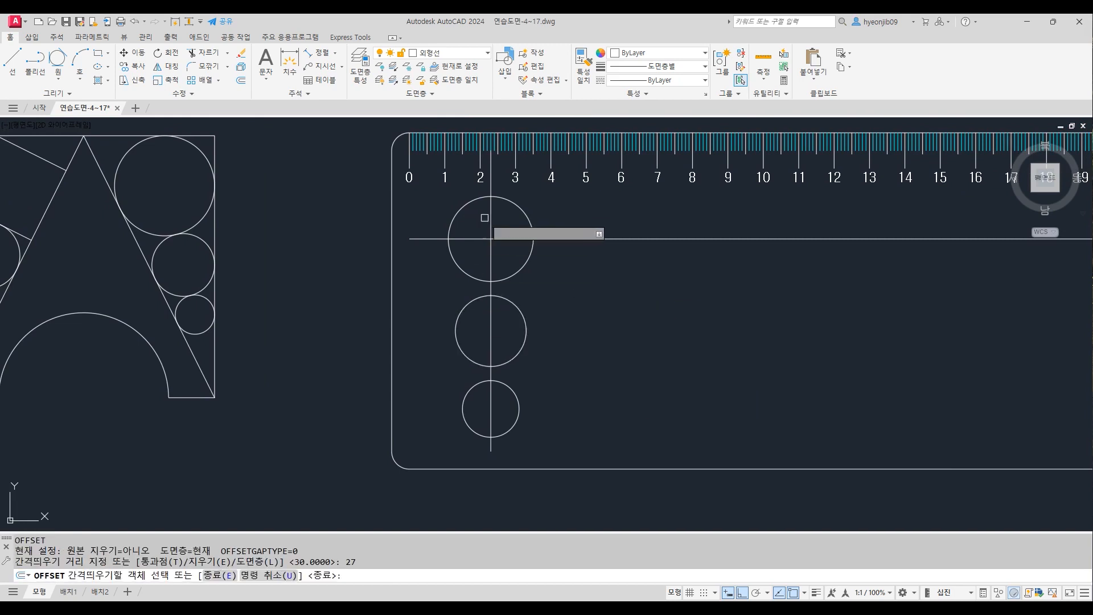
{"action": "left_click", "coordinate": [489, 219]}
{"action": "left_click", "coordinate": [686, 254]}
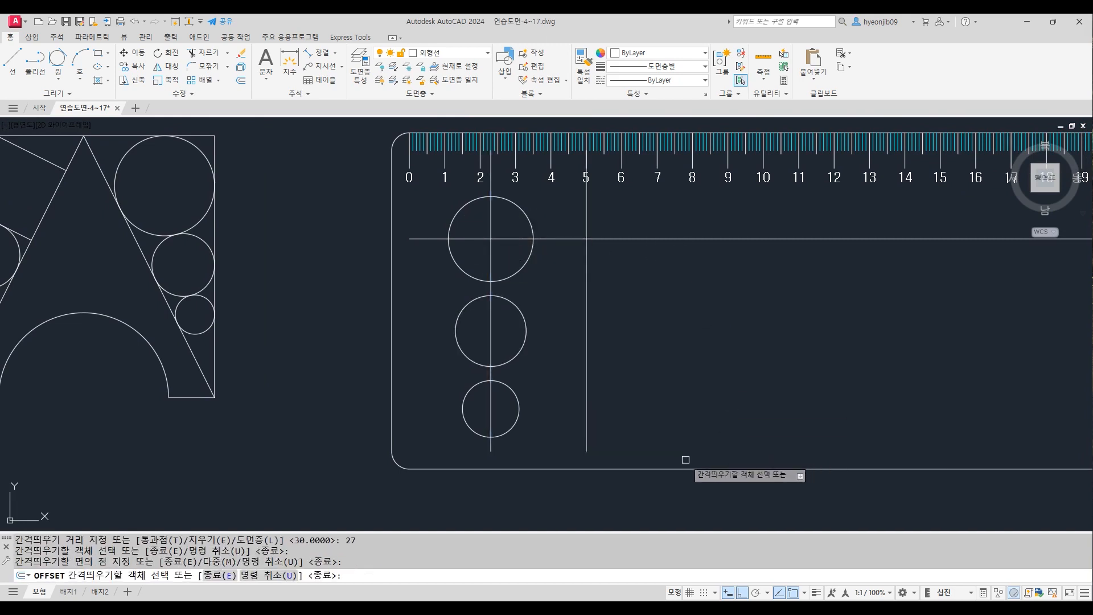
Step: Offset the ruler's bottom edge 14 upward into the body and end the Offset command
{"action": "left_click", "coordinate": [670, 468]}
{"action": "type", "text": "14"}
{"action": "key", "text": "Return"}
{"action": "key", "text": "Return"}
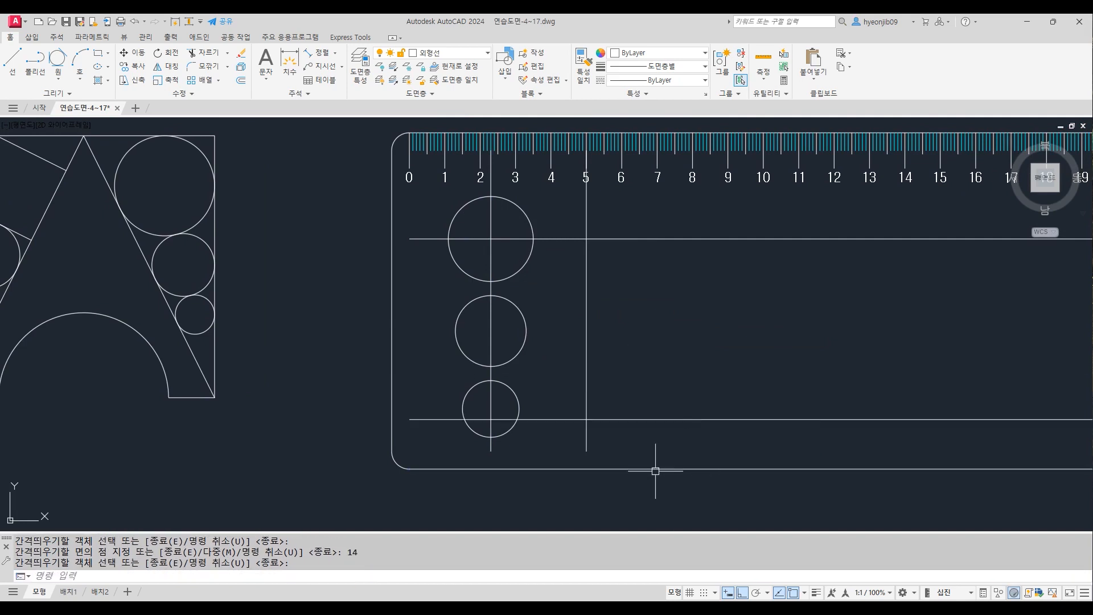
Step: Draw a circle of radius 7 centred where the second vertical line crosses the lower horizontal offset line
{"action": "middle_click_drag", "start_coordinate": [675, 394], "coordinate": [668, 361]}
{"action": "scroll", "coordinate": [599, 407], "scroll_direction": "up", "scroll_amount": 2}
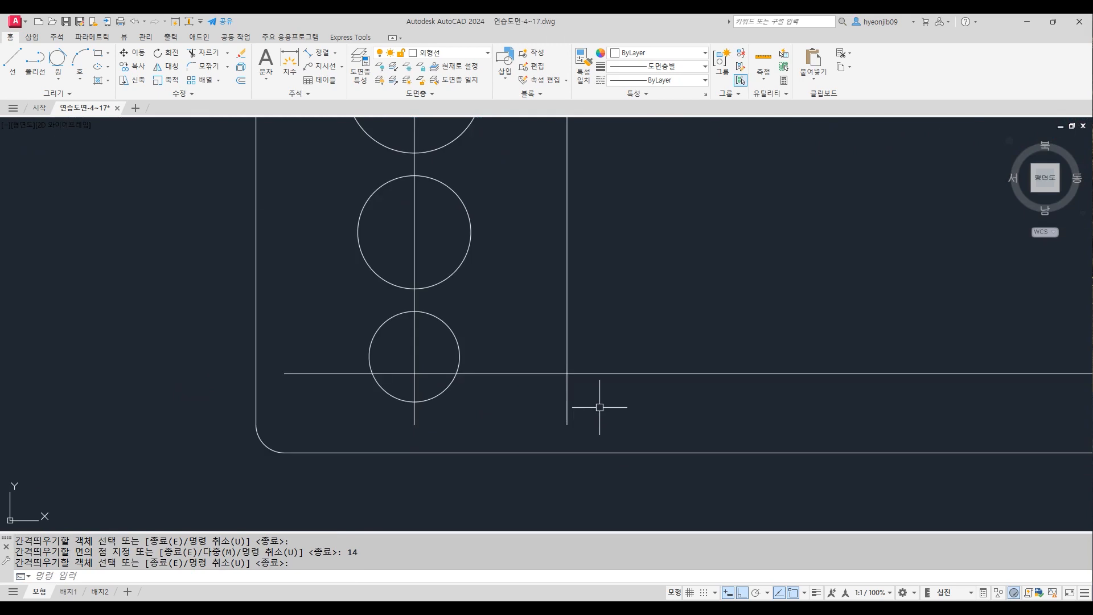
{"action": "type", "text": "c"}
{"action": "key", "text": "Return"}
{"action": "left_click", "coordinate": [566, 373]}
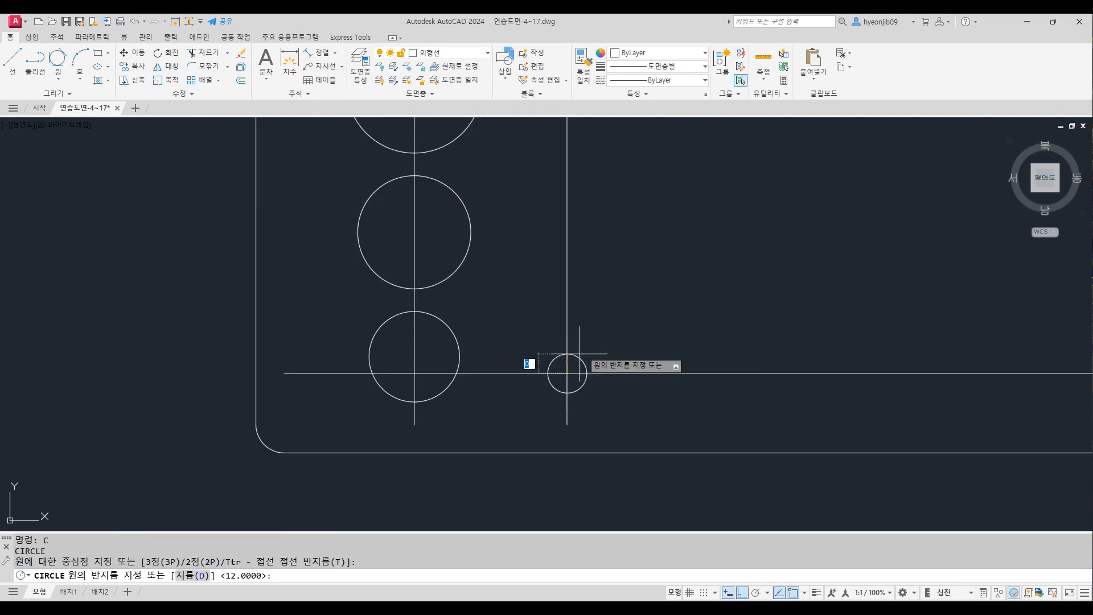
{"action": "type", "text": "7"}
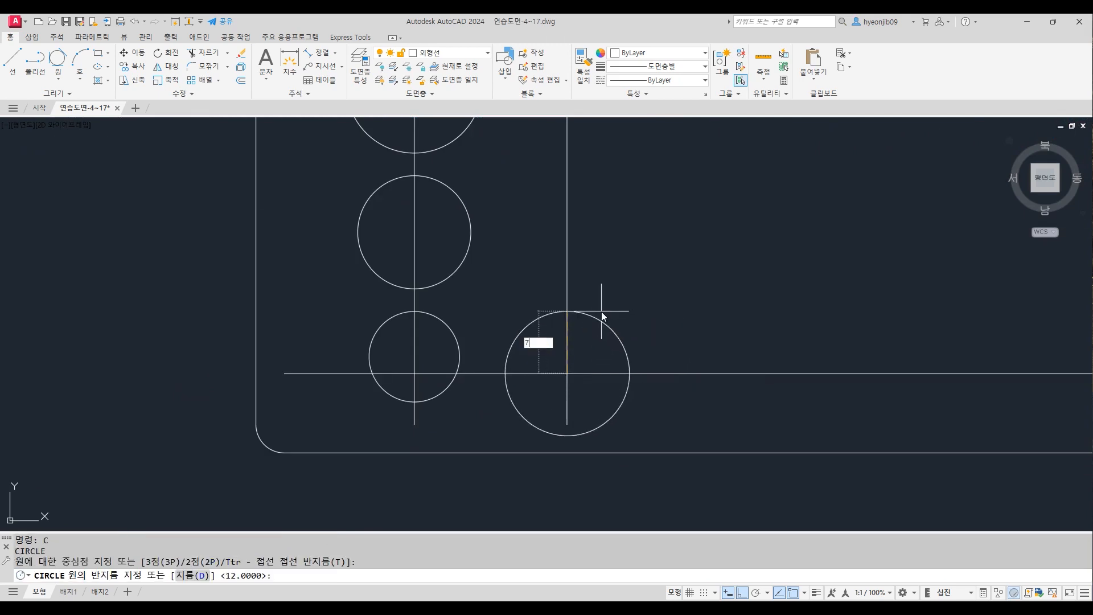
{"action": "key", "text": "Return"}
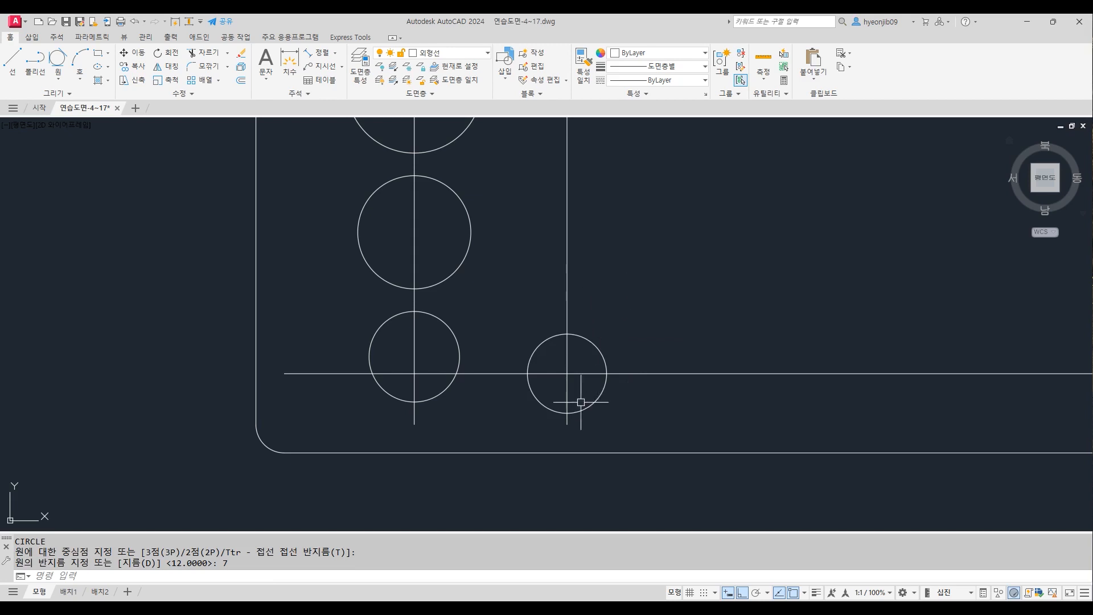
Step: Make a scaled copy of the radius 7 circle about its centre with a scale factor of 12/14
{"action": "type", "text": "sc"}
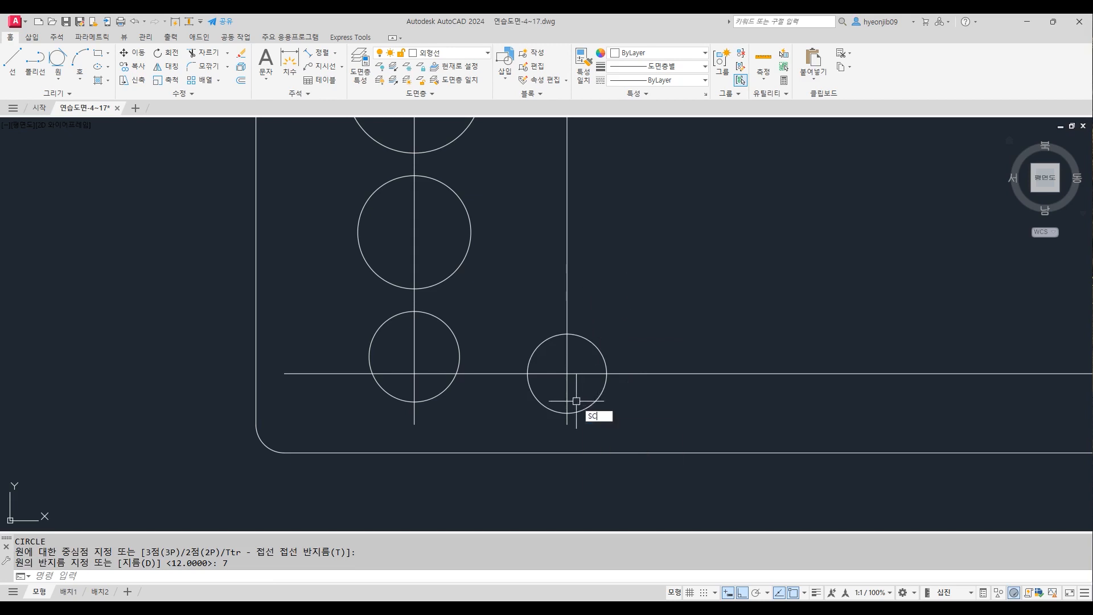
{"action": "key", "text": "Return"}
{"action": "left_click", "coordinate": [595, 346]}
{"action": "key", "text": "Return"}
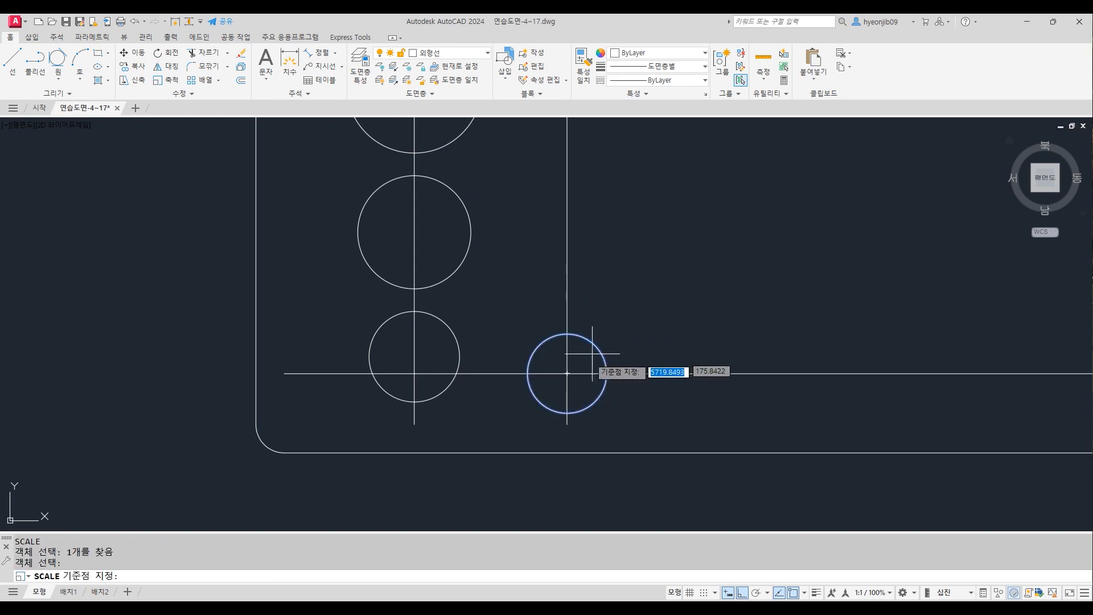
{"action": "left_click", "coordinate": [567, 373]}
{"action": "type", "text": "c"}
{"action": "key", "text": "Return"}
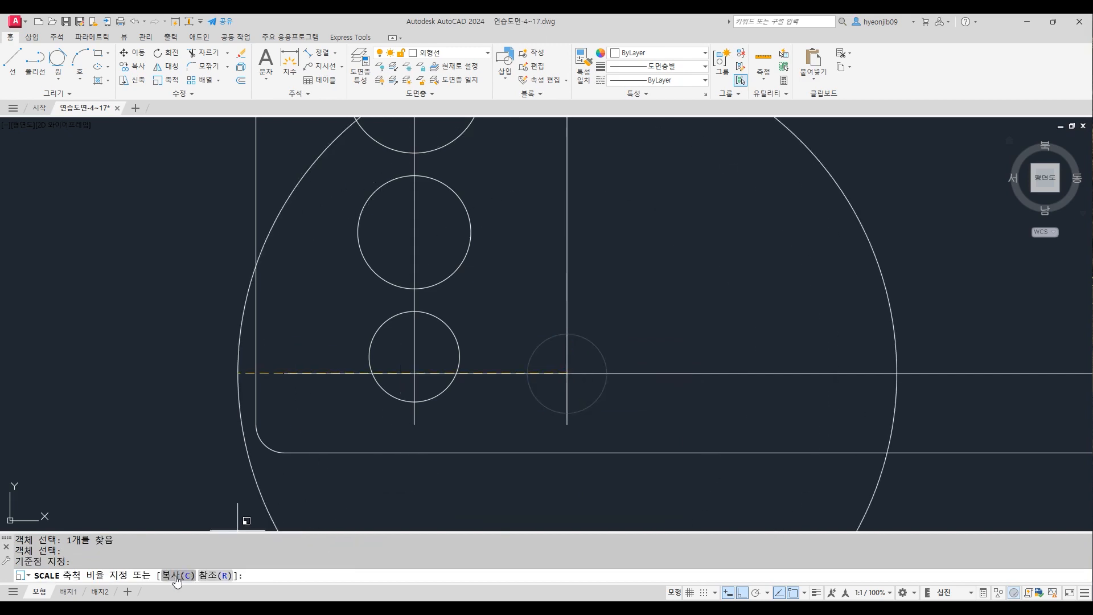
{"action": "type", "text": "12/14"}
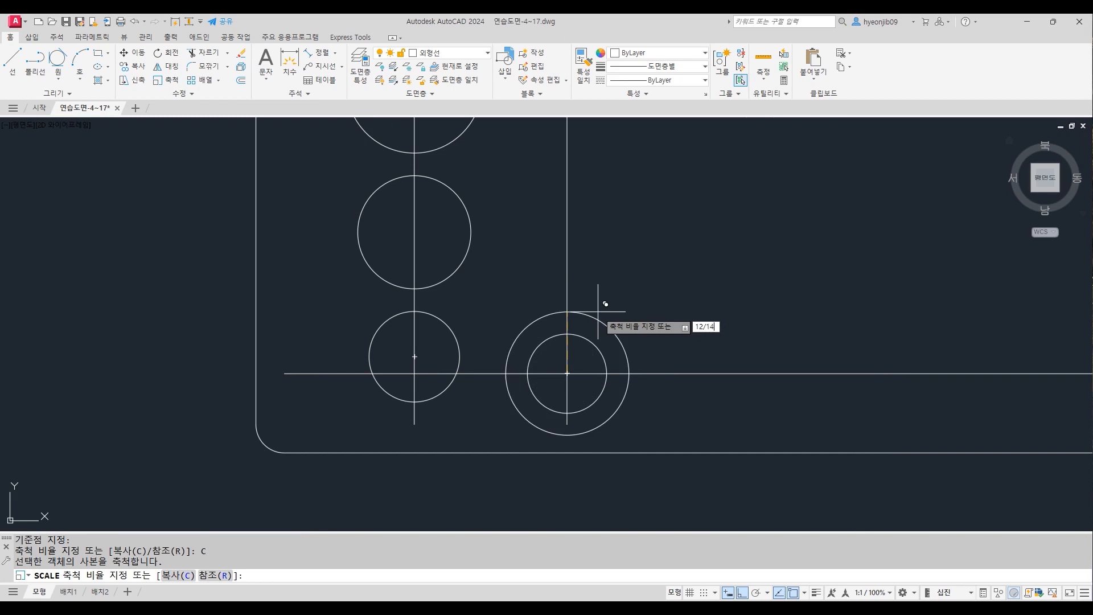
{"action": "key", "text": "Return"}
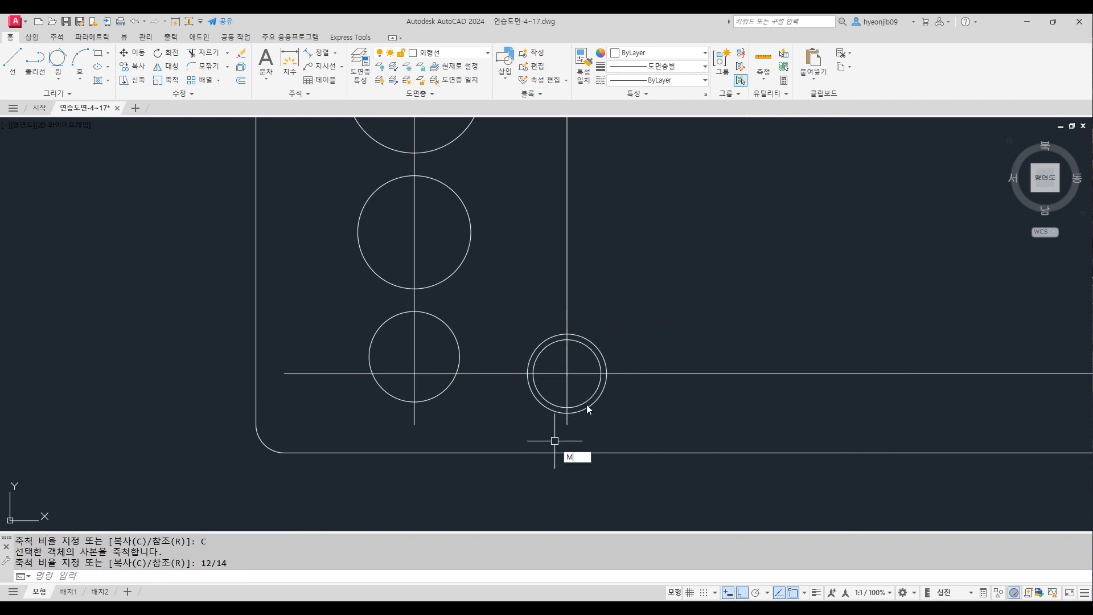
Step: Move the smaller concentric circle up so its bottom quadrant touches the top quadrant of the radius 7 circle
{"action": "type", "text": "m"}
{"action": "key", "text": "Return"}
{"action": "left_click", "coordinate": [585, 408]}
{"action": "key", "text": "Return"}
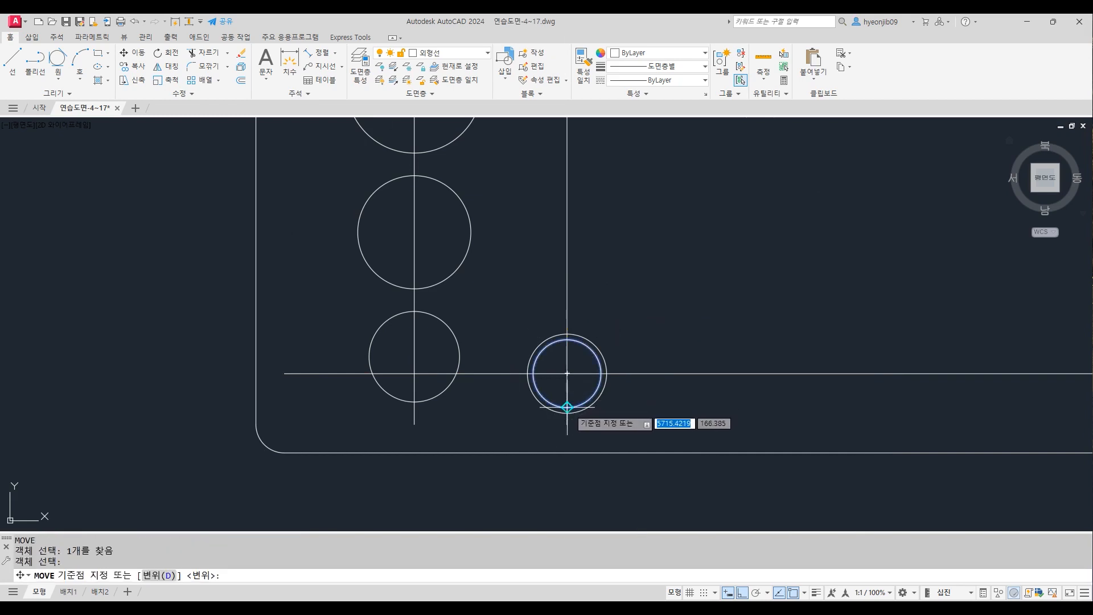
{"action": "left_click", "coordinate": [567, 408]}
{"action": "left_click", "coordinate": [567, 336]}
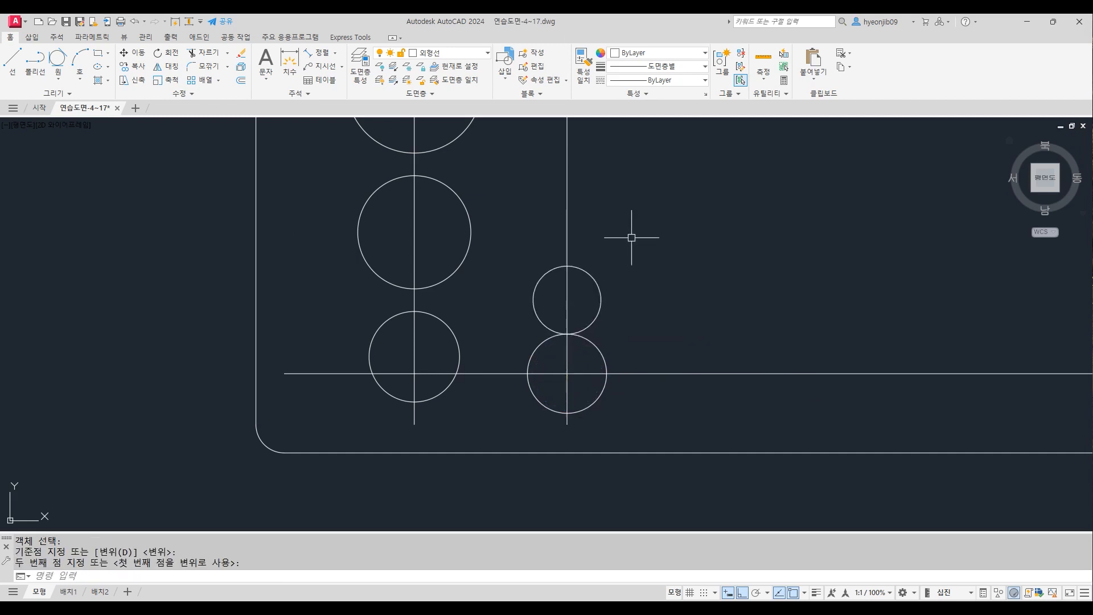
Step: Move the same small circle 4 straight up to leave a gap above the radius 7 circle
{"action": "key", "text": "space"}
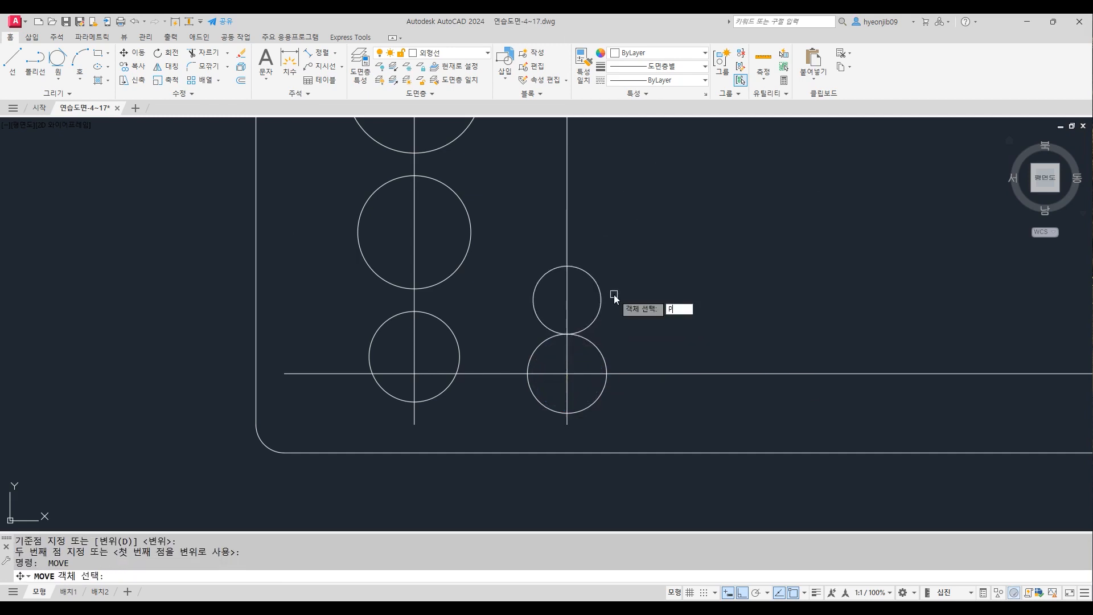
{"action": "key", "text": "space"}
{"action": "key", "text": "space"}
{"action": "left_click", "coordinate": [676, 346]}
{"action": "type", "text": "4"}
{"action": "key", "text": "Return"}
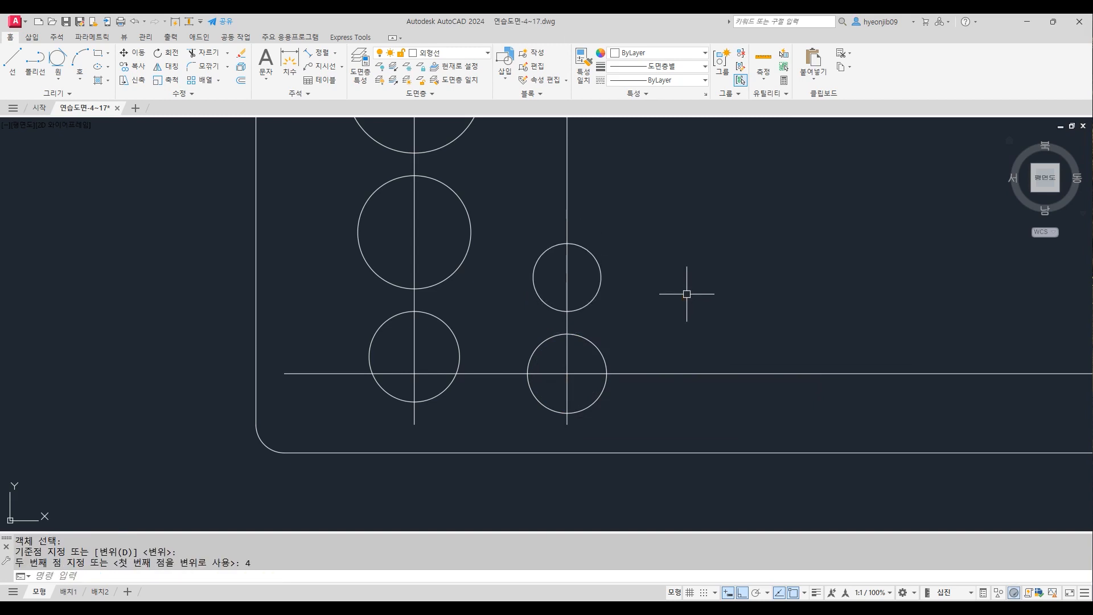
{"action": "type", "text": "M"}
{"action": "key", "text": "space"}
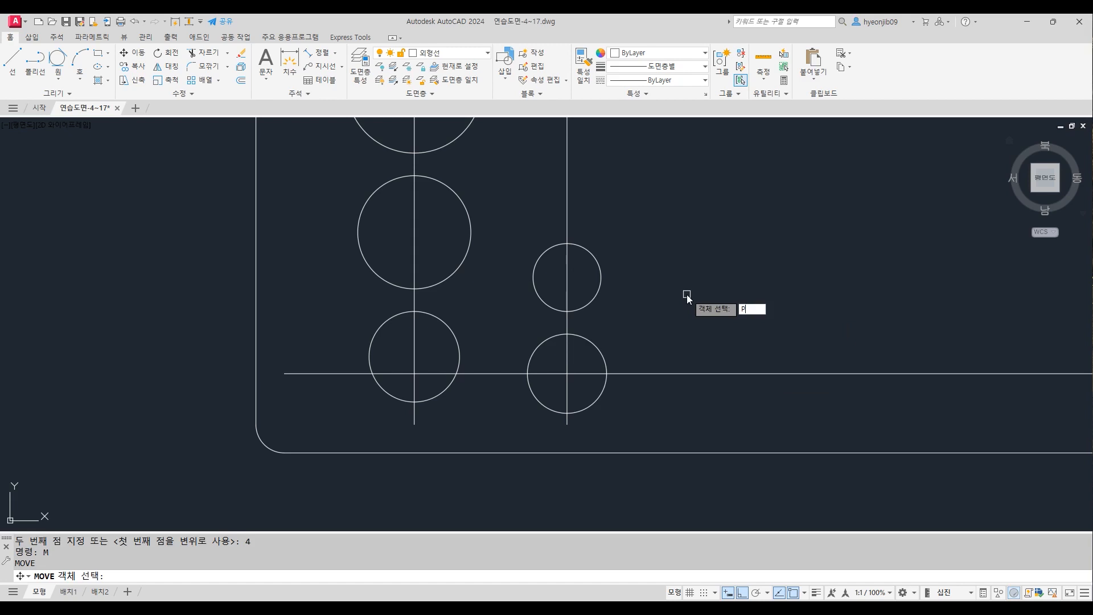
{"action": "key", "text": "space"}
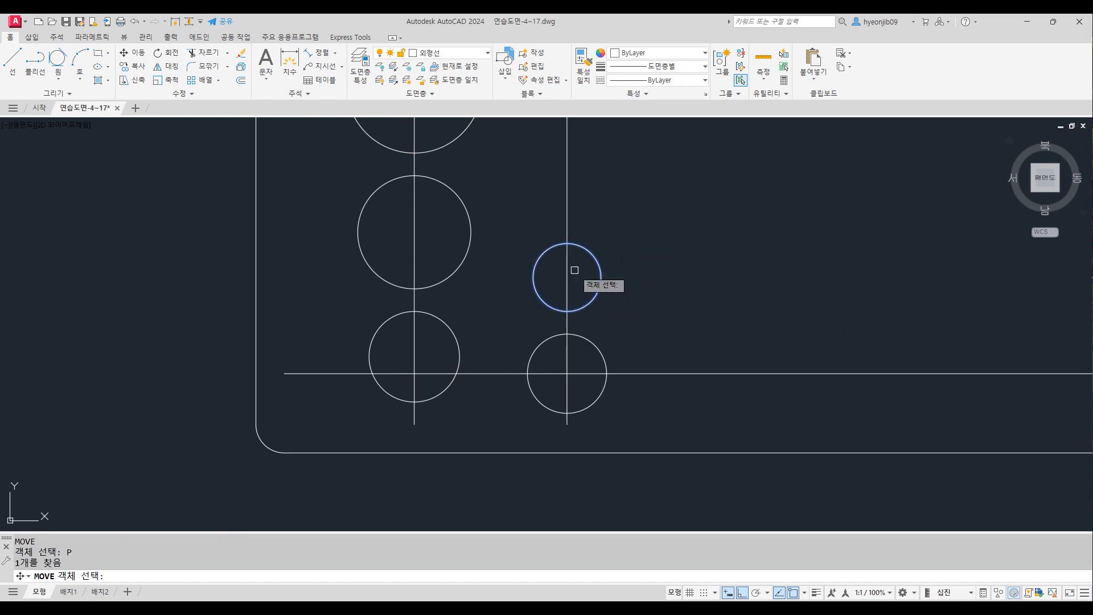
{"action": "key", "text": "Escape"}
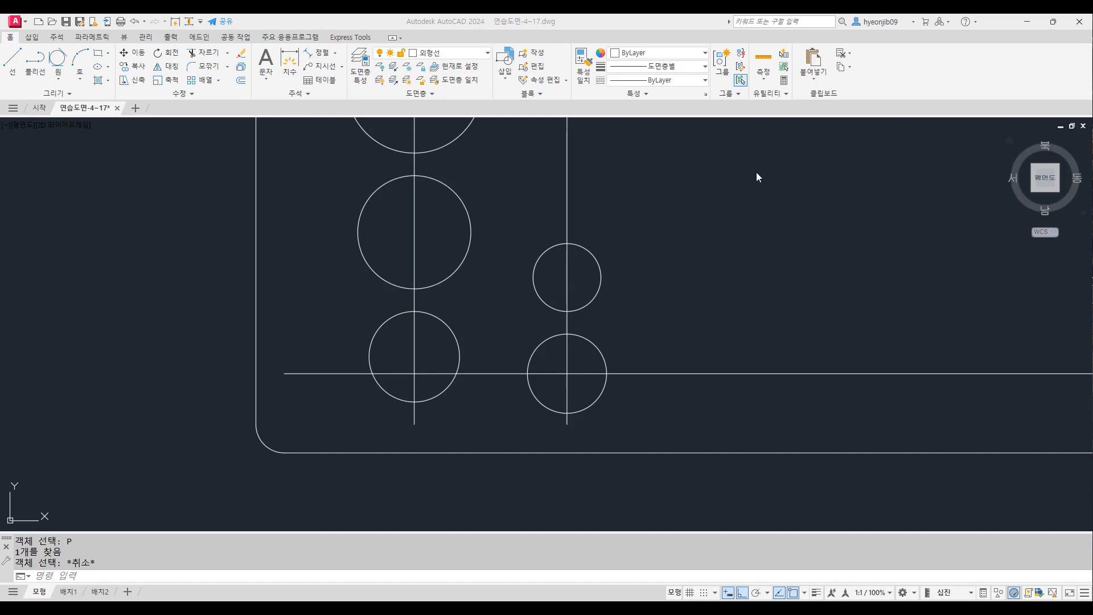
Step: Make a scaled copy of the second column's top circle about its centre with a scale factor of 10/12
{"action": "middle_click_drag", "start_coordinate": [669, 206], "coordinate": [615, 300]}
{"action": "type", "text": "sc"}
{"action": "key", "text": "space"}
{"action": "left_click", "coordinate": [538, 338]}
{"action": "key", "text": "space"}
{"action": "left_click", "coordinate": [520, 365]}
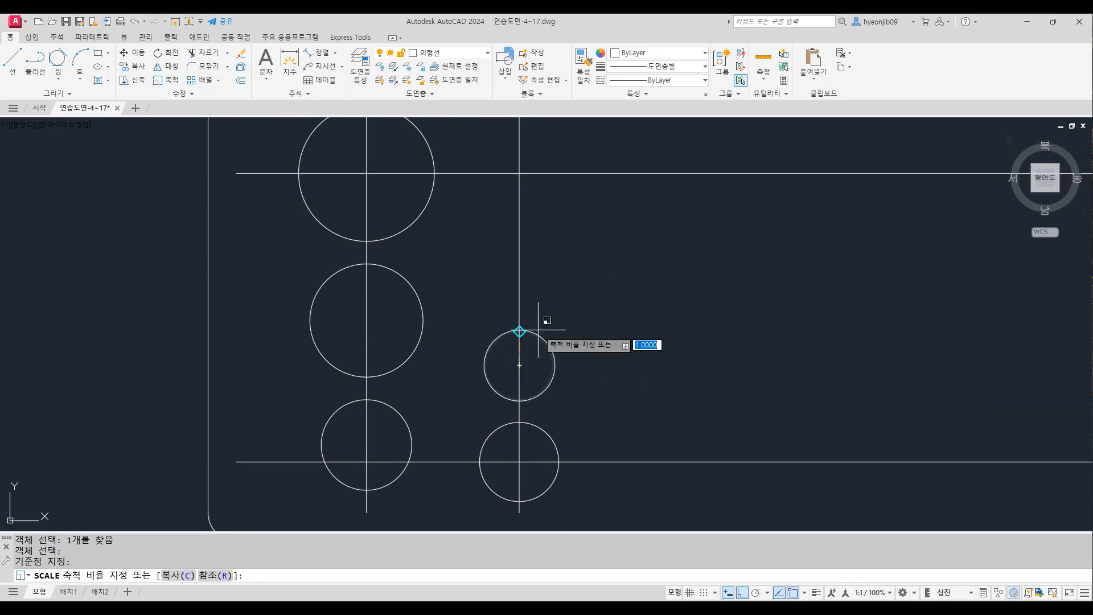
{"action": "left_click", "coordinate": [181, 576]}
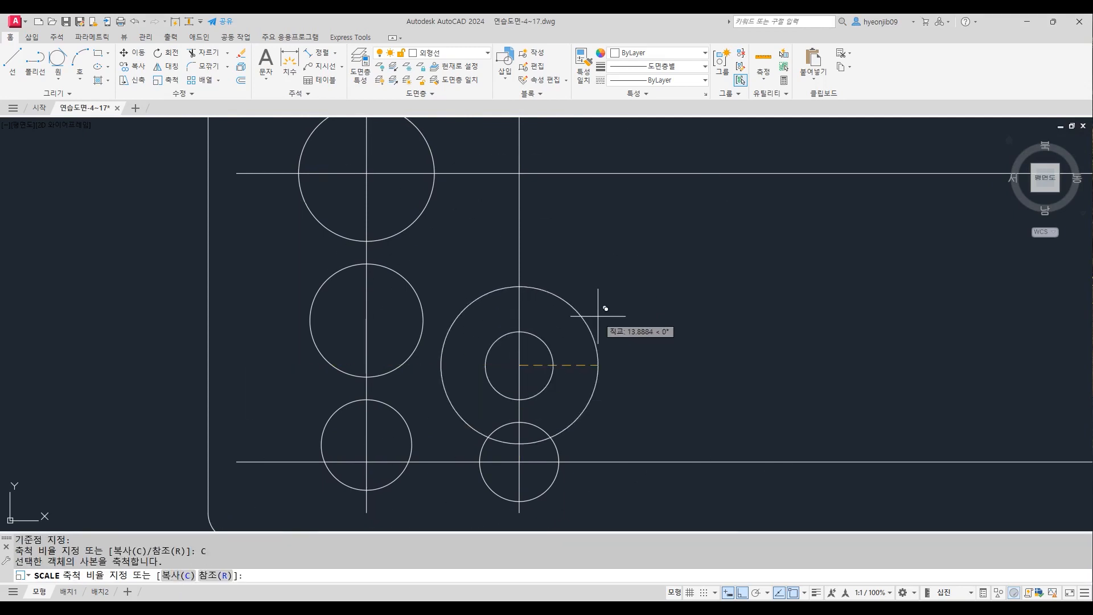
{"action": "type", "text": "10/12"}
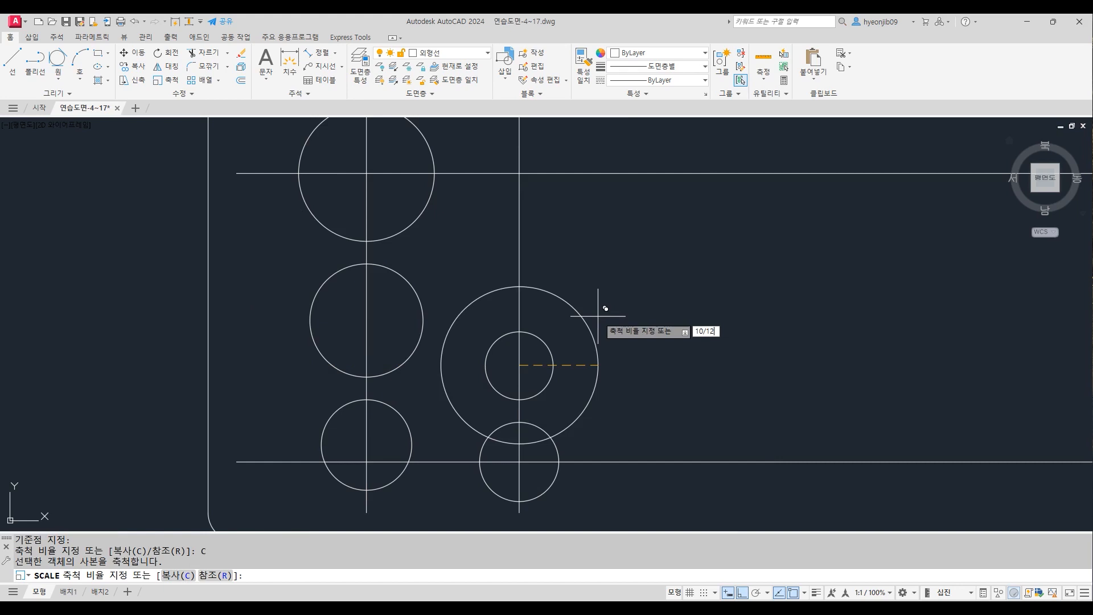
{"action": "key", "text": "Return"}
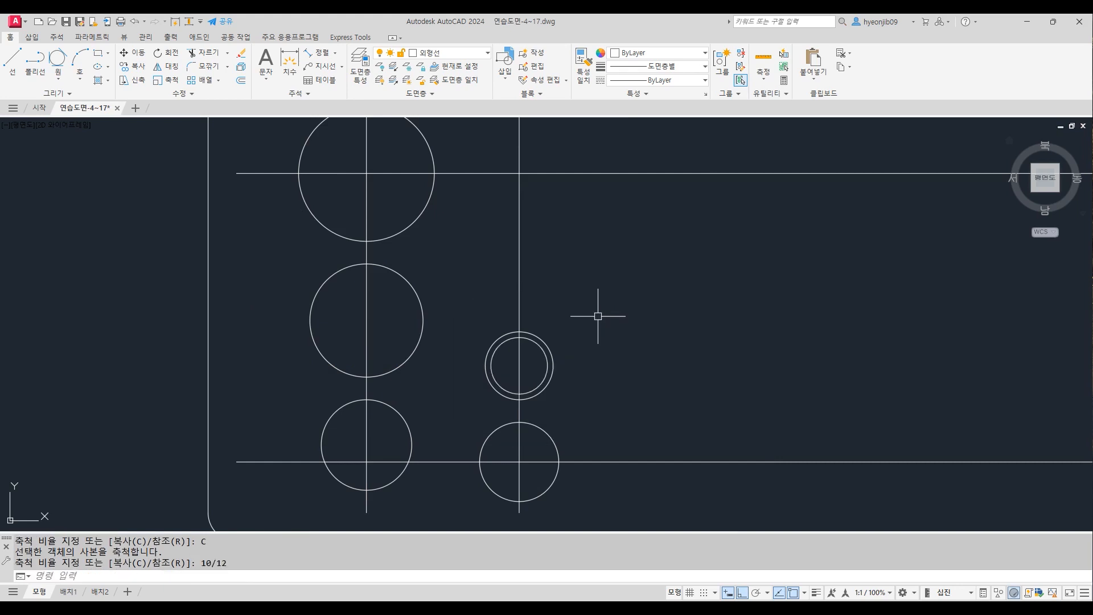
{"action": "type", "text": "m"}
{"action": "key", "text": "Return"}
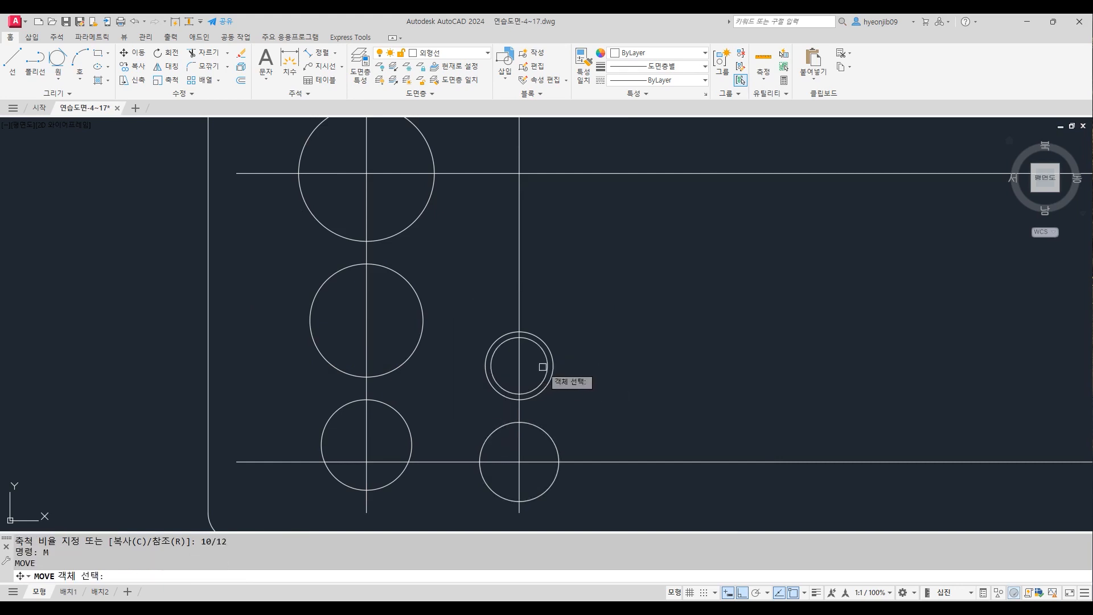
{"action": "key", "text": "Return"}
{"action": "key", "text": "Return"}
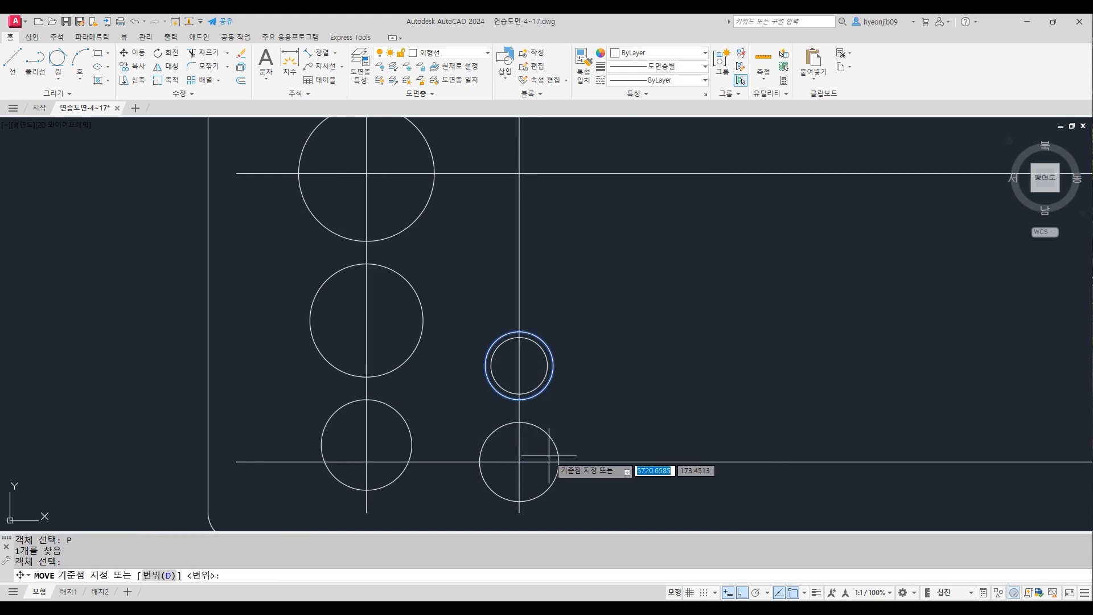
{"action": "key", "text": "Escape"}
Step: Move the 10/12 scaled inner circle up so its bottom quadrant meets the top quadrant of its source circle
{"action": "key", "text": "Return"}
{"action": "left_click", "coordinate": [546, 369]}
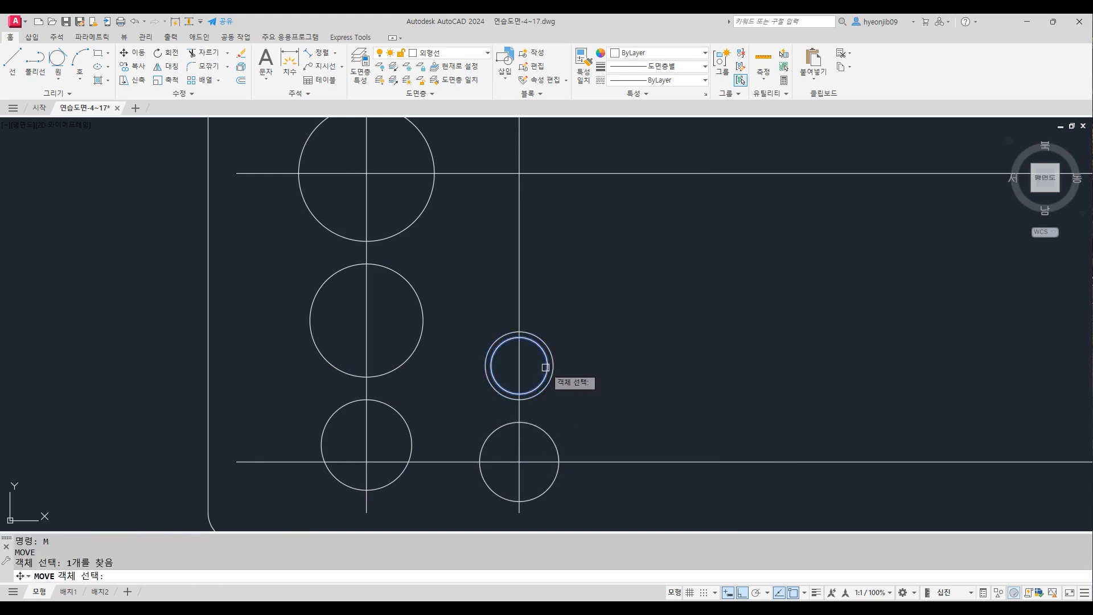
{"action": "key", "text": "Return"}
{"action": "left_click", "coordinate": [519, 394]}
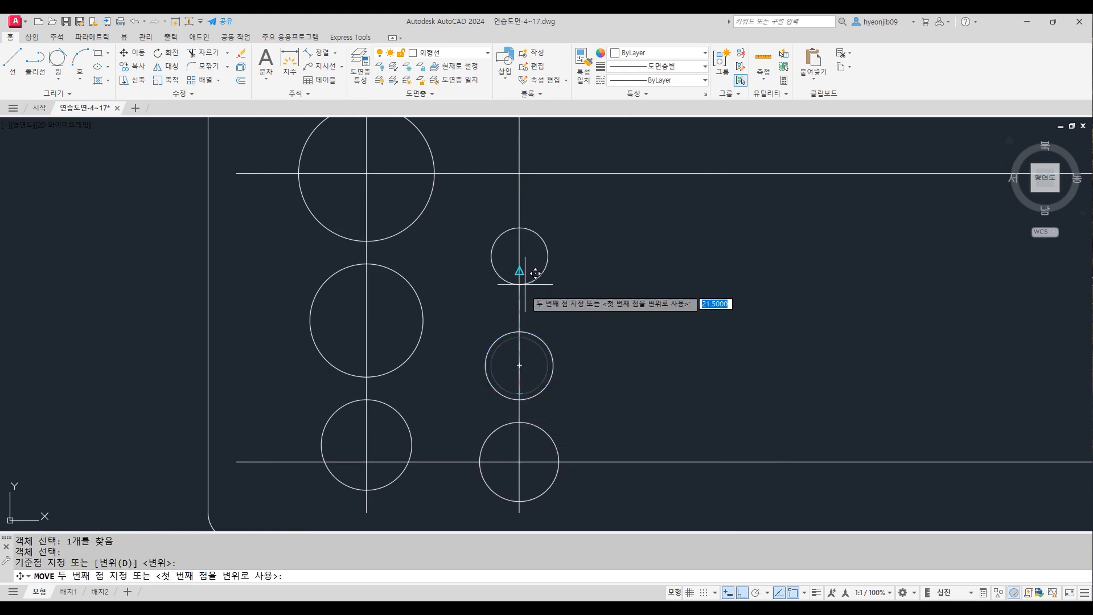
{"action": "left_click", "coordinate": [529, 320]}
Step: Move the 10/12 scaled circle 4 straight up to leave a gap above its source circle
{"action": "key", "text": "Return"}
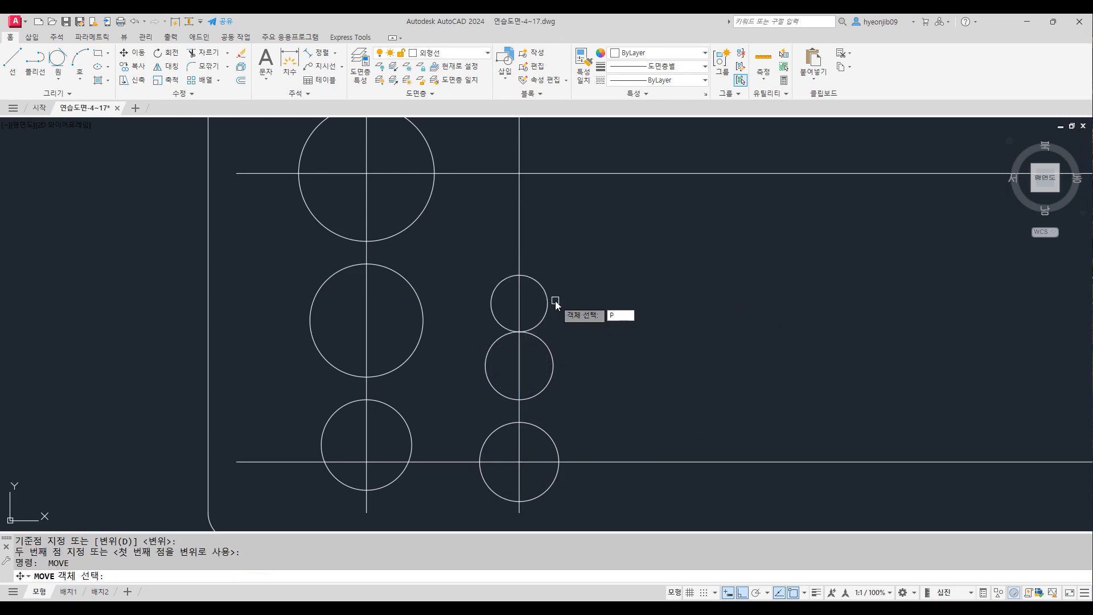
{"action": "key", "text": "Return"}
{"action": "key", "text": "Return"}
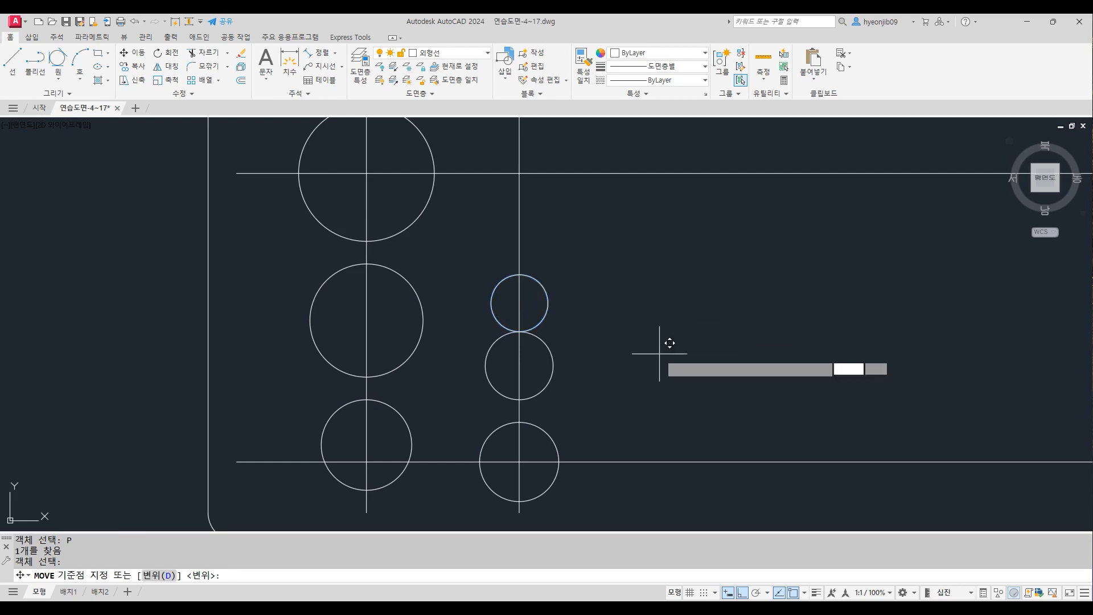
{"action": "left_click", "coordinate": [659, 353]}
{"action": "type", "text": "4"}
{"action": "key", "text": "Return"}
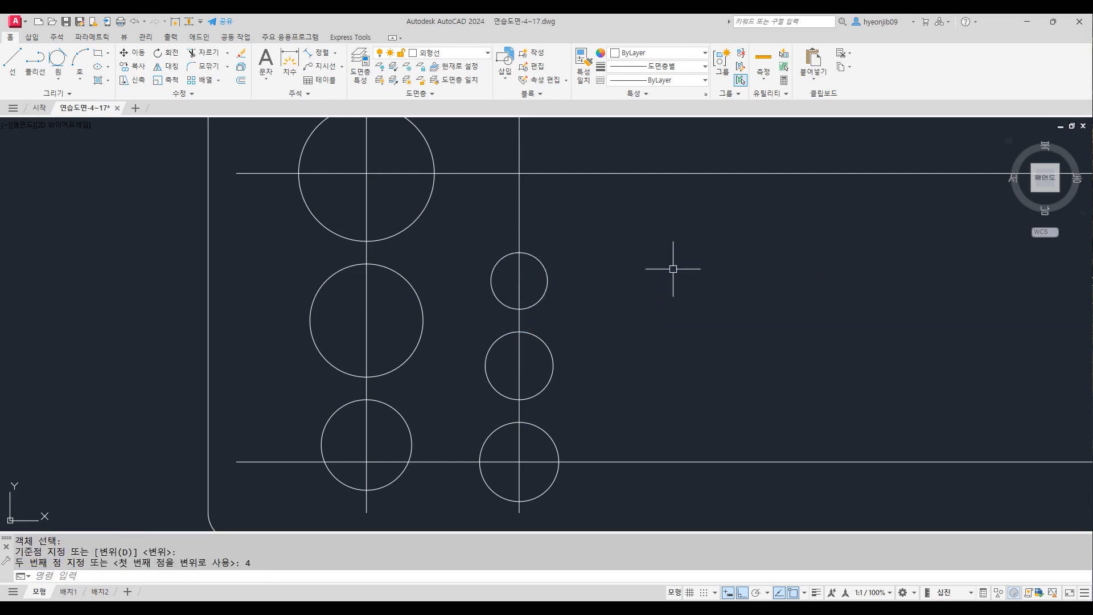
Step: Make a scaled copy of the second column's top circle about its centre with a scale factor of 8/10
{"action": "scroll", "coordinate": [658, 287], "scroll_direction": "up", "scroll_amount": 2}
{"action": "type", "text": "SC"}
{"action": "key", "text": "Return"}
{"action": "left_click", "coordinate": [476, 324]}
{"action": "key", "text": "Return"}
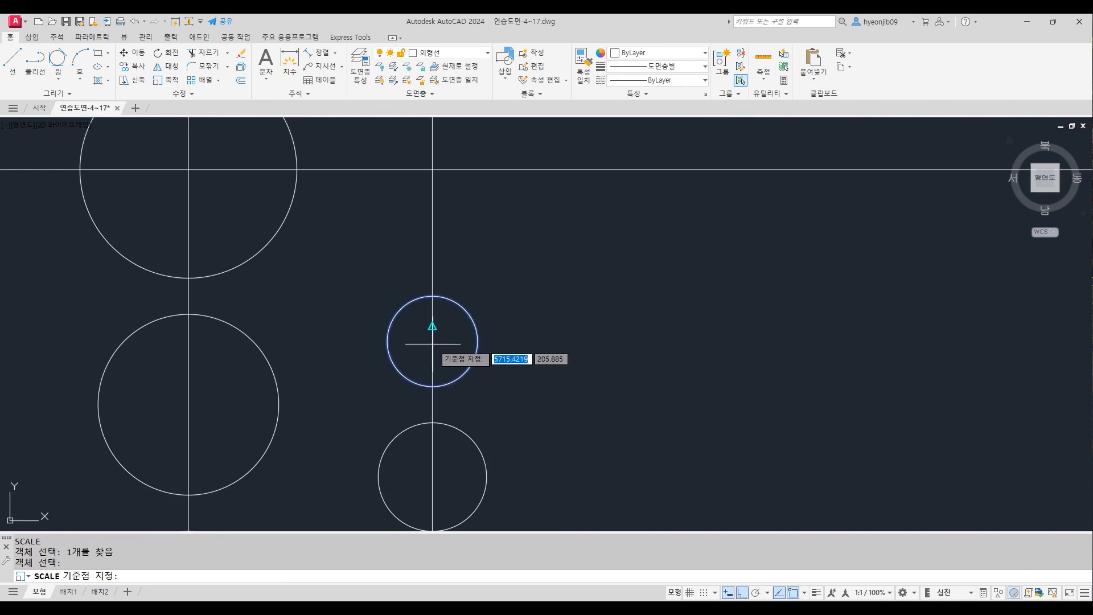
{"action": "left_click", "coordinate": [432, 341]}
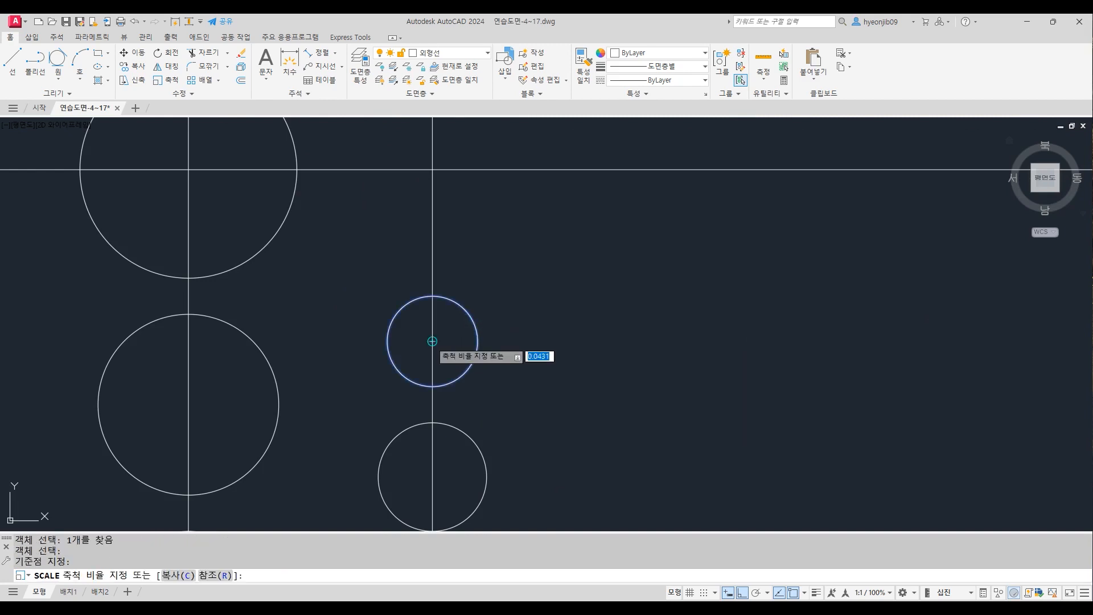
{"action": "left_click", "coordinate": [188, 577]}
{"action": "scroll", "coordinate": [555, 316], "scroll_direction": "down", "scroll_amount": 4}
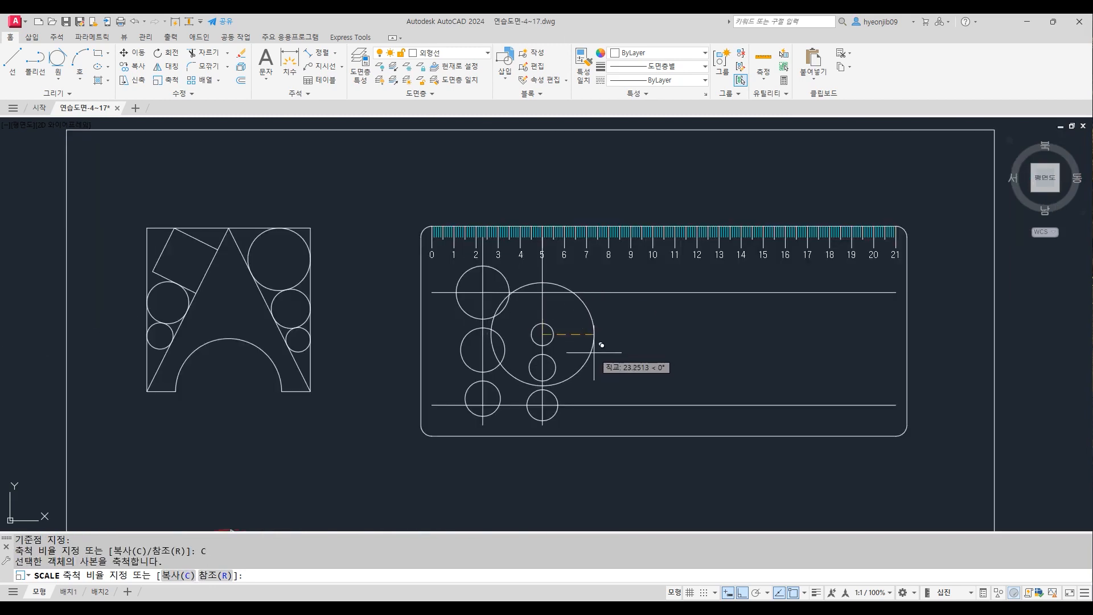
{"action": "type", "text": "8"}
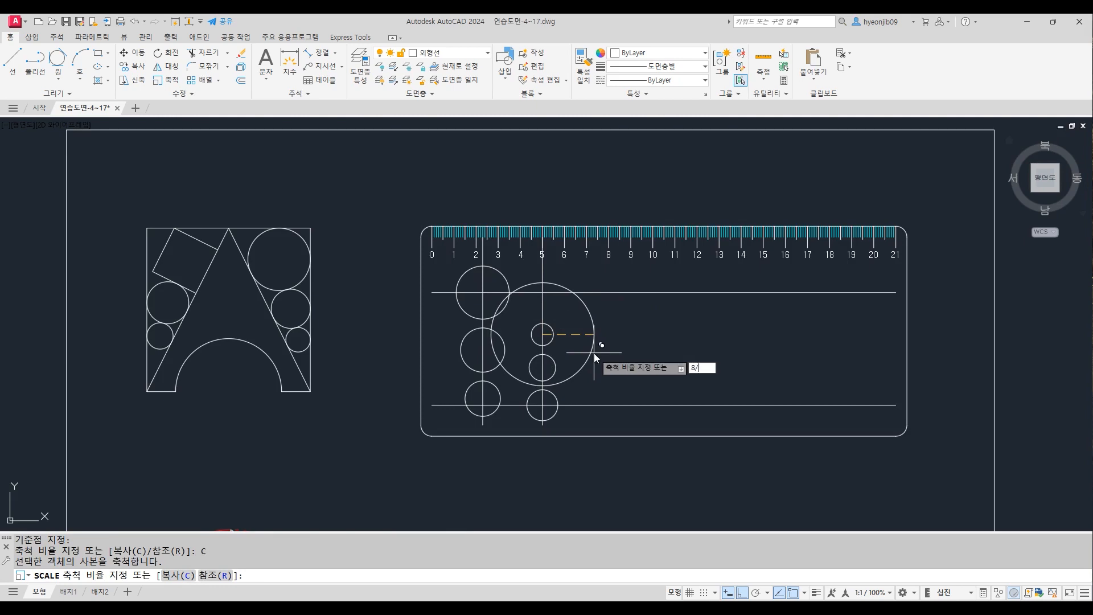
{"action": "type", "text": "/10"}
{"action": "key", "text": "Return"}
Step: Move the 8/10 scaled inner circle up so its bottom quadrant meets the top quadrant of its source circle
{"action": "scroll", "coordinate": [542, 336], "scroll_direction": "up", "scroll_amount": 5}
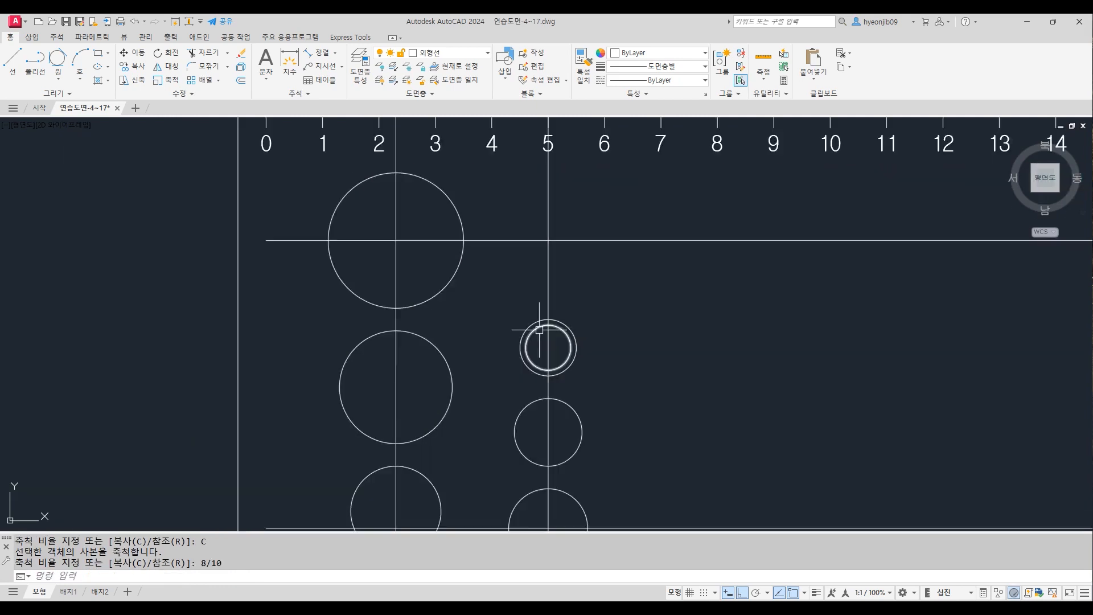
{"action": "type", "text": "m"}
{"action": "key", "text": "Return"}
{"action": "left_click", "coordinate": [587, 345]}
{"action": "key", "text": "Return"}
{"action": "left_click", "coordinate": [553, 394]}
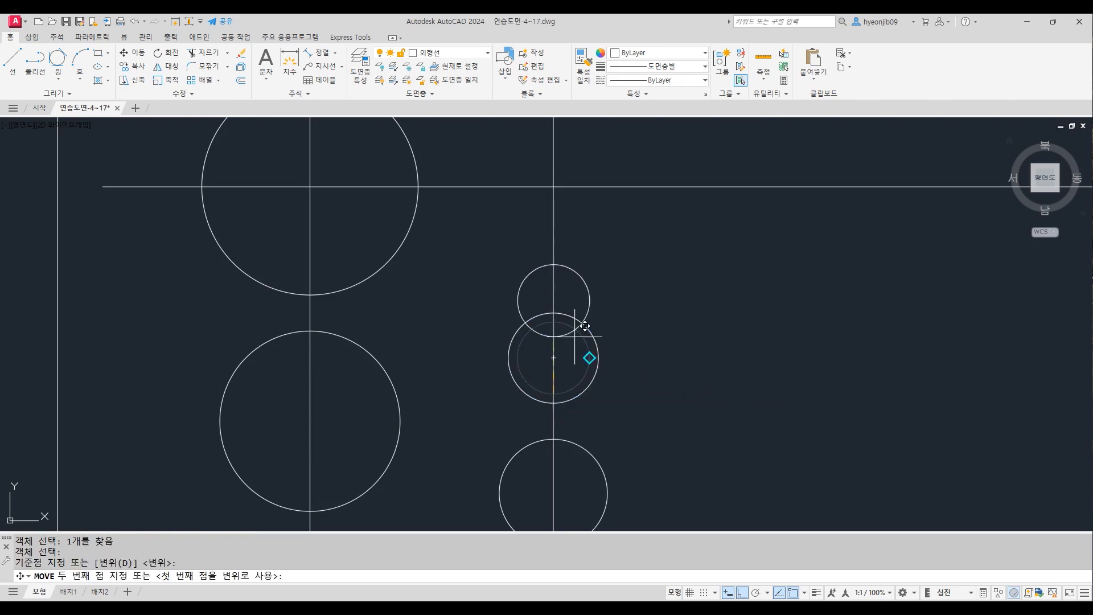
{"action": "left_click", "coordinate": [553, 313]}
Step: Move the 8/10 scaled circle 4 straight up to leave a gap above its source circle
{"action": "key", "text": "Return"}
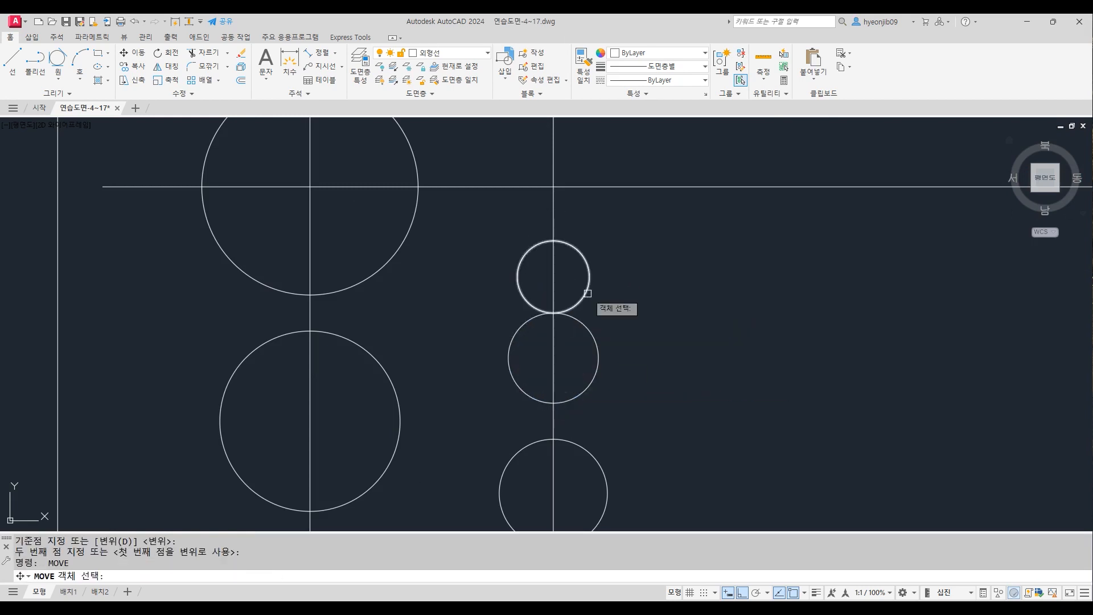
{"action": "left_click", "coordinate": [587, 293]}
{"action": "key", "text": "Return"}
{"action": "left_click", "coordinate": [690, 348]}
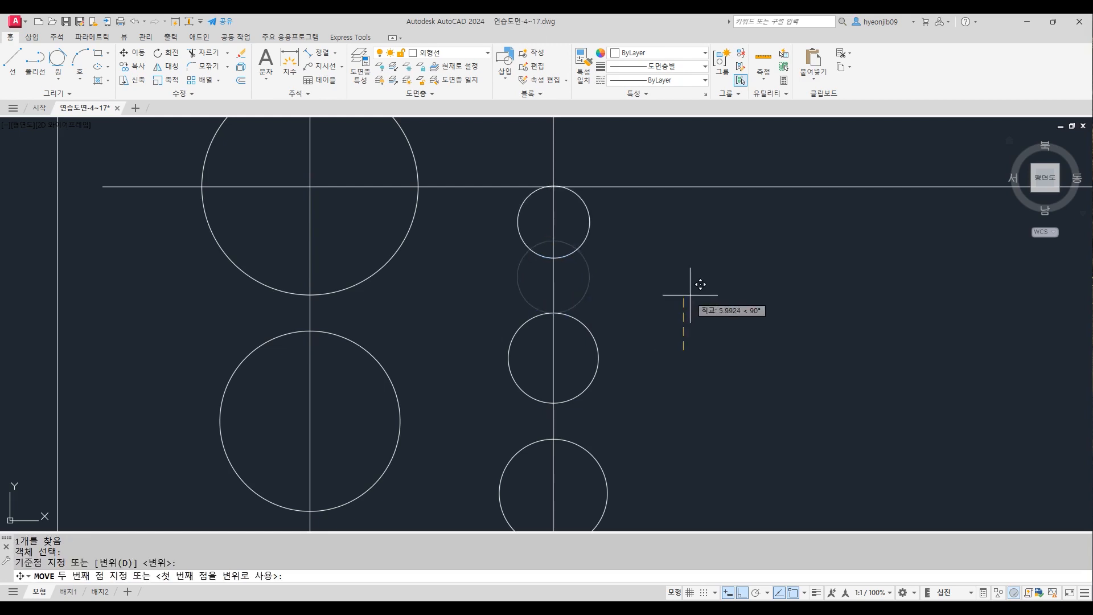
{"action": "type", "text": "4"}
{"action": "key", "text": "Return"}
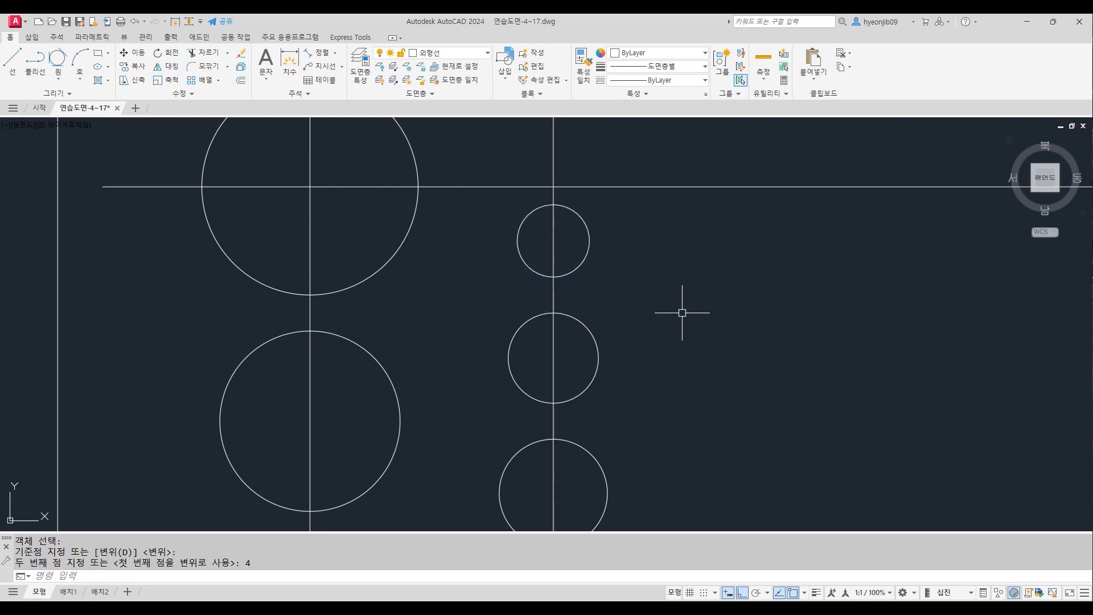
Step: Make a scaled copy of the second column's top circle about its centre with a scale factor of 6/8
{"action": "middle_click_drag", "start_coordinate": [696, 283], "coordinate": [684, 342]}
{"action": "type", "text": "s"}
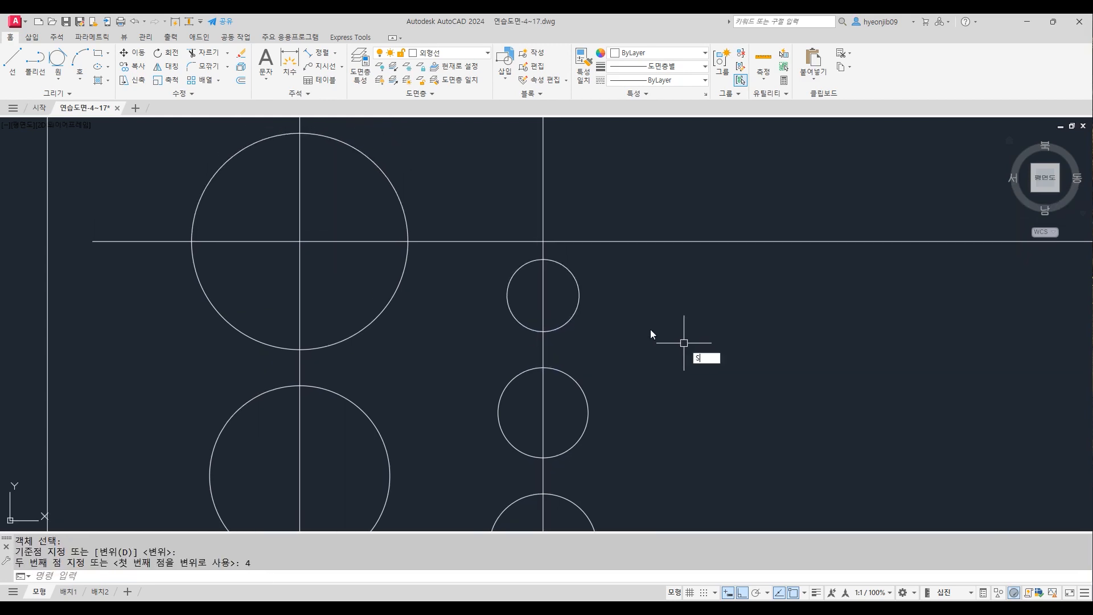
{"action": "type", "text": "c"}
{"action": "key", "text": "Return"}
{"action": "left_click", "coordinate": [577, 307]}
{"action": "key", "text": "Return"}
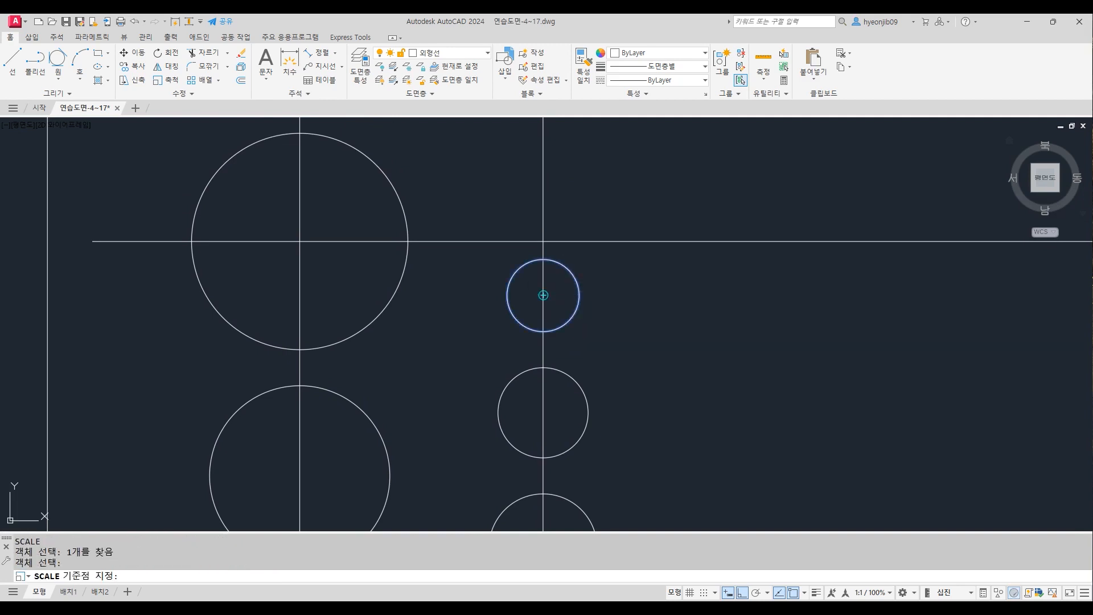
{"action": "left_click", "coordinate": [543, 295]}
{"action": "type", "text": "C"}
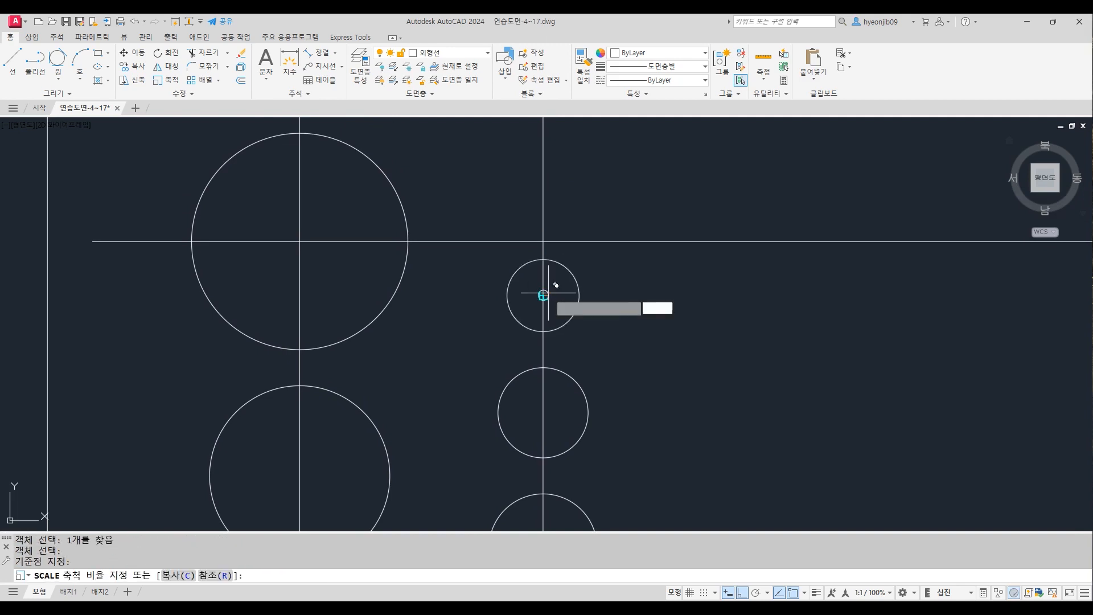
{"action": "key", "text": "Return"}
{"action": "type", "text": "6"}
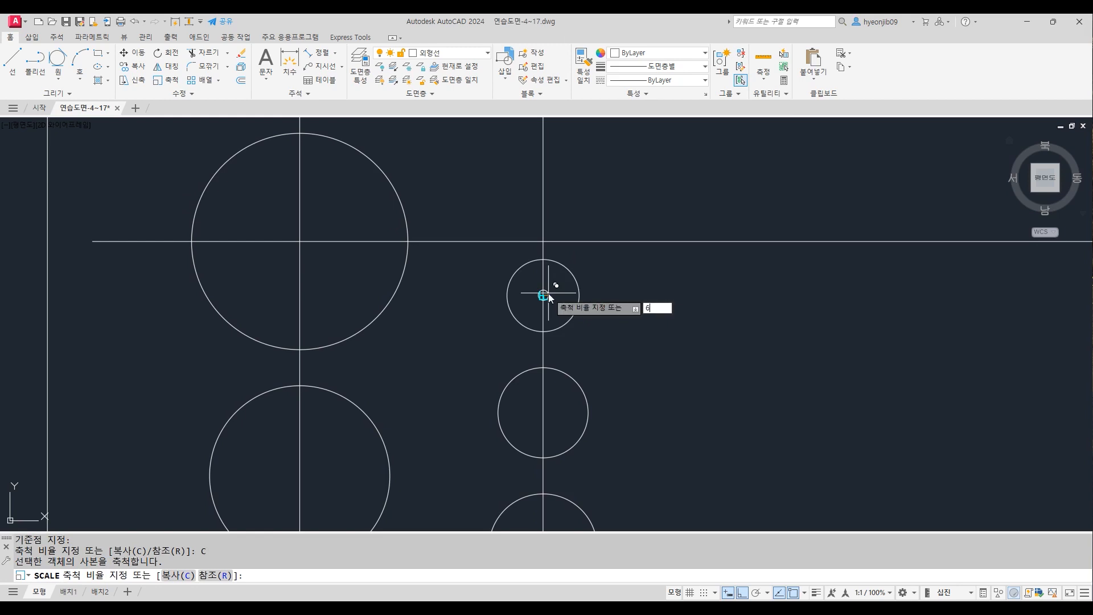
{"action": "type", "text": "/8"}
{"action": "key", "text": "Return"}
Step: Move the 6/8 scaled inner circle up so its bottom quadrant meets the top quadrant of its source circle
{"action": "type", "text": "M"}
{"action": "key", "text": "Return"}
{"action": "left_click", "coordinate": [562, 277]}
{"action": "key", "text": "Return"}
{"action": "left_click", "coordinate": [550, 314]}
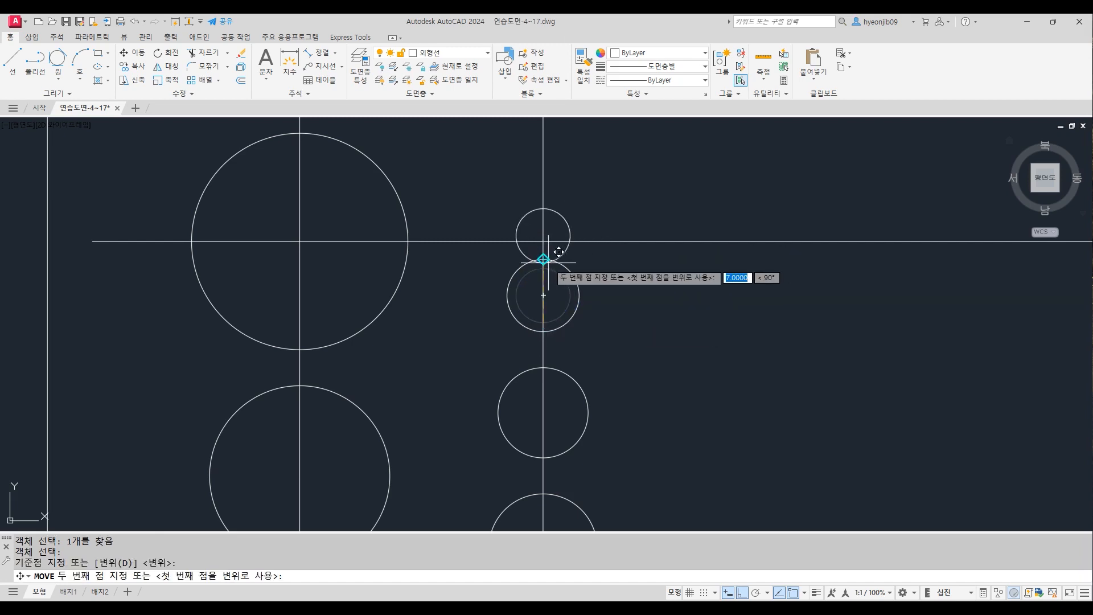
{"action": "left_click", "coordinate": [545, 256]}
Step: Move the 6/8 scaled circle 4 straight up to leave a gap above its source circle
{"action": "left_click", "coordinate": [569, 225]}
{"action": "key", "text": "Return"}
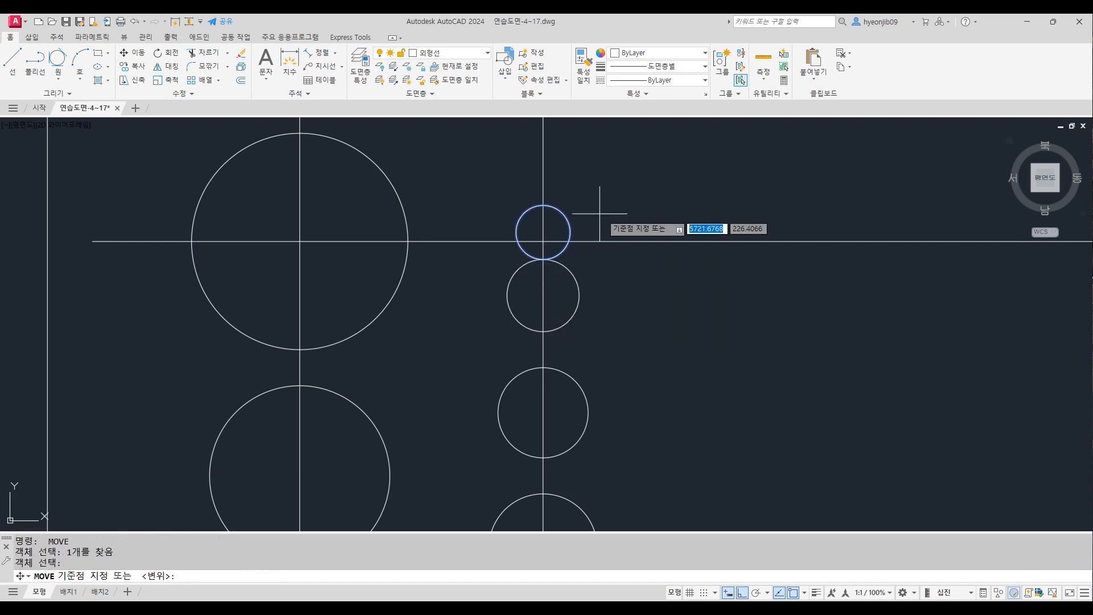
{"action": "left_click", "coordinate": [620, 219]}
{"action": "type", "text": "4"}
{"action": "key", "text": "Return"}
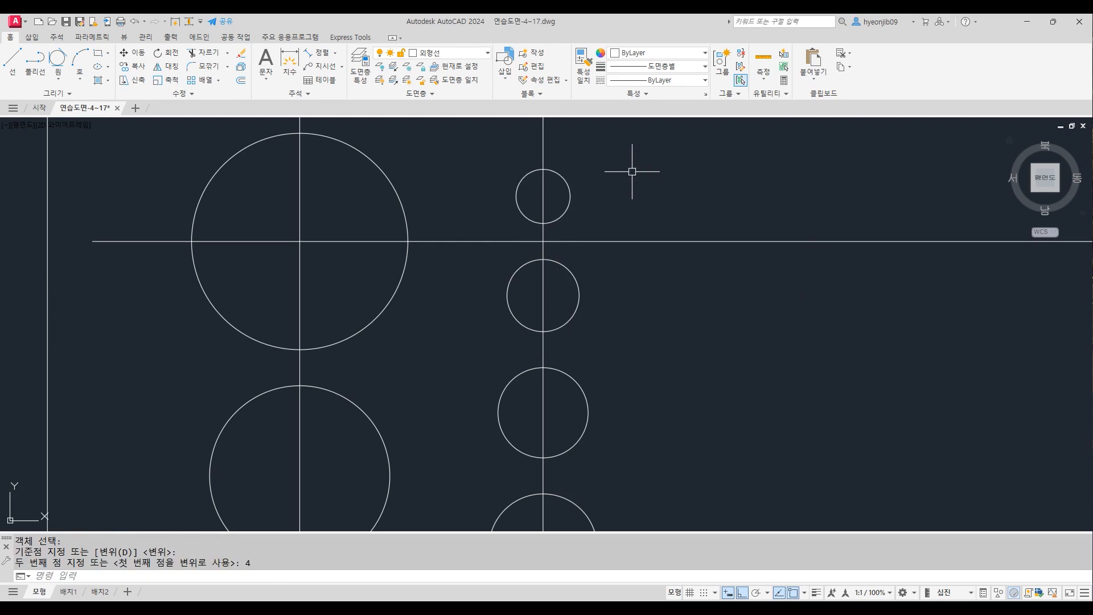
Step: Delete the upper horizontal guide line and the vertical guide line through the first column of circles
{"action": "scroll", "coordinate": [521, 237], "scroll_direction": "down", "scroll_amount": 4}
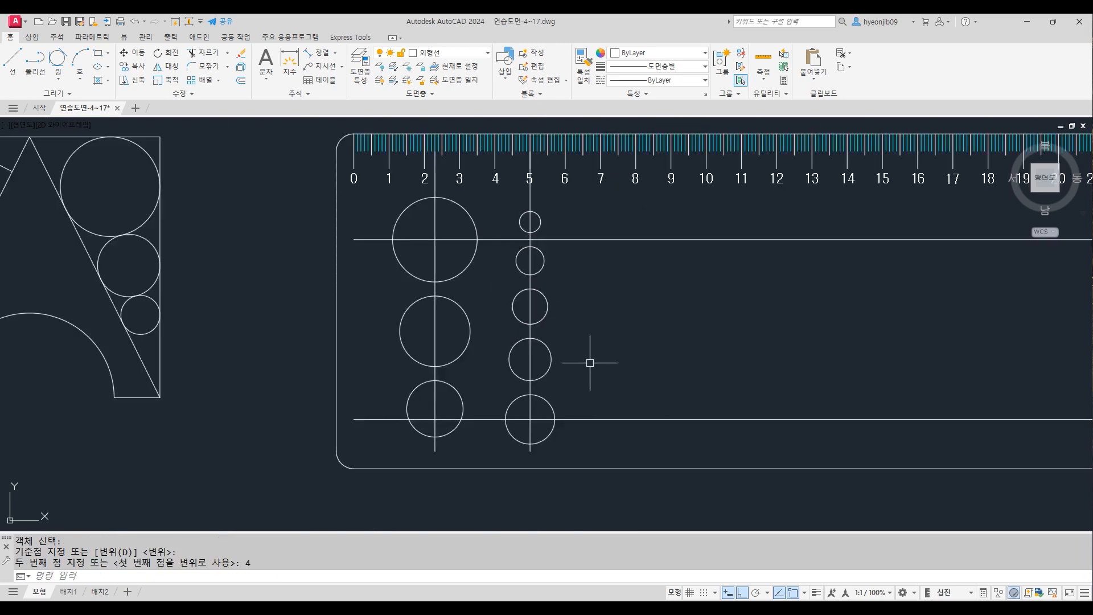
{"action": "left_click", "coordinate": [637, 239]}
{"action": "left_click", "coordinate": [610, 225]}
{"action": "left_click", "coordinate": [611, 225]}
{"action": "key", "text": "Delete"}
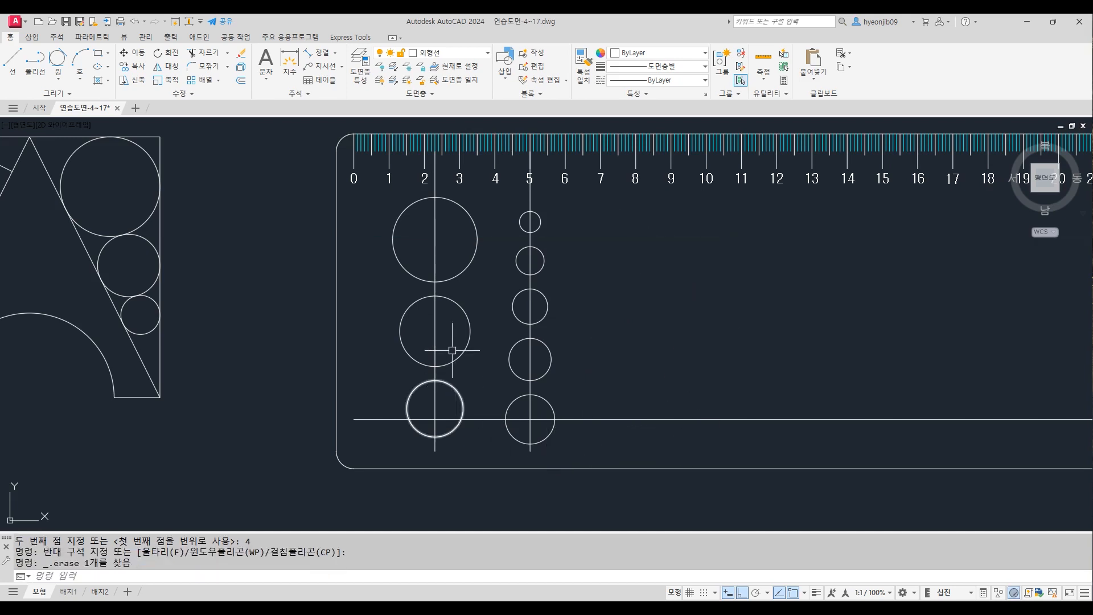
{"action": "left_click", "coordinate": [435, 317]}
{"action": "key", "text": "Delete"}
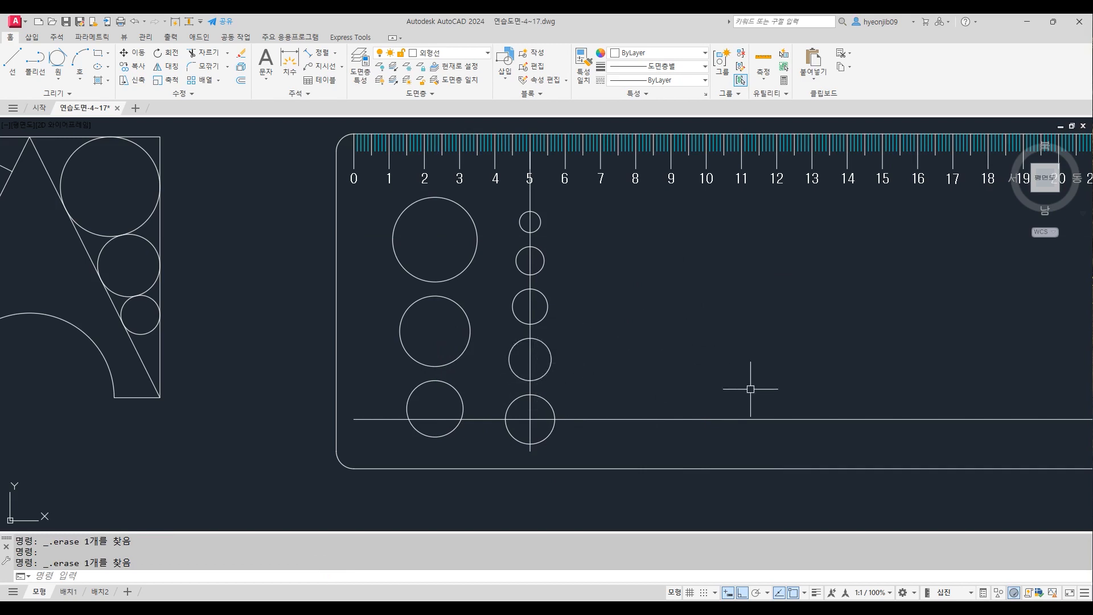
Step: Offset the vertical guide line of the second circle column 27 to the right
{"action": "key", "text": "Return"}
{"action": "type", "text": "27"}
{"action": "key", "text": "Return"}
{"action": "left_click", "coordinate": [526, 257]}
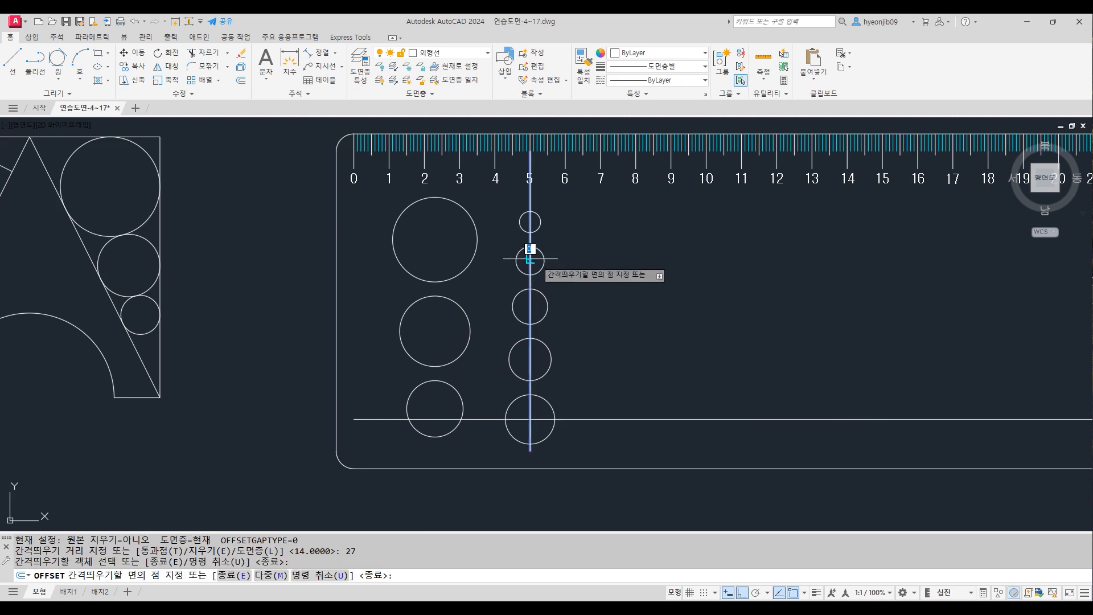
{"action": "left_click", "coordinate": [690, 285]}
{"action": "key", "text": "Return"}
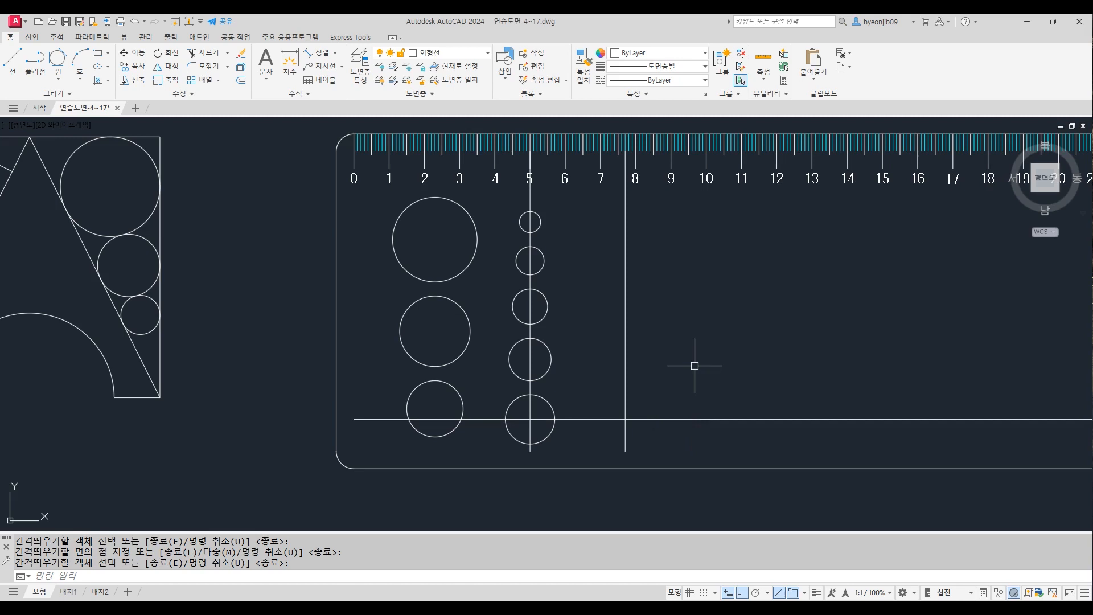
Step: Draw a 16 by 16 square in the empty area of the ruler, below the 11 and 12 marks
{"action": "type", "text": "REC"}
{"action": "key", "text": "Return"}
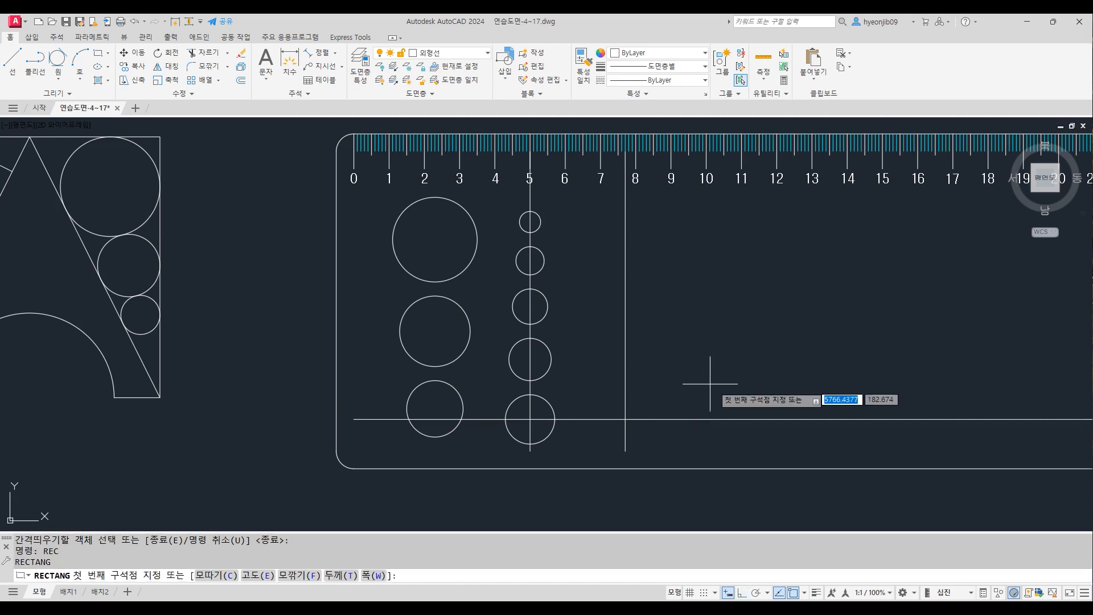
{"action": "left_click", "coordinate": [724, 390]}
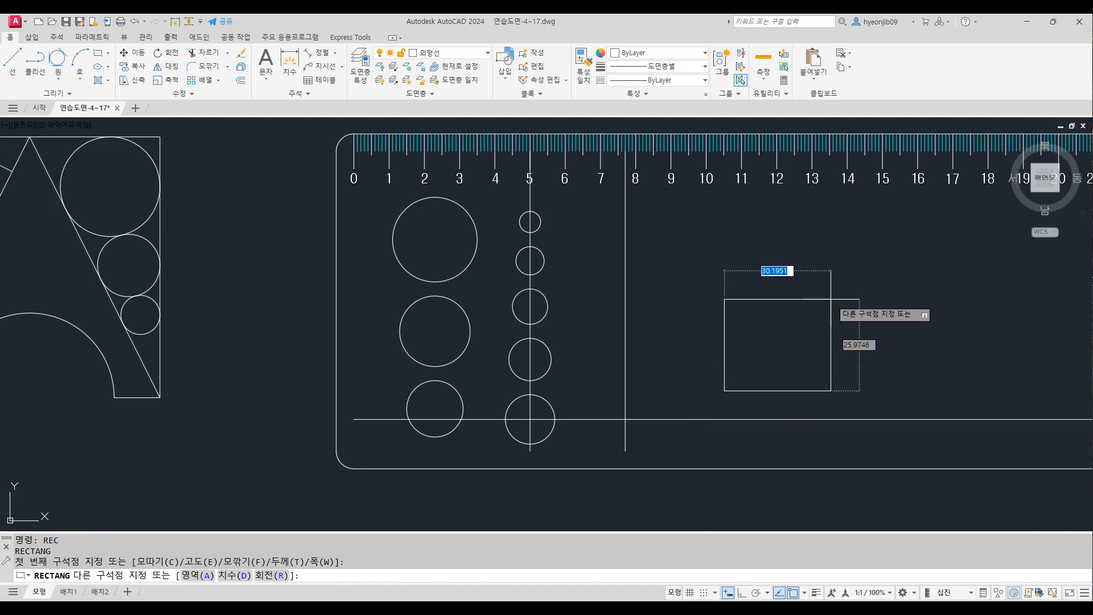
{"action": "type", "text": "16"}
{"action": "key", "text": "Tab"}
{"action": "type", "text": "16"}
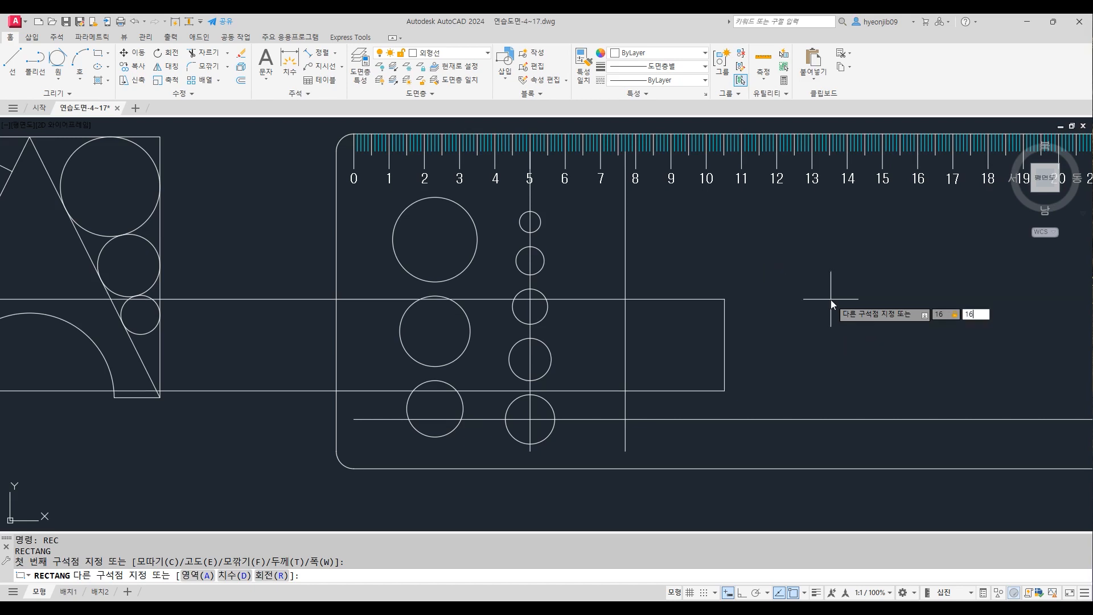
{"action": "key", "text": "Return"}
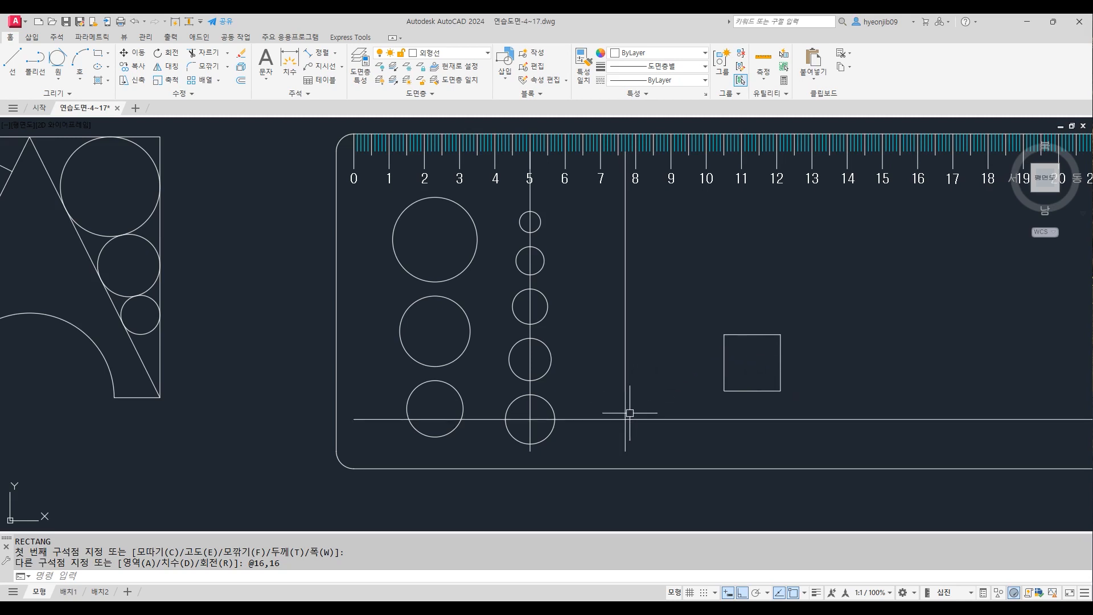
Step: Move the 16 by 16 square by its geometric center onto the intersection of the third column's vertical guide and the horizontal guide
{"action": "left_click", "coordinate": [804, 593]}
{"action": "type", "text": "M"}
{"action": "key", "text": "Return"}
{"action": "left_click", "coordinate": [779, 334]}
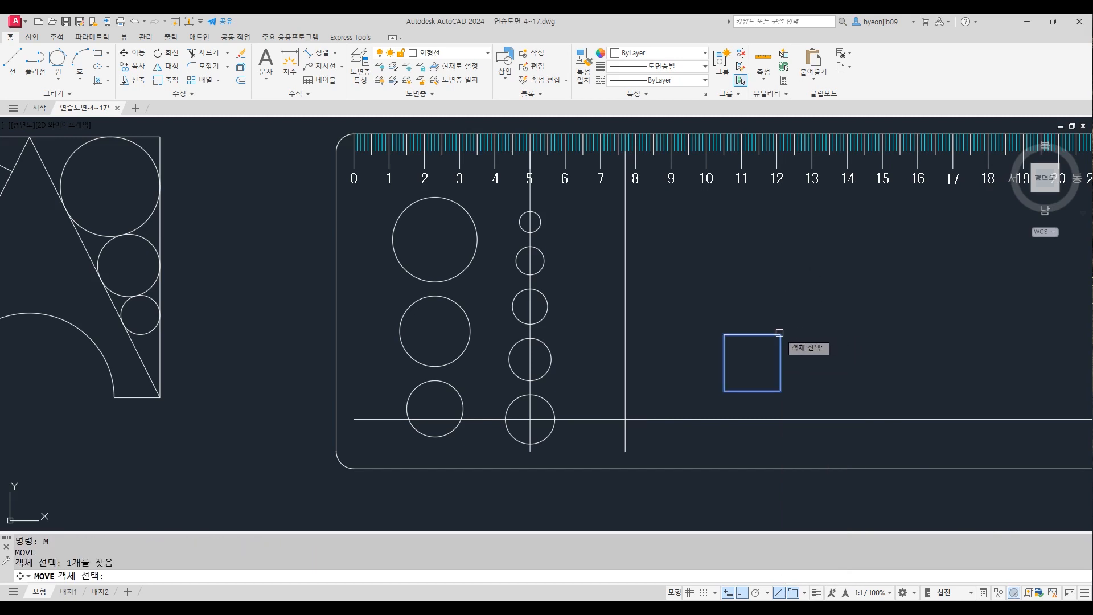
{"action": "key", "text": "Return"}
{"action": "left_click", "coordinate": [753, 362]}
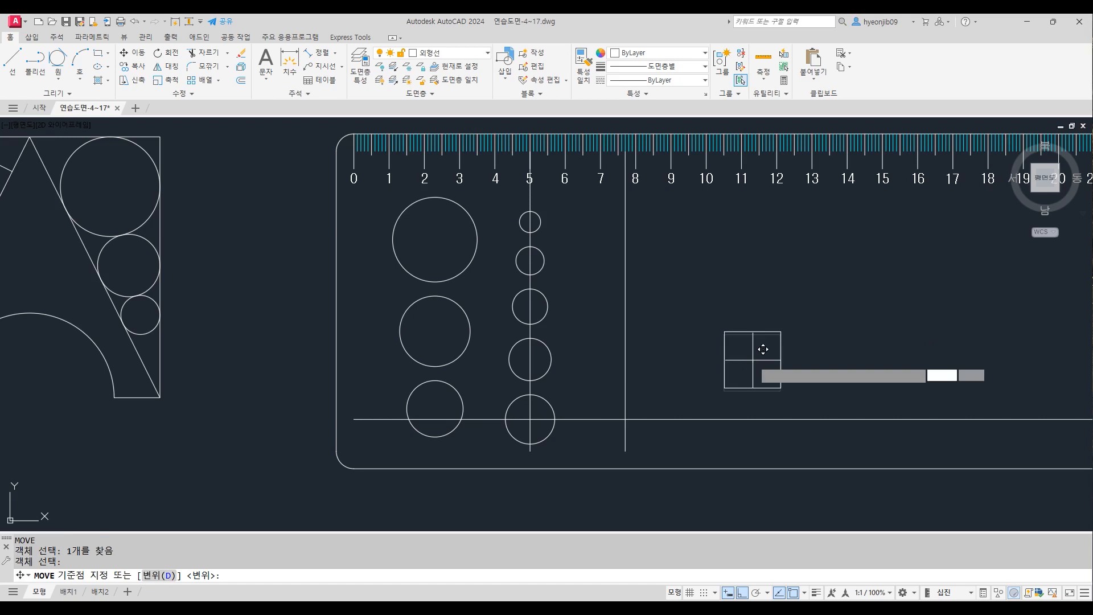
{"action": "left_click", "coordinate": [625, 419]}
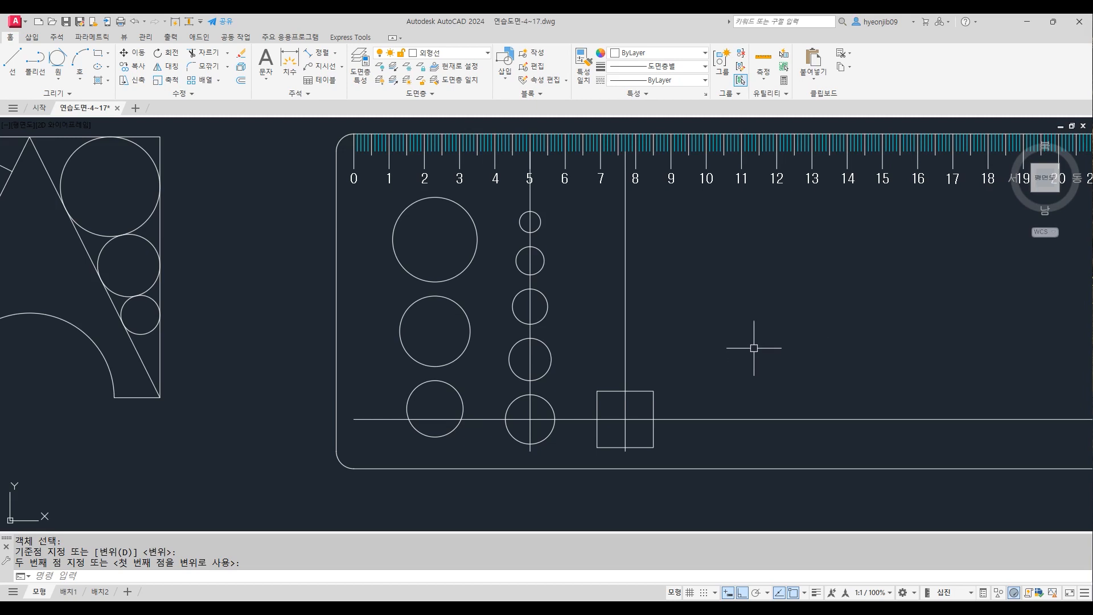
Step: Create a scaled copy of the 16 by 16 square about its center with a factor of 20/16
{"action": "key", "text": "Return"}
{"action": "left_click", "coordinate": [646, 391]}
{"action": "key", "text": "Return"}
{"action": "left_click", "coordinate": [625, 419]}
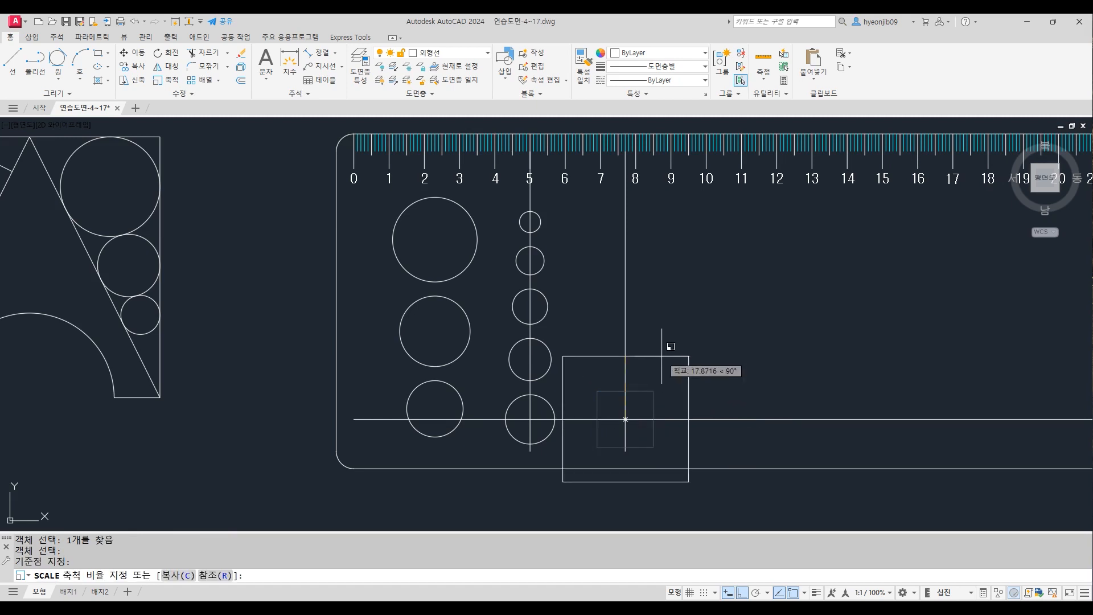
{"action": "type", "text": "C"}
{"action": "key", "text": "Return"}
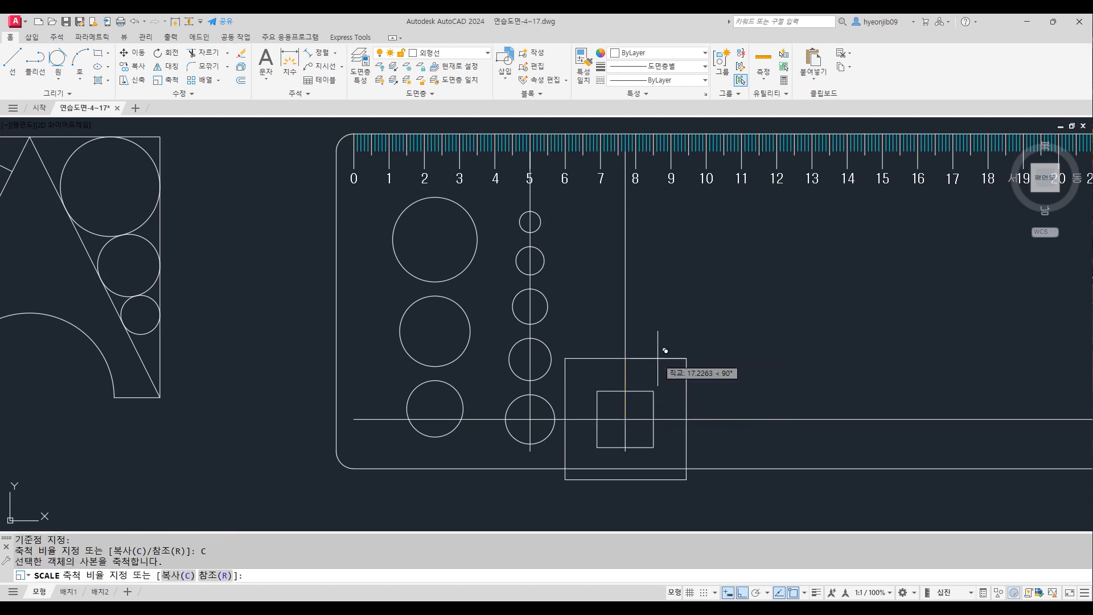
{"action": "type", "text": "20/"}
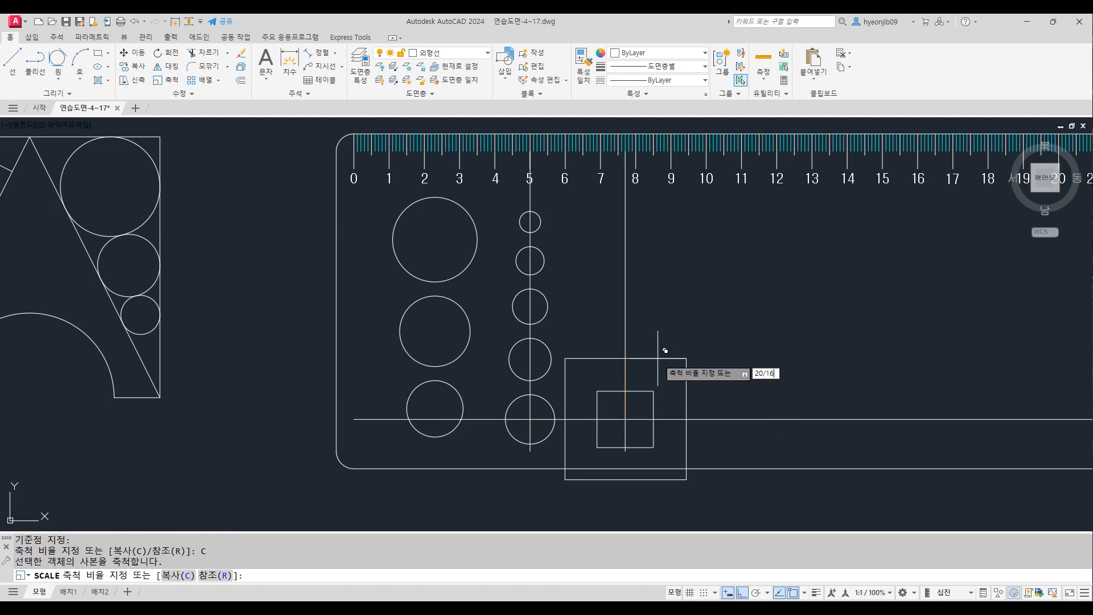
{"action": "type", "text": "16"}
{"action": "key", "text": "Return"}
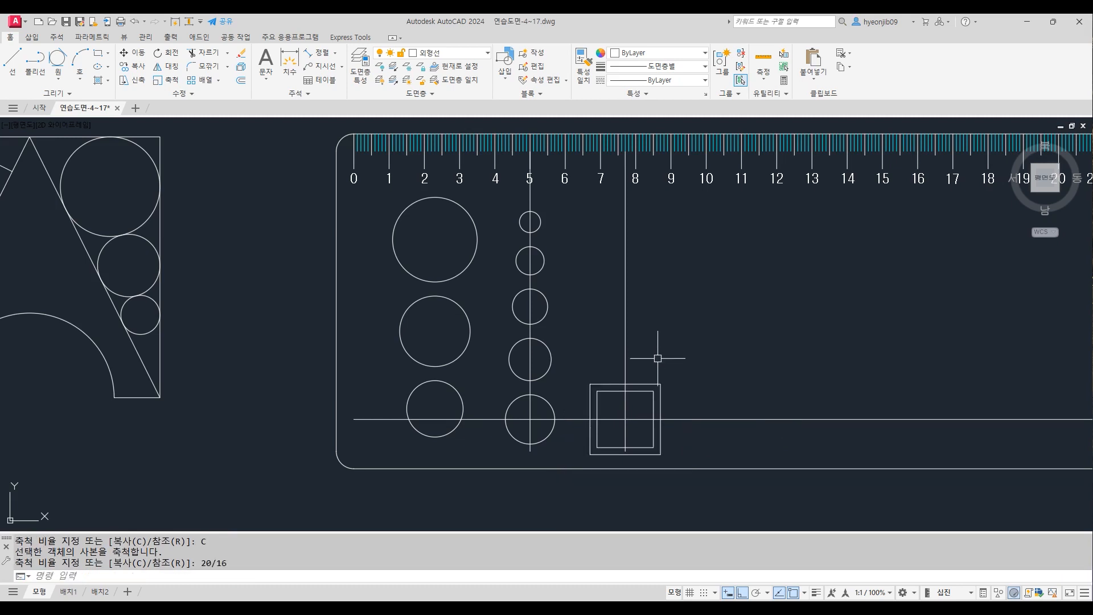
Step: Move the 20/16 scaled square up so its bottom edge midpoint meets the top edge midpoint of the 16 square
{"action": "type", "text": "m"}
{"action": "key", "text": "Return"}
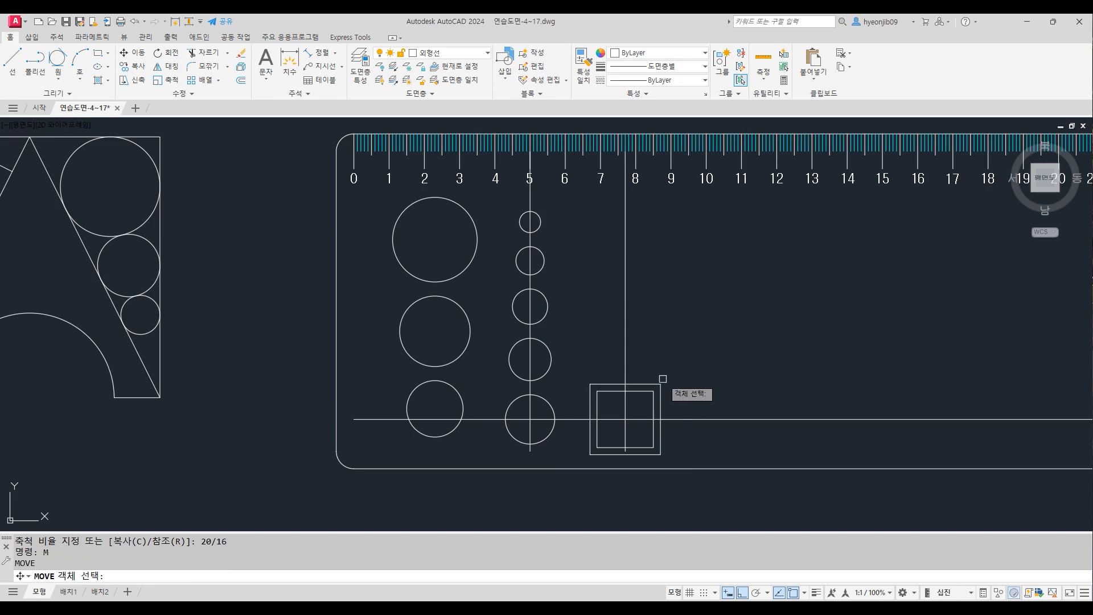
{"action": "left_click", "coordinate": [660, 397]}
{"action": "key", "text": "Return"}
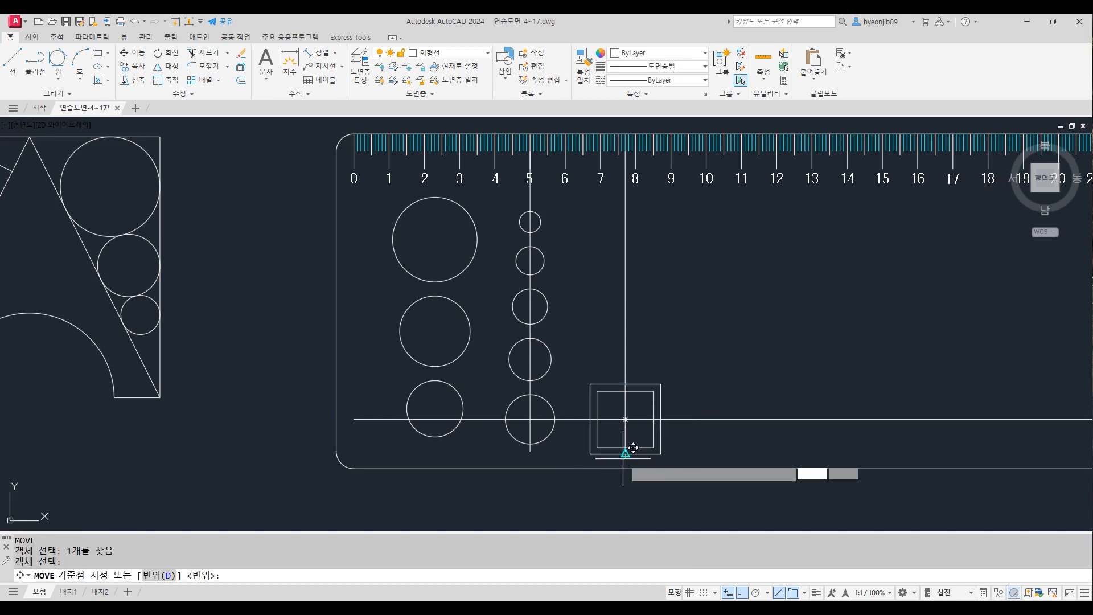
{"action": "left_click", "coordinate": [625, 454]}
{"action": "left_click", "coordinate": [625, 391]}
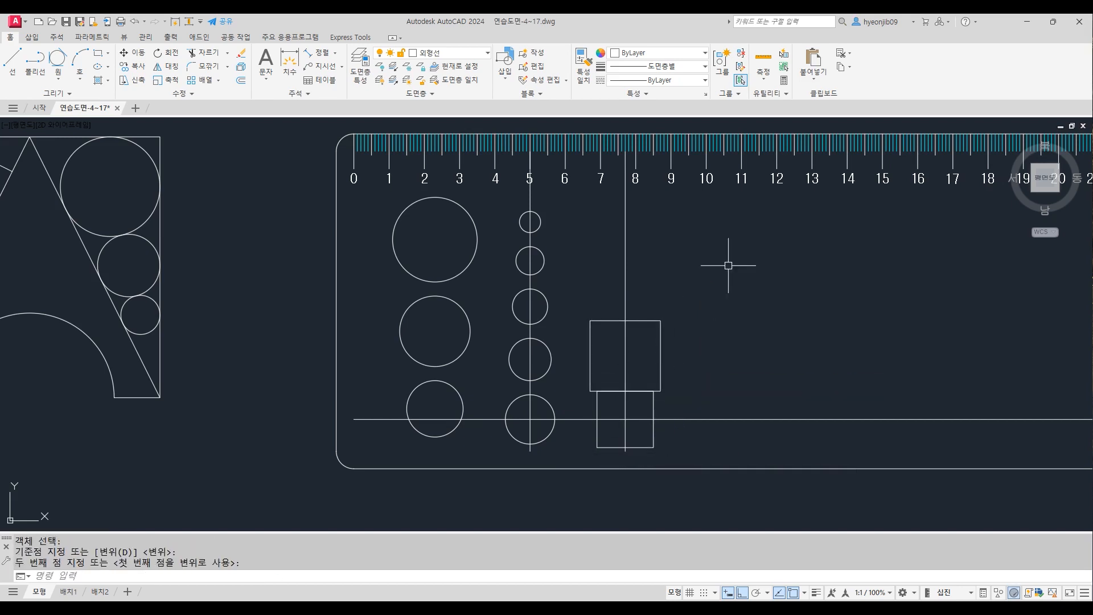
Step: Move the 20/16 scaled square 4 straight up to leave a gap above the 16 square
{"action": "type", "text": "M"}
{"action": "key", "text": "Return"}
{"action": "left_click", "coordinate": [665, 304]}
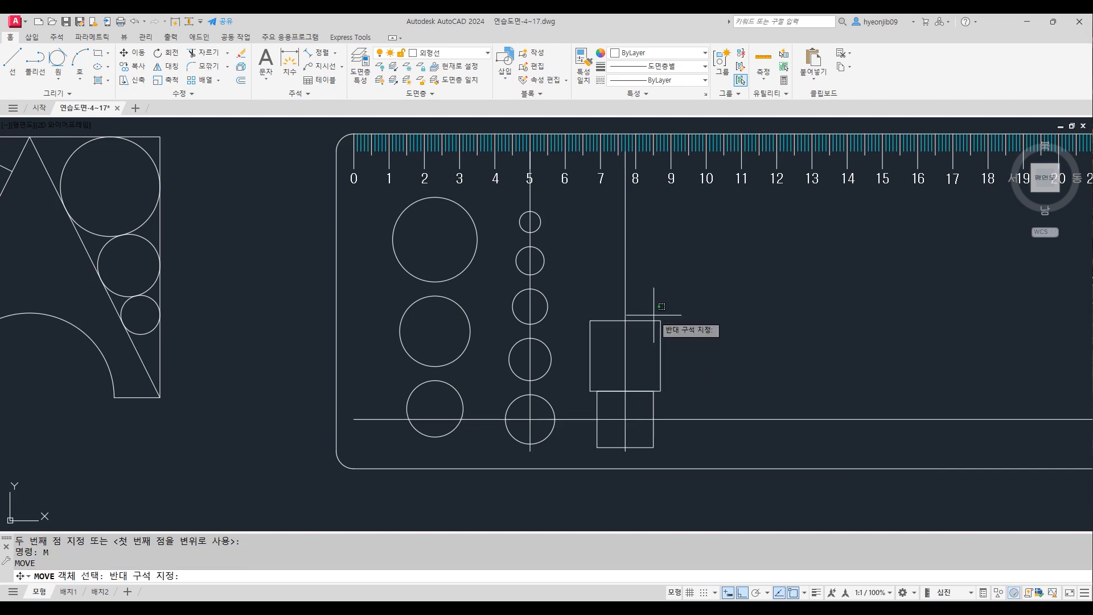
{"action": "left_click", "coordinate": [651, 328]}
{"action": "key", "text": "Return"}
{"action": "left_click", "coordinate": [730, 359]}
{"action": "type", "text": "4"}
{"action": "key", "text": "Return"}
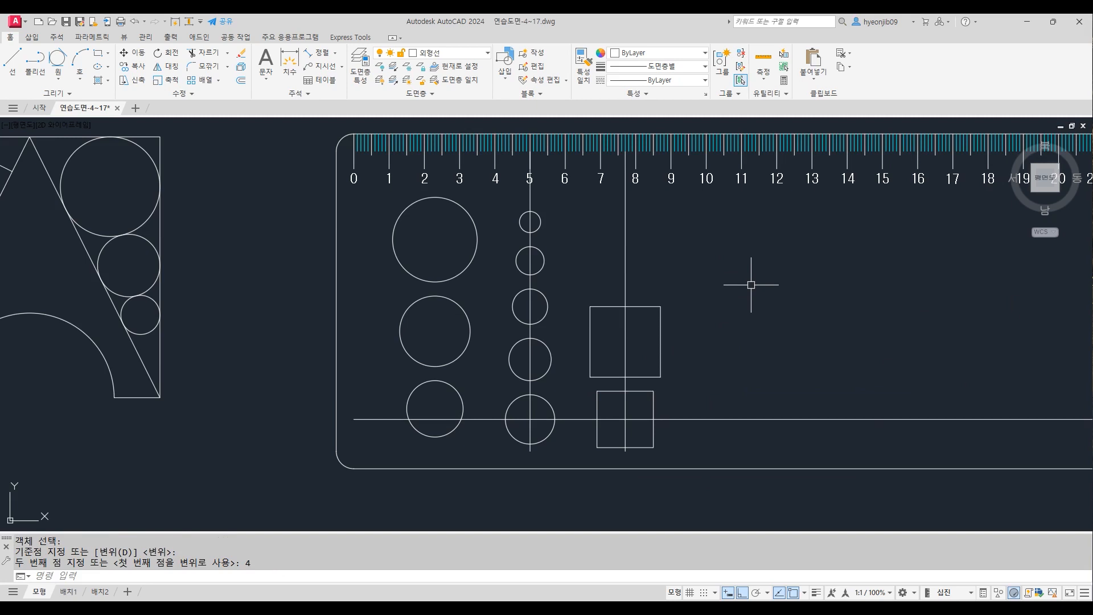
Step: Create a scaled copy of the upper square about its center with a factor of 24/20
{"action": "type", "text": "SC"}
{"action": "key", "text": "Return"}
{"action": "left_click", "coordinate": [641, 307]}
{"action": "key", "text": "Return"}
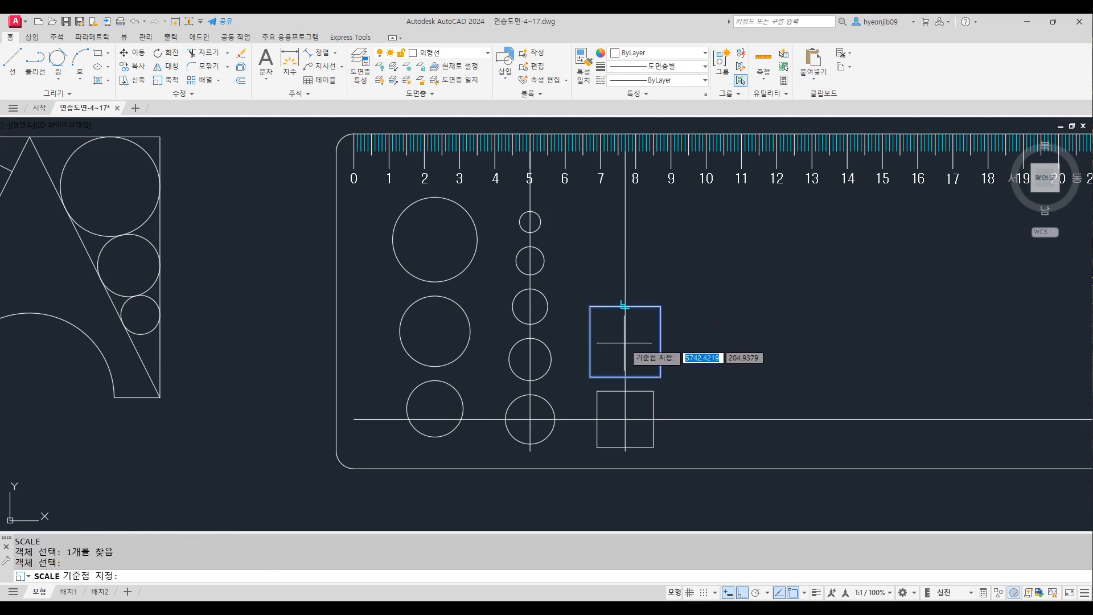
{"action": "left_click", "coordinate": [625, 341]}
{"action": "type", "text": "c"}
{"action": "key", "text": "Return"}
{"action": "type", "text": "2"}
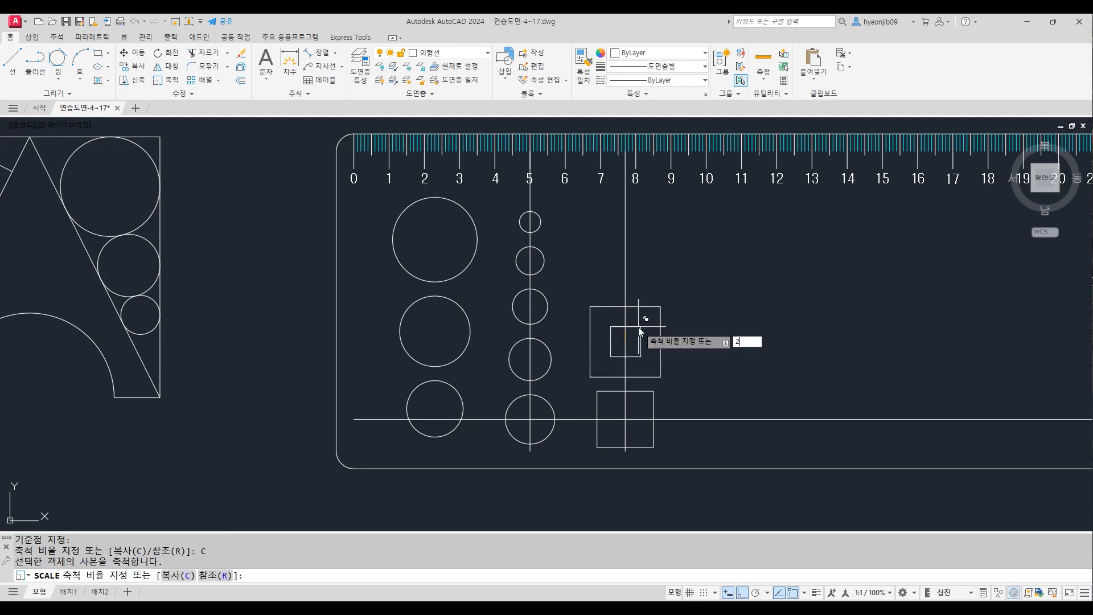
{"action": "type", "text": "4/20"}
{"action": "key", "text": "Return"}
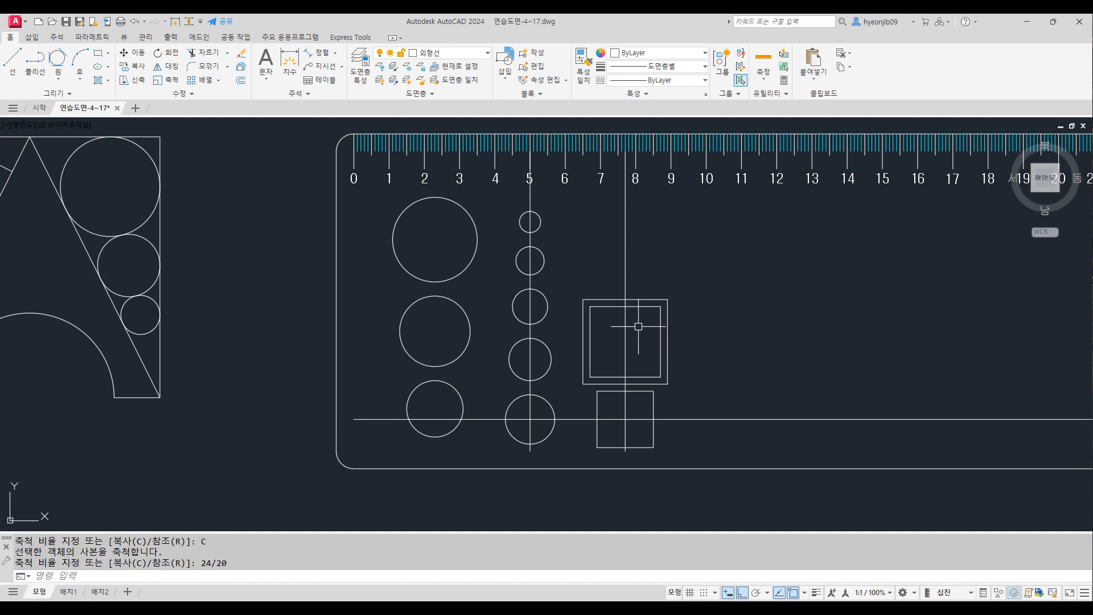
Step: Move the 24/20 scaled square up so its bottom edge midpoint meets the top edge midpoint of its source square
{"action": "type", "text": "m"}
{"action": "key", "text": "Return"}
{"action": "left_click", "coordinate": [667, 347]}
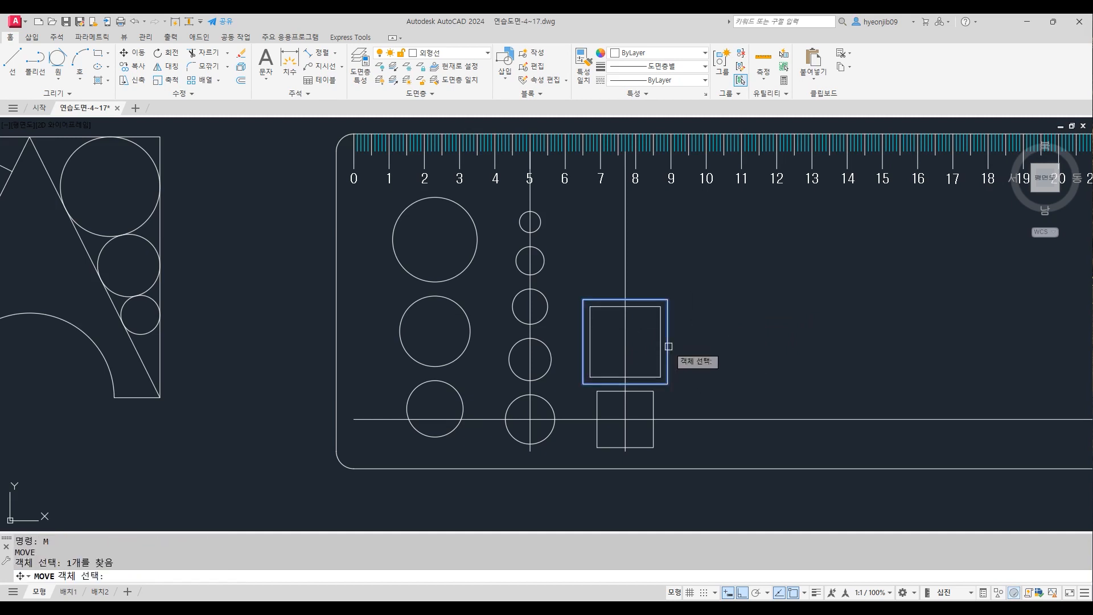
{"action": "key", "text": "Return"}
{"action": "left_click", "coordinate": [635, 373]}
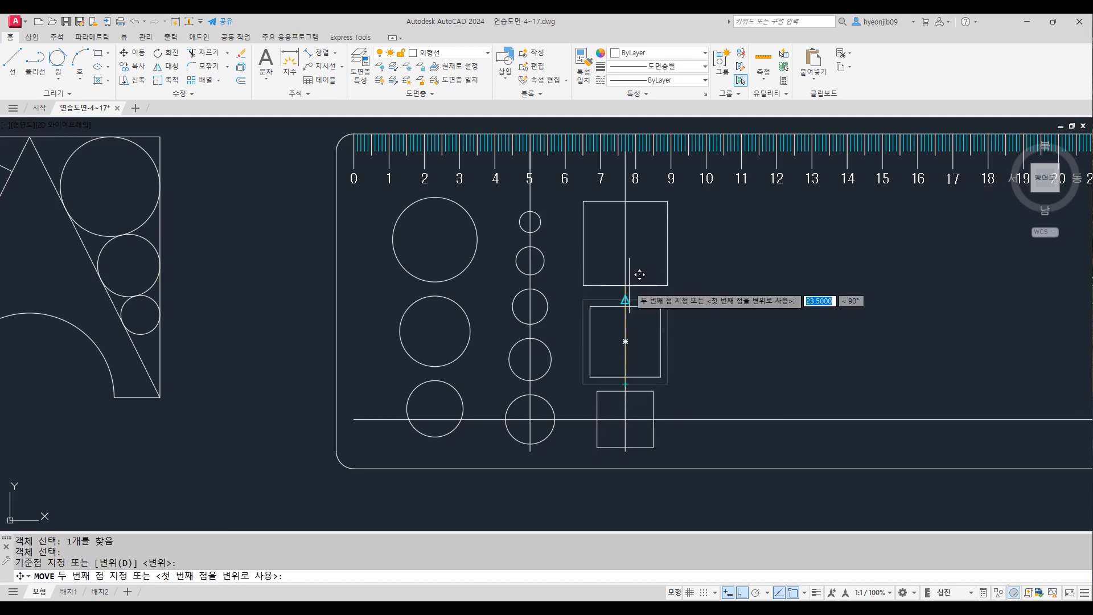
{"action": "left_click", "coordinate": [626, 306]}
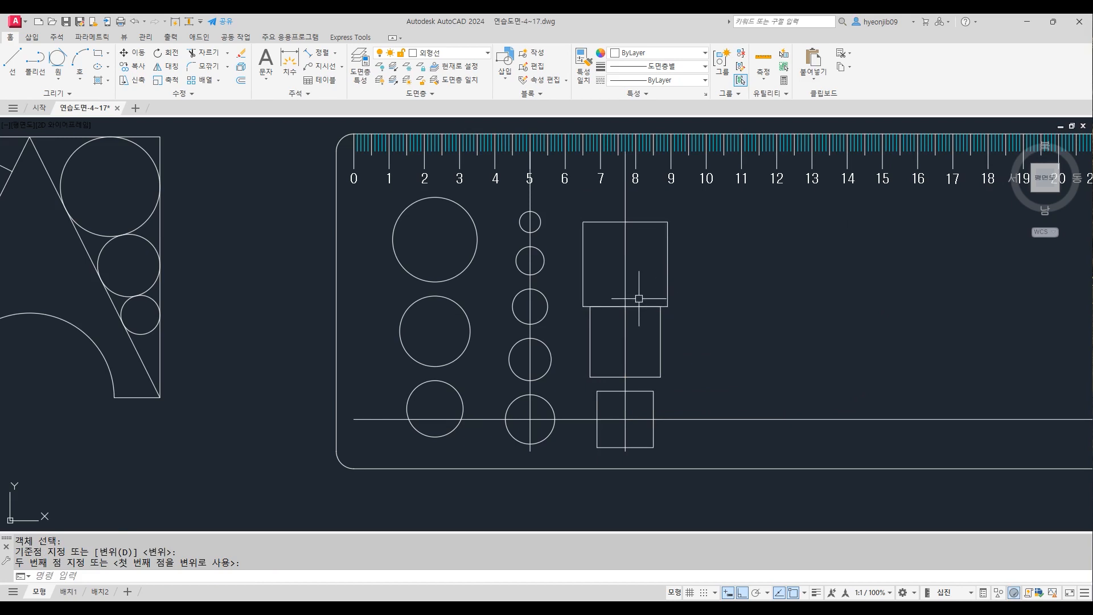
Step: Move the 24/20 scaled square 4 straight up to leave a gap above its source square
{"action": "type", "text": "m"}
{"action": "key", "text": "Return"}
{"action": "left_click", "coordinate": [667, 284]}
{"action": "key", "text": "Return"}
{"action": "left_click", "coordinate": [760, 329]}
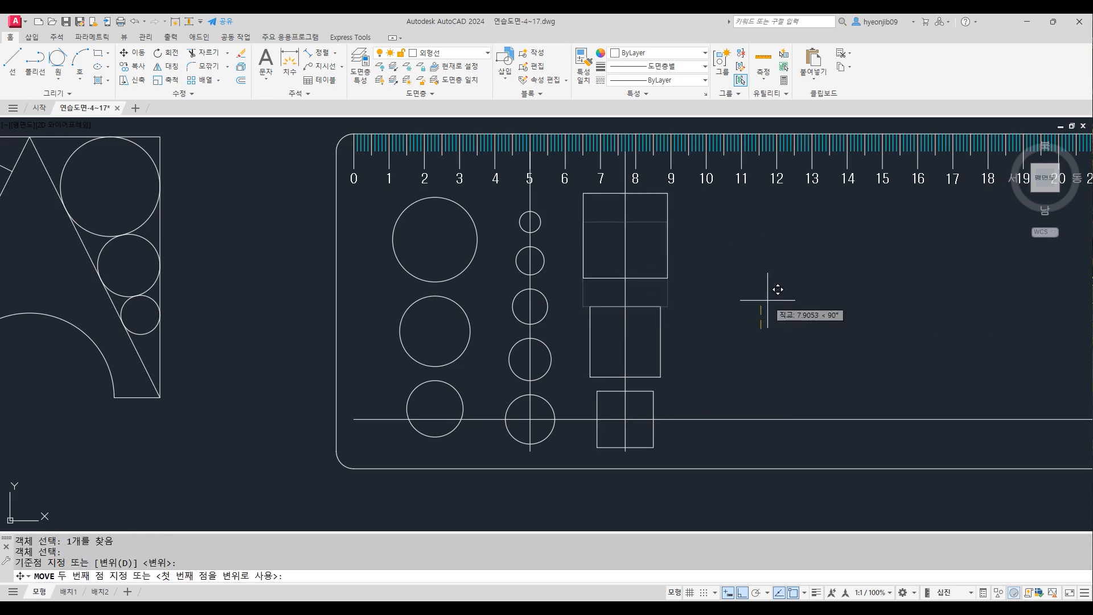
{"action": "type", "text": "4"}
{"action": "key", "text": "Return"}
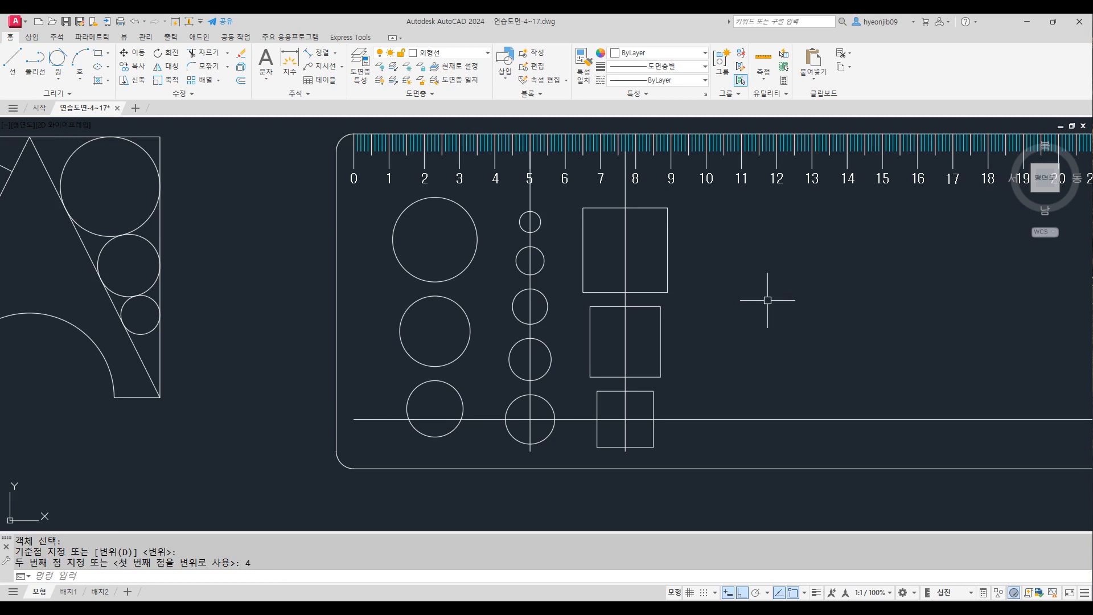
Step: Offset the vertical guide line of the square column 27 to the right
{"action": "type", "text": "o"}
{"action": "key", "text": "Return"}
{"action": "type", "text": "27"}
{"action": "key", "text": "Return"}
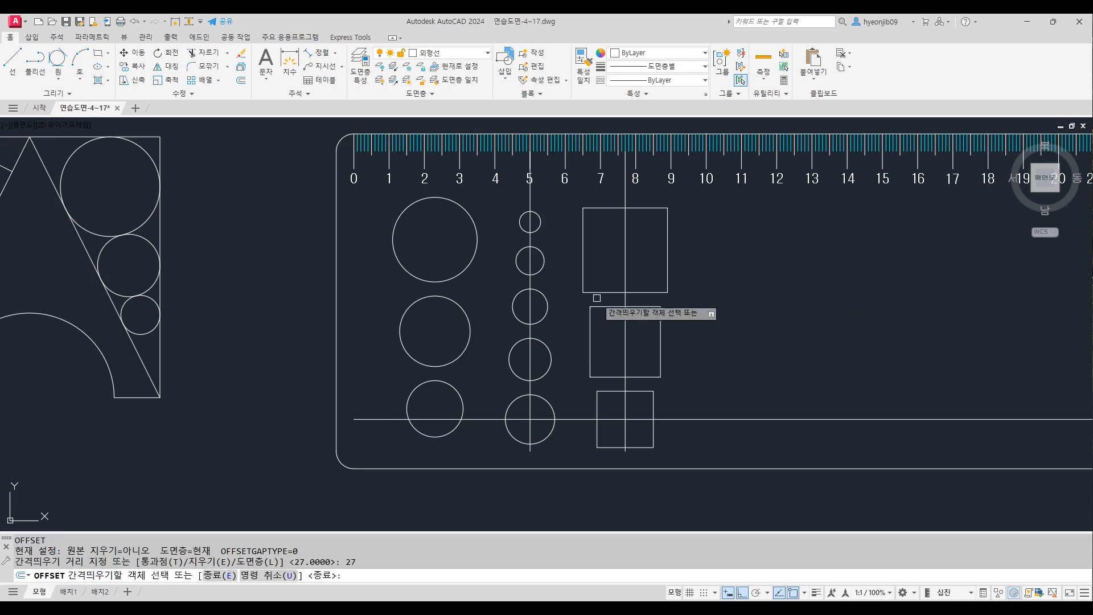
{"action": "left_click", "coordinate": [625, 274]}
{"action": "left_click", "coordinate": [683, 290]}
{"action": "key", "text": "Return"}
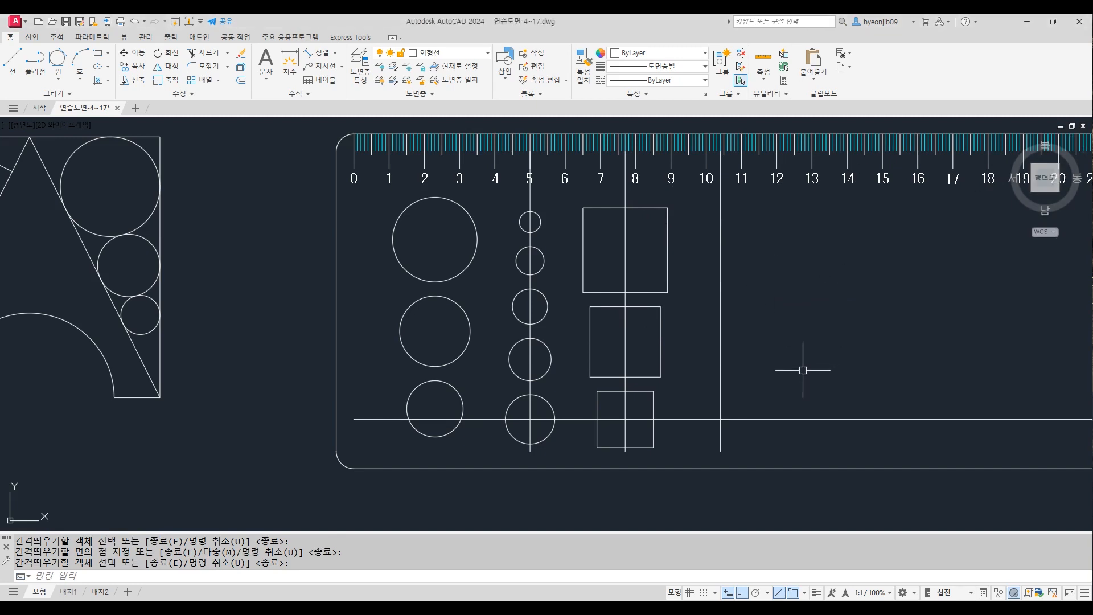
Step: Offset the vertical guide line between the 10 and 11 marks another 27 to the right
{"action": "mouse_move", "coordinate": [832, 346]}
{"action": "middle_mouse_down"}
{"action": "mouse_move", "coordinate": [783, 359]}
{"action": "mouse_move", "coordinate": [671, 325]}
{"action": "middle_mouse_up"}
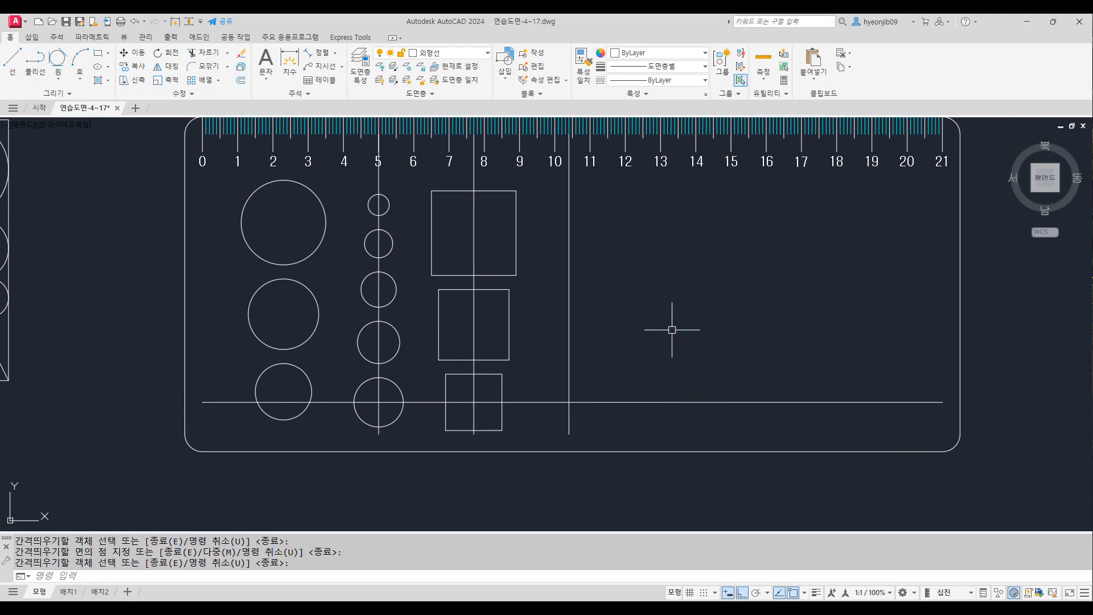
{"action": "key", "text": "Return"}
{"action": "type", "text": "27"}
{"action": "key", "text": "Return"}
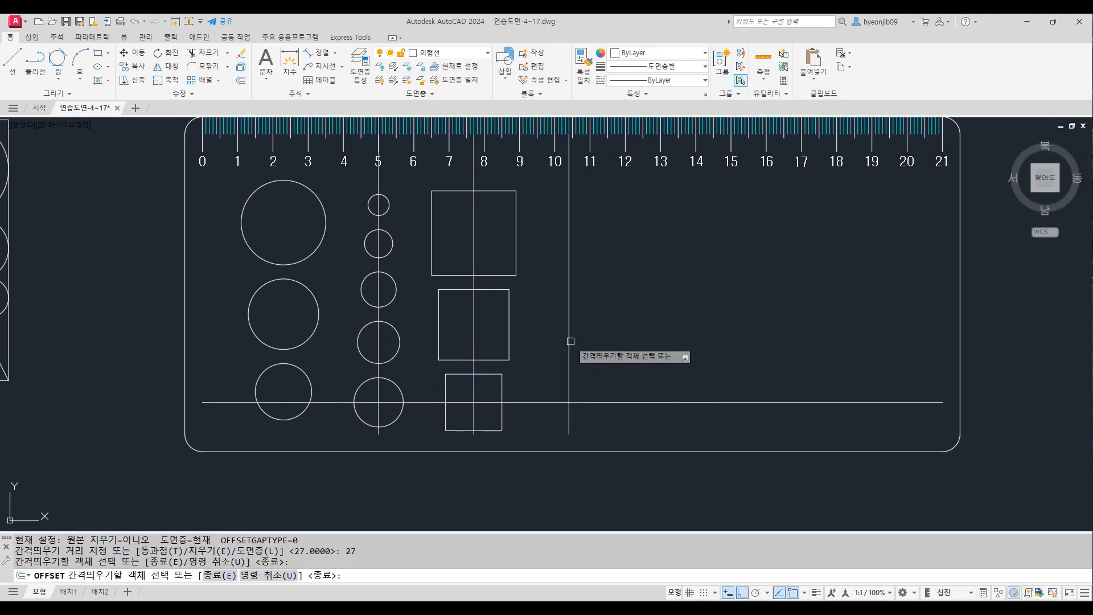
{"action": "left_click", "coordinate": [568, 343]}
{"action": "left_click", "coordinate": [672, 345]}
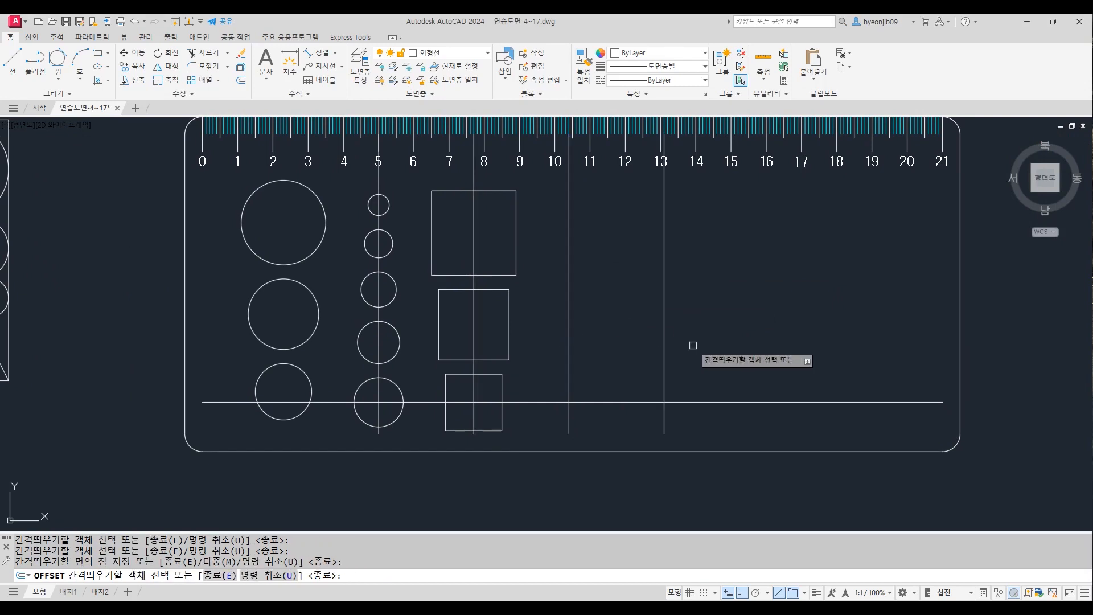
{"action": "key", "text": "Return"}
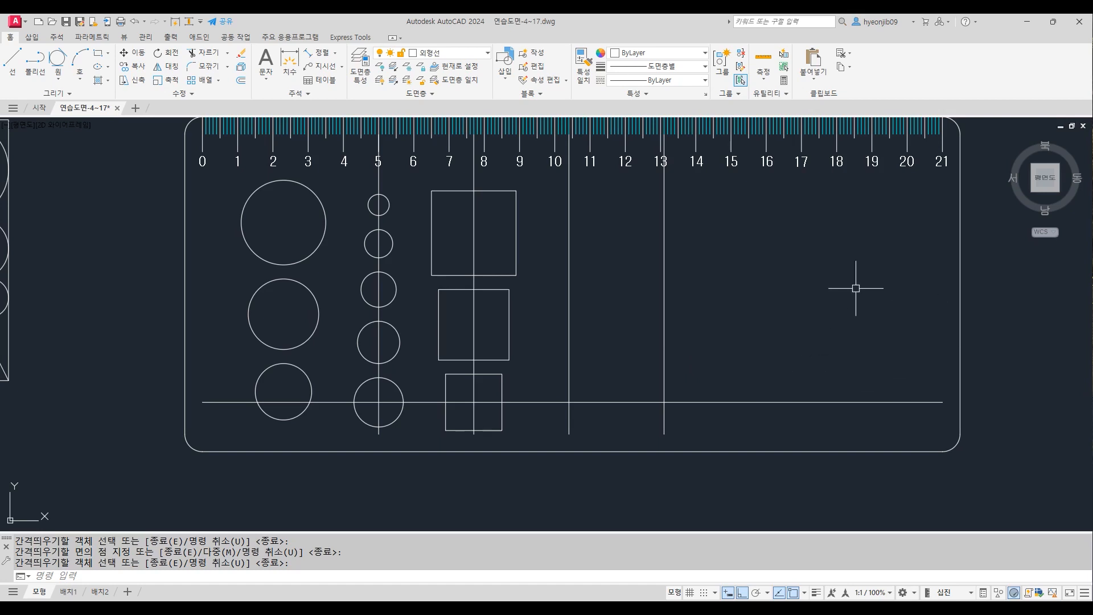
Step: Draw a circle of radius 8 in the empty area below the 15 and 16 marks
{"action": "key", "text": "Return"}
{"action": "left_click", "coordinate": [748, 352]}
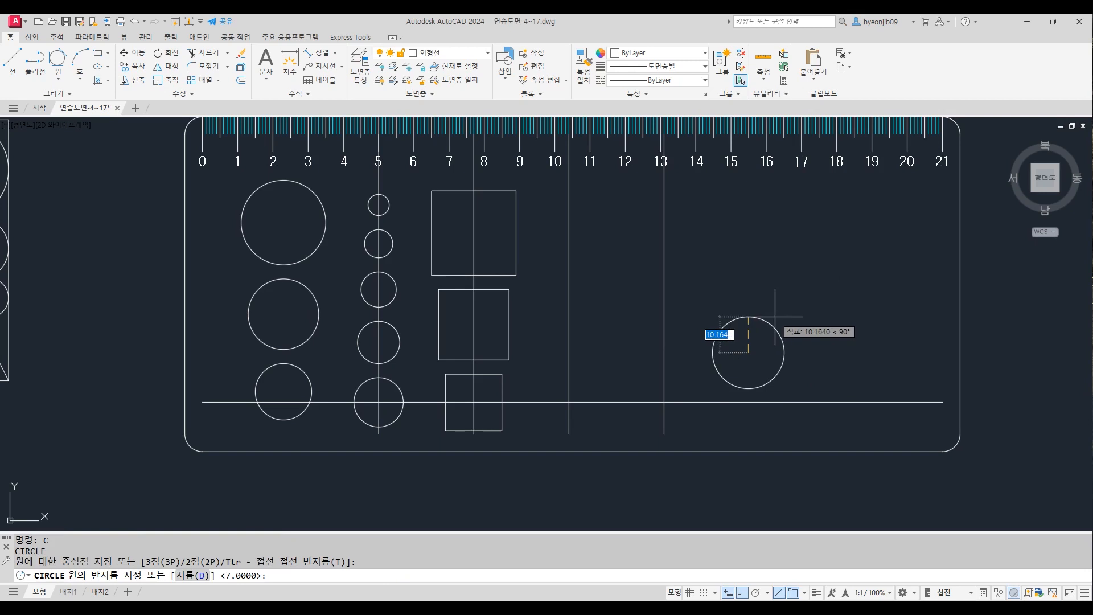
{"action": "type", "text": "8"}
{"action": "key", "text": "Return"}
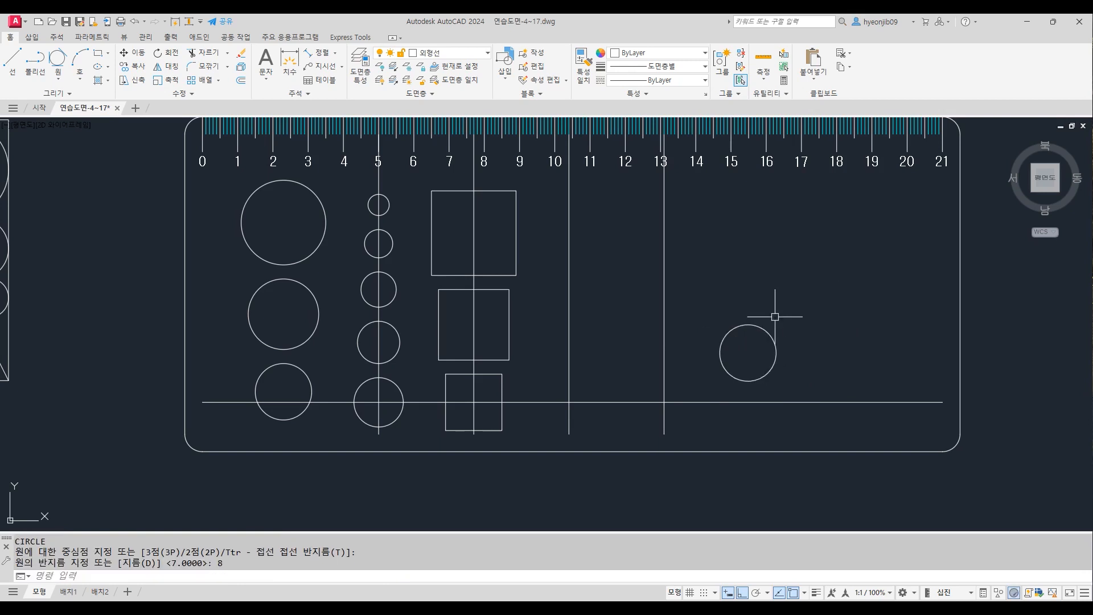
Step: Draw a six-sided polygon centred in the radius 8 circle, inscribed, with a vertex on the circle's right quadrant
{"action": "type", "text": "POL"}
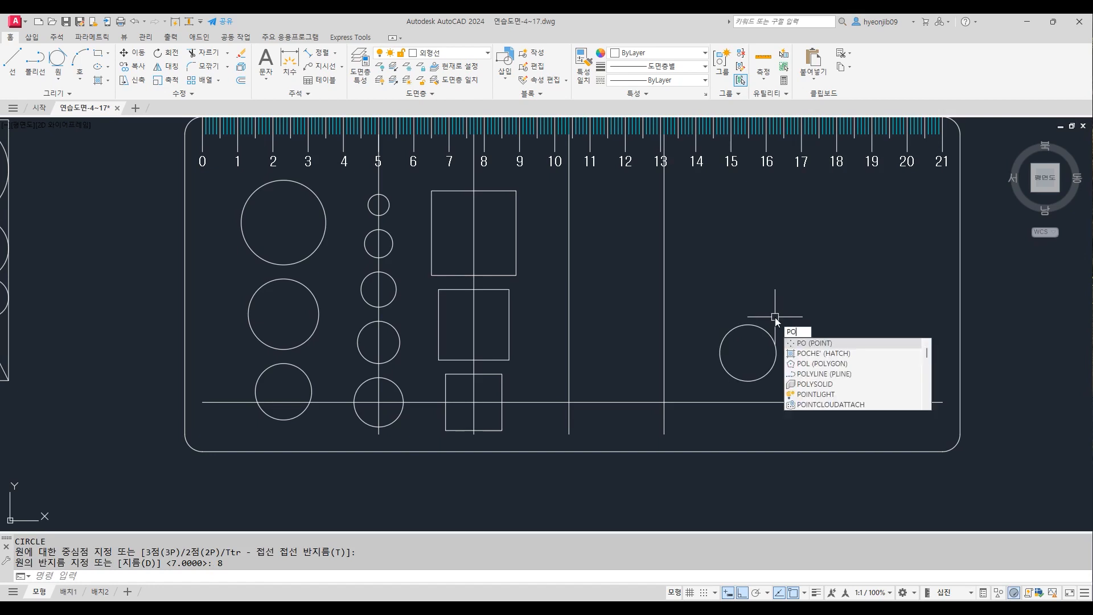
{"action": "key", "text": "Return"}
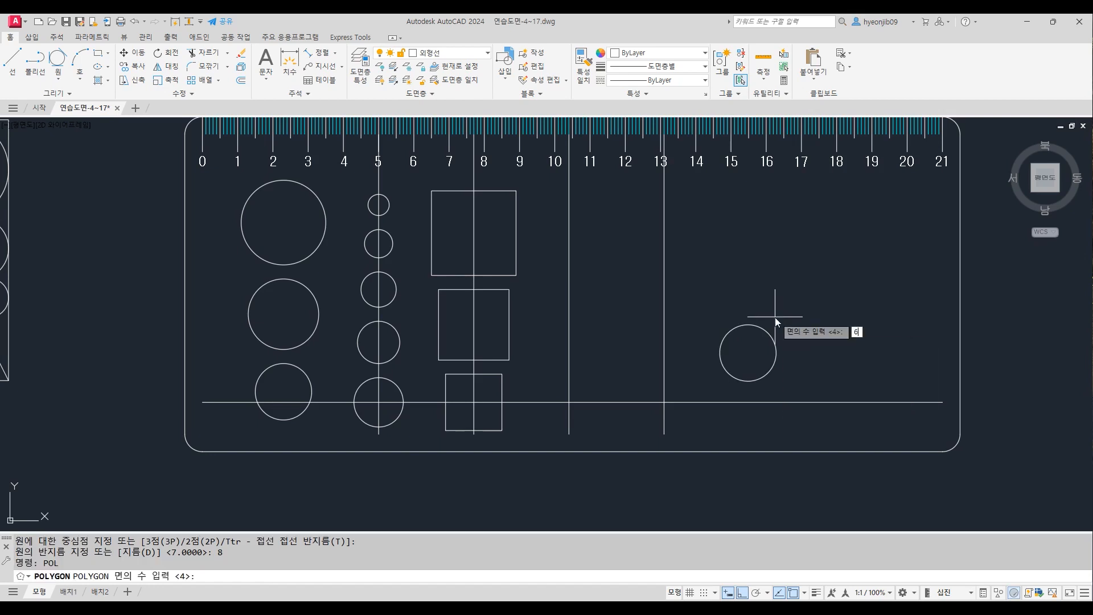
{"action": "type", "text": "6"}
{"action": "key", "text": "Return"}
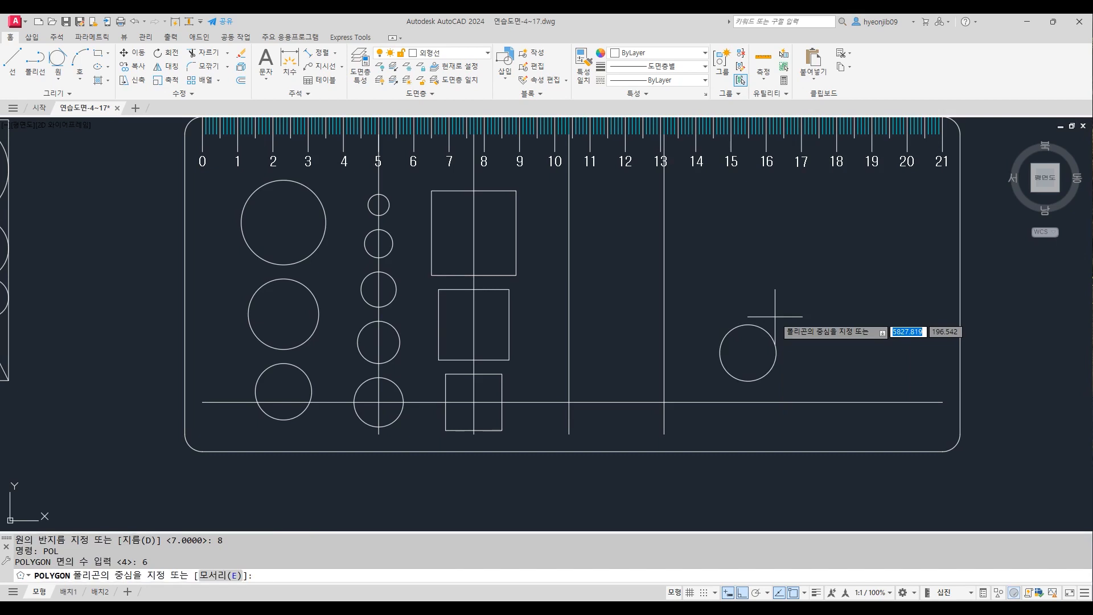
{"action": "left_click", "coordinate": [749, 355]}
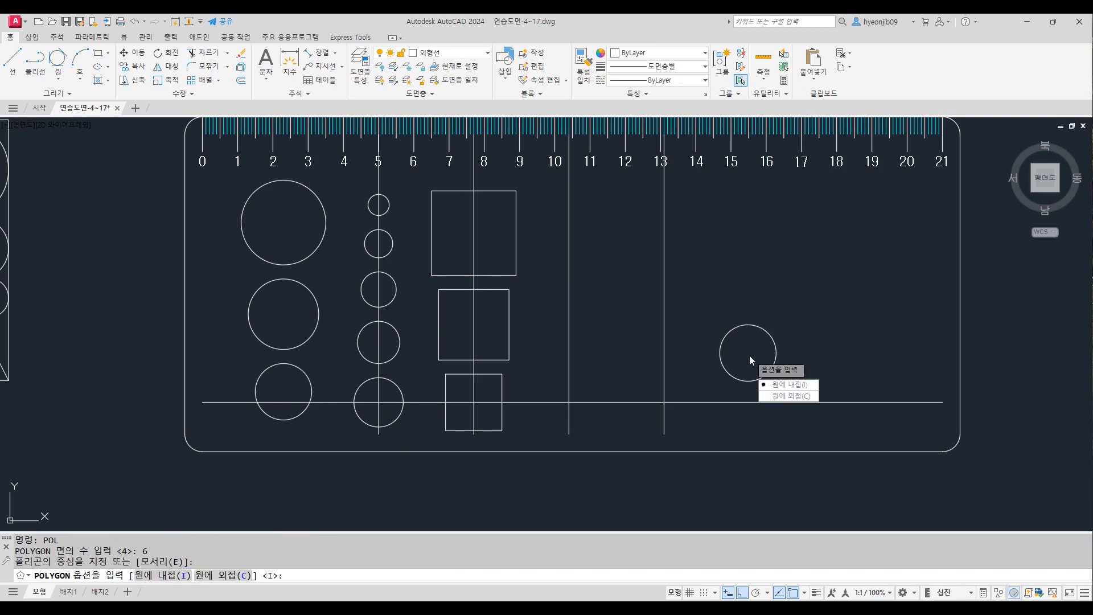
{"action": "left_click", "coordinate": [790, 385]}
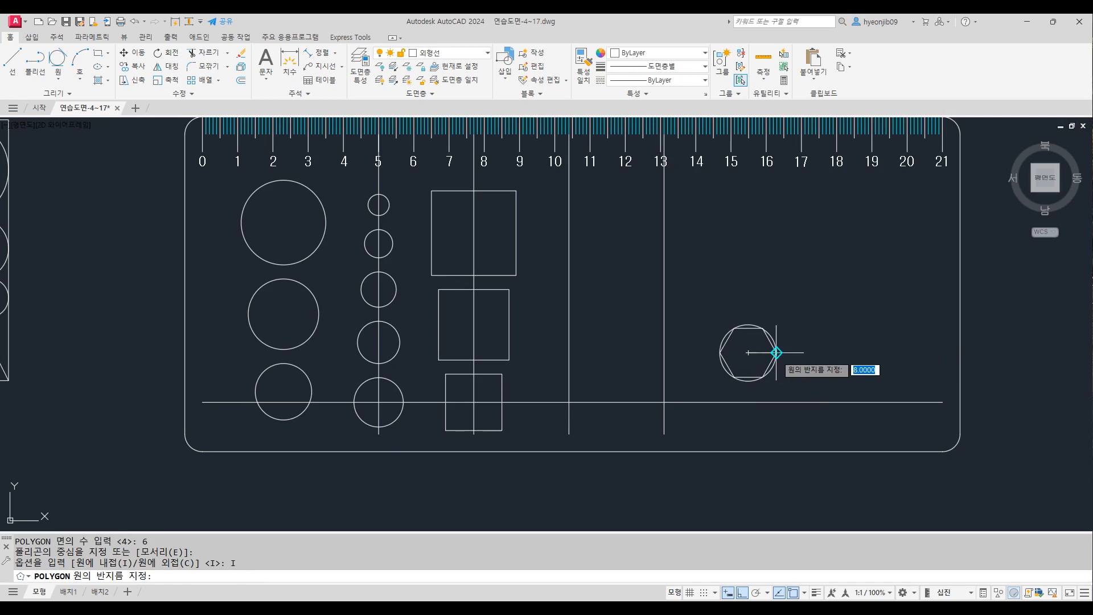
{"action": "left_click", "coordinate": [776, 353]}
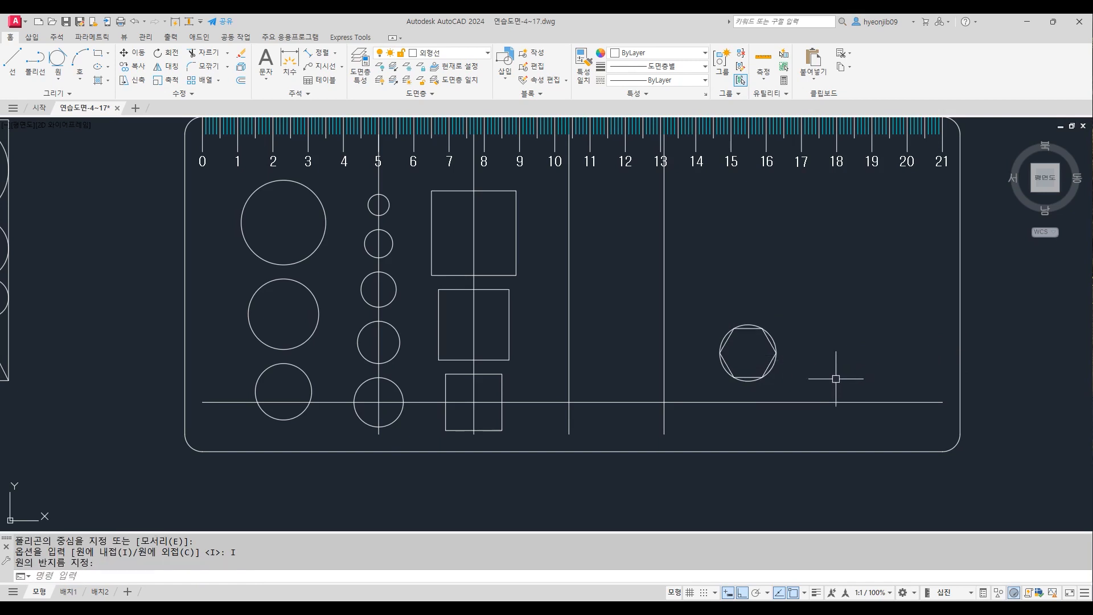
Step: Delete the horizontal guide line and offset the ruler body's bottom edge 7 upward as a new guide
{"action": "left_click", "coordinate": [822, 401]}
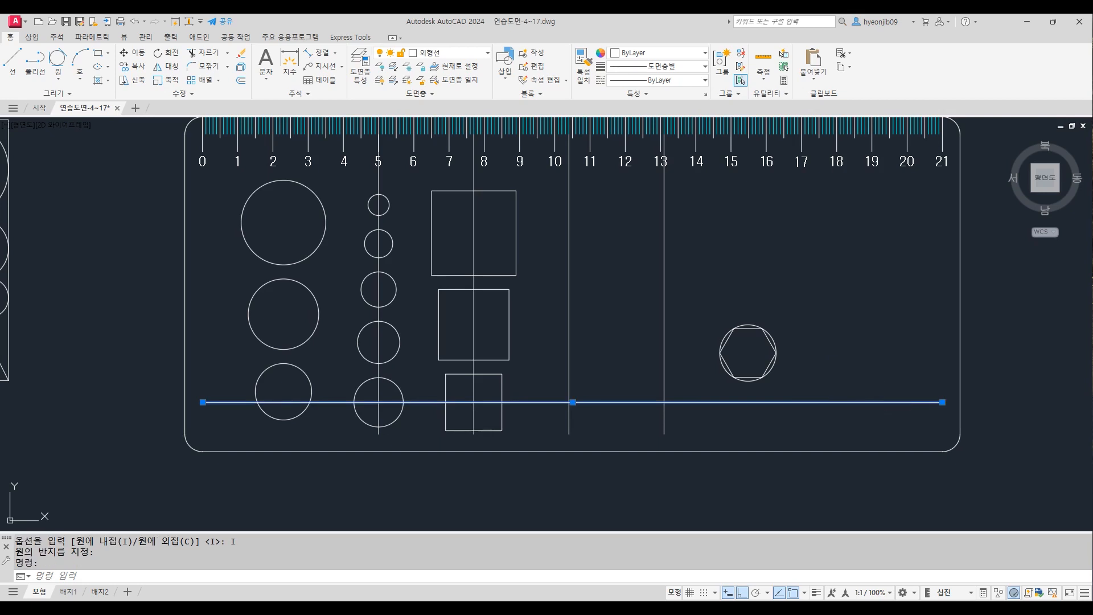
{"action": "key", "text": "Delete"}
{"action": "type", "text": "O"}
{"action": "key", "text": "Return"}
{"action": "type", "text": "7"}
{"action": "key", "text": "Return"}
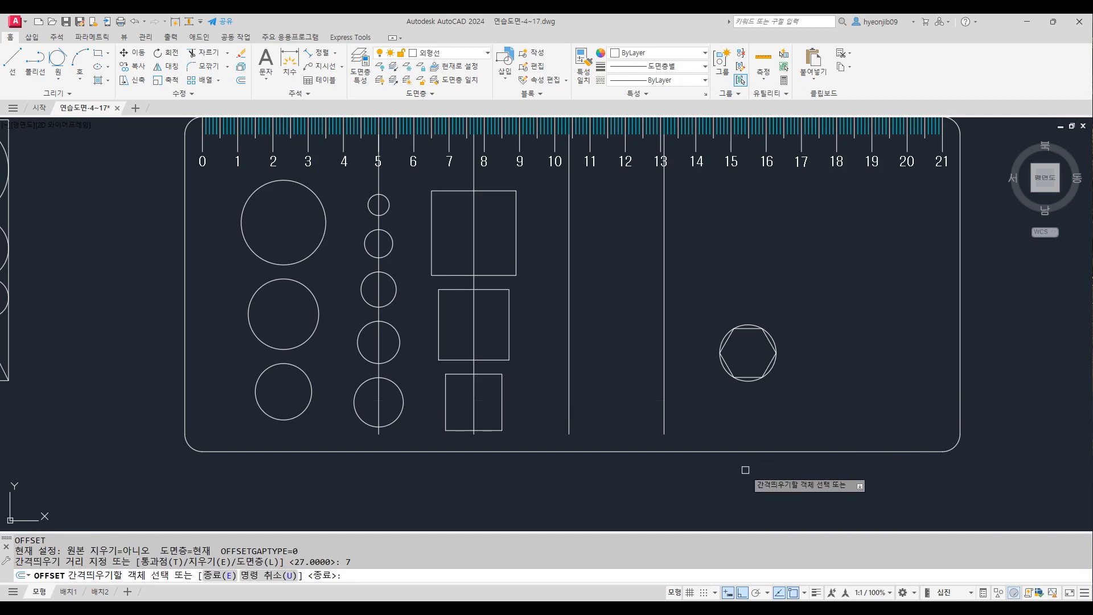
{"action": "left_click", "coordinate": [755, 451]}
{"action": "left_click", "coordinate": [756, 428]}
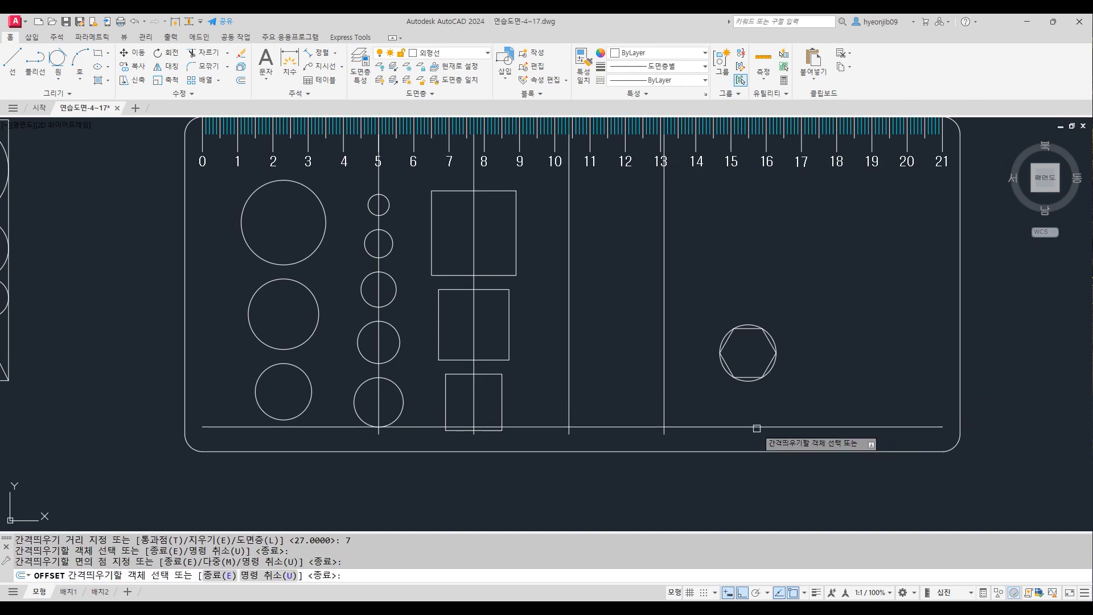
{"action": "key", "text": "Return"}
Step: Move the hexagon and its circle by the hexagon's bottom-edge midpoint to where the guide line near the 13 mark meets the horizontal guide
{"action": "type", "text": "m"}
{"action": "key", "text": "Return"}
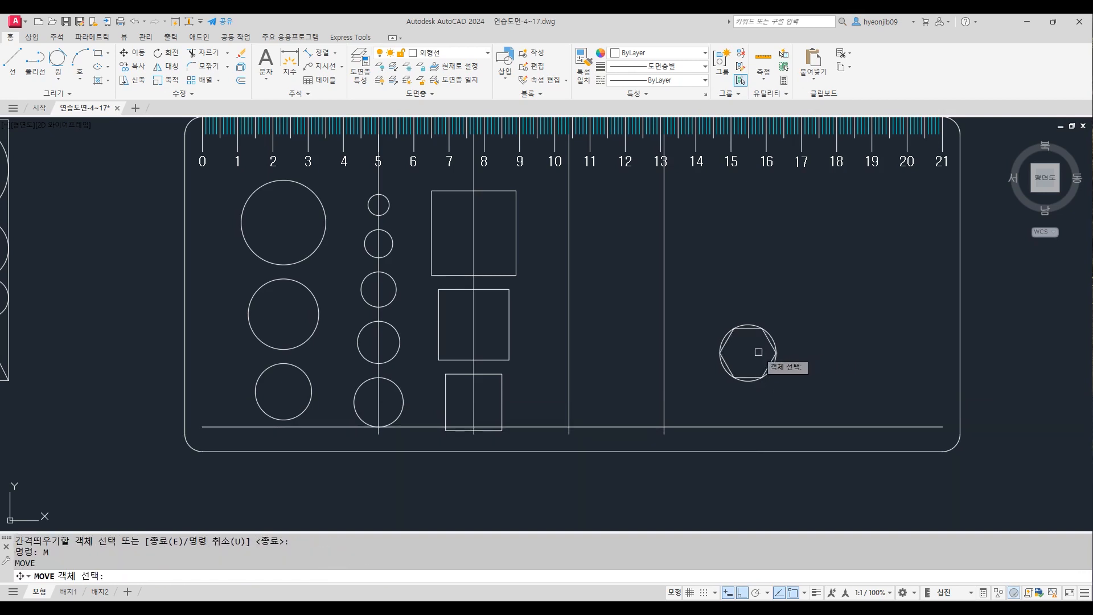
{"action": "left_click", "coordinate": [770, 346]}
{"action": "left_click", "coordinate": [775, 341]}
{"action": "key", "text": "Return"}
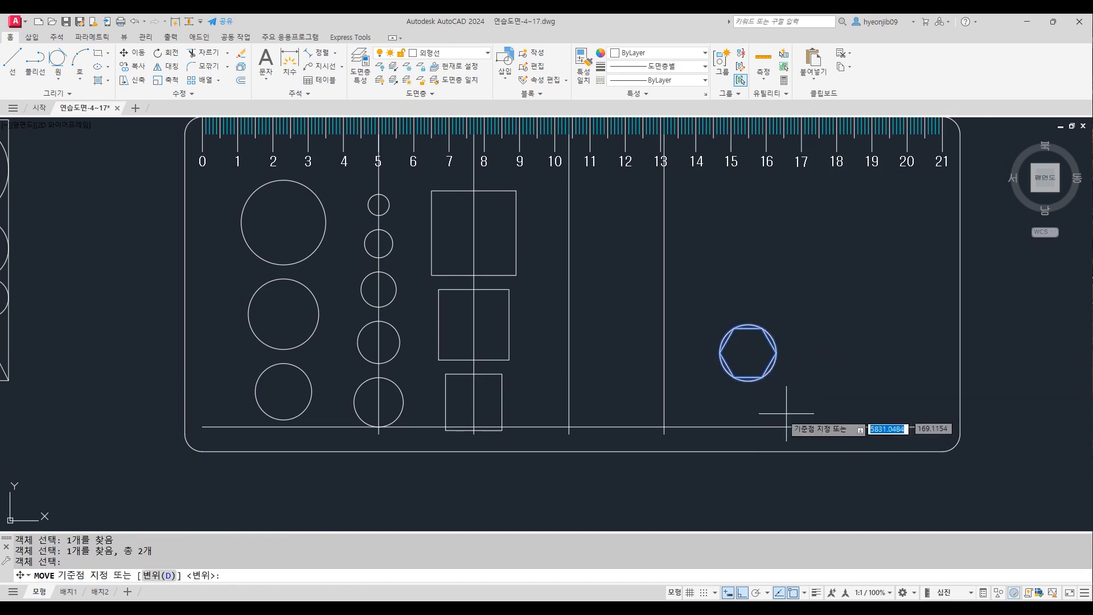
{"action": "left_click", "coordinate": [748, 376]}
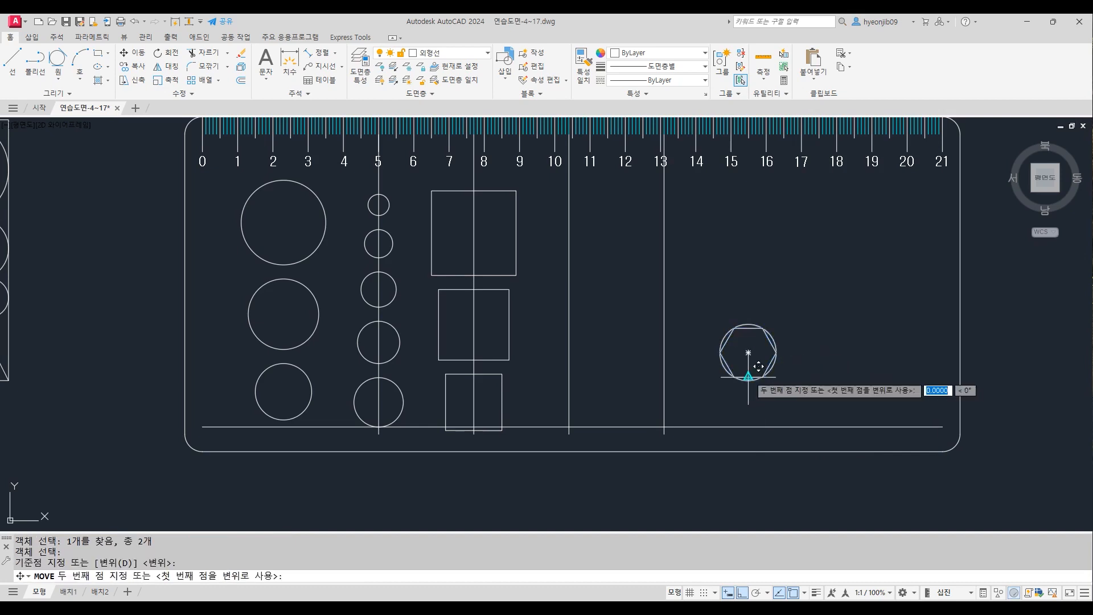
{"action": "left_click", "coordinate": [674, 415]}
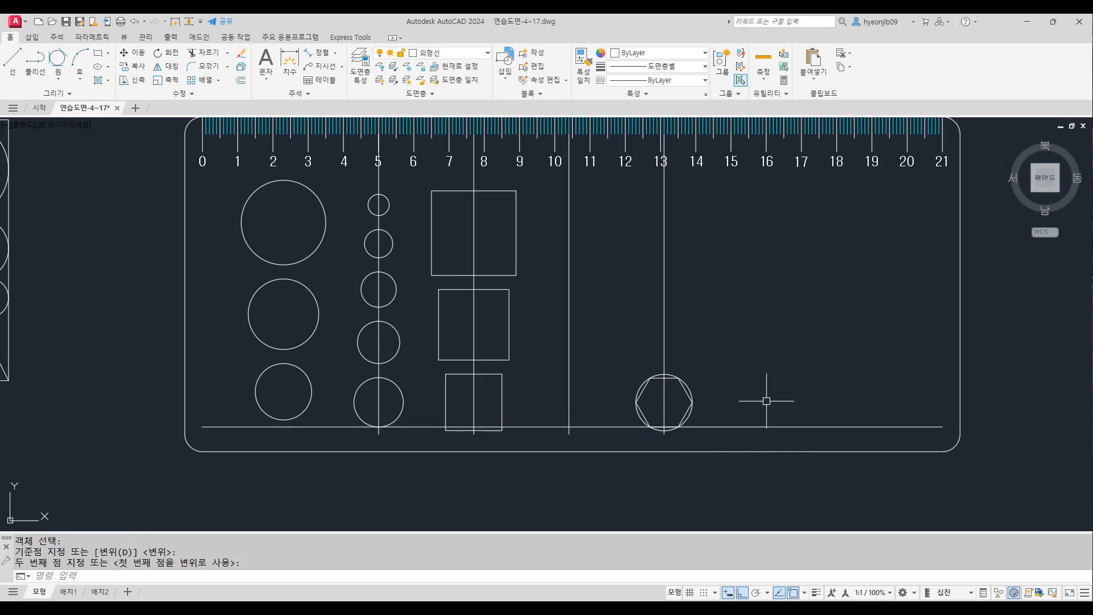
Step: Delete the construction circle around the hexagon below the 13 mark
{"action": "type", "text": "e"}
{"action": "key", "text": "space"}
{"action": "key", "text": "Escape"}
{"action": "left_click", "coordinate": [691, 386]}
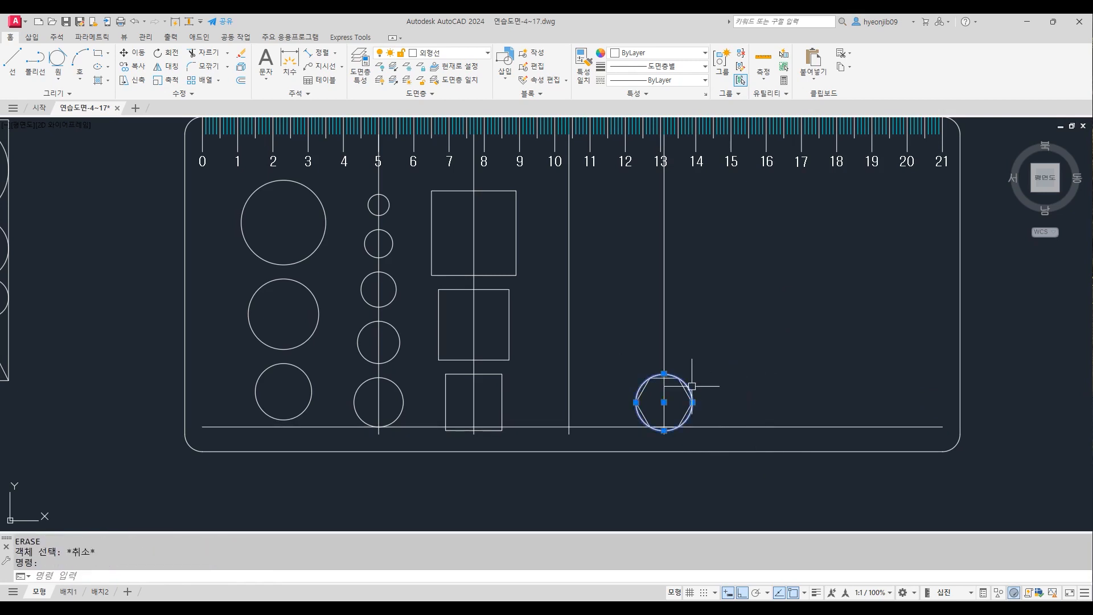
{"action": "key", "text": "Delete"}
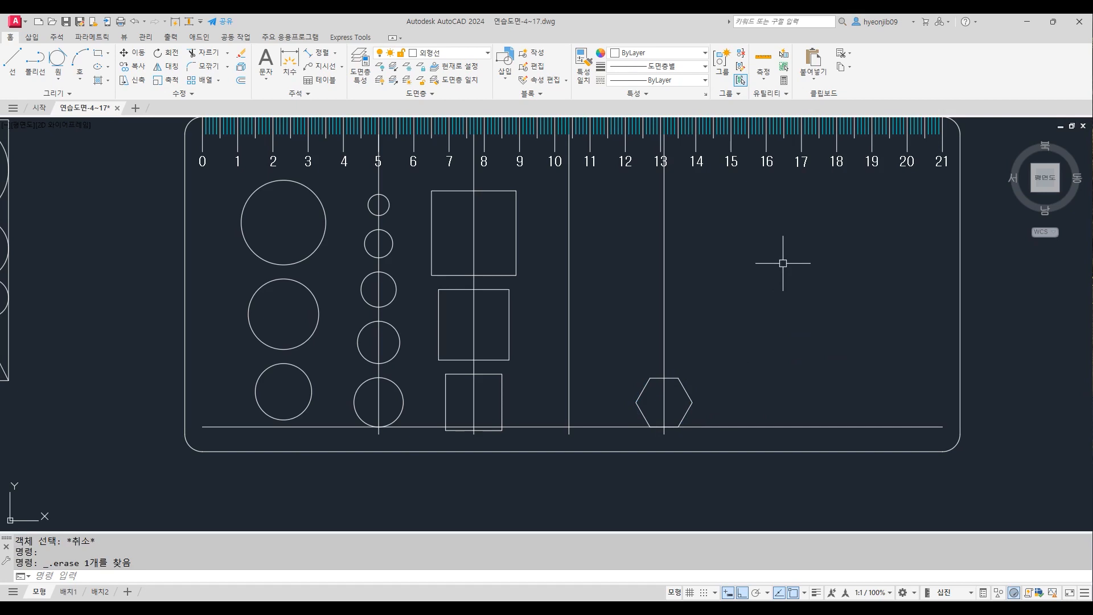
Step: Make a scaled copy of the hexagon about its centre with a scale factor of 20/16
{"action": "type", "text": "sc"}
{"action": "key", "text": "space"}
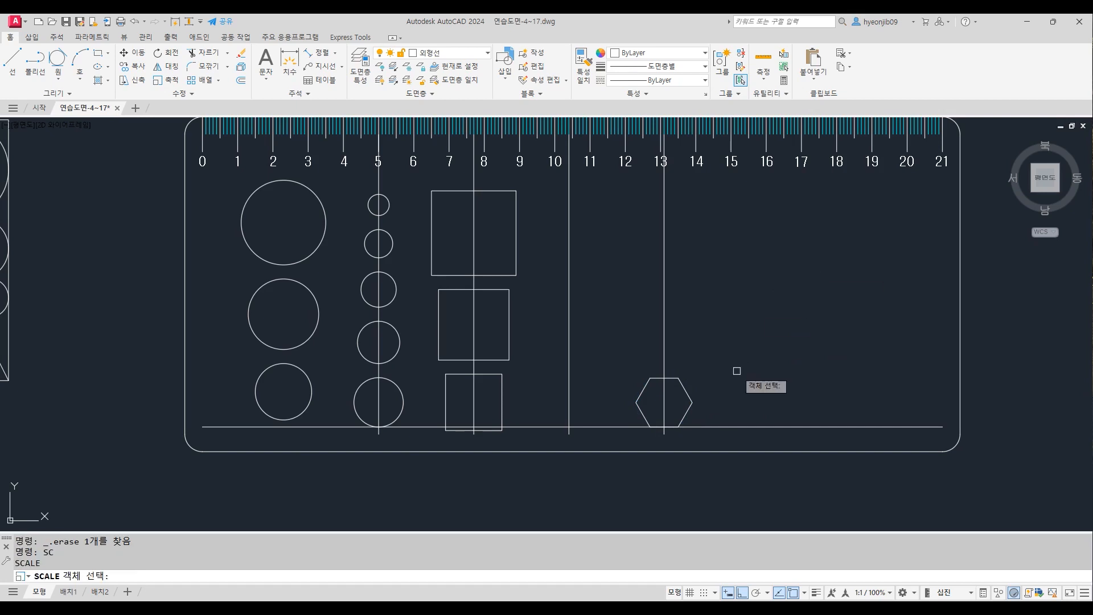
{"action": "left_click", "coordinate": [680, 383]}
{"action": "key", "text": "space"}
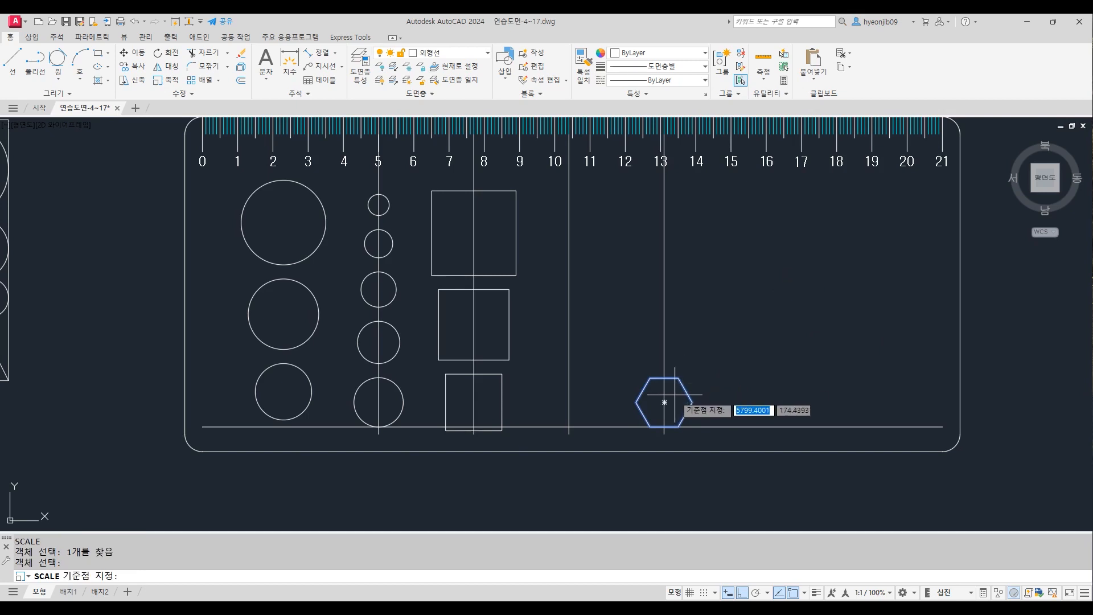
{"action": "left_click", "coordinate": [664, 402]}
{"action": "type", "text": "c"}
{"action": "key", "text": "space"}
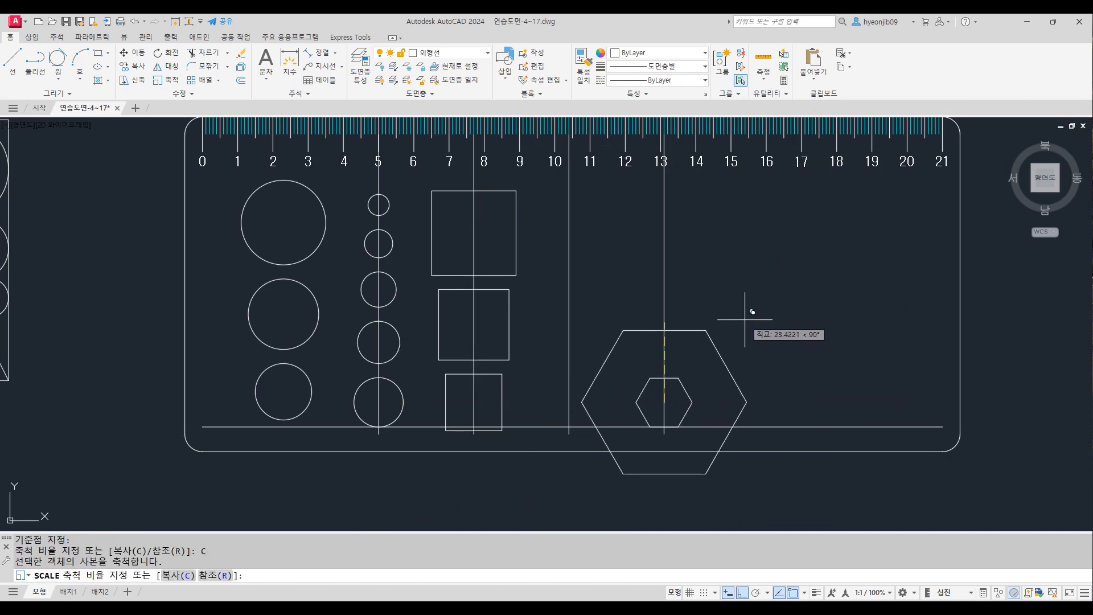
{"action": "type", "text": "20/16"}
{"action": "key", "text": "space"}
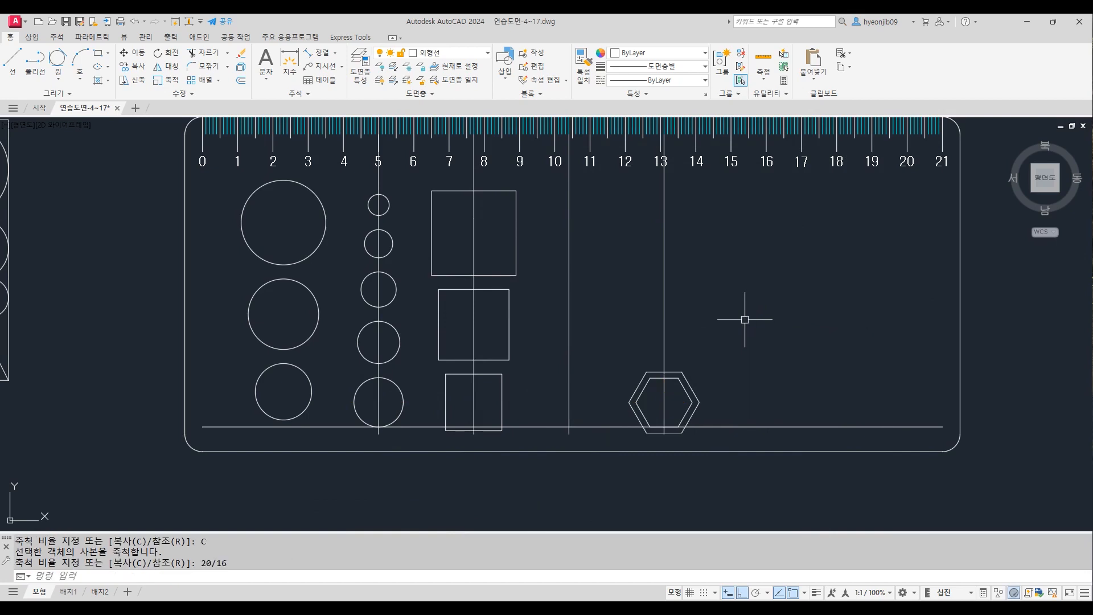
Step: Move the 20/16 hexagon copy so its bottom-edge midpoint sits on the top-edge midpoint of the smaller hexagon
{"action": "type", "text": "M"}
{"action": "key", "text": "space"}
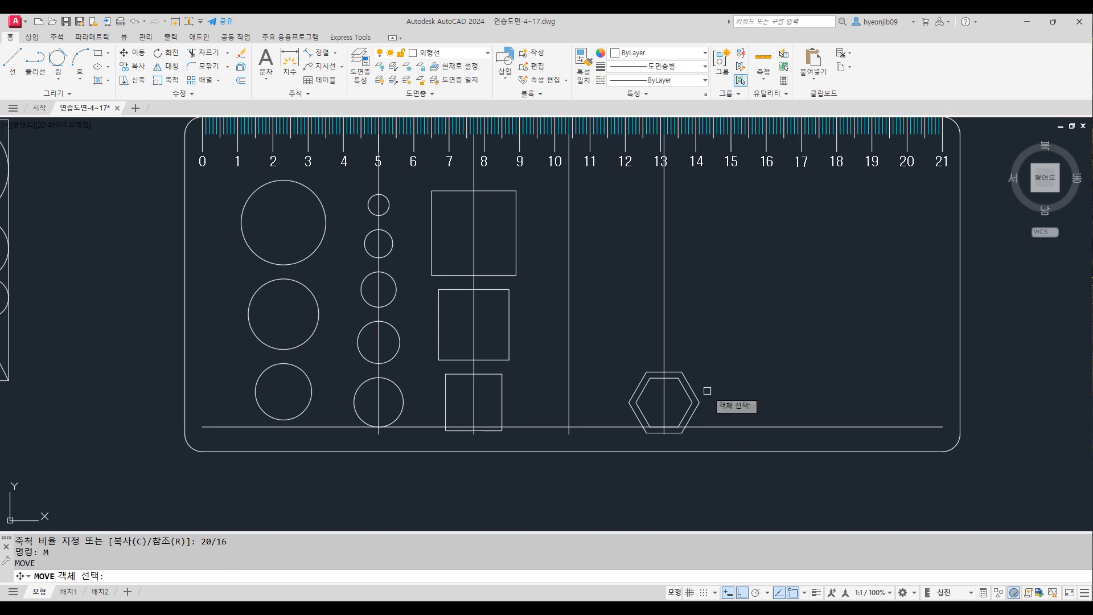
{"action": "left_click", "coordinate": [695, 393]}
{"action": "key", "text": "space"}
{"action": "scroll", "coordinate": [667, 443], "scroll_direction": "up", "scroll_amount": 5}
{"action": "left_click", "coordinate": [654, 399]}
{"action": "scroll", "coordinate": [654, 410], "scroll_direction": "down", "scroll_amount": 4}
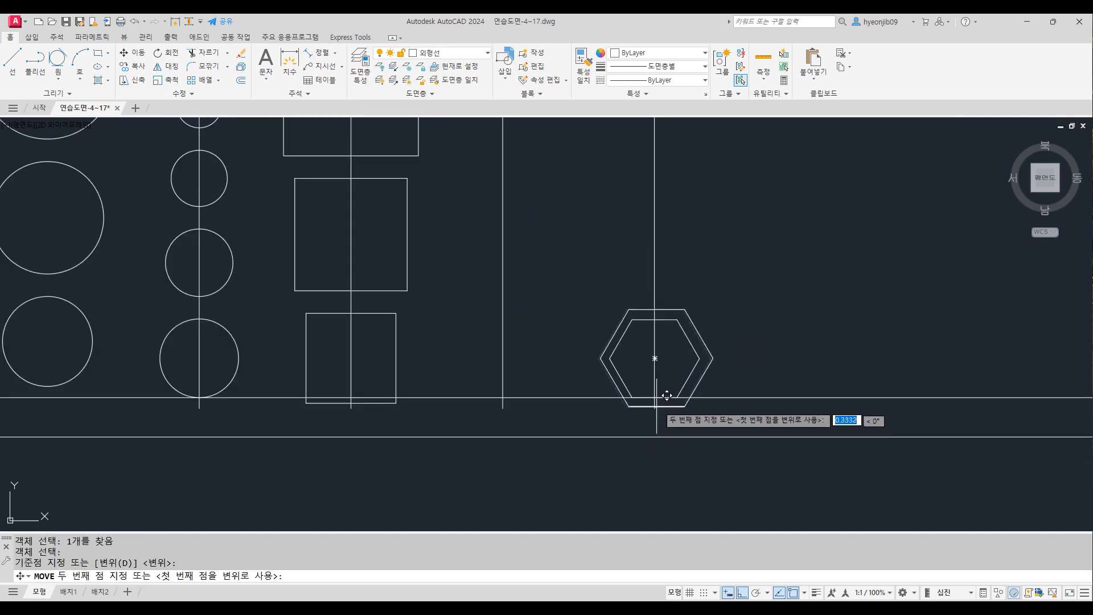
{"action": "left_click", "coordinate": [663, 313]}
Step: Move the 20/16 scaled hexagon 4 straight up to leave a gap above the smallest hexagon
{"action": "type", "text": "M"}
{"action": "key", "text": "space"}
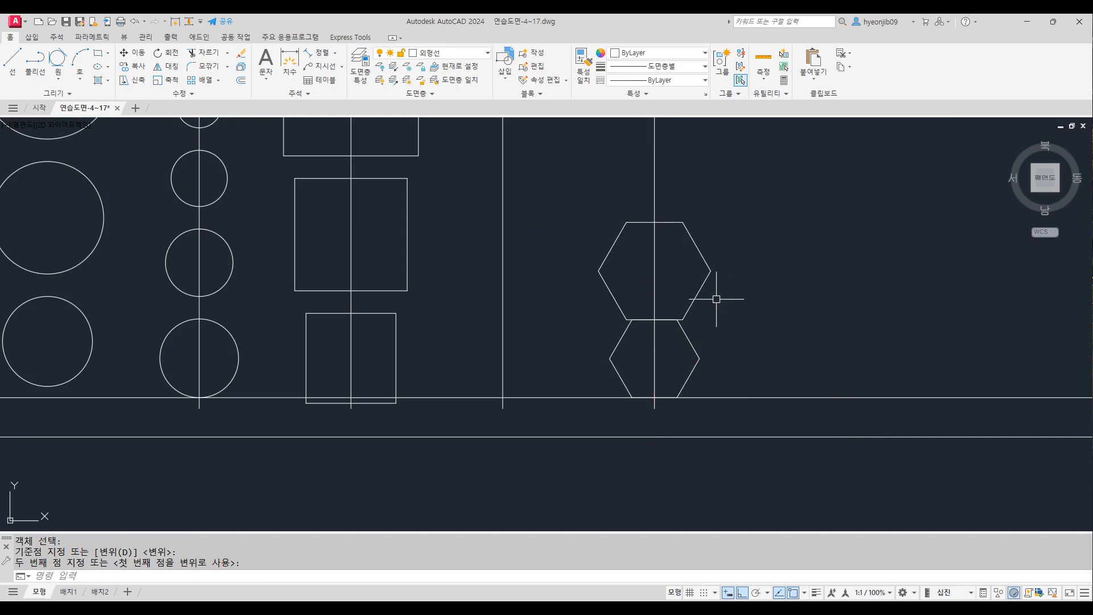
{"action": "left_click", "coordinate": [715, 299]}
{"action": "left_click", "coordinate": [694, 274]}
{"action": "key", "text": "space"}
{"action": "left_click", "coordinate": [820, 330]}
{"action": "type", "text": "4"}
{"action": "key", "text": "Return"}
{"action": "scroll", "coordinate": [796, 263], "scroll_direction": "down", "scroll_amount": 3}
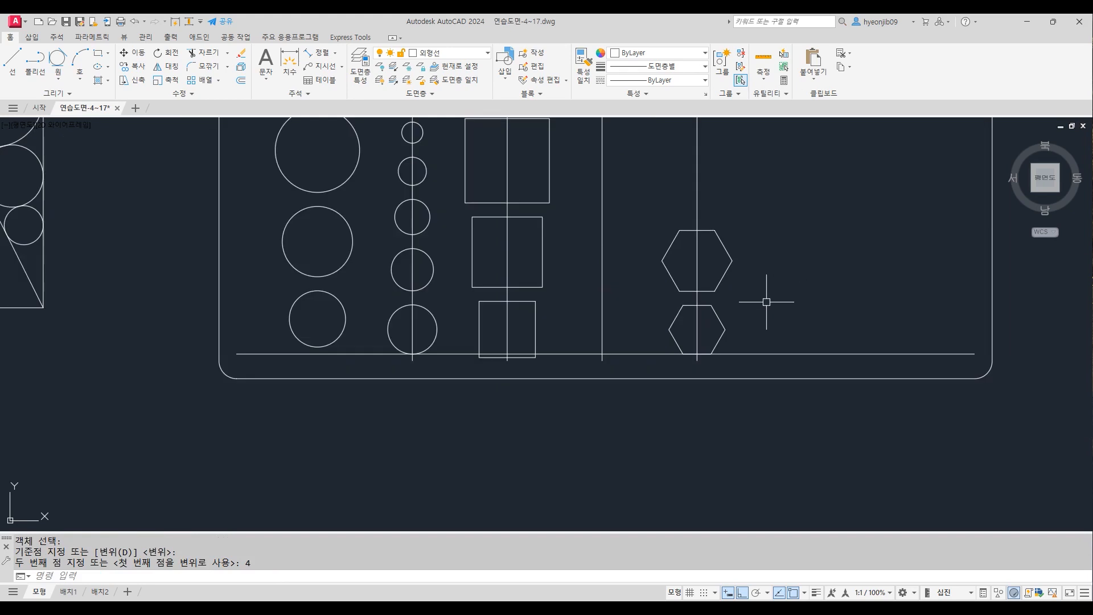
Step: Make a scaled copy of the upper hexagon about its centre with a scale factor of 24/20
{"action": "scroll", "coordinate": [740, 273], "scroll_direction": "up", "scroll_amount": 2}
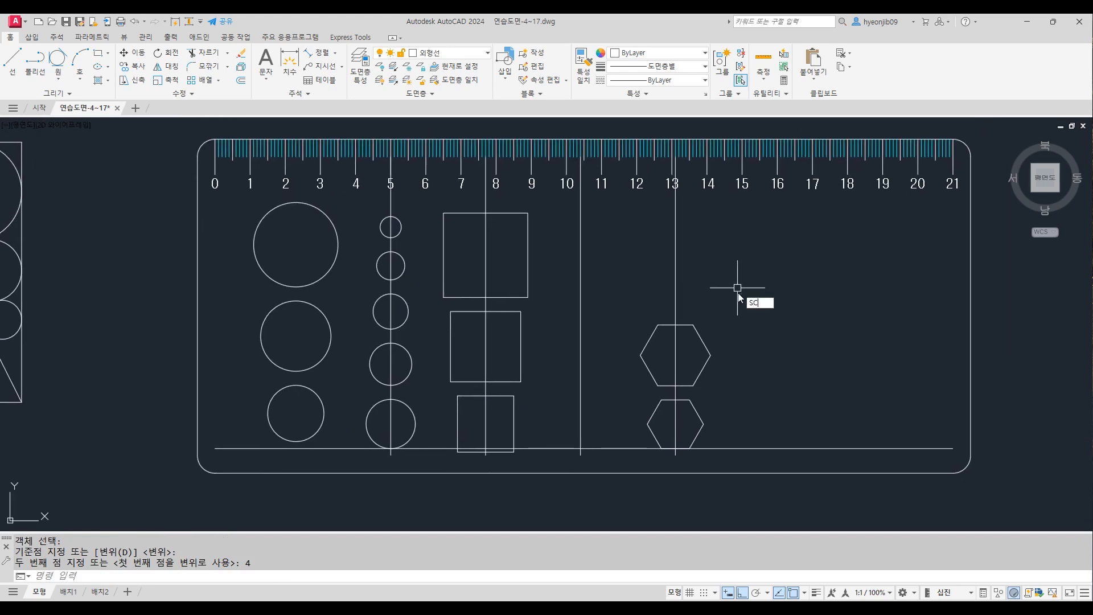
{"action": "key", "text": "space"}
{"action": "left_click", "coordinate": [703, 340]}
{"action": "key", "text": "space"}
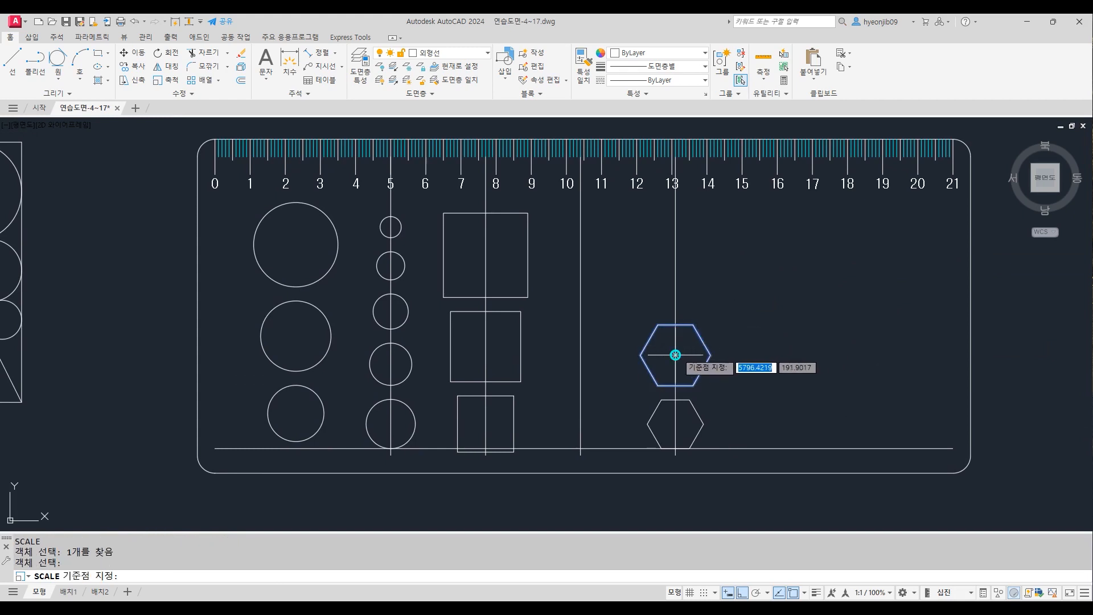
{"action": "left_click", "coordinate": [675, 354]}
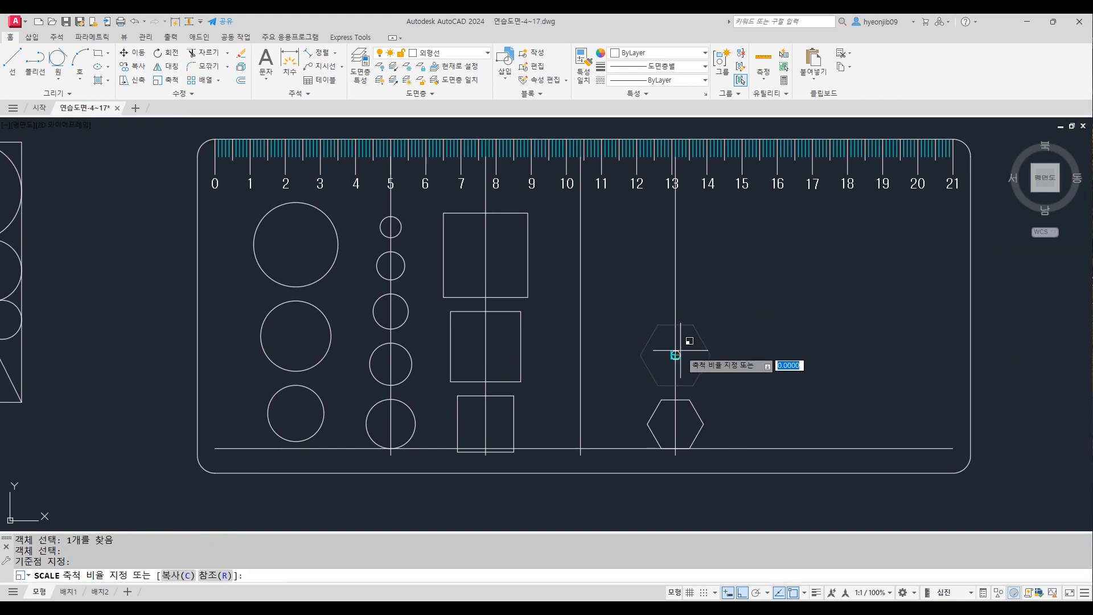
{"action": "left_click", "coordinate": [183, 576]}
{"action": "type", "text": "24/2"}
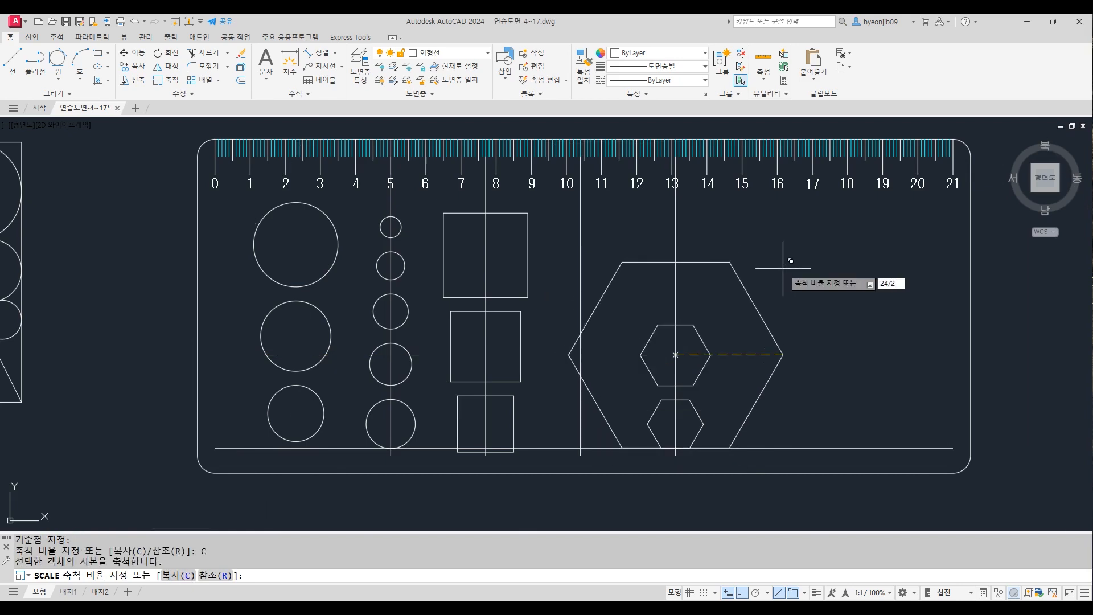
{"action": "key", "text": "Return"}
Step: Move the 24/20 hexagon copy so its bottom-edge midpoint sits on the top-edge midpoint of its source hexagon
{"action": "type", "text": "m"}
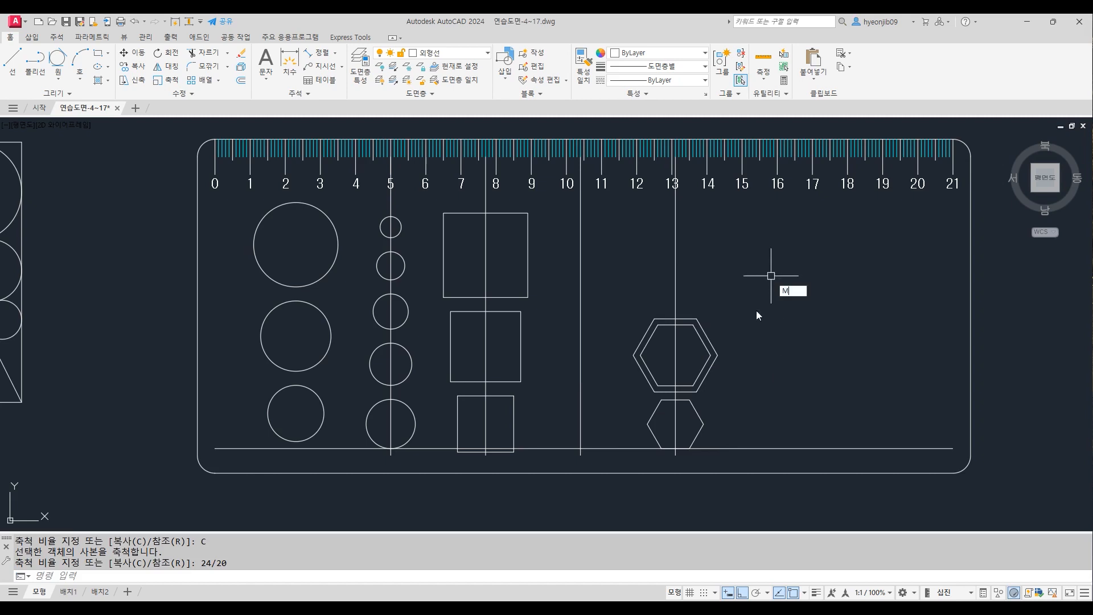
{"action": "key", "text": "Return"}
{"action": "left_click", "coordinate": [709, 342]}
{"action": "key", "text": "Return"}
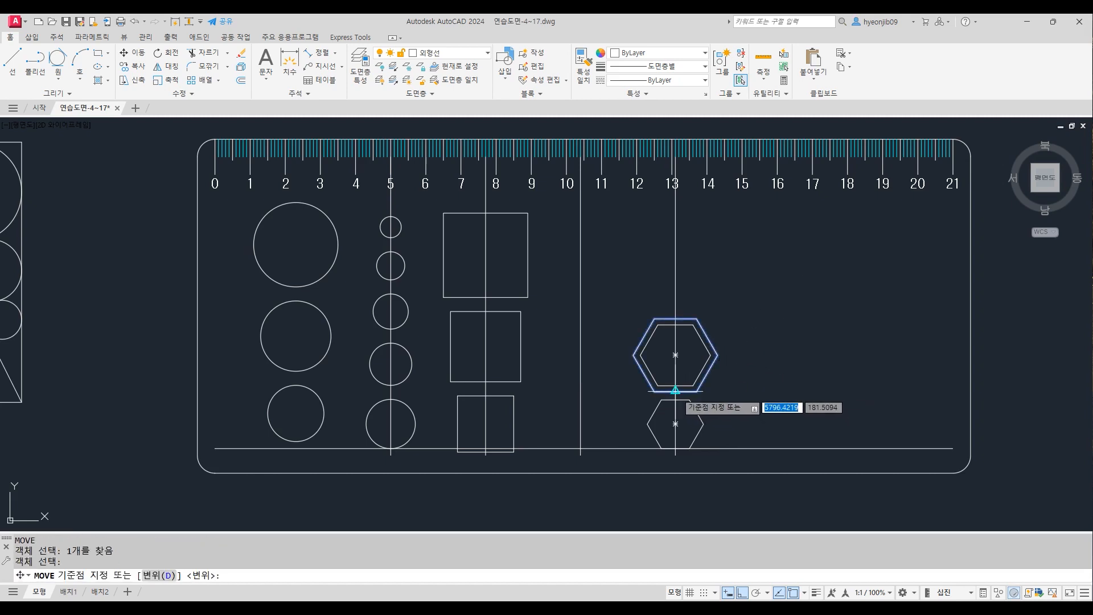
{"action": "left_click", "coordinate": [675, 391]}
{"action": "left_click", "coordinate": [685, 313]}
Step: Move the 24/20 scaled hexagon 4 straight up to leave a gap above its source hexagon
{"action": "key", "text": "Return"}
{"action": "left_click", "coordinate": [714, 274]}
{"action": "key", "text": "Return"}
{"action": "left_click", "coordinate": [772, 370]}
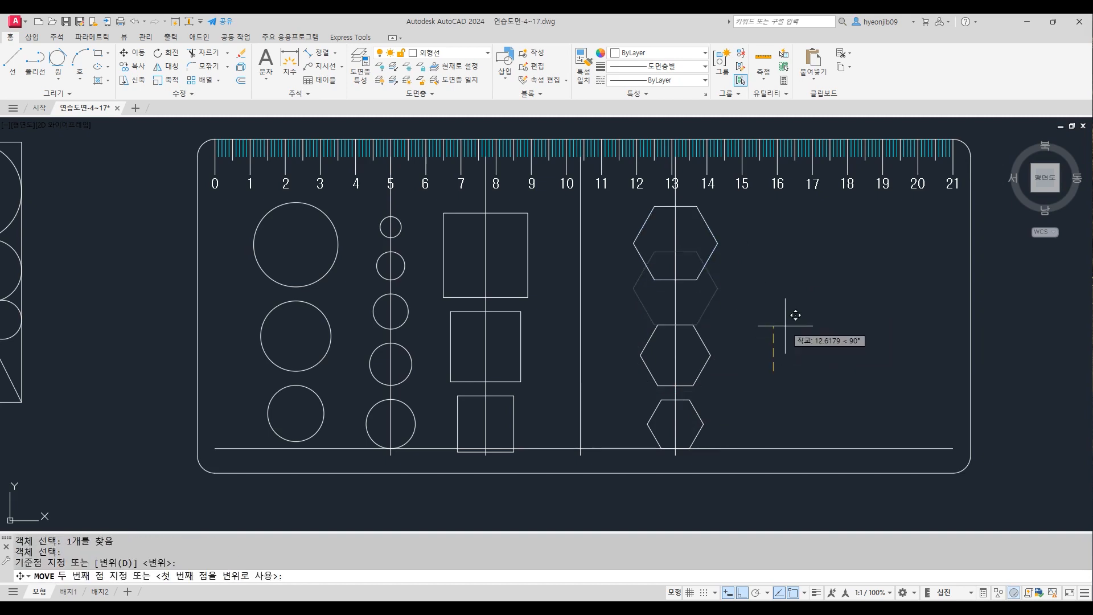
{"action": "type", "text": "4"}
{"action": "key", "text": "Return"}
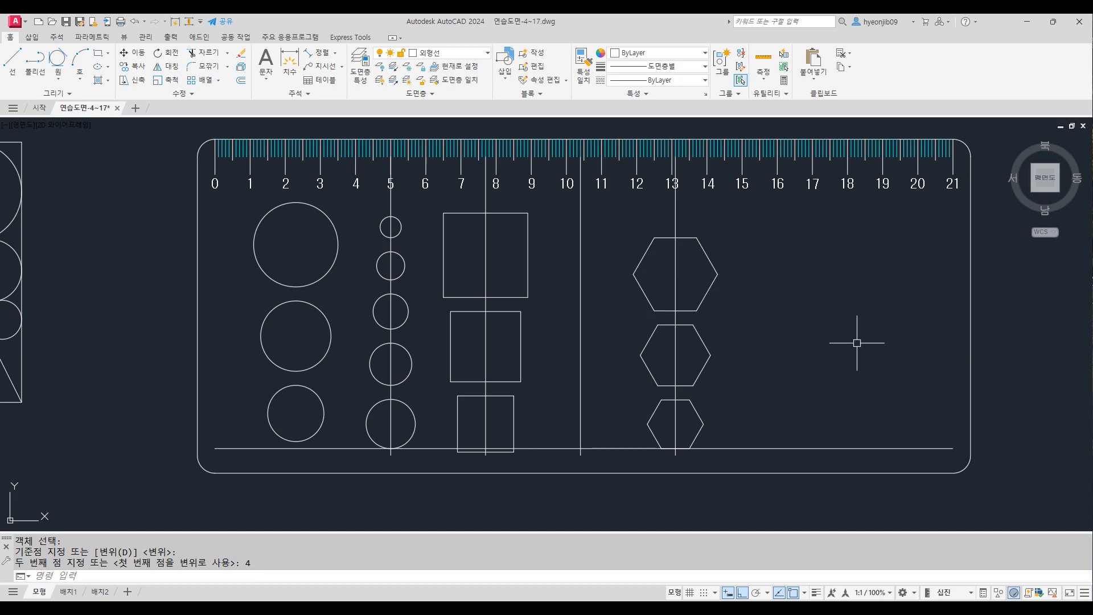
Step: Offset the vertical guide line of the hexagon column 27 to the right
{"action": "type", "text": "o"}
{"action": "key", "text": "Return"}
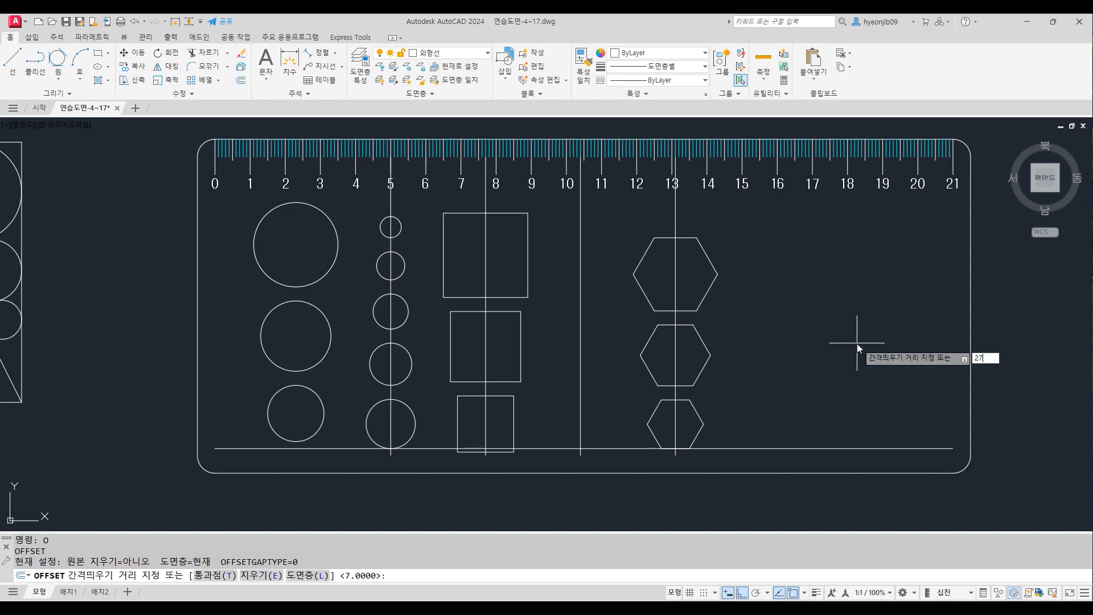
{"action": "type", "text": "27"}
{"action": "key", "text": "Return"}
{"action": "left_click", "coordinate": [675, 281]}
{"action": "left_click", "coordinate": [832, 291]}
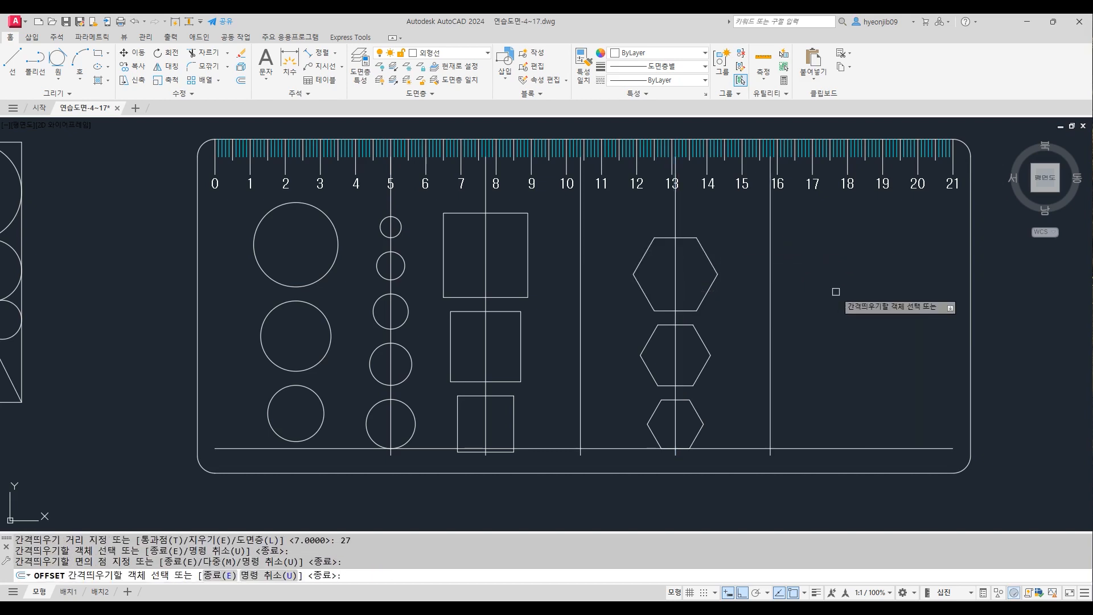
{"action": "key", "text": "Return"}
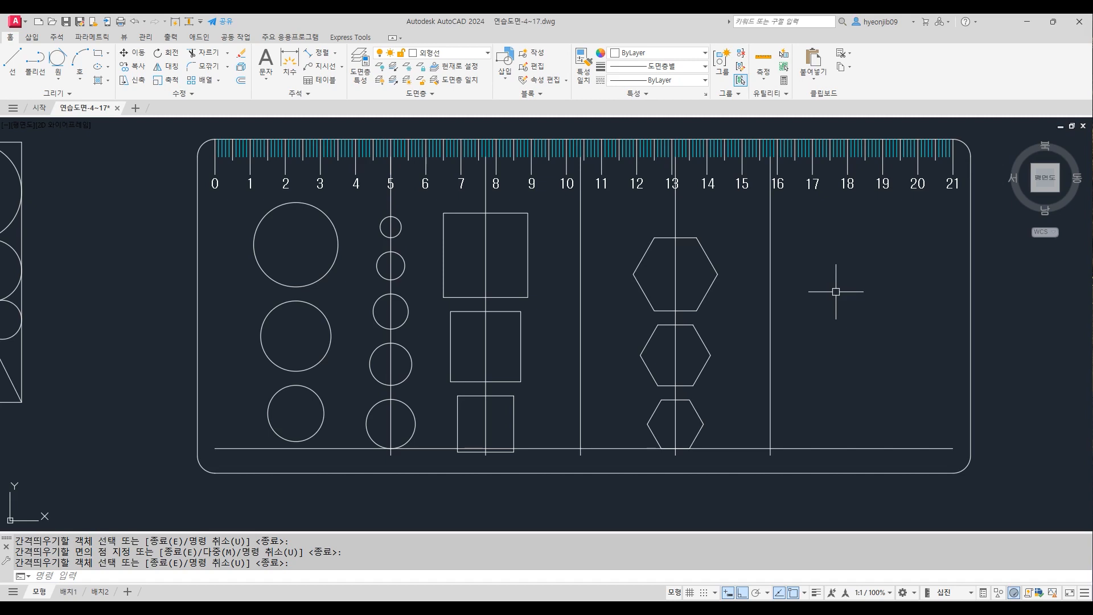
{"action": "middle_click_drag", "start_coordinate": [763, 296], "coordinate": [700, 294]}
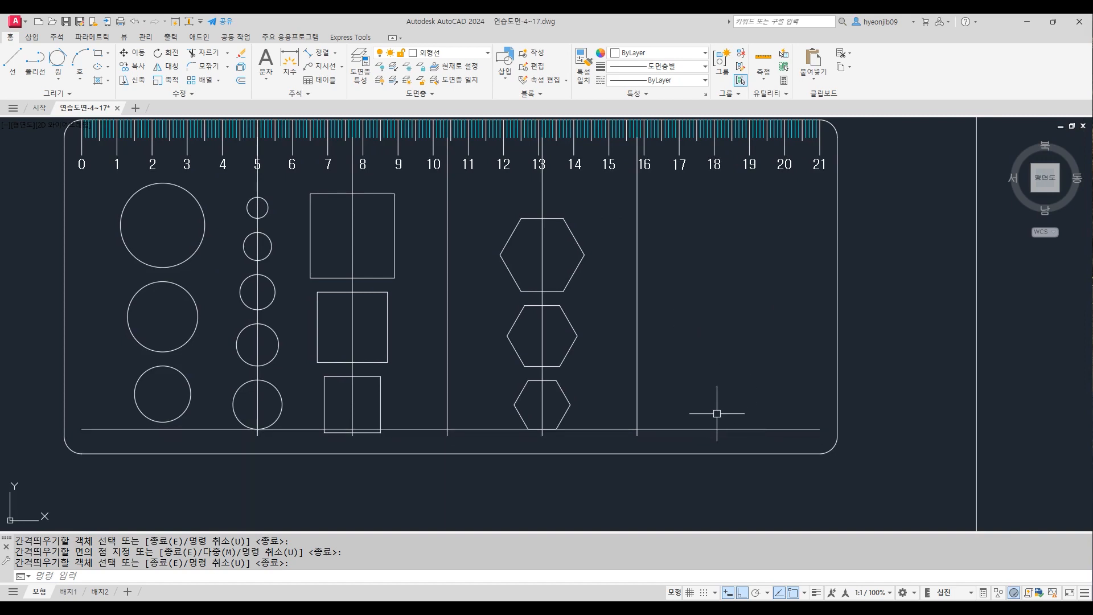
Step: Draw a three-sided polygon by edge, 16 long to the right, starting where the last vertical guide meets the horizontal baseline
{"action": "key", "text": "Return"}
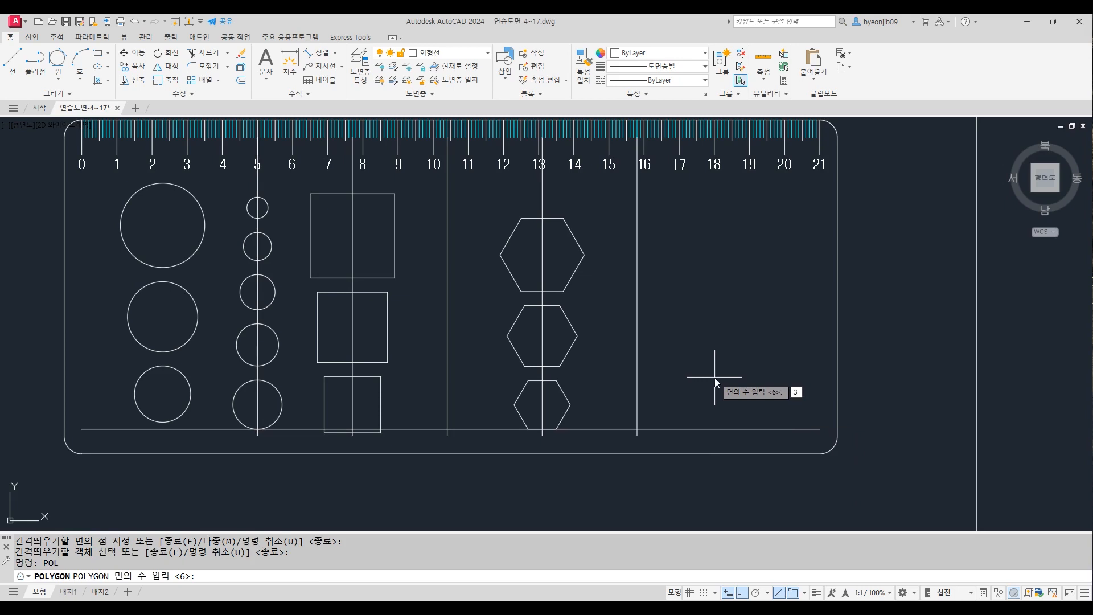
{"action": "key", "text": "Return"}
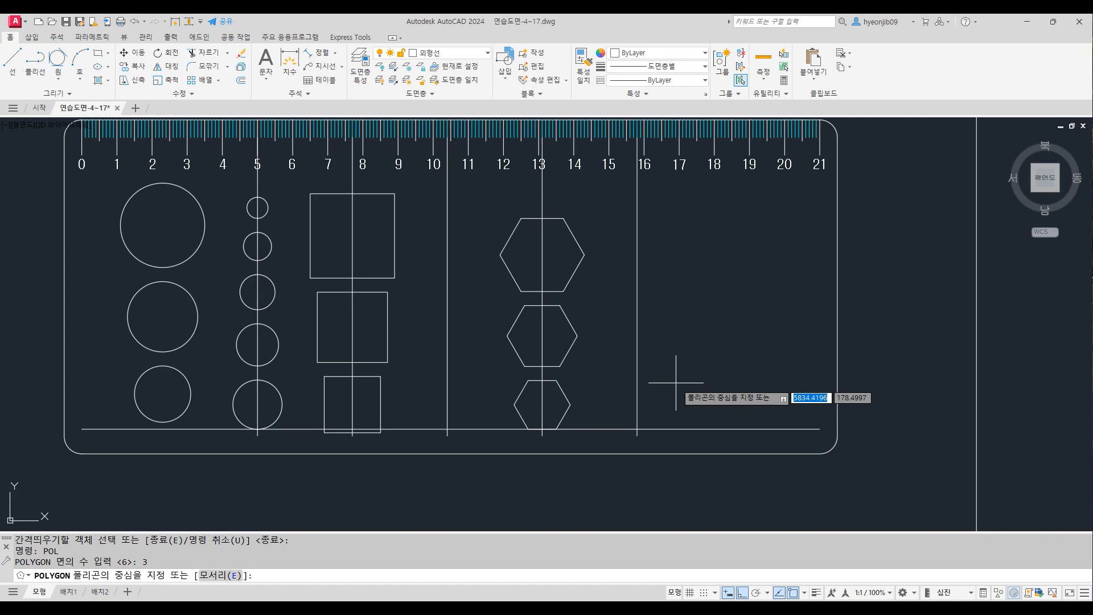
{"action": "left_click", "coordinate": [223, 576]}
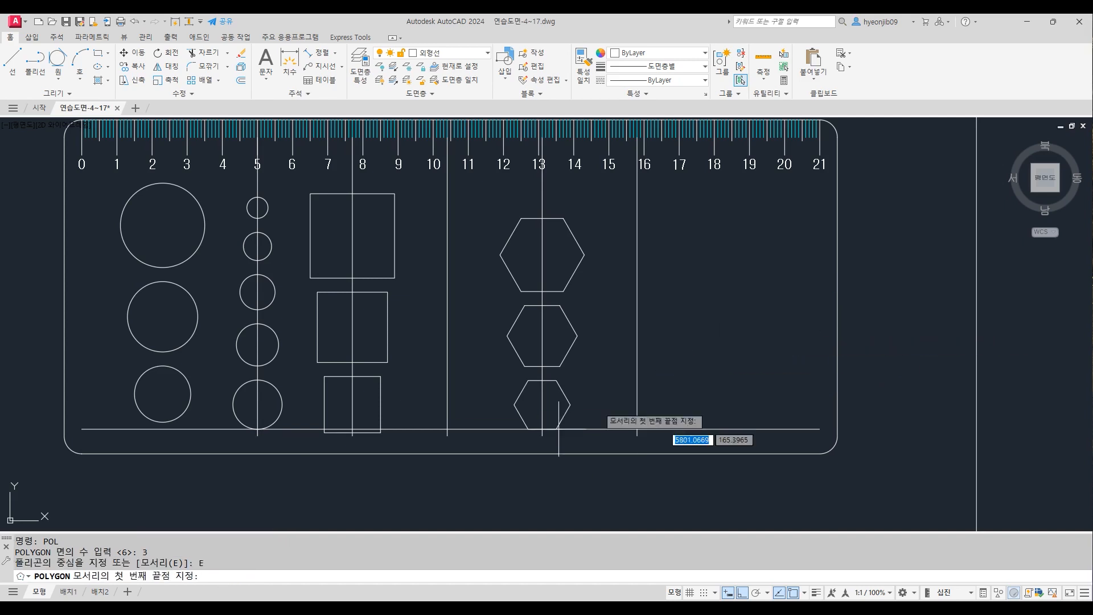
{"action": "left_click", "coordinate": [636, 429]}
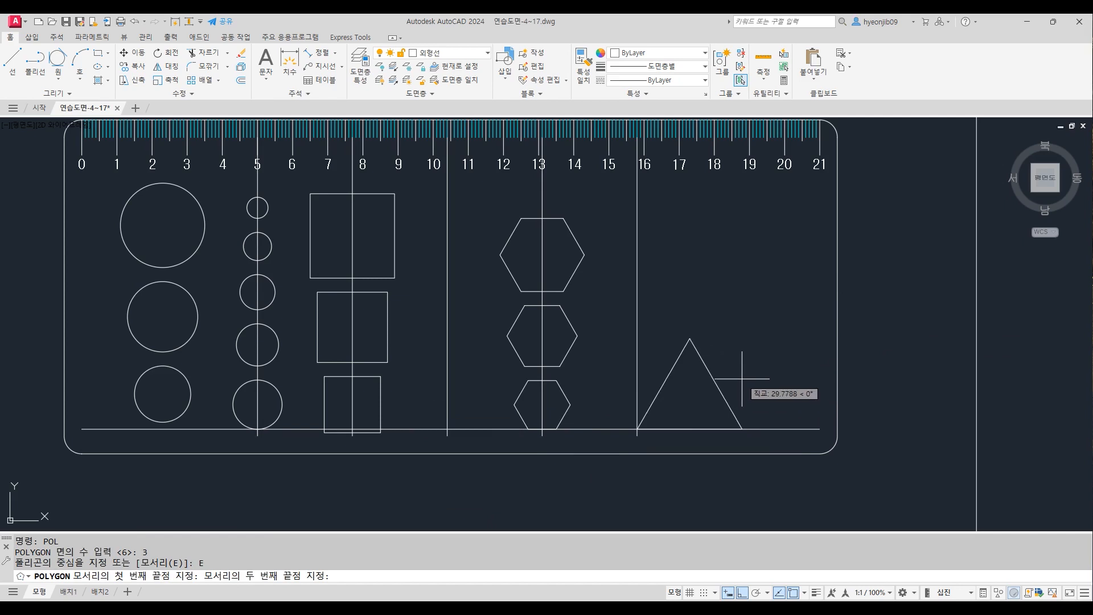
{"action": "type", "text": "16"}
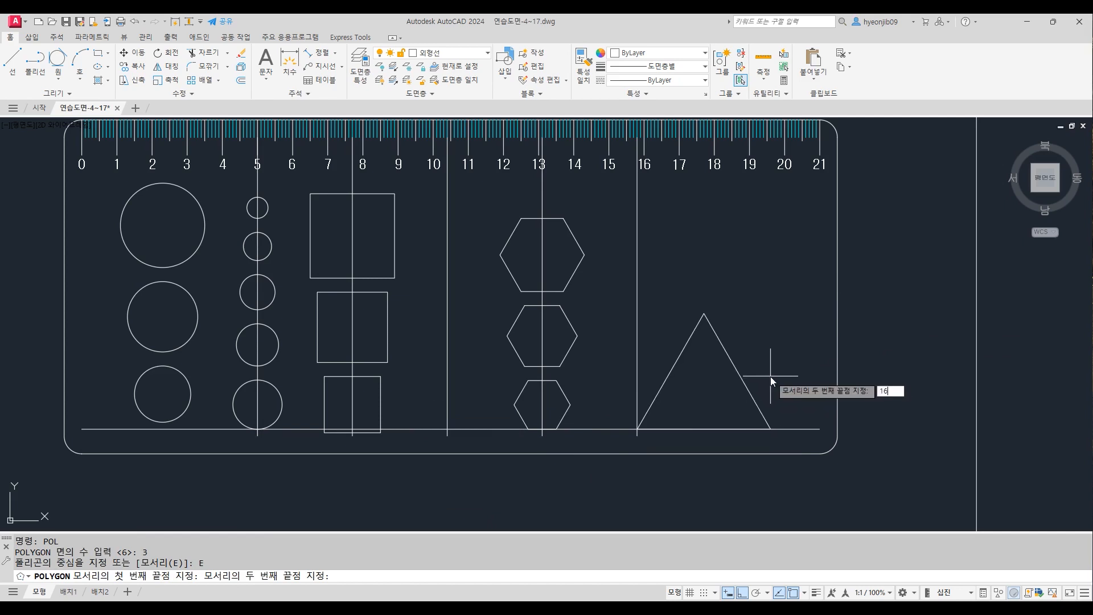
{"action": "key", "text": "Return"}
Step: Move the triangle by its base midpoint onto the intersection of the last vertical guide and the baseline
{"action": "type", "text": "m"}
{"action": "key", "text": "Return"}
{"action": "left_click", "coordinate": [681, 407]}
{"action": "key", "text": "Return"}
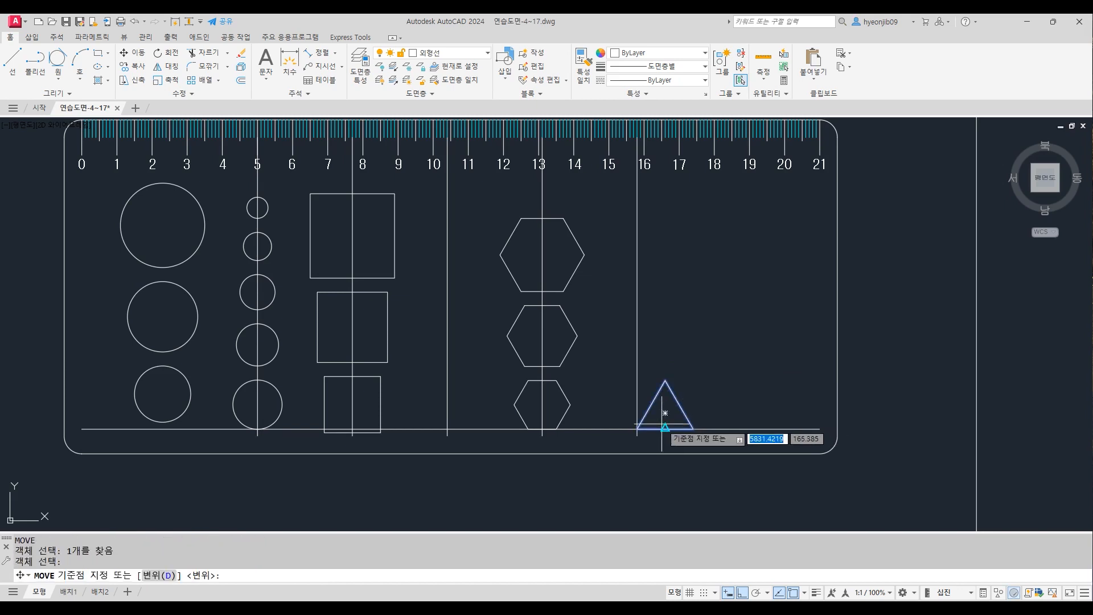
{"action": "left_click", "coordinate": [665, 428]}
{"action": "scroll", "coordinate": [675, 419], "scroll_direction": "up", "scroll_amount": 5}
{"action": "left_click", "coordinate": [556, 435]}
{"action": "scroll", "coordinate": [730, 434], "scroll_direction": "down", "scroll_amount": 2}
{"action": "scroll", "coordinate": [782, 447], "scroll_direction": "down", "scroll_amount": 4}
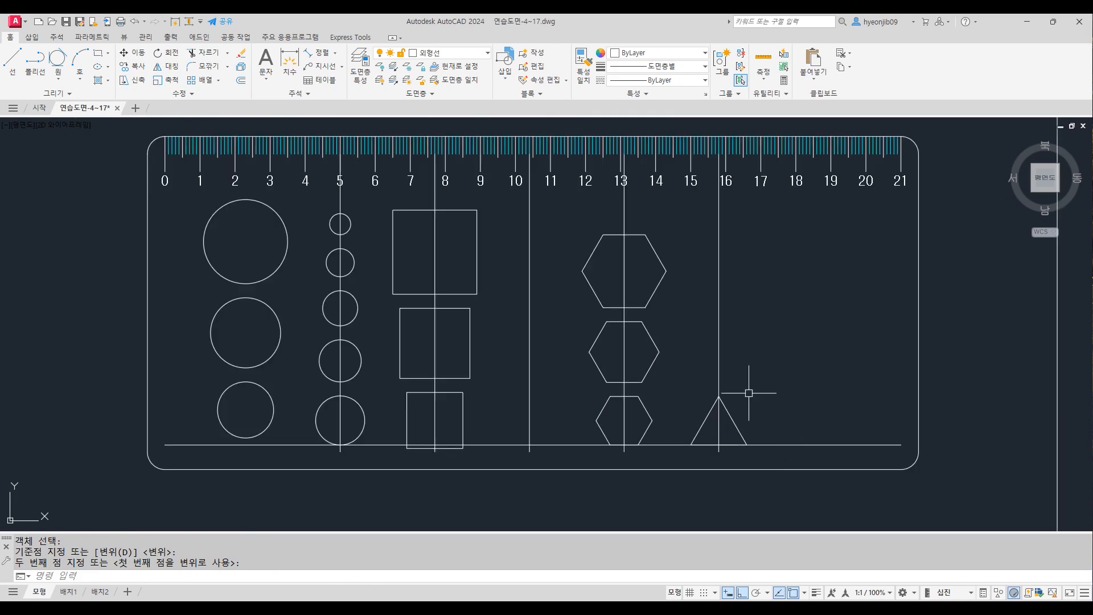
Step: Draw an equilateral triangle by edge with a horizontal side of 20 in the empty area right of the last guide
{"action": "type", "text": "s"}
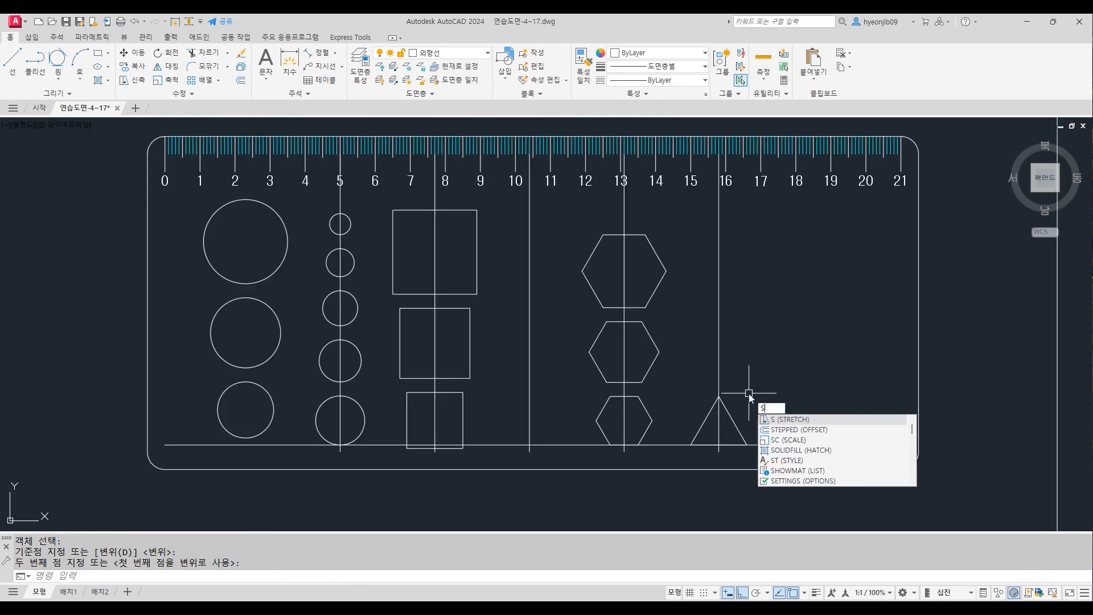
{"action": "key", "text": "Escape"}
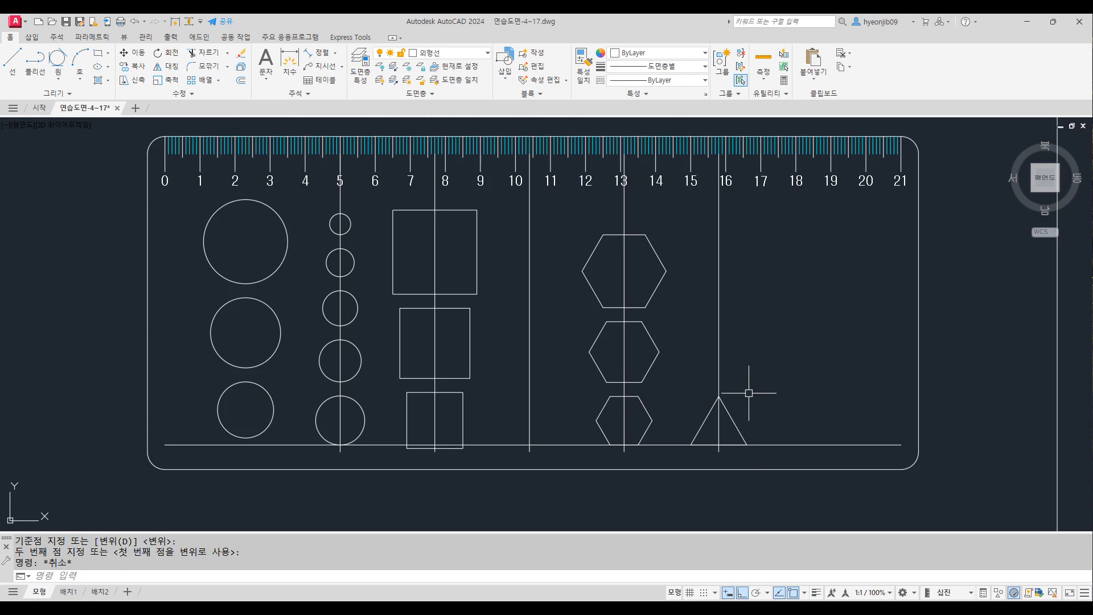
{"action": "type", "text": "POL"}
{"action": "key", "text": "Return"}
{"action": "key", "text": "Return"}
{"action": "type", "text": "E"}
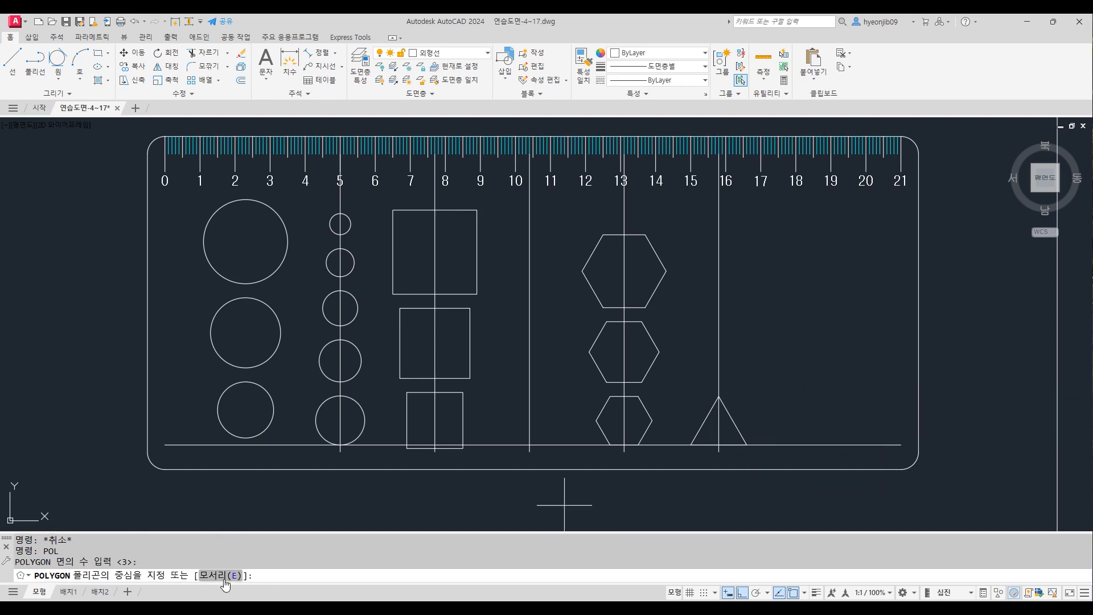
{"action": "key", "text": "Return"}
{"action": "left_click", "coordinate": [764, 376]}
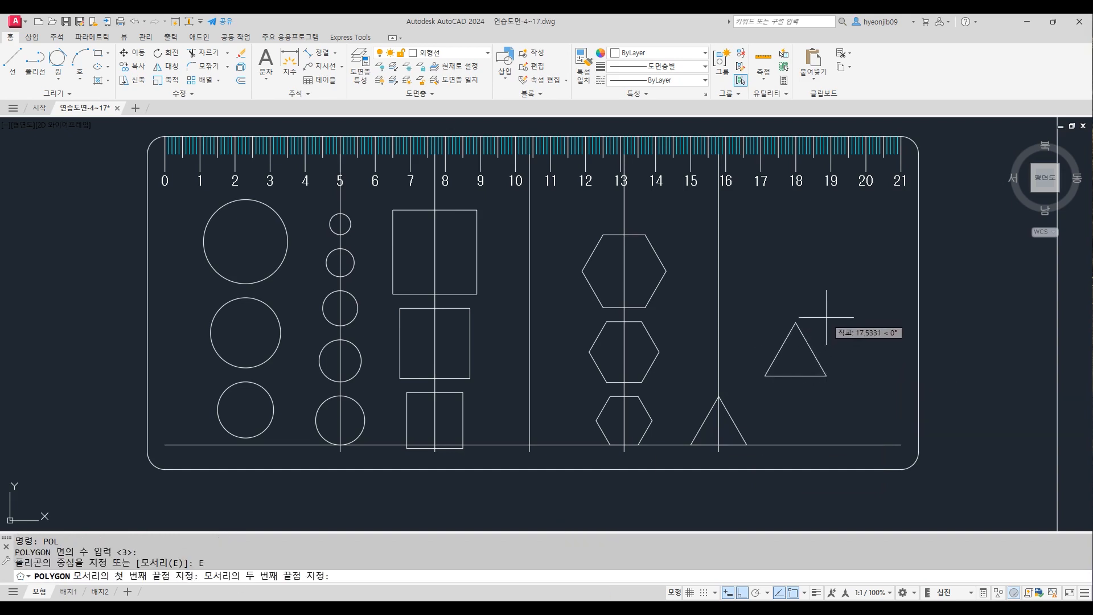
{"action": "type", "text": "20"}
{"action": "key", "text": "Return"}
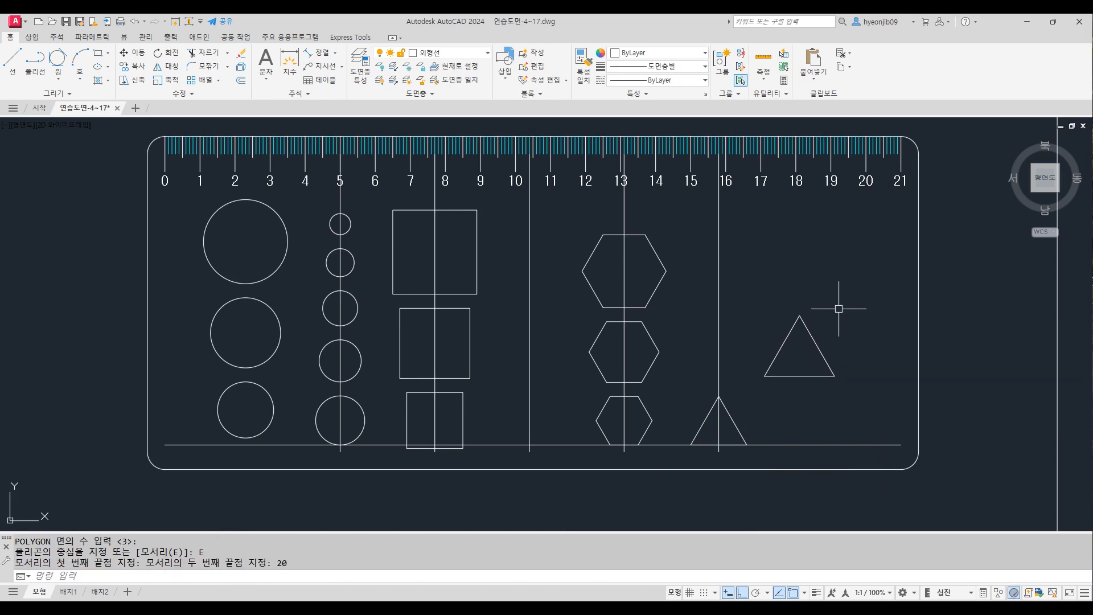
Step: Draw another equilateral triangle by edge with a horizontal side of 24 above the 20-sided one
{"action": "key", "text": "Return"}
{"action": "key", "text": "Return"}
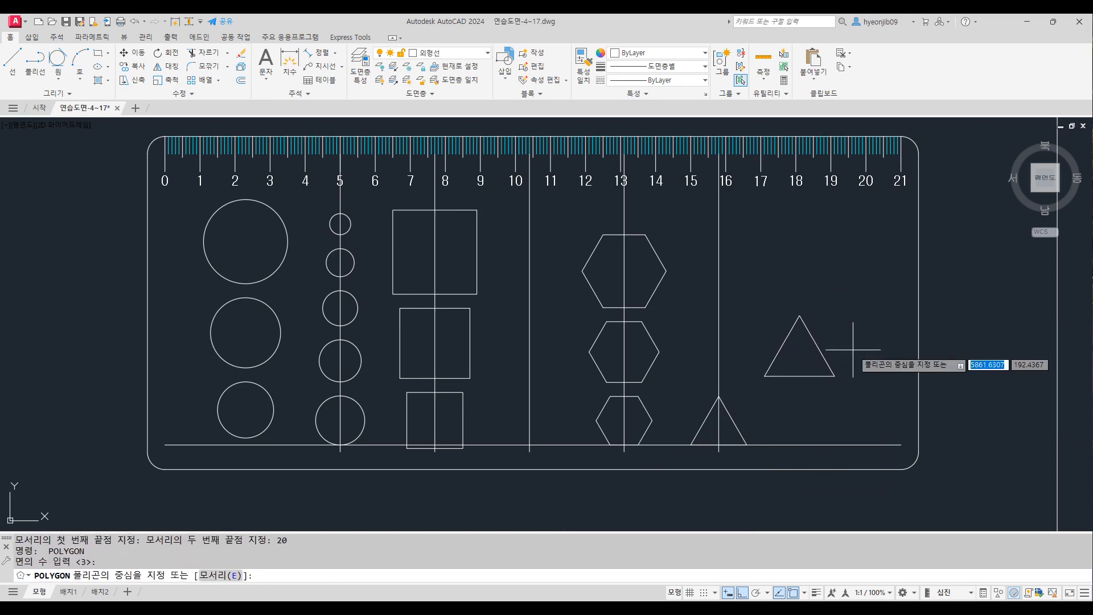
{"action": "left_click", "coordinate": [221, 576]}
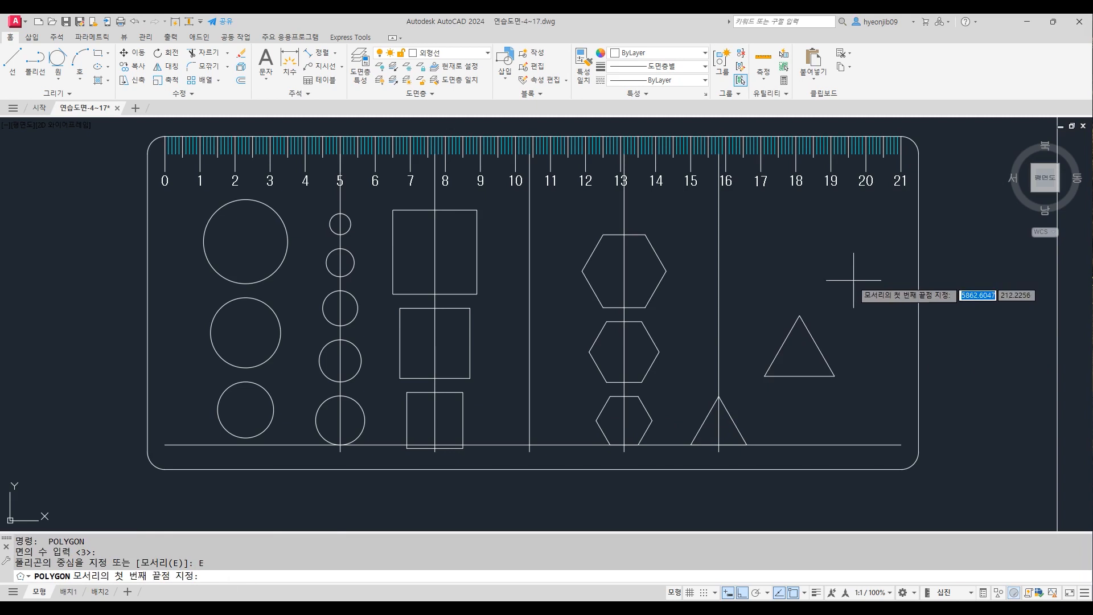
{"action": "left_click", "coordinate": [783, 288]}
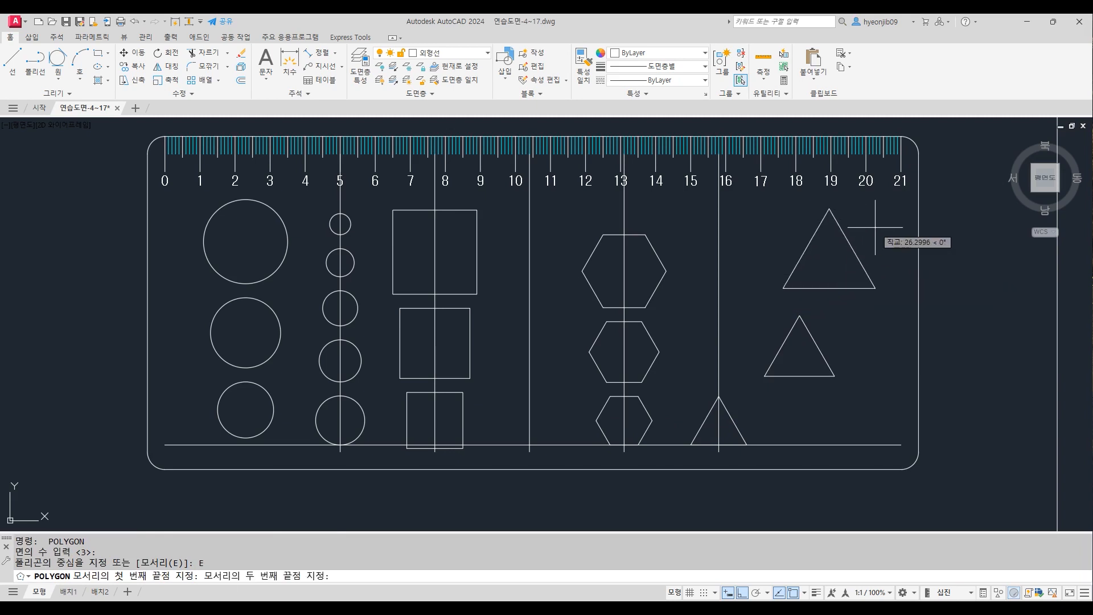
{"action": "type", "text": "24"}
{"action": "key", "text": "Return"}
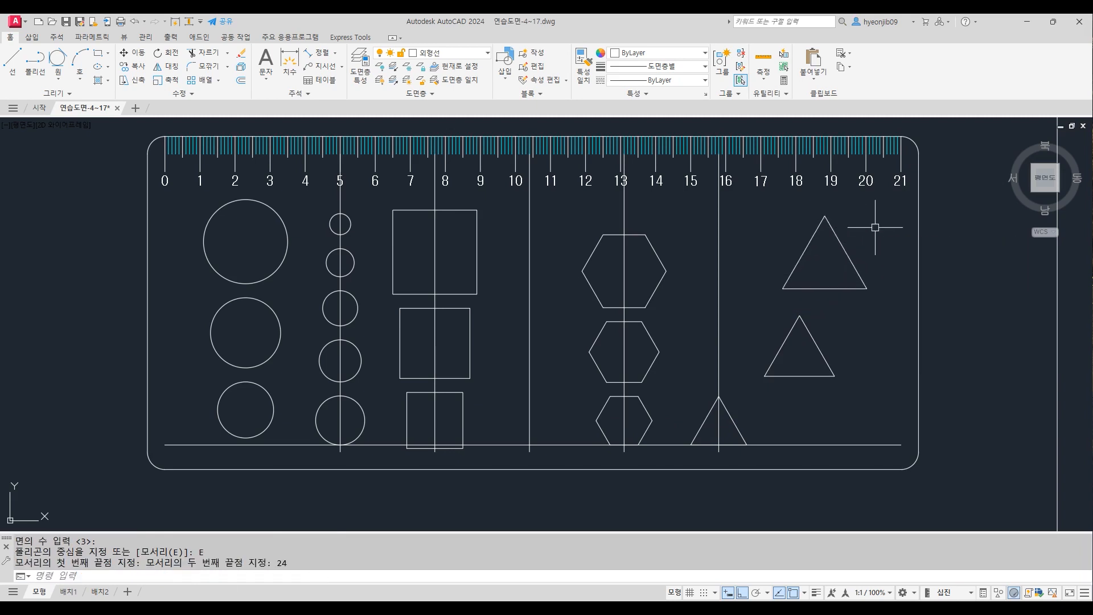
Step: Move the 20-sided triangle by its base midpoint onto the apex of the 16-sided triangle
{"action": "type", "text": "m"}
{"action": "key", "text": "Return"}
{"action": "left_click", "coordinate": [810, 377]}
{"action": "key", "text": "Return"}
{"action": "left_click", "coordinate": [800, 376]}
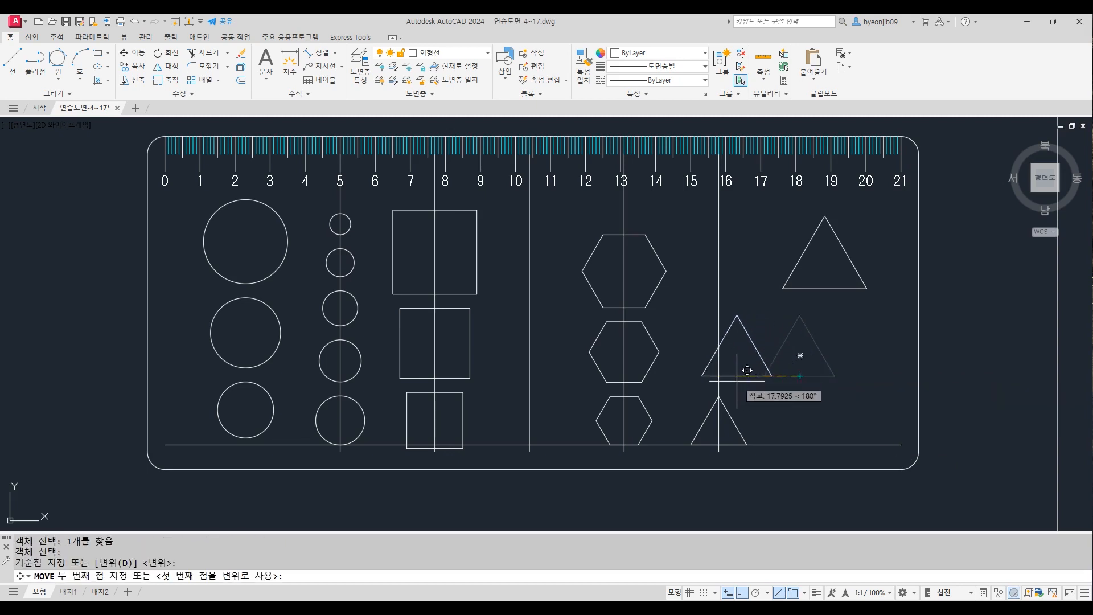
{"action": "left_click", "coordinate": [719, 396]}
Step: Move the 20-sided triangle 4 straight up to leave a gap above the 16-sided triangle
{"action": "key", "text": "Return"}
{"action": "left_click", "coordinate": [741, 397]}
{"action": "key", "text": "Return"}
{"action": "left_click", "coordinate": [818, 398]}
{"action": "type", "text": "4"}
{"action": "key", "text": "Return"}
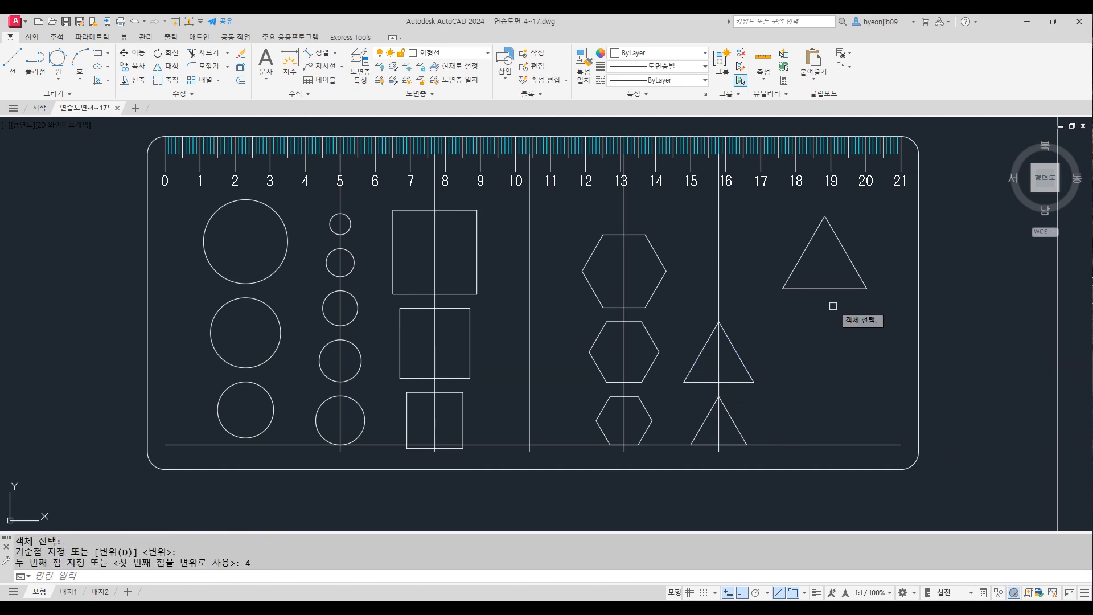
Step: Move the 24-sided triangle by its base midpoint onto the apex of the 20-sided triangle
{"action": "key", "text": "Return"}
{"action": "left_click", "coordinate": [836, 289]}
{"action": "key", "text": "Return"}
{"action": "left_click", "coordinate": [825, 288]}
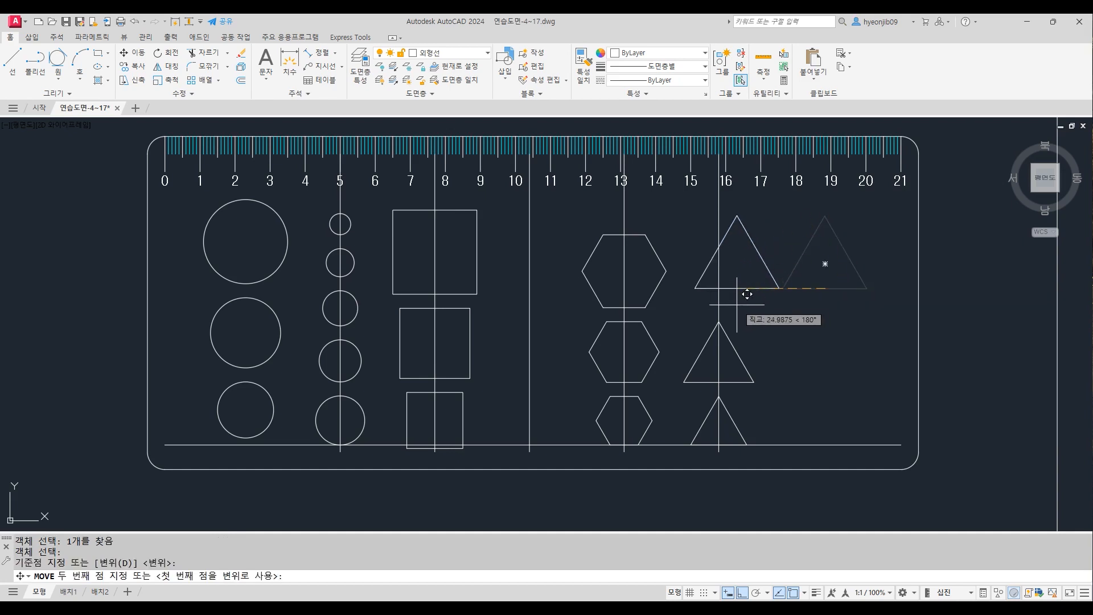
{"action": "left_click", "coordinate": [718, 321]}
Step: Move the 24-sided triangle 4 straight up to leave a gap above the 20-sided triangle
{"action": "key", "text": "Return"}
{"action": "left_click", "coordinate": [745, 323]}
{"action": "key", "text": "Return"}
{"action": "left_click", "coordinate": [811, 352]}
{"action": "type", "text": "4"}
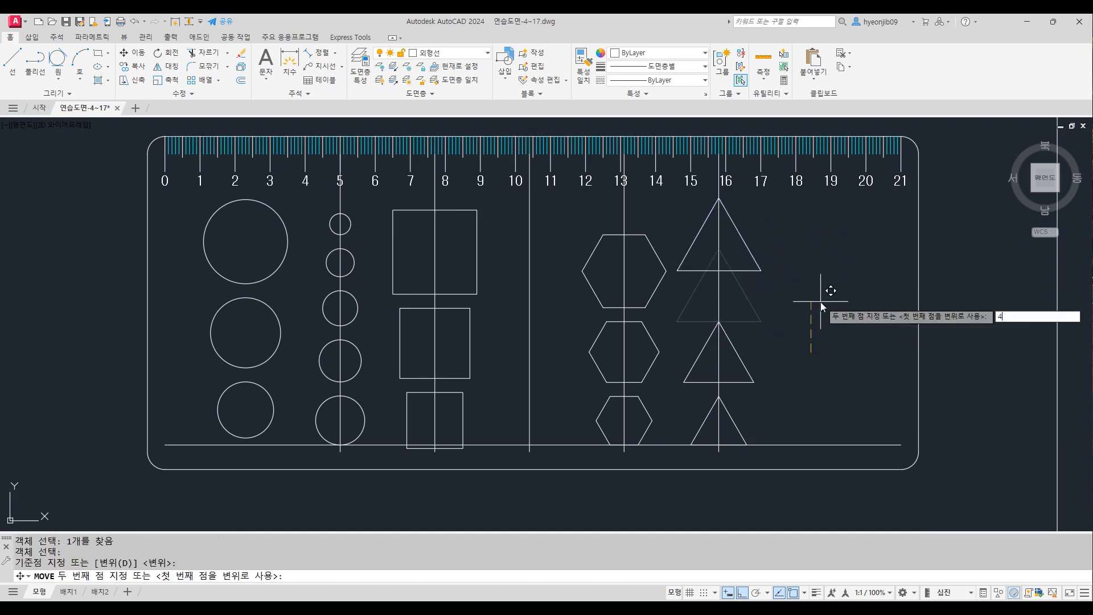
{"action": "key", "text": "Return"}
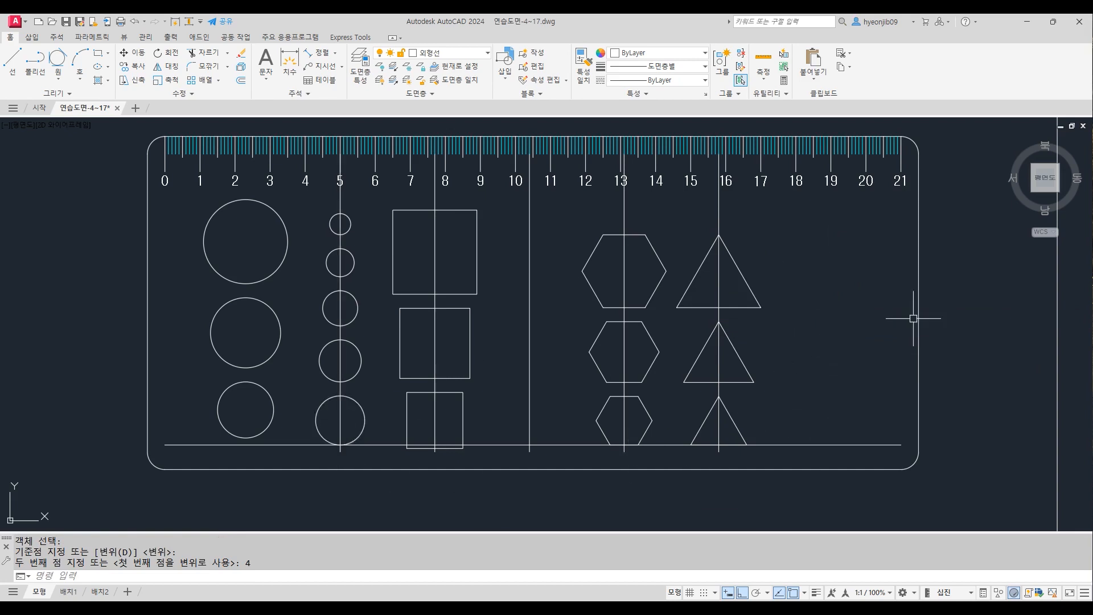
{"action": "middle_click_drag", "start_coordinate": [950, 482], "coordinate": [900, 478]}
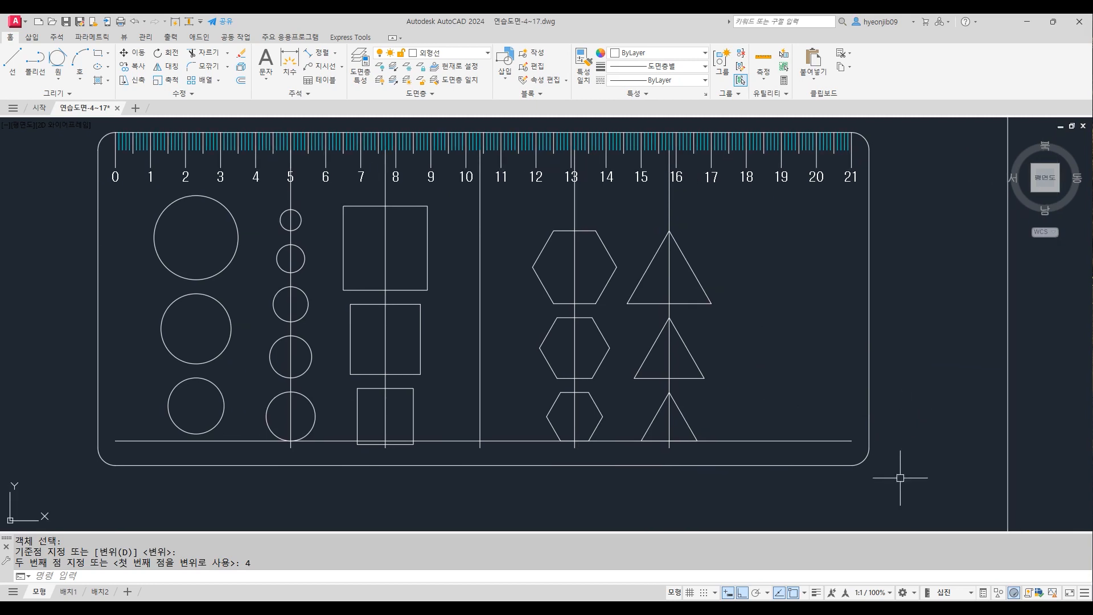
{"action": "left_click", "coordinate": [804, 593]}
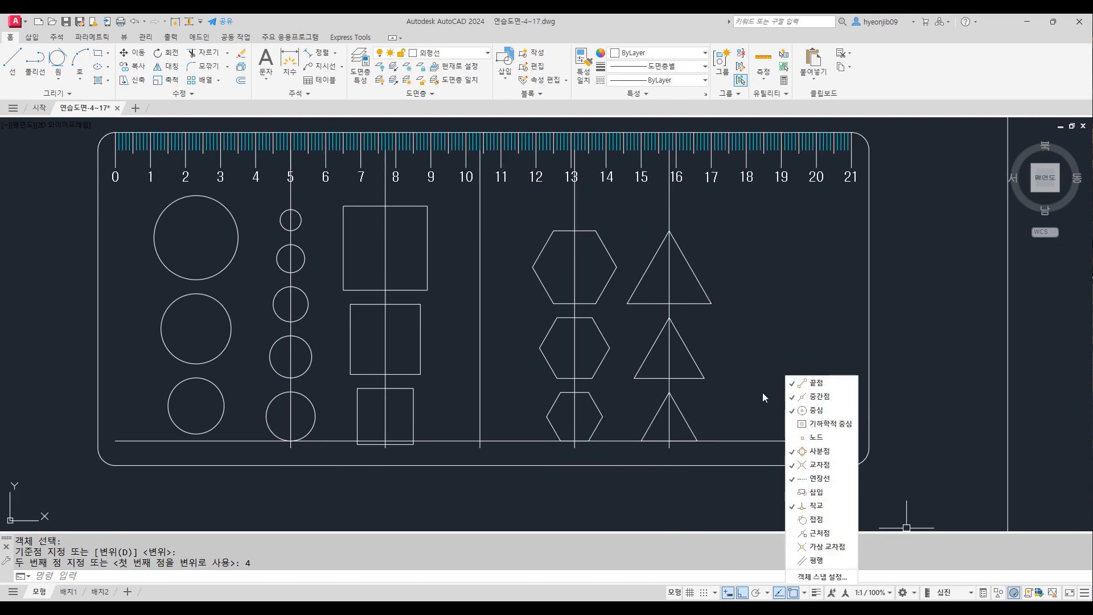
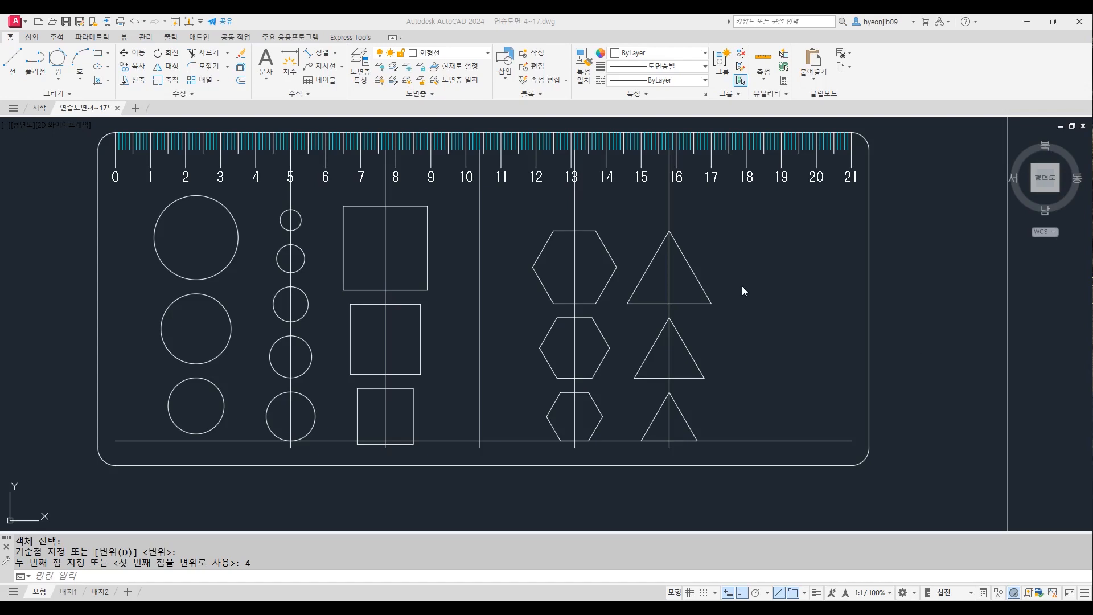
Step: Offset the vertical guide line of the triangle column 27 to the right
{"action": "type", "text": "o"}
{"action": "key", "text": "Return"}
{"action": "type", "text": "27"}
{"action": "key", "text": "Return"}
{"action": "left_click", "coordinate": [669, 217]}
{"action": "left_click", "coordinate": [772, 242]}
{"action": "key", "text": "Return"}
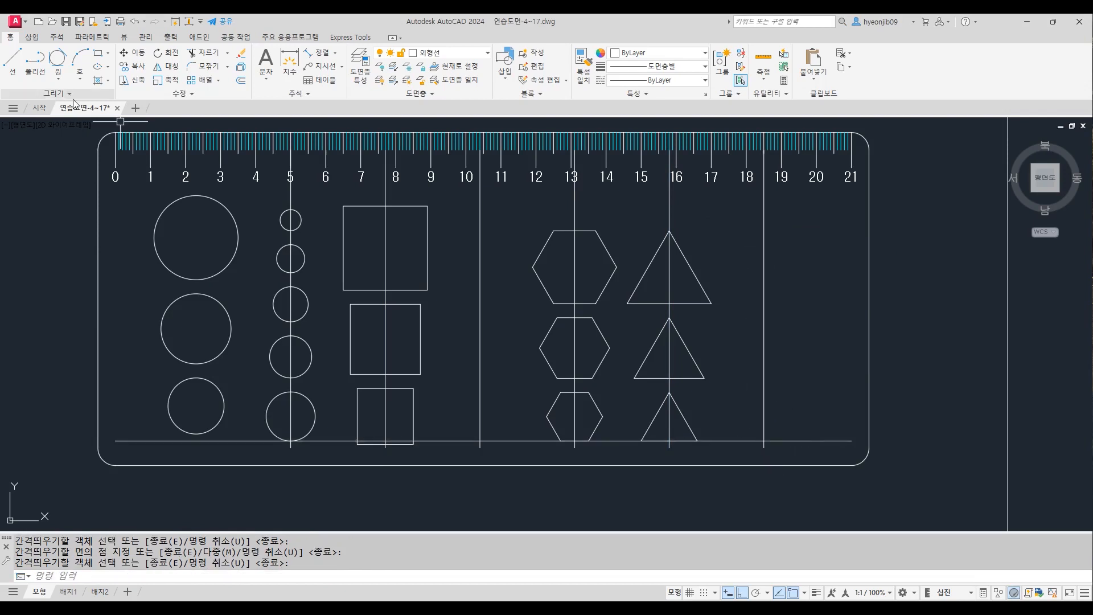
Step: Draw an axis-endpoint ellipse upward from the new guide's intersection with the baseline, with a vertical axis of 7 and a horizontal half-axis of 7
{"action": "left_click", "coordinate": [109, 68]}
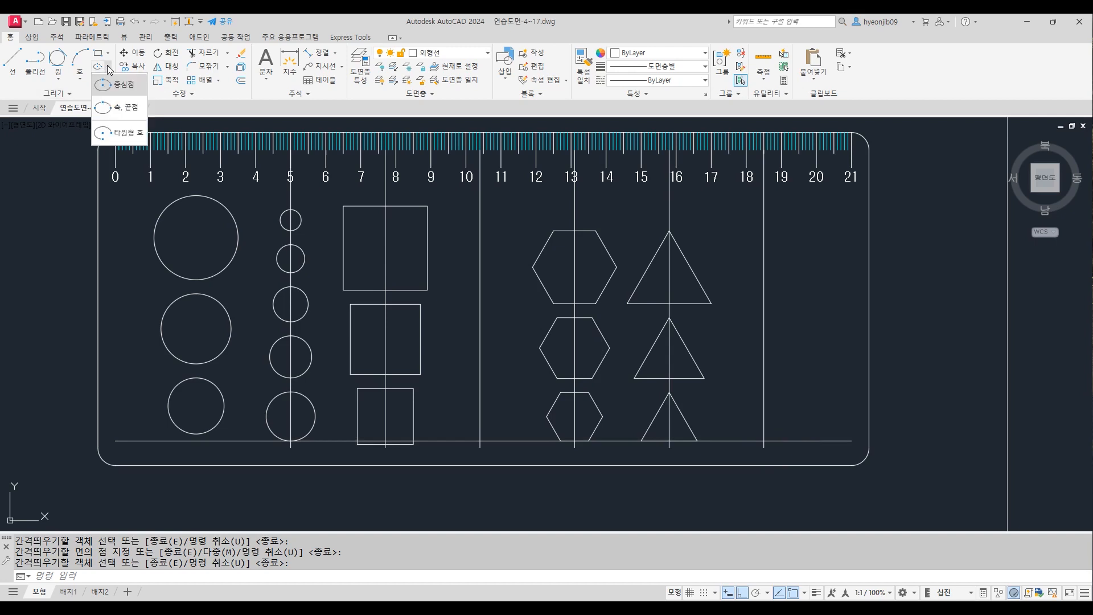
{"action": "left_click", "coordinate": [112, 109]}
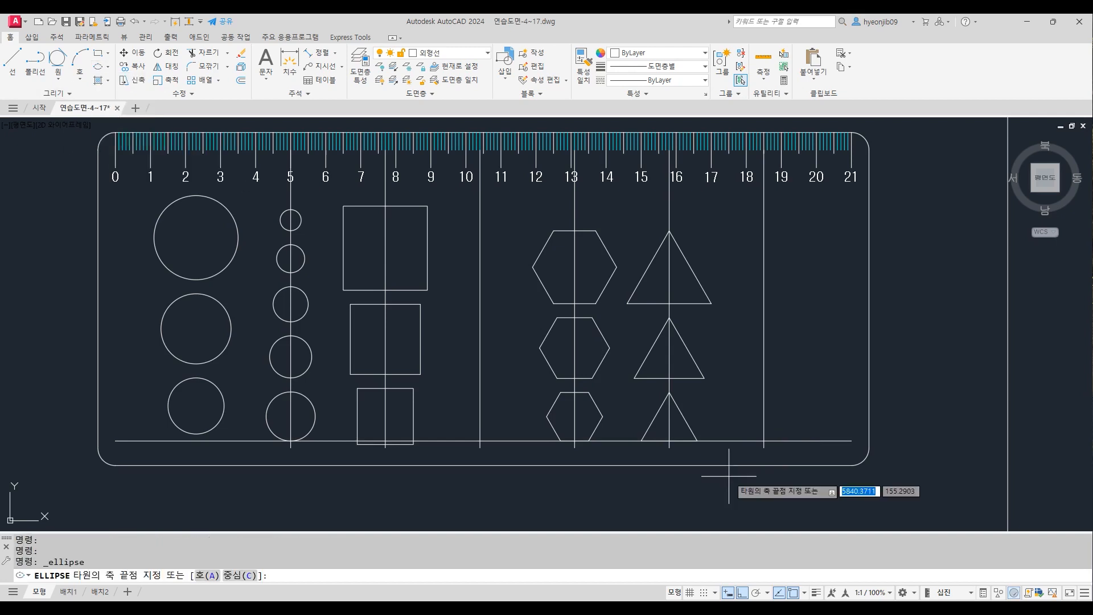
{"action": "left_click", "coordinate": [764, 441]}
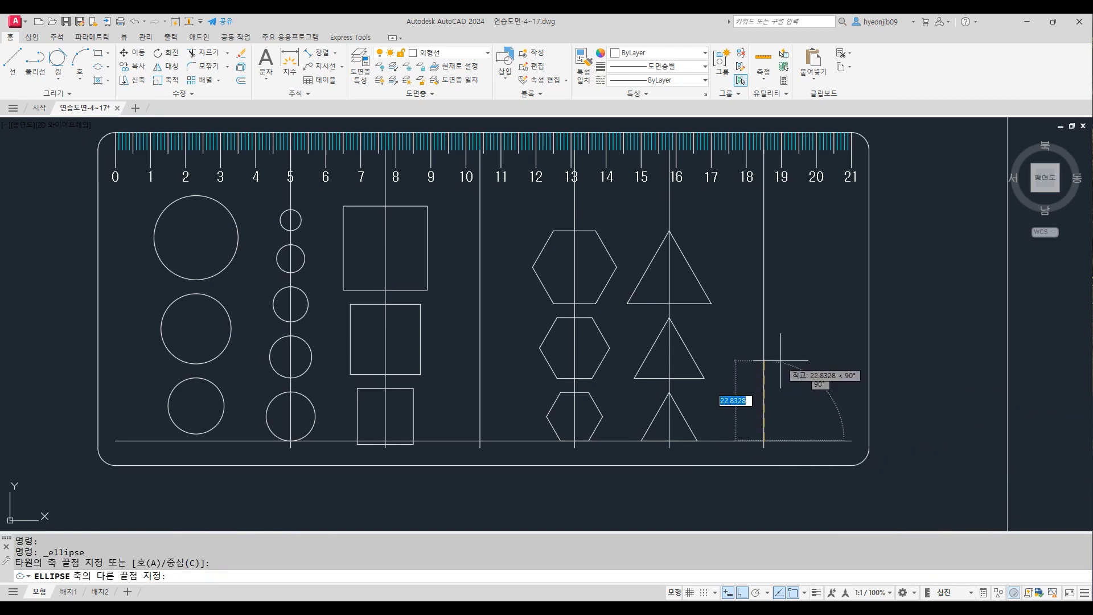
{"action": "type", "text": "7"}
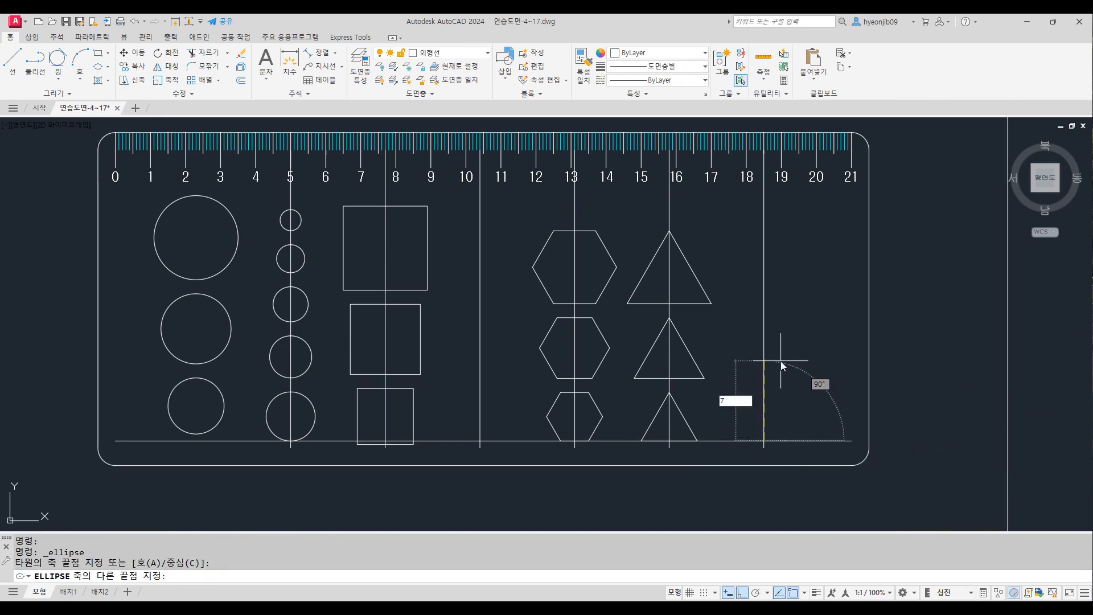
{"action": "key", "text": "Return"}
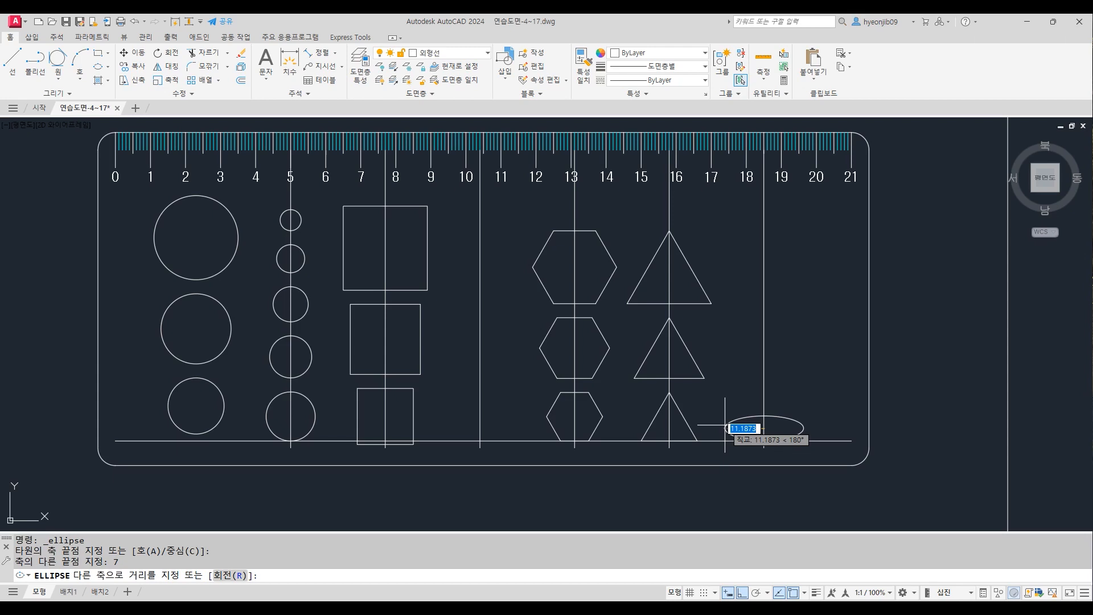
{"action": "type", "text": "7"}
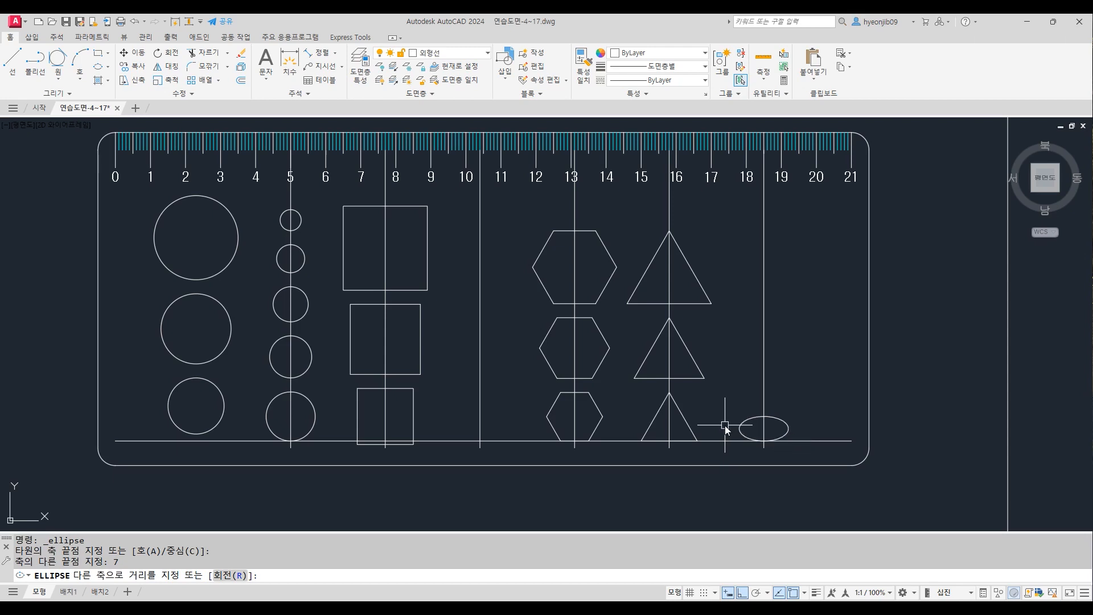
{"action": "key", "text": "Return"}
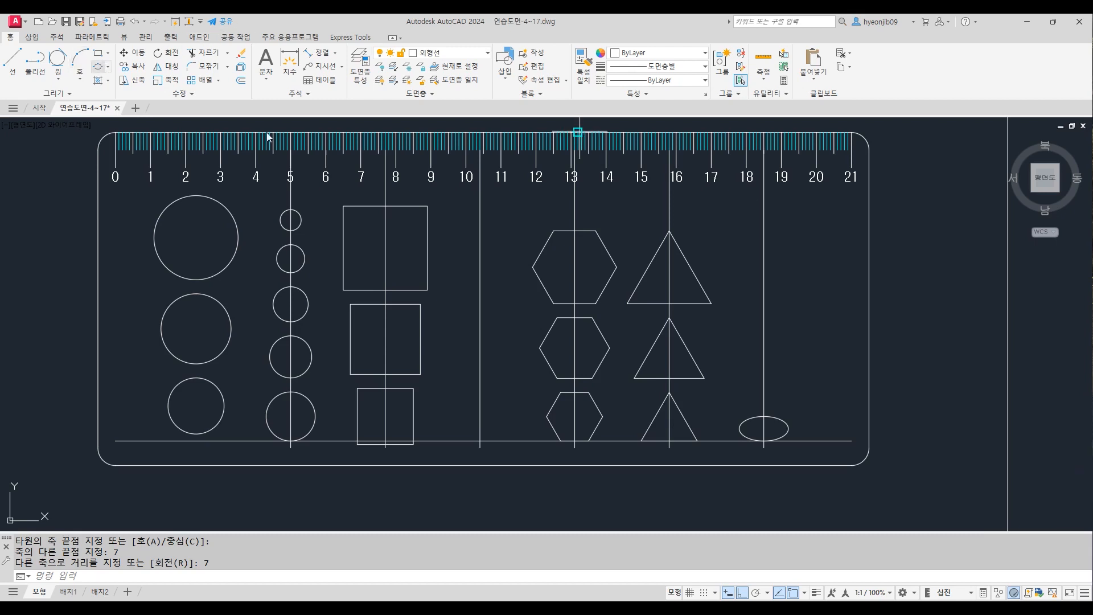
Step: Draw a second ellipse upward from the first ellipse's top quadrant, with a vertical axis of 8 and a horizontal half-axis of 8
{"action": "key", "text": "Return"}
{"action": "left_click", "coordinate": [764, 416]}
{"action": "type", "text": "8"}
{"action": "key", "text": "Return"}
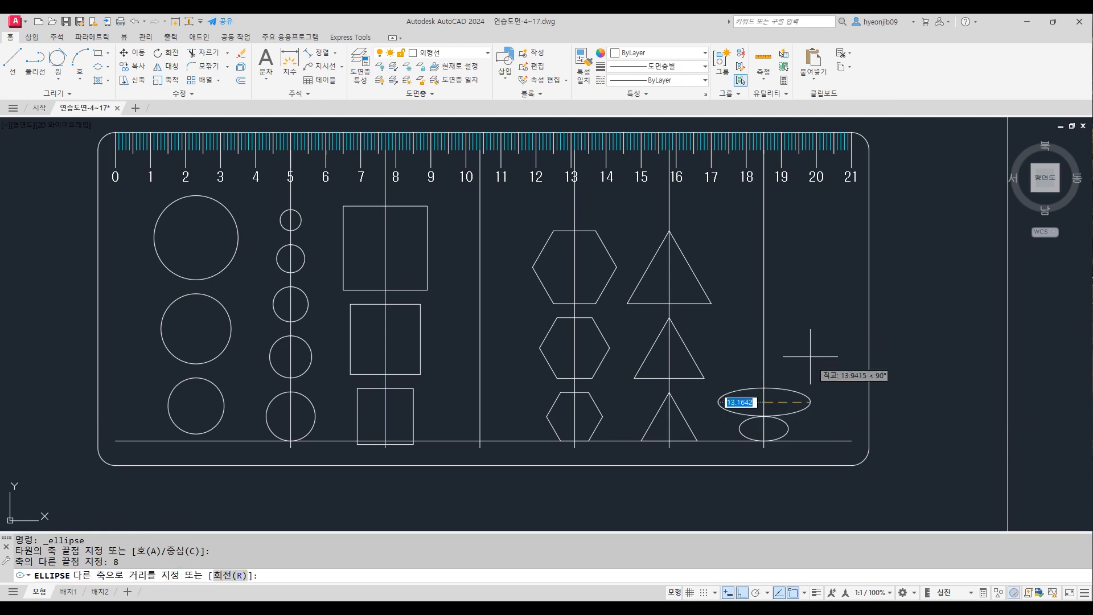
{"action": "type", "text": "8"}
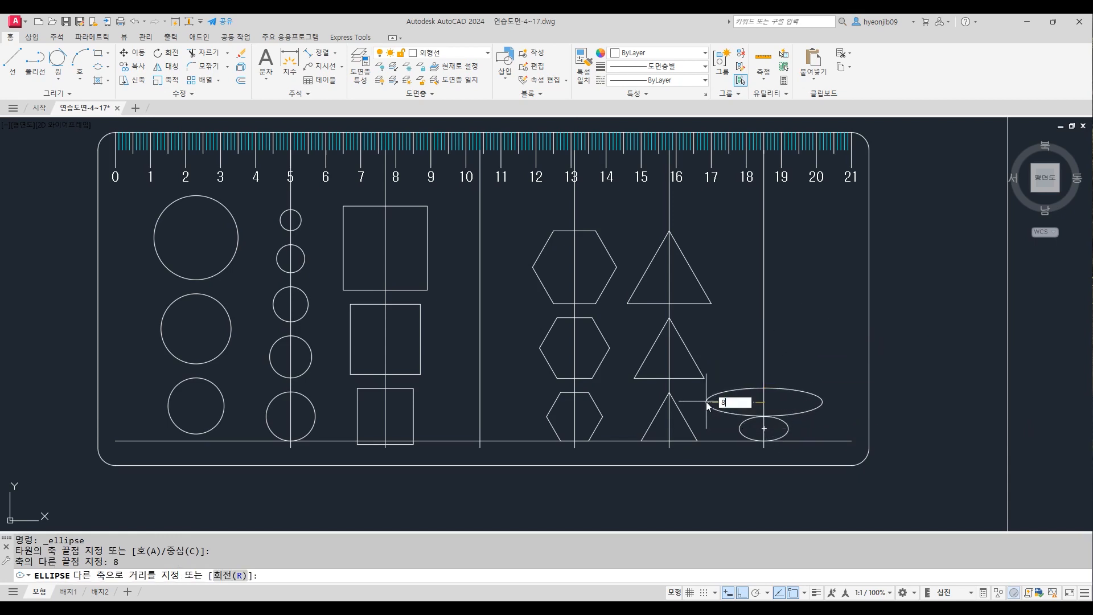
{"action": "key", "text": "Return"}
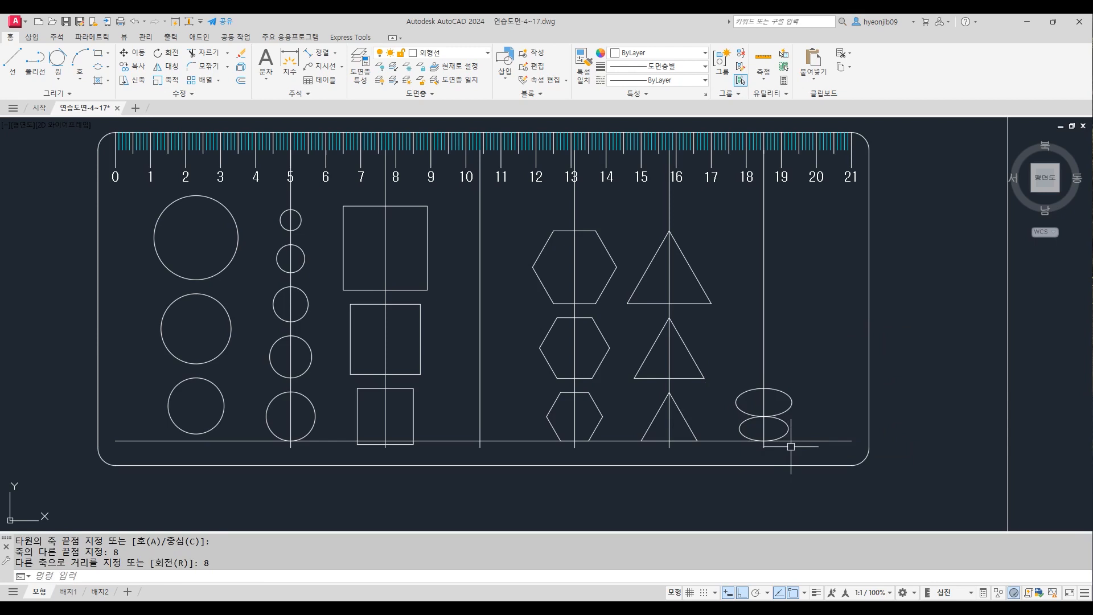
Step: Move the second ellipse 4 straight up to leave a gap above the lowest ellipse
{"action": "type", "text": "M"}
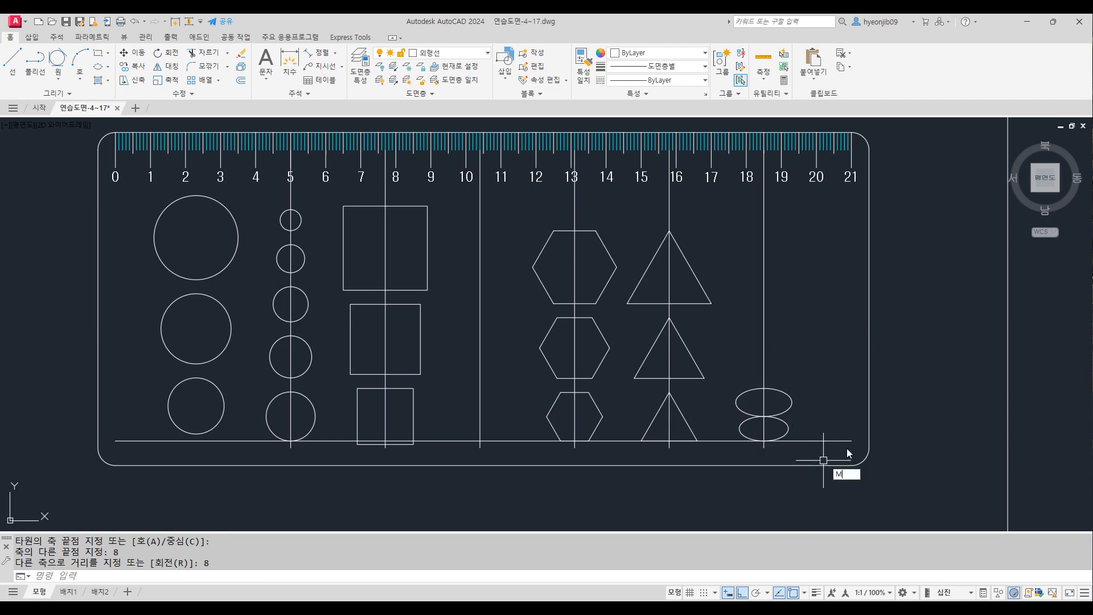
{"action": "key", "text": "Return"}
{"action": "left_click", "coordinate": [787, 395]}
{"action": "key", "text": "Return"}
{"action": "left_click", "coordinate": [822, 411]}
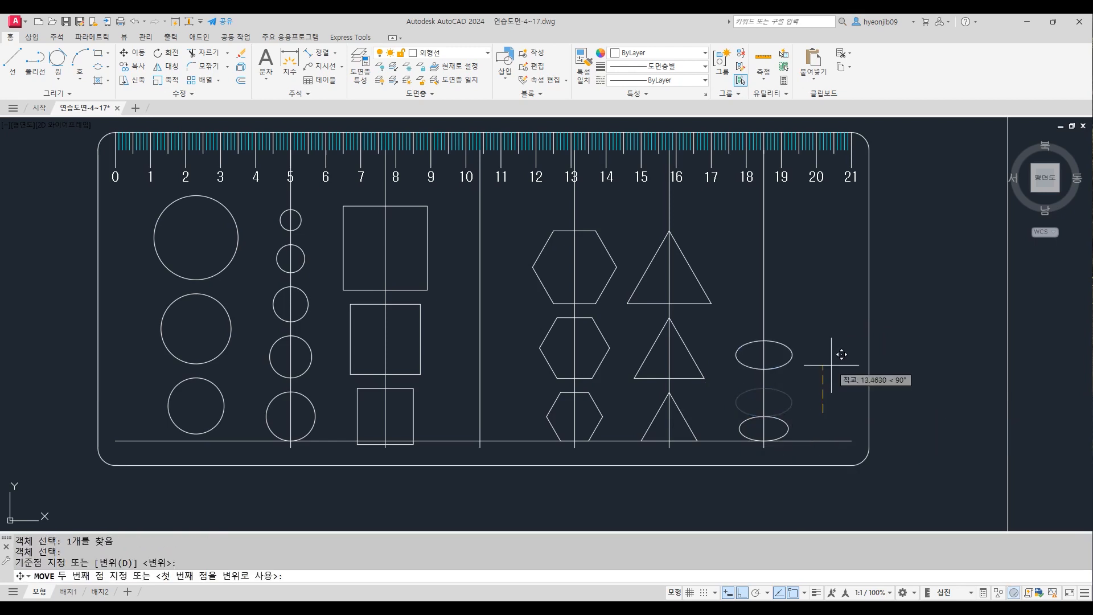
{"action": "type", "text": "4"}
{"action": "key", "text": "Return"}
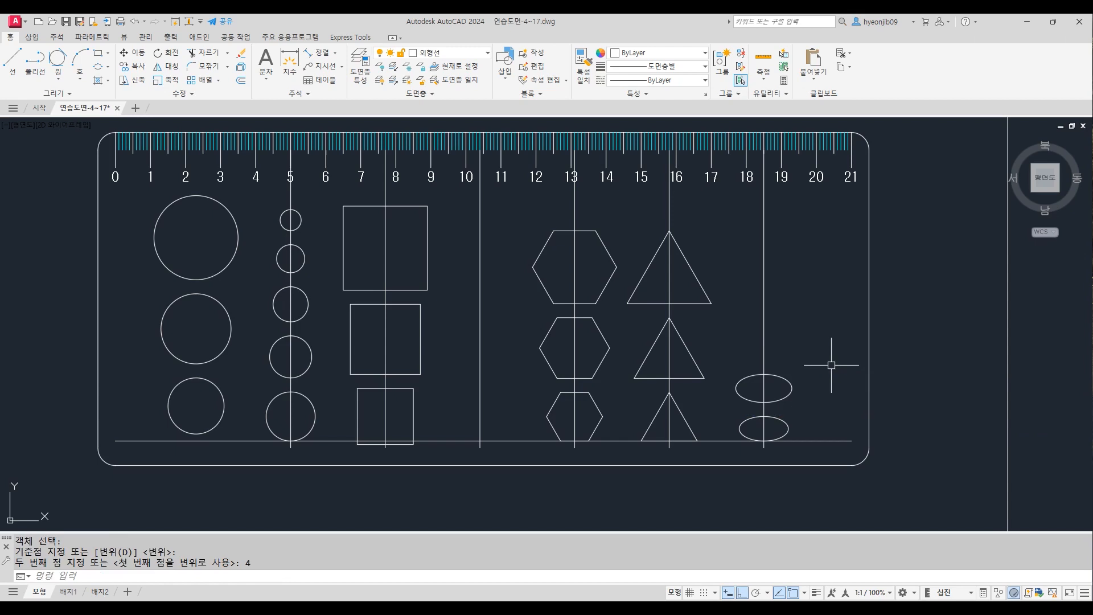
Step: Draw a third ellipse upward from the second ellipse's top quadrant, with a vertical axis of 10 and a horizontal half-axis of 10
{"action": "left_click", "coordinate": [100, 73]}
{"action": "left_click", "coordinate": [763, 374]}
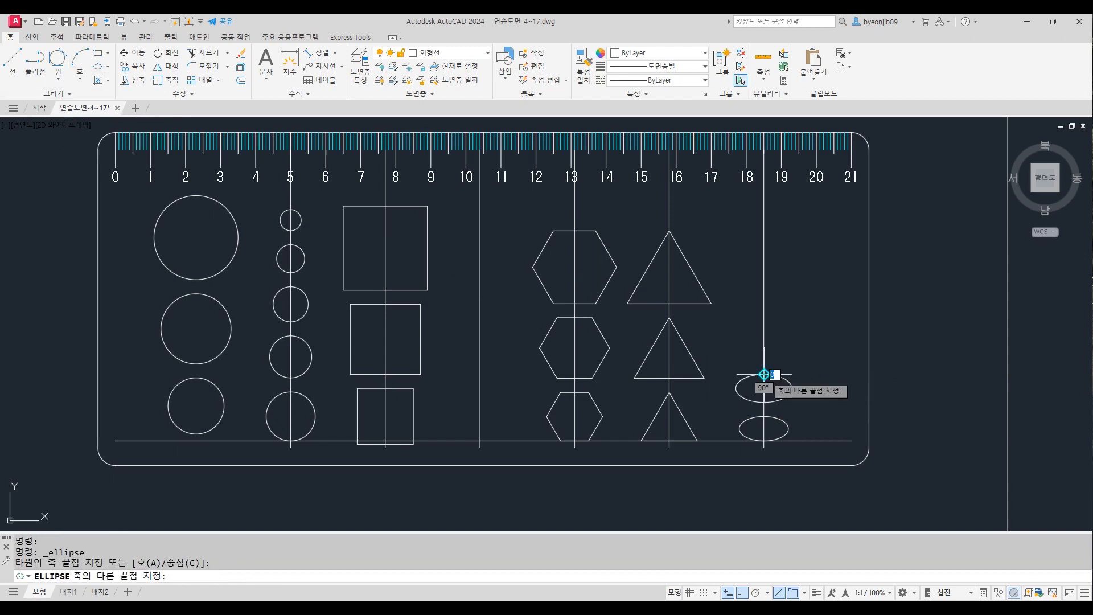
{"action": "type", "text": "1"}
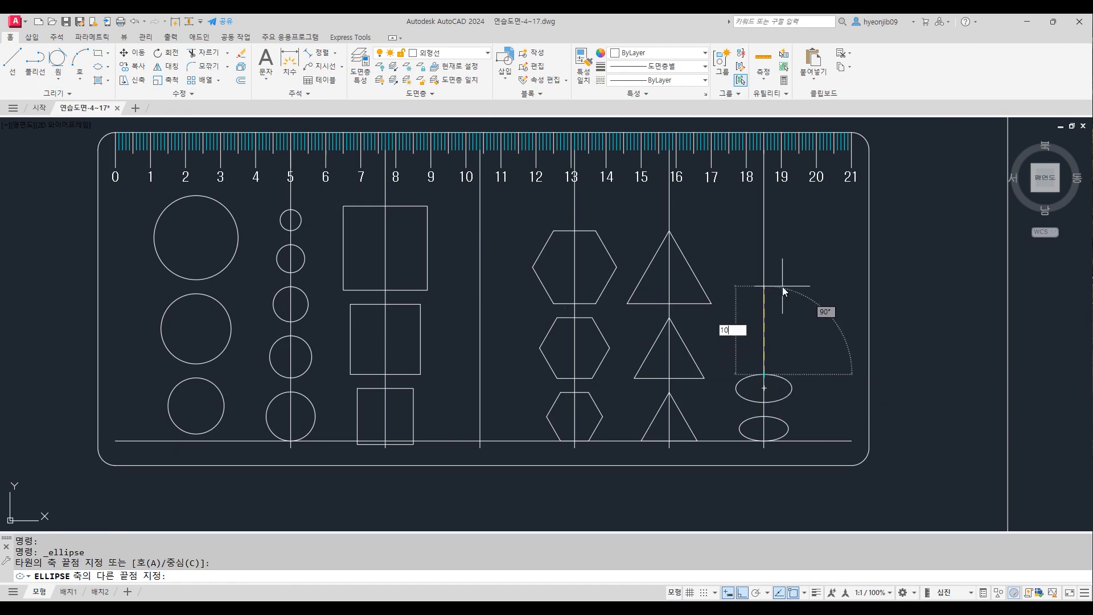
{"action": "key", "text": "Return"}
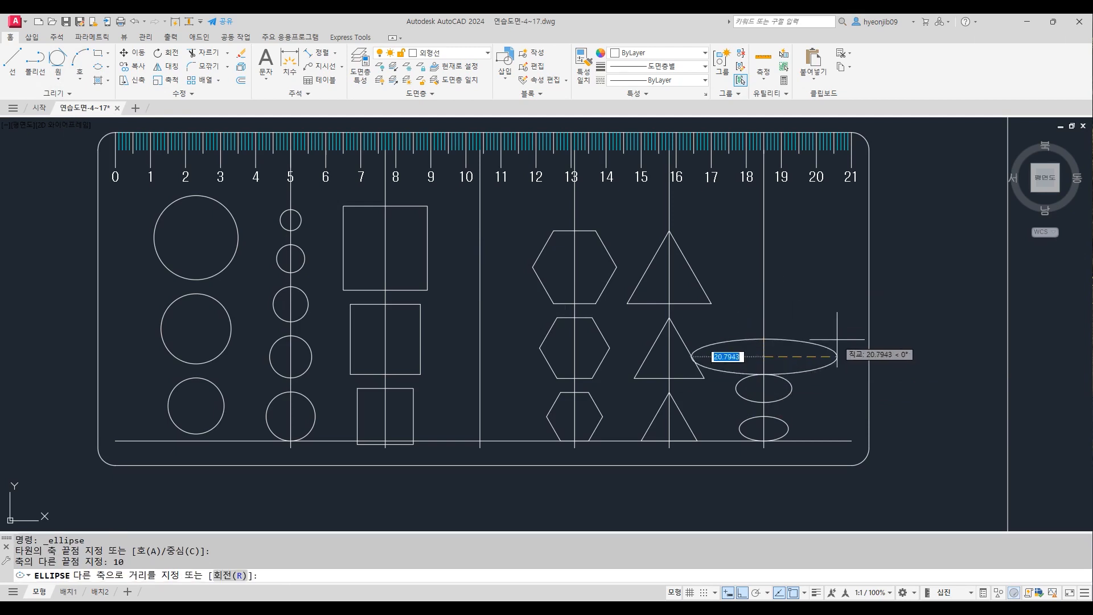
{"action": "type", "text": "10"}
{"action": "key", "text": "Return"}
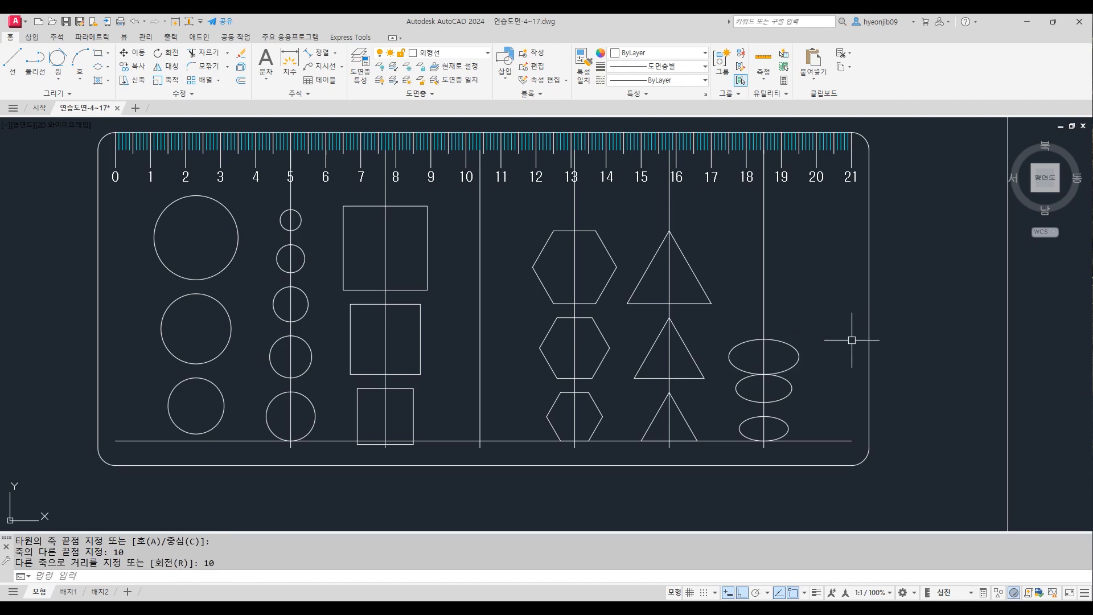
Step: Move the third ellipse 4 straight up to leave a gap above the second ellipse
{"action": "type", "text": "m"}
{"action": "key", "text": "Return"}
{"action": "left_click", "coordinate": [799, 356]}
{"action": "key", "text": "Return"}
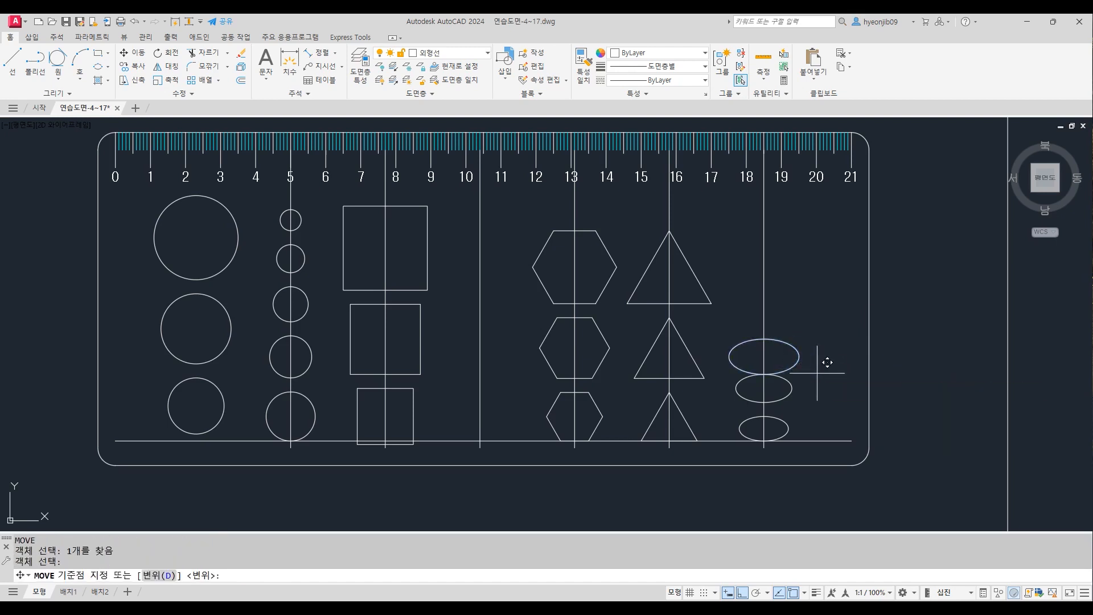
{"action": "left_click", "coordinate": [827, 363]}
{"action": "type", "text": "4"}
{"action": "key", "text": "Return"}
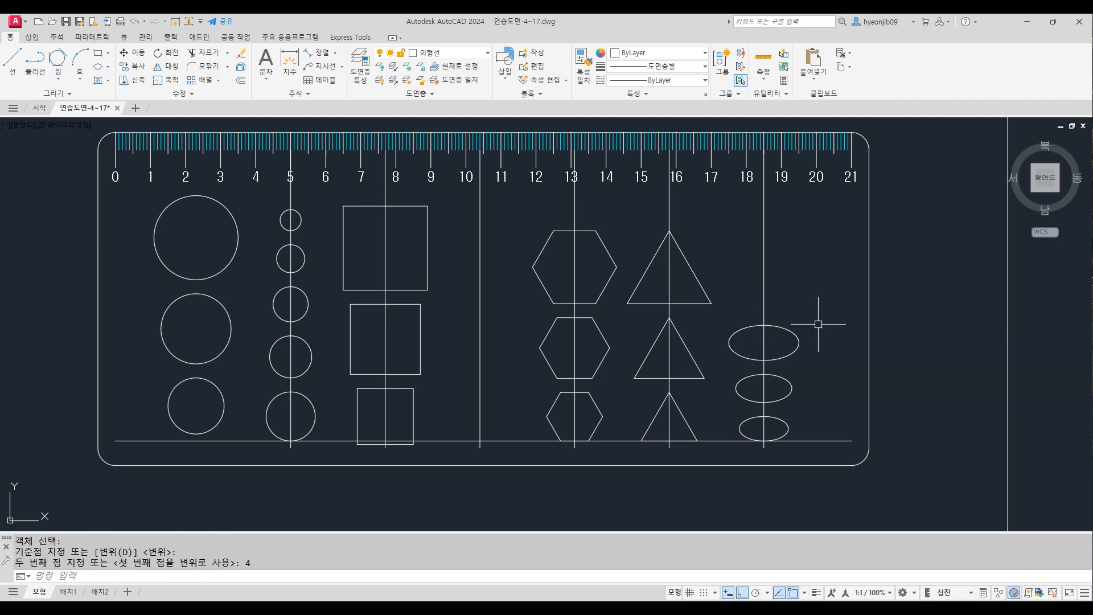
Step: Draw a fourth ellipse upward from the third ellipse's top quadrant, with a vertical axis of 12 and a horizontal half-axis of 12
{"action": "left_click", "coordinate": [98, 66]}
{"action": "left_click", "coordinate": [764, 325]}
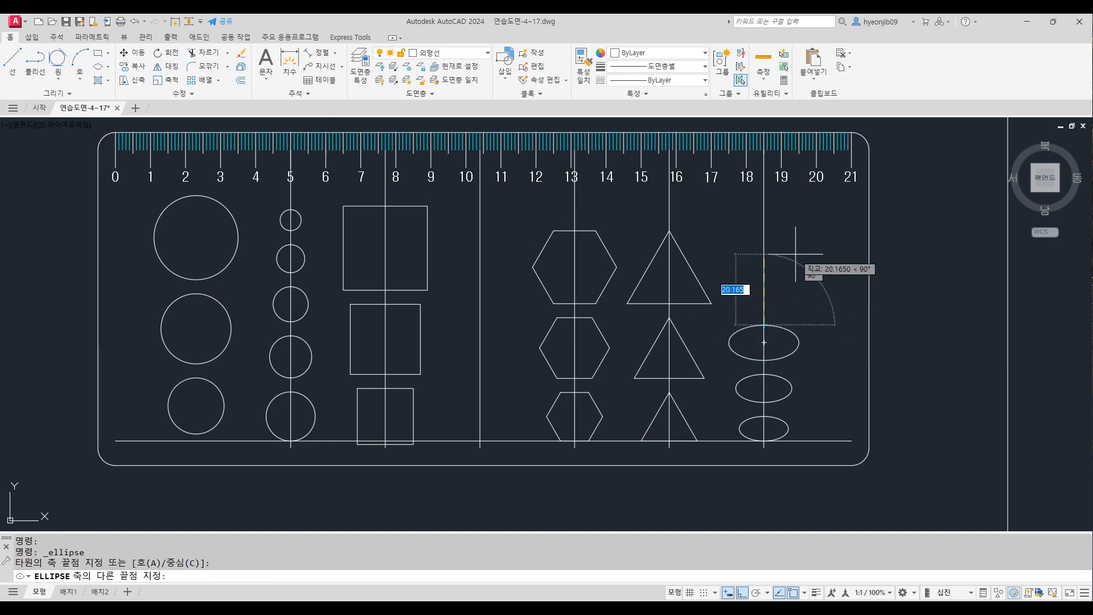
{"action": "type", "text": "12"}
{"action": "key", "text": "Return"}
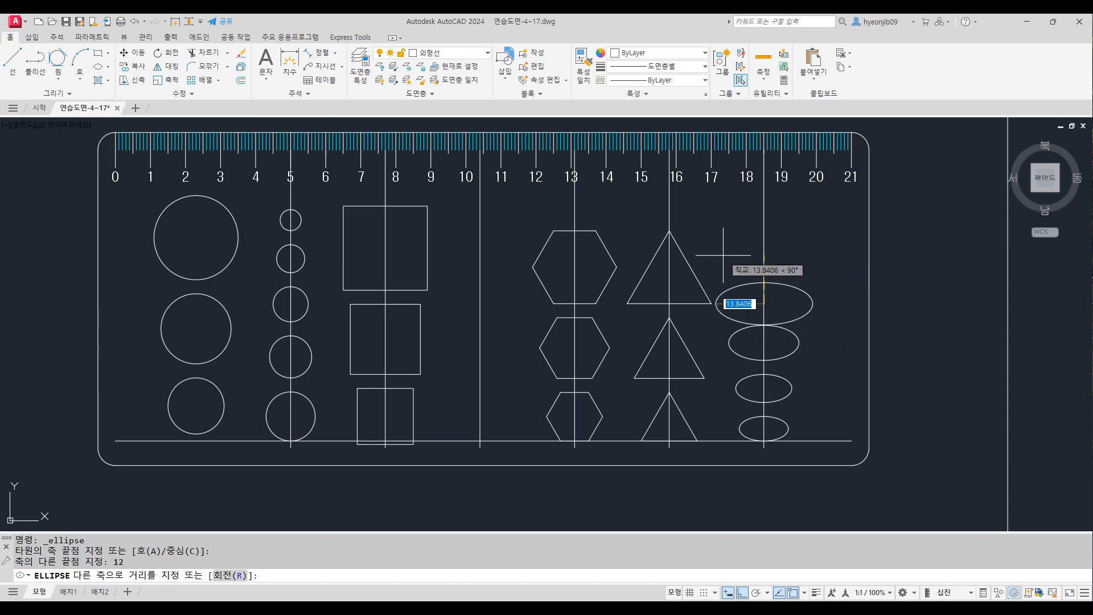
{"action": "type", "text": "12"}
{"action": "key", "text": "Return"}
Step: Move the fourth ellipse 4 straight up to leave a gap above the third ellipse
{"action": "type", "text": "m"}
{"action": "key", "text": "Return"}
{"action": "left_click", "coordinate": [805, 305]}
{"action": "key", "text": "Return"}
{"action": "left_click", "coordinate": [831, 340]}
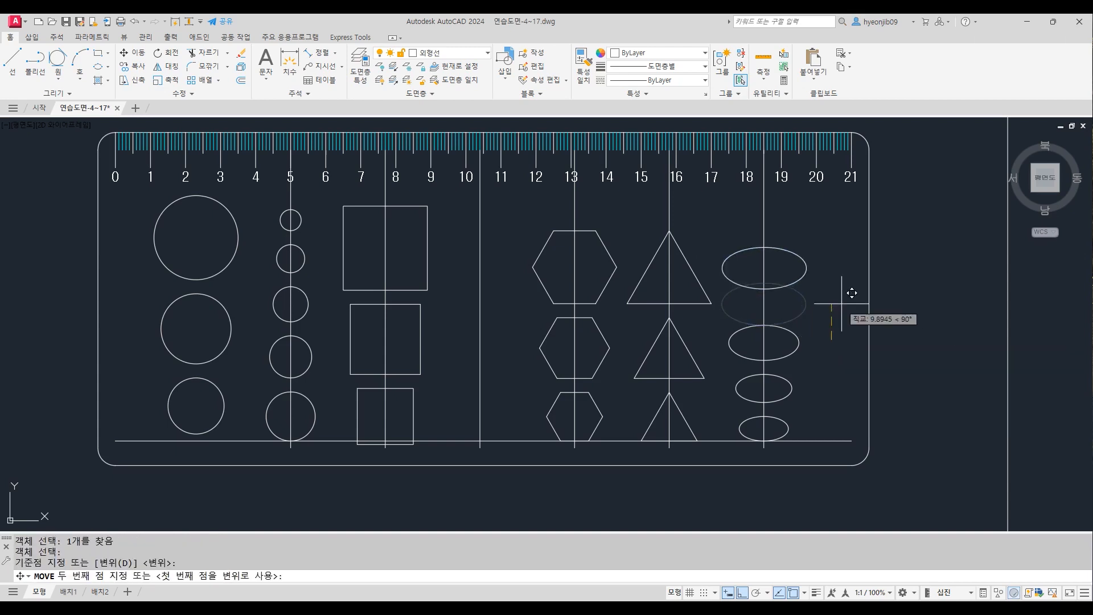
{"action": "type", "text": "4"}
{"action": "key", "text": "Return"}
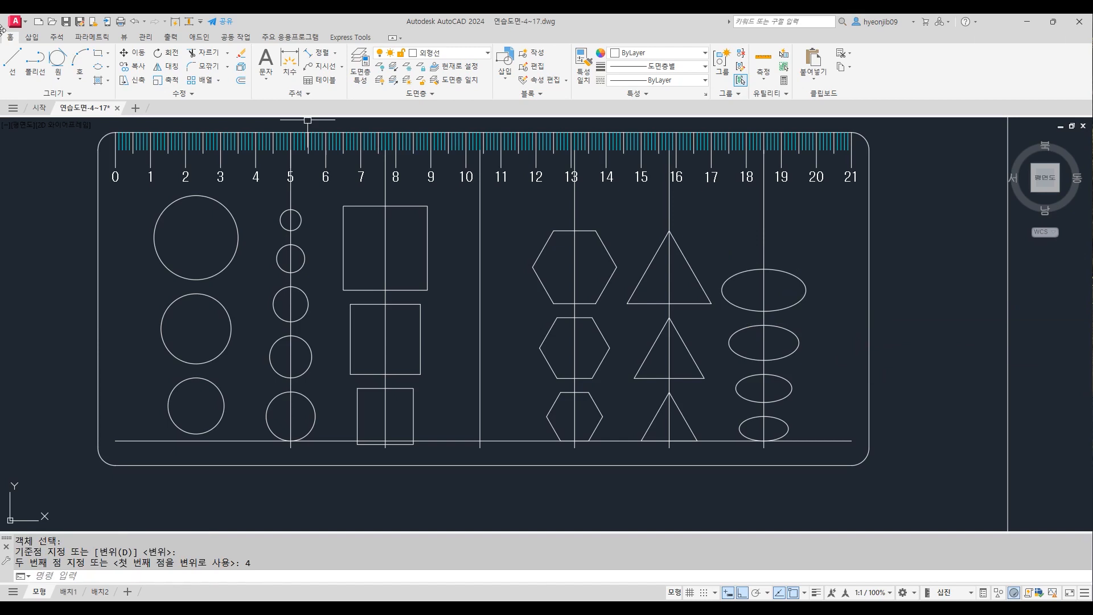
Step: Draw a fifth ellipse upward from the fourth ellipse's top quadrant, with a vertical axis of 14 and a horizontal half-axis of 14
{"action": "left_click", "coordinate": [98, 67]}
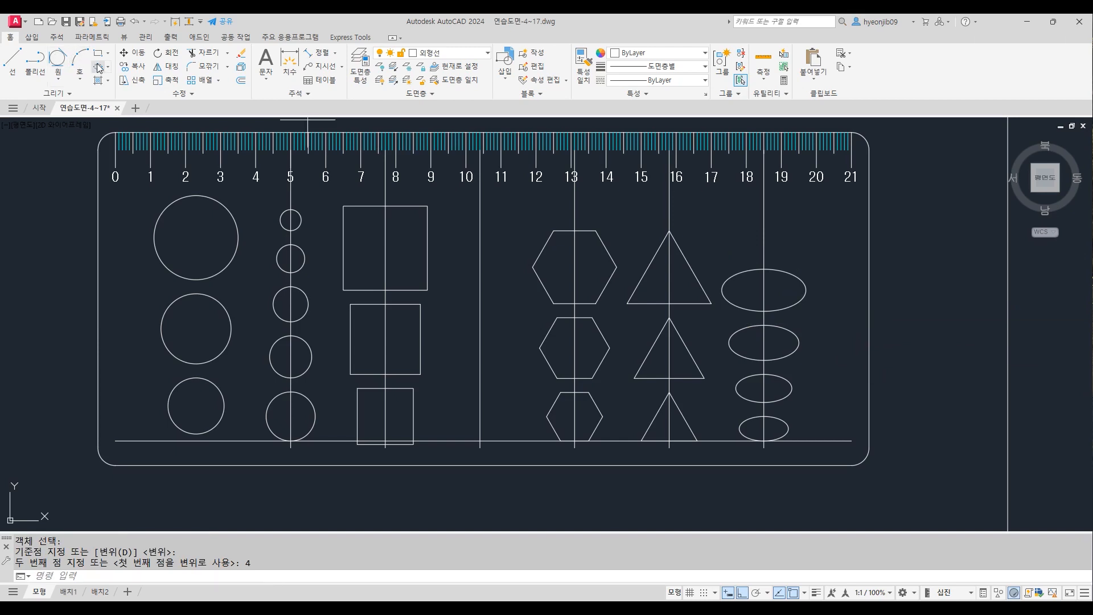
{"action": "left_click", "coordinate": [764, 268]}
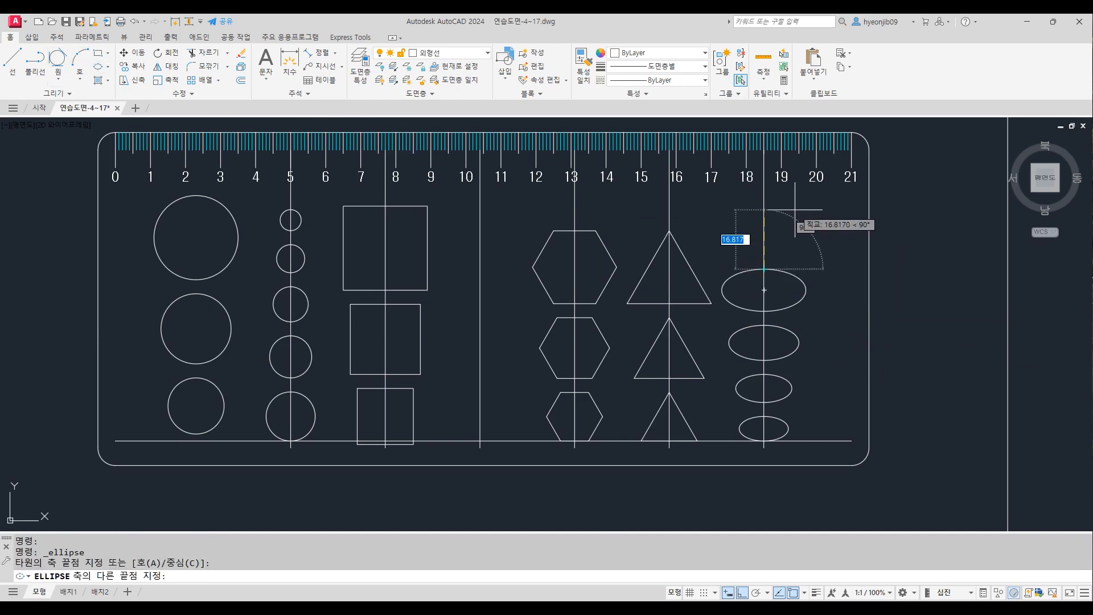
{"action": "type", "text": "14"}
{"action": "key", "text": "Return"}
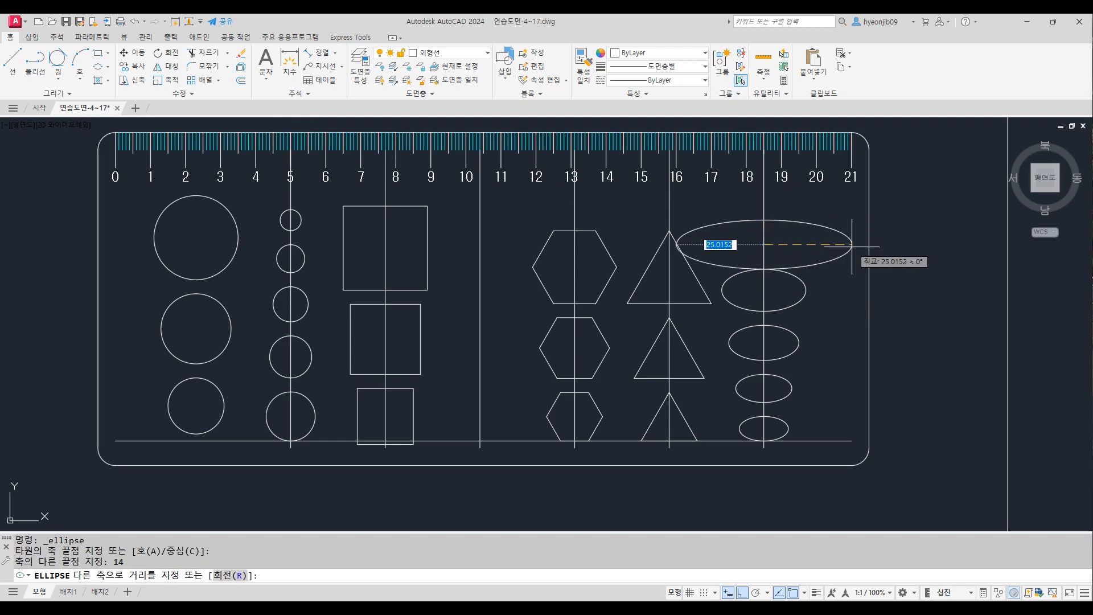
{"action": "type", "text": "14"}
{"action": "key", "text": "Return"}
Step: Move the fifth ellipse 4 straight up to leave a gap above the fourth ellipse
{"action": "key", "text": "m"}
{"action": "key", "text": "Return"}
{"action": "left_click", "coordinate": [793, 264]}
{"action": "key", "text": "Return"}
{"action": "left_click", "coordinate": [834, 280]}
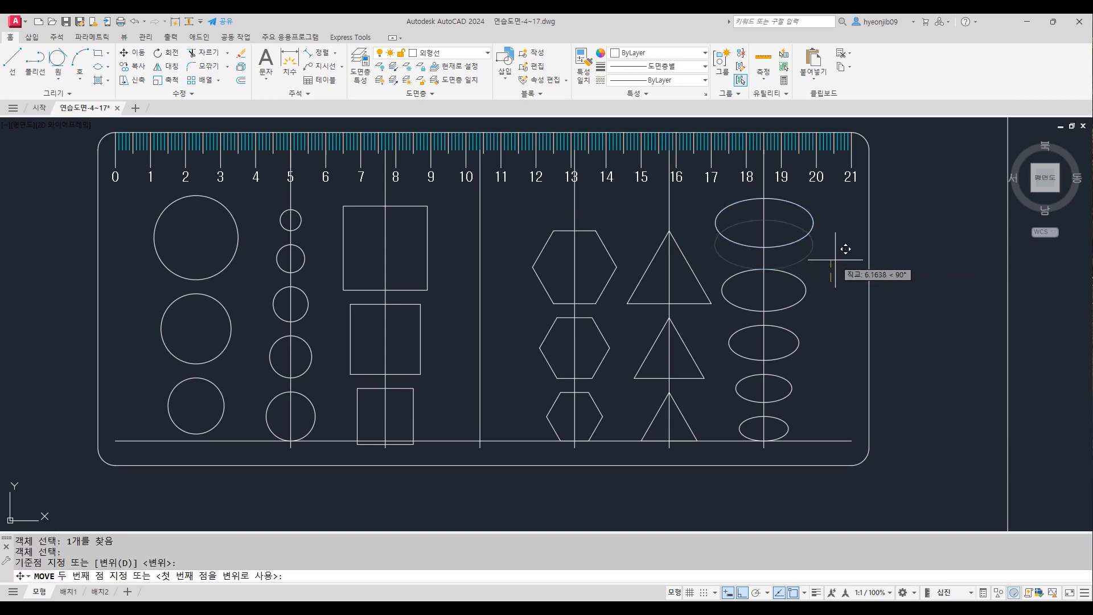
{"action": "type", "text": "4"}
{"action": "key", "text": "Return"}
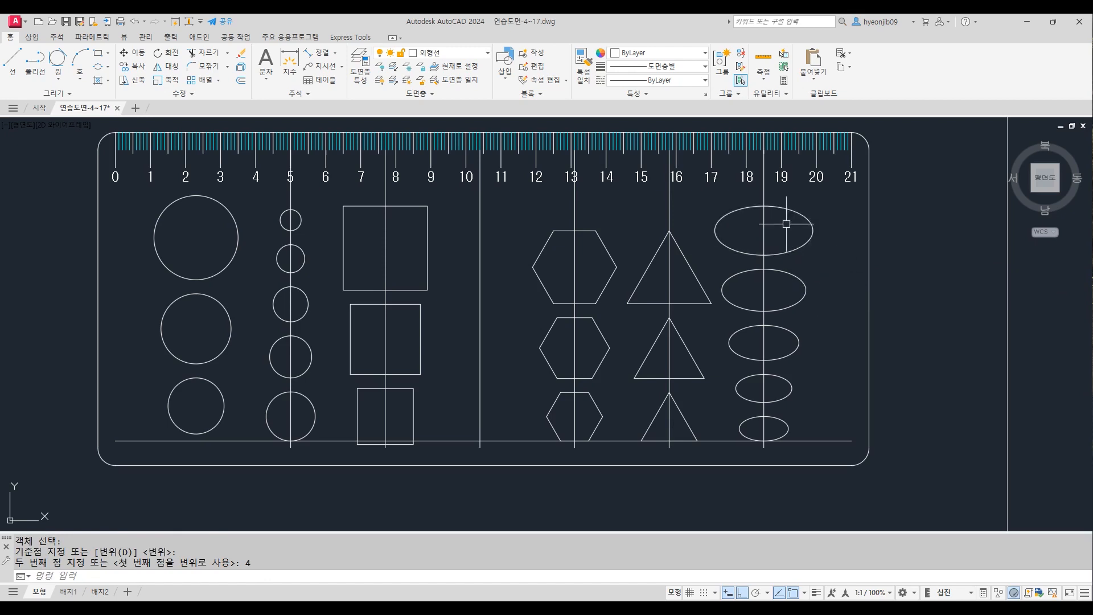
Step: Delete the horizontal baseline and the vertical guides of the ellipse, triangle, hexagon, square and small-circle columns, keeping the guide between 10 and 11
{"action": "scroll", "coordinate": [819, 265], "scroll_direction": "down", "scroll_amount": 2}
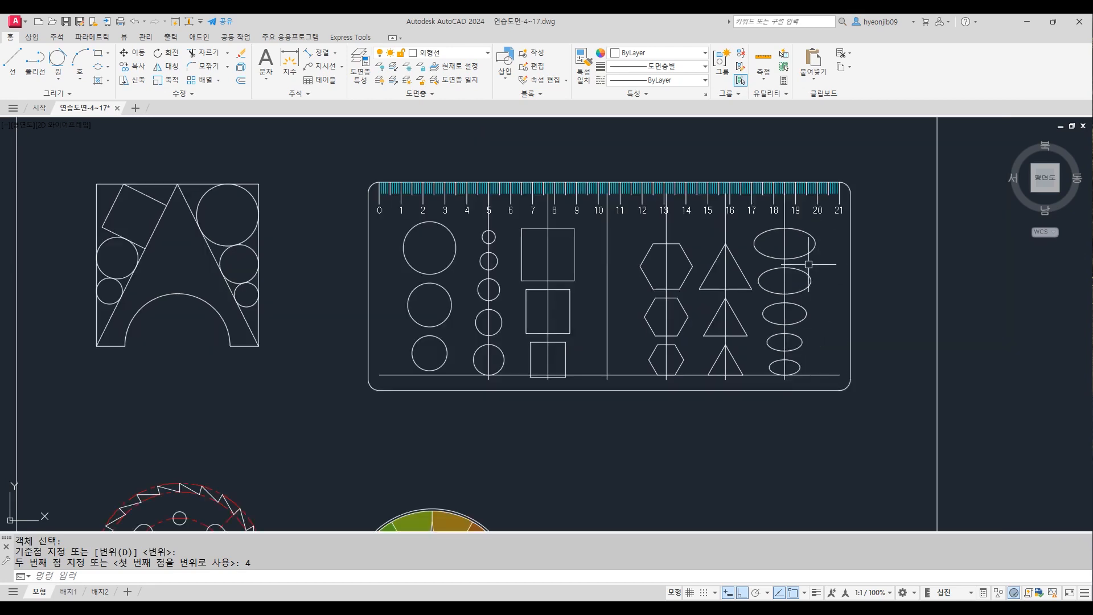
{"action": "left_click", "coordinate": [784, 239]}
{"action": "left_click", "coordinate": [725, 230]}
{"action": "left_click", "coordinate": [666, 227]}
{"action": "left_click", "coordinate": [547, 244]}
{"action": "left_click", "coordinate": [489, 222]}
{"action": "left_click", "coordinate": [465, 368]}
{"action": "left_click", "coordinate": [441, 399]}
{"action": "key", "text": "Delete"}
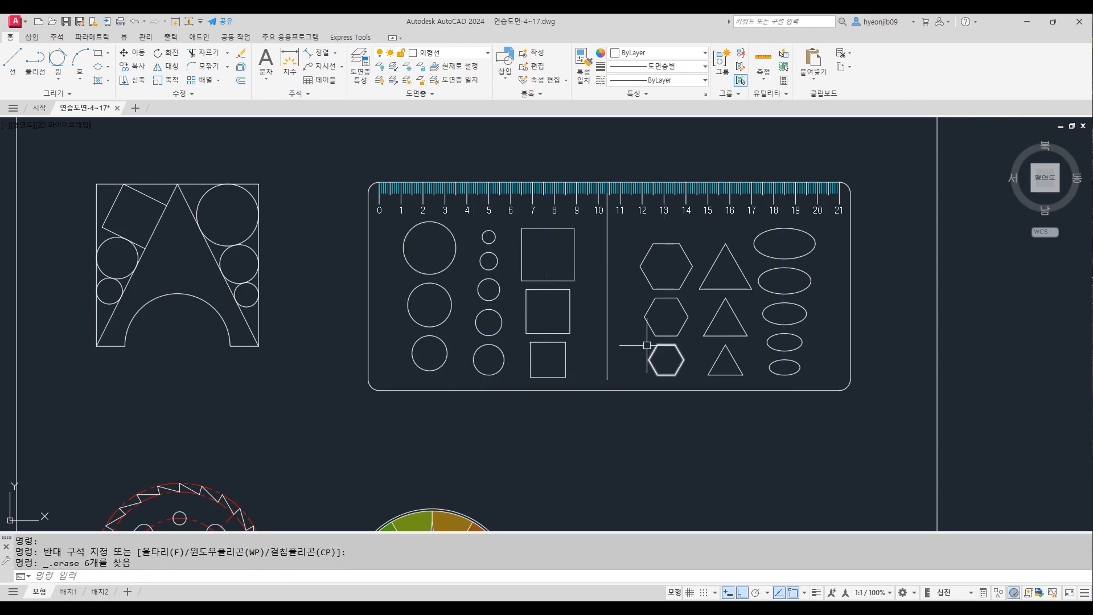
Step: Offset the bottom edge of the ruler body 14 upward
{"action": "scroll", "coordinate": [527, 322], "scroll_direction": "up", "scroll_amount": 2}
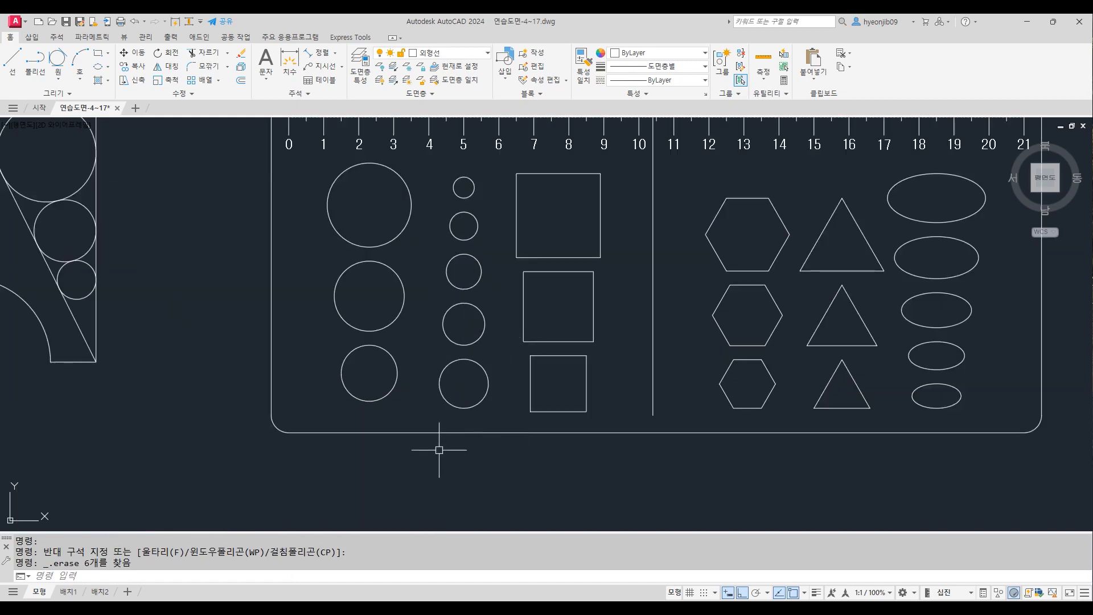
{"action": "scroll", "coordinate": [443, 447], "scroll_direction": "down", "scroll_amount": 2}
{"action": "scroll", "coordinate": [434, 388], "scroll_direction": "up", "scroll_amount": 2}
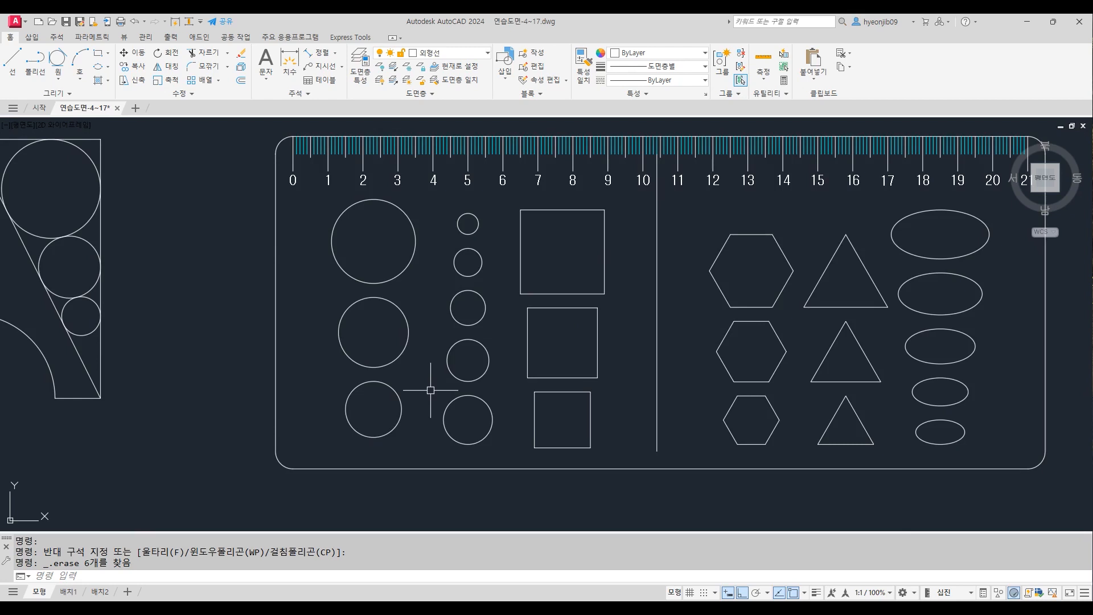
{"action": "middle_click_drag", "start_coordinate": [695, 365], "coordinate": [695, 348]}
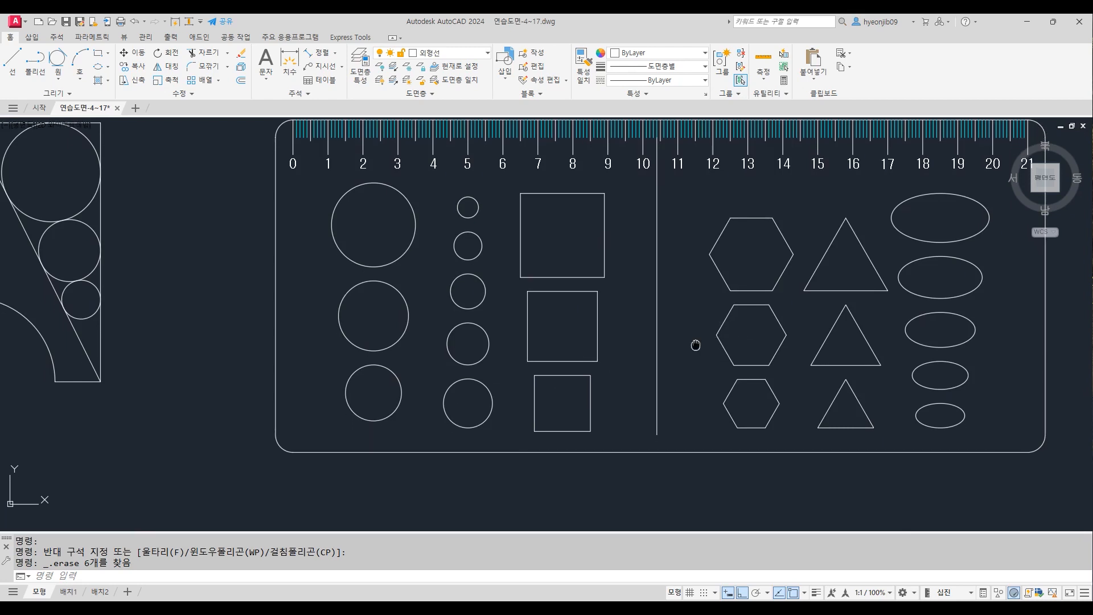
{"action": "key", "text": "Return"}
{"action": "type", "text": "14"}
{"action": "key", "text": "Return"}
{"action": "left_click", "coordinate": [691, 451]}
{"action": "left_click", "coordinate": [692, 416]}
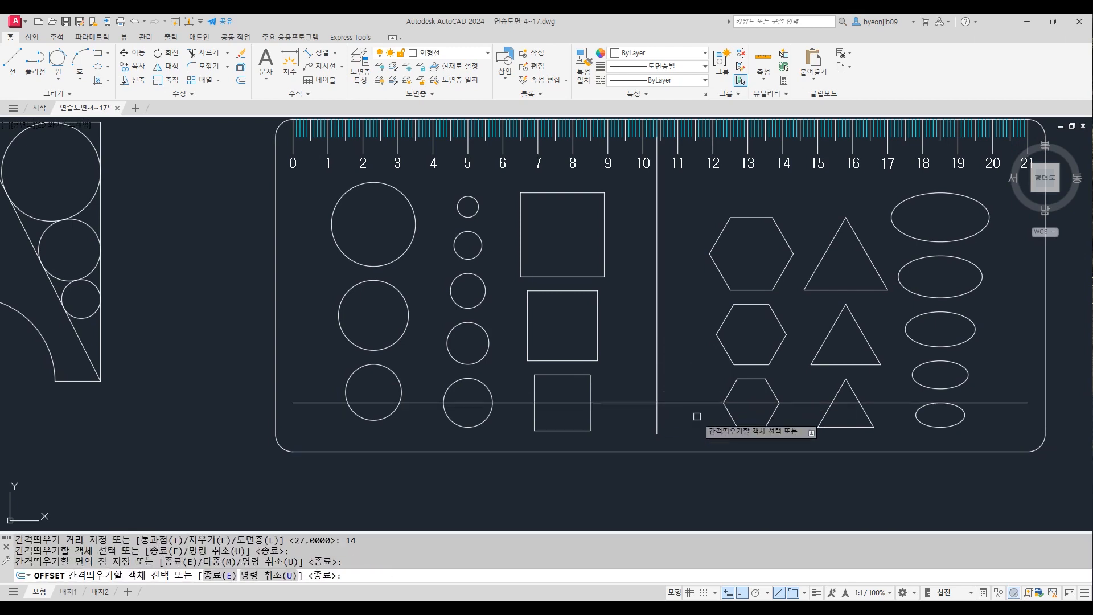
{"action": "key", "text": "Return"}
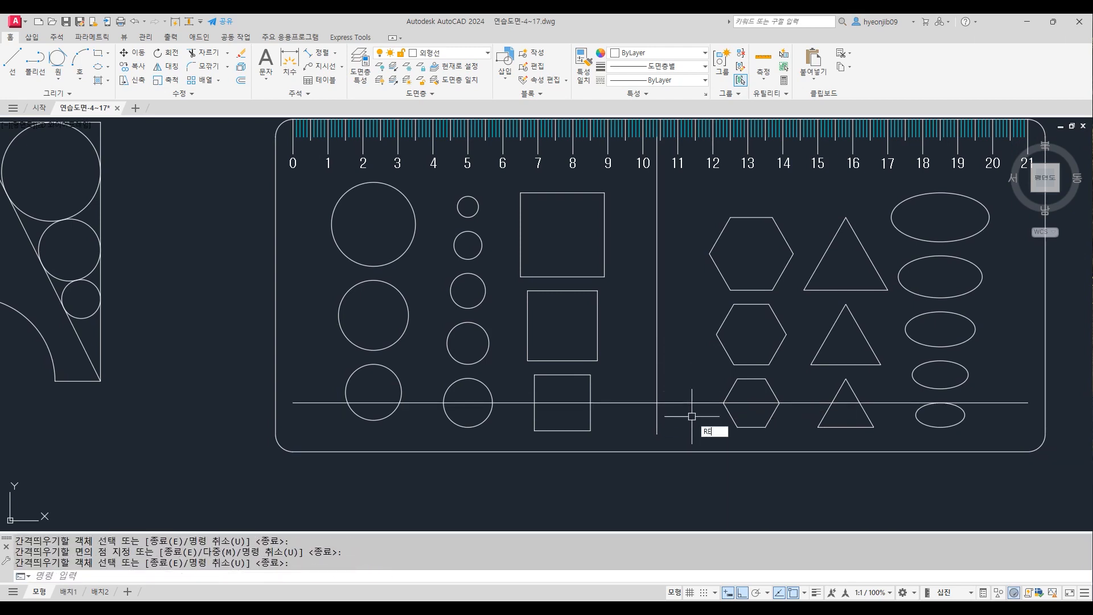
Step: Draw a 14 by 14 square across the remaining vertical guide, above the new horizontal line
{"action": "type", "text": "REC"}
{"action": "key", "text": "Return"}
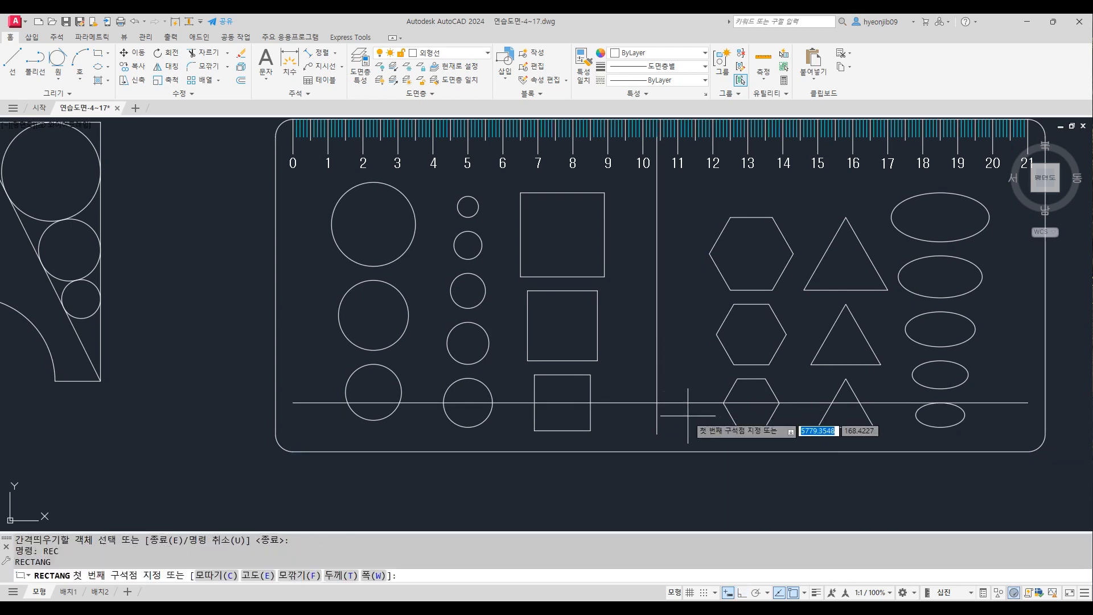
{"action": "left_click", "coordinate": [631, 374]}
{"action": "type", "text": "14,14"}
{"action": "key", "text": "Return"}
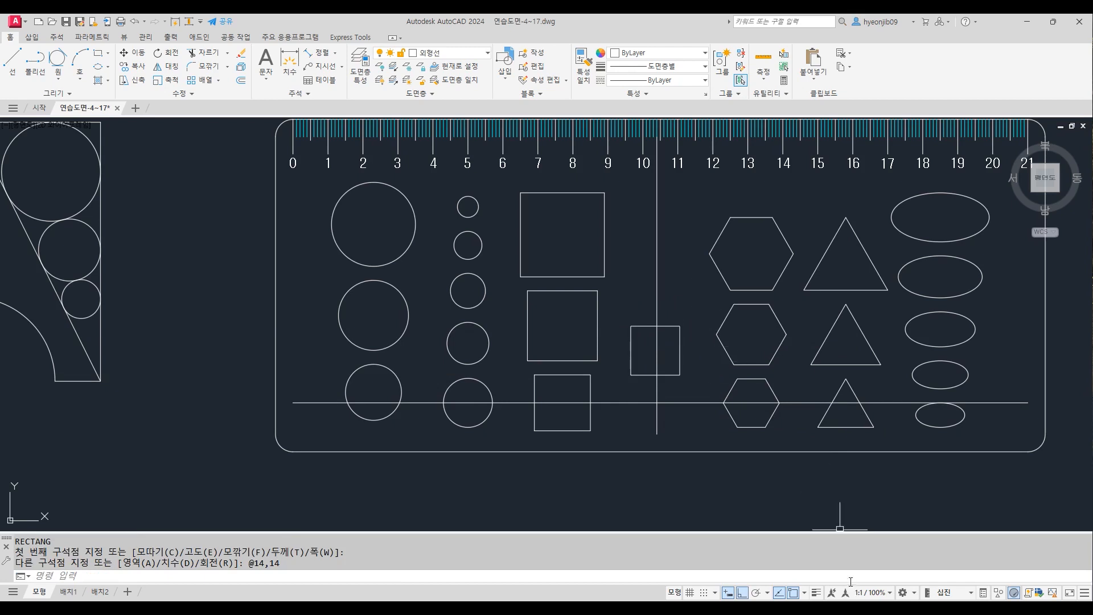
Step: Enable the geometric center object snap and move the 14 by 14 square by its center onto the intersection of the vertical guide and horizontal line
{"action": "left_click", "coordinate": [805, 593]}
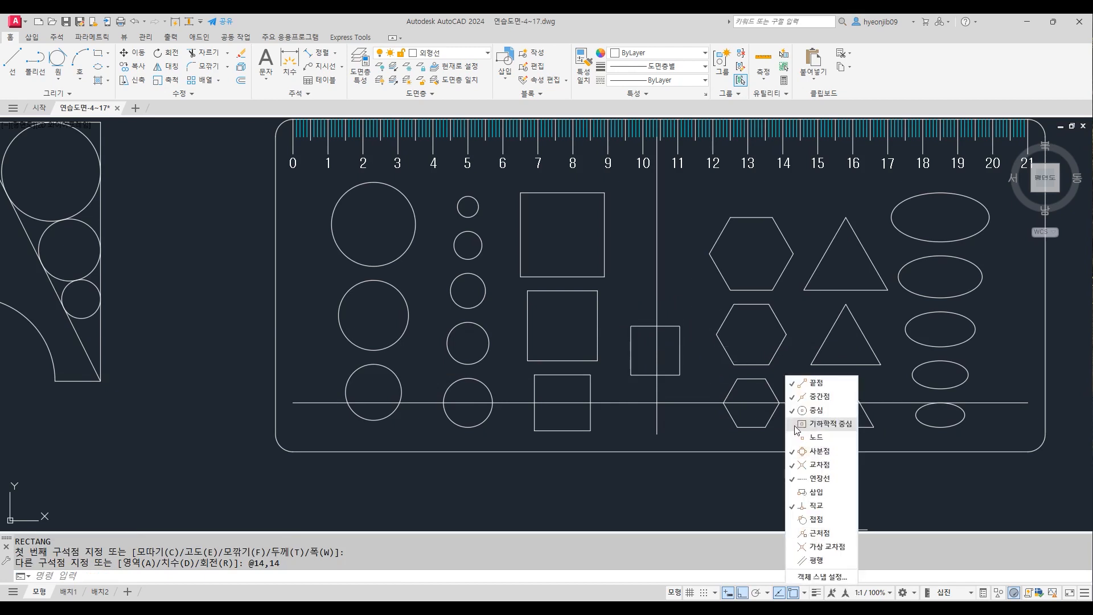
{"action": "type", "text": "M"}
{"action": "key", "text": "Return"}
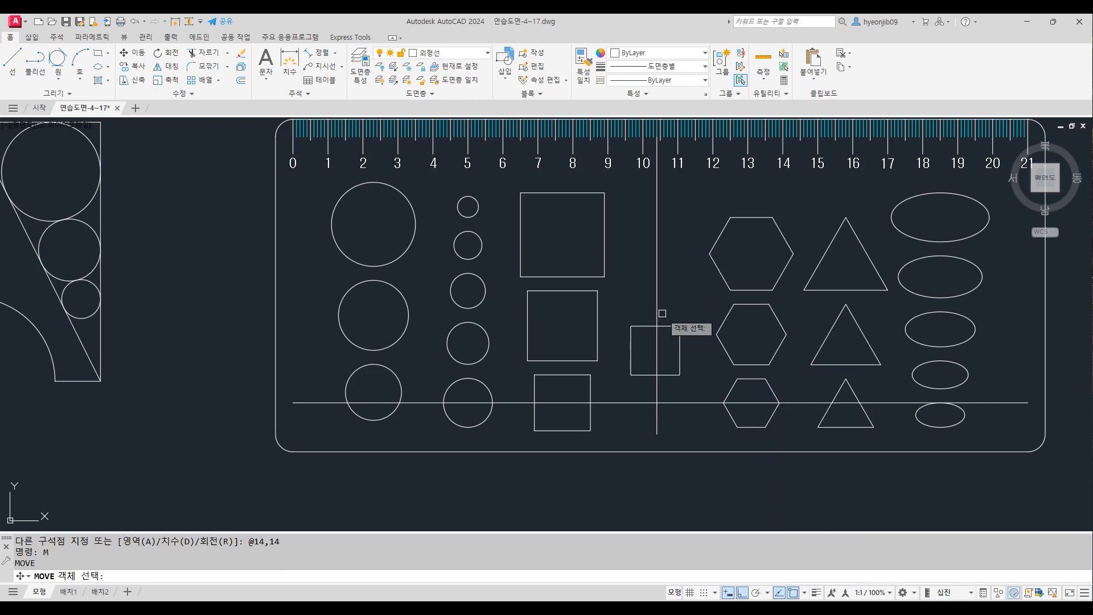
{"action": "left_click", "coordinate": [680, 327]}
{"action": "key", "text": "Return"}
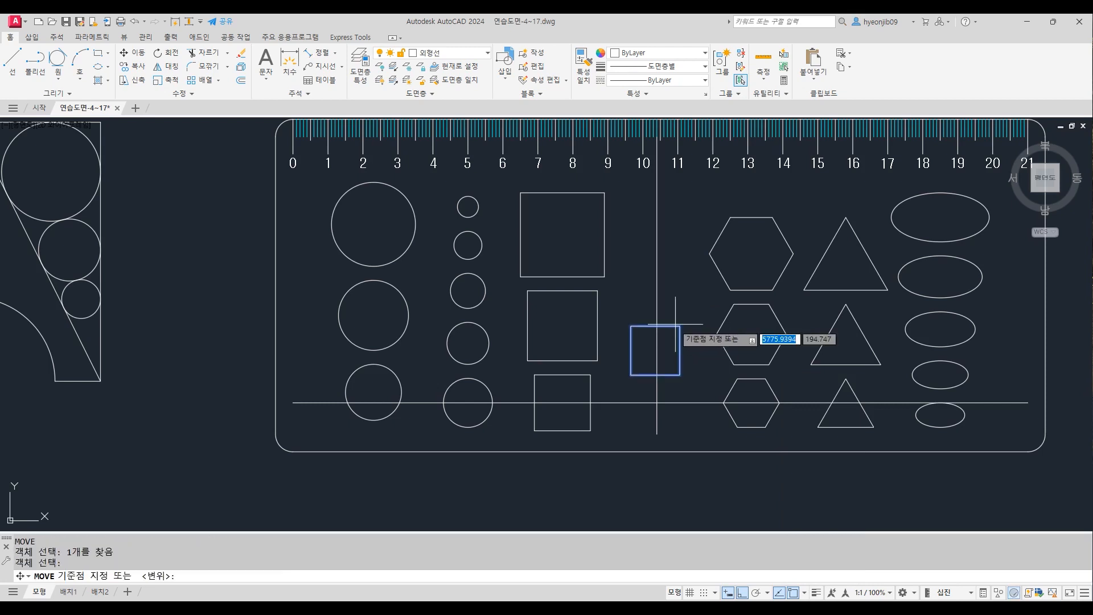
{"action": "left_click", "coordinate": [656, 350]}
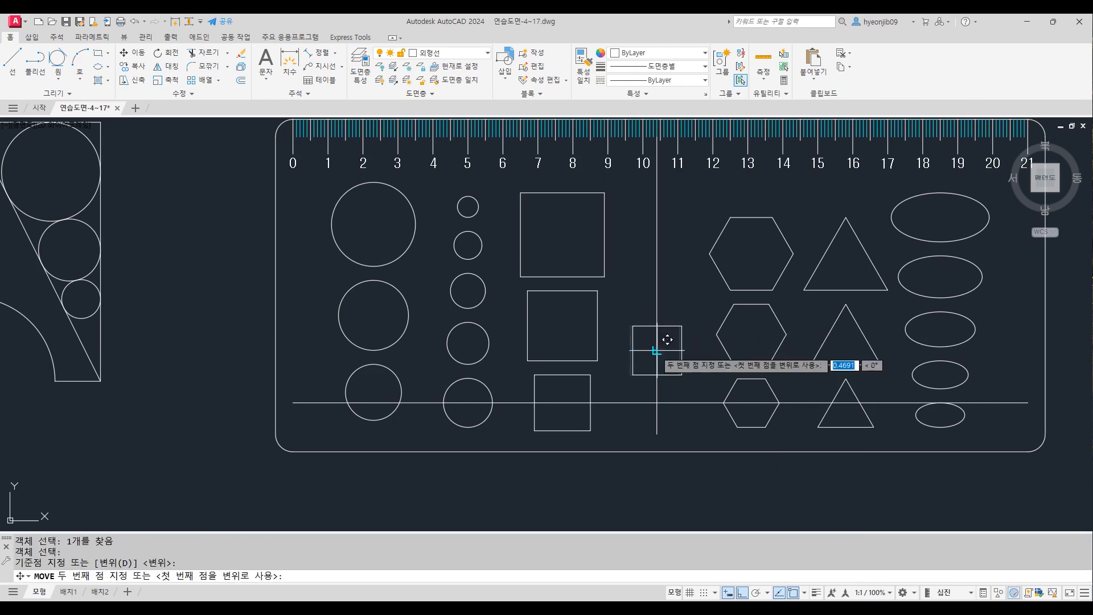
{"action": "left_click", "coordinate": [666, 388]}
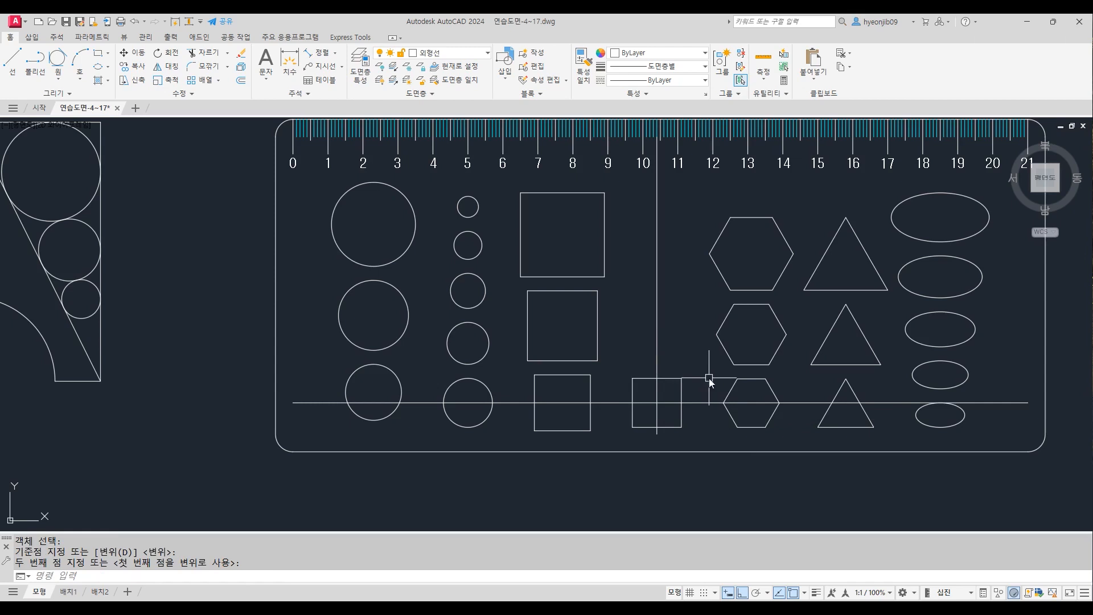
Step: Draw a 12 by 12 square across the vertical guide, above the 14 by 14 square
{"action": "type", "text": "REC"}
{"action": "key", "text": "Return"}
{"action": "left_click", "coordinate": [630, 342]}
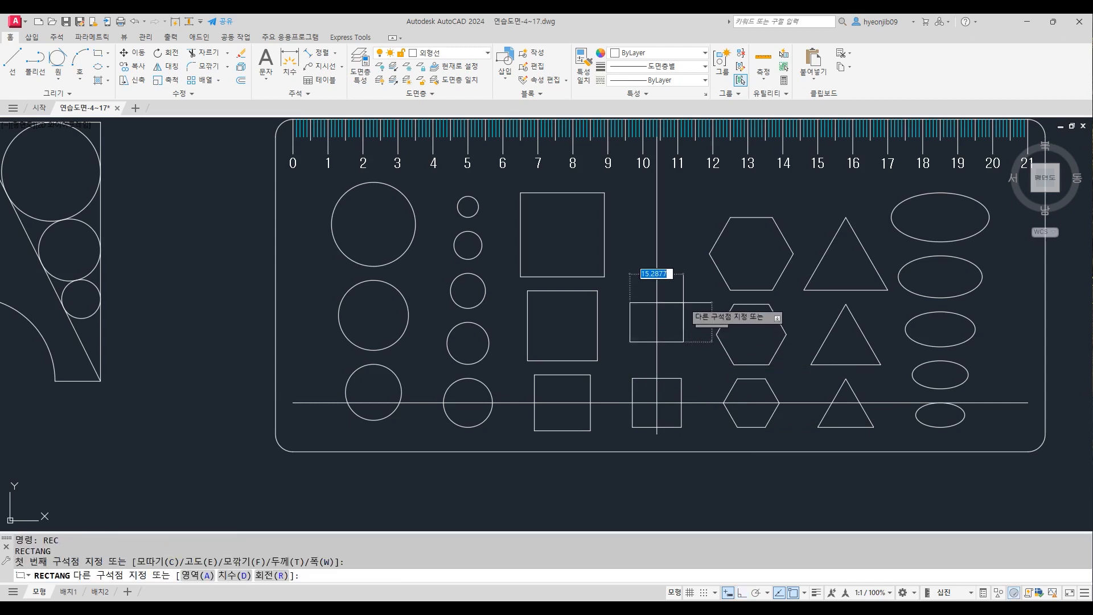
{"action": "type", "text": "12"}
{"action": "key", "text": "Tab"}
{"action": "type", "text": "12"}
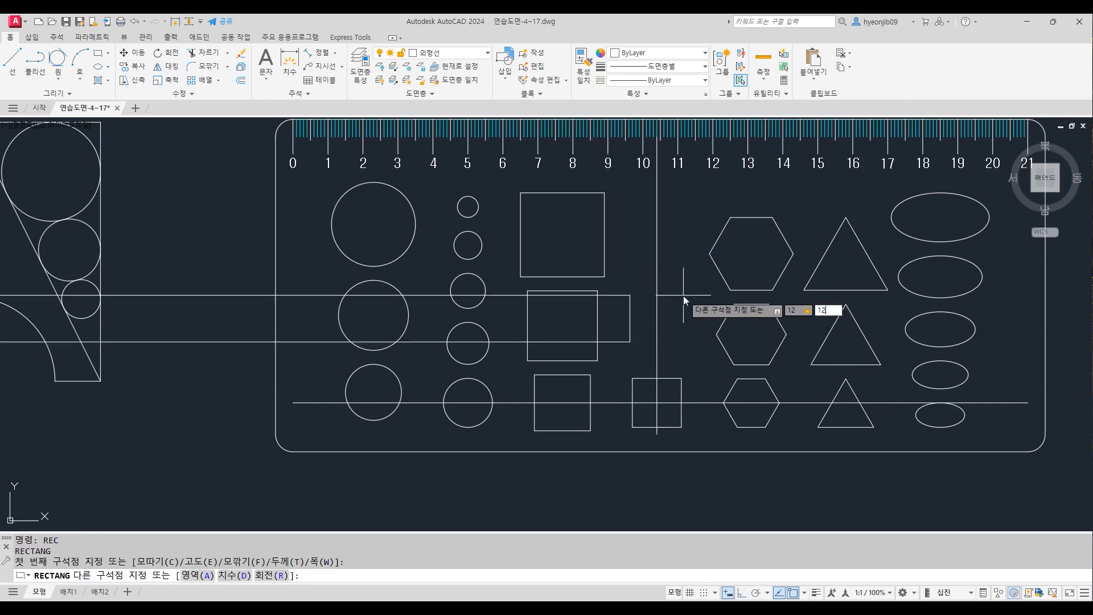
{"action": "key", "text": "Return"}
Step: Move the 12 by 12 square by its bottom edge midpoint onto the top edge midpoint of the 14 by 14 square
{"action": "type", "text": "m"}
{"action": "key", "text": "Return"}
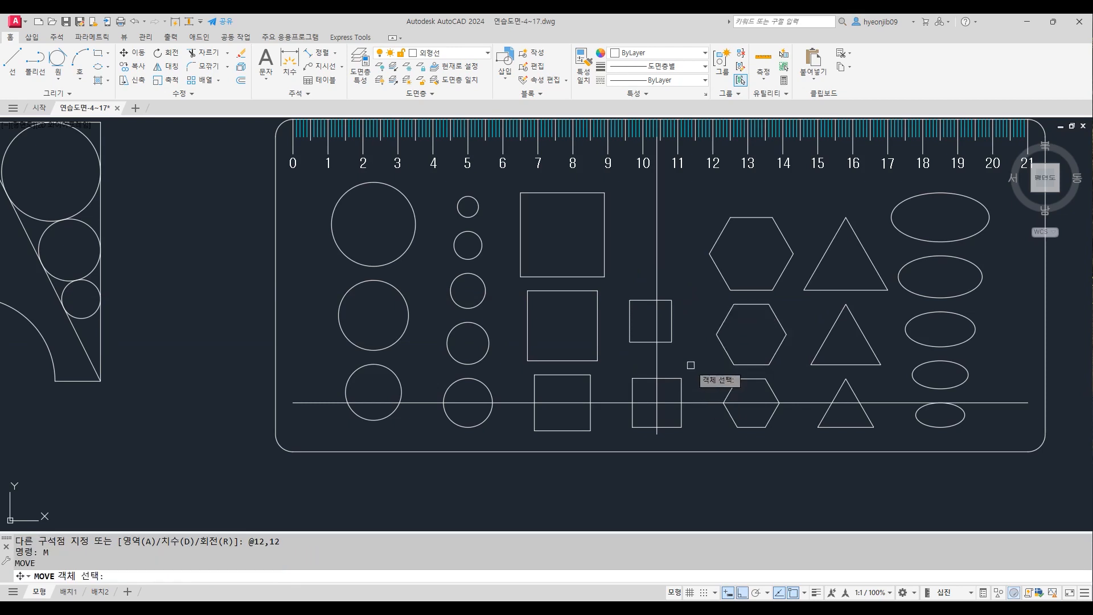
{"action": "left_click", "coordinate": [671, 340]}
{"action": "key", "text": "Return"}
{"action": "left_click", "coordinate": [651, 342]}
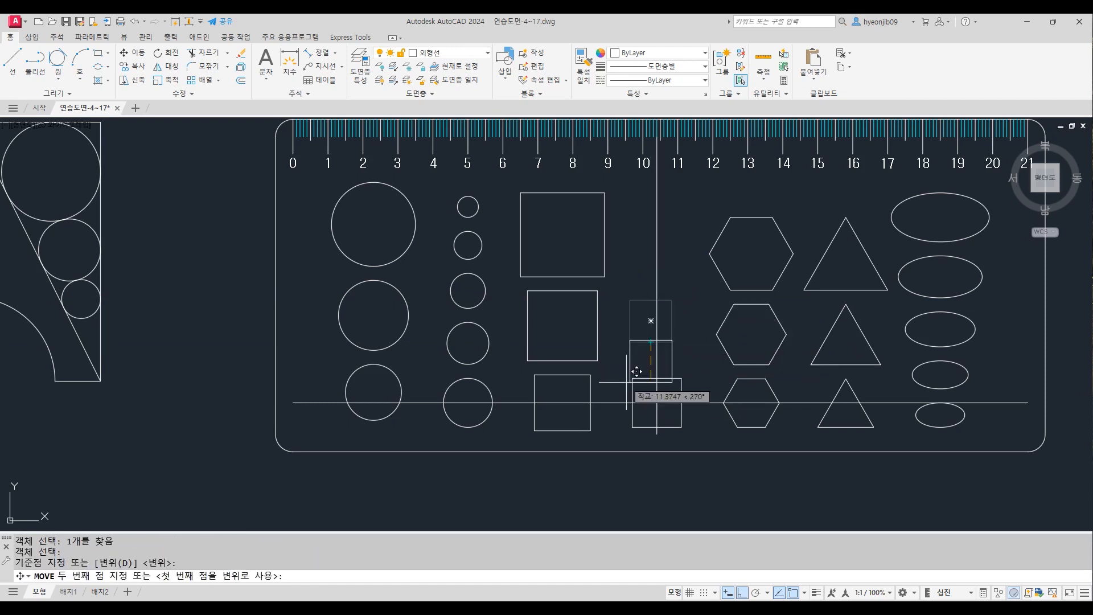
{"action": "scroll", "coordinate": [659, 387], "scroll_direction": "up", "scroll_amount": 3}
{"action": "left_click", "coordinate": [664, 354]}
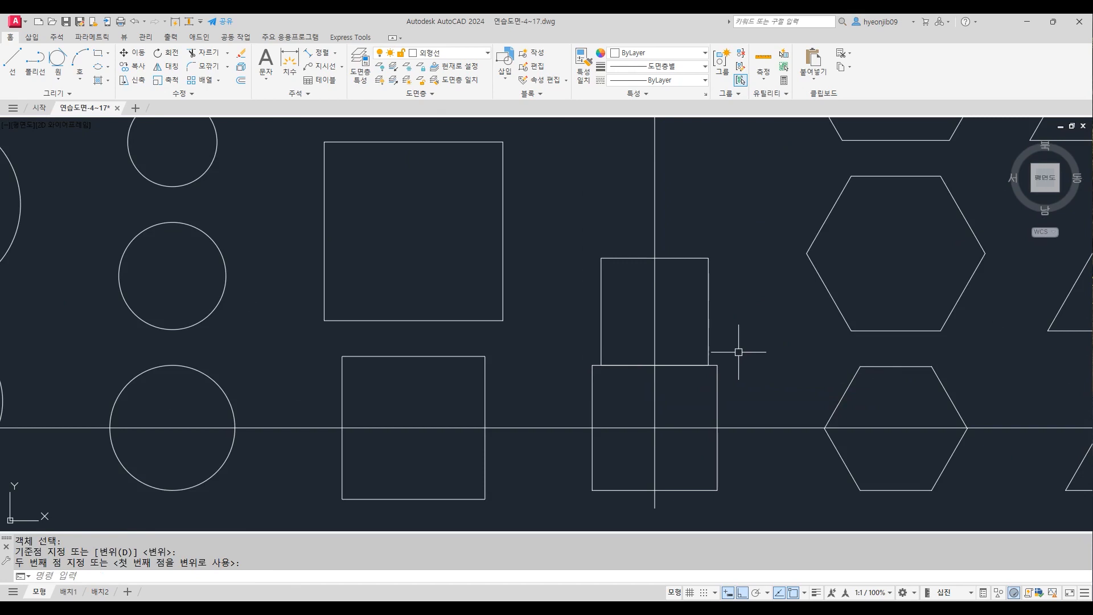
Step: Move the 12 by 12 square 4 straight up, away from the 14 by 14 square
{"action": "type", "text": "m"}
{"action": "key", "text": "Return"}
{"action": "left_click", "coordinate": [712, 328]}
{"action": "left_click", "coordinate": [686, 323]}
{"action": "key", "text": "Return"}
{"action": "left_click", "coordinate": [752, 337]}
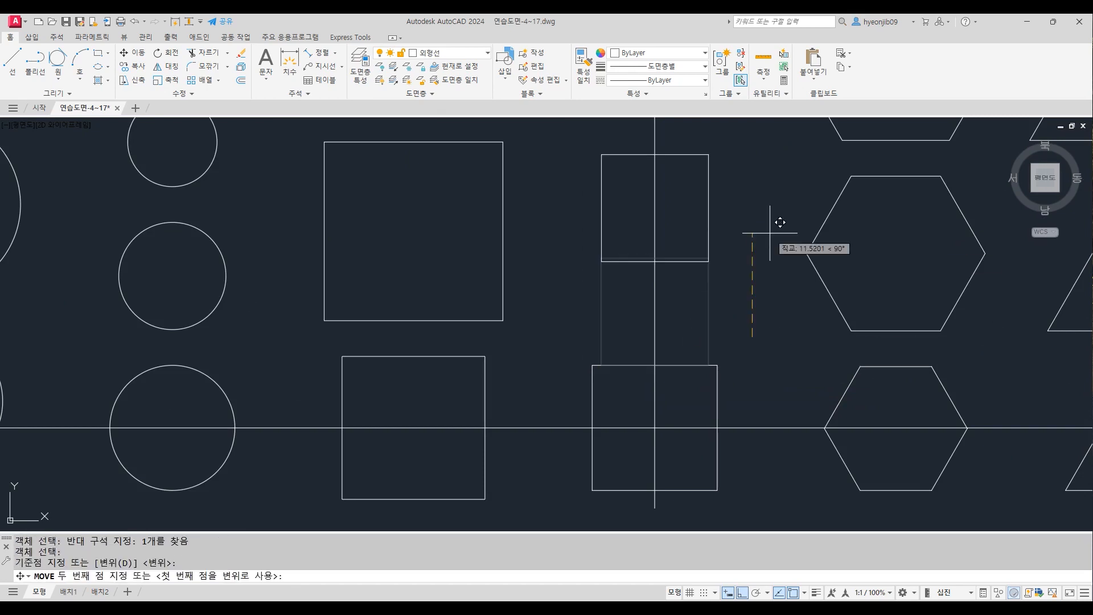
{"action": "type", "text": "4"}
{"action": "key", "text": "Return"}
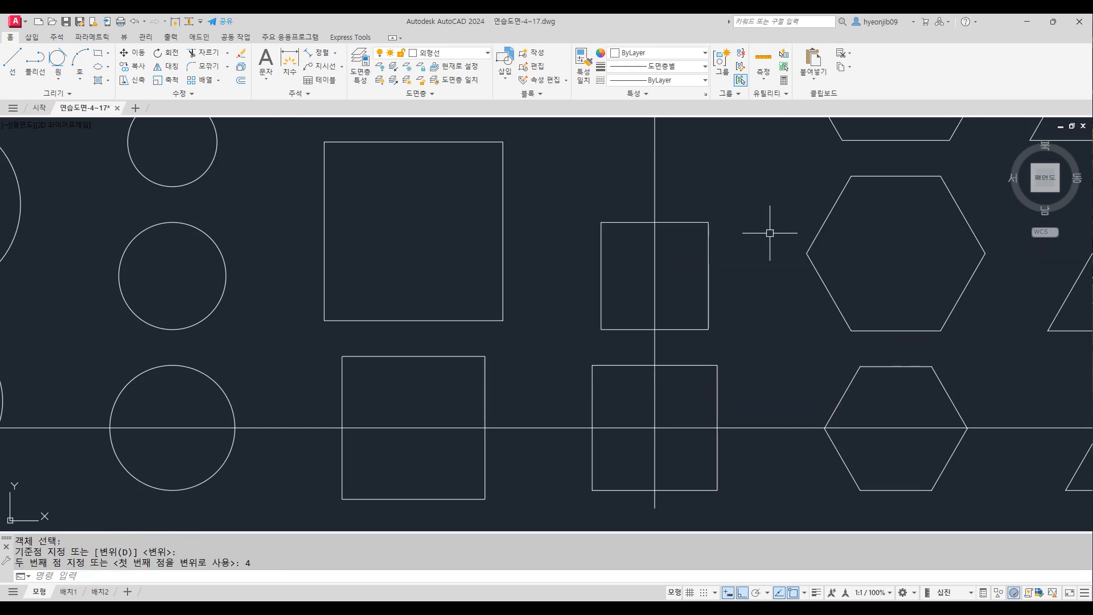
Step: Draw a 10 by 10 square across the vertical guide, above the 12 by 12 square
{"action": "scroll", "coordinate": [771, 232], "scroll_direction": "down", "scroll_amount": 4}
{"action": "middle_click_drag", "start_coordinate": [695, 275], "coordinate": [599, 318]}
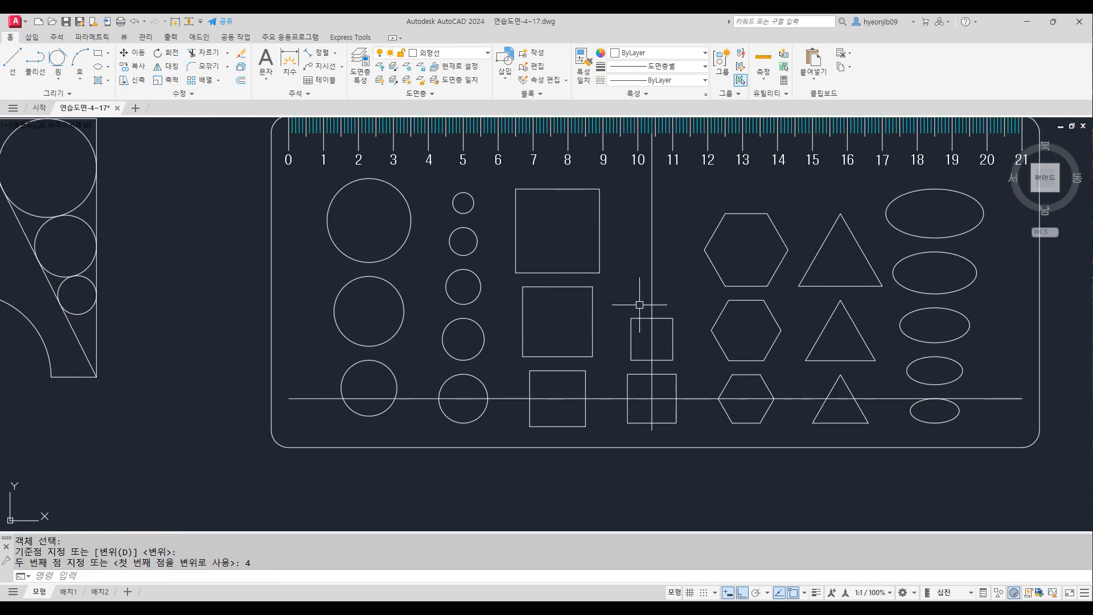
{"action": "type", "text": "RE"}
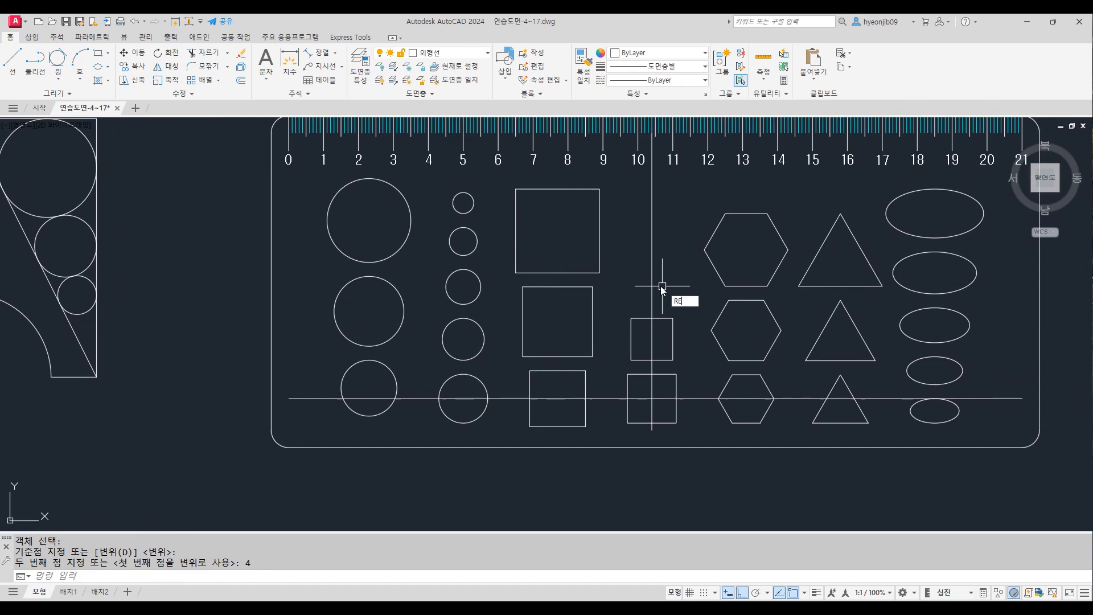
{"action": "type", "text": "C"}
{"action": "key", "text": "Return"}
{"action": "left_click", "coordinate": [627, 261]}
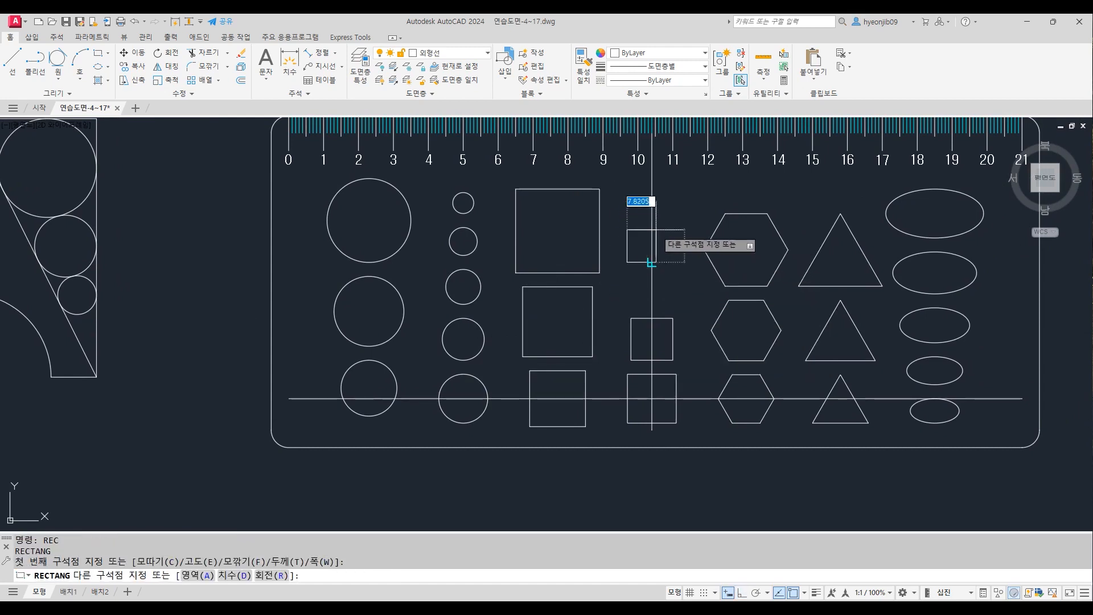
{"action": "type", "text": "10,10"}
{"action": "key", "text": "Return"}
Step: Move the 10 by 10 square by its bottom edge midpoint onto the top edge midpoint of the 12 by 12 square
{"action": "type", "text": "m"}
{"action": "key", "text": "Return"}
{"action": "left_click", "coordinate": [643, 262]}
{"action": "key", "text": "Return"}
{"action": "left_click", "coordinate": [645, 262]}
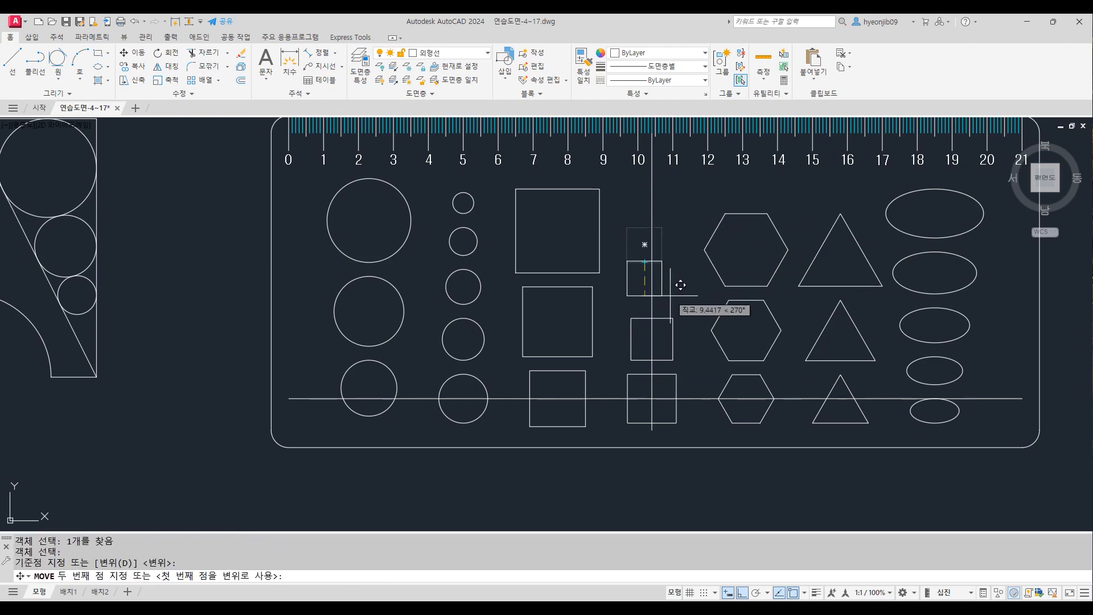
{"action": "left_click", "coordinate": [652, 319]}
Step: Move the 10 by 10 square 4 straight up, away from the 12 by 12 square
{"action": "key", "text": "Return"}
{"action": "left_click", "coordinate": [669, 302]}
{"action": "key", "text": "Return"}
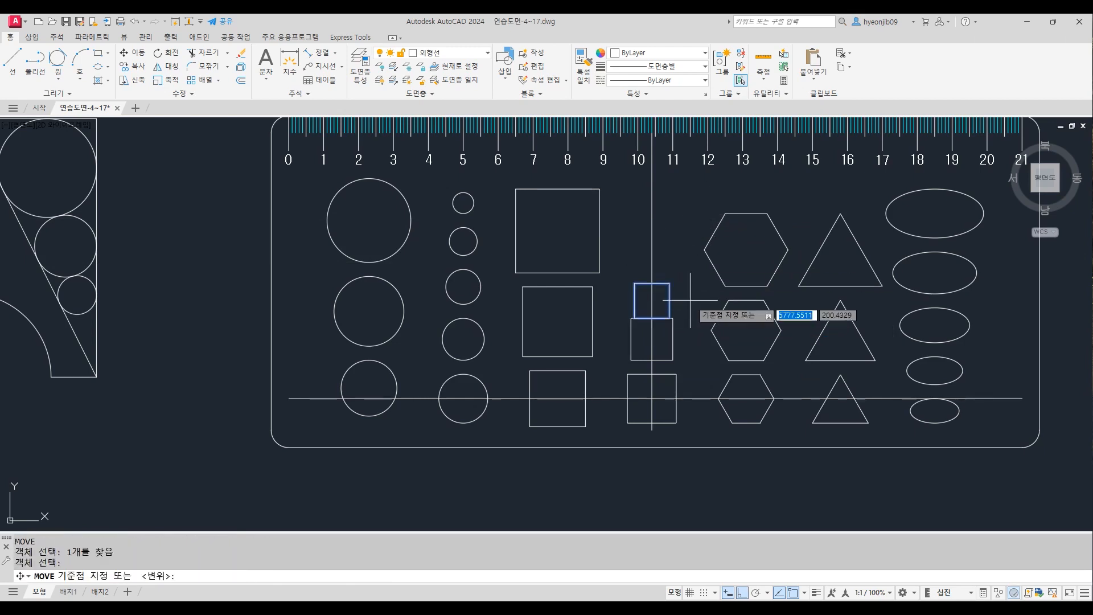
{"action": "left_click", "coordinate": [694, 299]}
{"action": "type", "text": "4"}
{"action": "key", "text": "Return"}
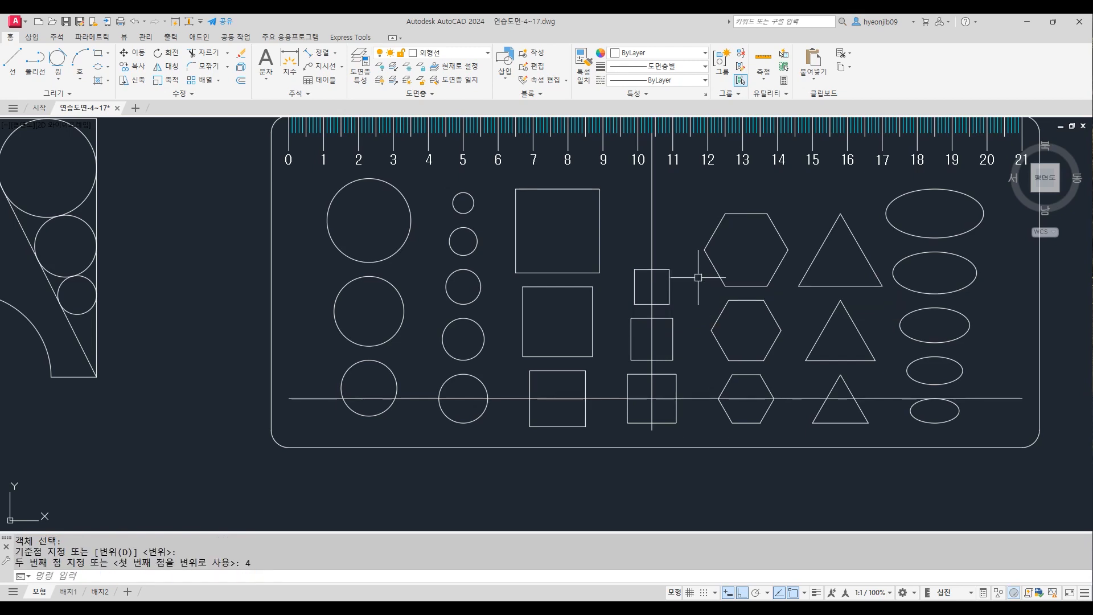
Step: Draw an 8 by 8 square across the vertical guide, above the 10 by 10 square
{"action": "type", "text": "REC"}
{"action": "key", "text": "Return"}
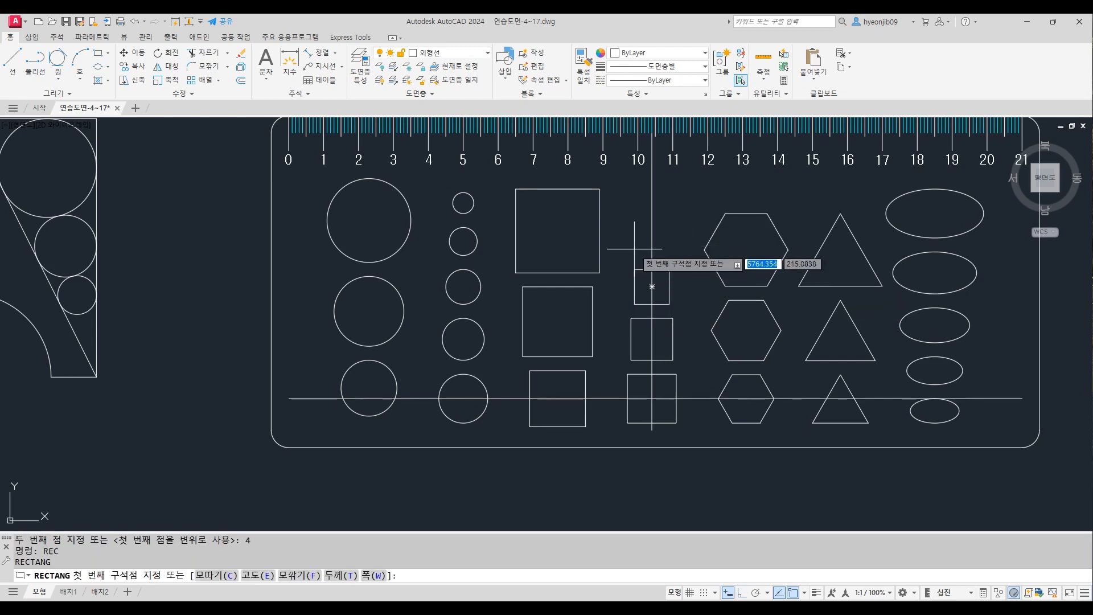
{"action": "left_click", "coordinate": [635, 240]}
{"action": "type", "text": "@8,8"}
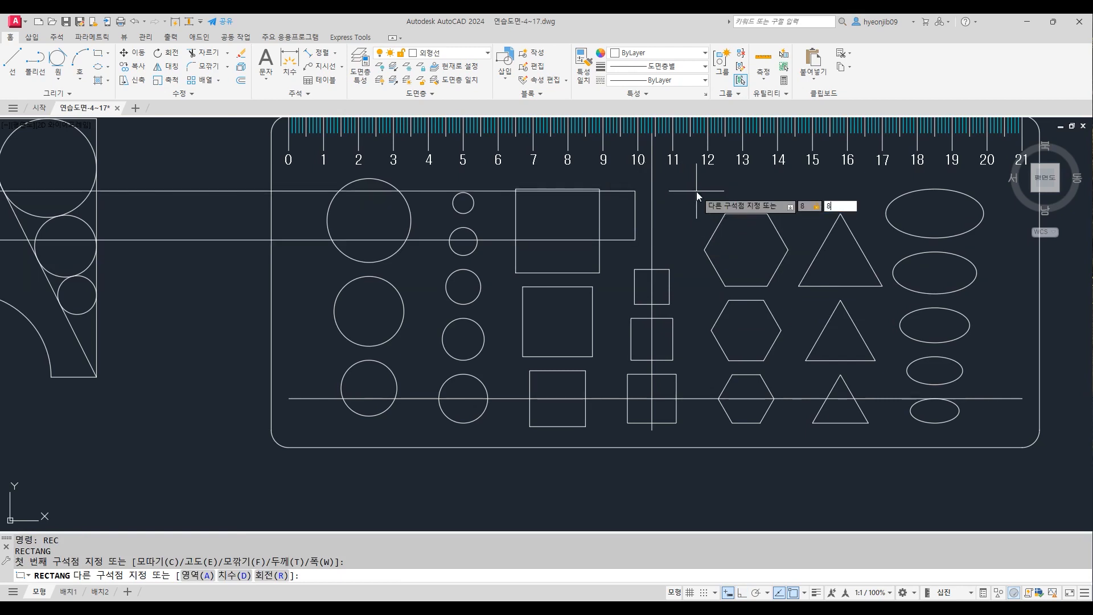
{"action": "key", "text": "Return"}
Step: Move the 8 by 8 square by its bottom edge midpoint onto the top edge midpoint of the 10 by 10 square
{"action": "type", "text": "m"}
{"action": "key", "text": "Return"}
{"action": "left_click", "coordinate": [663, 234]}
{"action": "key", "text": "Return"}
{"action": "left_click", "coordinate": [648, 239]}
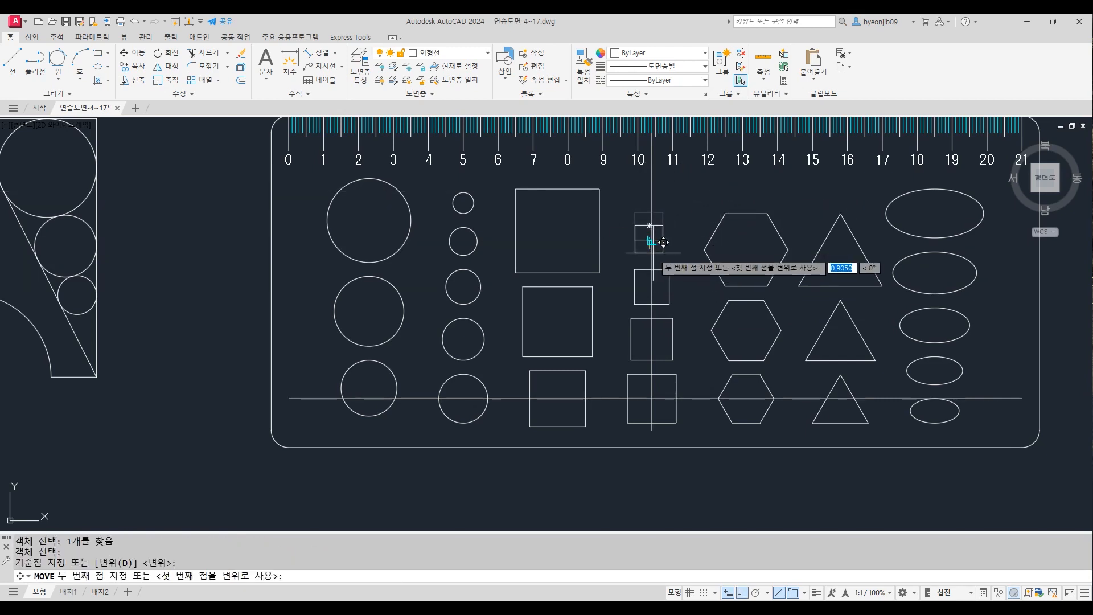
{"action": "left_click", "coordinate": [652, 270]}
Step: Move the 8 by 8 square 4 straight up, away from the 10 by 10 square
{"action": "type", "text": "m"}
{"action": "key", "text": "Return"}
{"action": "left_click", "coordinate": [666, 256]}
{"action": "key", "text": "Return"}
{"action": "left_click", "coordinate": [685, 225]}
{"action": "type", "text": "4"}
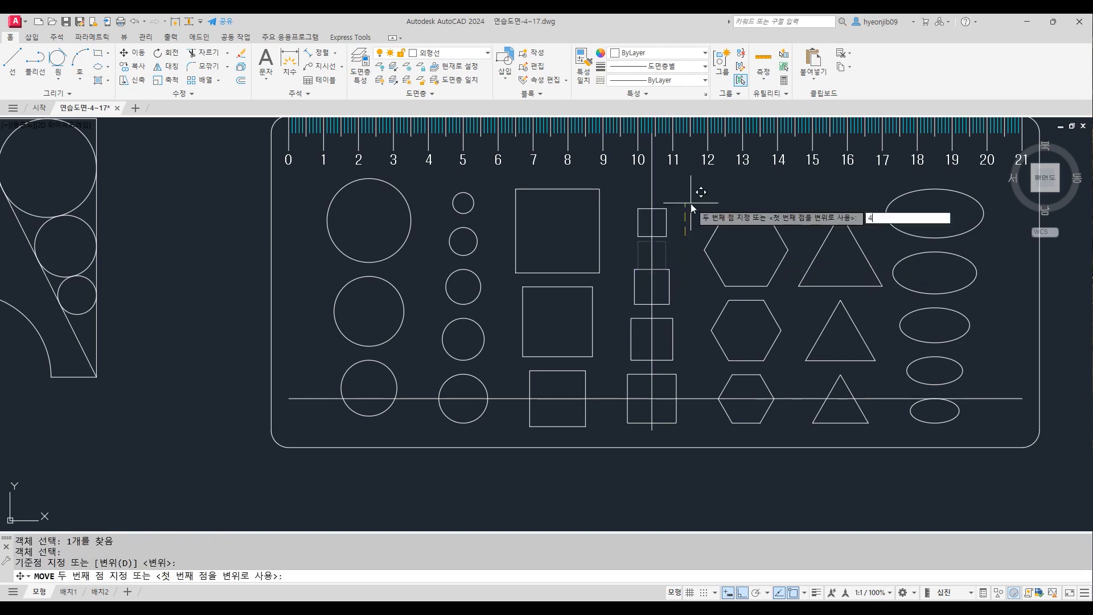
{"action": "key", "text": "Return"}
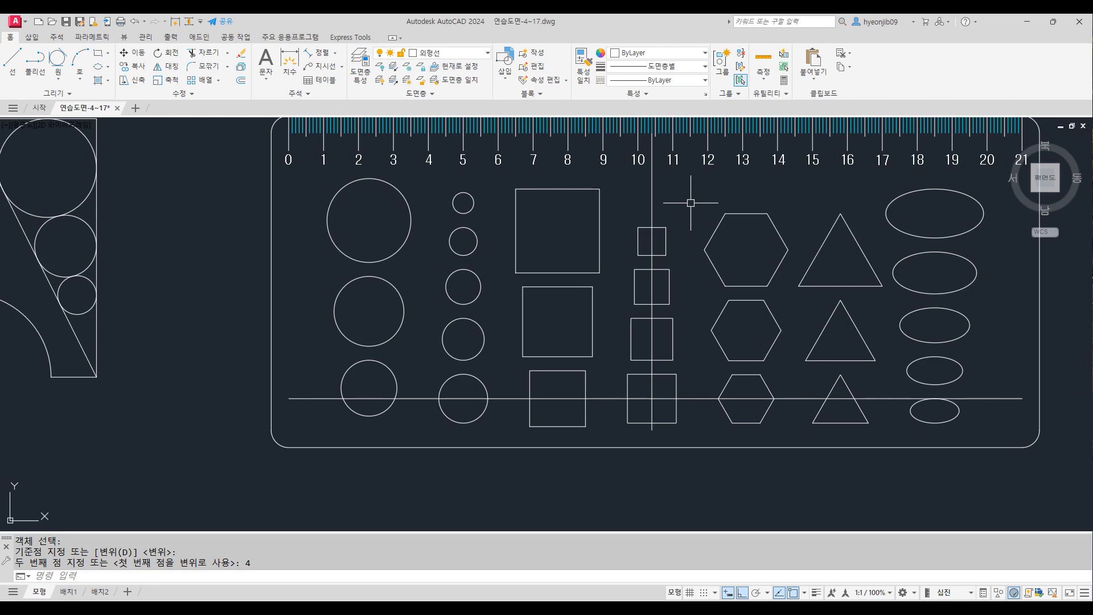
Step: Draw a 6 by 6 square beside the vertical guide, above the 8 by 8 square
{"action": "key", "text": "Return"}
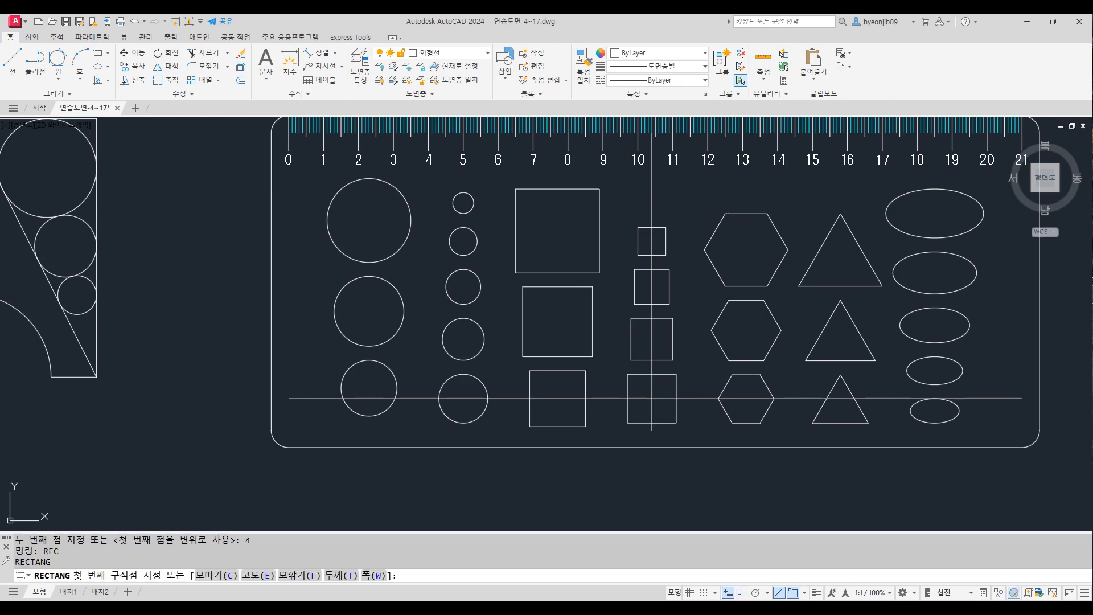
{"action": "left_click", "coordinate": [676, 211]}
{"action": "type", "text": "@6,6"}
{"action": "key", "text": "Return"}
Step: Move the 6 by 6 square by its bottom edge midpoint onto the top edge midpoint of the 8 by 8 square
{"action": "type", "text": "m"}
{"action": "key", "text": "Return"}
{"action": "left_click", "coordinate": [659, 189]}
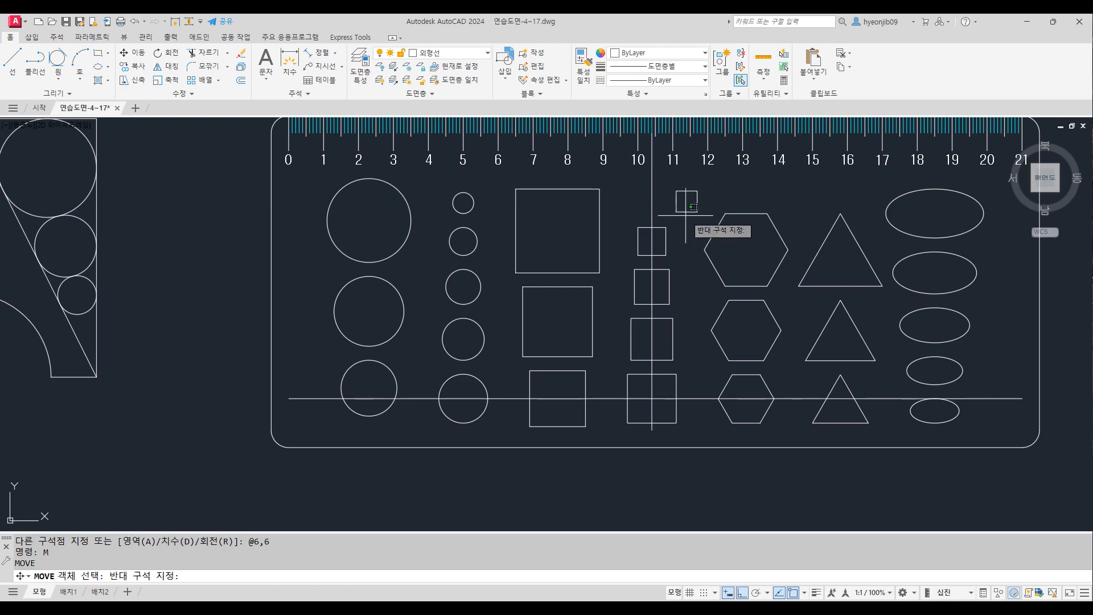
{"action": "left_click", "coordinate": [713, 243]}
{"action": "key", "text": "Return"}
{"action": "left_click", "coordinate": [687, 211]}
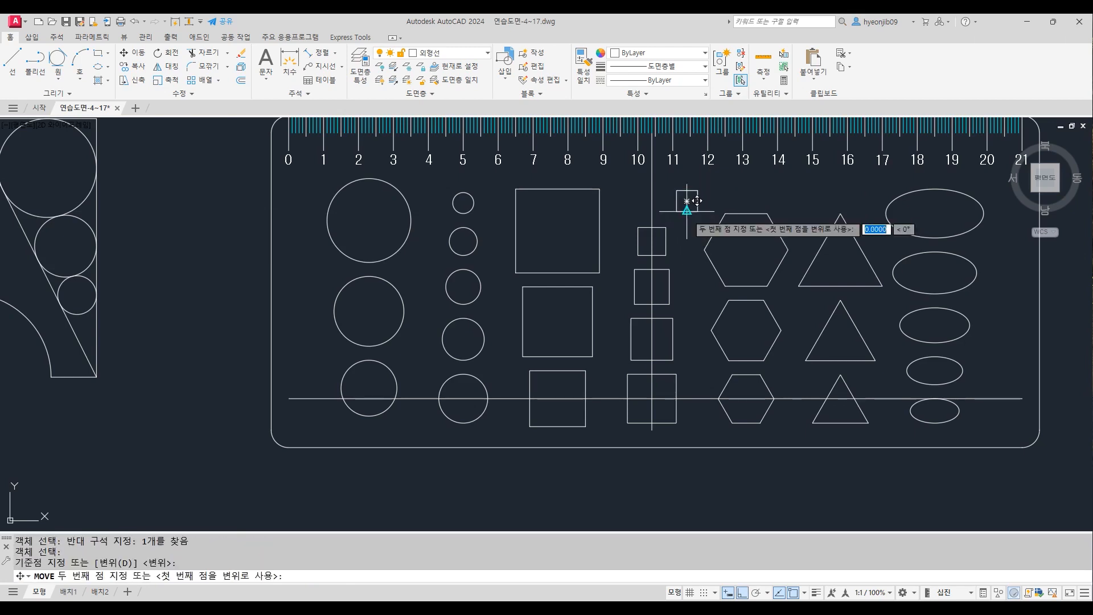
{"action": "left_click", "coordinate": [652, 228]}
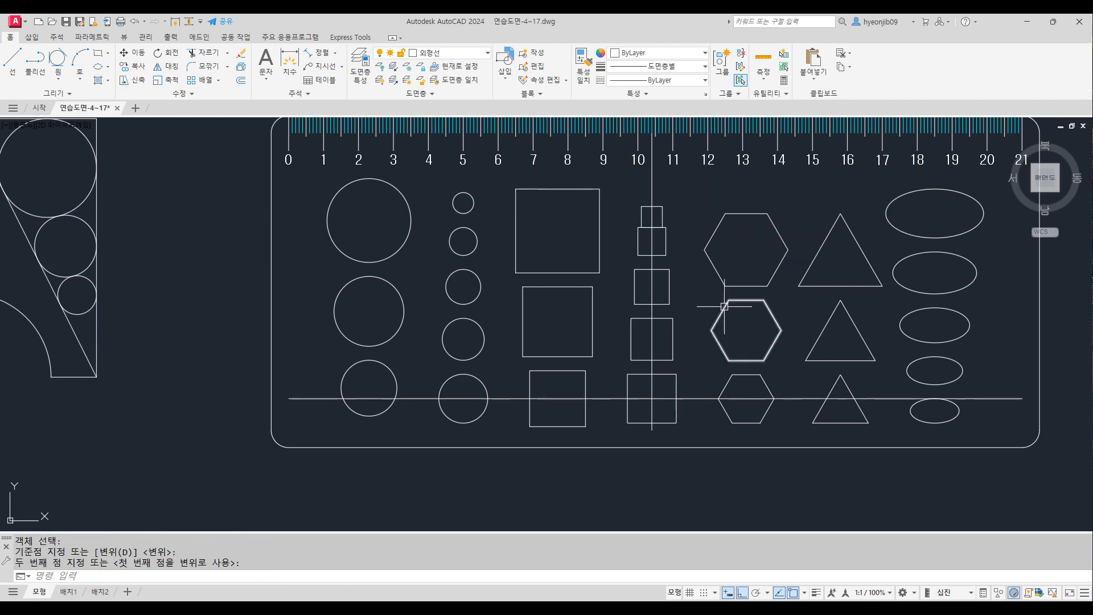
Step: Move the 6 by 6 square 4 straight up, away from the 8 by 8 square
{"action": "type", "text": "m"}
{"action": "key", "text": "Return"}
{"action": "left_click", "coordinate": [662, 215]}
{"action": "key", "text": "Return"}
{"action": "left_click", "coordinate": [697, 214]}
{"action": "type", "text": "4"}
{"action": "key", "text": "Return"}
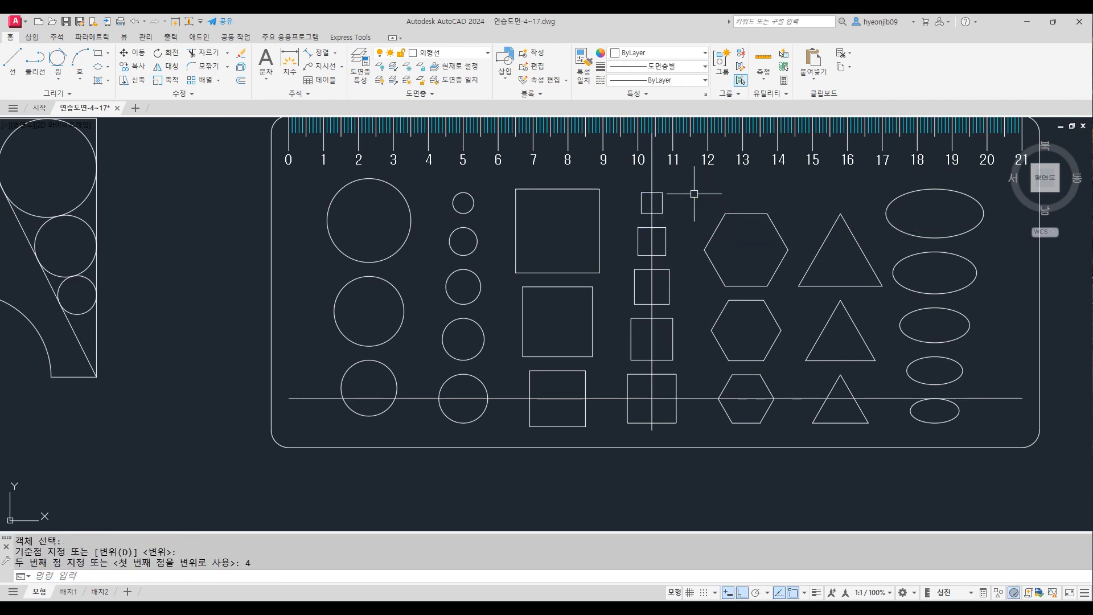
Step: Delete the horizontal construction line and the remaining vertical guide from the ruler
{"action": "left_click", "coordinate": [703, 399]}
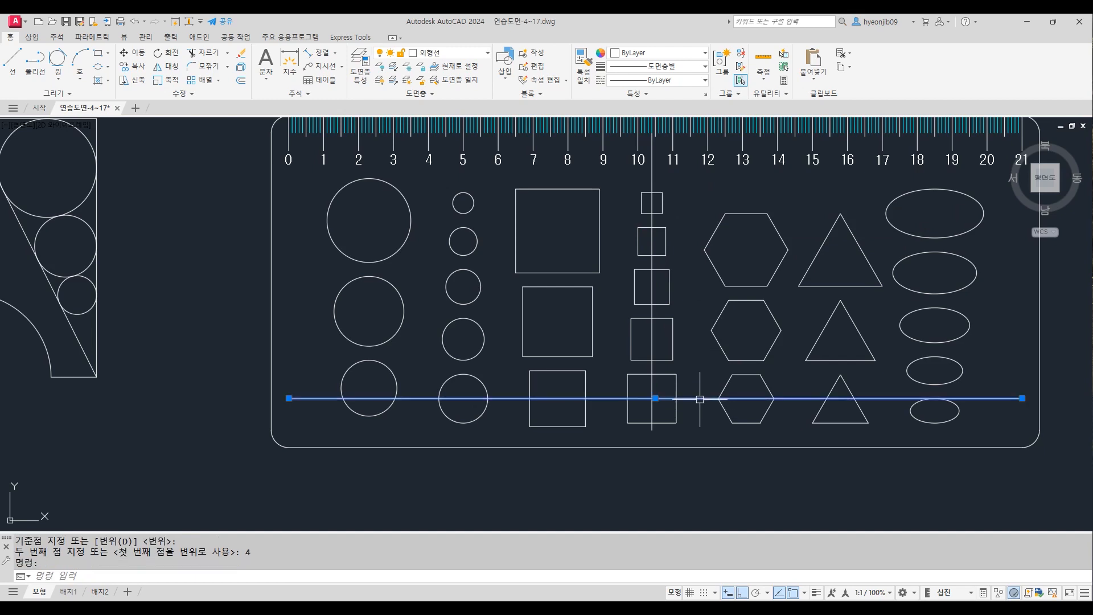
{"action": "left_click", "coordinate": [652, 334]}
{"action": "key", "text": "Delete"}
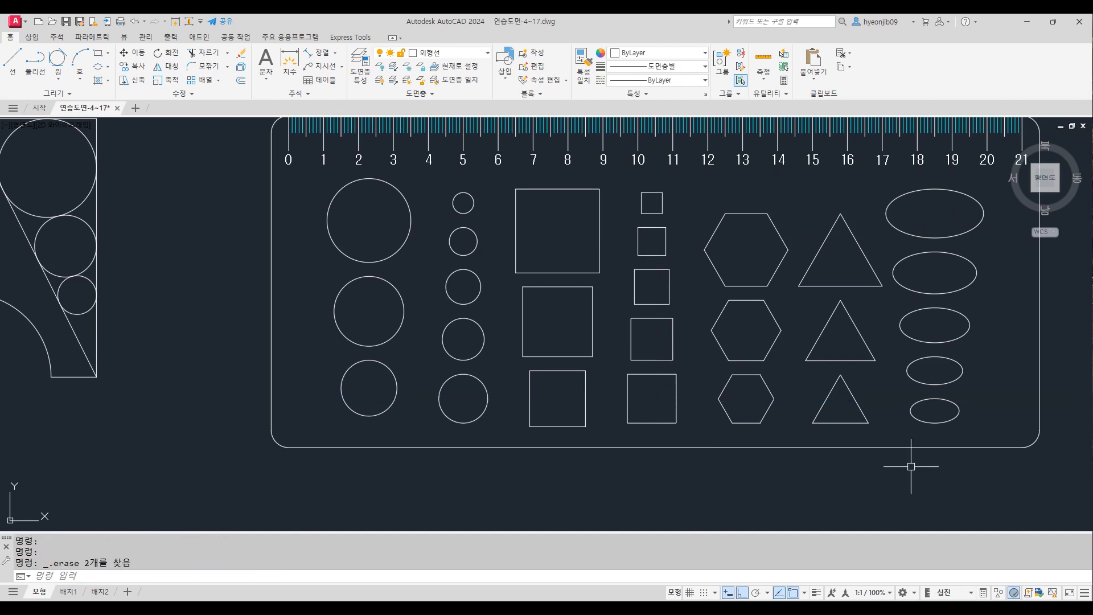
{"action": "scroll", "coordinate": [691, 448], "scroll_direction": "down", "scroll_amount": 2}
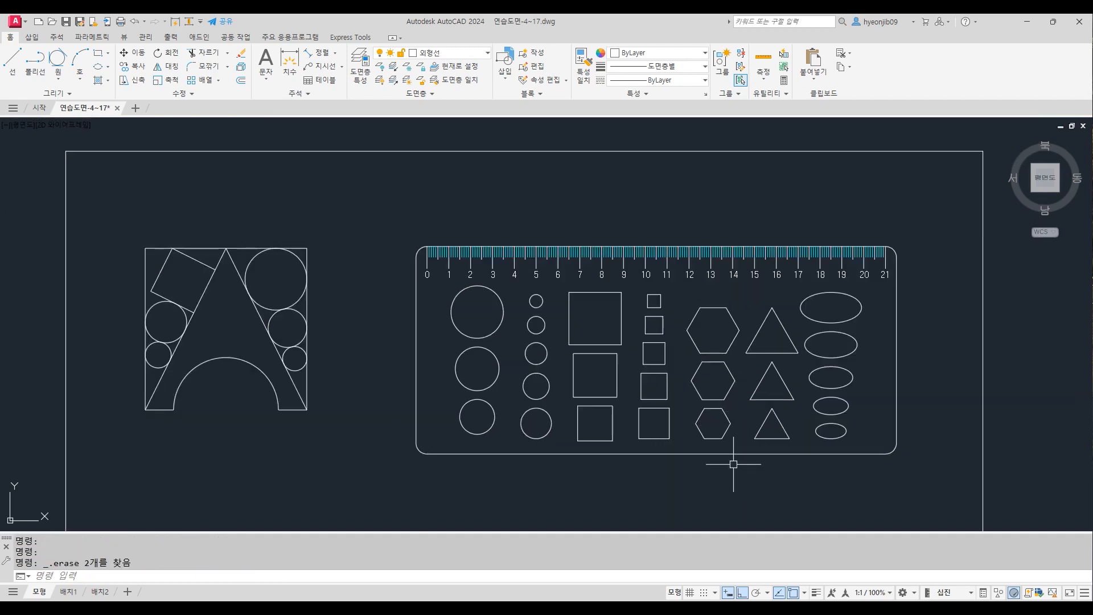